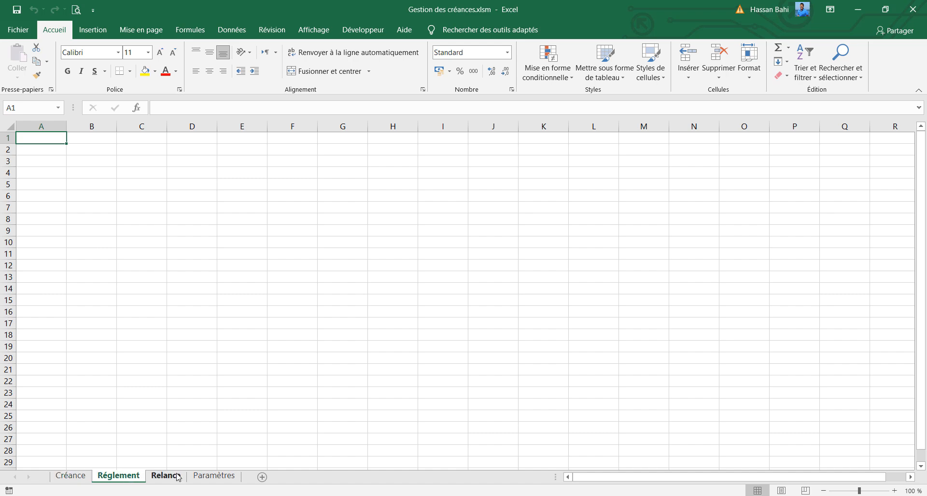
Look through the Relance and Paramètres sheets, ending on the Créance sheet
click(166, 476)
click(208, 477)
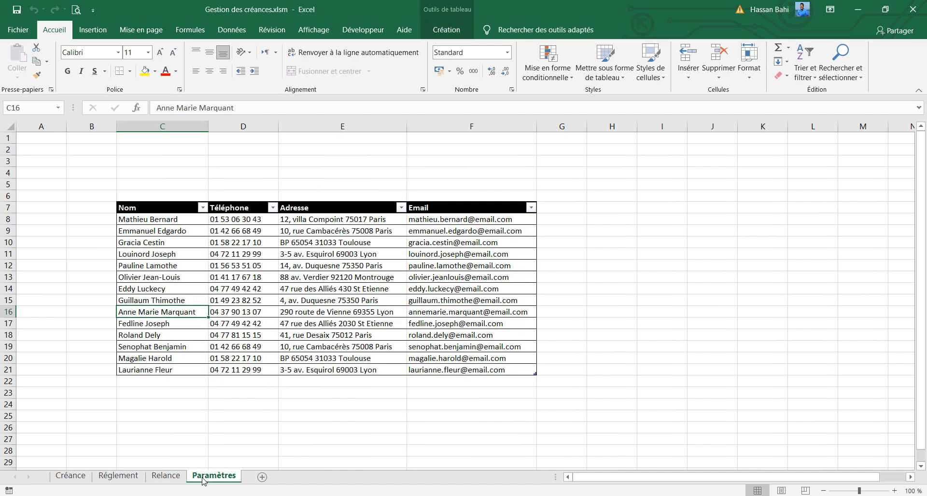
click(69, 477)
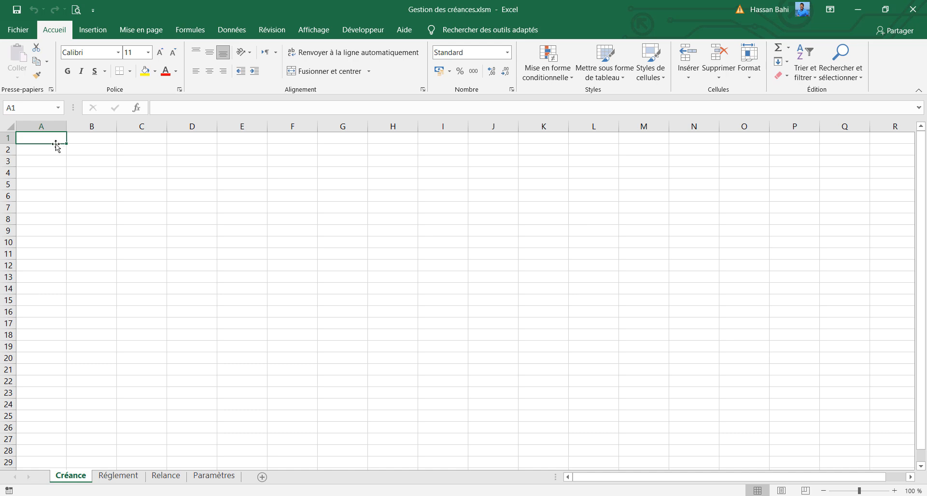
Hide the gridlines on the Créance sheet
click(14, 125)
click(314, 30)
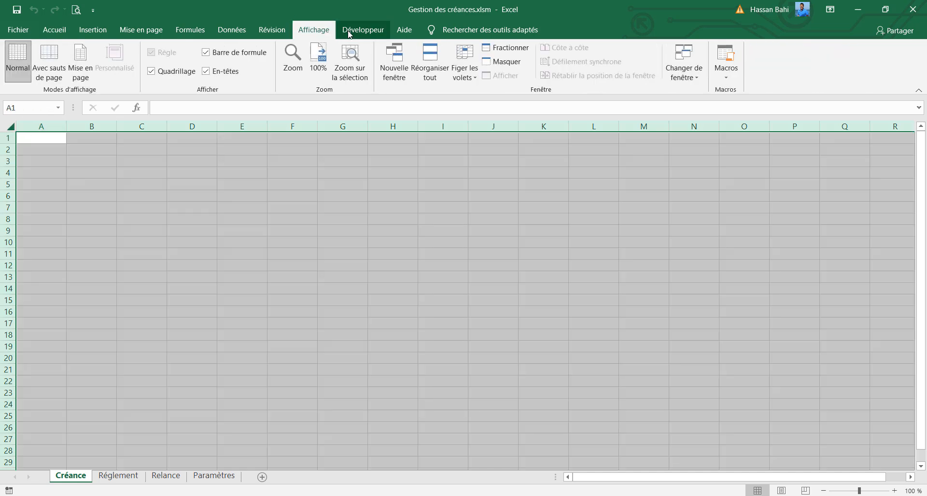
click(363, 30)
click(312, 30)
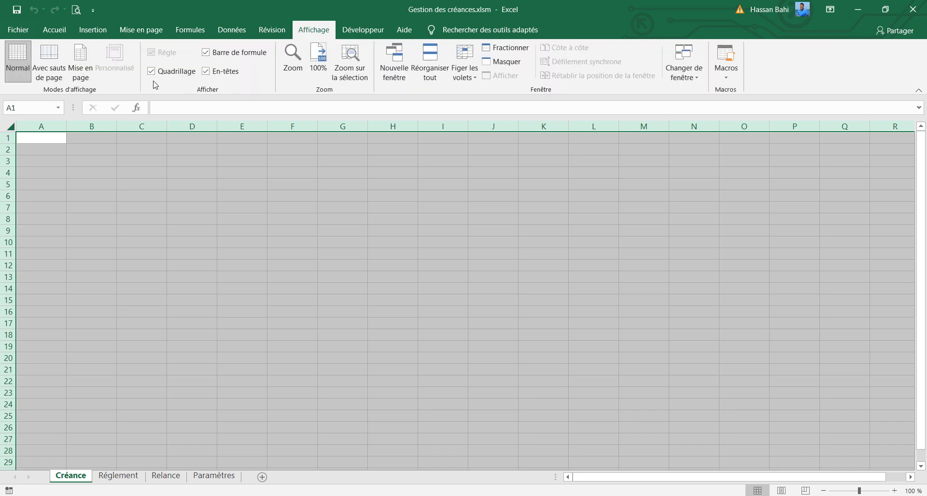
click(133, 169)
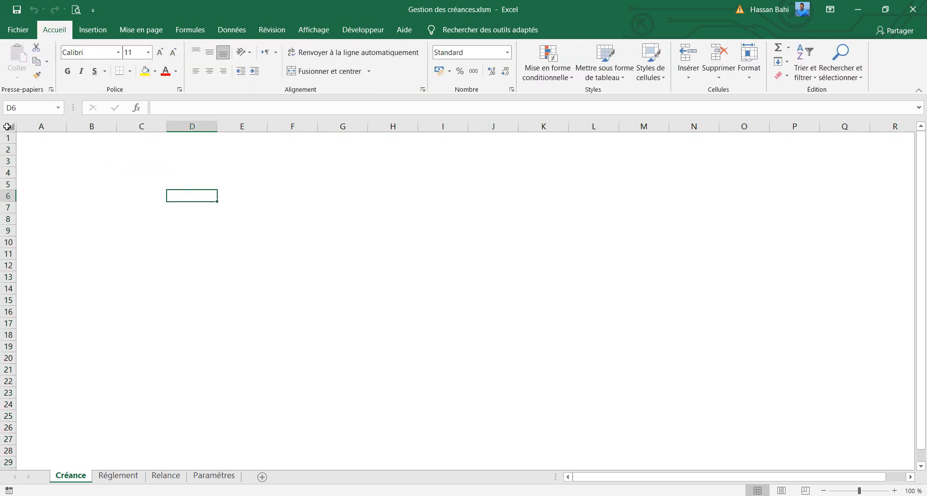
Fill the whole Créance sheet with a custom light grey, RGB 249, 249, 249
click(8, 127)
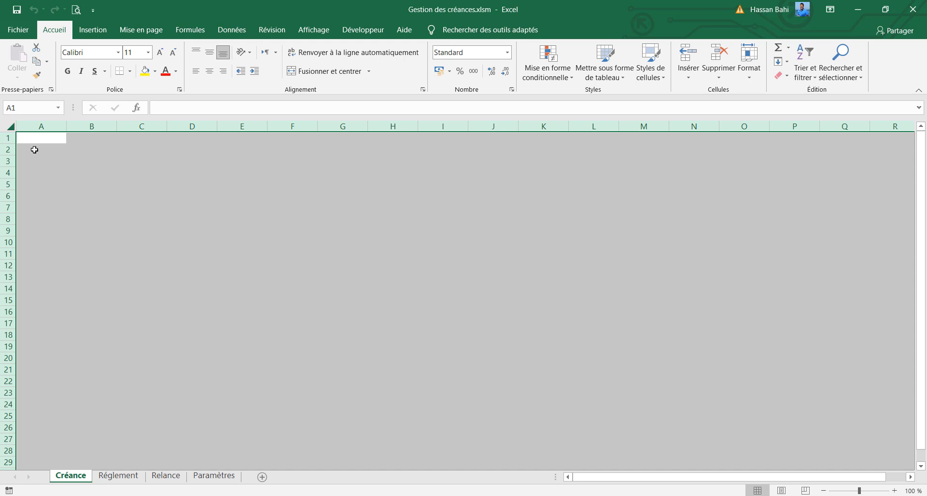
click(156, 71)
click(187, 219)
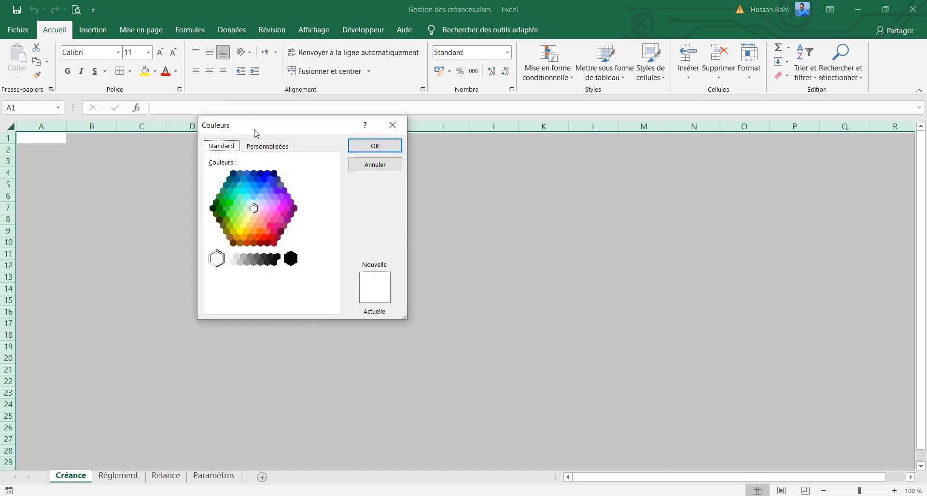
click(267, 146)
double_click(282, 260)
text(2)
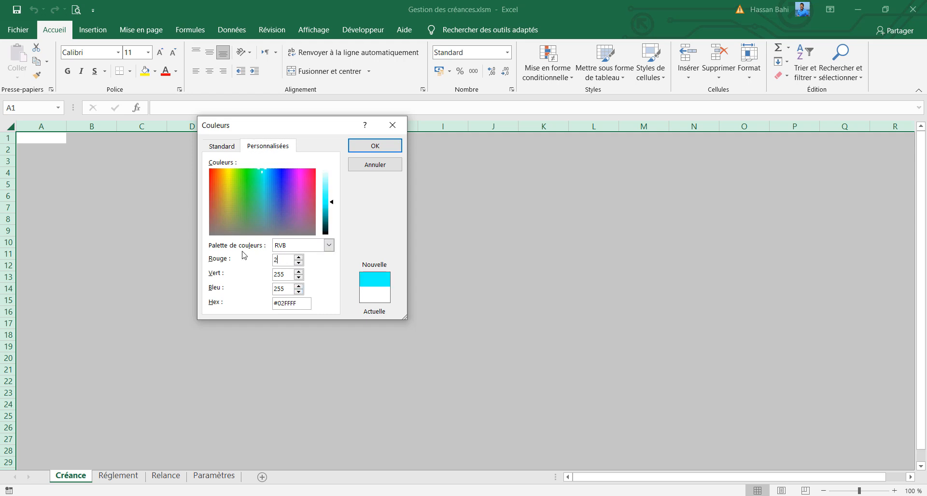
text(49)
double_click(292, 273)
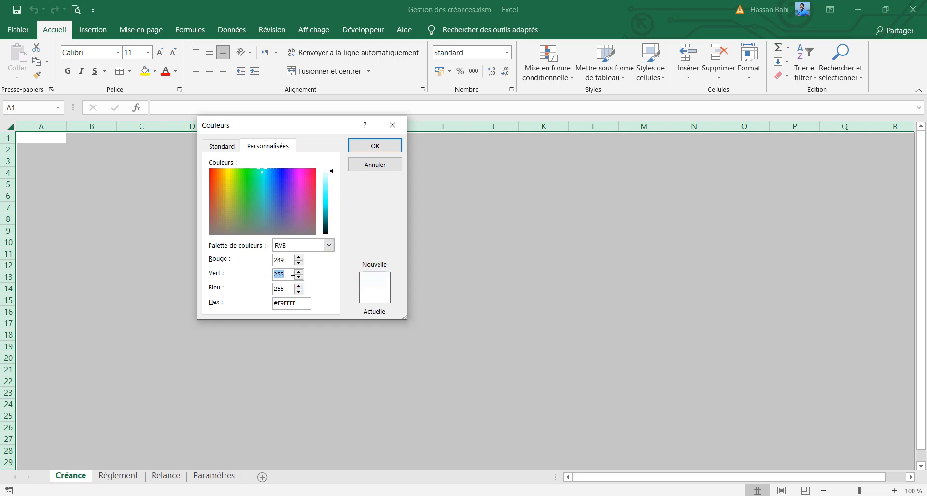
text(248)
key(BackSpace)
text(9)
double_click(284, 289)
text(249)
click(375, 145)
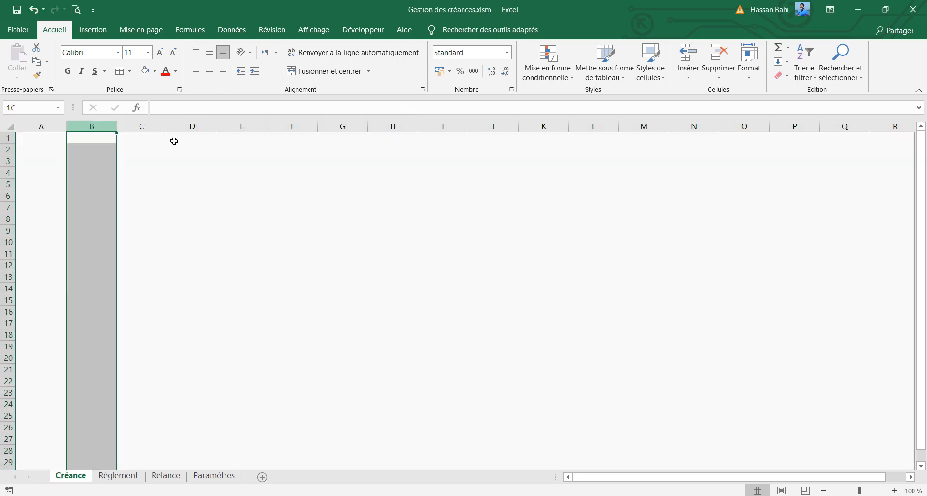
Fill columns B through R with white
drag(173, 141, 878, 139)
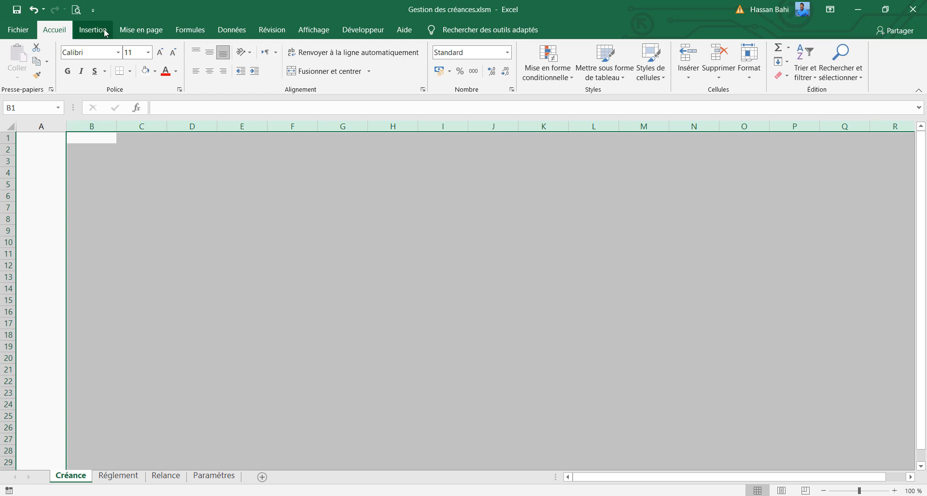
click(154, 71)
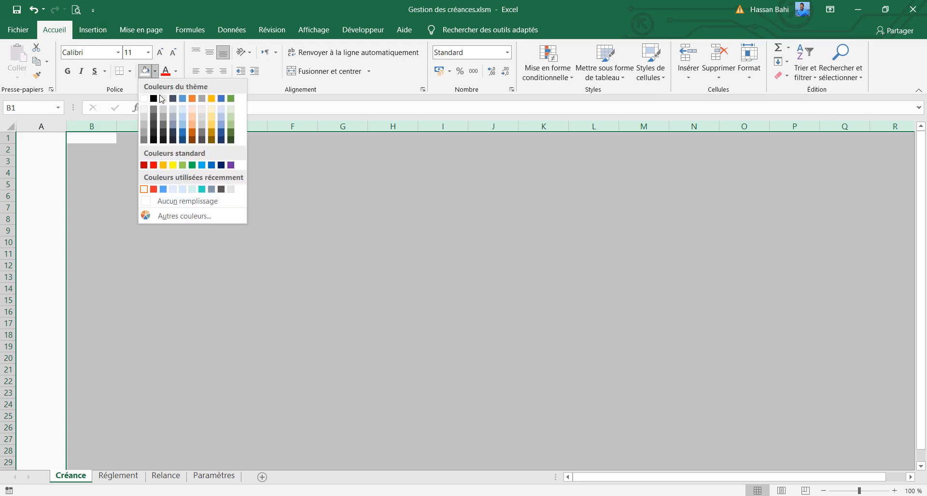
click(144, 99)
click(155, 180)
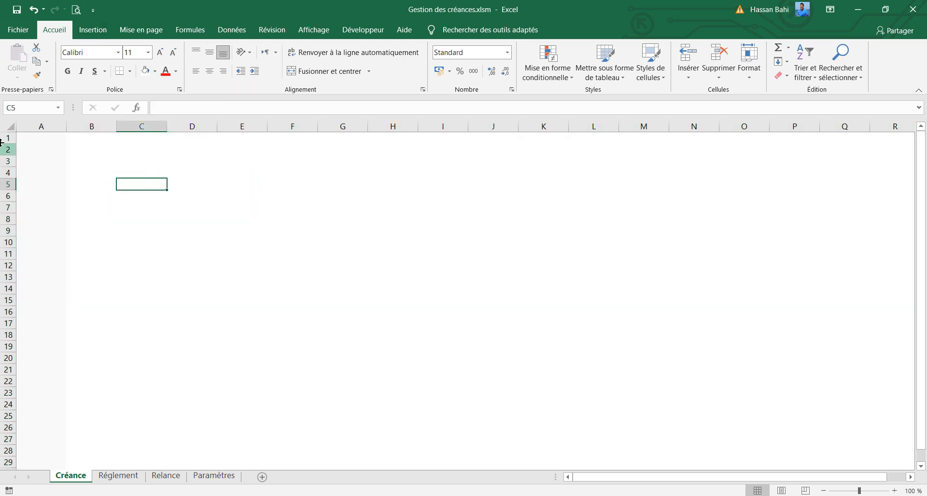
Fill rows 1 and 2 with white across the sheet
drag(2, 139, 3, 151)
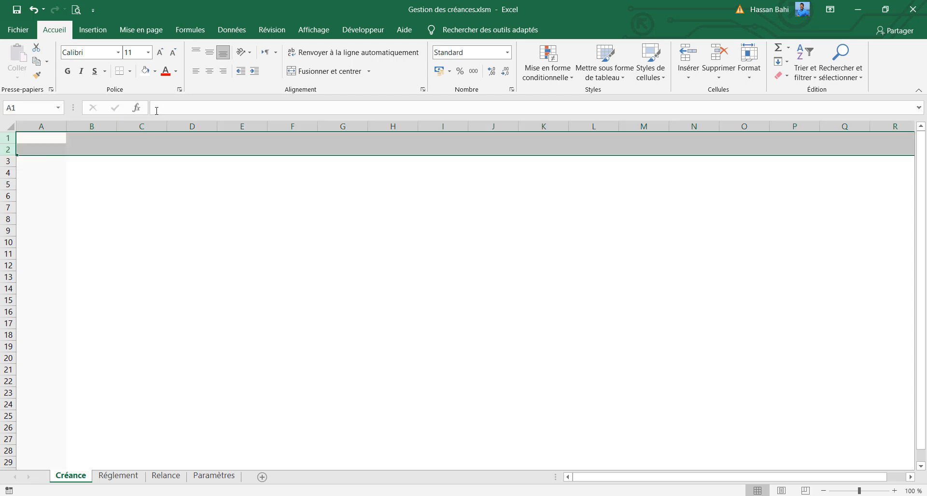
click(158, 73)
click(144, 99)
click(145, 168)
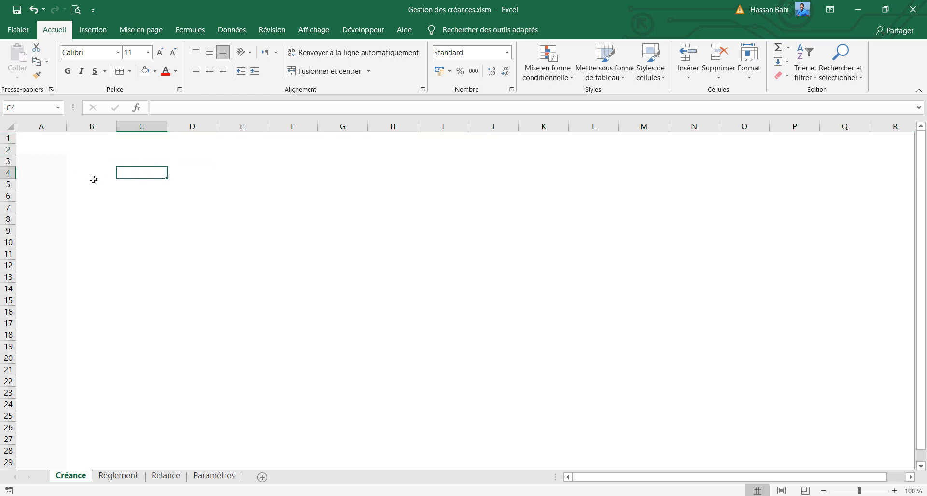
Fill row 3 with the recently used light grey as a separator band
click(11, 163)
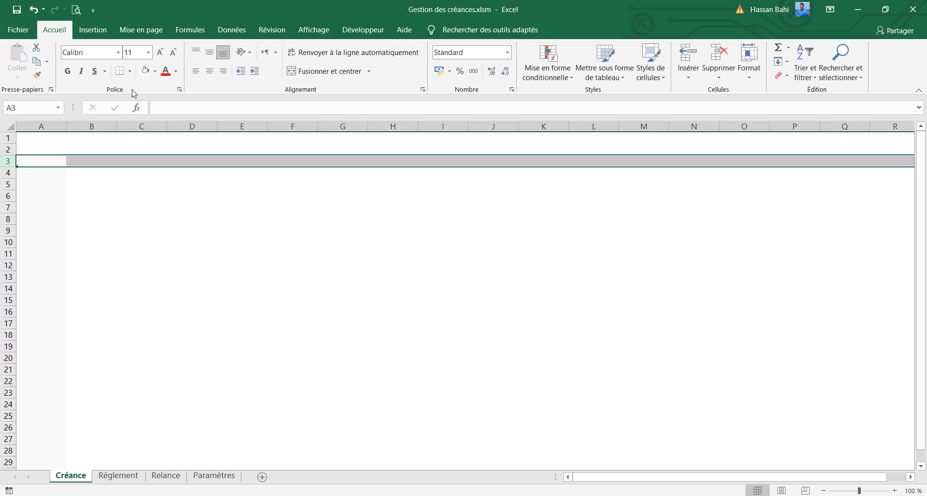
click(156, 72)
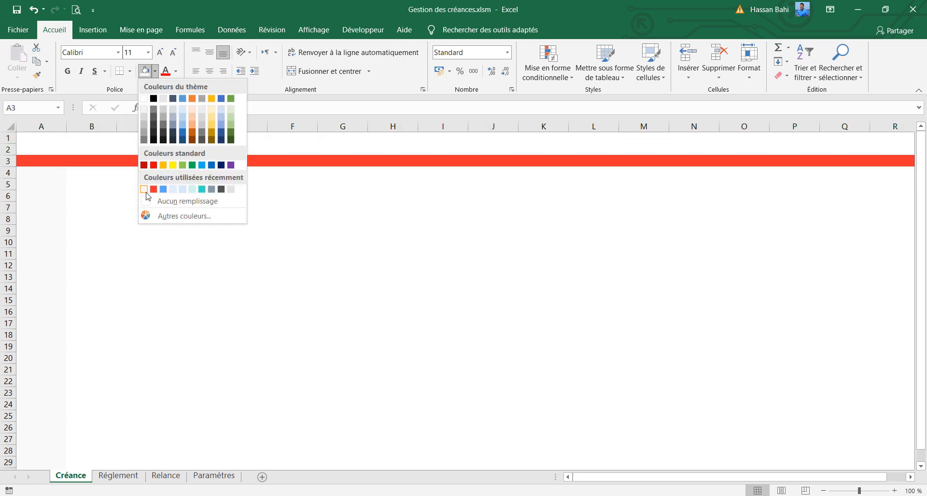
click(144, 99)
click(191, 207)
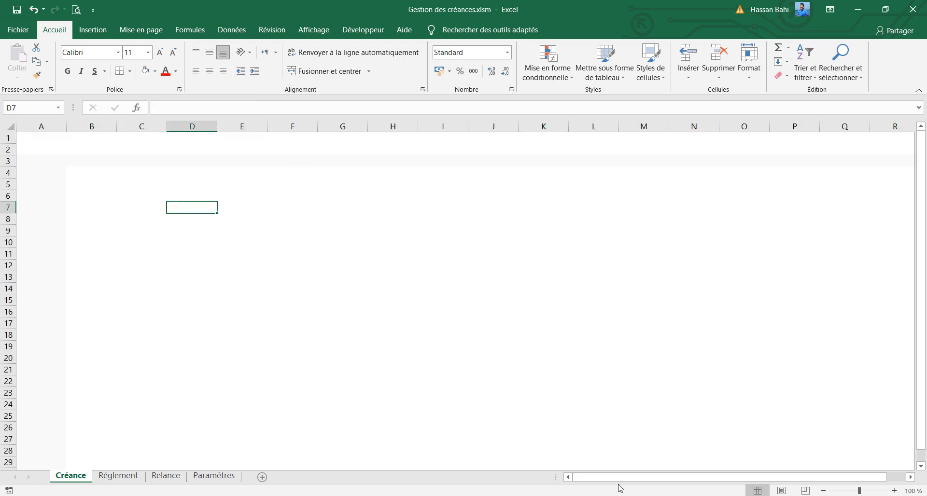
Set the width of columns B and R to 4
drag(622, 477, 680, 475)
click(849, 125)
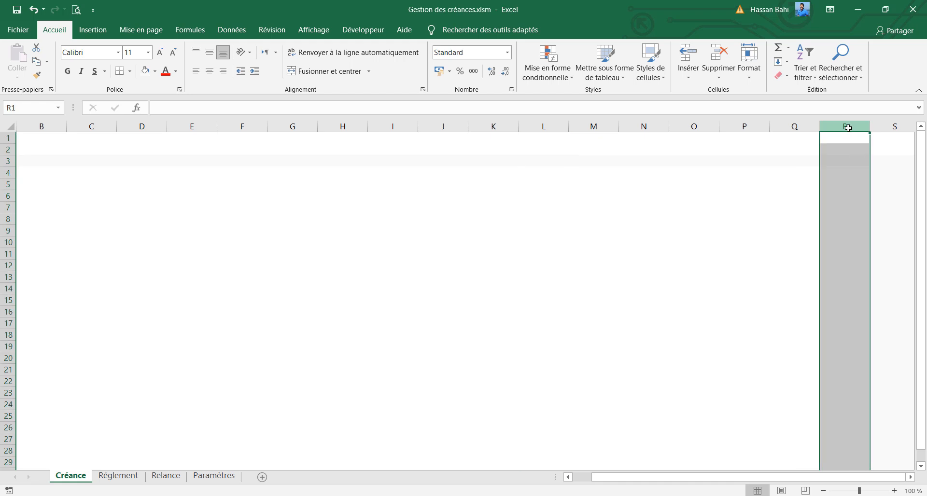
ctrl+click(39, 126)
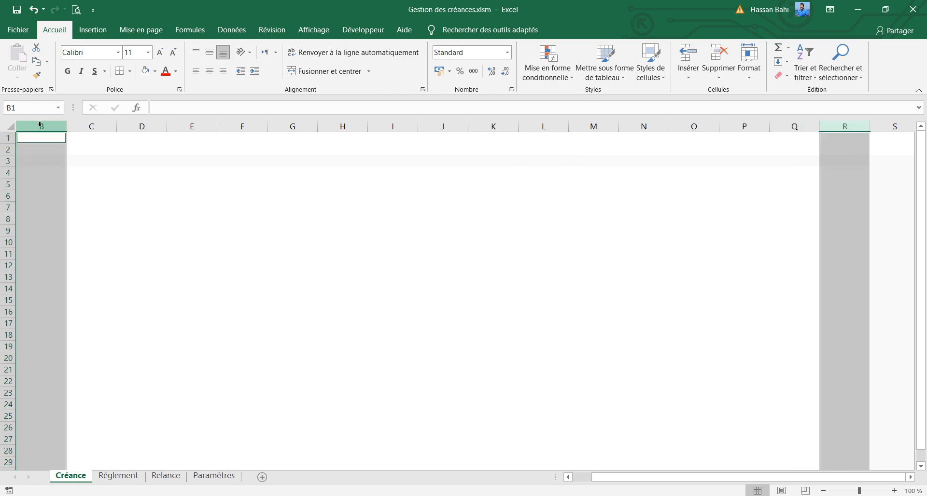
right_click(39, 125)
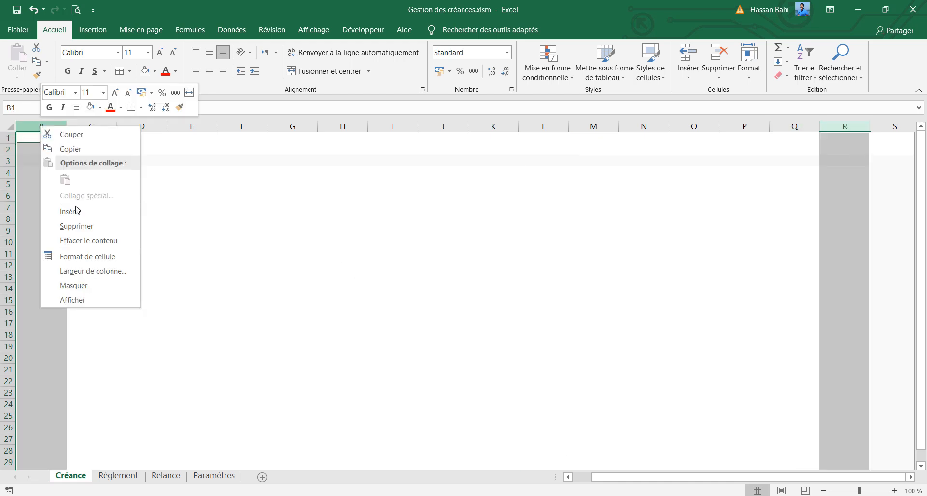
click(78, 271)
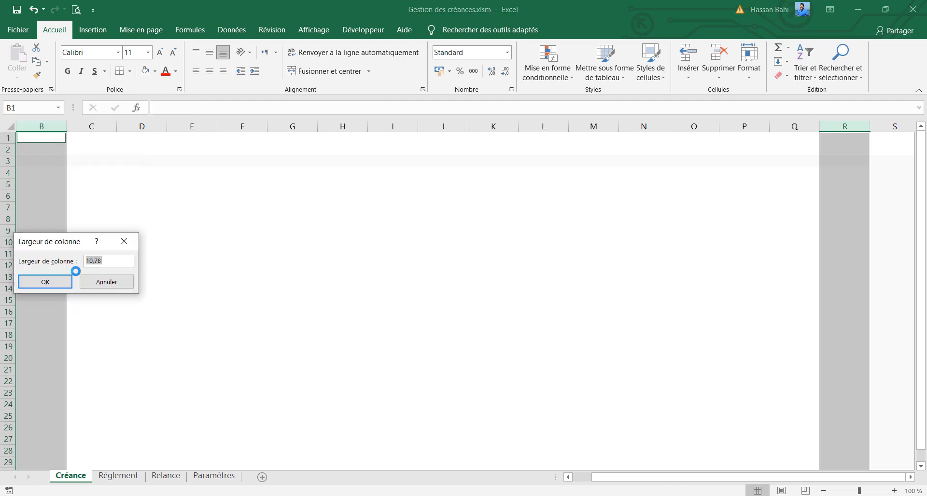
text(4,5)
key(Return)
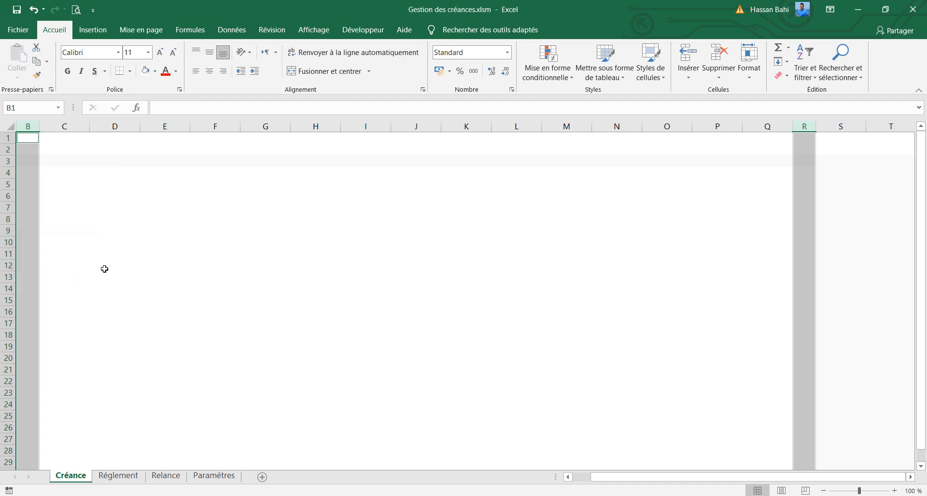
click(575, 478)
click(169, 213)
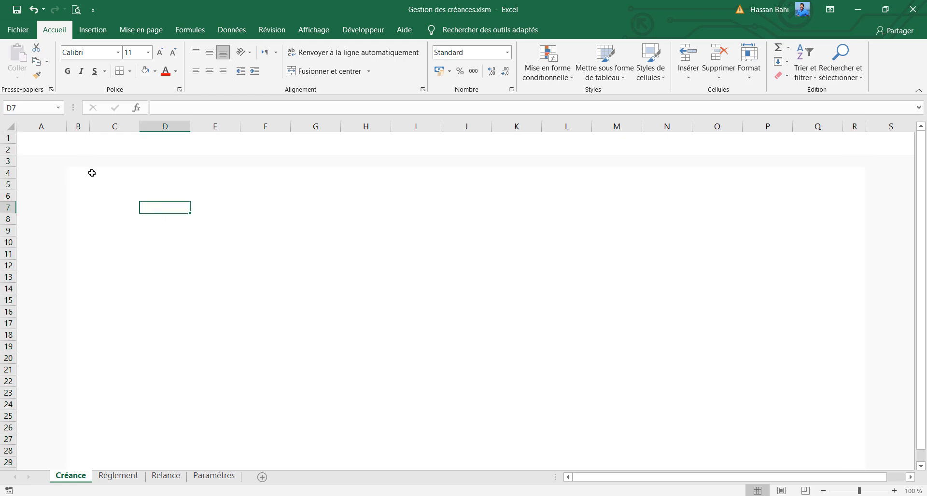
Merge and center cells C5:E5 and enter the title "Nouvelle Créance"
drag(91, 174, 815, 343)
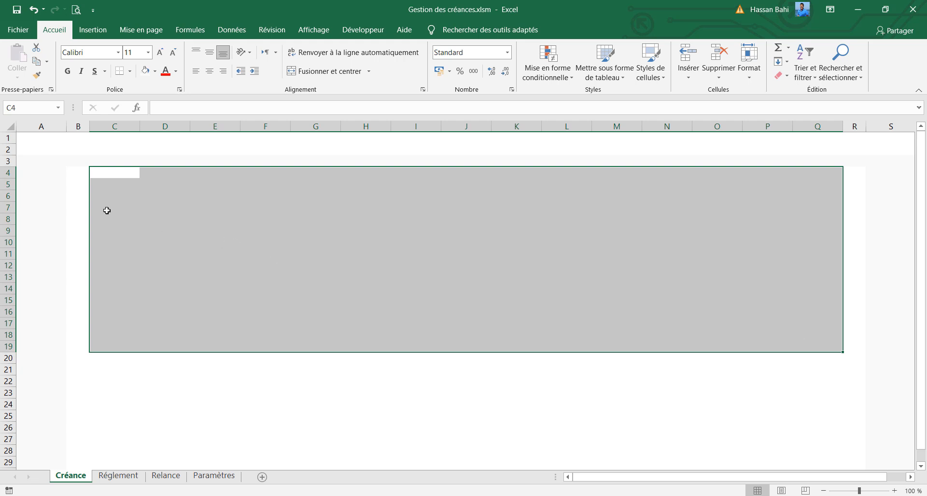
drag(112, 184, 179, 186)
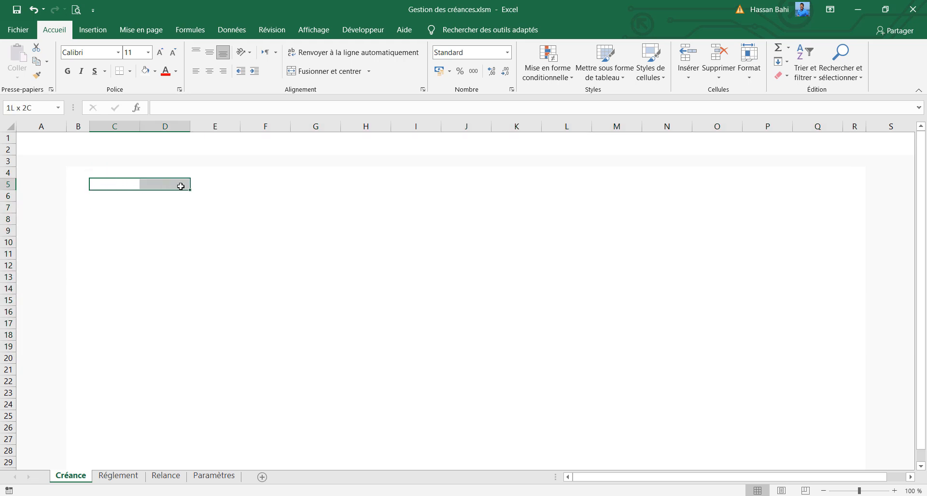
drag(180, 186, 193, 184)
click(305, 72)
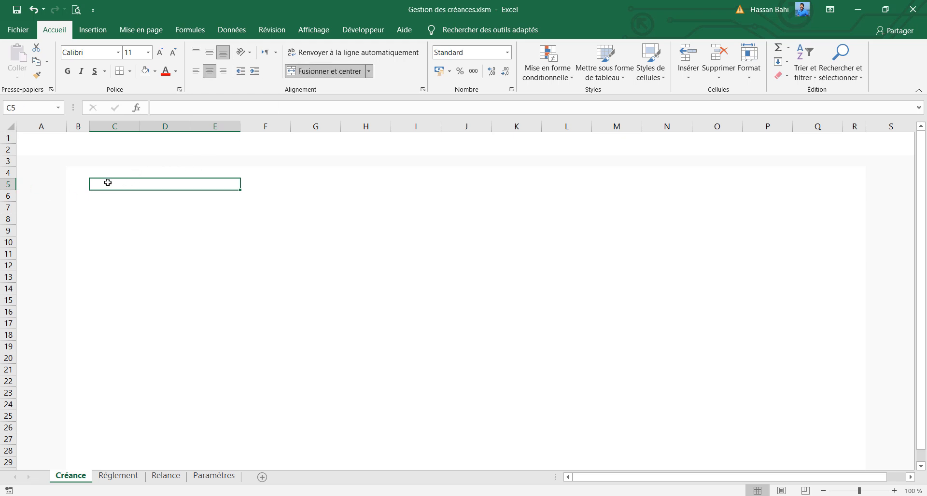
text(Nouvelle Créance)
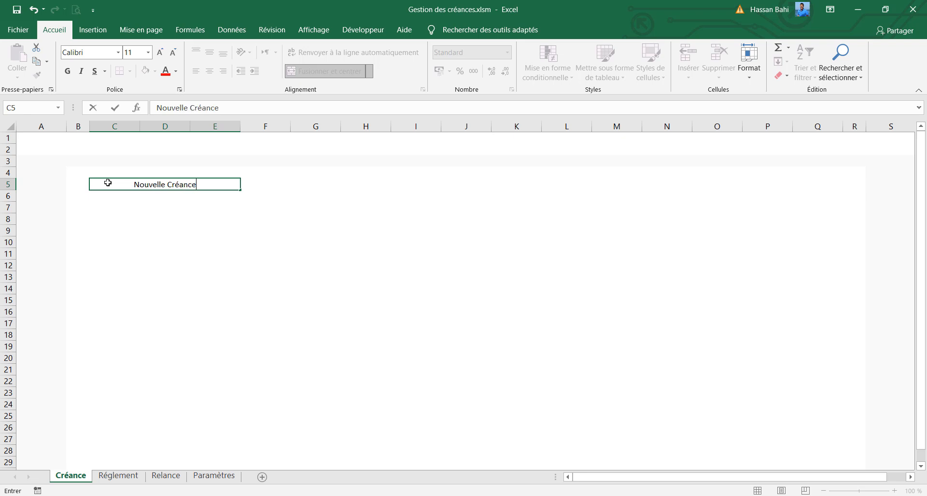
key(Return)
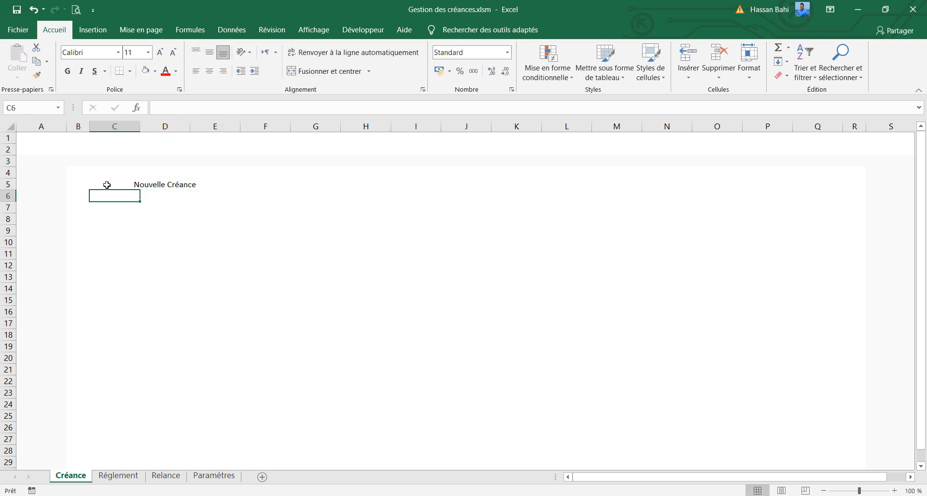
Merge and center cells C6:F6 and enter the instruction "Veuillez saisir les informations de chaque créance"
drag(133, 194, 275, 198)
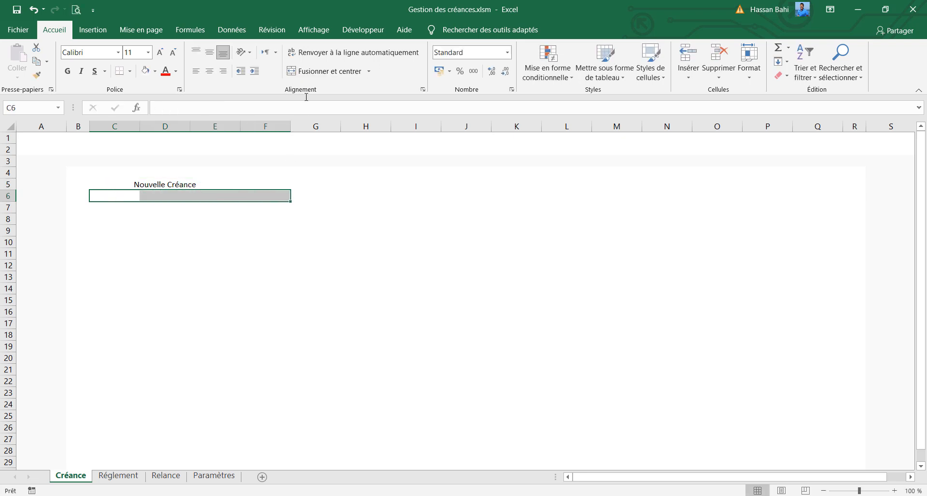
click(324, 71)
double_click(212, 198)
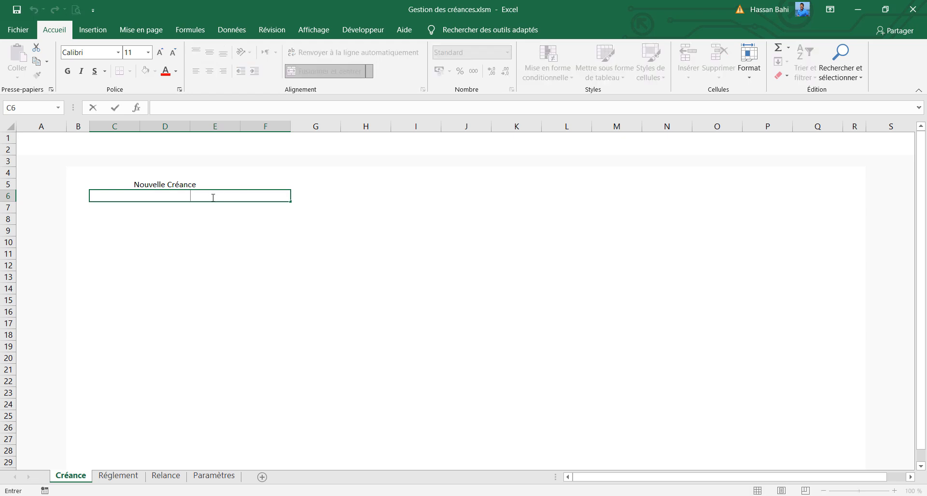
text(Veuillez saisir les informations de chaque créance)
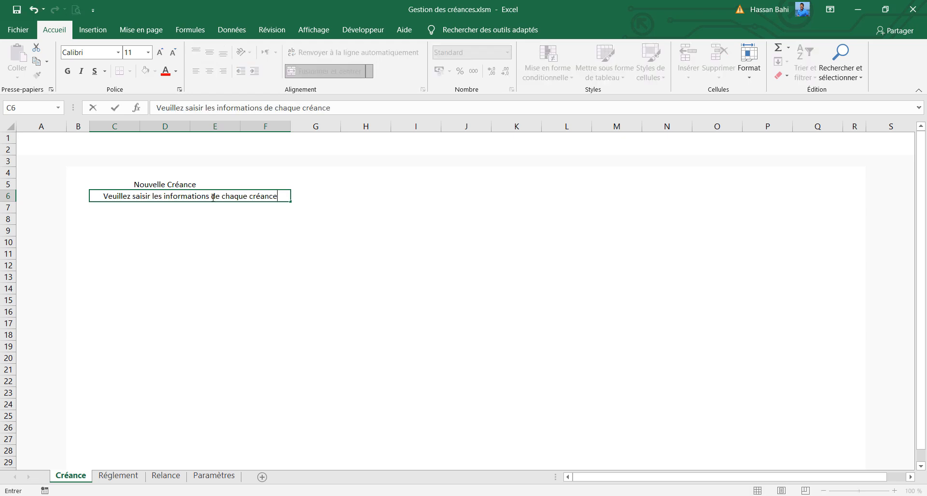
key(Return)
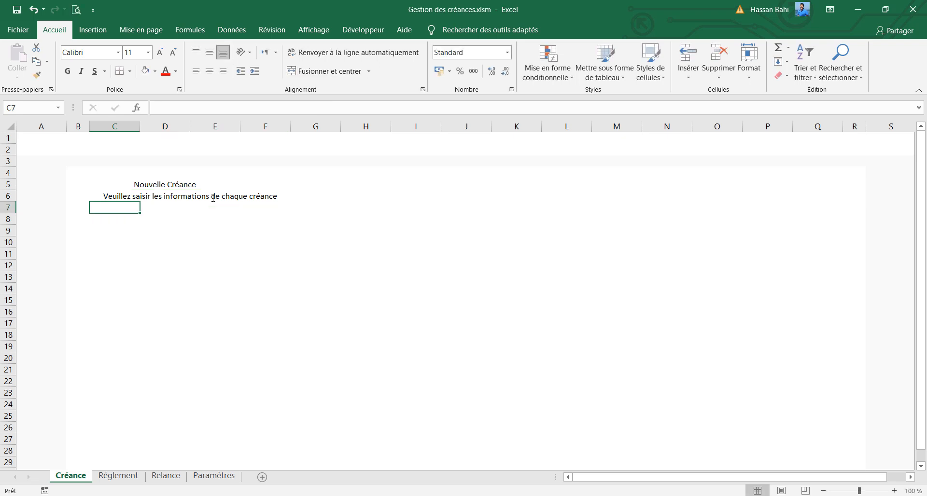
click(141, 219)
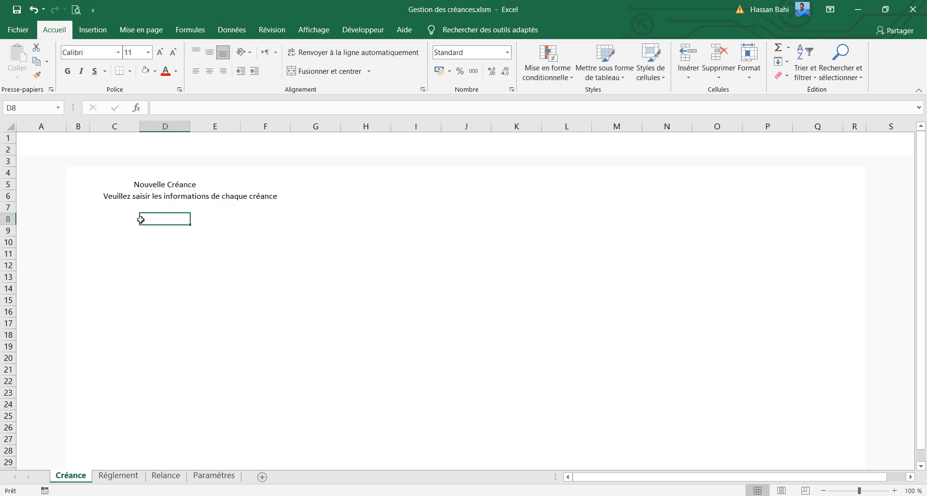
click(126, 220)
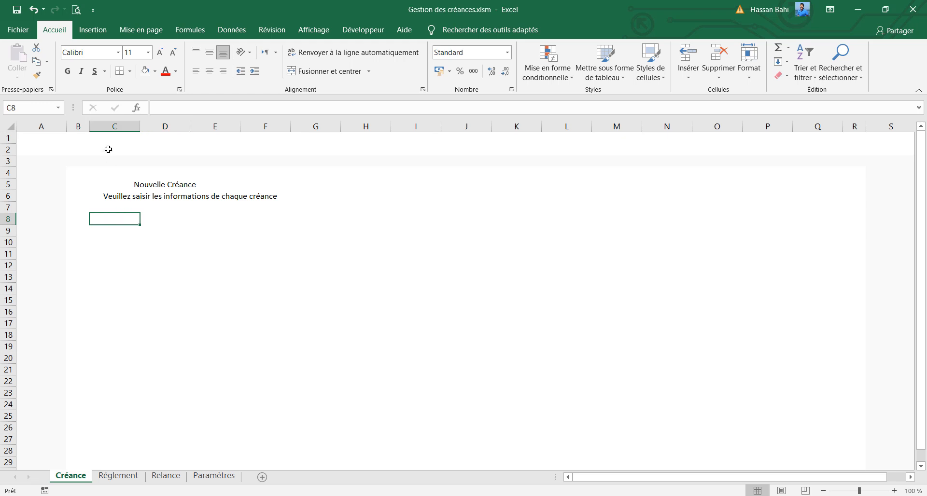
Widen column C and enter the label "N° Facture" in cell C8
drag(140, 126, 178, 126)
double_click(157, 220)
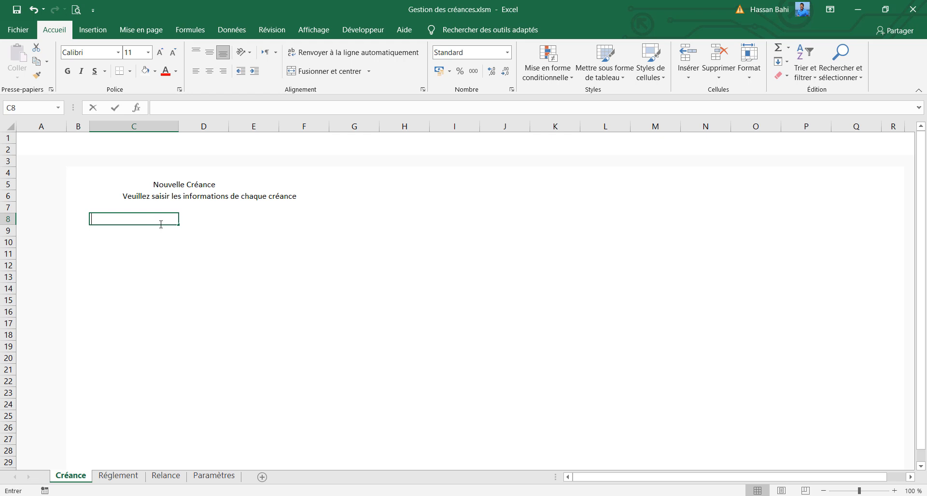
text(N° Facture)
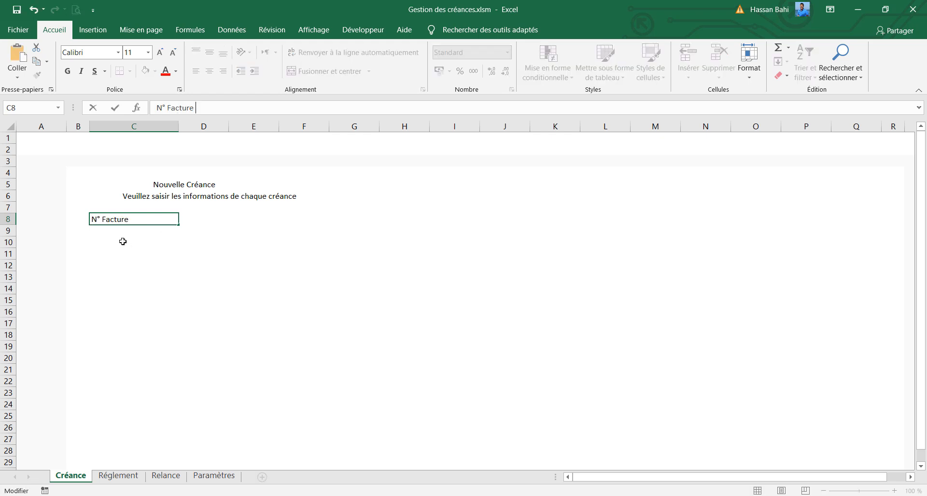
click(135, 219)
key(Return)
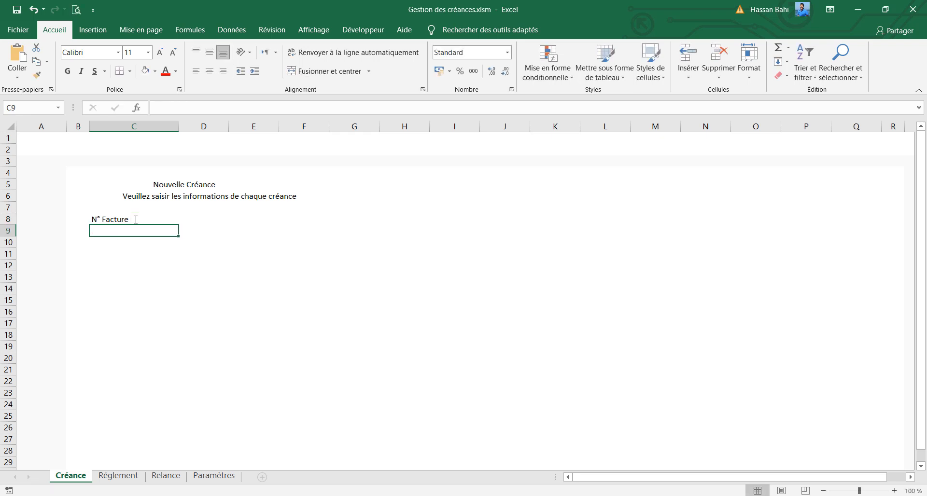
Enter the label "Délai" in cell C9, below the invoice number label
text(D)
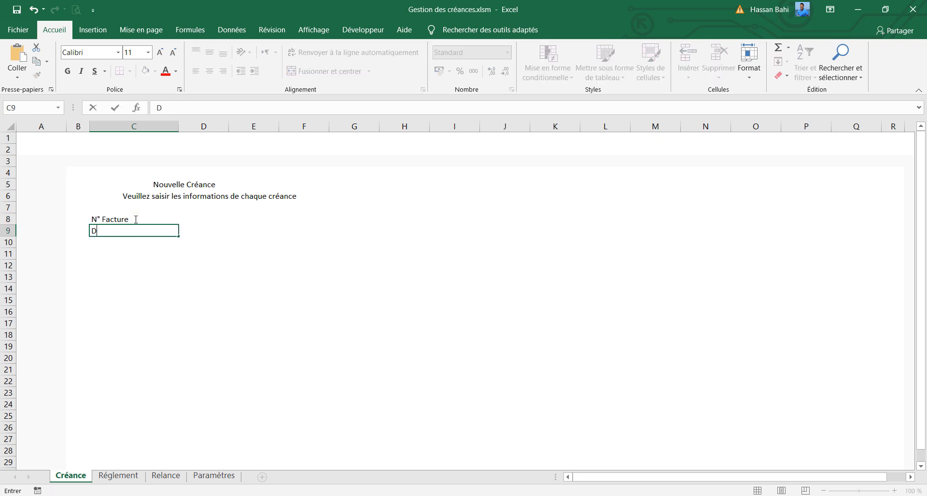
text(élai)
key(Tab)
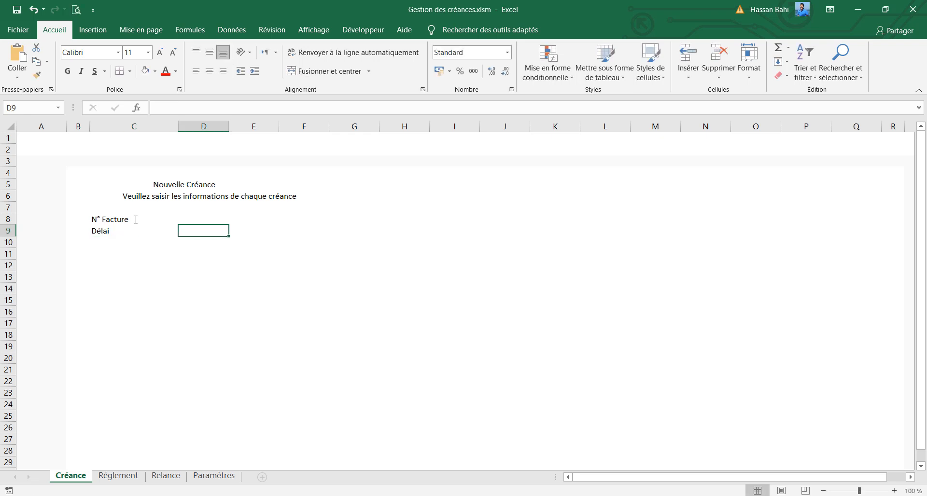
Enter the label "Date d'émission" in cell E8
key(Tab)
key(Up)
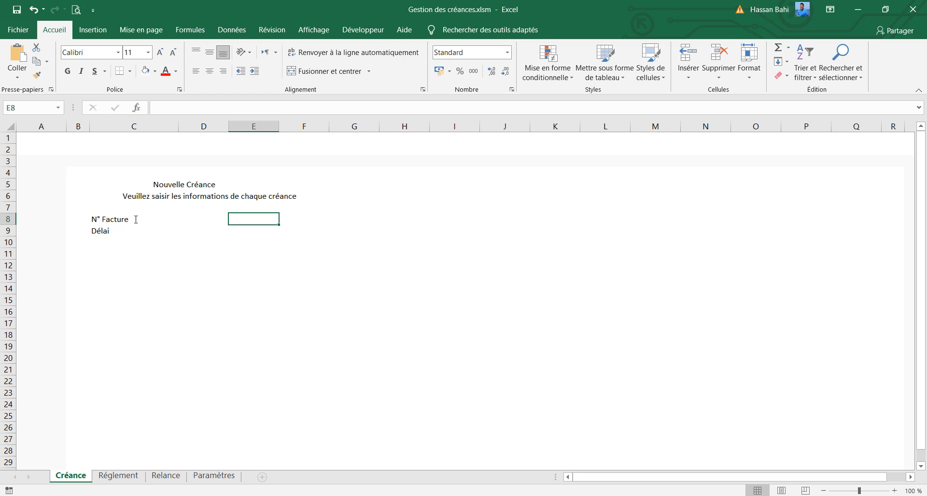
text(Da)
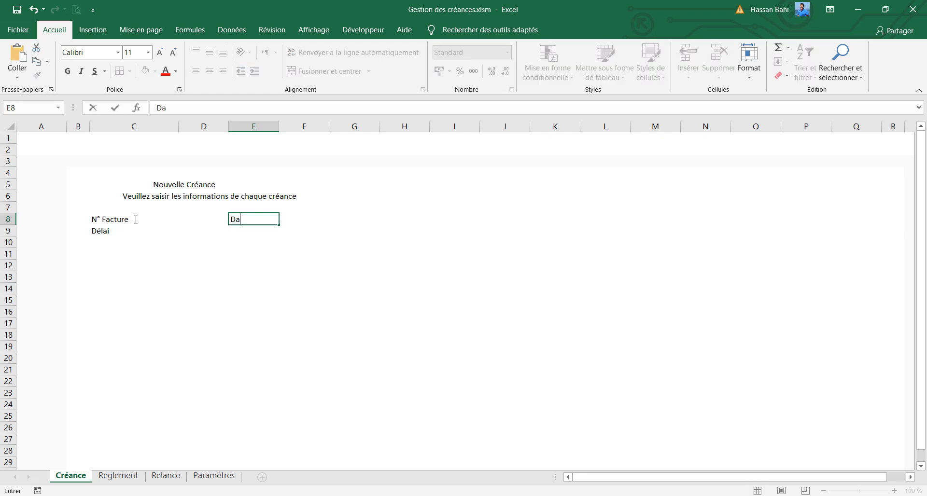
text(te d'émission)
key(Return)
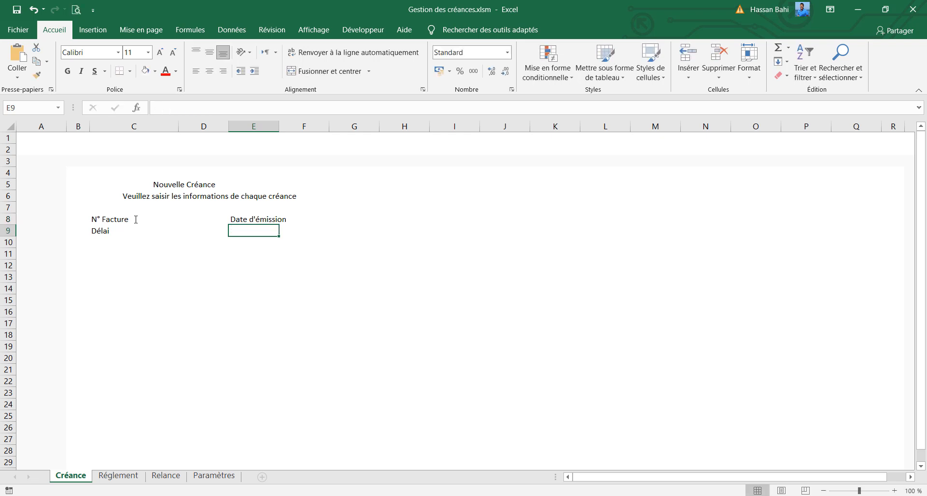
Enter the label "Montant facturé" in cell E9, below the issue date label
text(Mon)
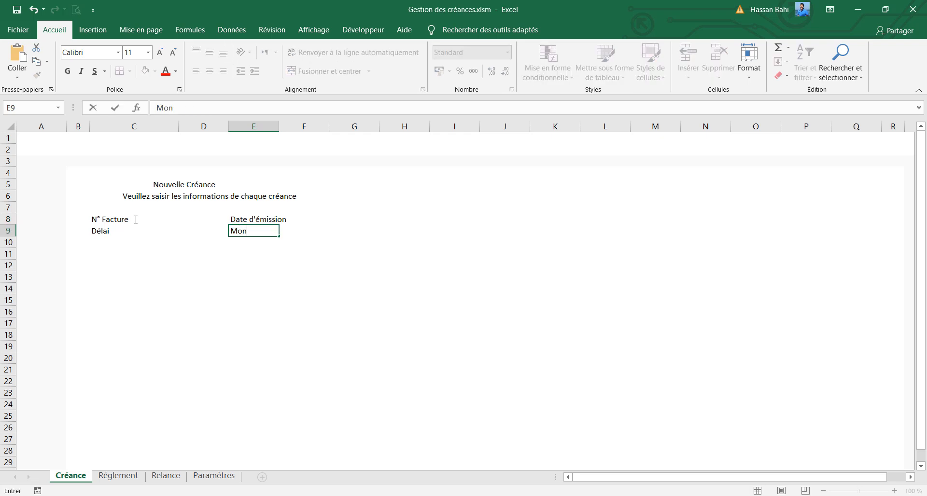
text(tant factu)
key(Tab)
key(Tab)
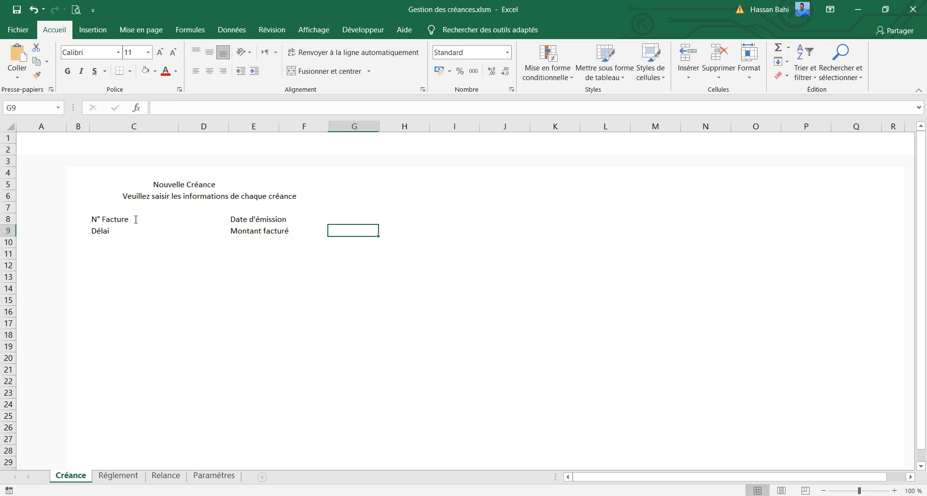
Enter the label "Client" in cell G8
key(Up)
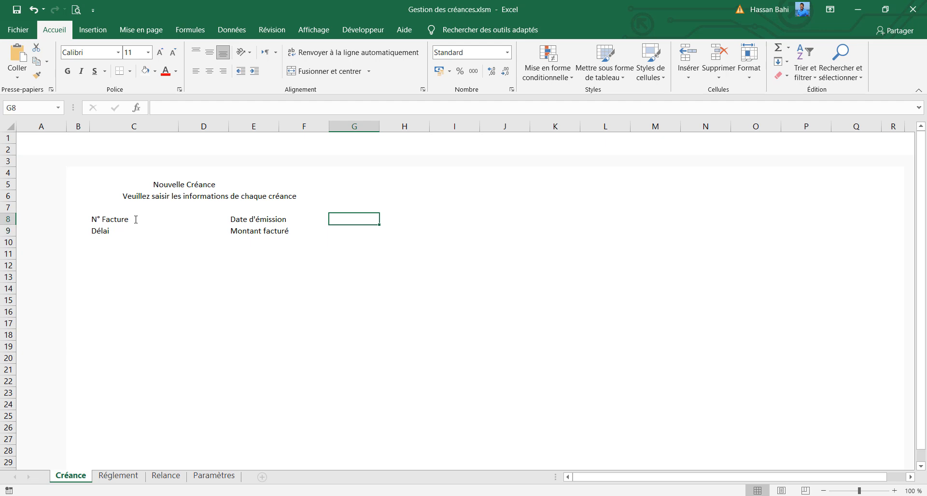
text(F)
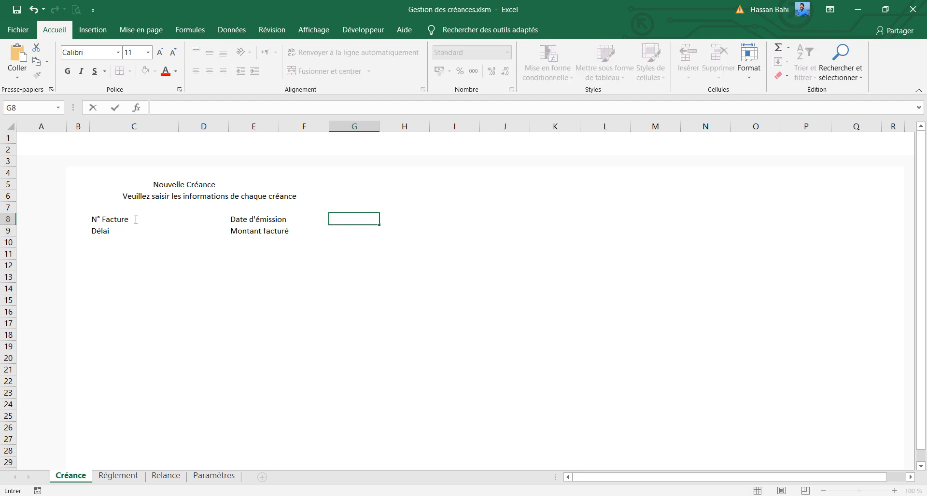
text(lient)
key(ctrl+Return)
Set the font of the "Nouvelle Créance" title to Lato Medium
click(223, 185)
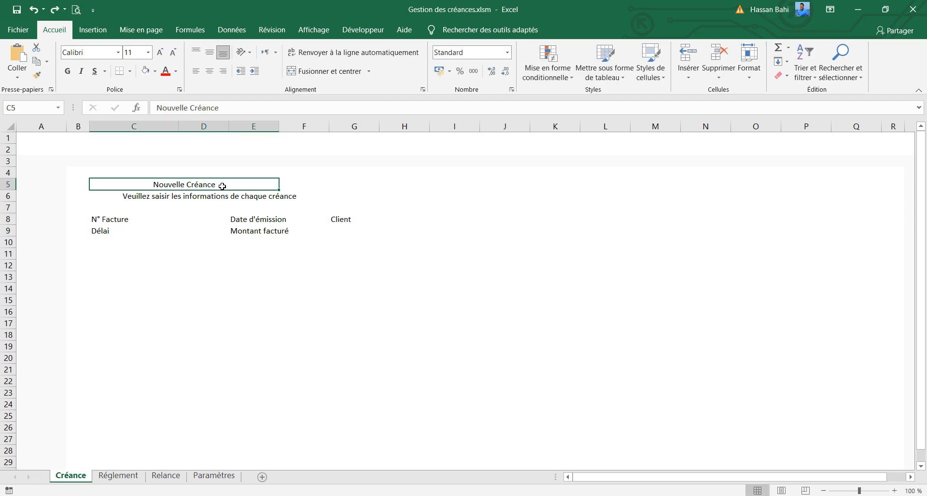
click(88, 57)
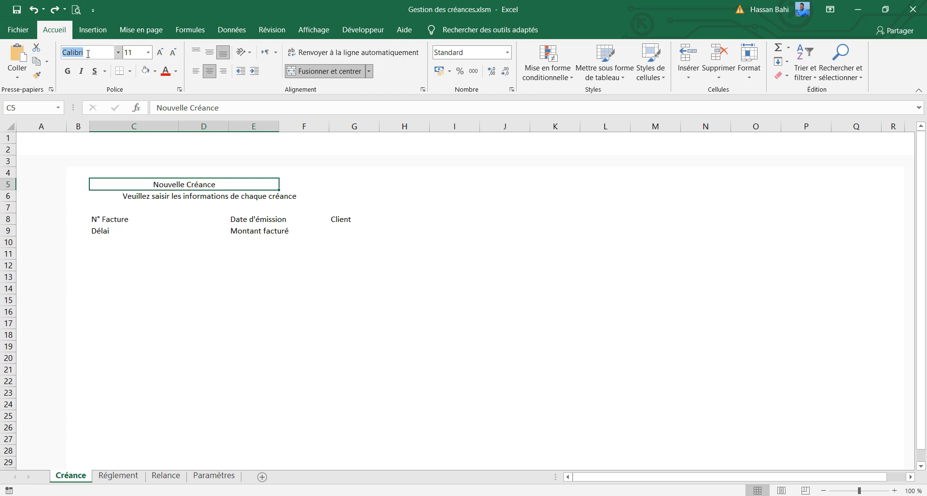
text(Lato Medium)
key(Return)
Set the font of the instruction line in C6 to Lato
click(156, 198)
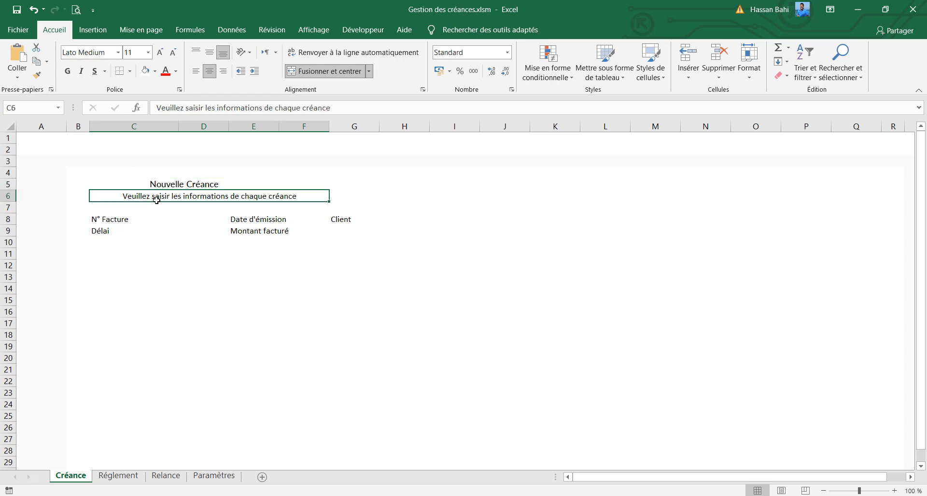
click(93, 56)
text(Lato)
key(Return)
Set the form cells C8:E9, F8 and G8 to the Lato font and make them bold
click(116, 218)
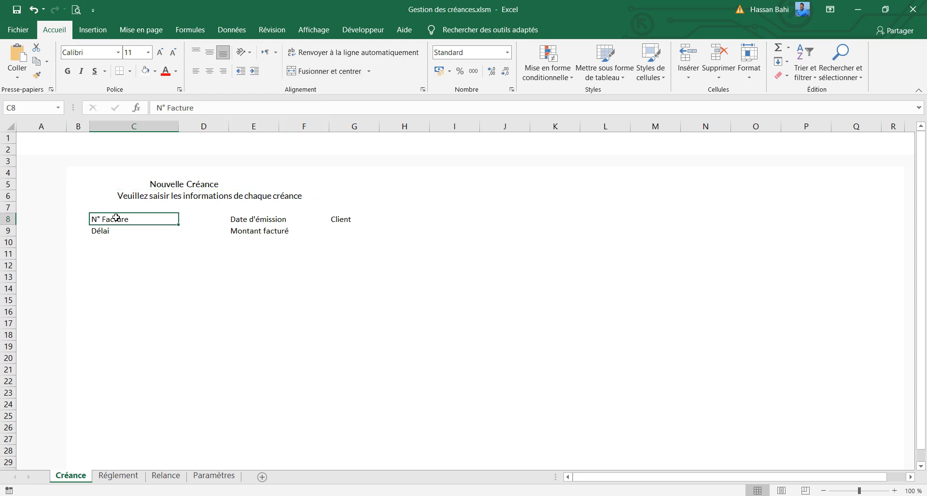
ctrl+click(124, 231)
ctrl+click(205, 219)
ctrl+click(211, 228)
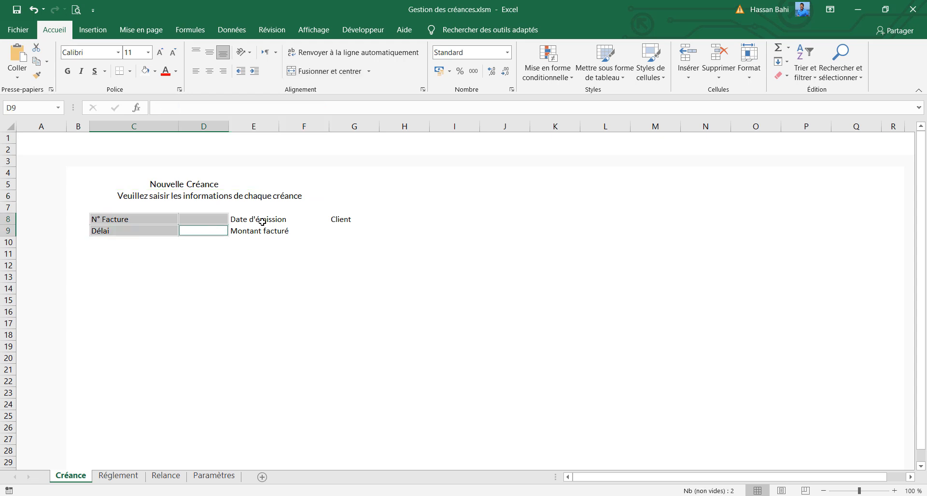
ctrl+click(261, 221)
ctrl+click(263, 231)
ctrl+click(313, 219)
ctrl+click(343, 219)
click(96, 56)
text(Lato)
key(Return)
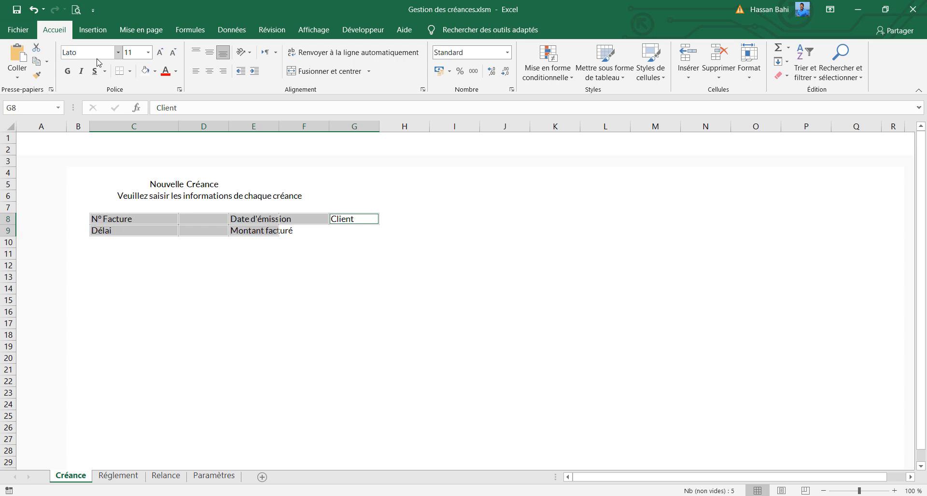
click(68, 71)
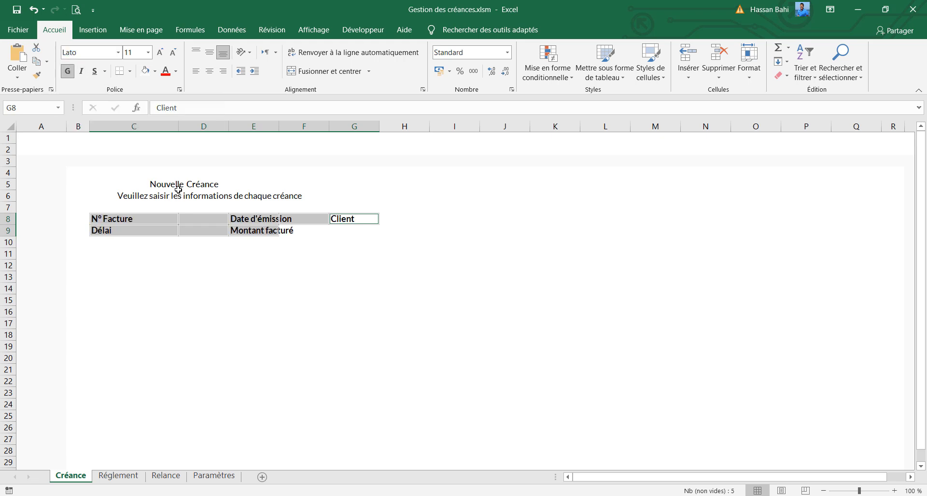
Make the "Nouvelle Créance" title bold and left-aligned
click(179, 187)
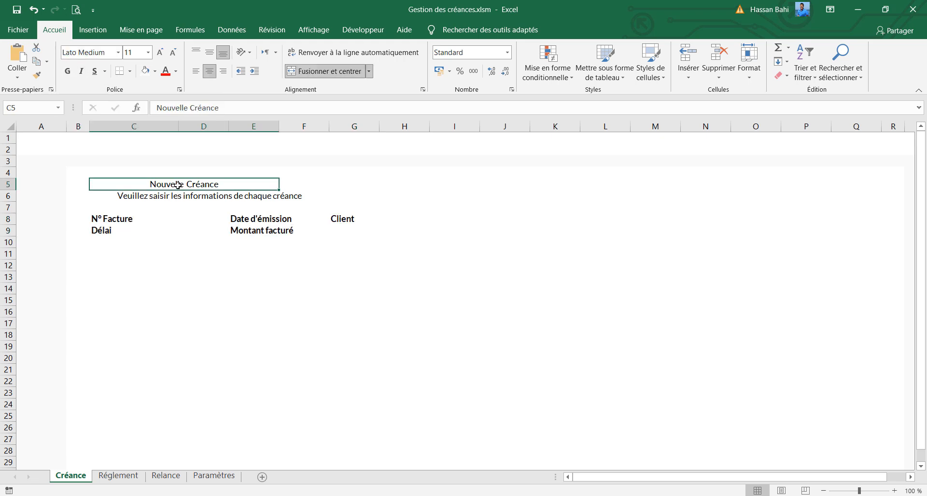
click(68, 71)
click(195, 71)
Left-align the instruction line in C6 and reduce its font size to 8
click(193, 199)
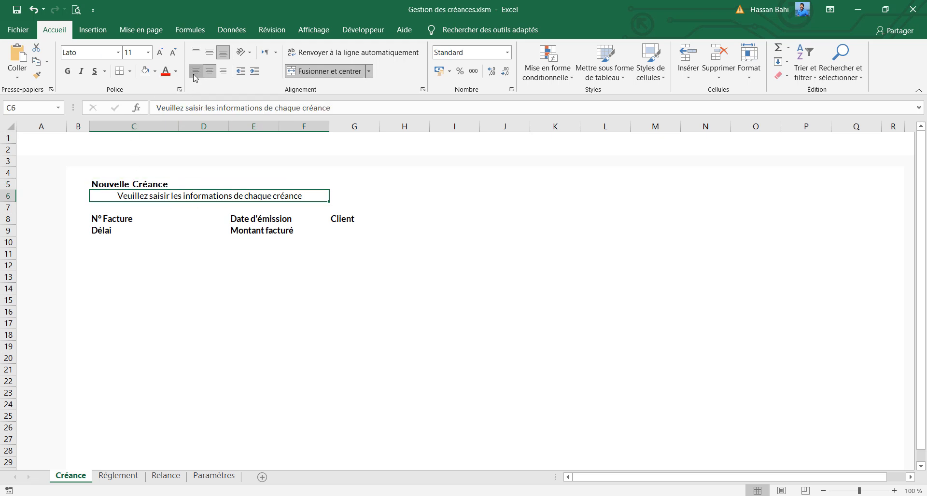
click(196, 71)
click(173, 52)
click(173, 52)
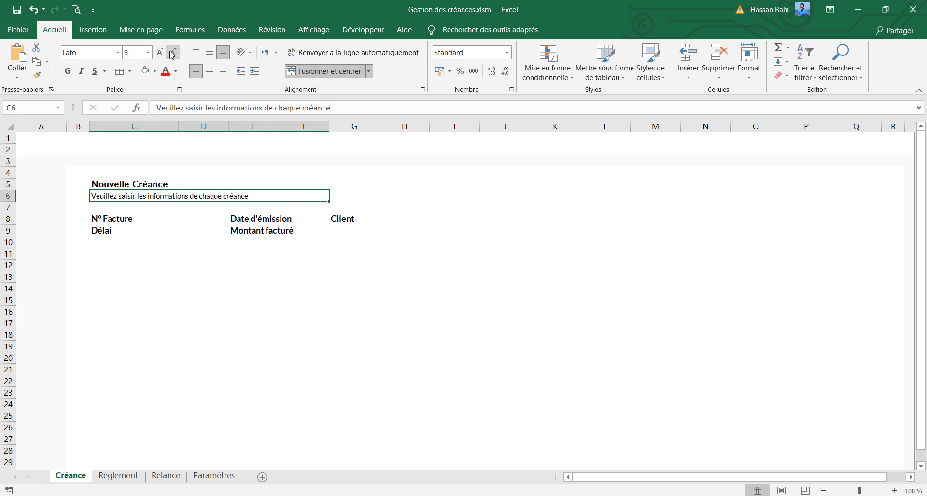
click(172, 52)
Set the height of rows 6, 8 and 9 to 18 and vertically center the instruction line in C6
click(132, 206)
click(10, 196)
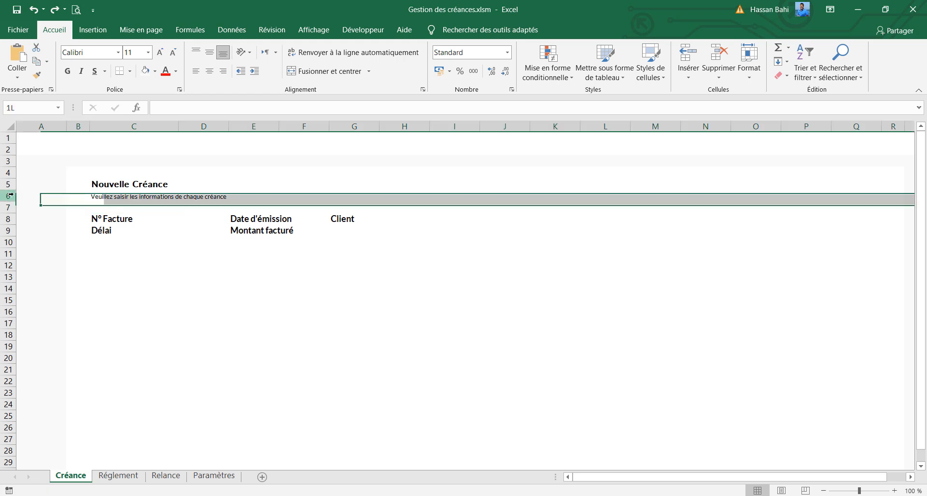
ctrl+drag(8, 219, 8, 230)
right_click(8, 196)
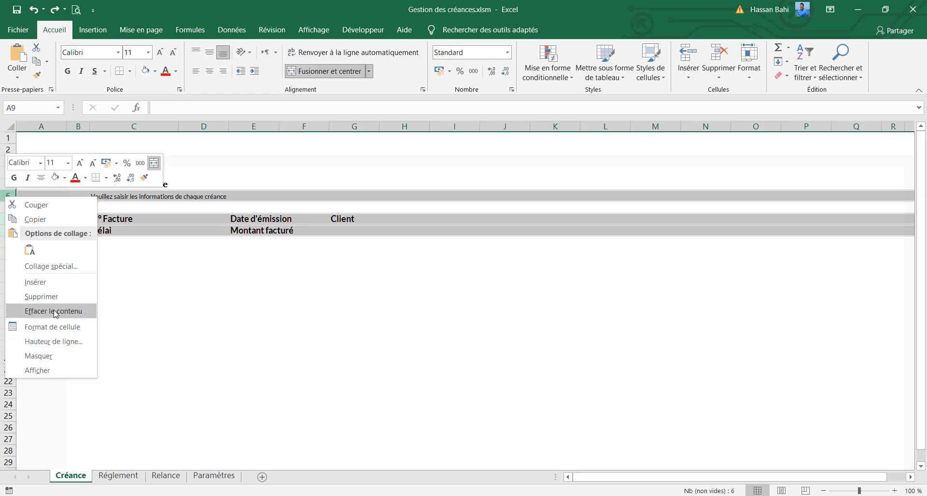
click(70, 343)
text(18)
key(Return)
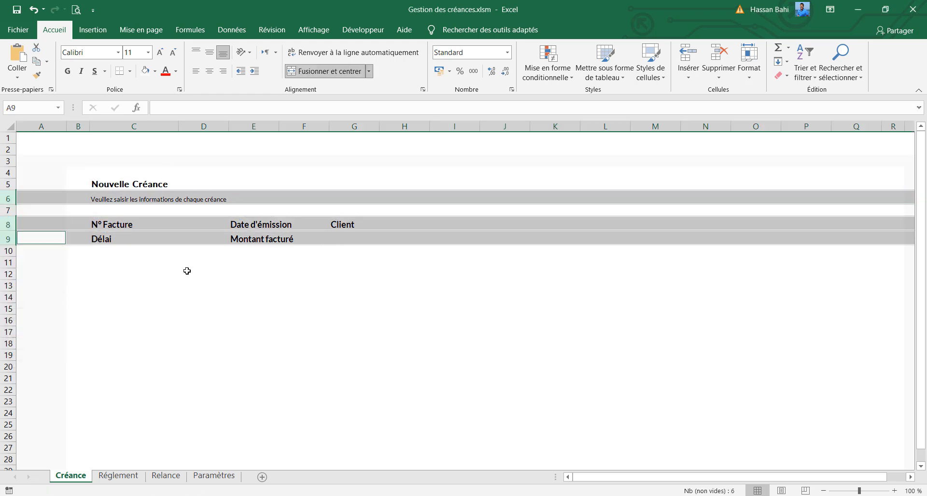
click(177, 196)
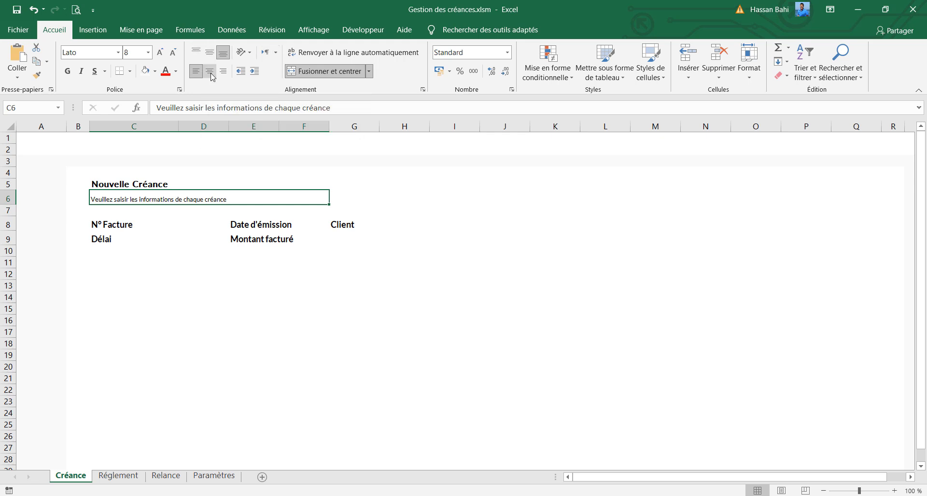
click(209, 52)
Widen columns D, E, F and H to make room for the form labels and entry cells
click(173, 228)
click(192, 225)
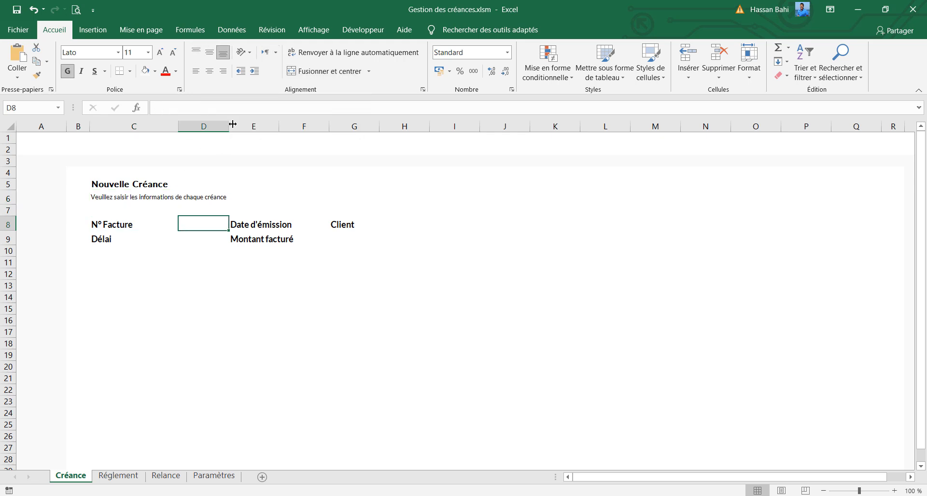
drag(233, 124, 255, 125)
drag(356, 127, 385, 127)
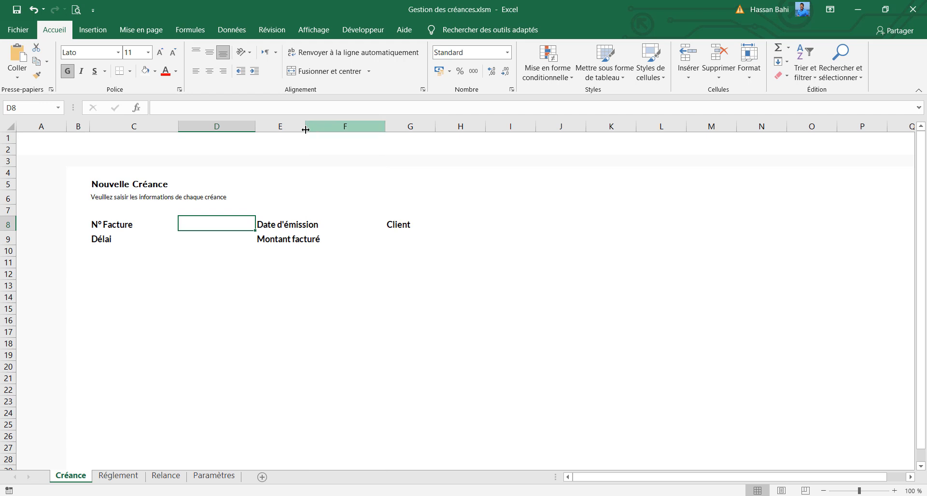
drag(305, 127, 323, 127)
drag(502, 127, 519, 126)
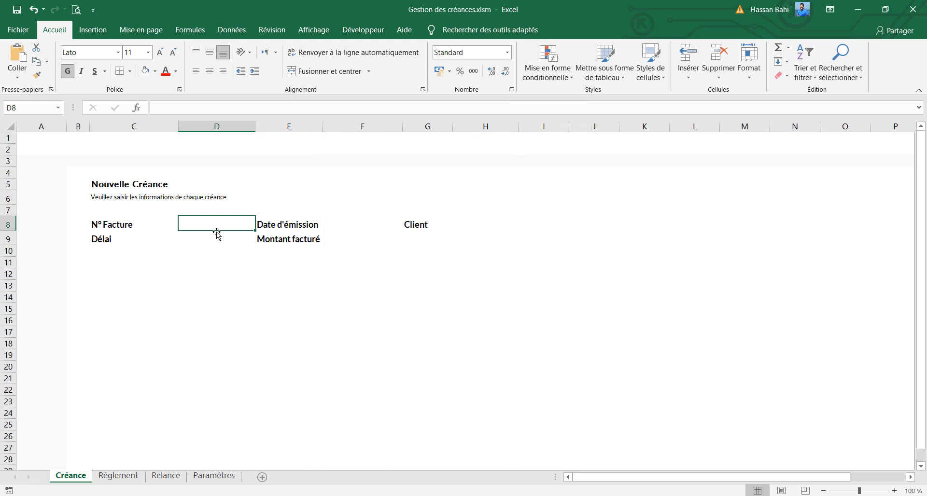
Right-align the form labels in C8, C9, E8, E9 and G8
click(126, 229)
ctrl+click(106, 239)
ctrl+click(290, 225)
ctrl+click(290, 239)
ctrl+click(408, 224)
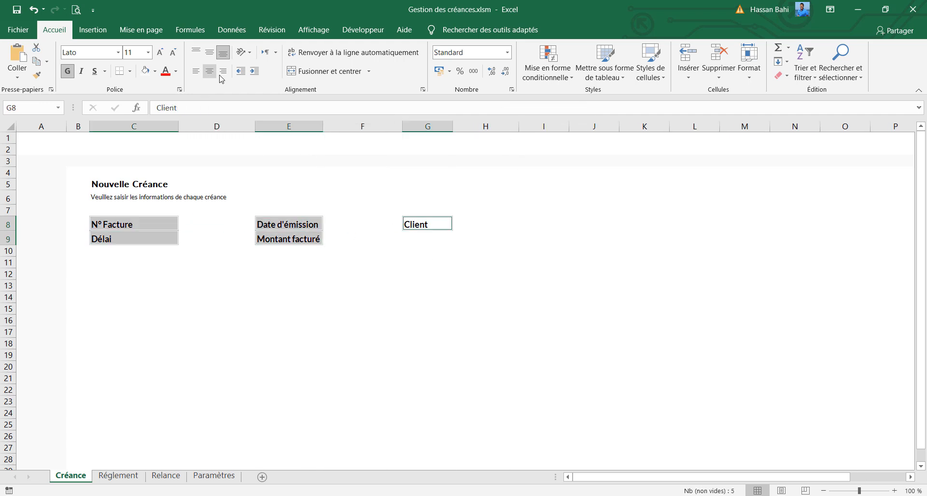
click(223, 71)
Try widening column E and padding the right-aligned labels with a trailing space
drag(323, 127, 338, 127)
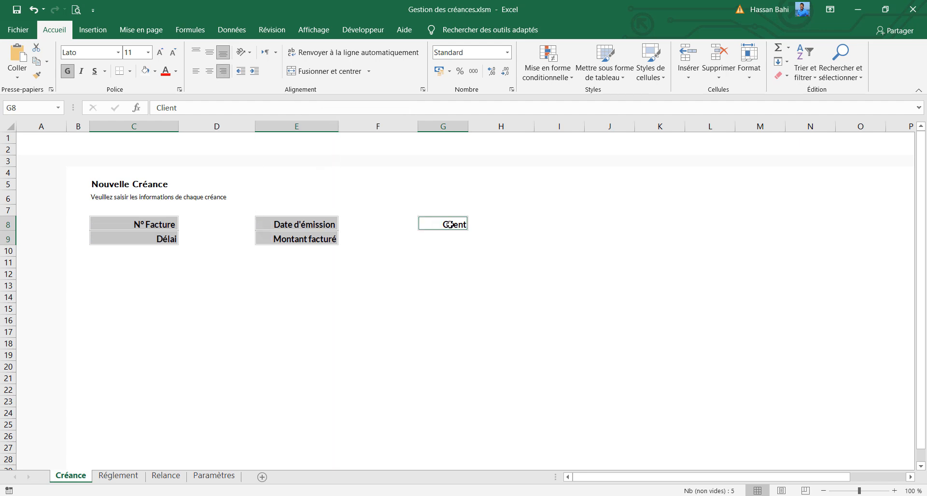
click(450, 224)
click(341, 225)
double_click(336, 227)
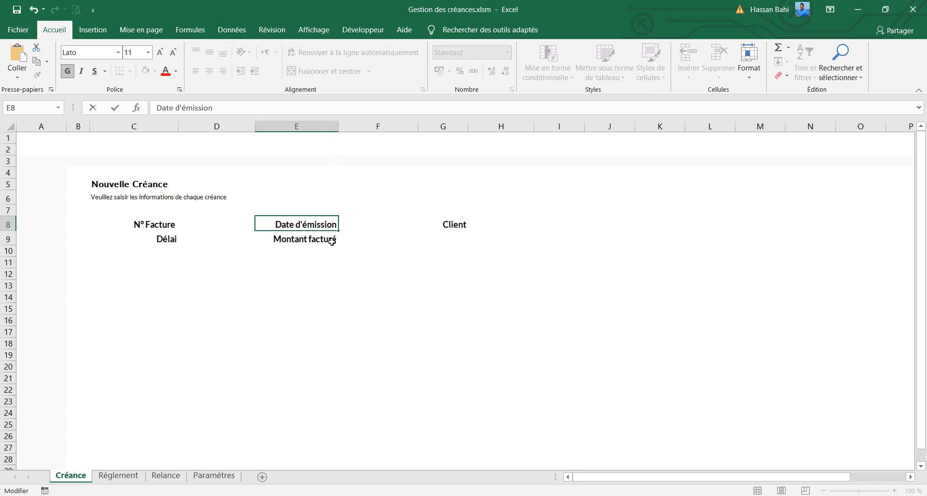
click(332, 240)
key(ctrl+z)
double_click(333, 240)
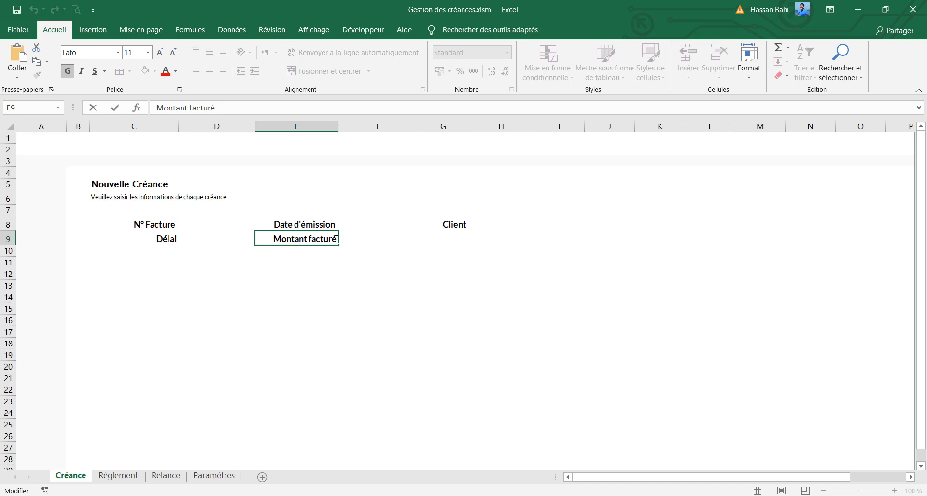
click(474, 227)
click(425, 225)
double_click(465, 223)
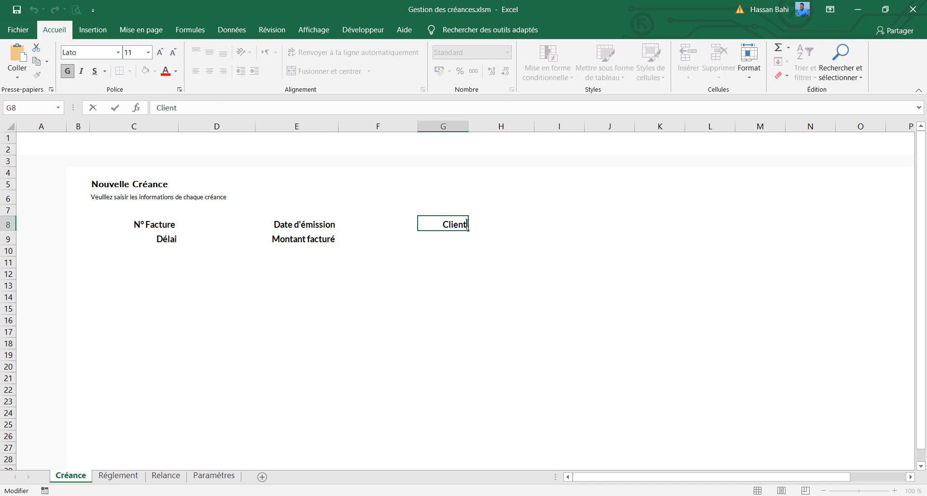
click(382, 253)
Undo the last label edits and the column E widening, and widen column E only slightly instead
key(ctrl+z)
key(ctrl+z)
key(ctrl+z)
drag(323, 128, 329, 128)
Fill the form's entry cells D8, D9, F8, F9 and H8 with the recently used very light grey
click(213, 227)
ctrl+click(215, 240)
ctrl+click(384, 224)
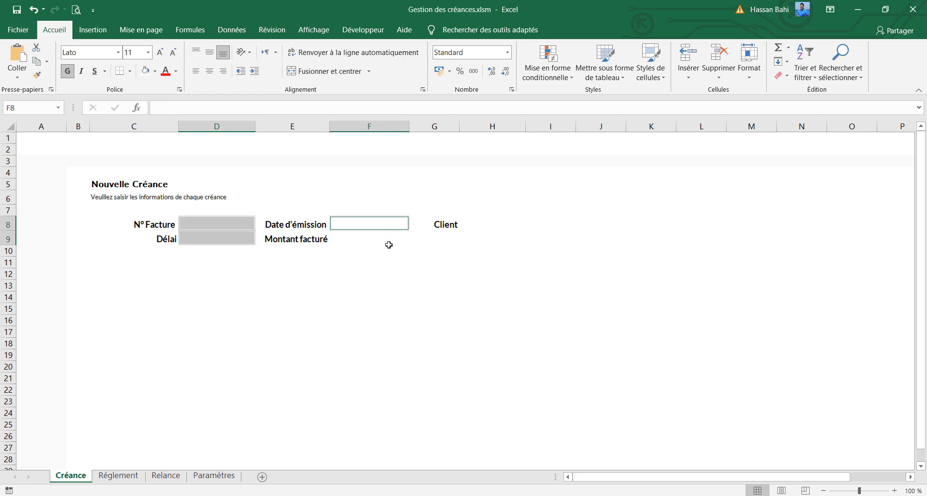
ctrl+click(389, 241)
ctrl+click(484, 223)
click(154, 71)
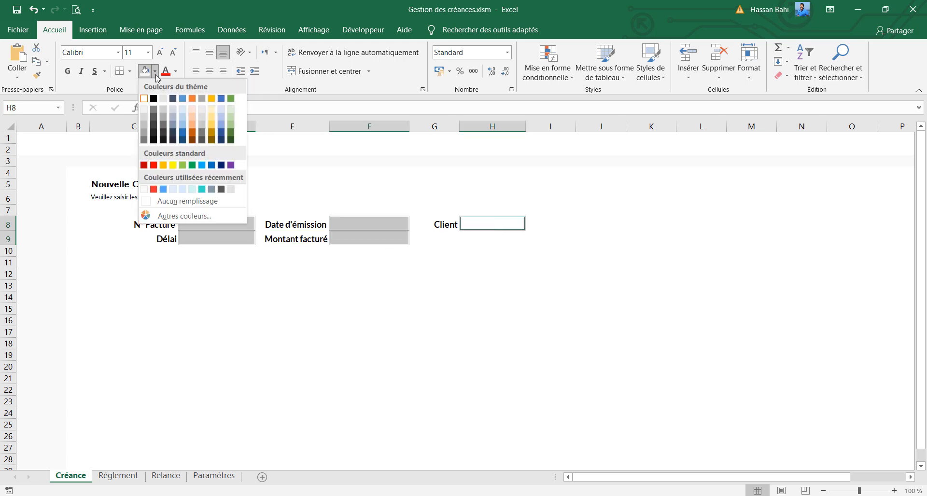
click(145, 190)
click(492, 251)
Remove the borders from entry cells D8, D9, F8, F9 and H8 and set the border line colour to white
click(490, 224)
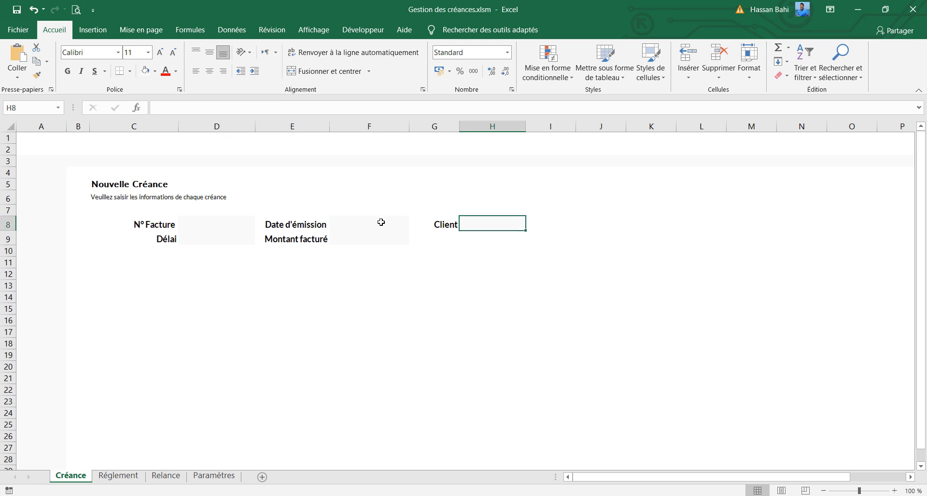
ctrl+click(380, 223)
ctrl+click(368, 239)
ctrl+click(240, 226)
ctrl+click(235, 236)
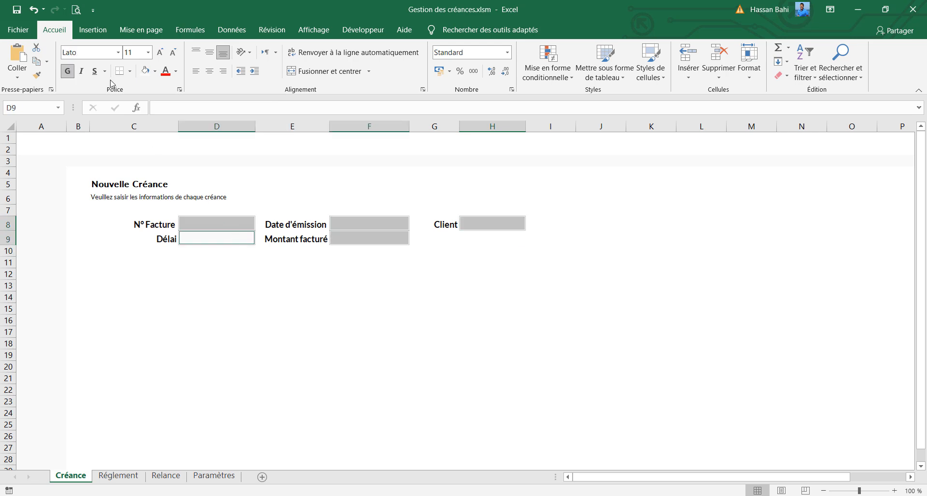
click(130, 72)
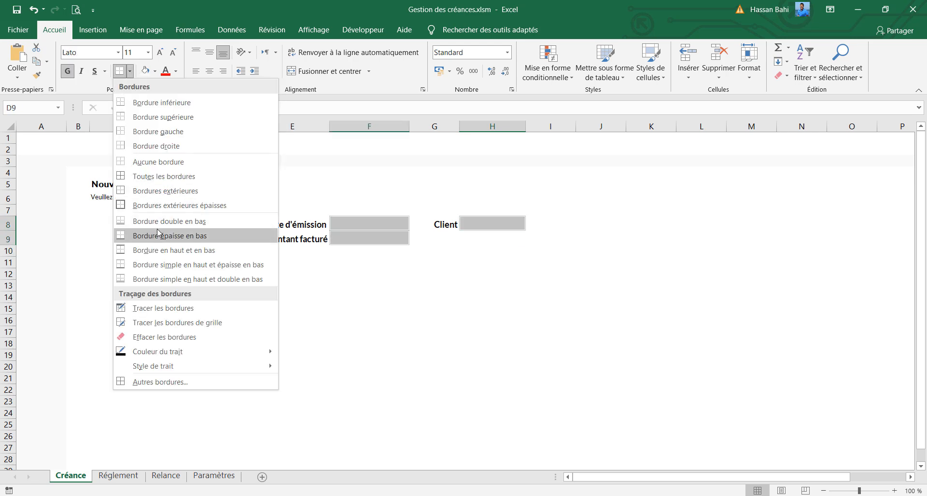
click(161, 163)
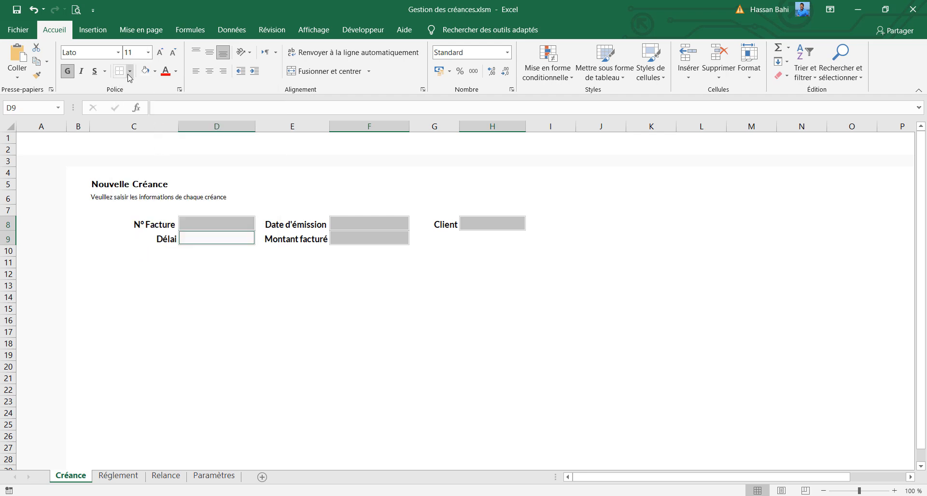
click(131, 71)
mouse_move(206, 357)
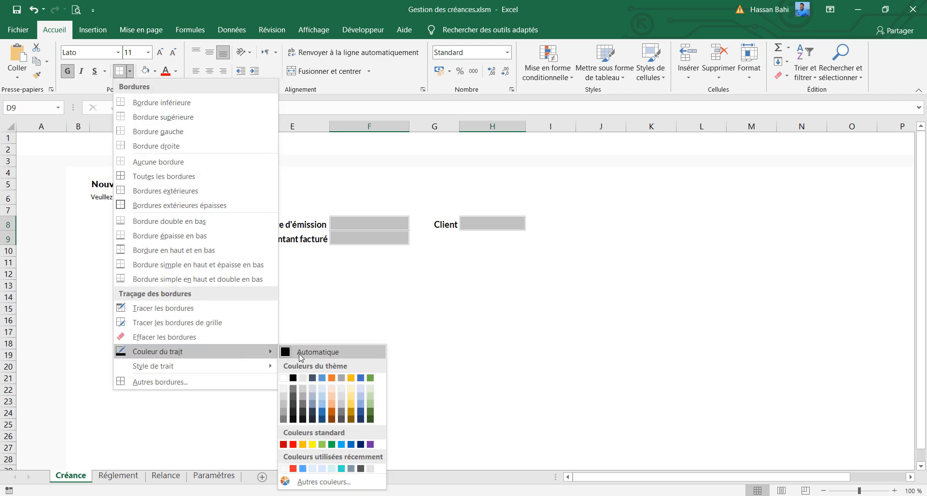
click(286, 378)
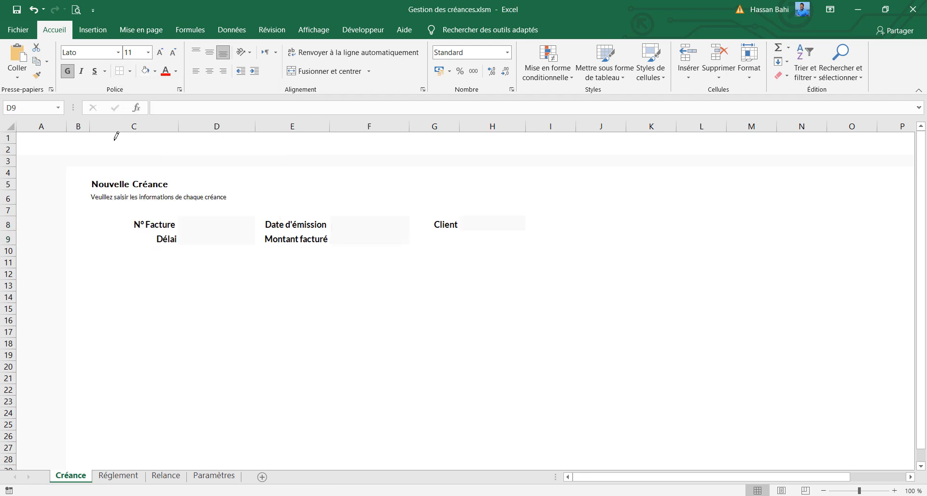
Apply all borders and thick outside borders to the entry cells of the form
click(130, 72)
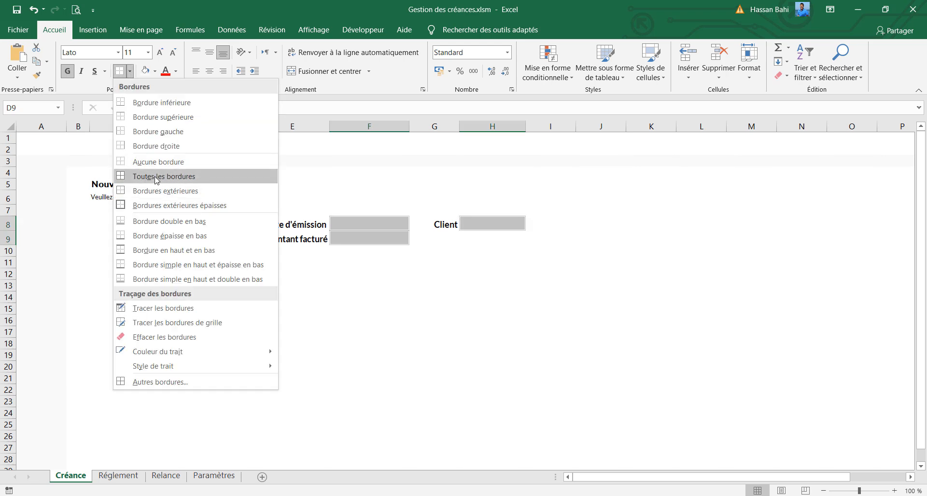
click(155, 177)
click(130, 71)
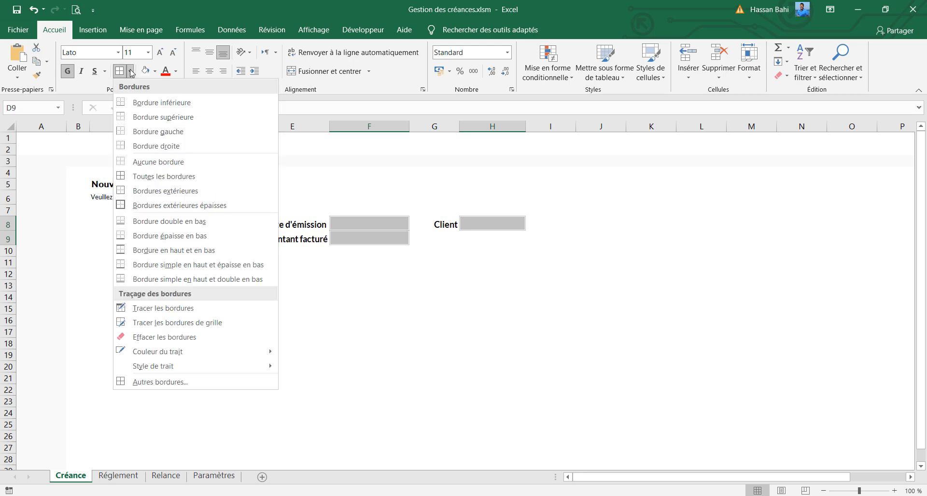
click(153, 205)
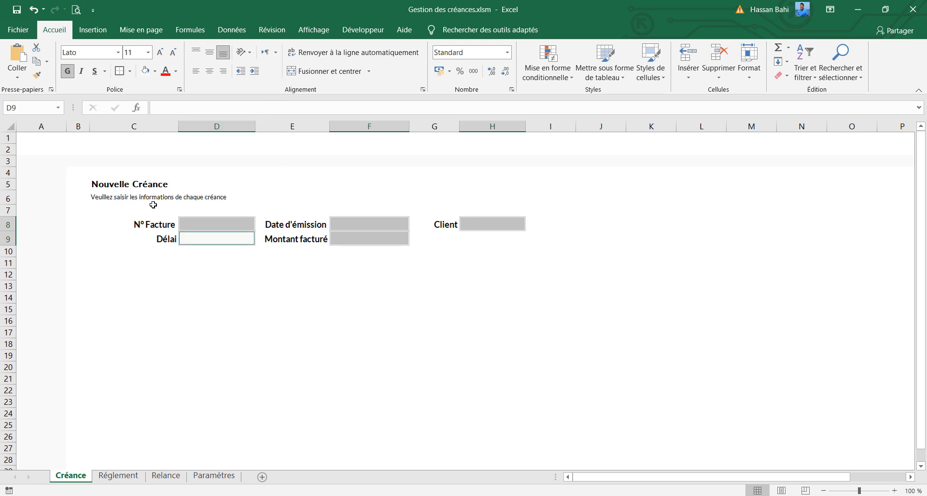
click(287, 270)
click(228, 226)
click(227, 239)
click(374, 224)
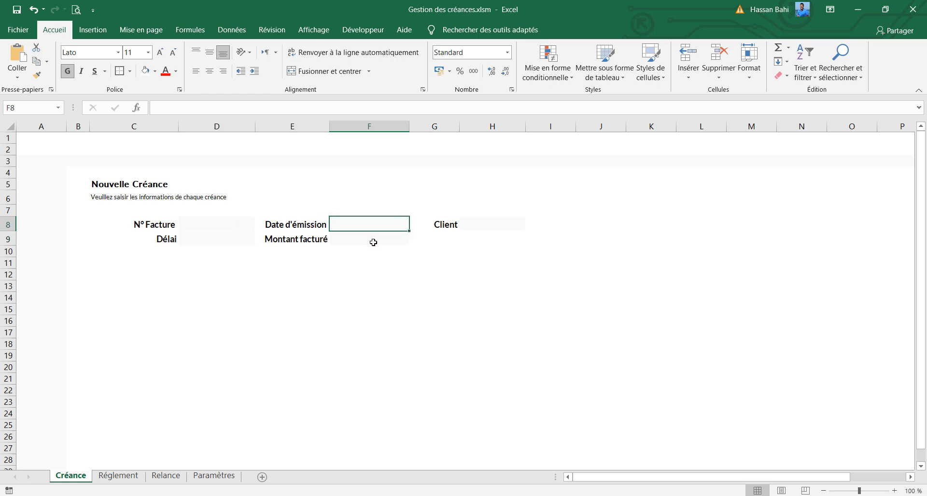
click(373, 242)
click(159, 186)
click(140, 237)
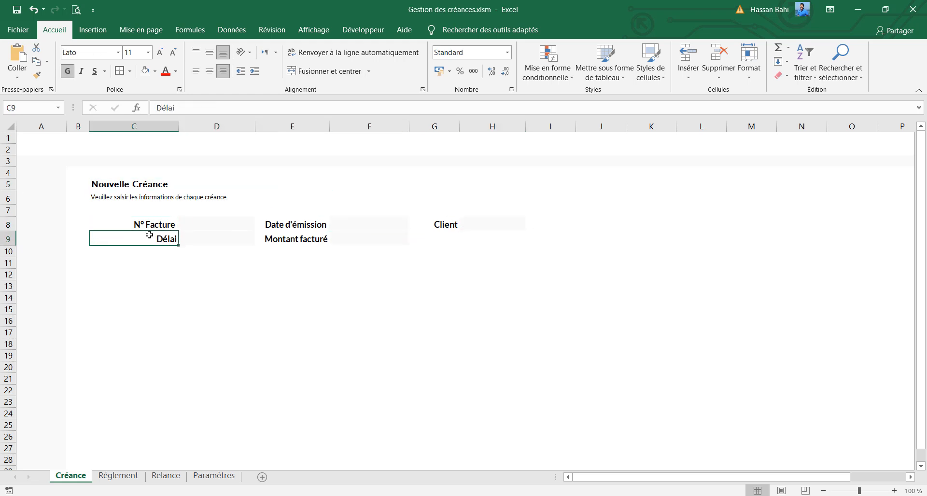
click(316, 226)
click(300, 239)
Colour the word "Nouvelle" in the C5 title dark grey (#555555)
click(134, 182)
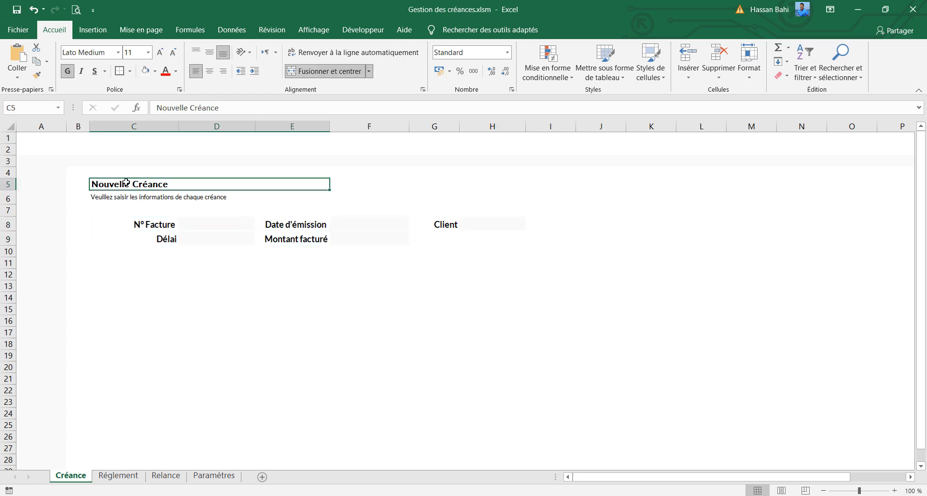
double_click(112, 186)
double_click(112, 186)
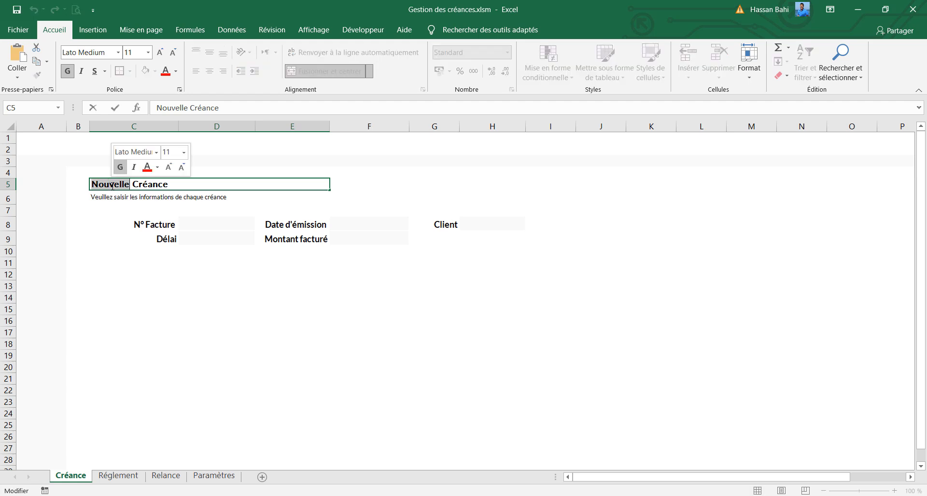
click(176, 72)
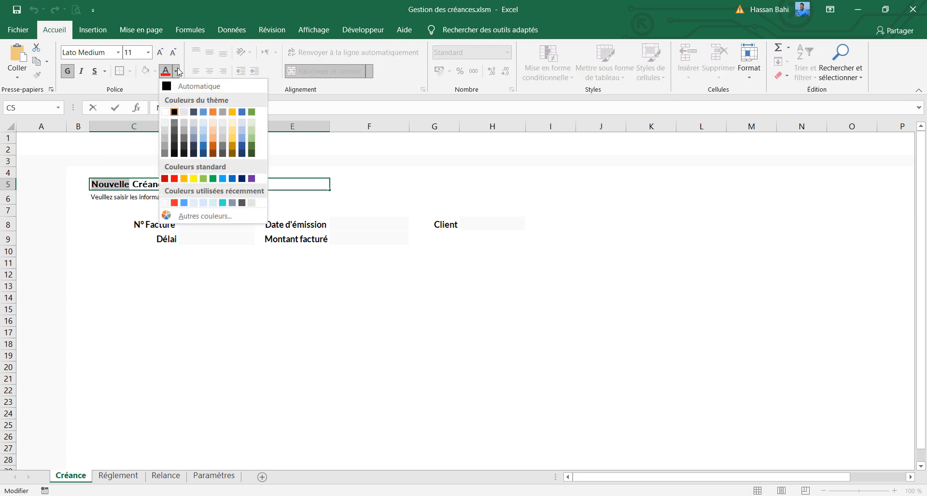
click(241, 202)
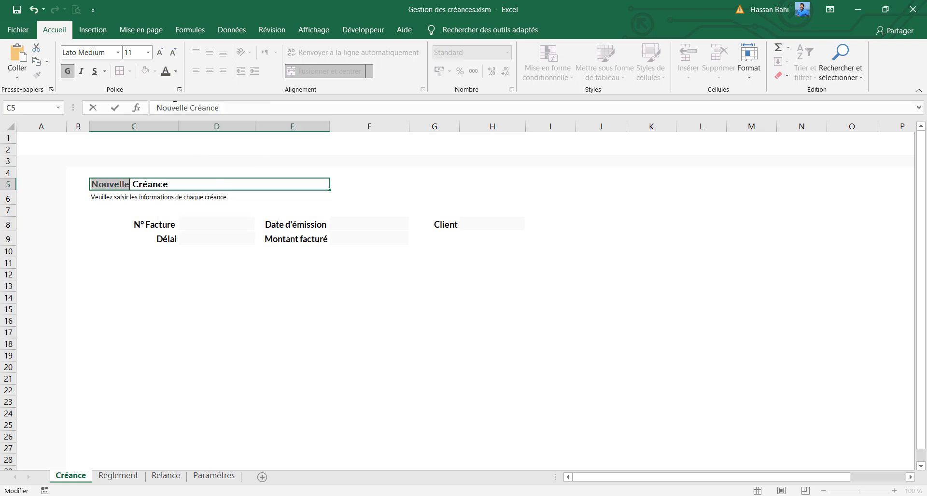
click(176, 71)
click(198, 218)
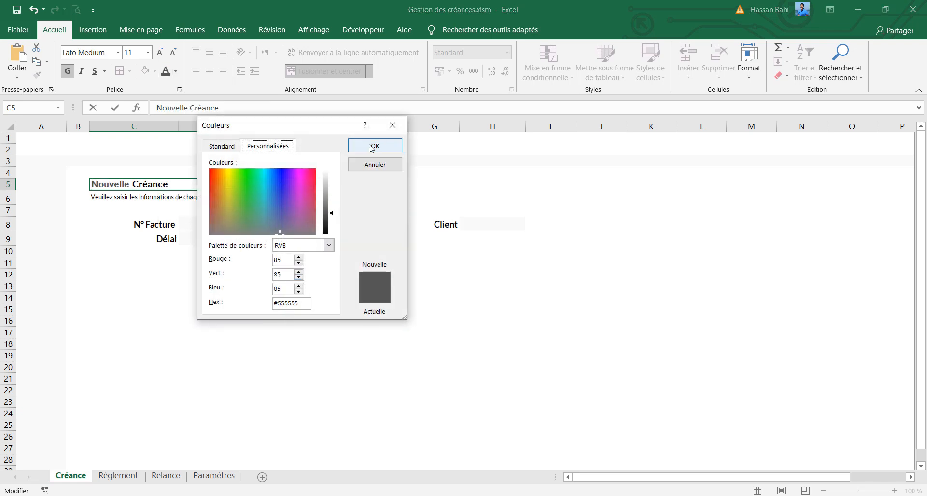
click(392, 125)
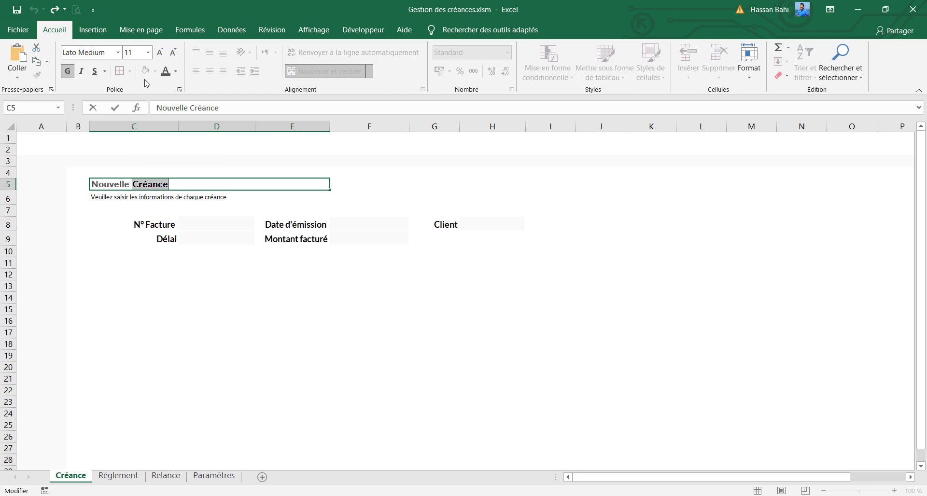
Colour the word "Créance" in the C5 title light blue (#59A7FF)
click(176, 73)
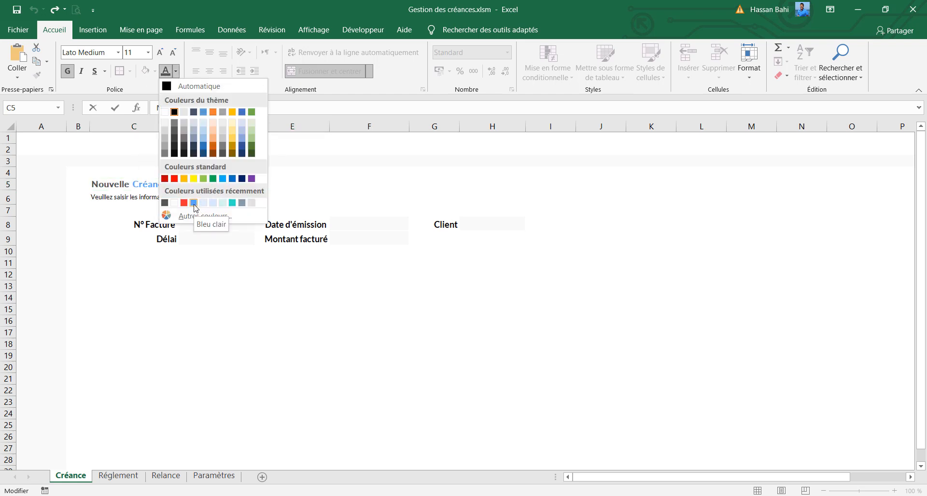
click(194, 202)
click(176, 71)
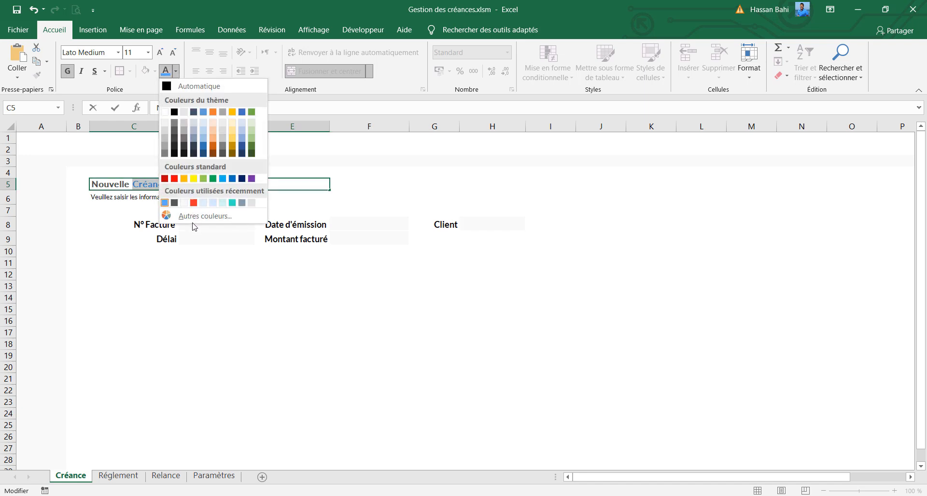
click(192, 217)
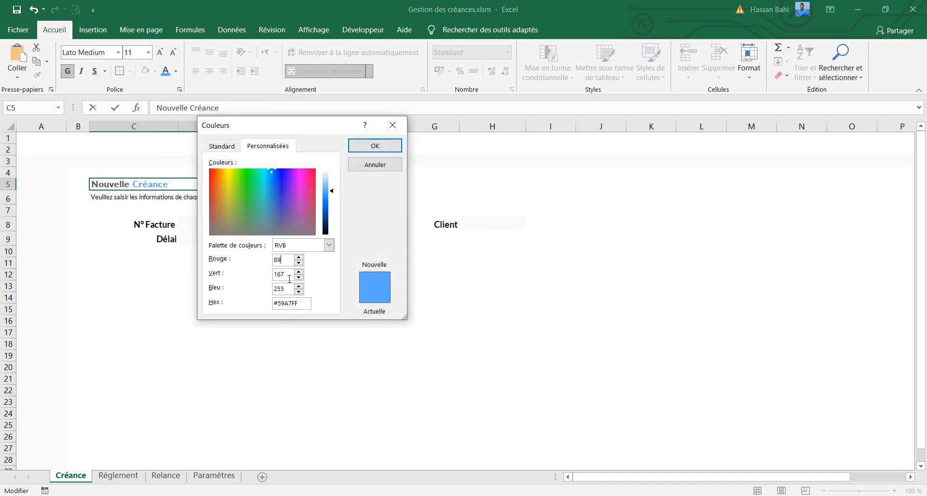
click(376, 146)
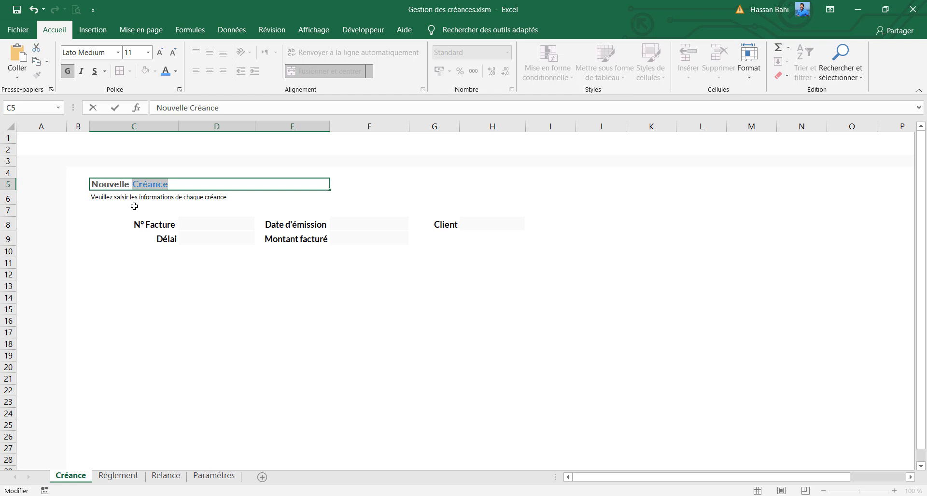
key(Return)
Format the C6 subtitle in dark grey at font size 9 and enlarge the C5 title by one size
click(176, 71)
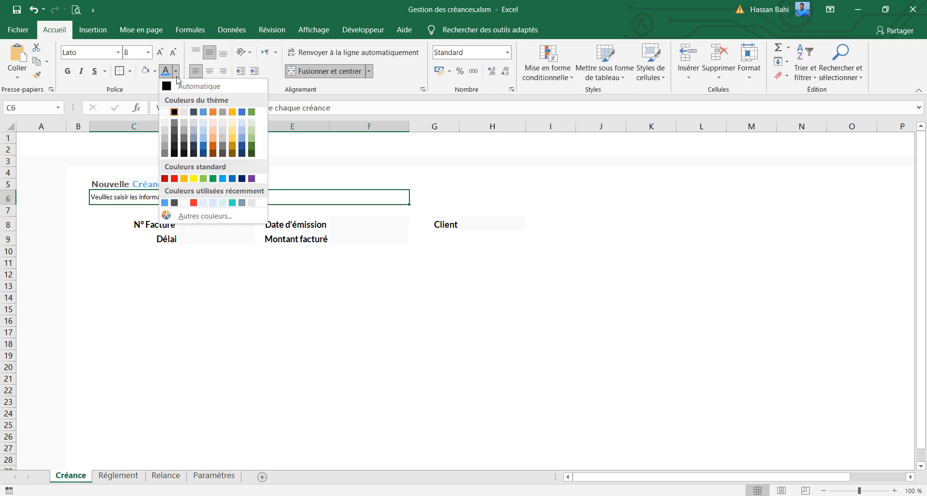
click(174, 203)
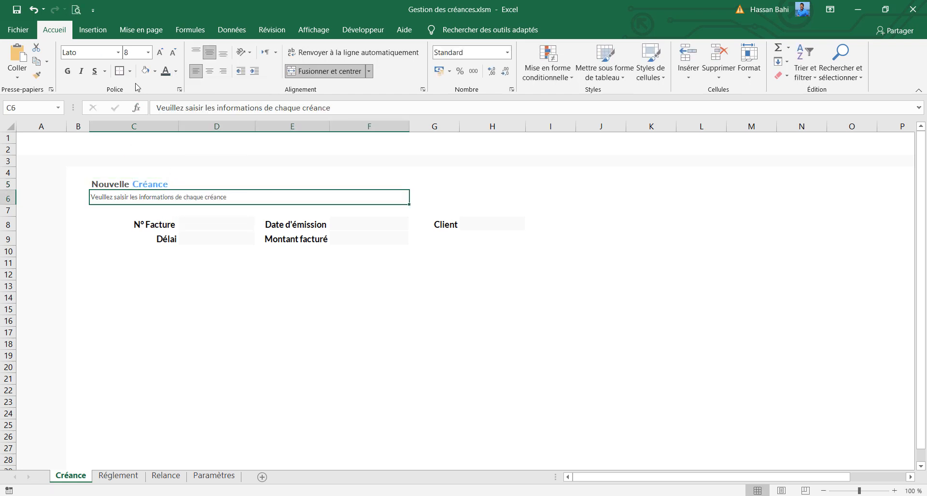
click(162, 53)
click(129, 185)
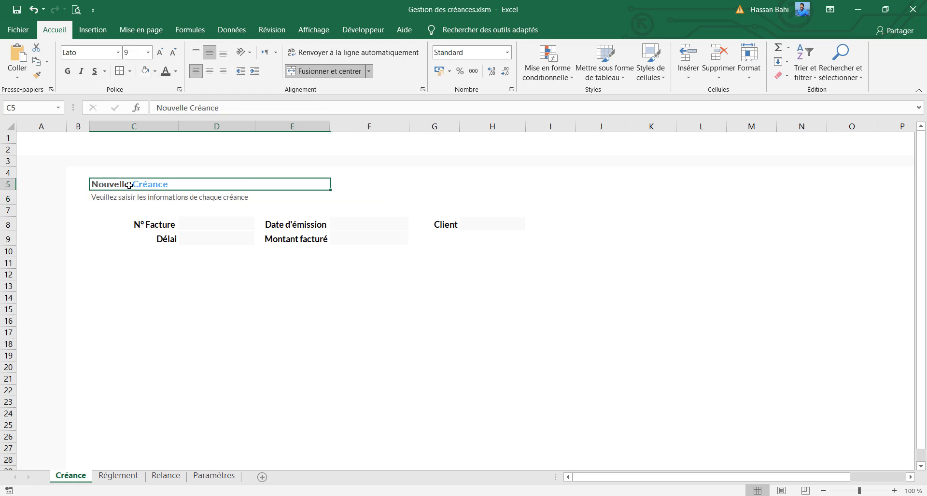
click(161, 53)
Colour the text of the form cells C8:F9 and G8:H8 dark grey and reduce its font size one step
drag(159, 225, 160, 240)
ctrl+click(216, 226)
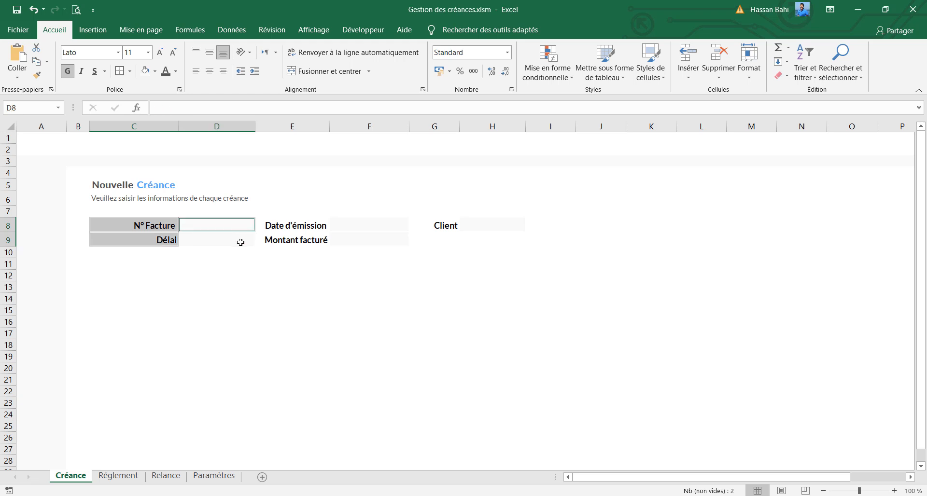
ctrl+click(225, 240)
ctrl+click(289, 228)
ctrl+click(301, 240)
ctrl+click(353, 225)
ctrl+click(363, 239)
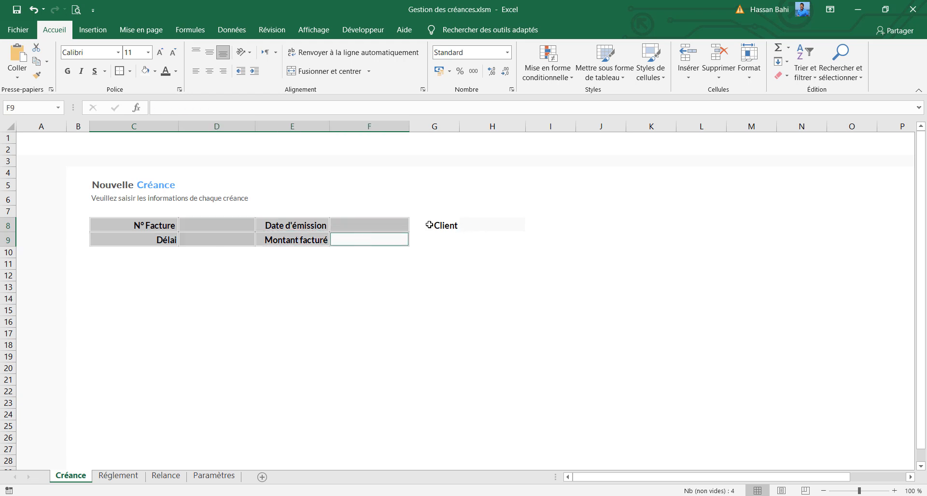
ctrl+click(431, 226)
ctrl+click(481, 227)
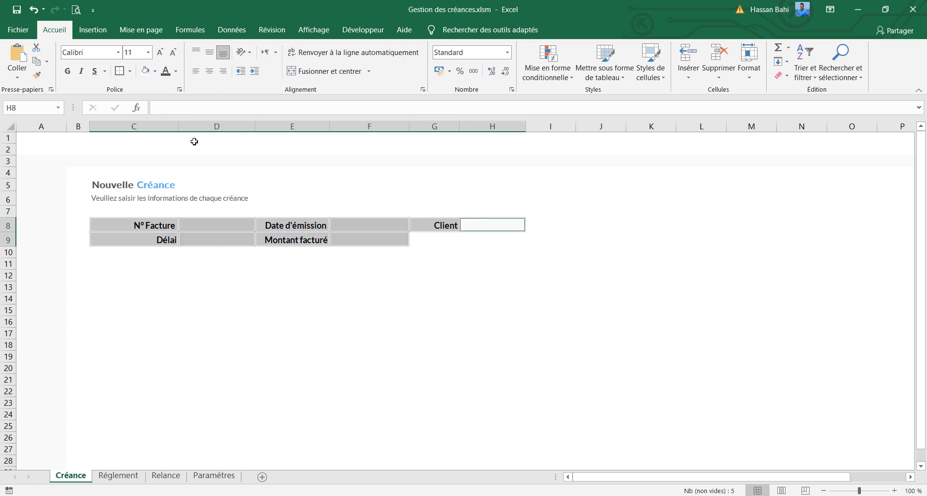
click(172, 52)
Widen column H slightly to enlarge the Client entry cell
click(248, 268)
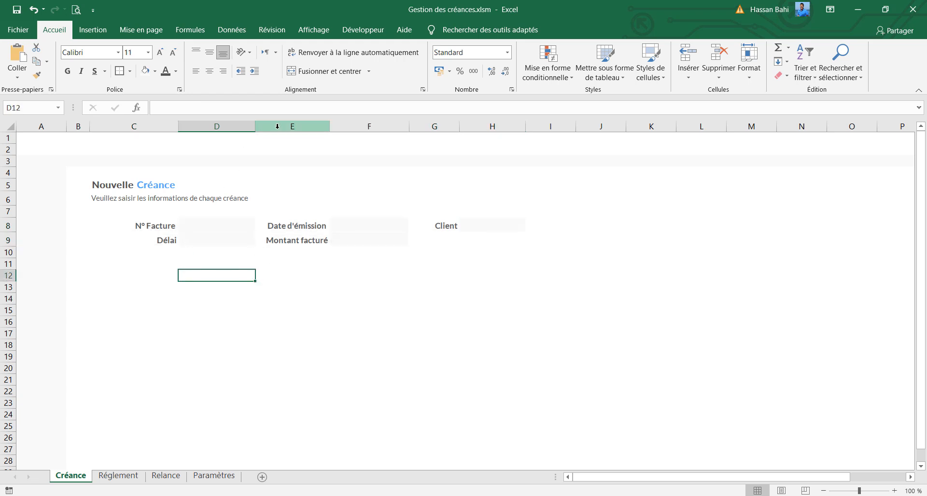
key(Left)
drag(530, 127, 534, 127)
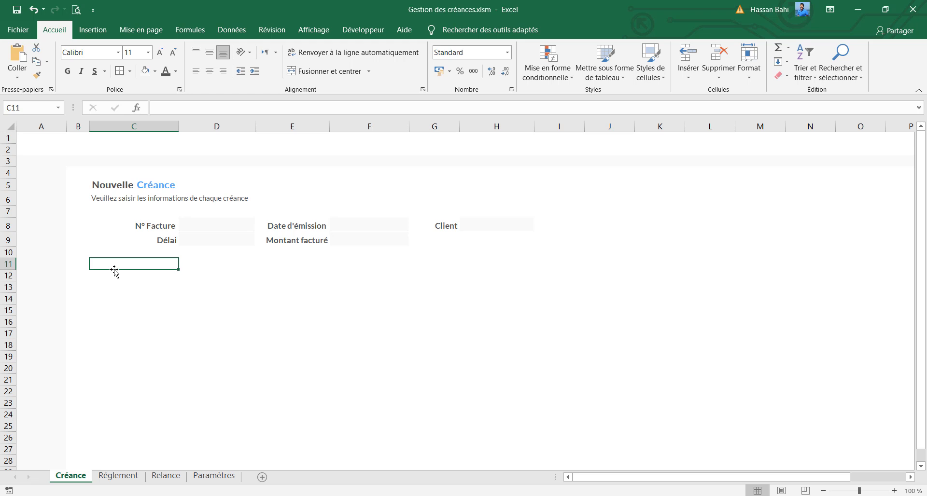
Create a table from the range C11:Q11 without marking existing headers
drag(118, 265, 792, 267)
click(93, 31)
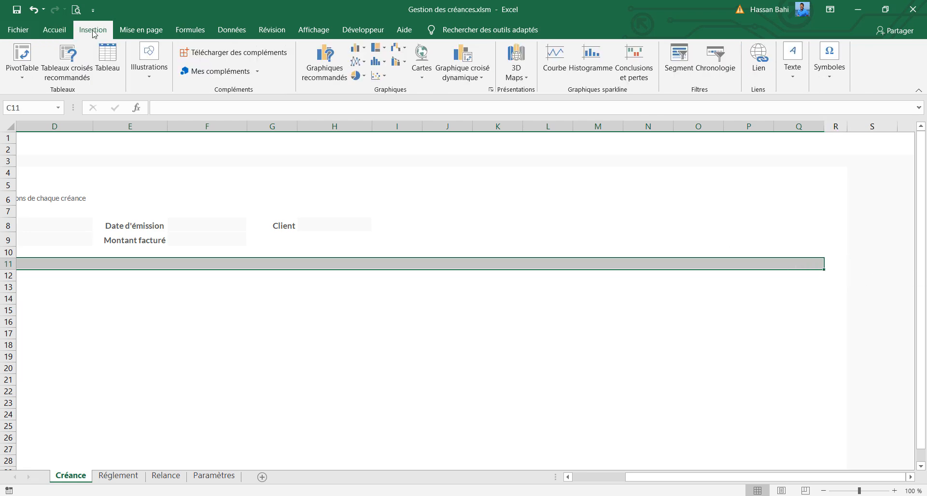
click(96, 55)
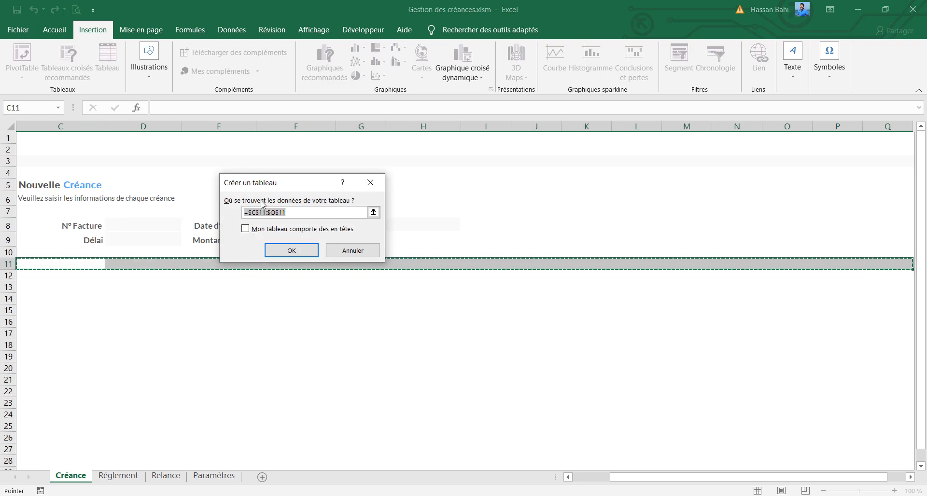
click(291, 250)
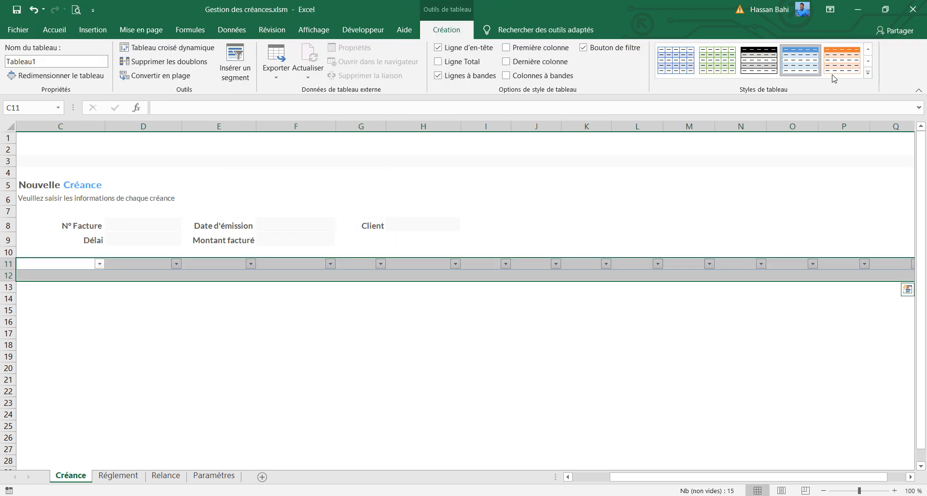
Apply the light table style with black headers to the table and fill its header row C11:Q11 with the recent blue
click(869, 74)
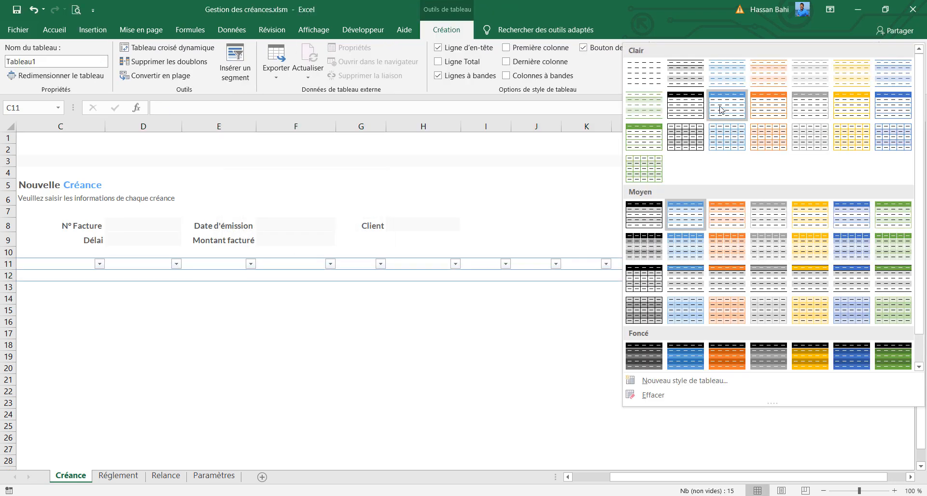
click(686, 109)
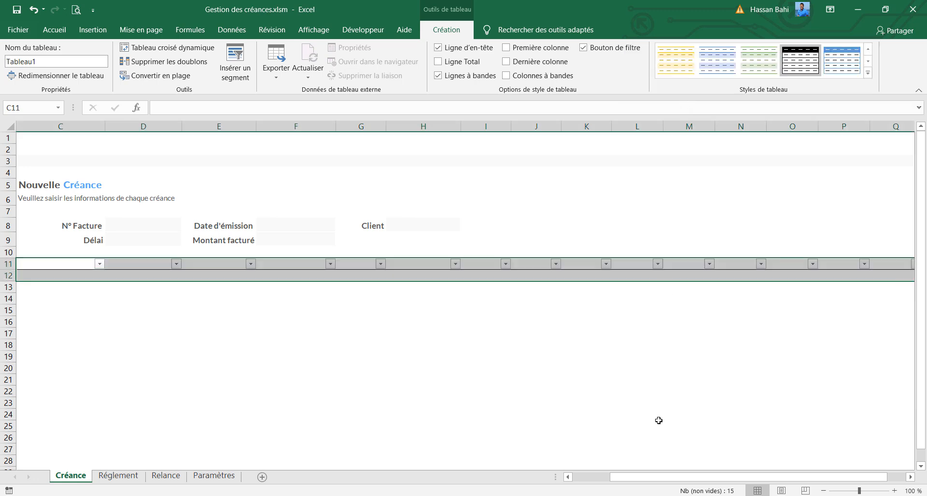
drag(726, 477, 689, 477)
drag(110, 259, 823, 263)
click(50, 32)
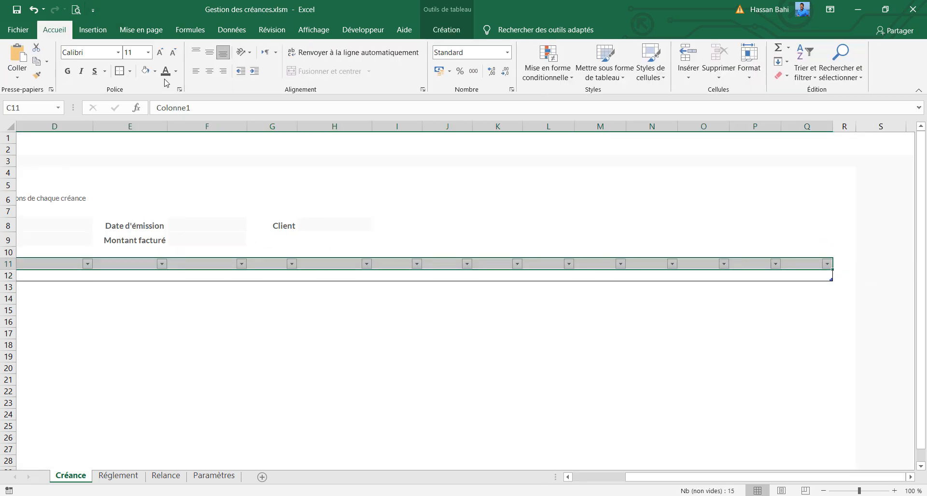
click(156, 72)
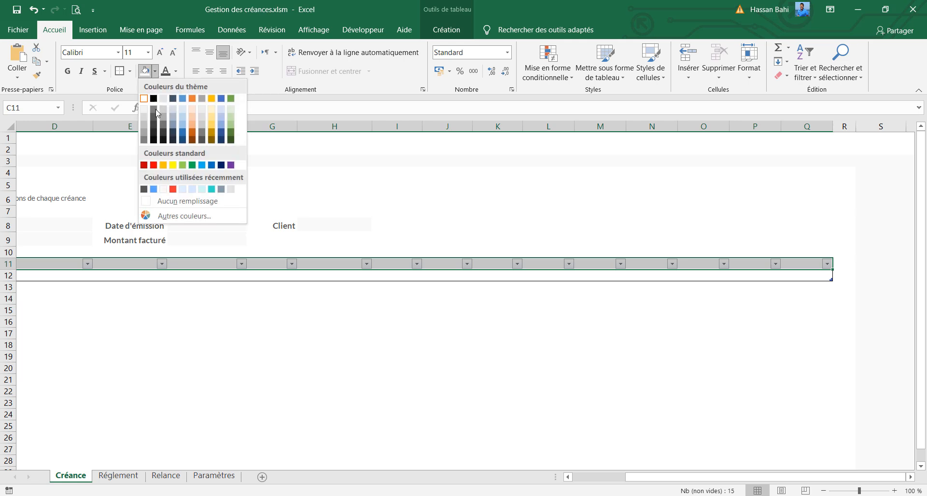
click(154, 189)
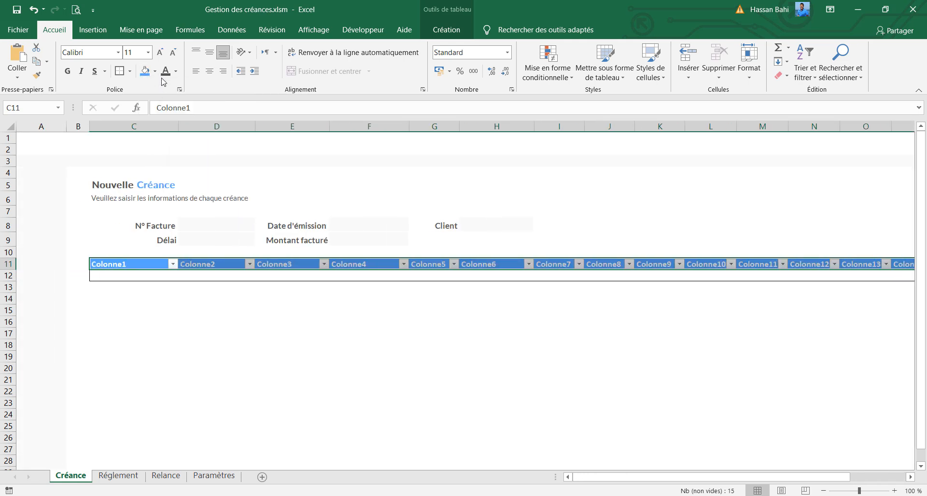
Set the font of the table header row to Lato Medium at size 10
click(101, 51)
text(Lato Medium)
key(Return)
click(173, 52)
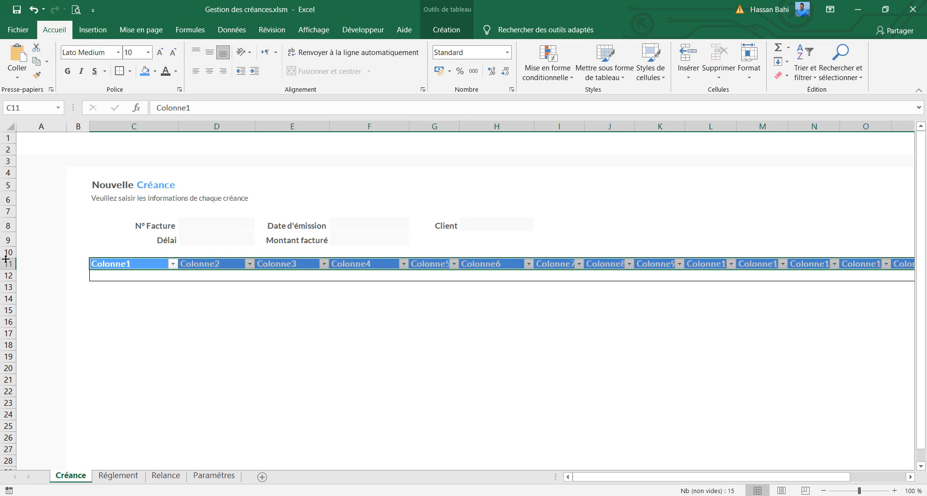
Increase the height of rows 11 to 15 and align their content vertically to the middle
drag(7, 263, 3, 310)
right_click(2, 310)
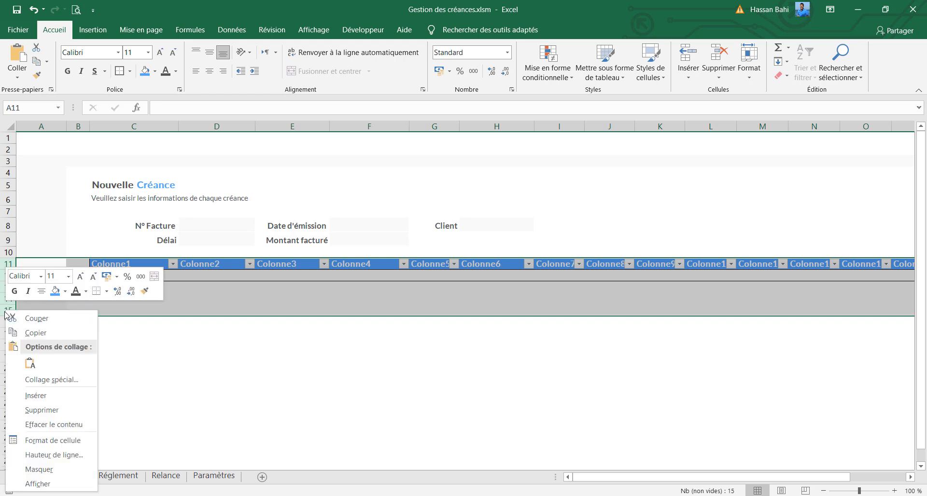
click(54, 454)
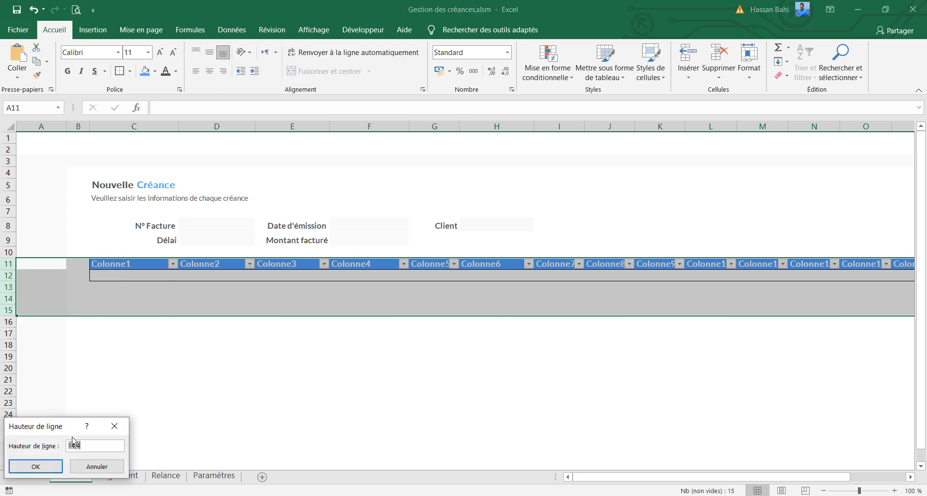
key(Return)
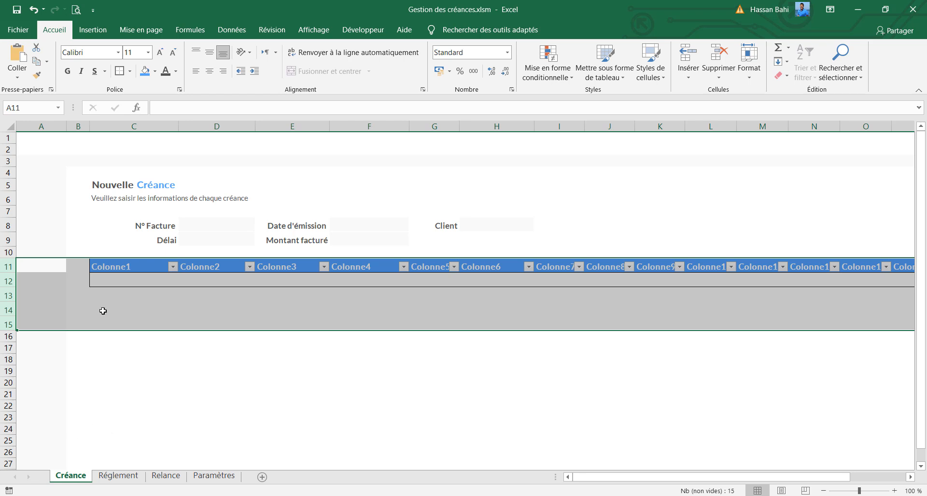
click(209, 54)
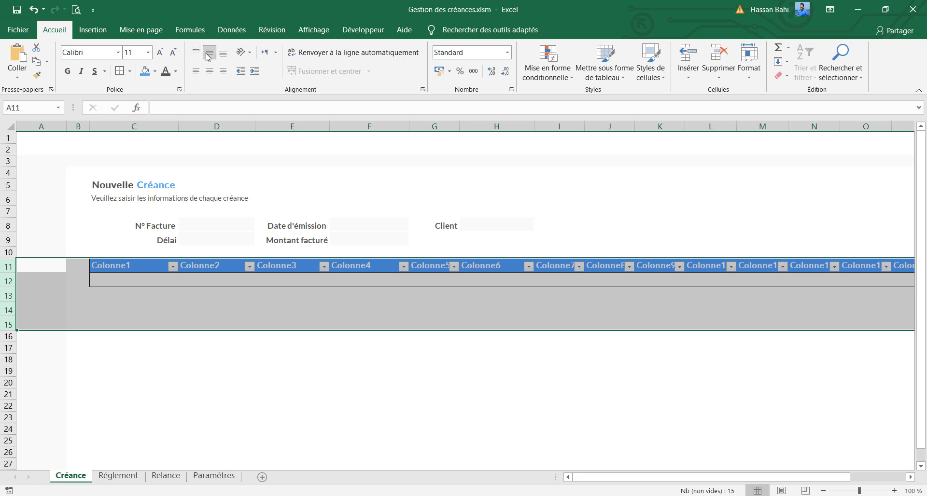
click(145, 275)
Insert a blank row above the table header and make the new row 11 slightly taller
click(3, 253)
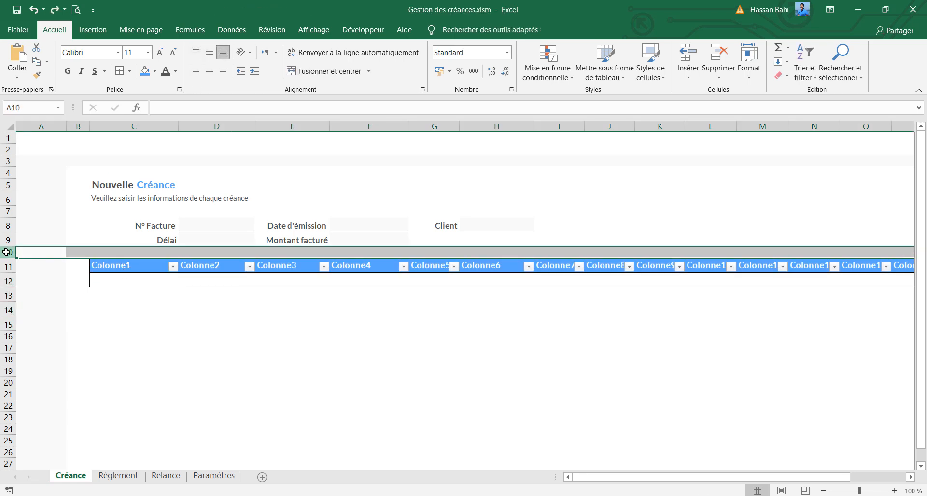
click(8, 267)
right_click(9, 268)
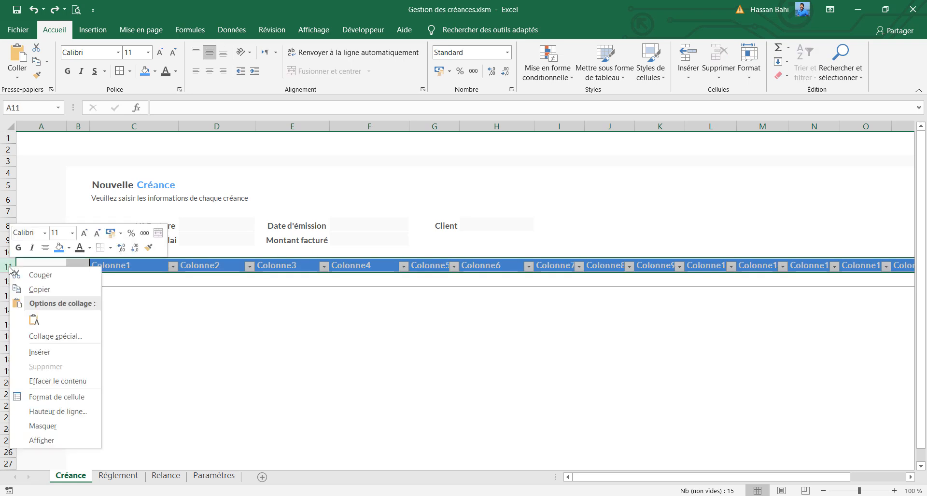
click(53, 352)
click(135, 253)
click(113, 262)
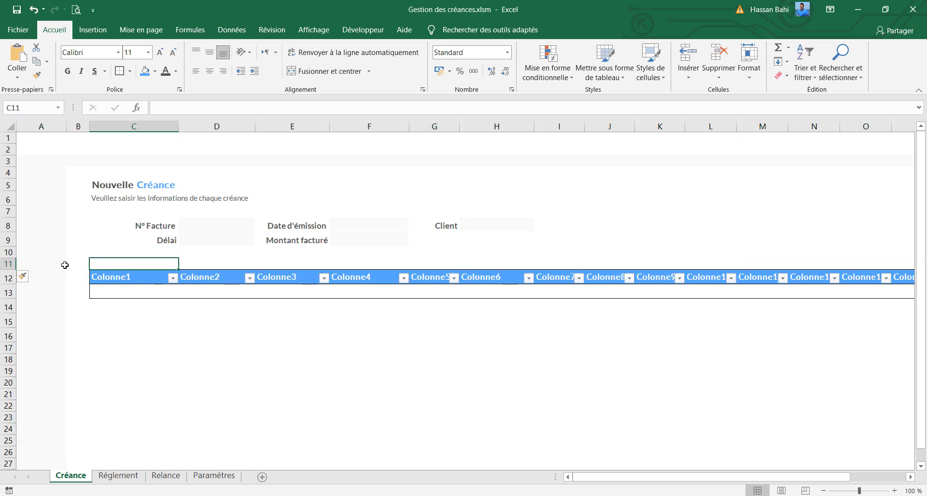
drag(7, 271, 6, 273)
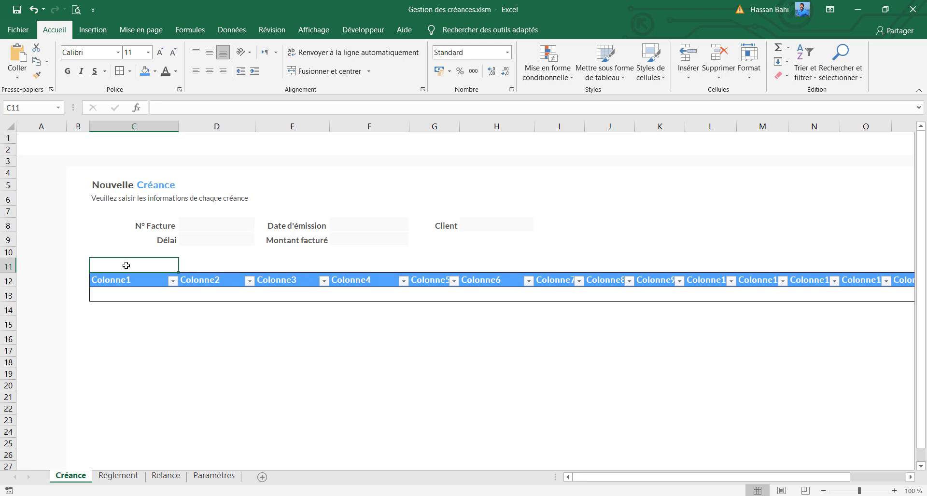
Merge cells C11:D11 and enter the title "Liste de créances" above the table
drag(145, 264, 204, 259)
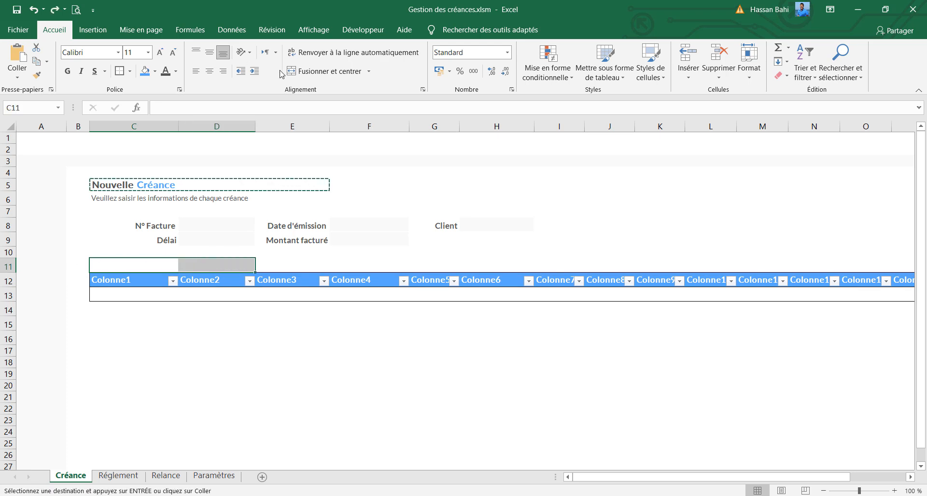
click(299, 72)
double_click(132, 265)
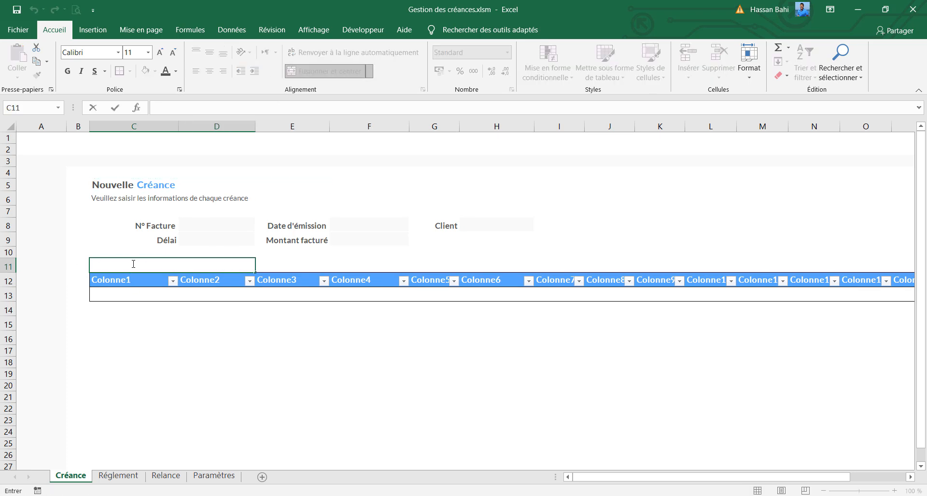
text(Liste)
text(de créances)
key(ctrl+Return)
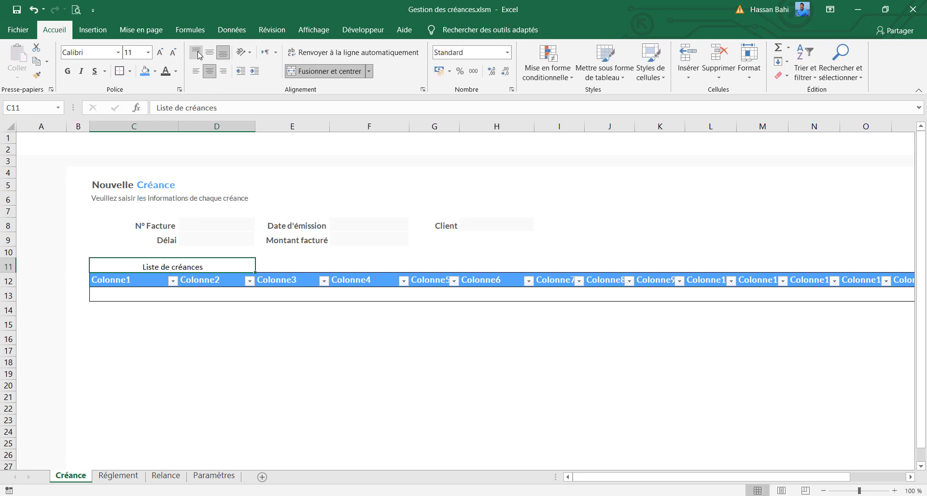
Align the C11 title to the top left of its cell and colour its text dark grey
click(196, 53)
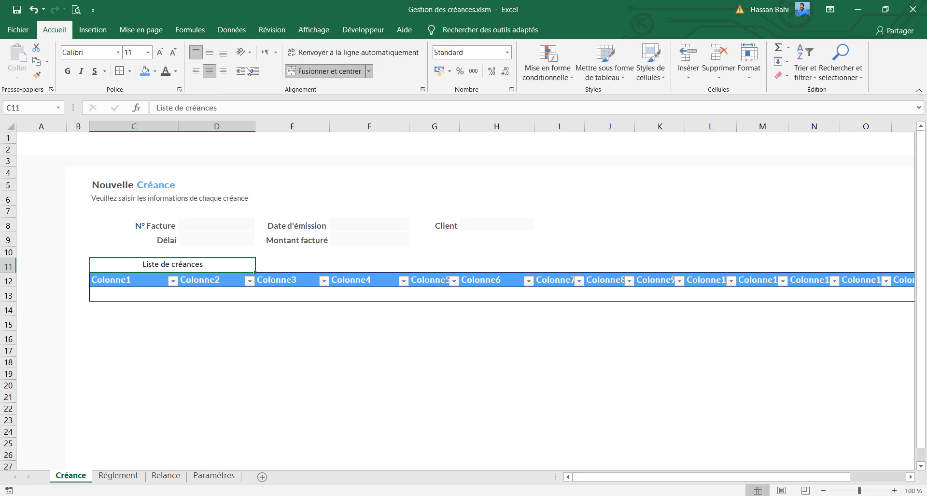
click(194, 72)
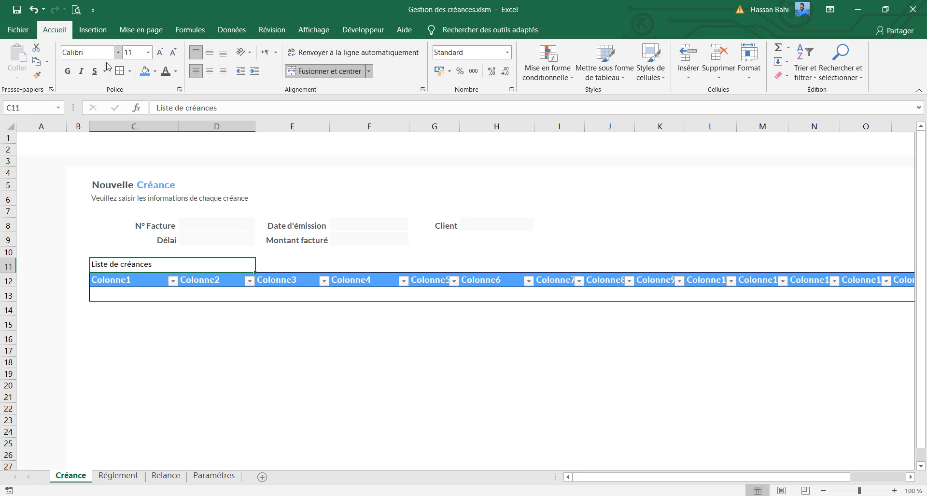
click(164, 74)
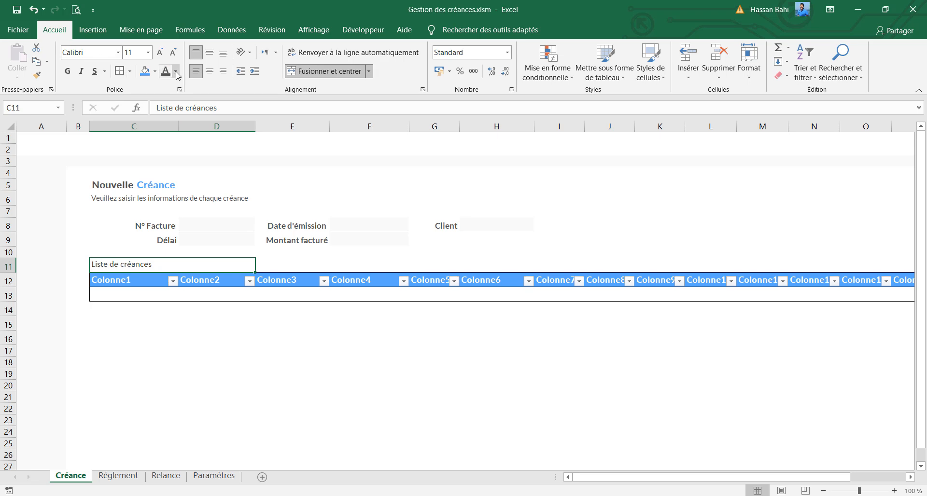
click(177, 74)
click(174, 203)
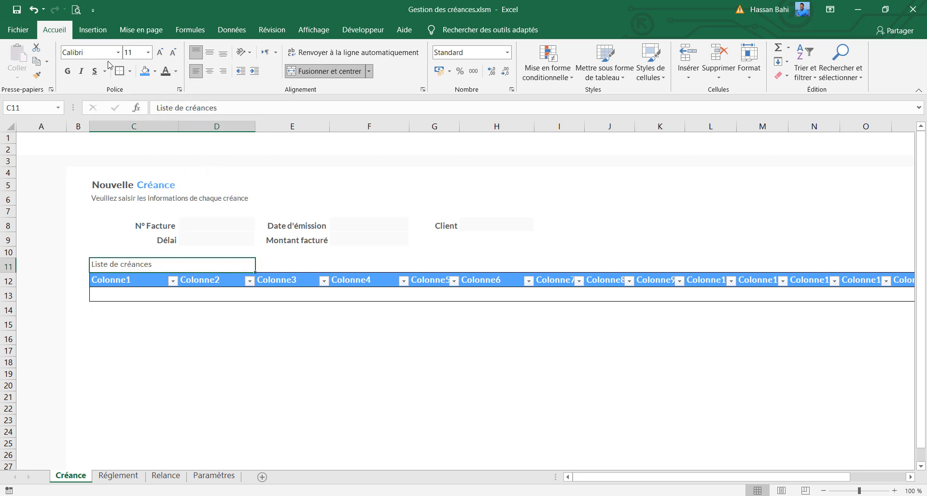
Copy the formatting of the C5 title onto the C11 title and align it to the top, with dark grey text
click(127, 185)
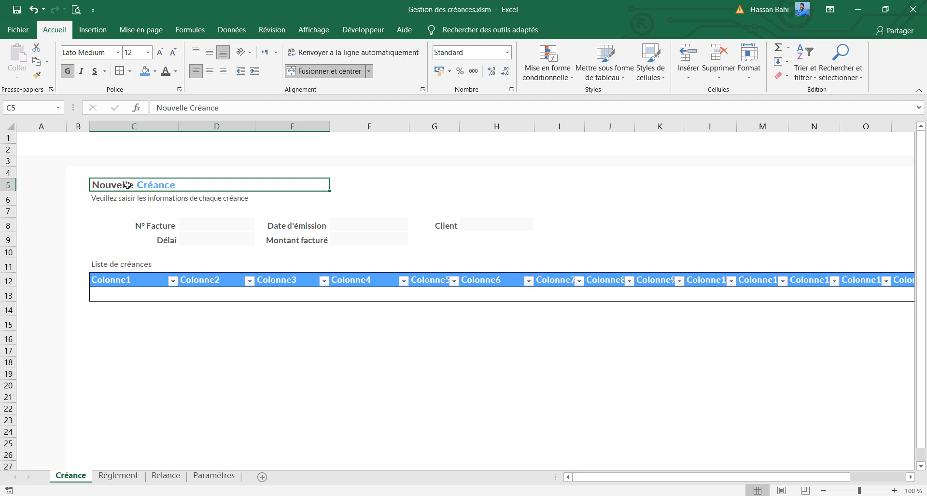
click(37, 75)
click(124, 265)
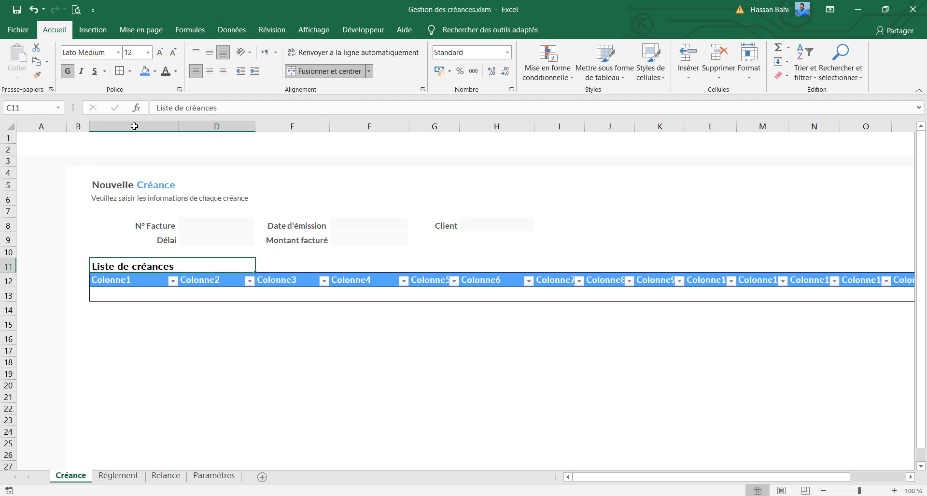
click(195, 54)
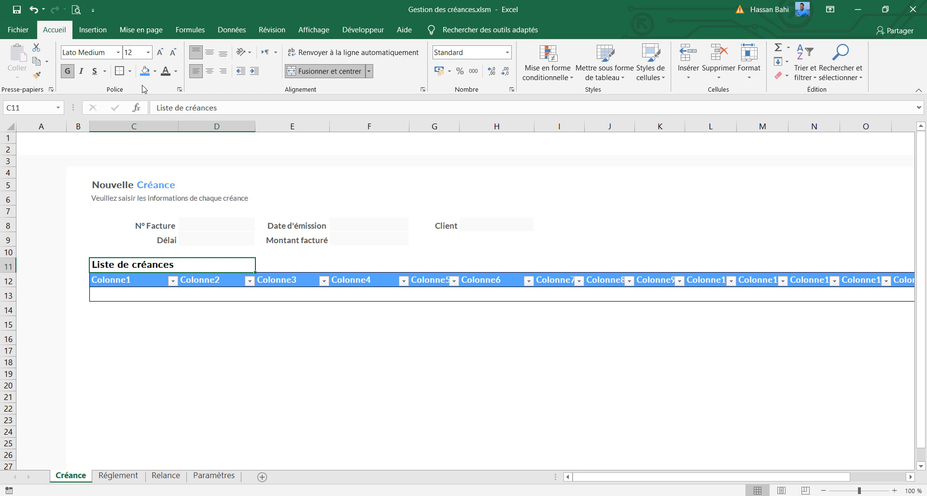
Colour the word "créances" in the C11 title blue and slightly increase the height of row 11
double_click(151, 264)
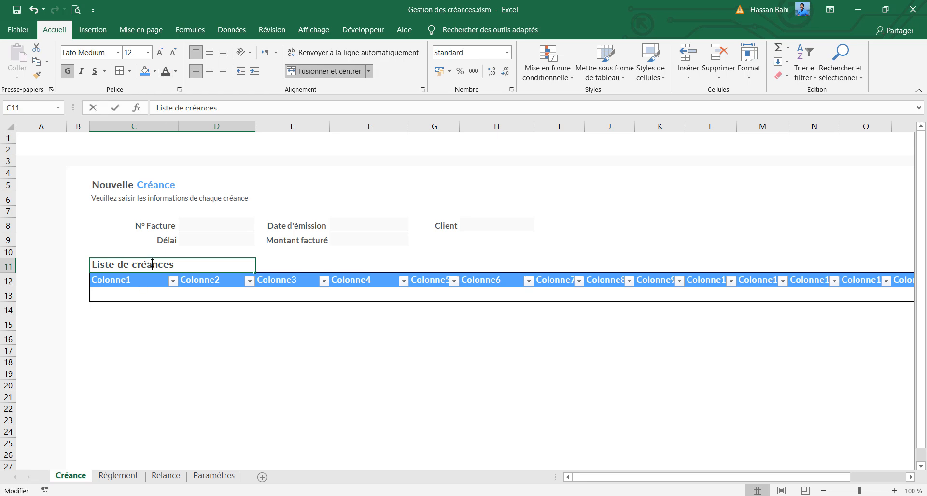
click(176, 74)
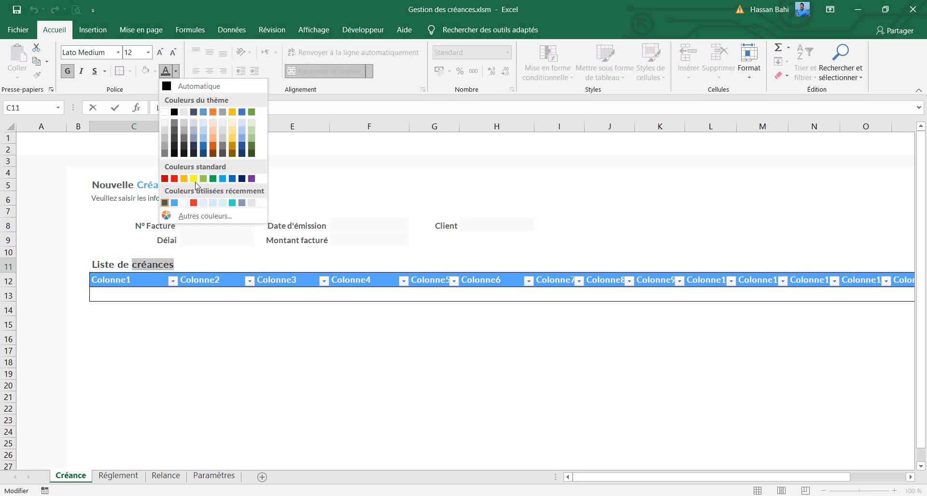
click(175, 201)
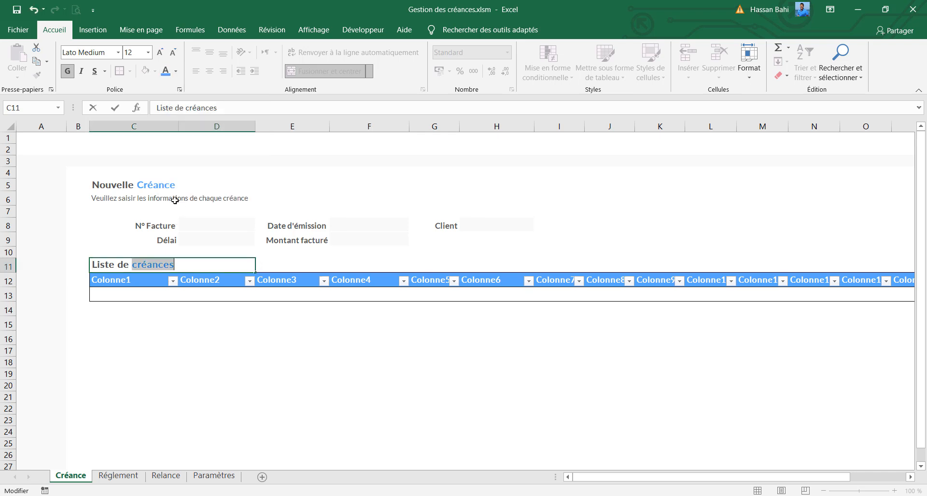
click(152, 328)
drag(10, 273, 10, 275)
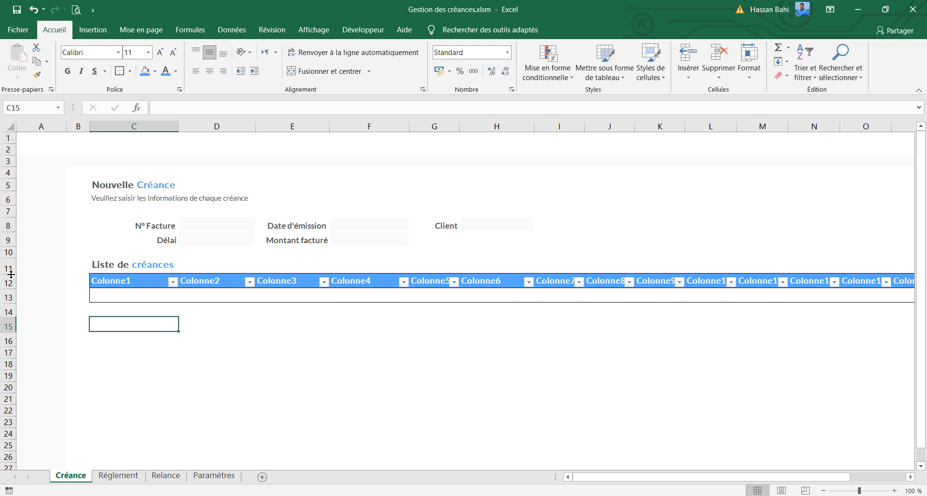
click(161, 261)
Copy the "N° Facture" label from C8 into the first table header C12 as values only
click(129, 281)
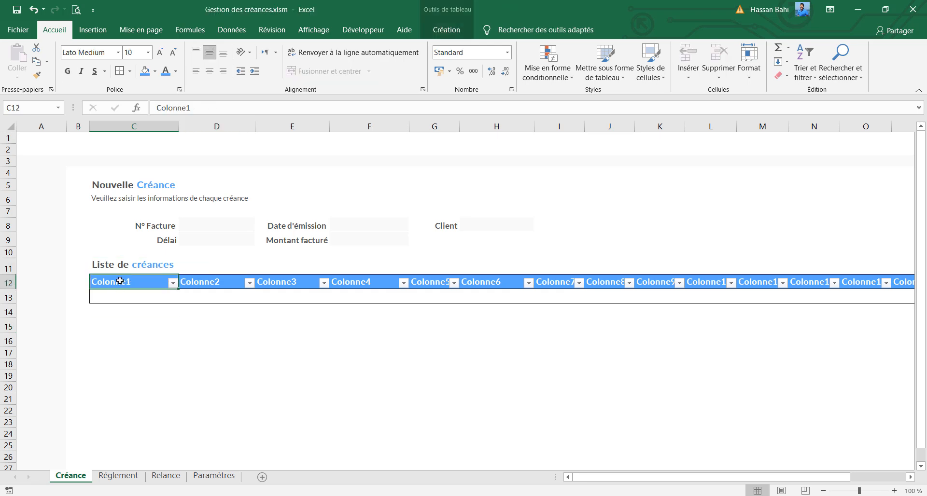
click(152, 229)
key(ctrl+c)
click(128, 282)
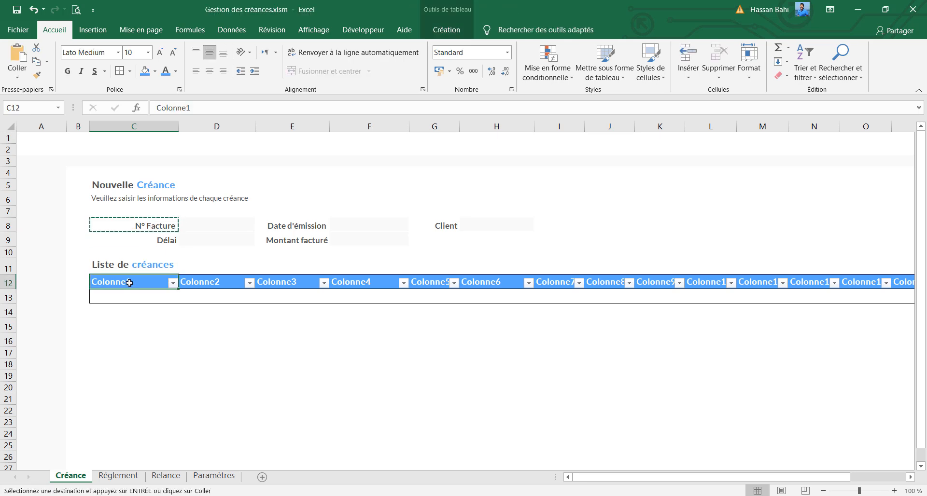
key(ctrl+v)
click(185, 296)
click(190, 380)
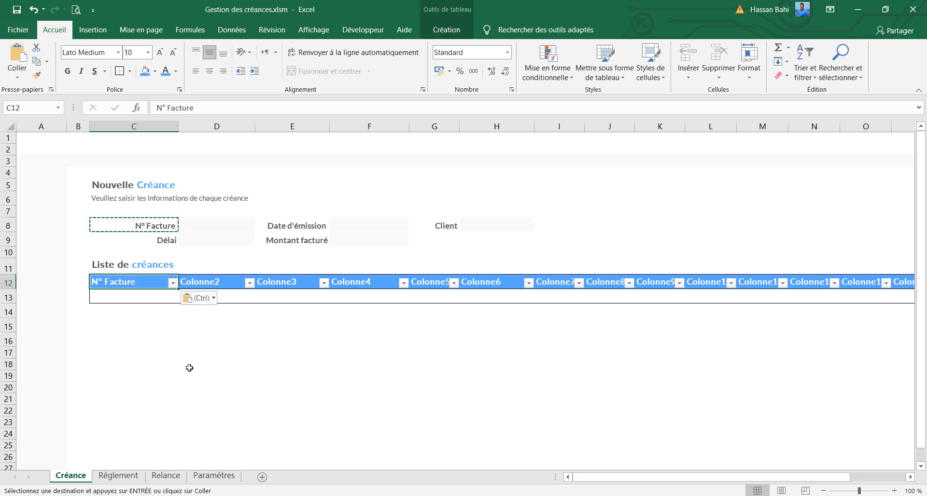
Copy the "Date d'émission" label from E8 into the table header D12 as values only
click(220, 282)
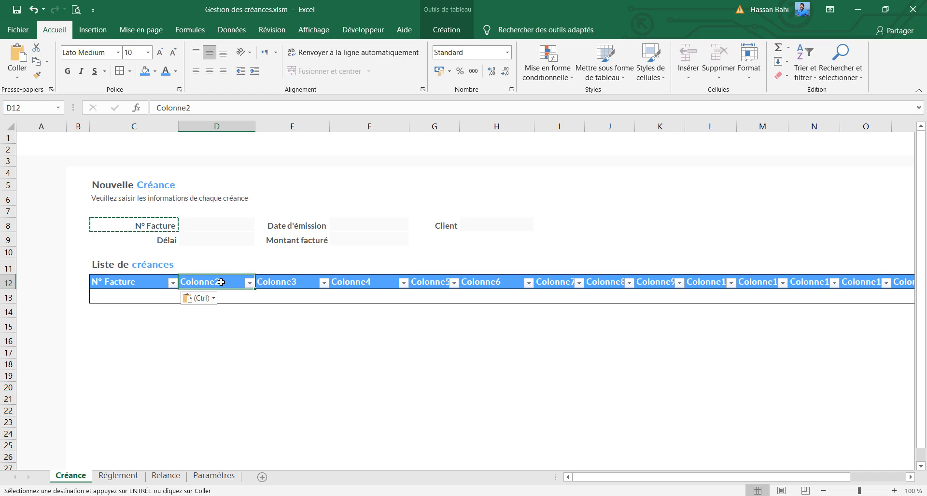
click(306, 226)
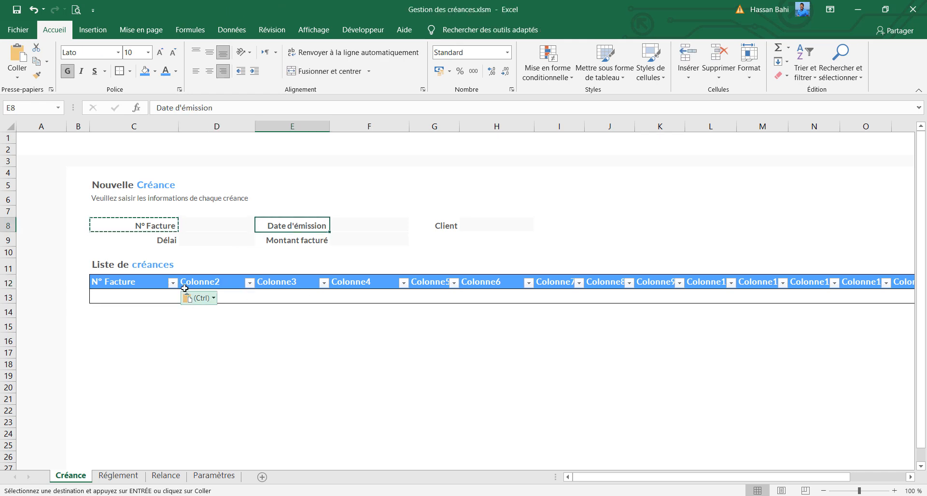
key(ctrl+c)
click(196, 281)
key(ctrl+v)
click(268, 298)
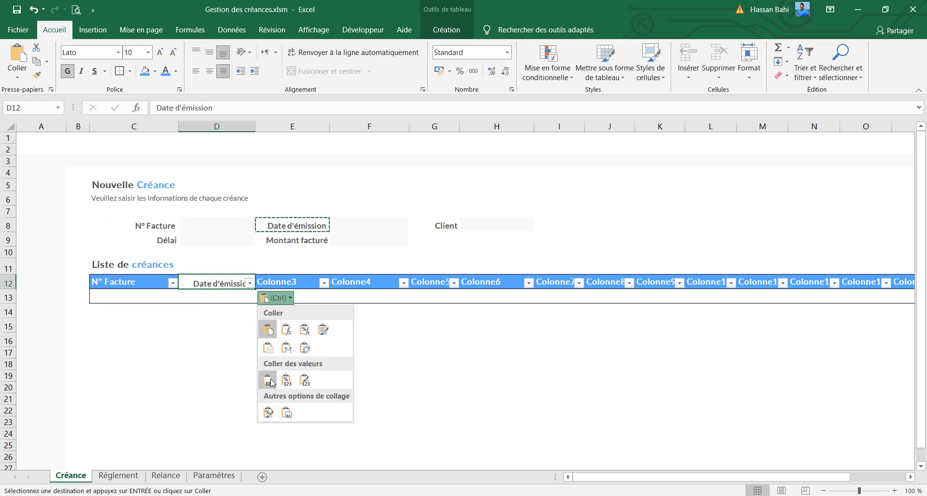
click(268, 380)
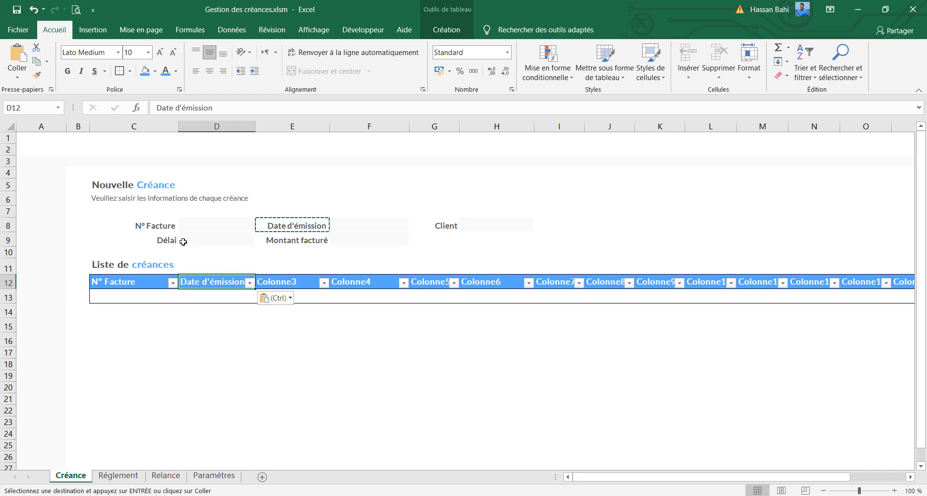
Copy the "Client" label from G8 into the table header E12 as values only
click(456, 225)
key(ctrl+c)
click(286, 283)
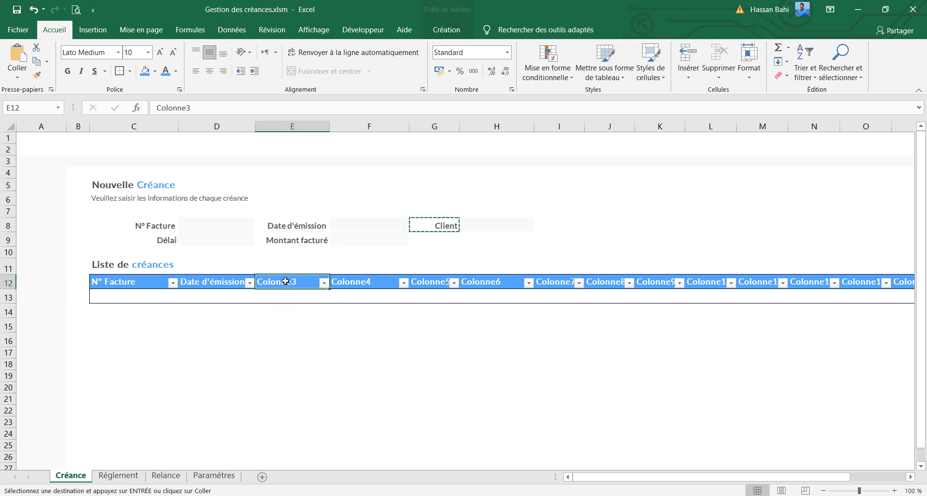
key(ctrl+v)
click(347, 298)
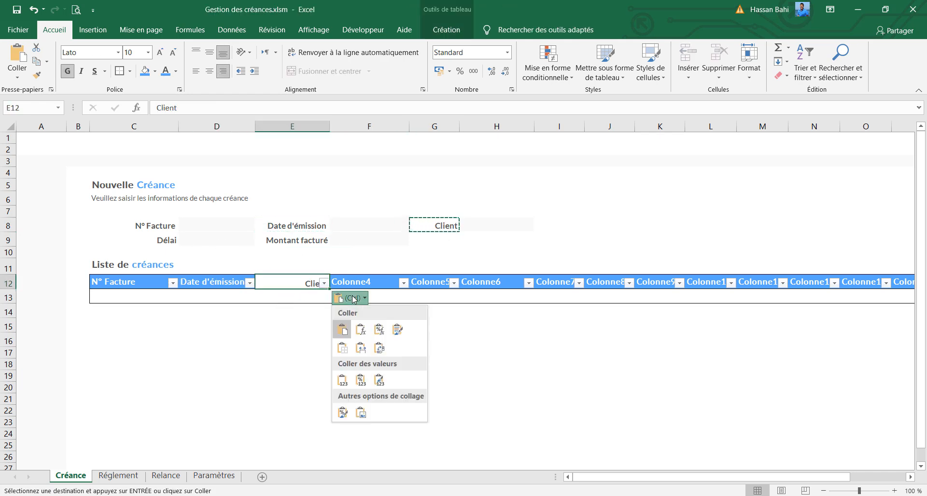
click(342, 381)
Copy the "Délai" label from C9 into the table header F12 as values only
click(164, 242)
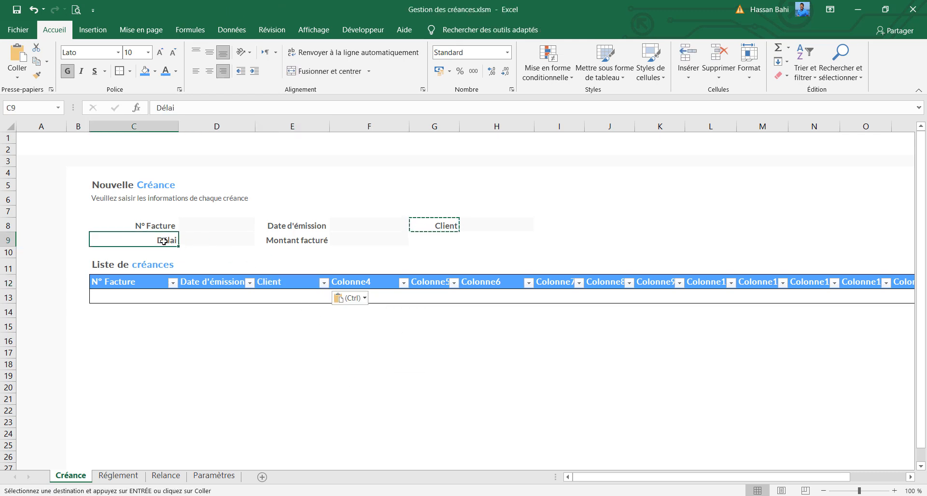
key(ctrl+c)
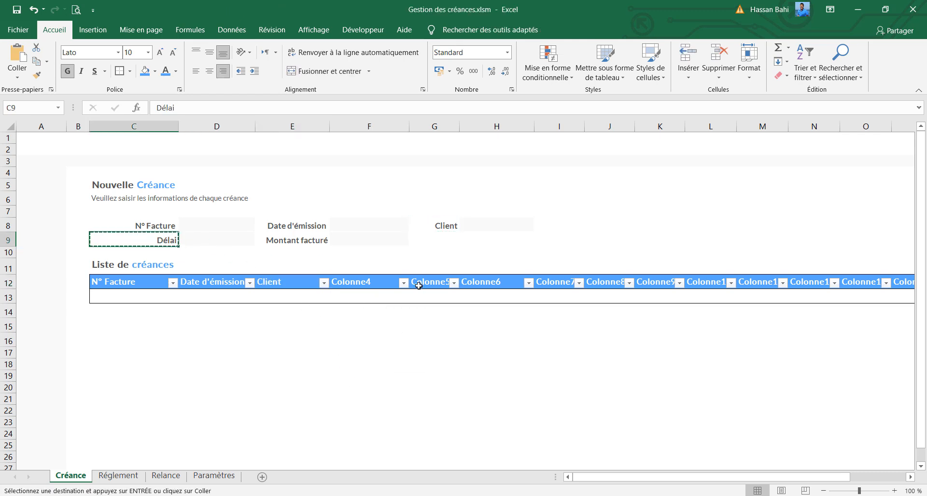
click(365, 285)
key(ctrl+v)
click(437, 298)
click(419, 379)
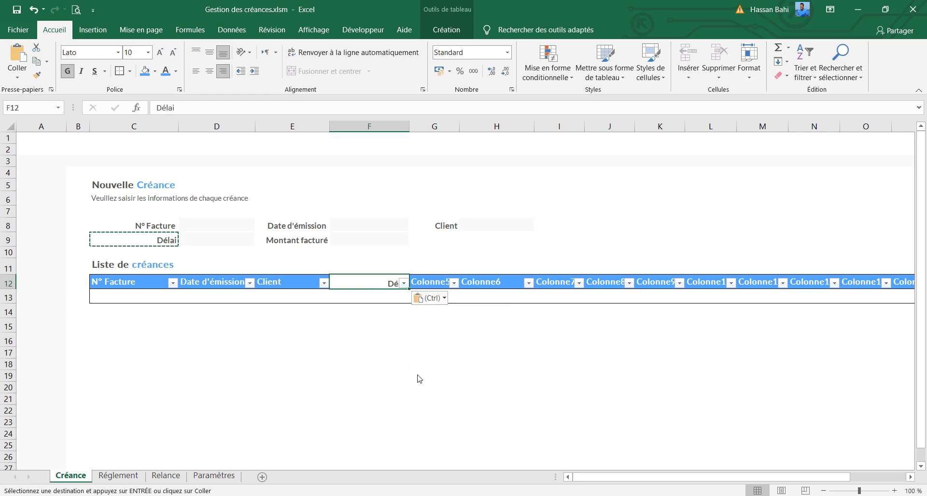
Extend the F12 table header to read "Délai de règlement" and widen column F to fit it
double_click(384, 283)
text(d)
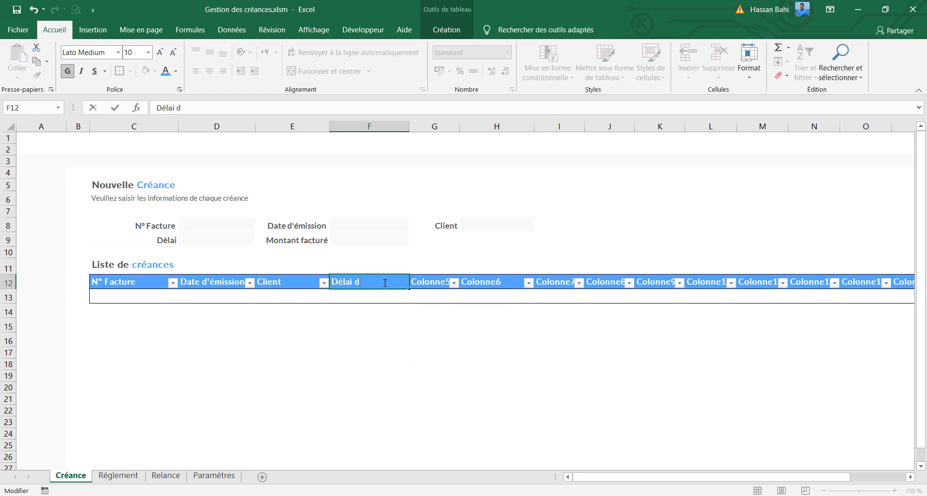
text(e règlement)
key(Return)
drag(405, 133, 498, 128)
Copy the "Montant facturé" label from E9 into the table header G12 as values only and widen column G to fit
click(322, 241)
key(ctrl+c)
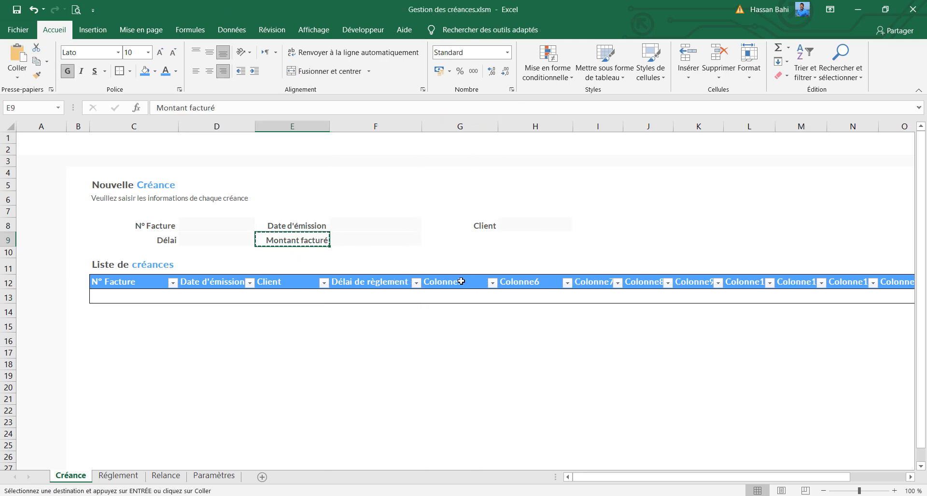
click(459, 283)
key(ctrl+v)
click(512, 299)
click(510, 380)
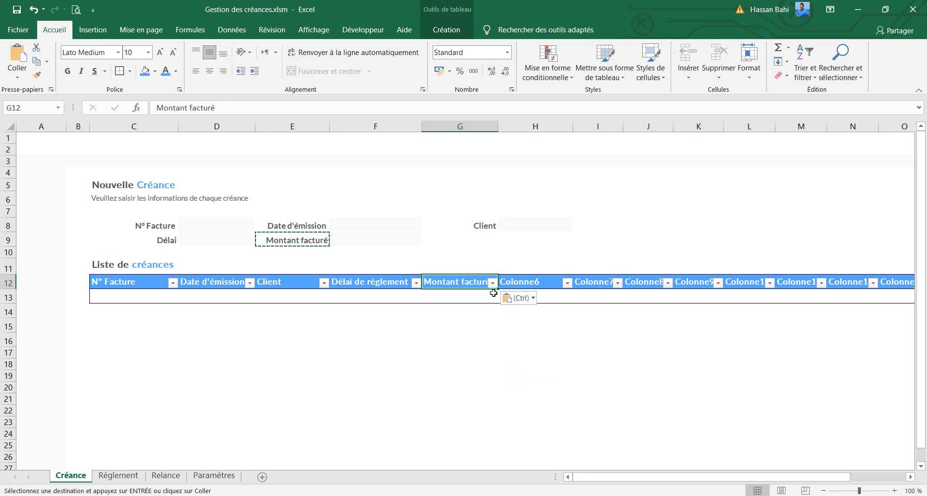
drag(497, 127, 509, 128)
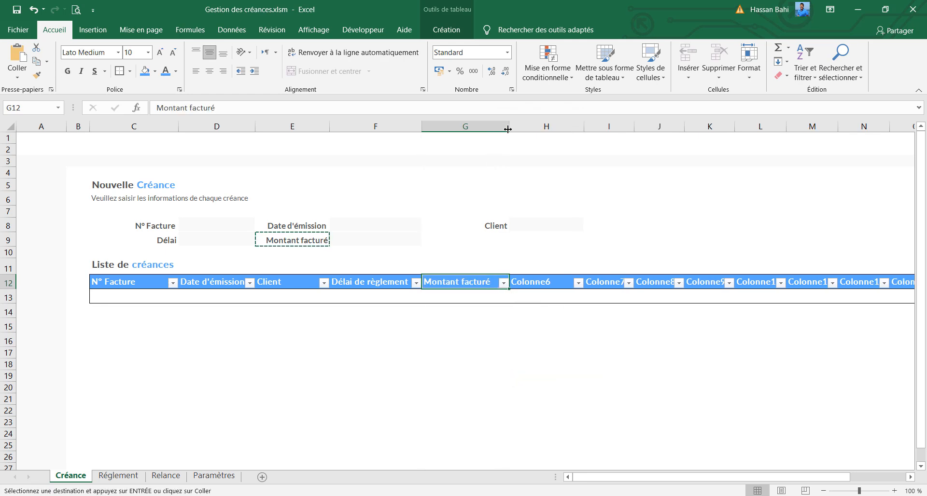
Rename the table header H12 as "Montant encaissé" and widen column H to show the full text
click(533, 287)
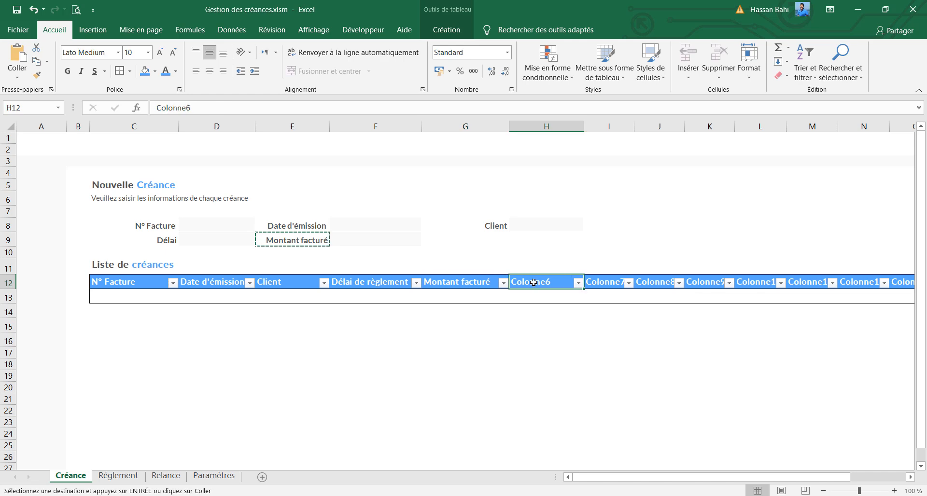
text(Mo)
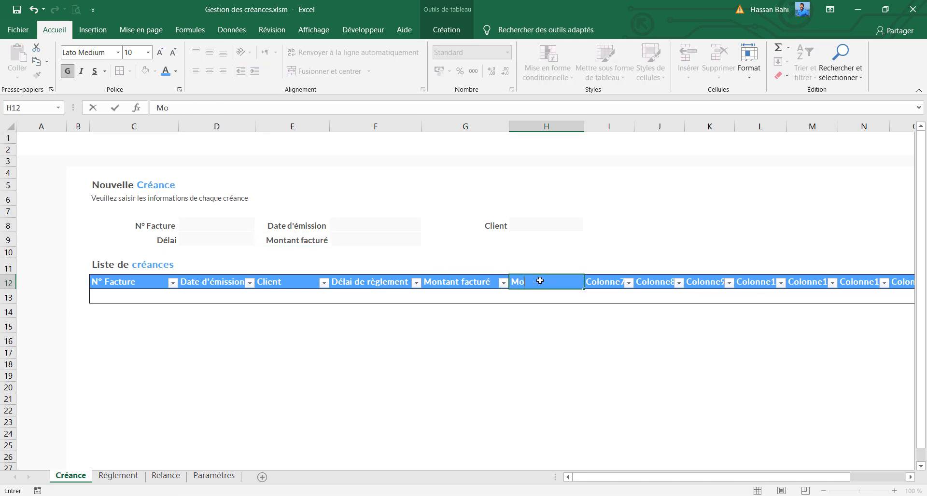
text(ntant encaissé)
key(Return)
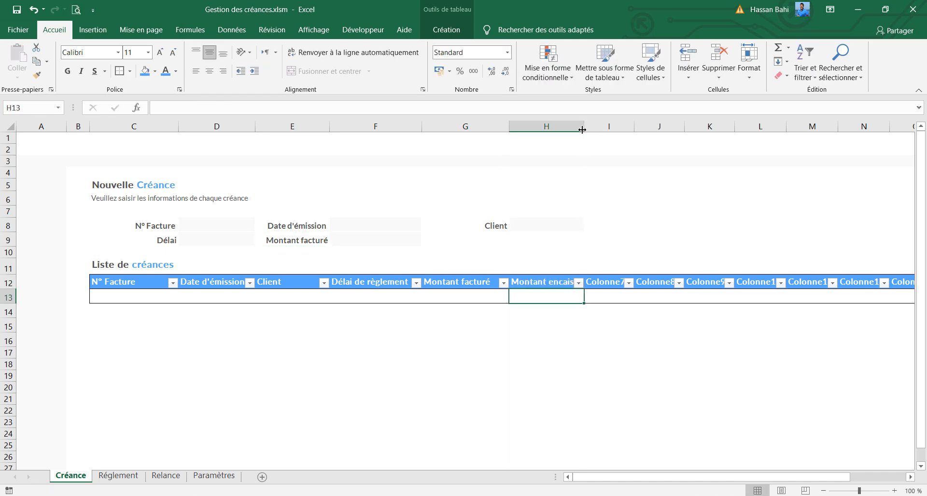
double_click(582, 129)
click(582, 129)
drag(595, 126, 597, 126)
Rename the table header I12 as "Solde"
click(614, 277)
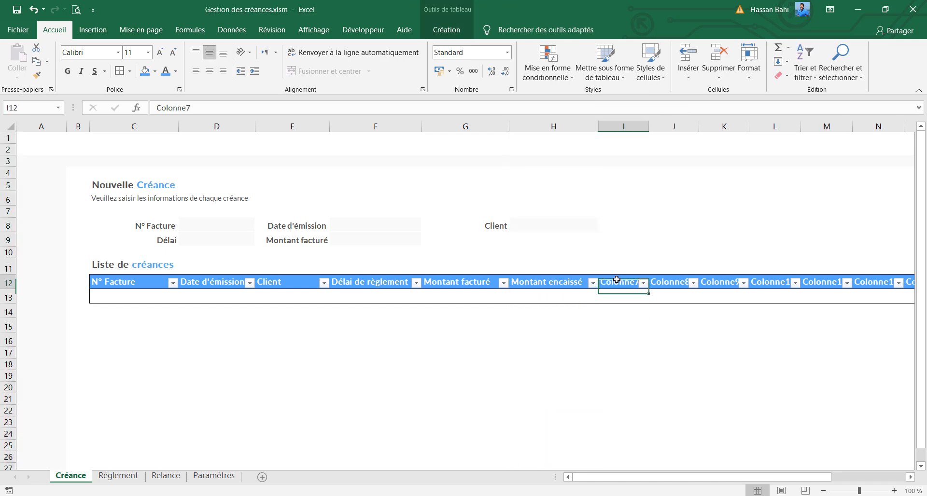
text(Solde)
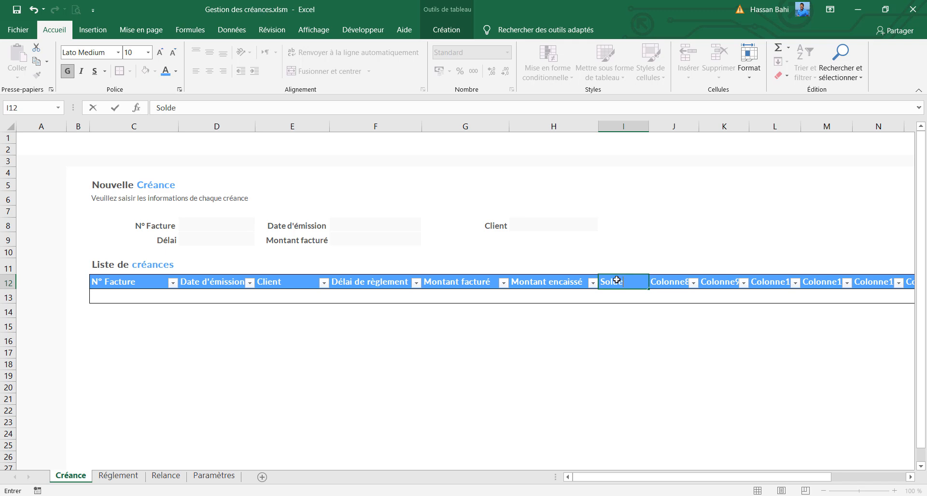
key(Return)
Rename the table header J12 as "Échéance" and slightly widen column J
click(675, 280)
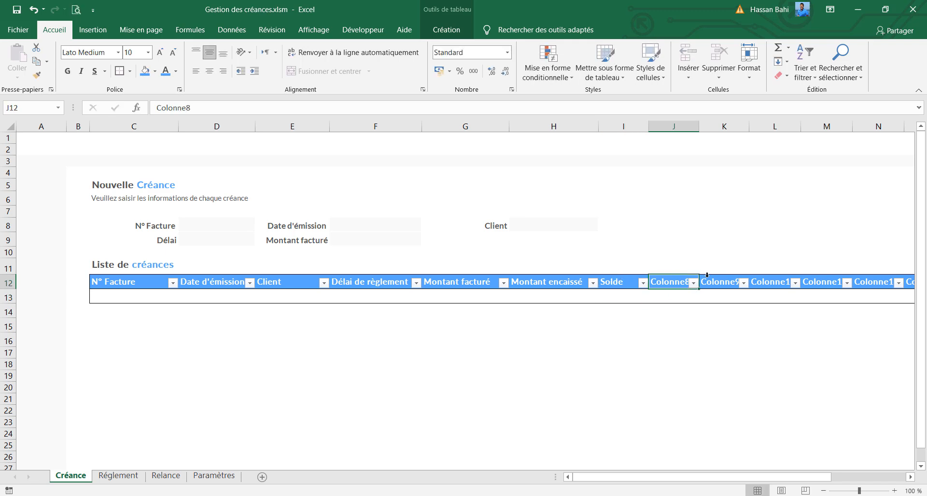
text(Ec)
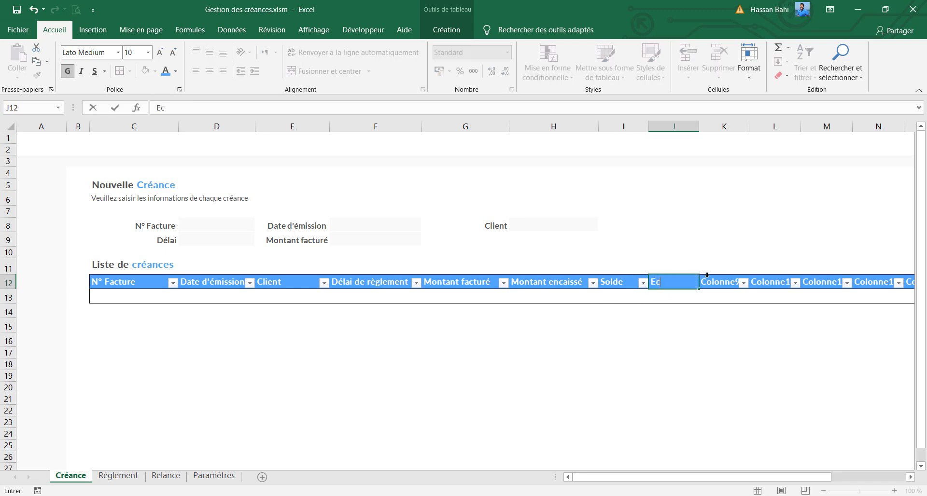
text(héance)
key(Return)
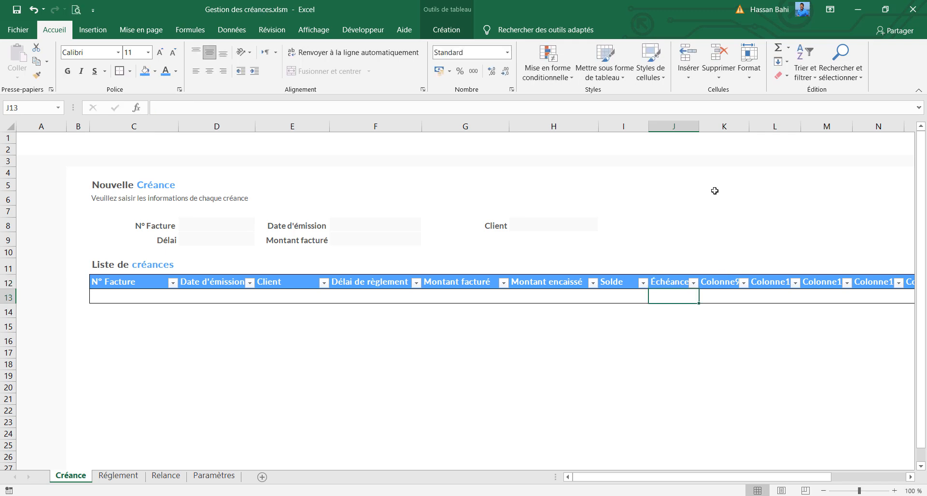
drag(700, 120, 707, 120)
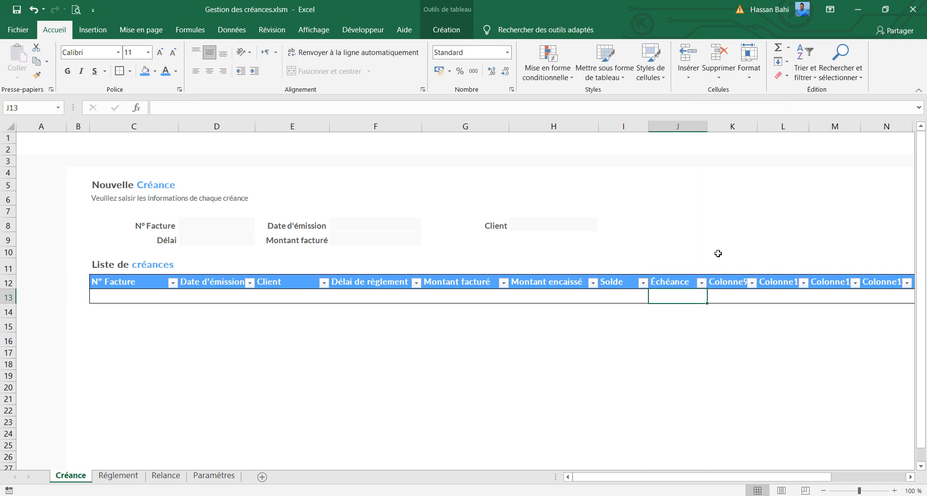
Rename the table headers K12 as "Retard" and L12 as "Statut"
click(727, 281)
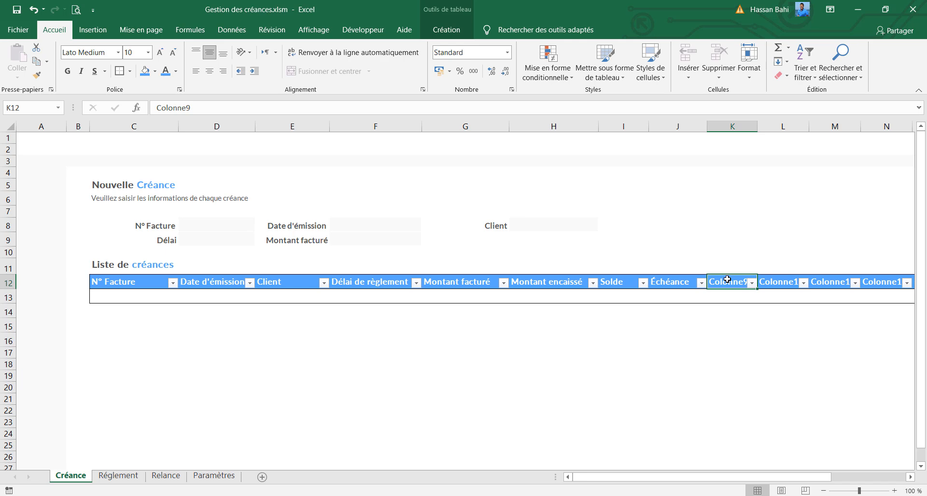
text(Retard)
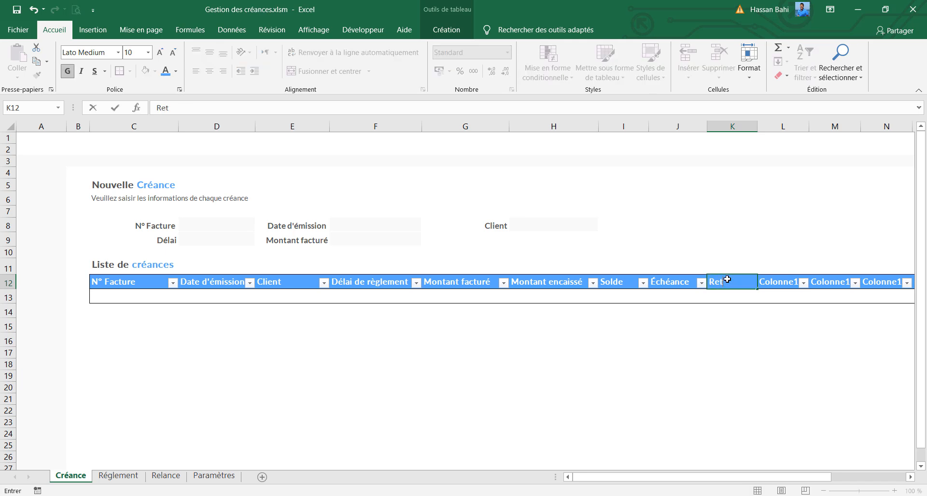
click(774, 280)
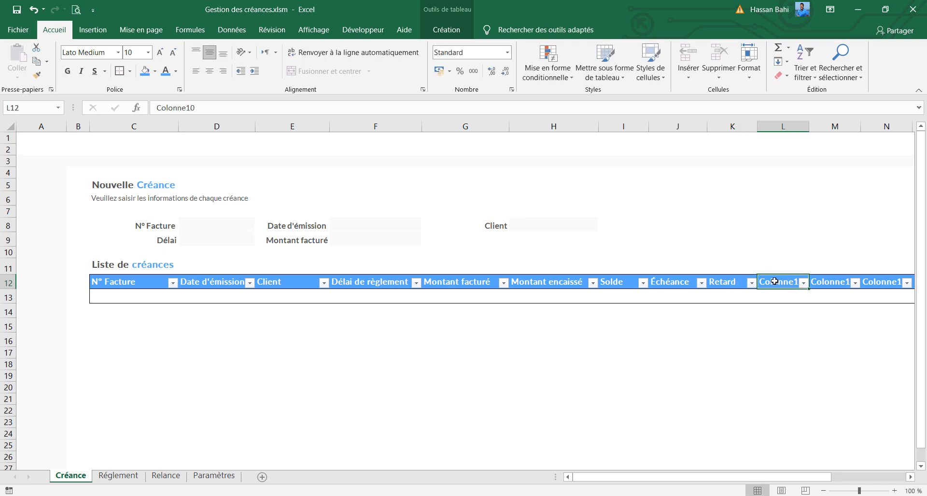
text(Stu)
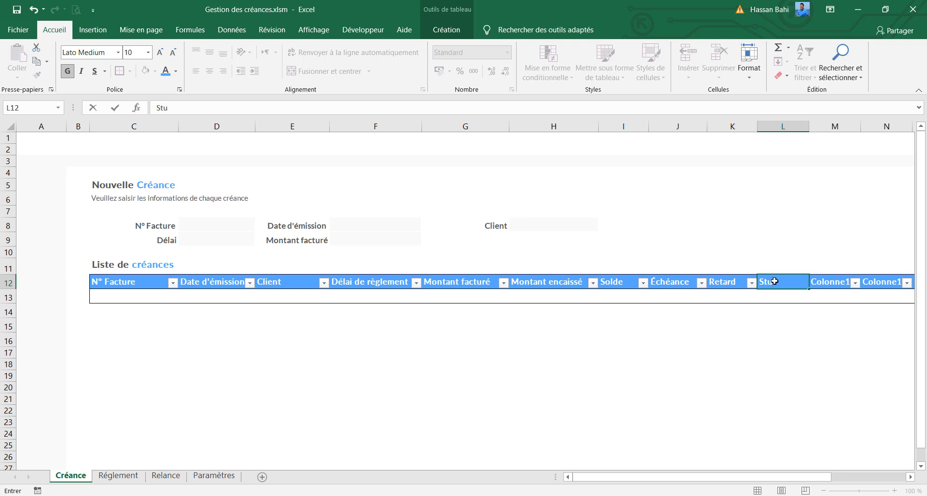
key(BackSpace)
text(atut)
Rename the table header M12 as "Action de recouvrement" and widen columns M and N
click(841, 279)
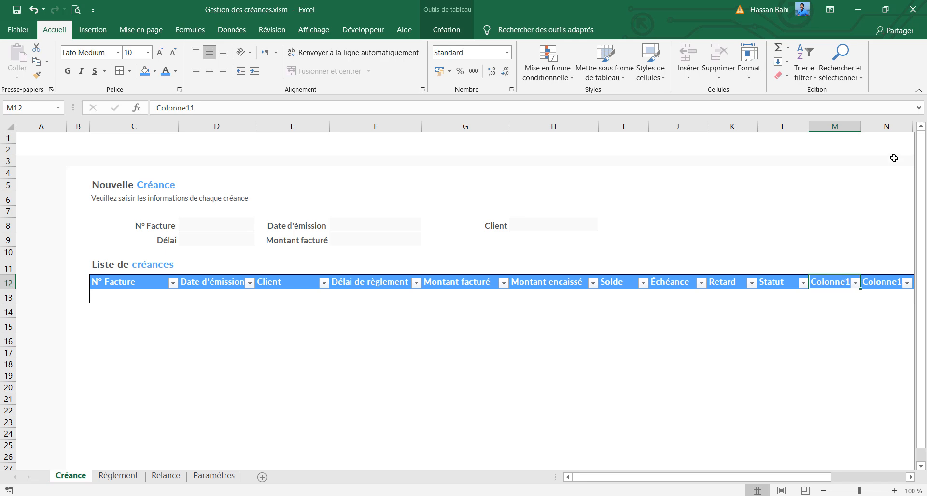
drag(862, 127, 924, 128)
drag(727, 478, 827, 476)
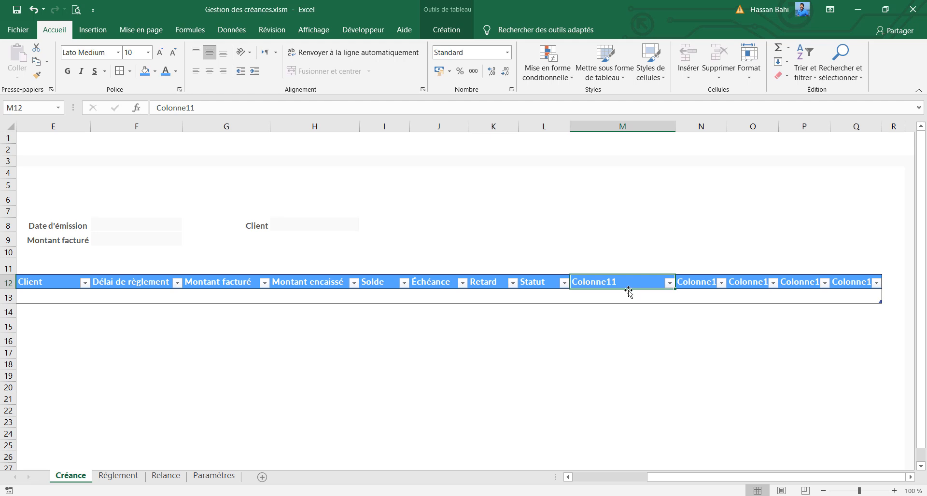
text(Actio)
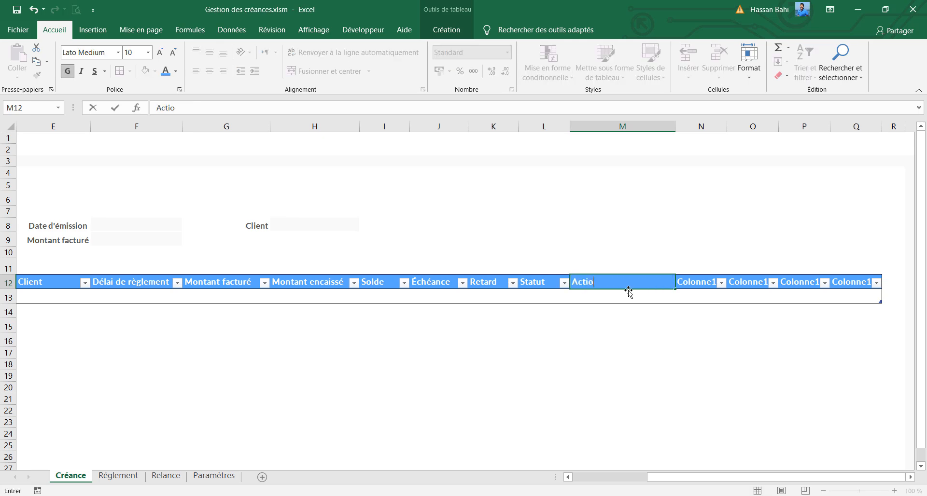
text(n de recouvrement)
key(Return)
drag(675, 126, 822, 128)
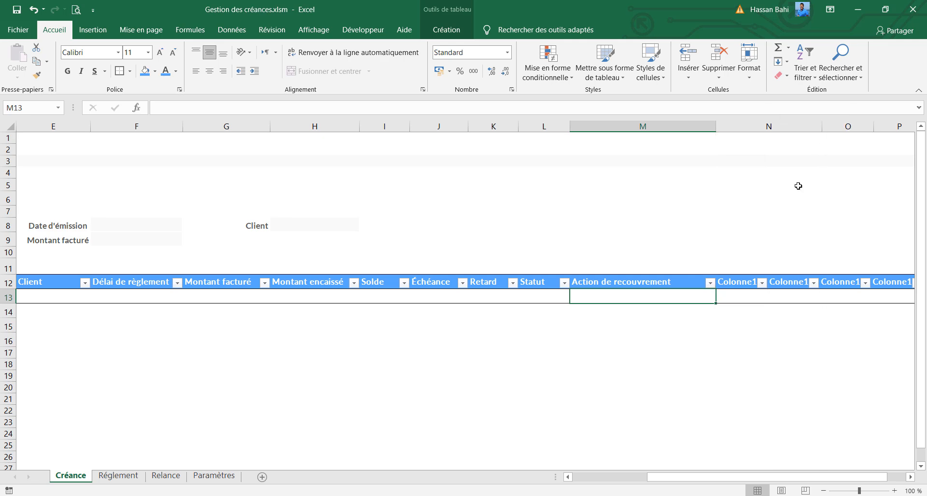
Rename the table header N12 as "Remarque sur le client" and widen column N a little more
click(772, 286)
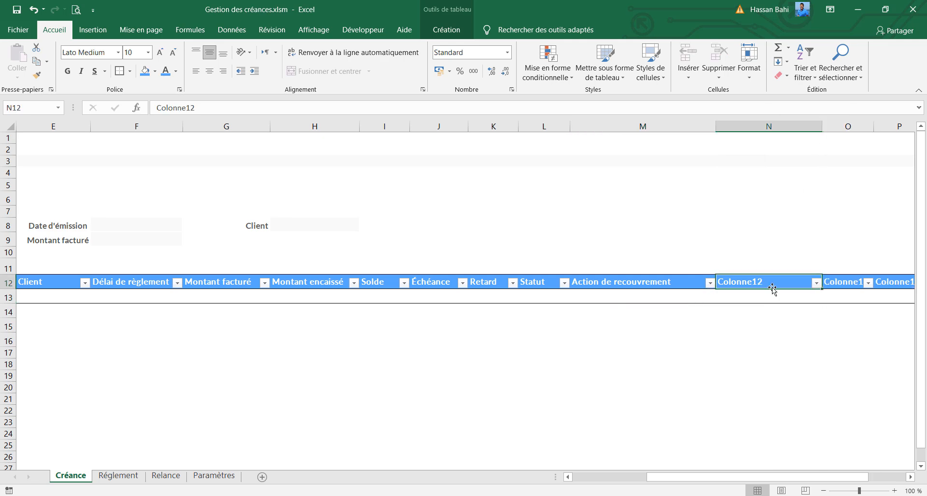
text(Remar)
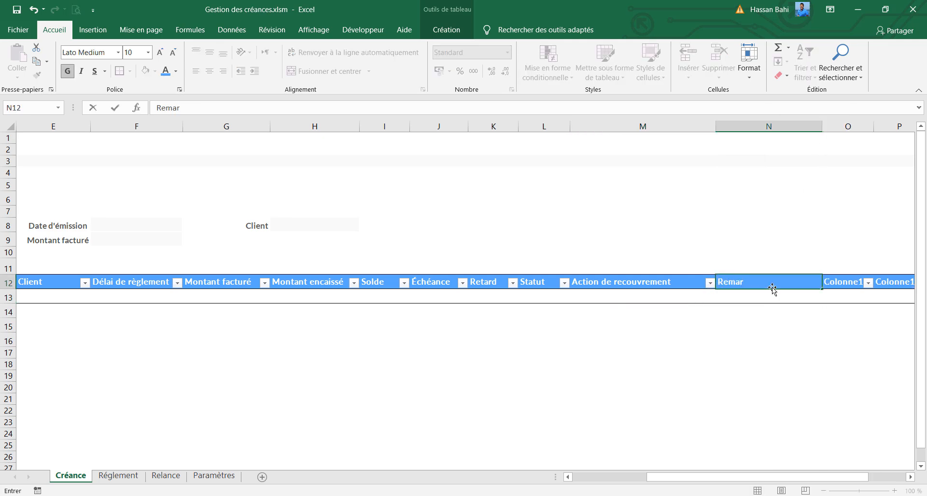
text(que sur le client)
key(Return)
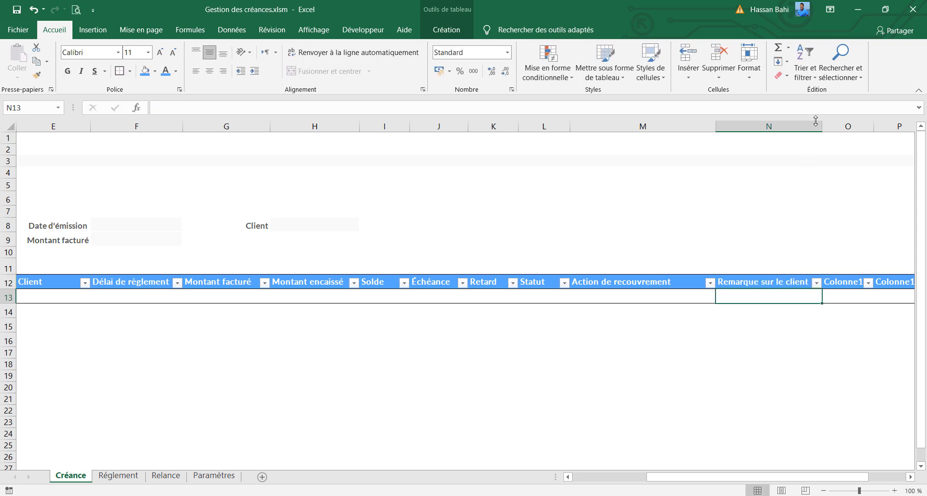
drag(821, 126, 843, 126)
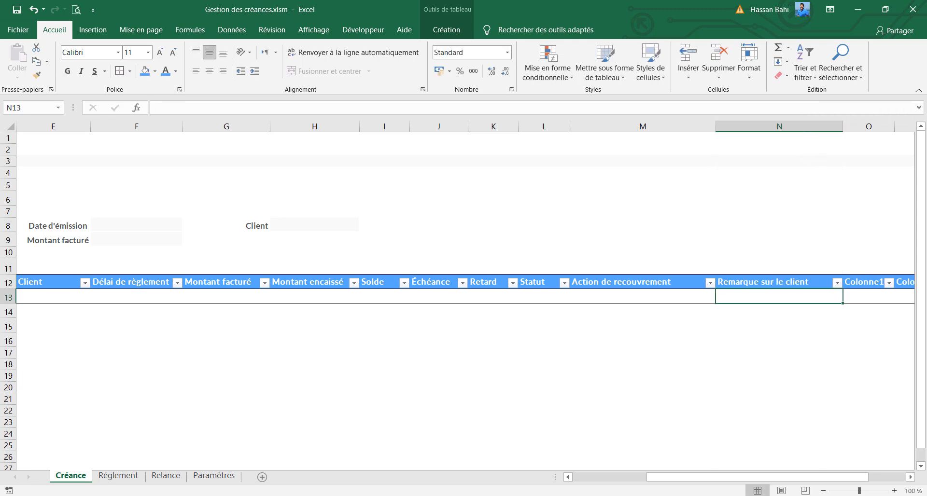
Set the width of columns O to Q, the last three table columns, to 13
drag(778, 478, 808, 478)
click(695, 125)
drag(695, 124, 805, 128)
right_click(805, 129)
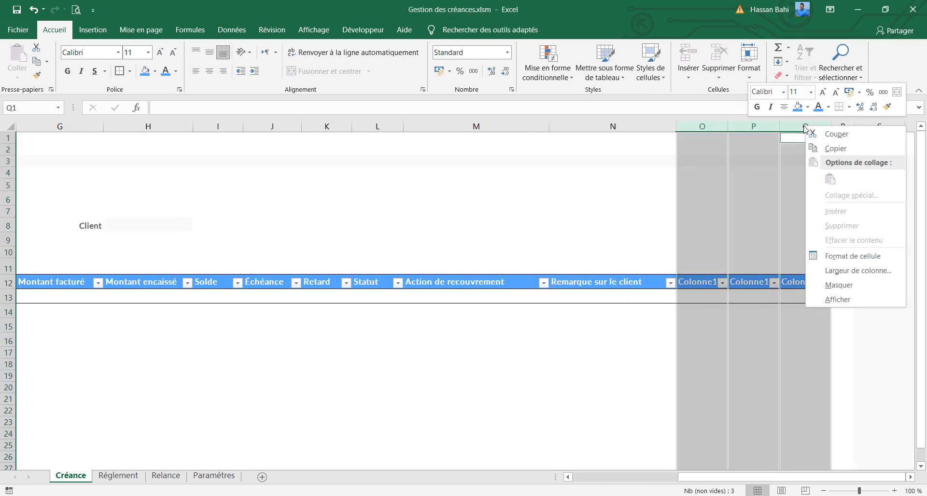
click(835, 271)
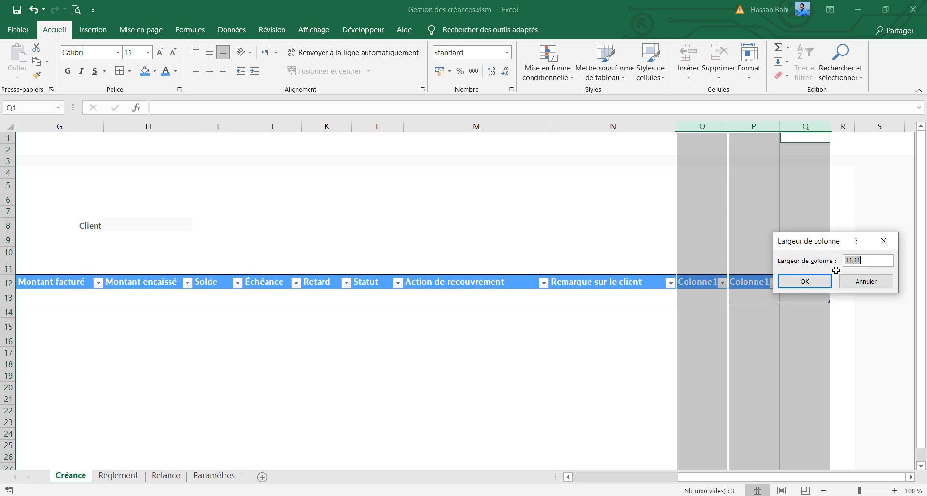
text(13)
key(Return)
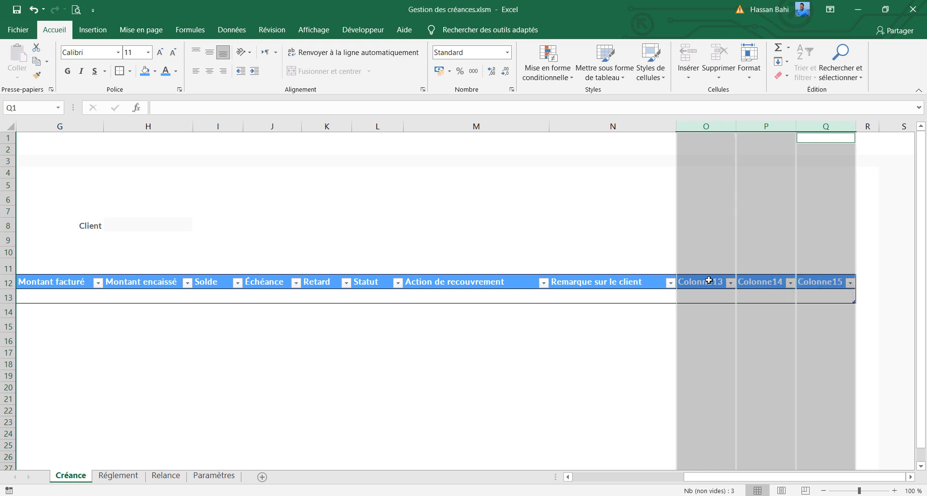
Rename the table header O12 as "Relance 1" and select the following header, P12
click(709, 281)
text(Re)
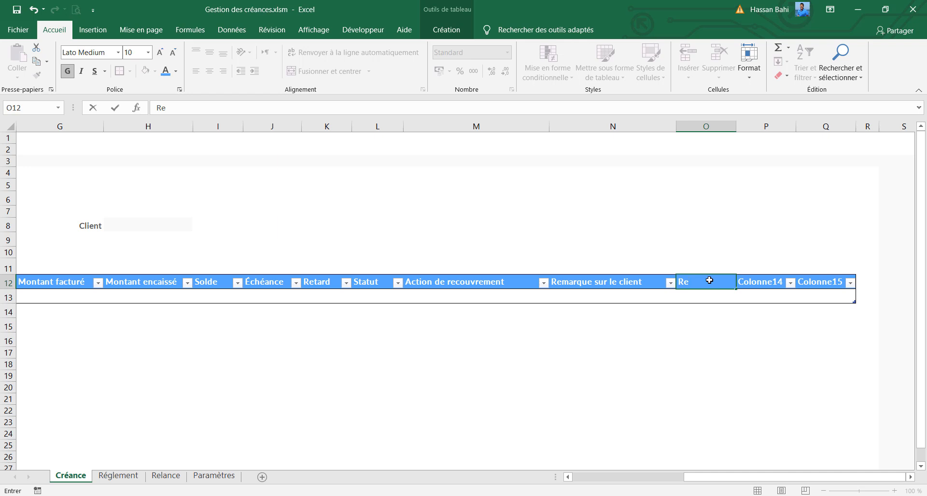
text(lance 1)
key(Return)
click(773, 281)
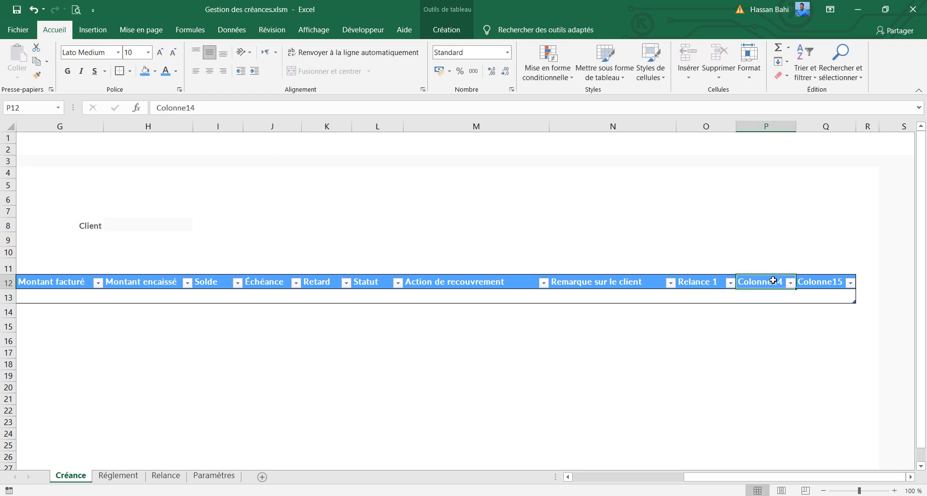
Rename the table headers P12 and Q12 as "Relance 2" and "Relance 3"
text(Re)
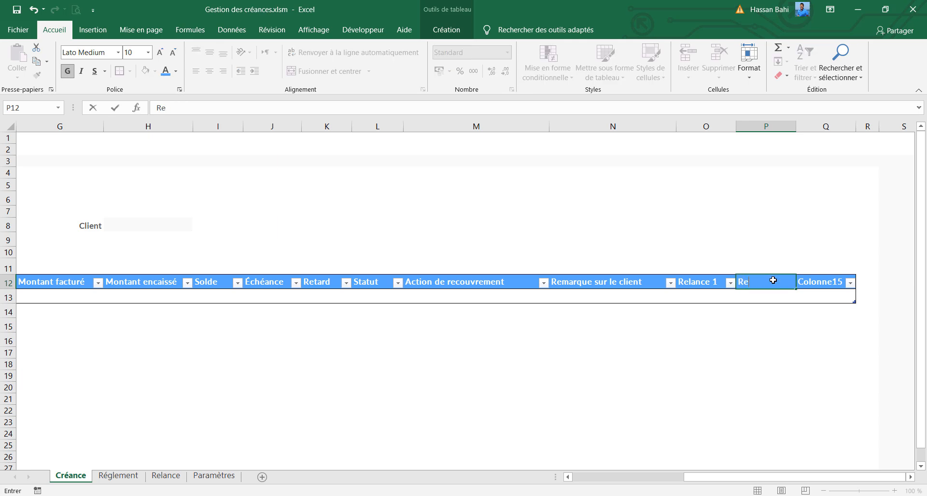
text(lance 2)
key(Return)
click(831, 285)
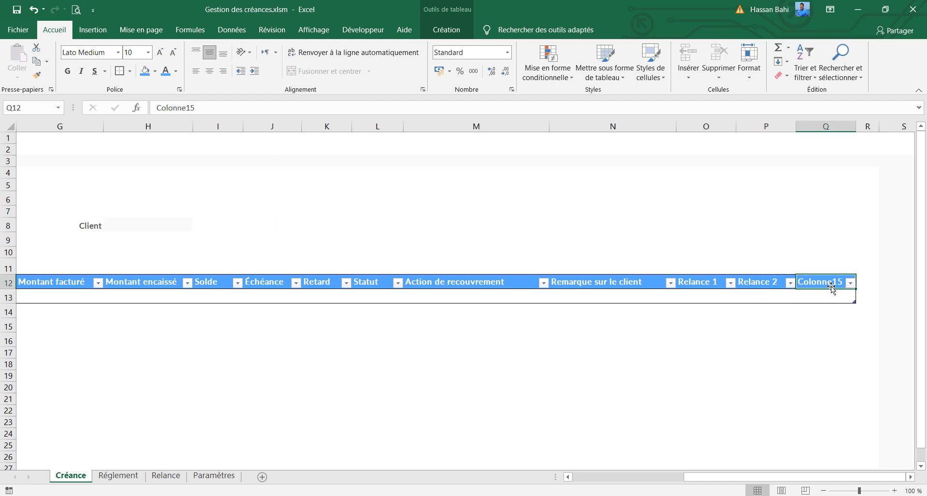
text(Relance)
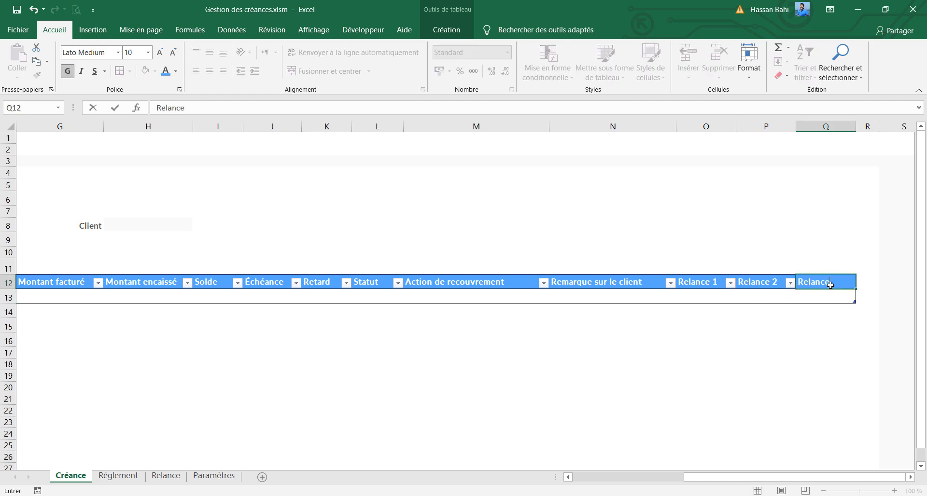
text( 3)
key(Return)
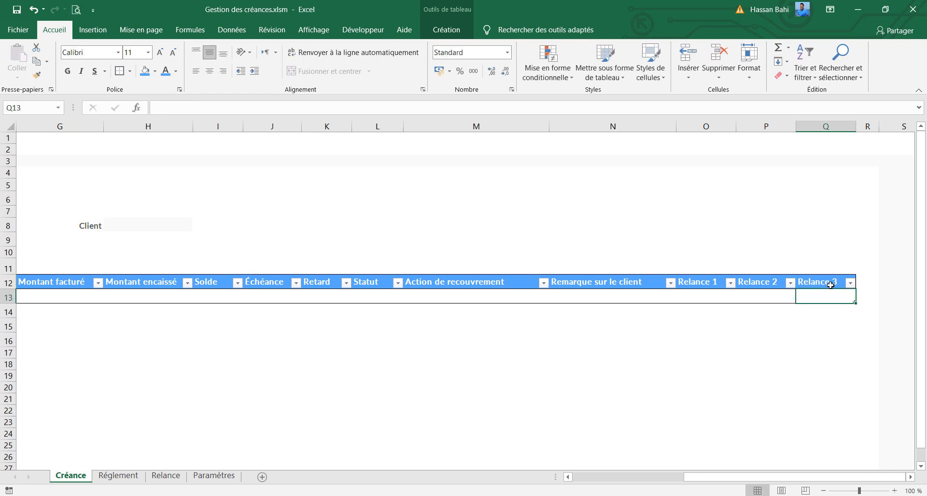
Widen the "Remarque sur le client" column N slightly
click(606, 294)
click(597, 281)
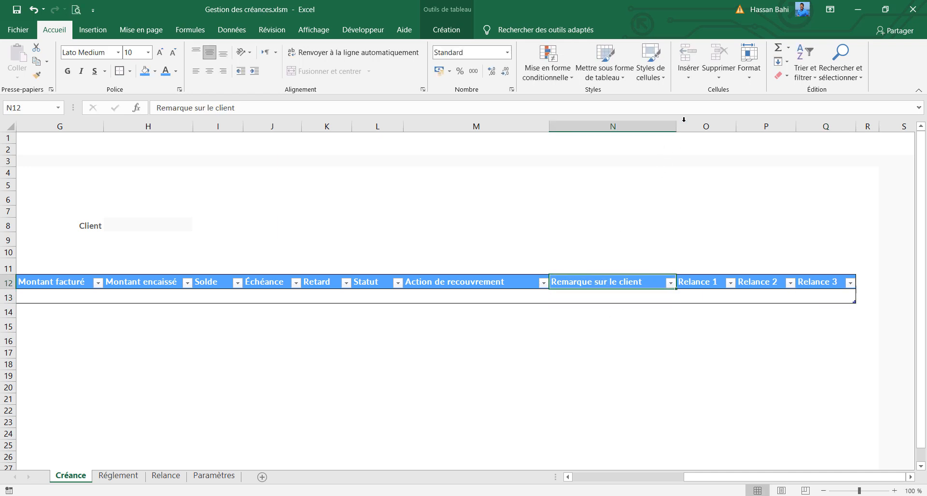
drag(675, 128, 683, 127)
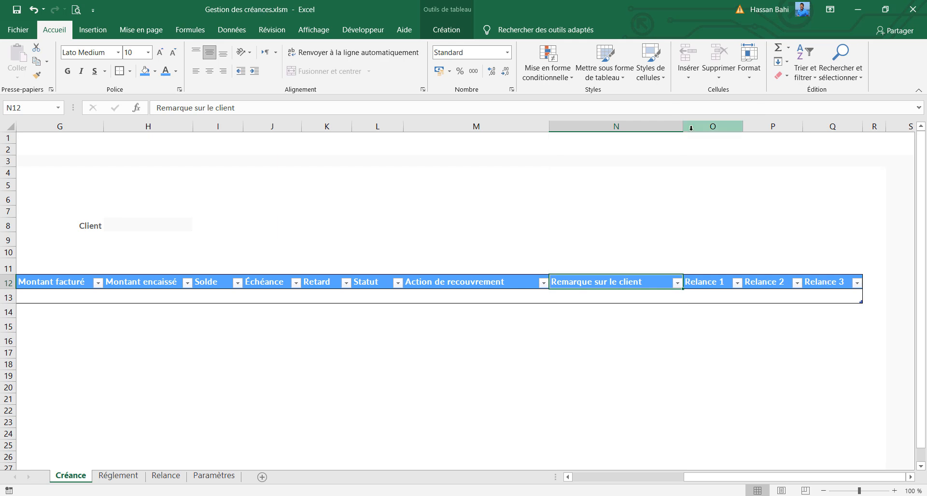
drag(690, 479, 580, 486)
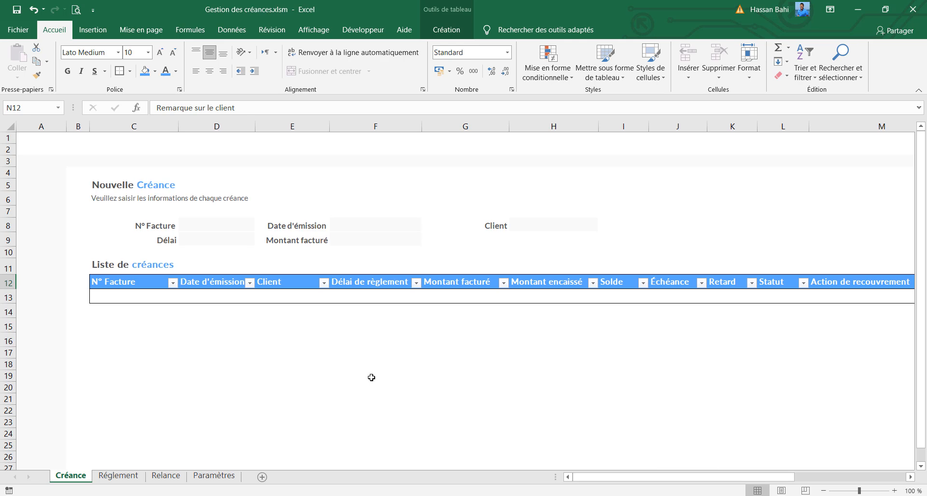
Switch to the Paramètres sheet and examine the client table's Nom, Téléphone, Adresse and Email columns
click(241, 228)
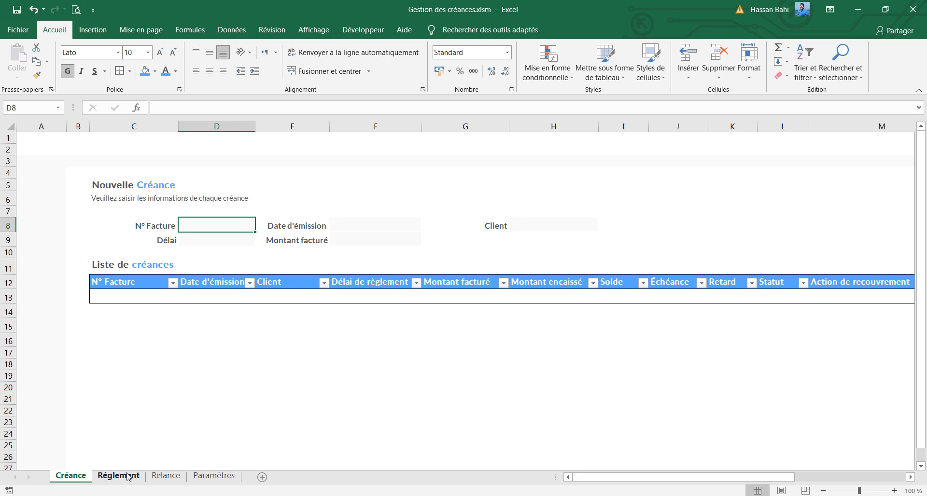
click(224, 477)
click(163, 203)
click(242, 204)
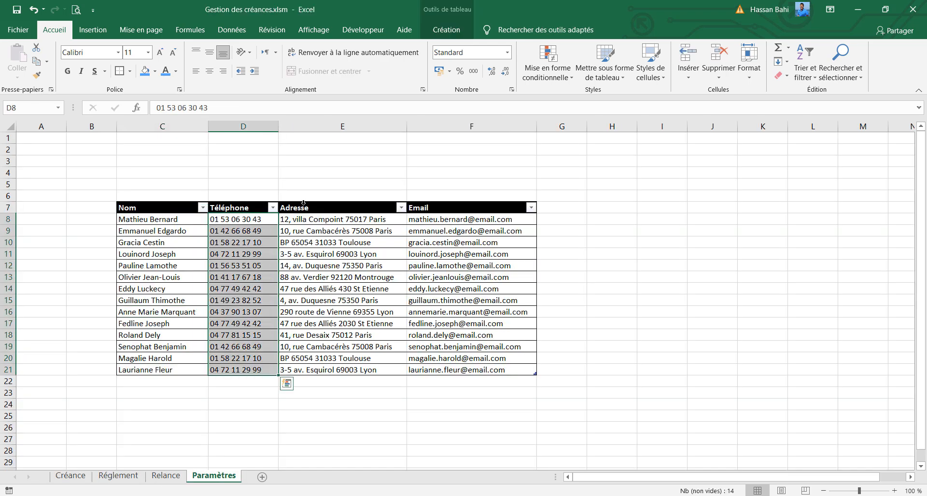
click(342, 203)
click(471, 203)
click(472, 238)
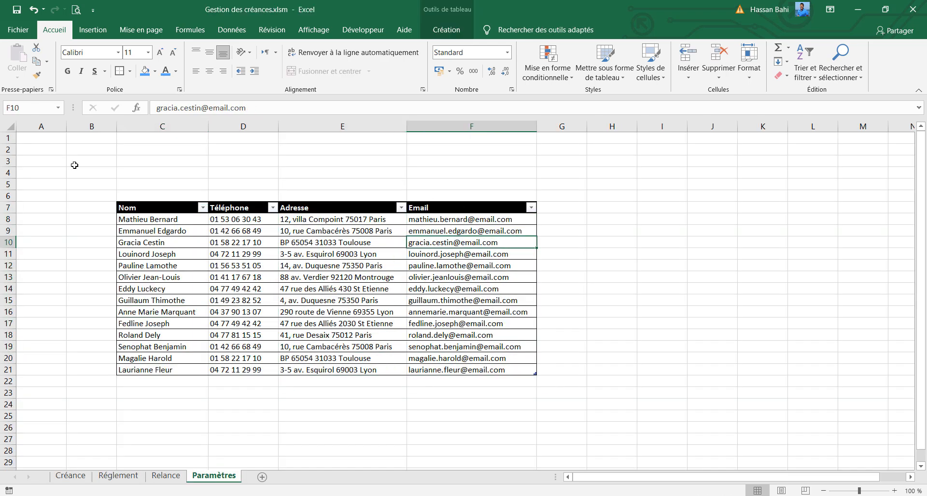
Try to rename the client table on the Paramètres sheet
click(160, 227)
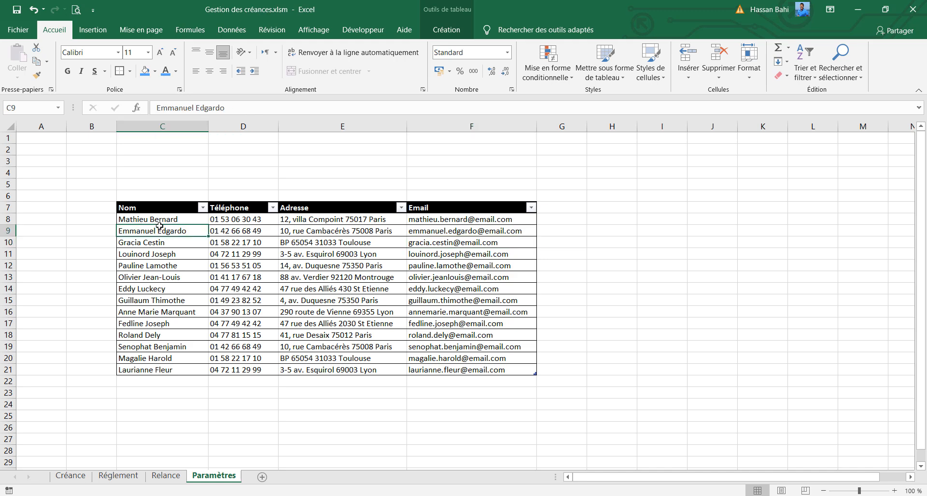
click(449, 30)
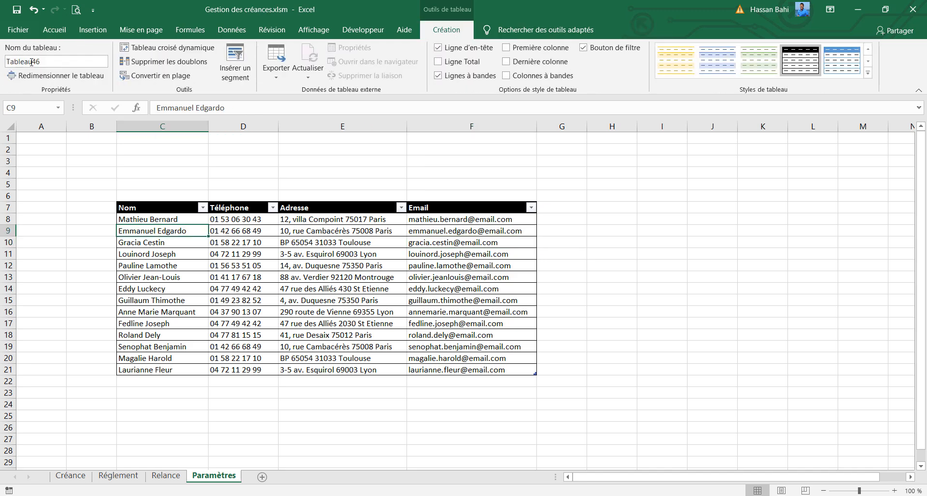
click(37, 61)
text(listeClients)
key(Return)
Hide the gridlines of the Paramètres sheet and fill all its cells with the recently used very light grey
click(10, 130)
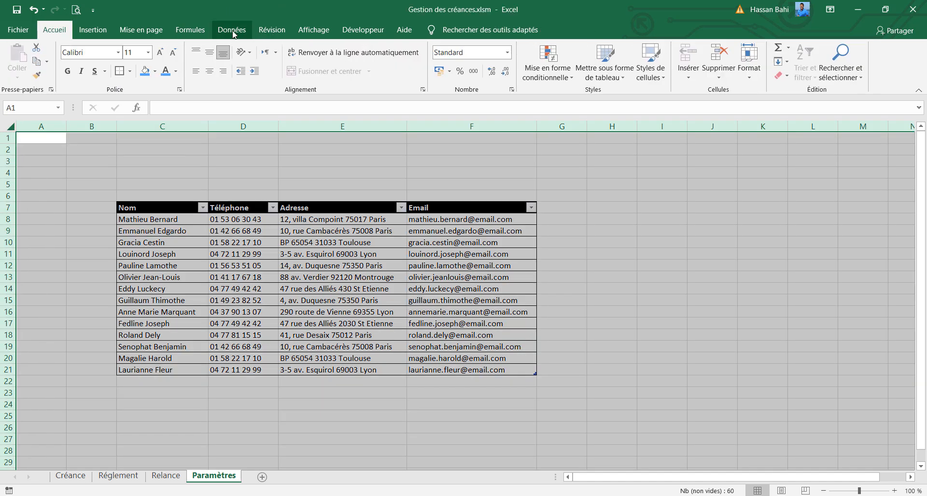
click(314, 30)
click(181, 72)
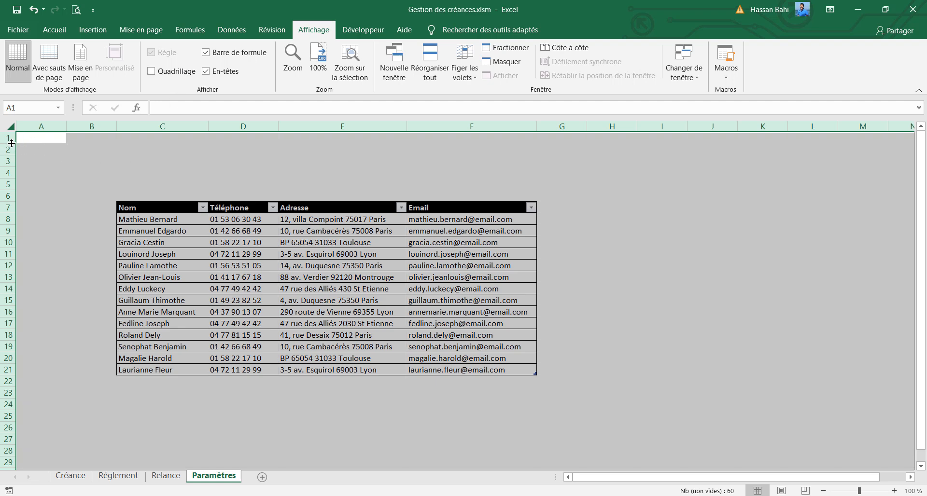
click(54, 30)
click(155, 71)
click(144, 189)
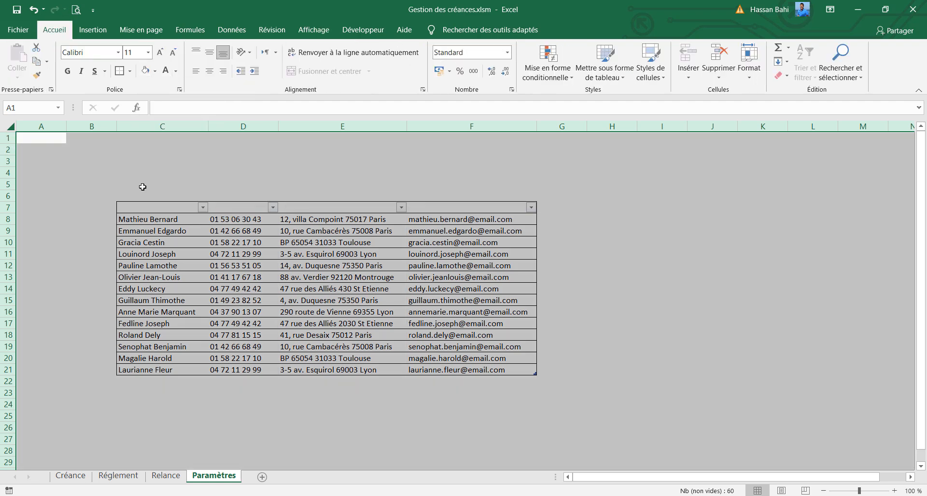
Fill columns B to G, which hold the client table, with white
drag(92, 126, 542, 126)
click(155, 71)
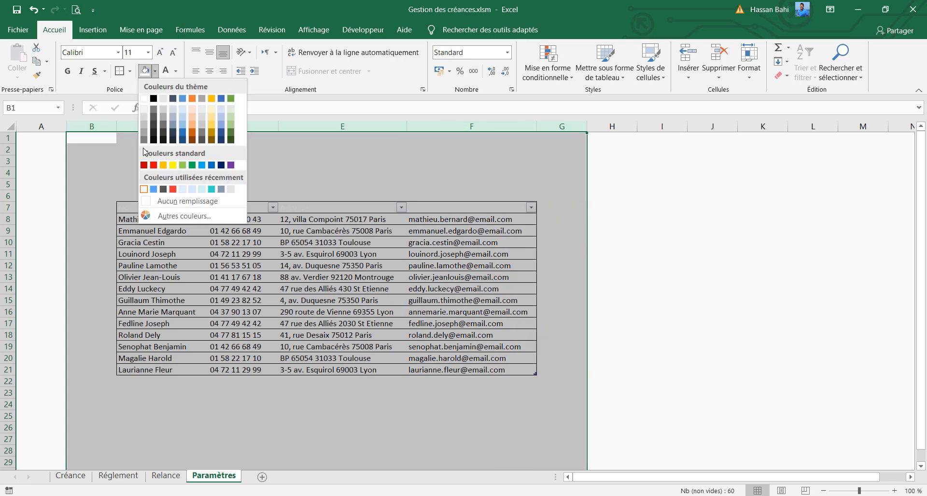
click(145, 100)
Fill rows 1 and 2 with white and row 3 with very light grey
click(5, 145)
drag(6, 139, 6, 149)
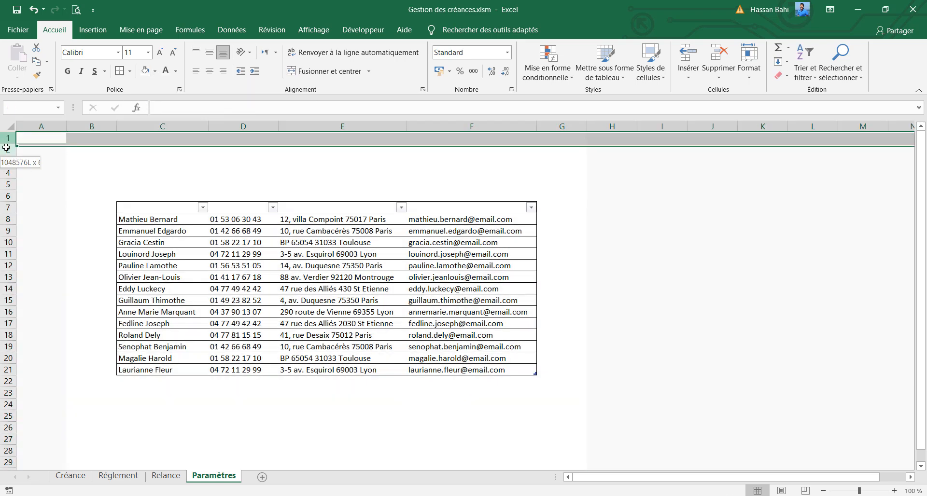
click(155, 71)
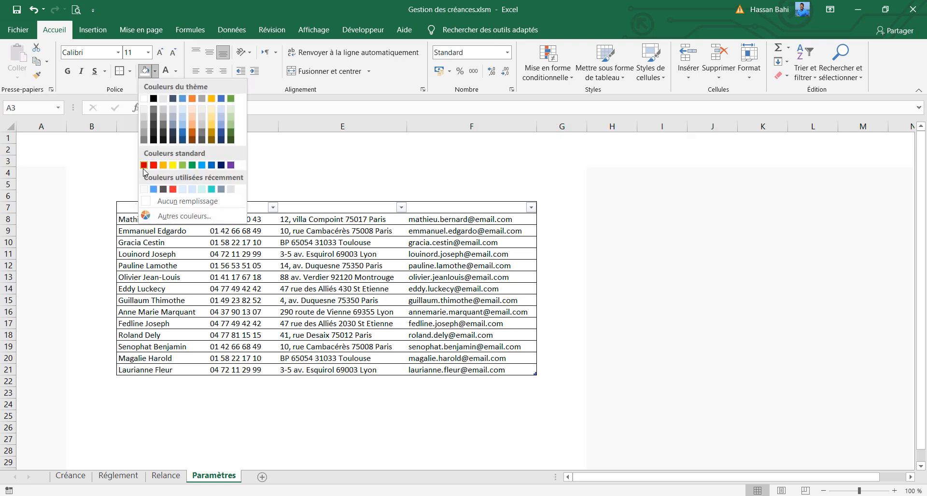
click(145, 100)
Set the width of the margin columns B and G to 4,5
click(91, 126)
right_click(574, 126)
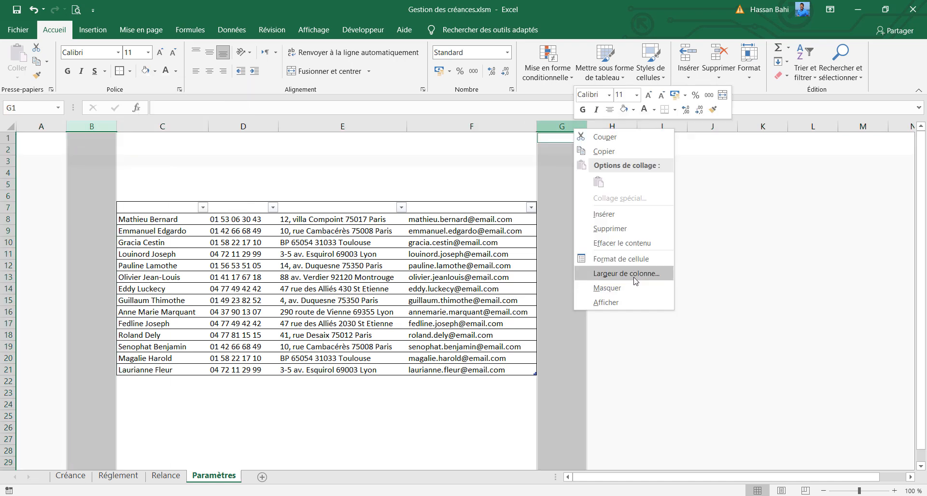
click(628, 274)
text(4,5)
key(Return)
Fill the client table's header row C7:F7 with the recently used blue
drag(151, 212, 447, 207)
click(155, 71)
click(153, 189)
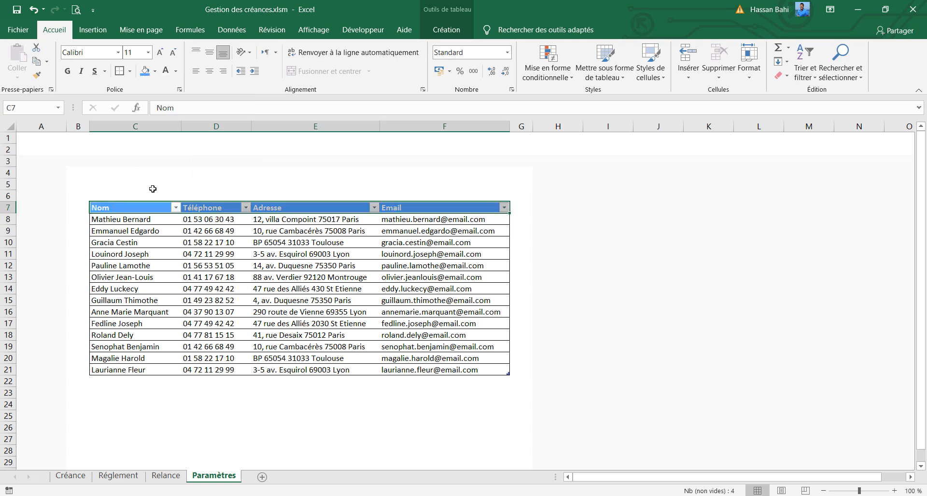
click(148, 236)
Set the height of rows 7 to 21 to 18 and centre their contents vertically
drag(9, 207, 8, 369)
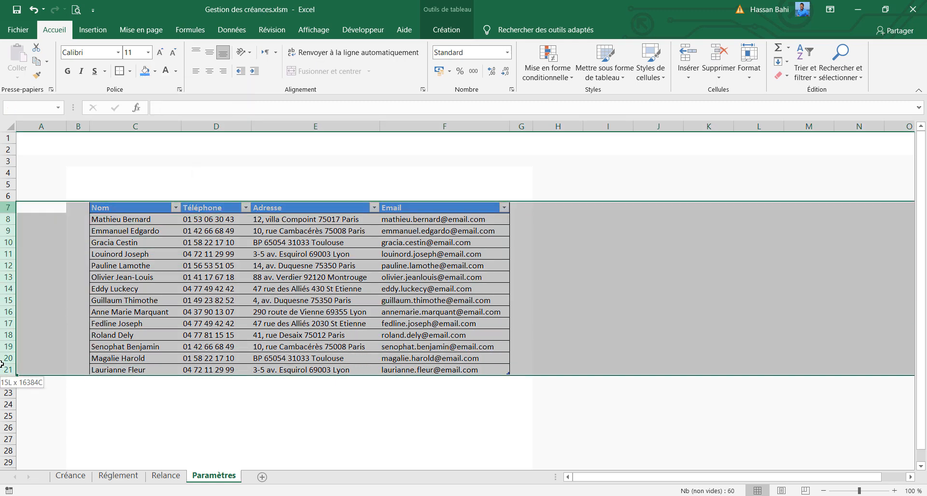
right_click(9, 369)
click(51, 325)
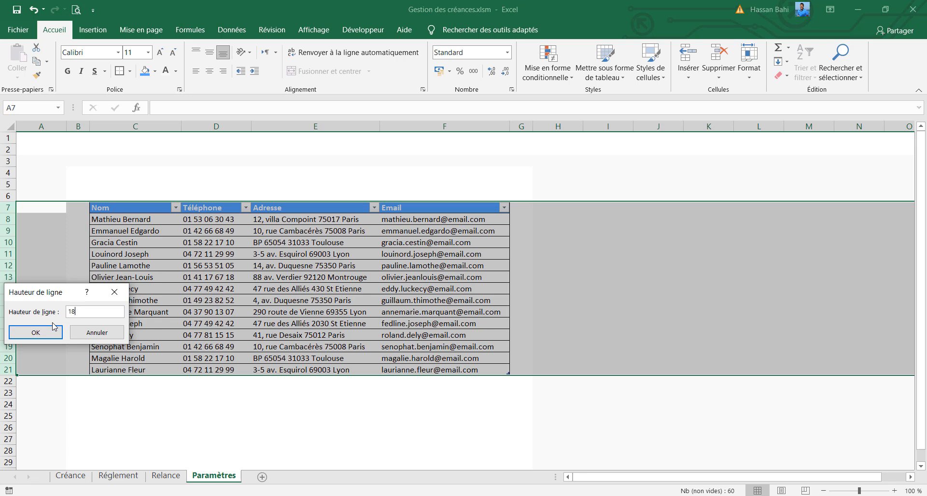
click(55, 328)
click(209, 52)
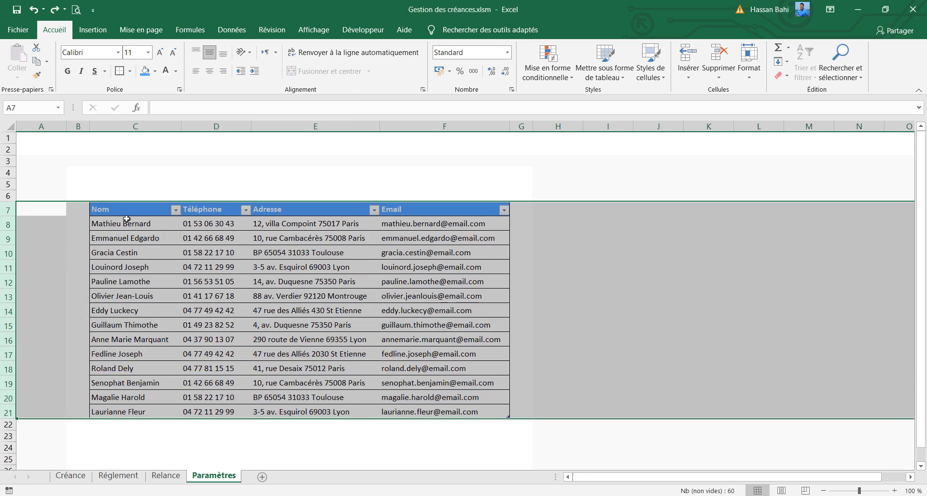
Format the text of rows 7 to 21 as Lato, size 10, bold
click(107, 53)
click(173, 52)
click(112, 50)
text(Lato)
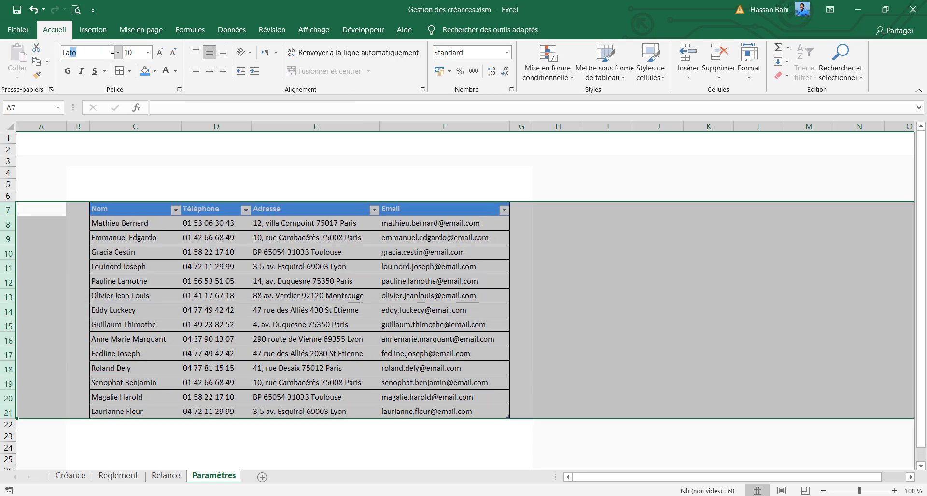
key(Return)
key(ctrl+g)
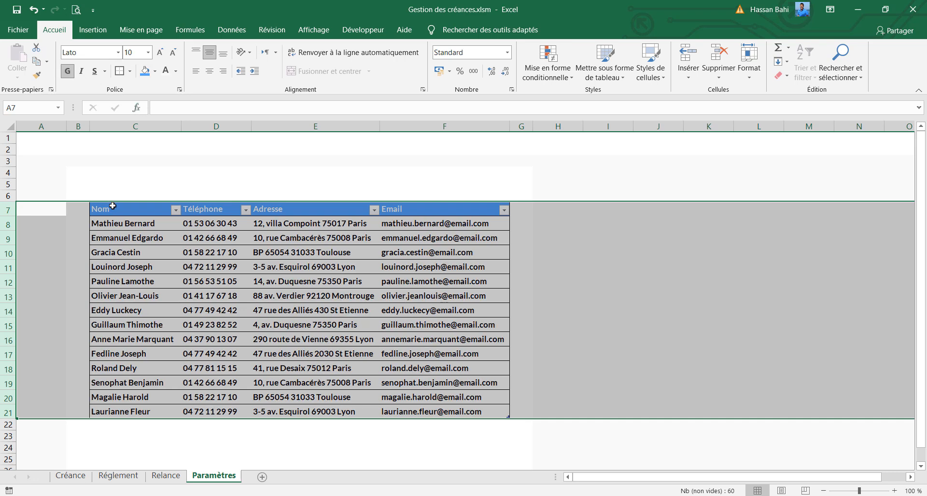
Set the client table's header row font to Lato Medium, size 11
drag(112, 209, 482, 209)
double_click(92, 52)
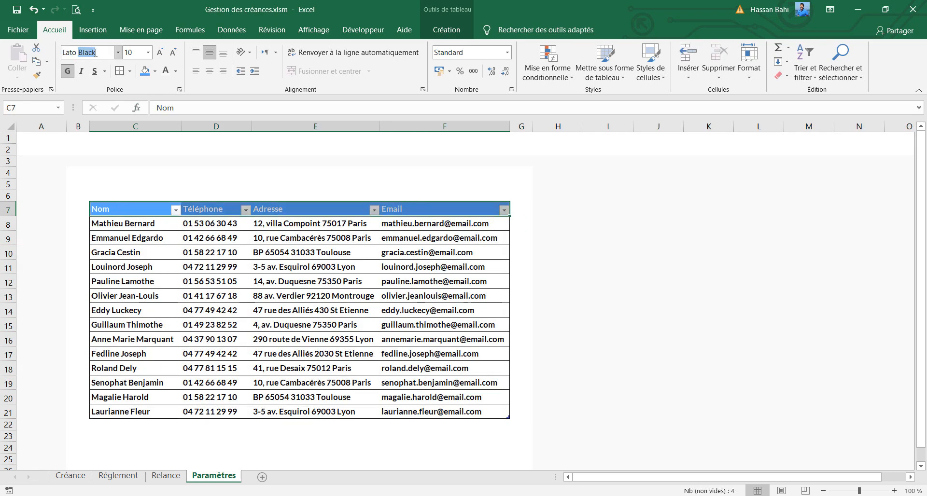
text(Medium)
key(Return)
click(160, 52)
Change the font colour of the client data C8:F21 to the recently used dark grey
drag(120, 223, 505, 413)
click(176, 71)
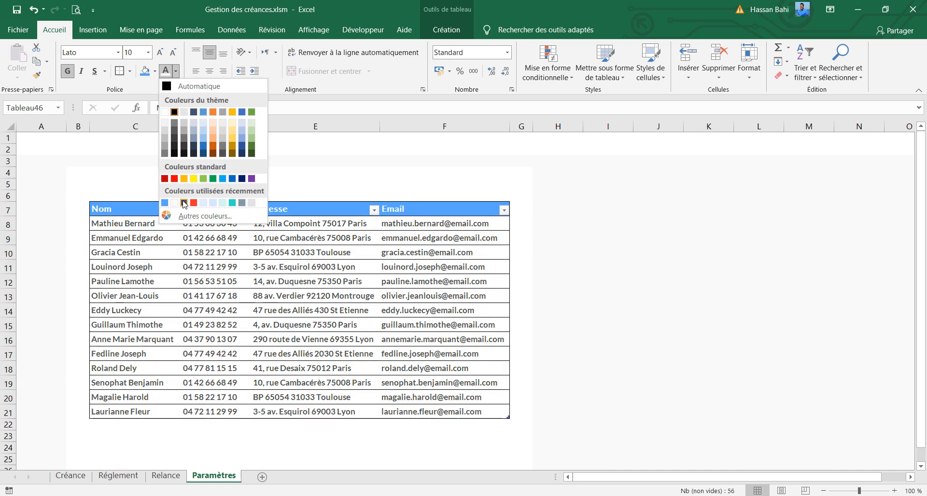
click(184, 203)
Make row 5 taller, then enter the title "Liste de clients" in the merged cells C5:D5
click(111, 179)
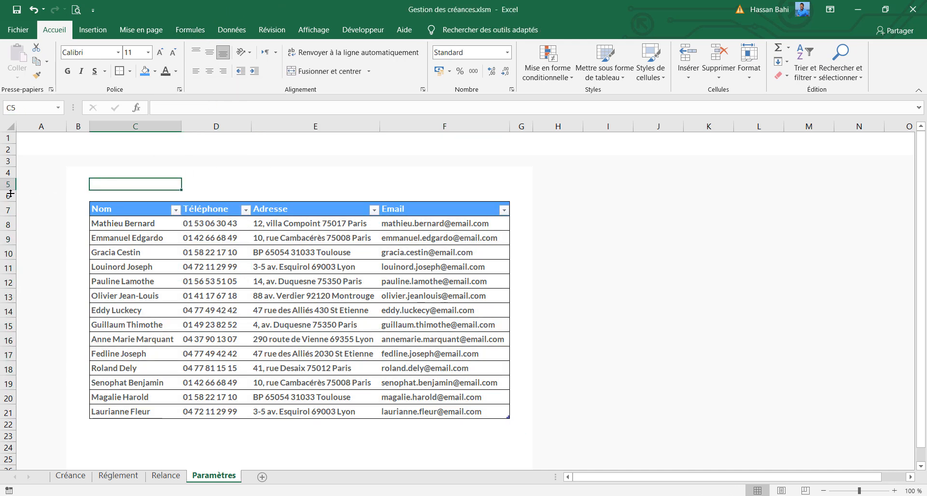
mouse_move(9, 191)
mouse_down()
mouse_move(9, 211)
mouse_move(9, 203)
mouse_up()
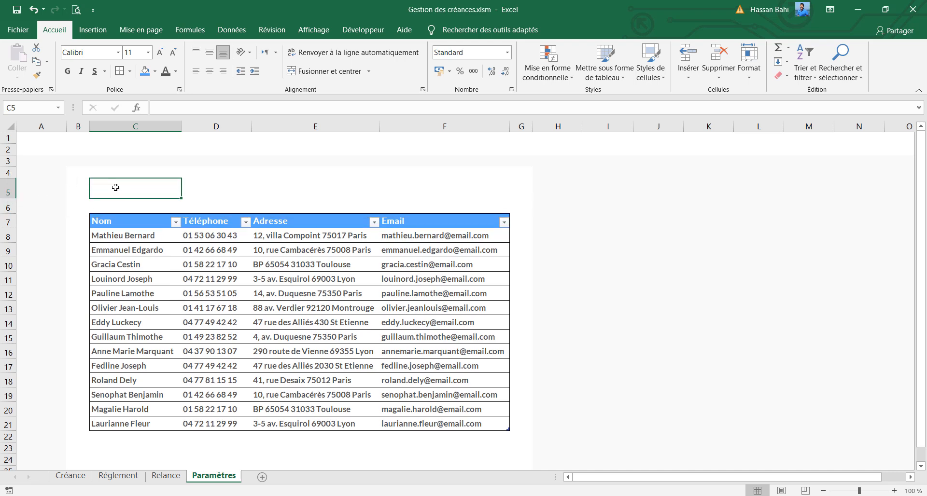
drag(116, 188, 184, 187)
click(288, 74)
text(Liste)
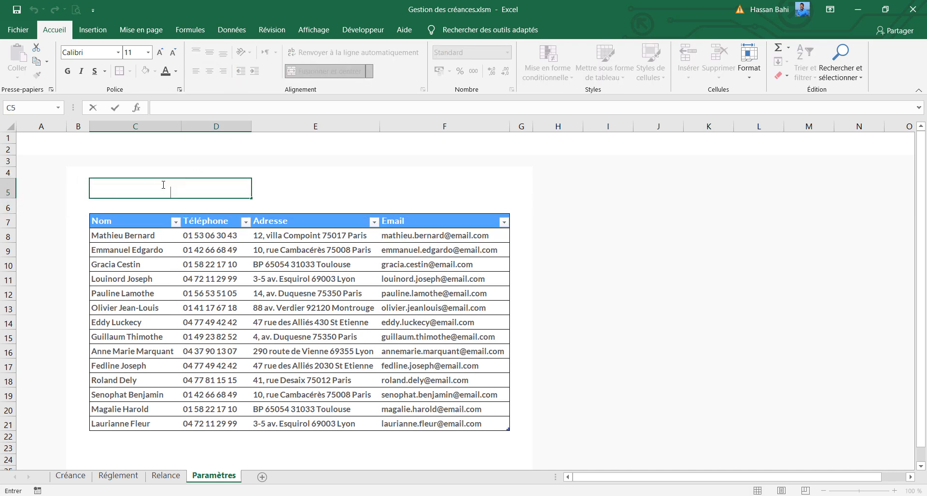
text( de clients)
key(Return)
Merge and centre C6:E6 and enter "Veuillez saisir manullement les informations de chaque client"
drag(163, 204, 348, 205)
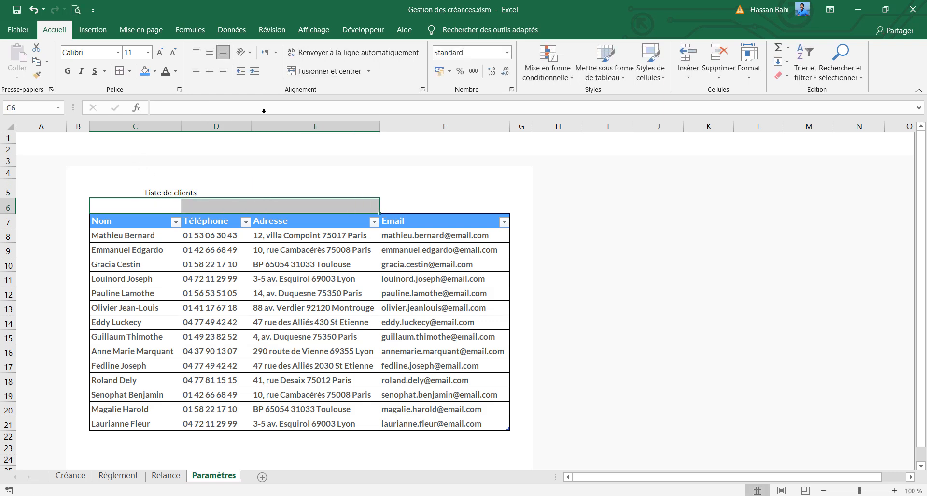
click(328, 71)
double_click(174, 207)
text(Veu)
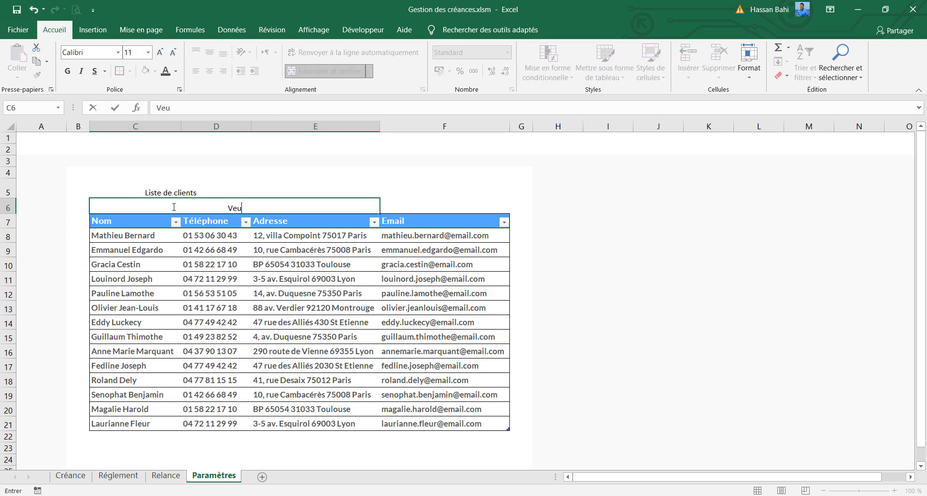
text(illez saisir manullement les informations de chaque client)
key(Return)
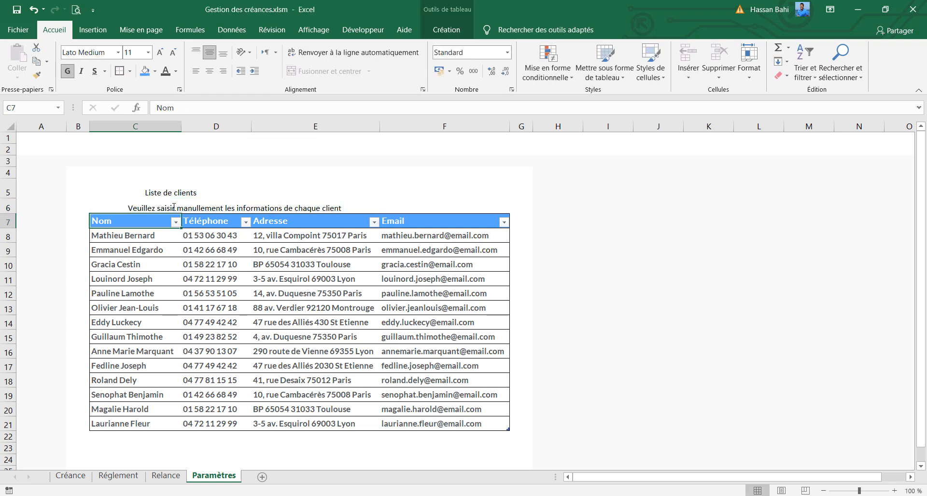
Set the font of the "Liste de clients" title to Lato Medium
click(140, 192)
click(85, 53)
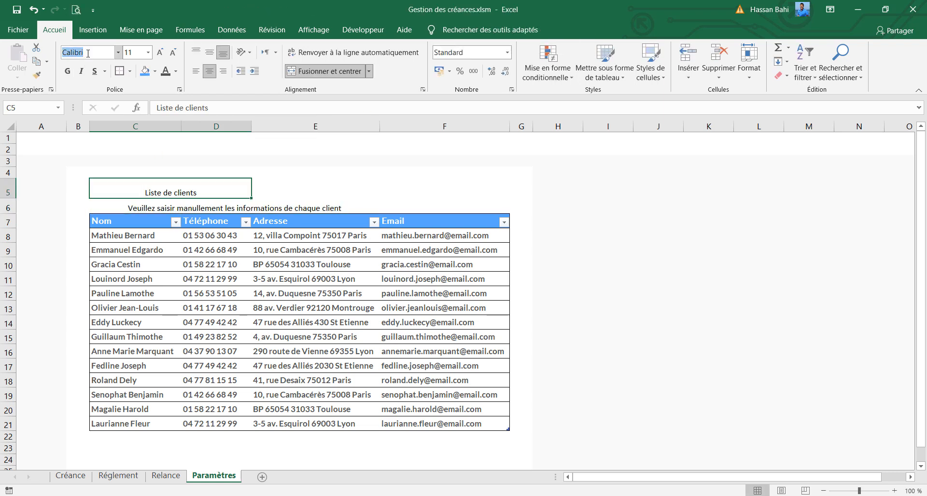
text(Lato Medium)
key(Return)
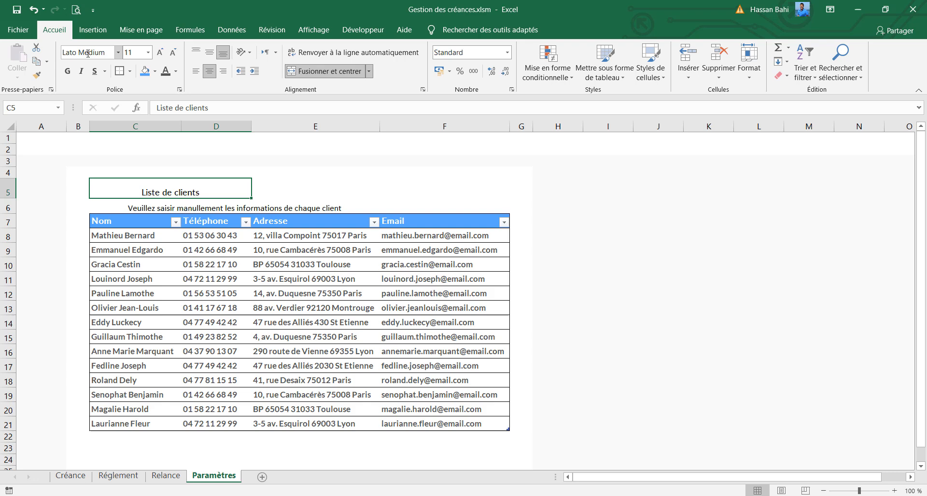
Format the "Liste de clients" title in bold at size 12, left-aligned and vertically centred
click(69, 71)
click(209, 53)
click(196, 71)
click(159, 52)
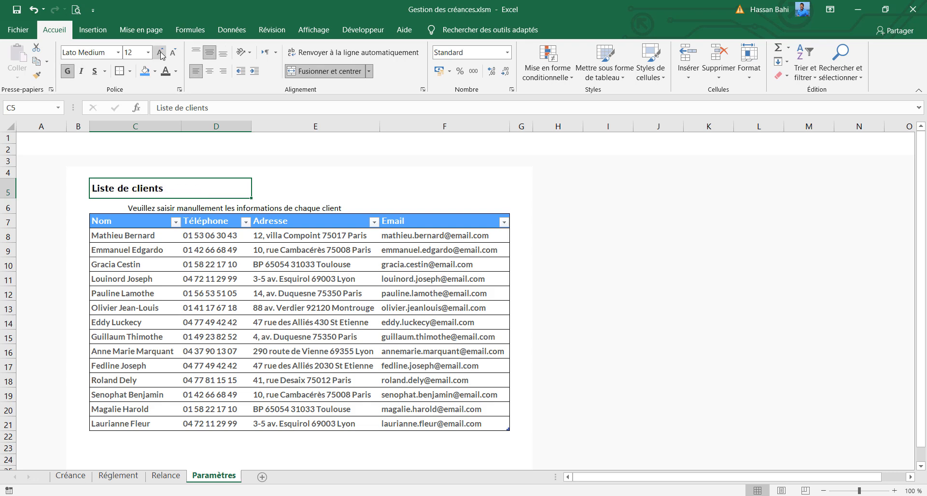
Change the font colour of the word "clients" in the C5 title to light blue
double_click(149, 189)
double_click(148, 189)
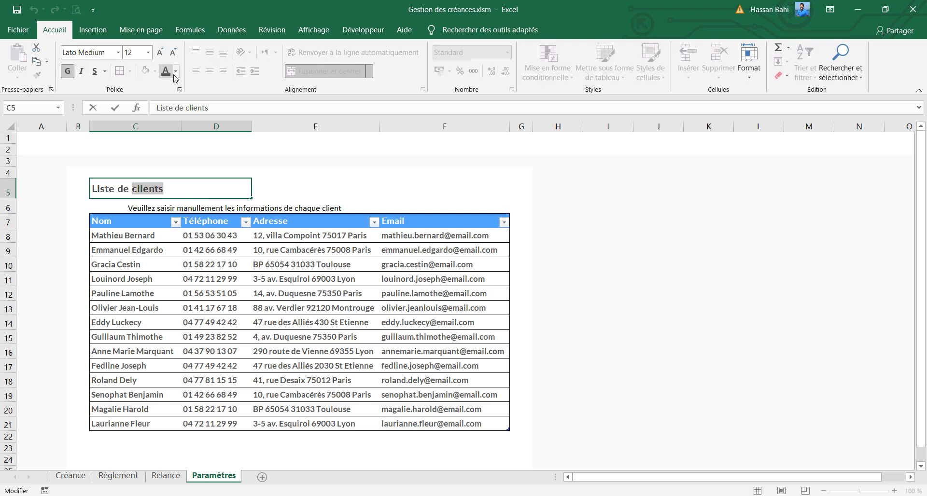
click(175, 72)
click(229, 100)
key(Return)
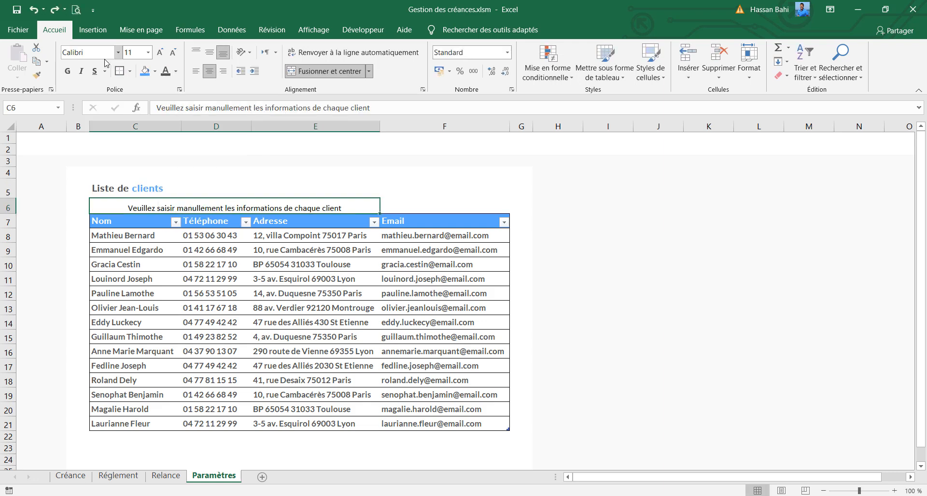
Set the instruction line in C6 to the Lato font and align it left and to the top of the cell
click(97, 52)
text(Lato)
key(Return)
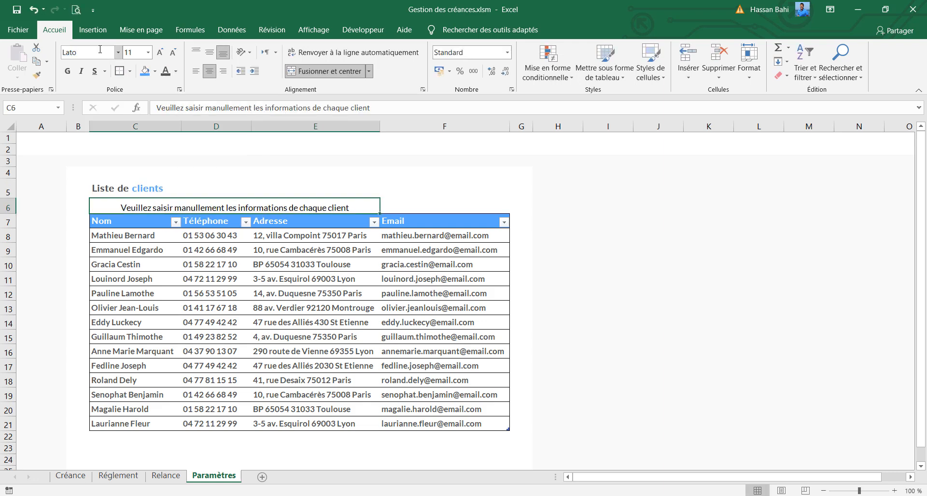
click(195, 71)
click(196, 52)
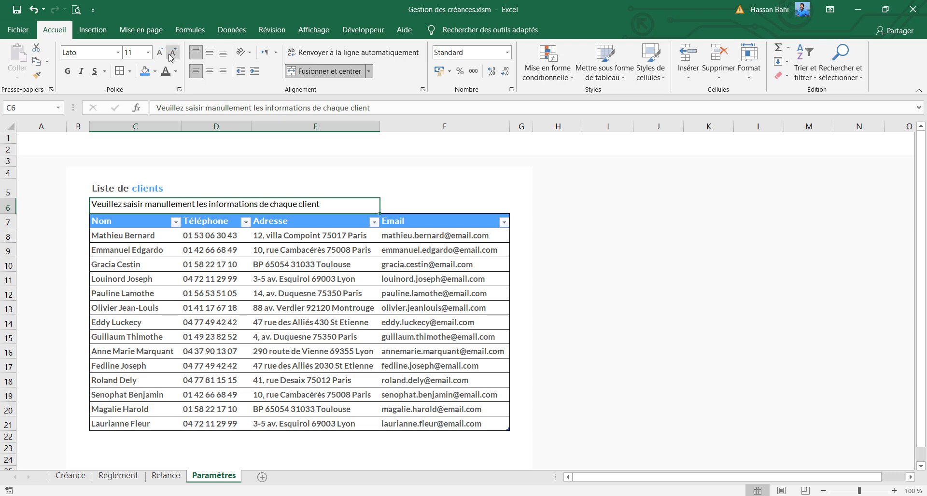
Reduce the font size of the instruction line in C6 and change its font colour
click(172, 55)
click(176, 71)
click(176, 112)
Reduce the height of title row 5 slightly
click(162, 190)
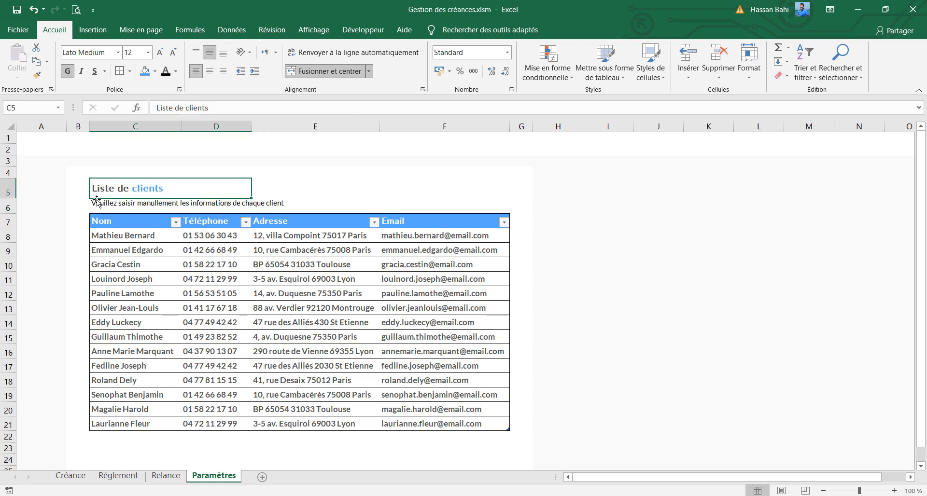
drag(10, 197, 10, 195)
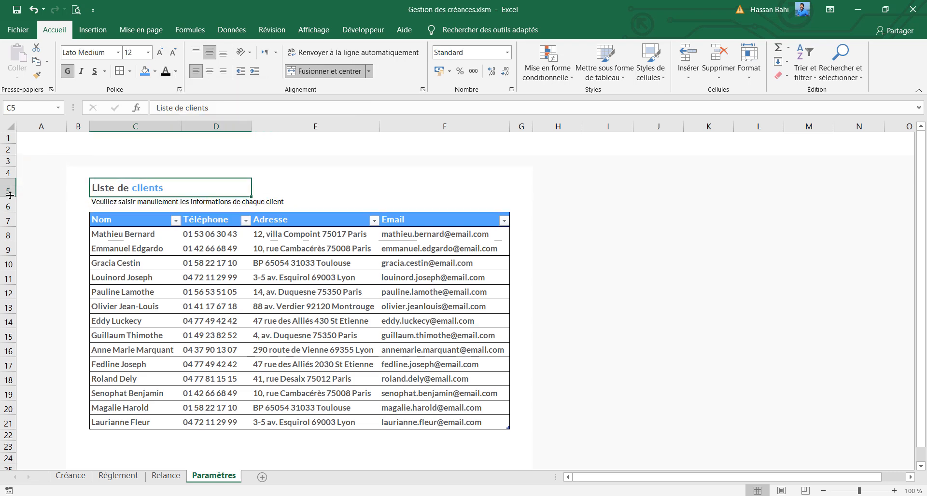
click(193, 201)
click(214, 310)
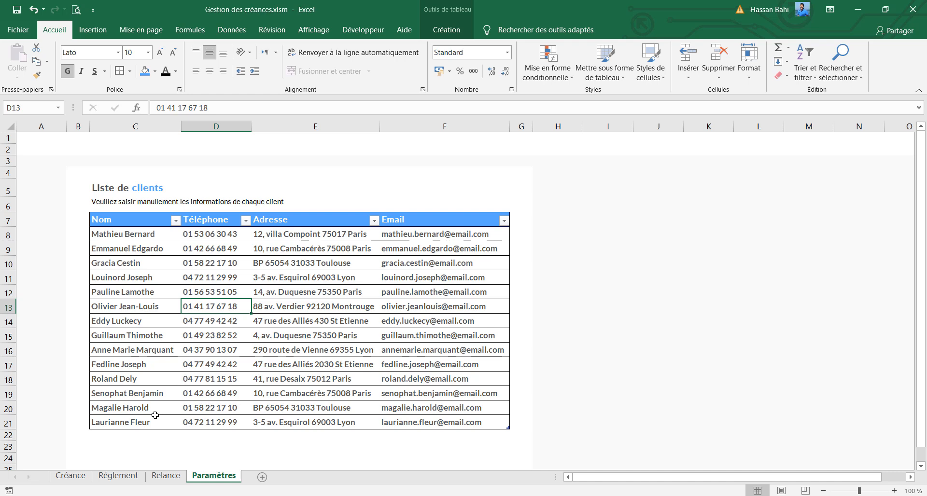
Insert a table row below the last client in row 21 and delete the new row 22
scroll(154, 423, down, 1)
click(126, 387)
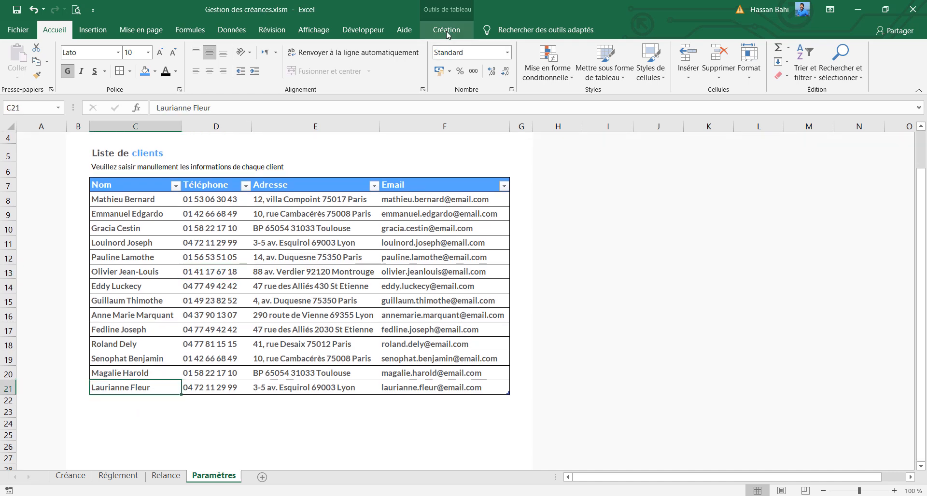
right_click(121, 384)
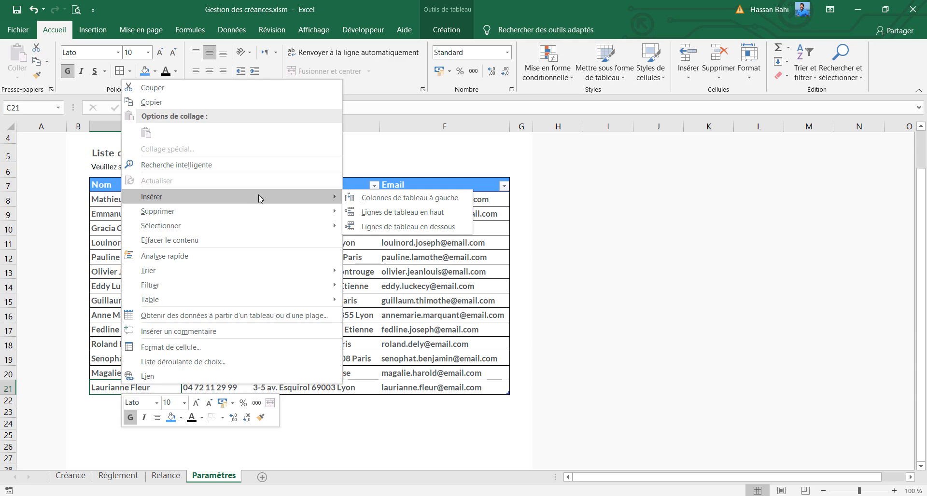
click(387, 231)
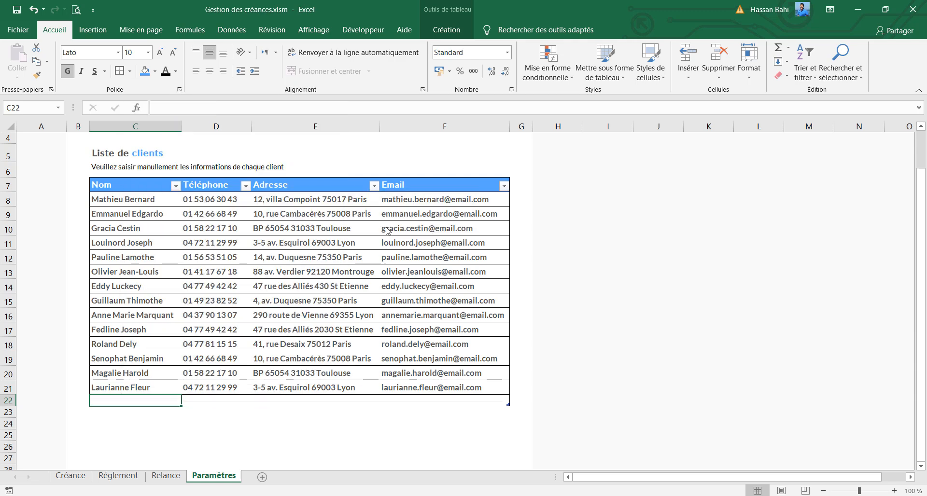
right_click(11, 401)
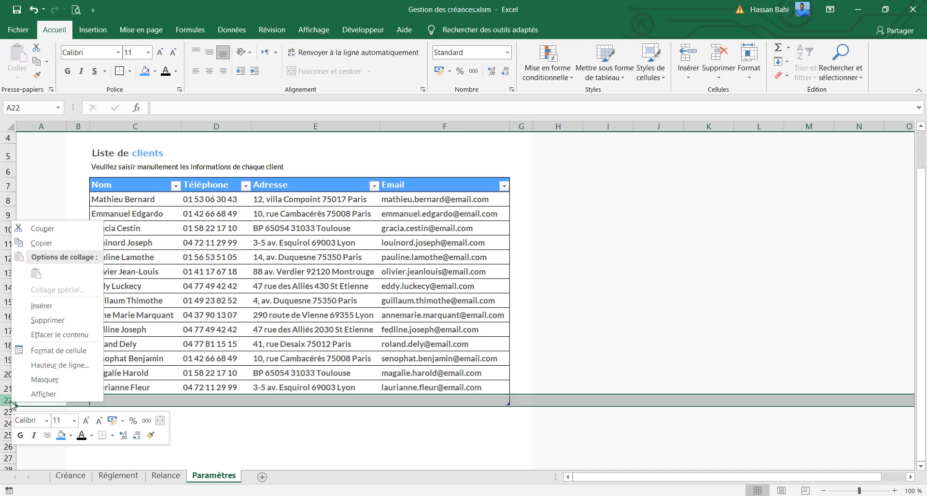
click(47, 320)
scroll(261, 310, up, 1)
Rename the client table as listeClients
click(283, 308)
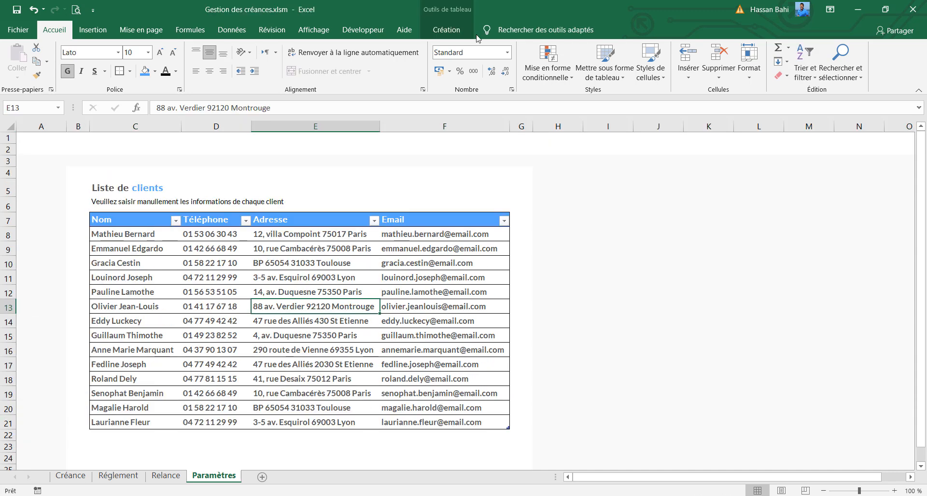
click(446, 30)
click(65, 62)
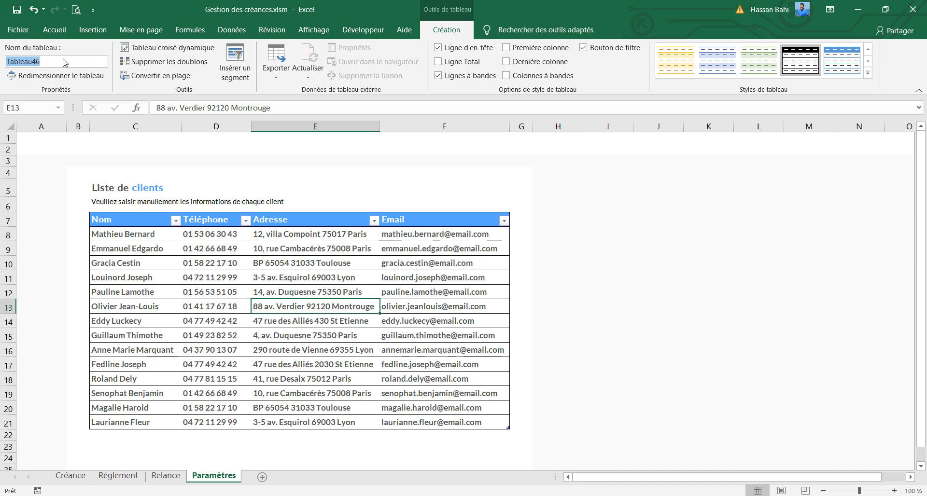
text(listeClients)
click(207, 308)
click(214, 216)
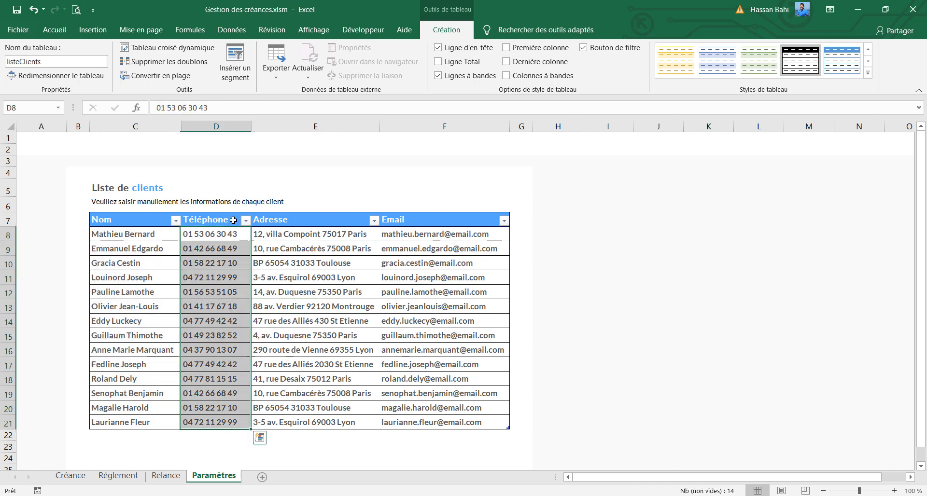
click(302, 220)
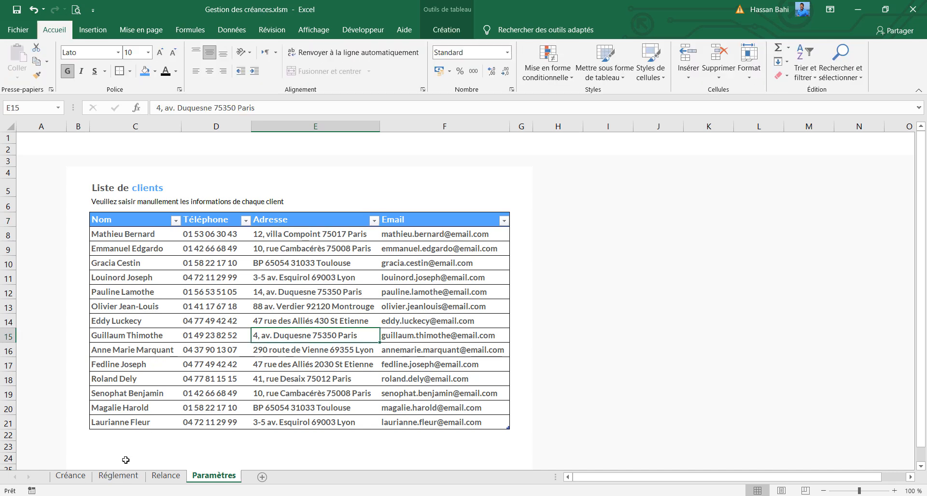
Set the data validation of the Client cell H8 on the Créance sheet to allow a list
click(71, 476)
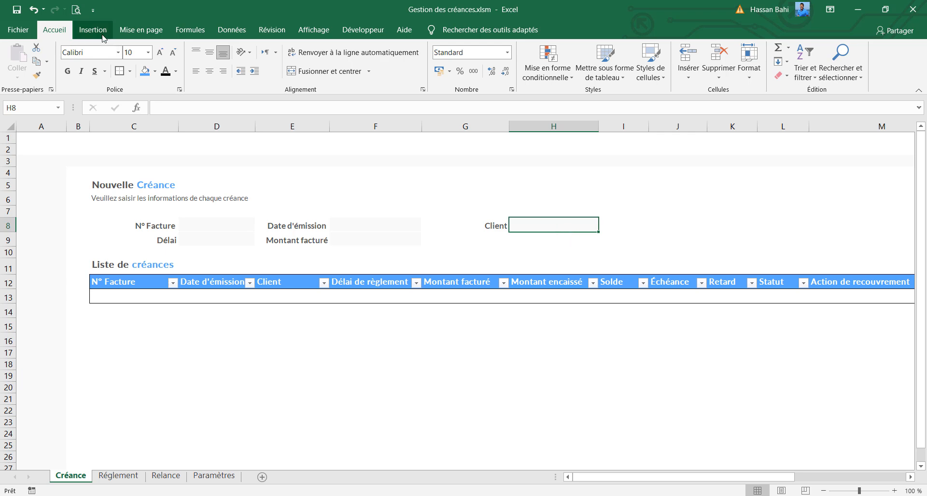
click(236, 33)
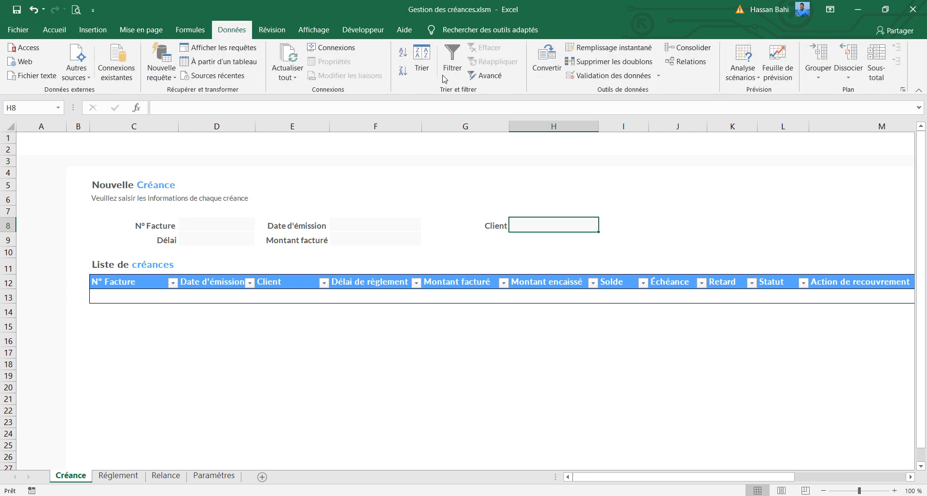
click(604, 80)
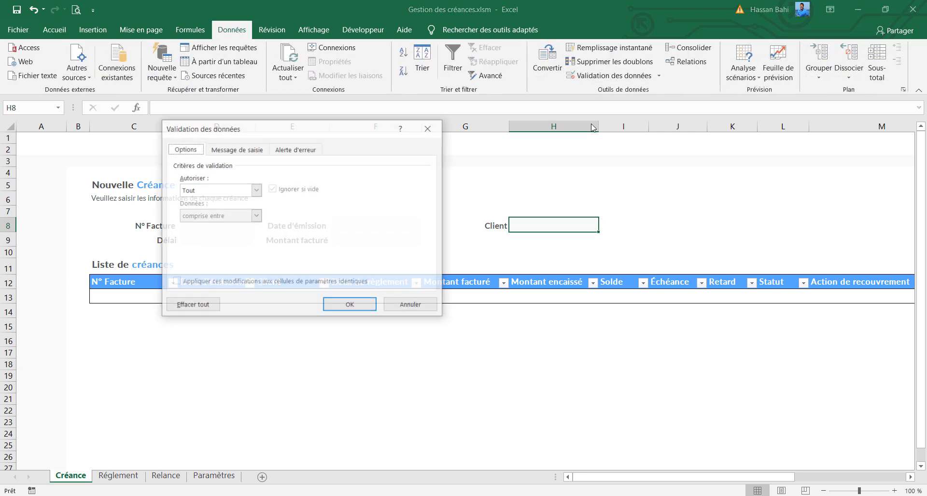
click(255, 190)
click(232, 226)
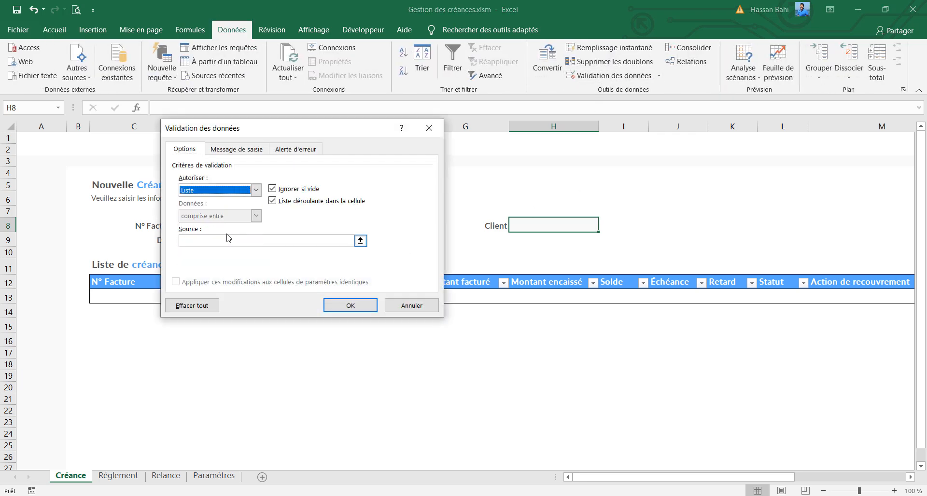
Enter an INDIRECT formula referring to the listeClients name column as the validation source and apply it to H8
click(233, 243)
text(=)
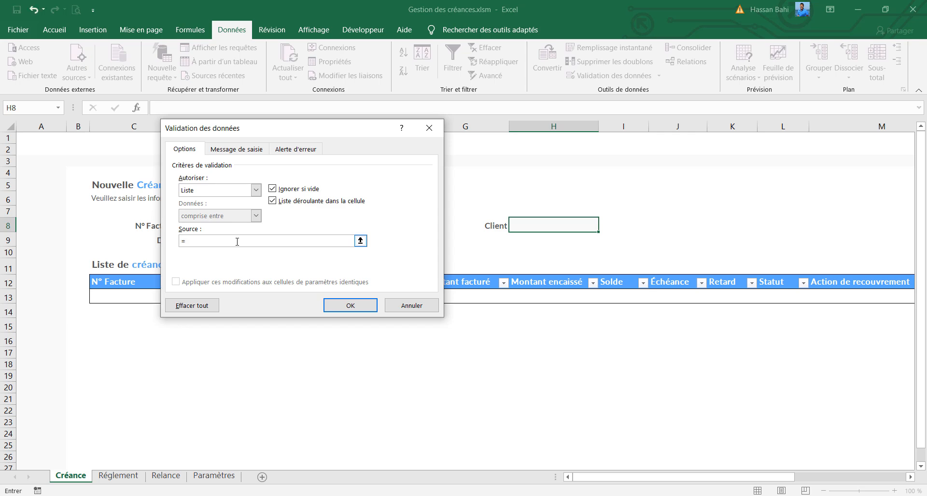
text(INDIRECT)
text(s)
text(])
click(363, 306)
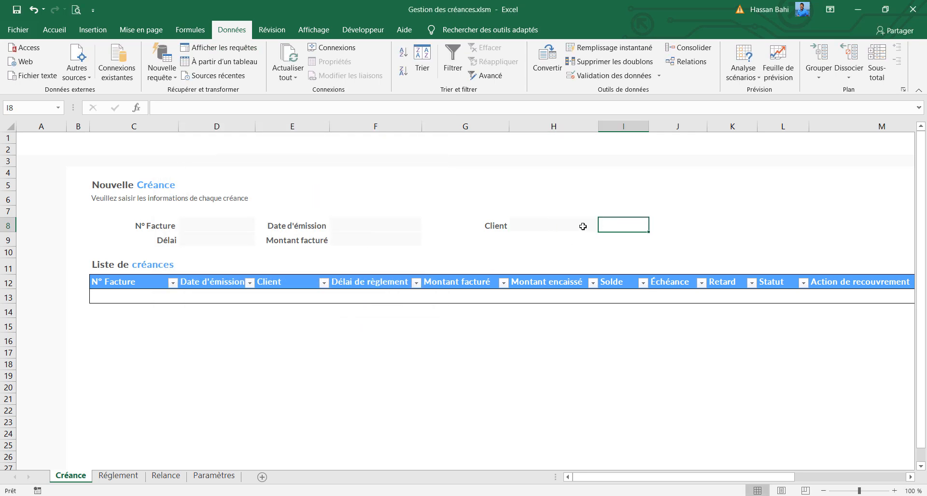
Test the Client drop-down in H8 by choosing one client and replacing it with the client listed in row 16 of Paramètres
click(604, 227)
drag(599, 245, 599, 262)
click(575, 286)
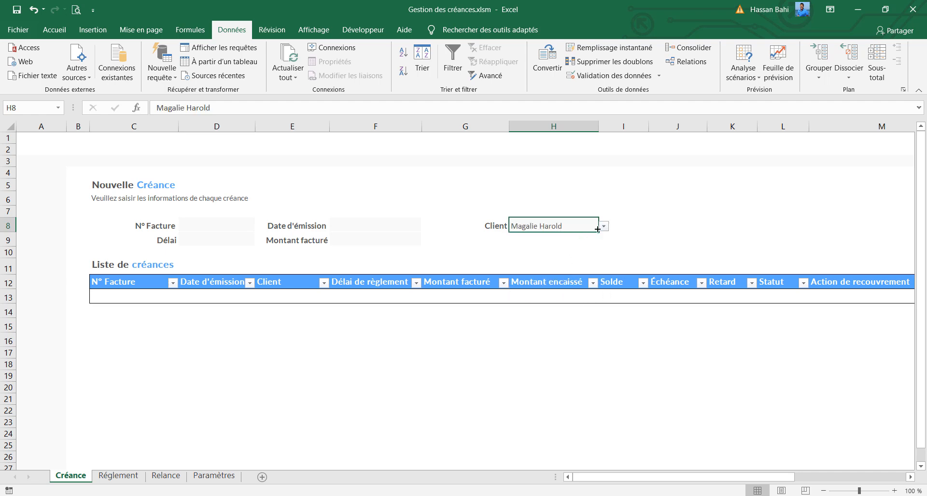
click(604, 226)
click(570, 253)
click(603, 226)
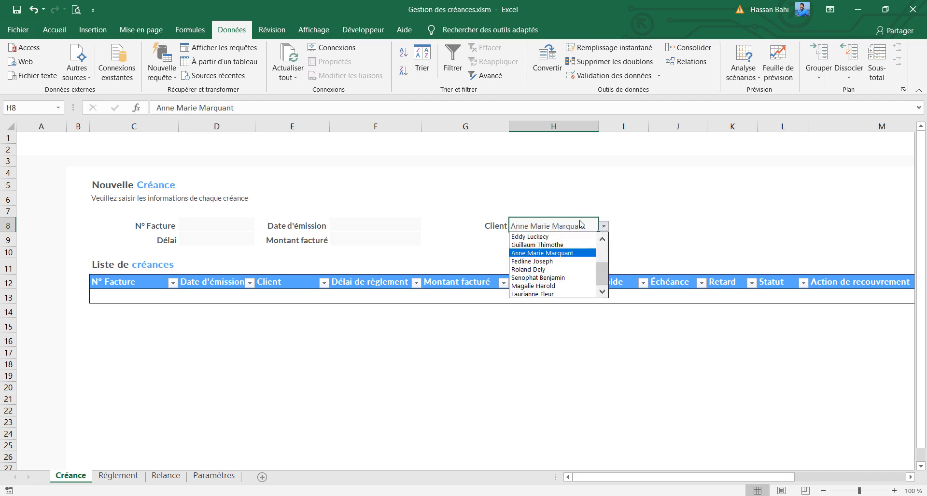
click(564, 207)
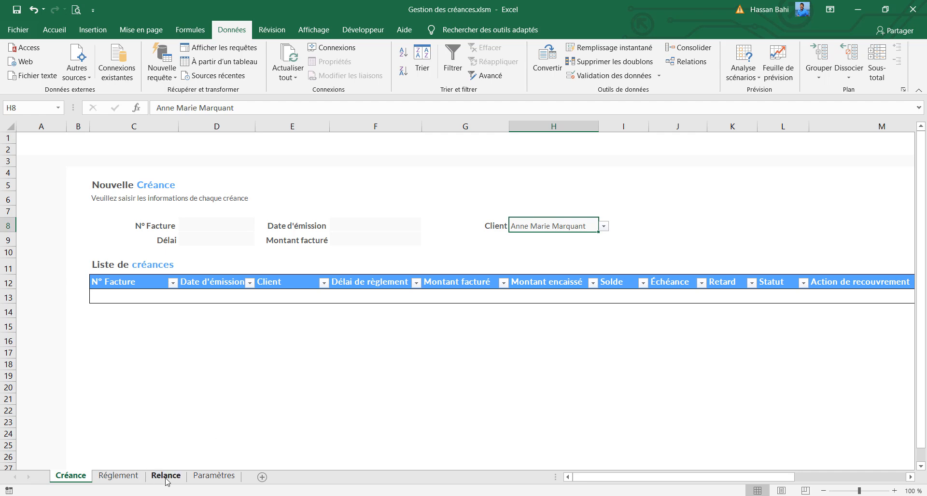
Delete the last client's row 21 on the Paramètres sheet and check the Client drop-down list on Créance
click(212, 477)
drag(126, 425, 156, 423)
key(ctrl+c)
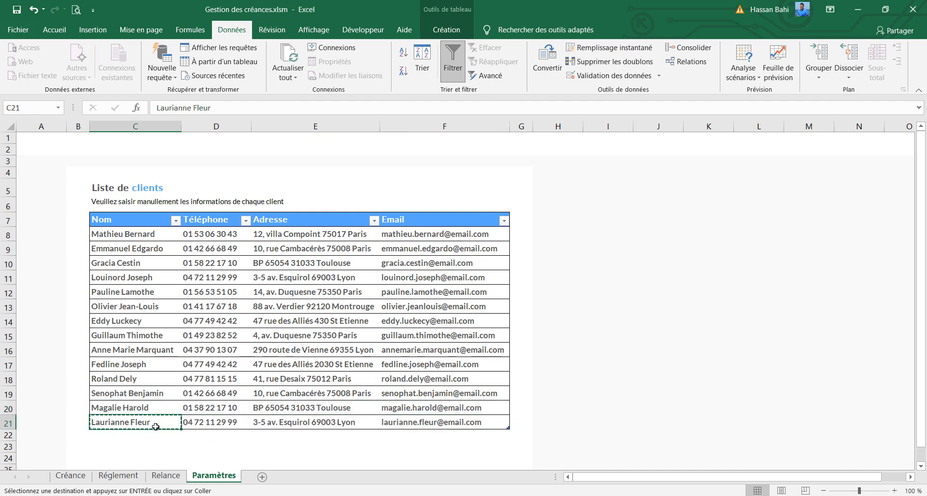
right_click(5, 422)
click(51, 343)
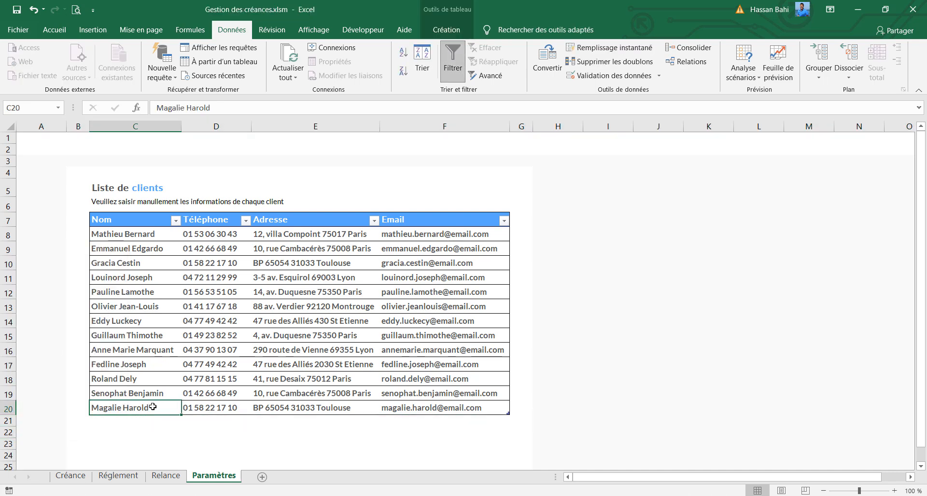
click(71, 476)
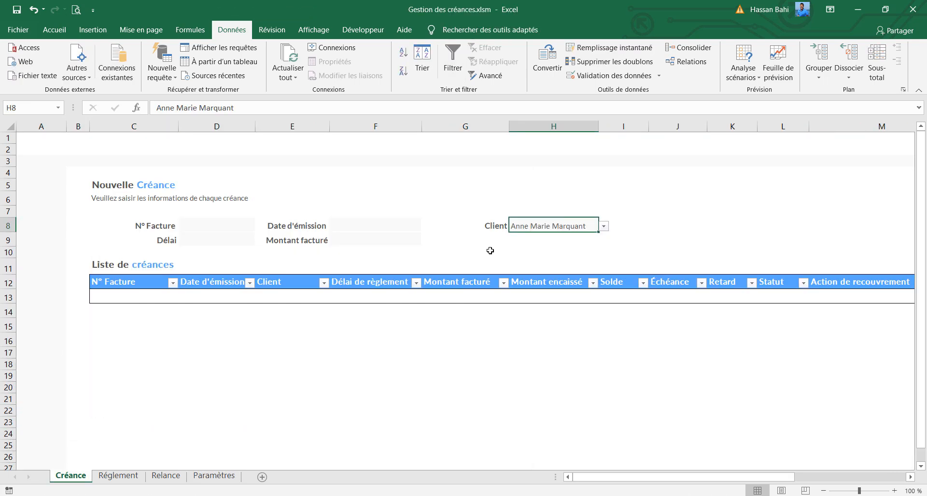
click(604, 227)
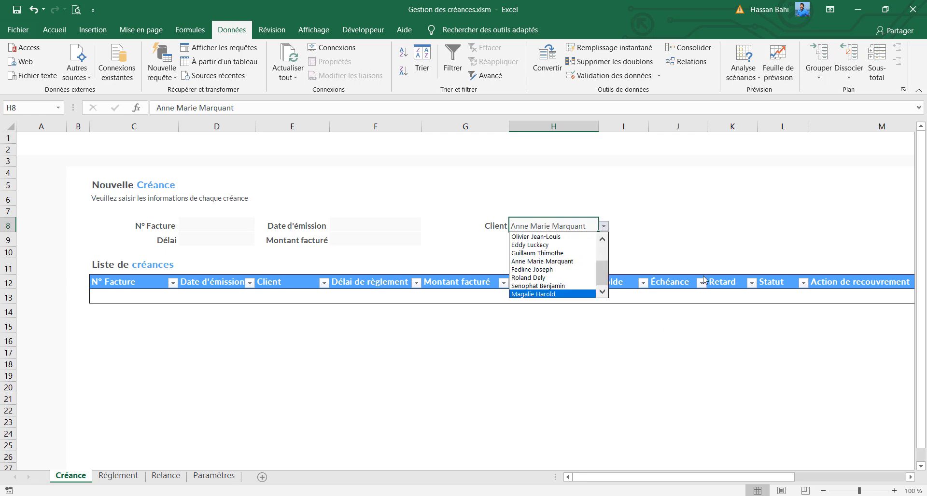
Undo the deletion of the client row on Paramètres and recheck the Client drop-down on Créance, keeping the current client selected
click(212, 477)
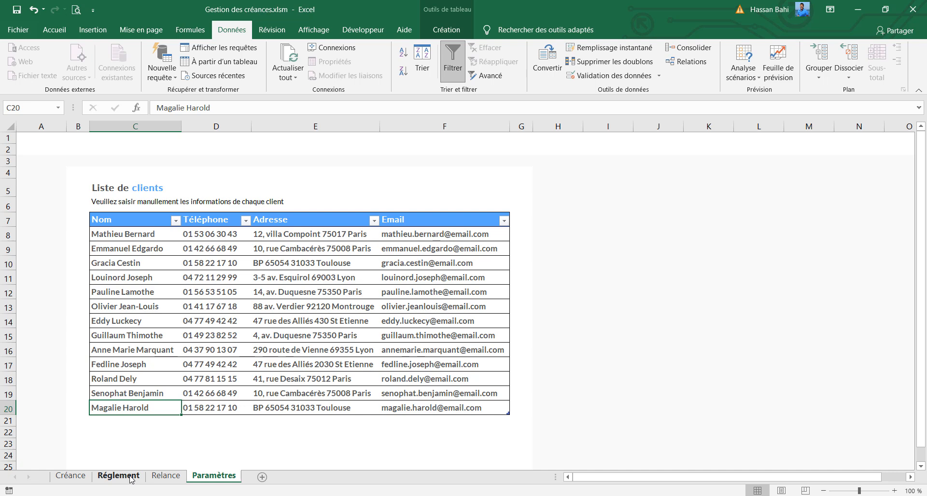
click(33, 12)
click(33, 12)
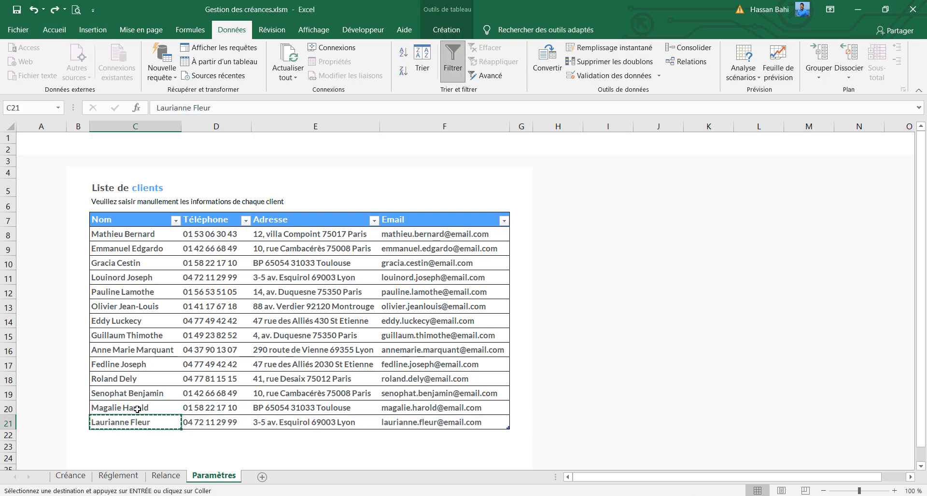
click(70, 476)
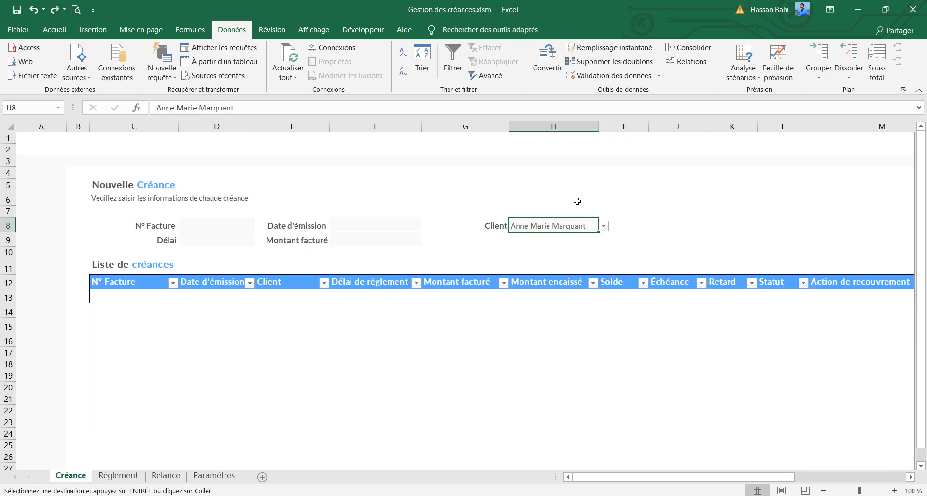
click(604, 226)
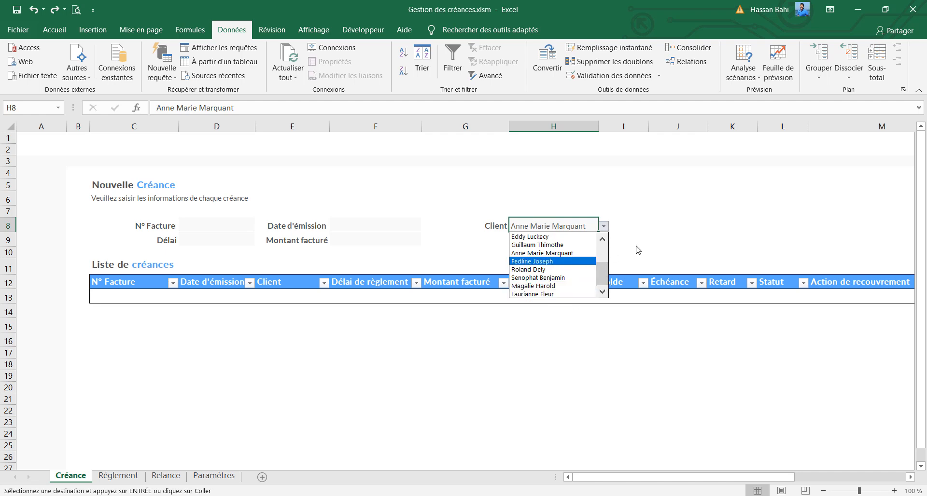
click(540, 253)
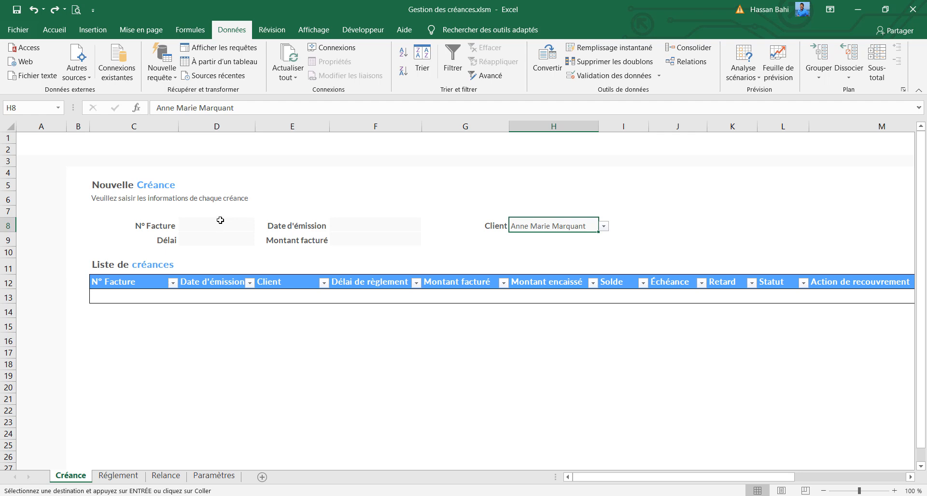
Set the font of the Créance form's input cells D8:D9, F8:F9 and H8 to Lato
click(55, 30)
click(238, 226)
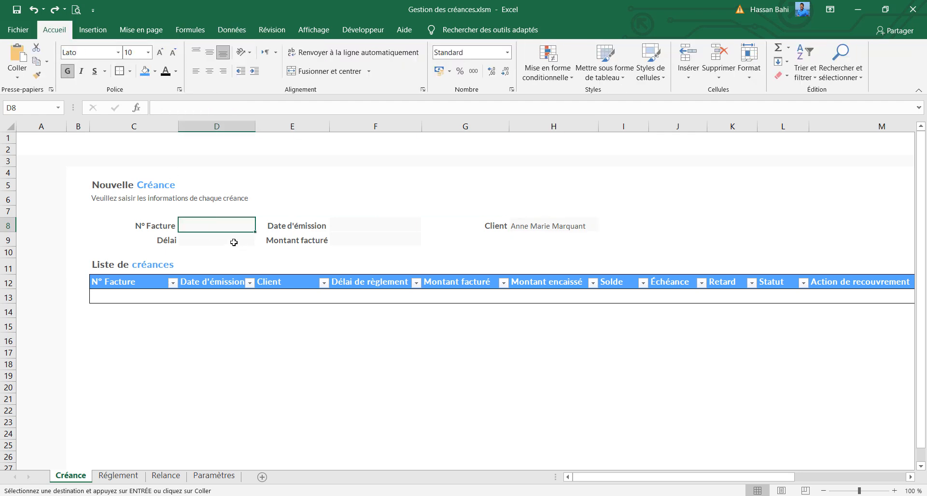
shift+click(234, 243)
drag(404, 227, 405, 244)
ctrl+click(555, 225)
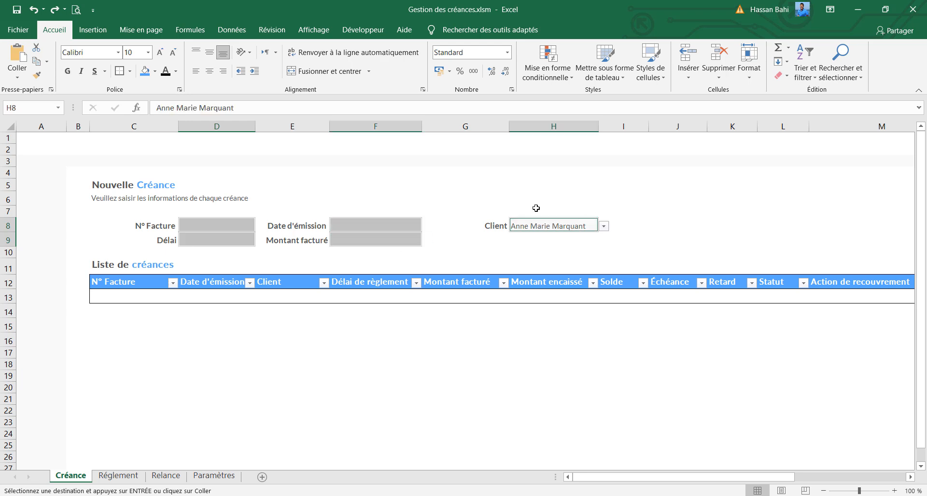
click(93, 52)
text(Lato)
key(Return)
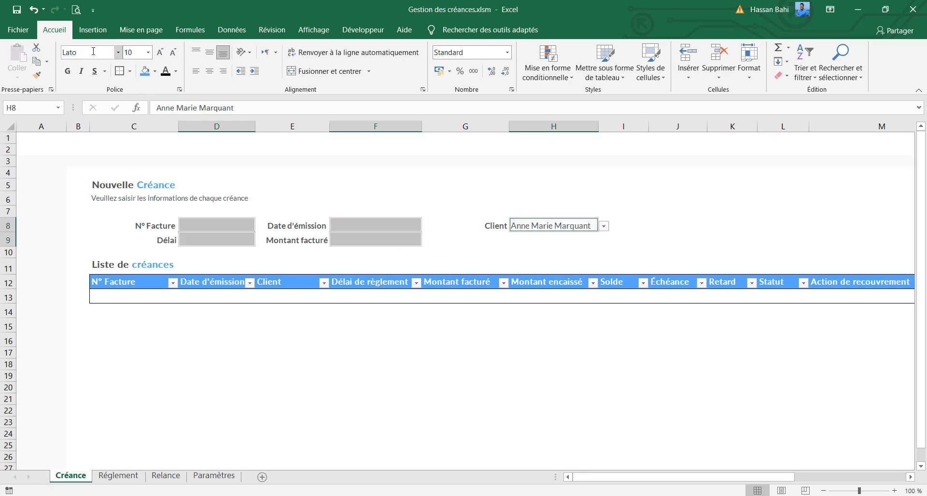
Centre the selected form input cells vertically and make their text bold and black
click(208, 55)
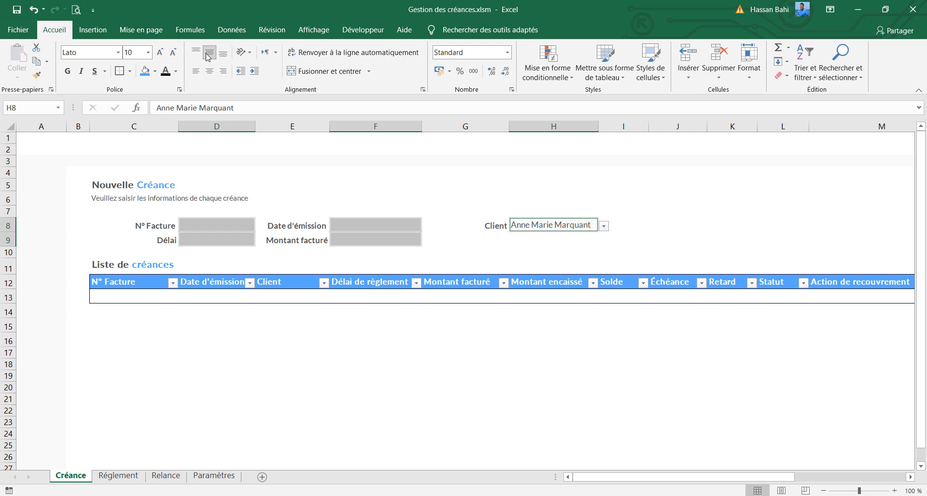
click(68, 71)
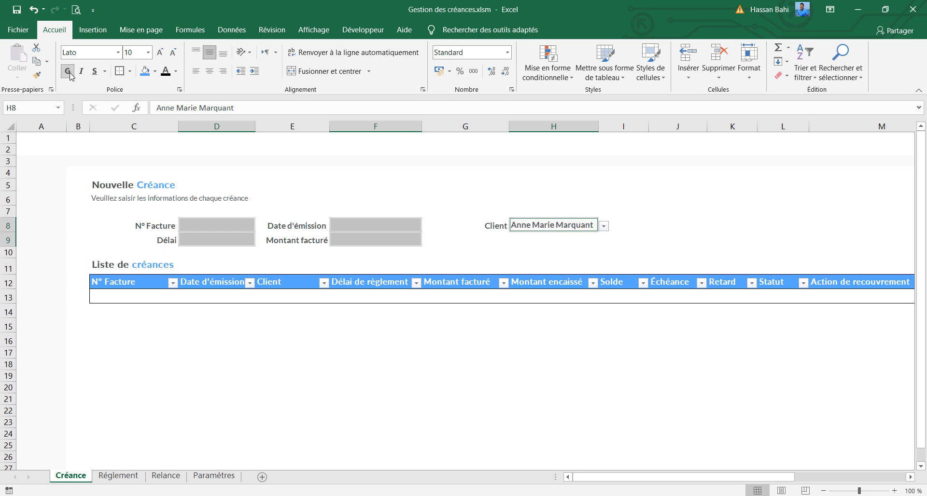
click(166, 73)
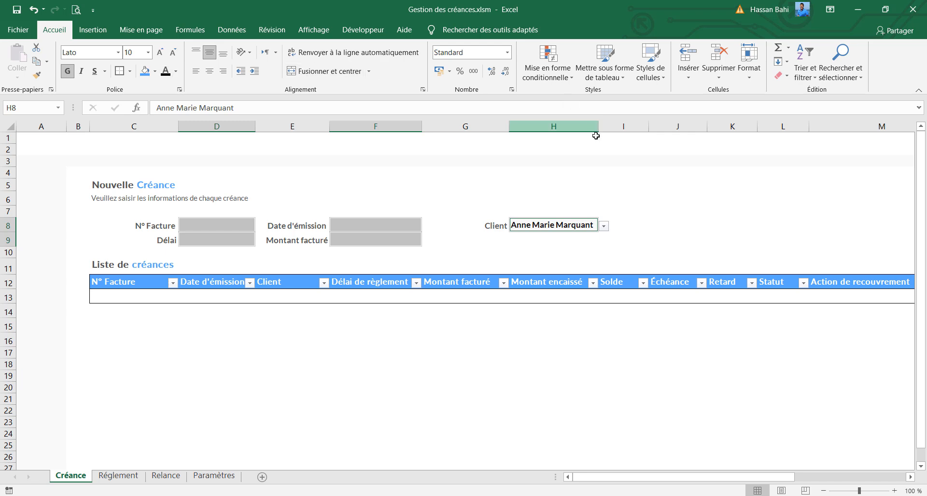
Widen column H slightly and choose a different client from the Client drop-down in H8
drag(599, 126, 605, 126)
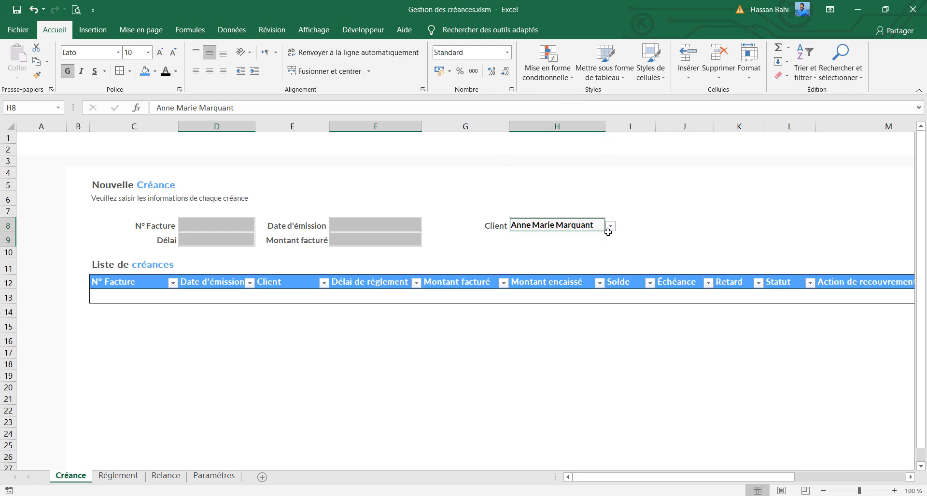
click(610, 226)
click(594, 238)
Enter the formula =AUJOURDHUI() in the Date d'émission cell F8
click(351, 232)
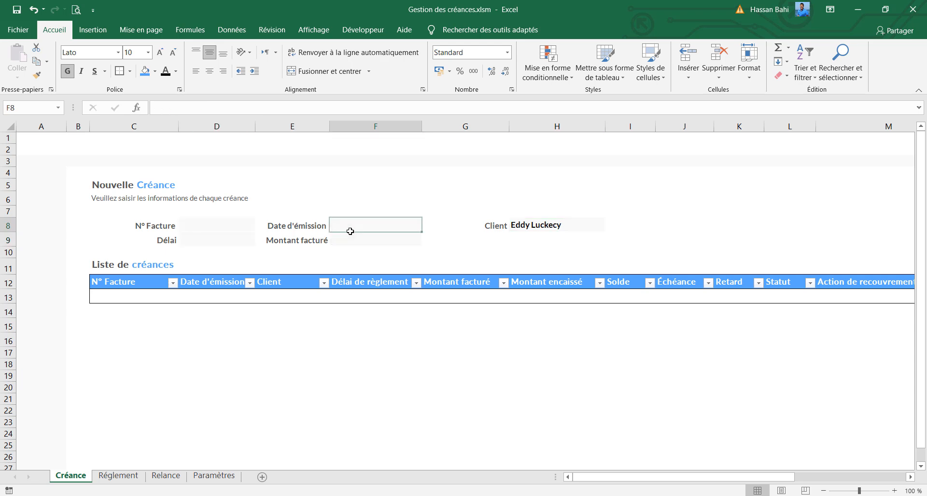
click(250, 106)
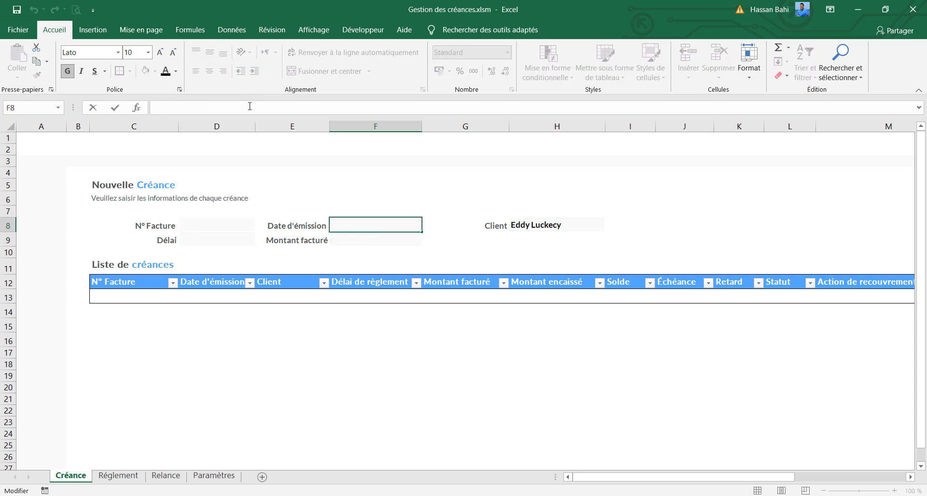
text(=au)
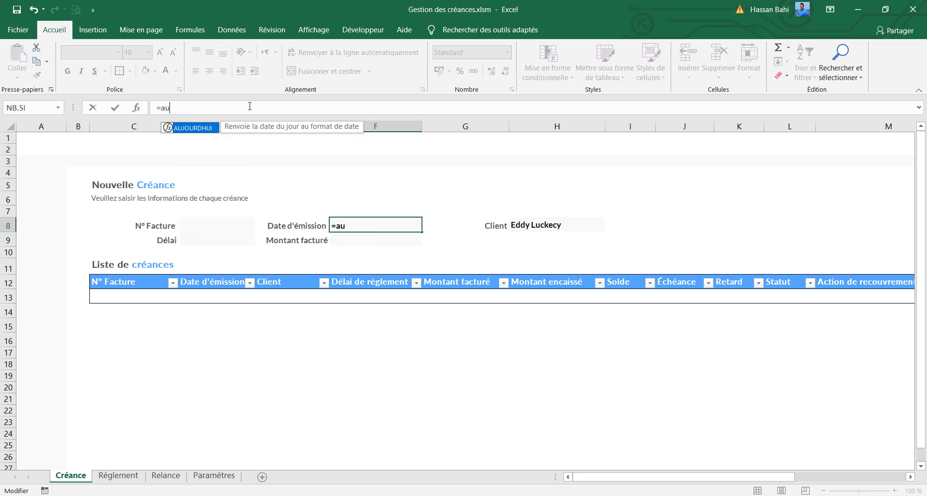
key(Tab)
text())
key(Return)
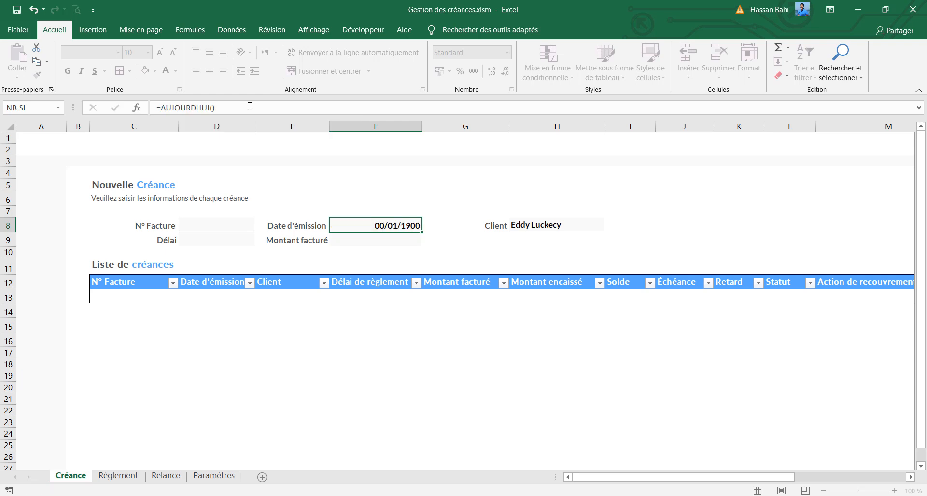
click(411, 226)
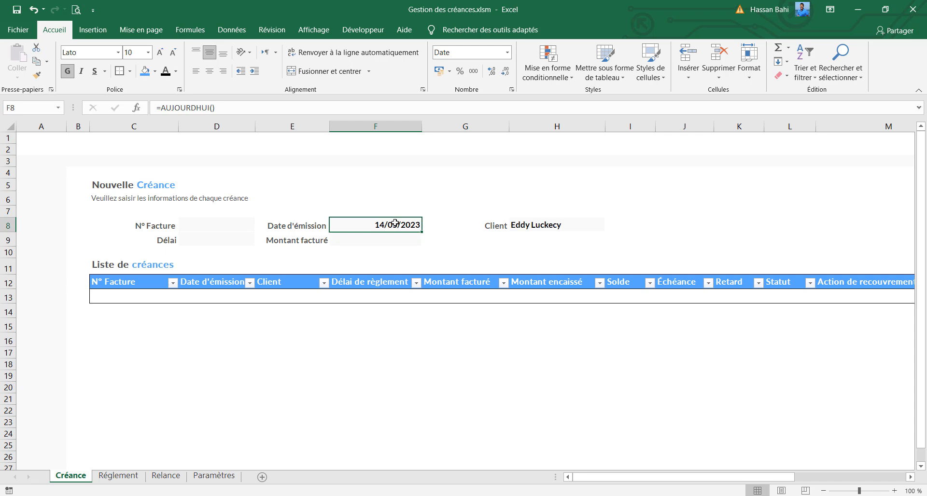
Fill in the form with N° Facture F-001 in D8 and a Délai of 30 in D9
click(218, 226)
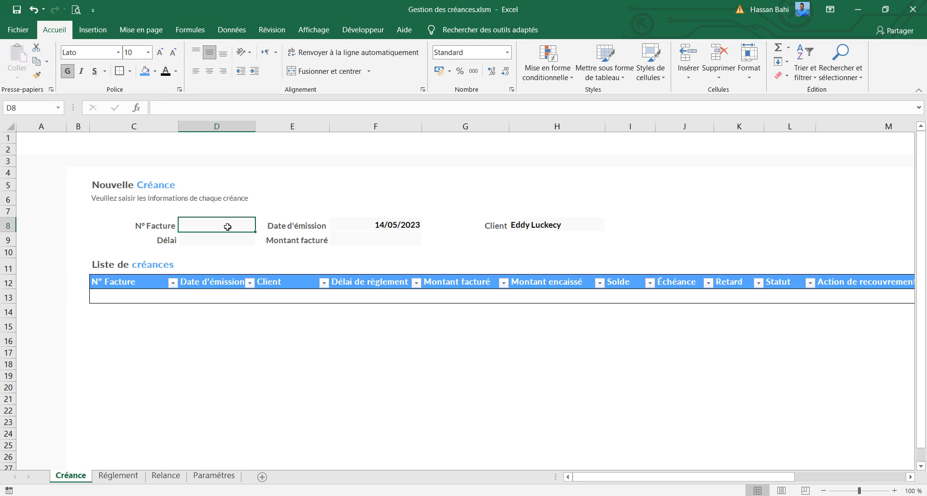
text(F)
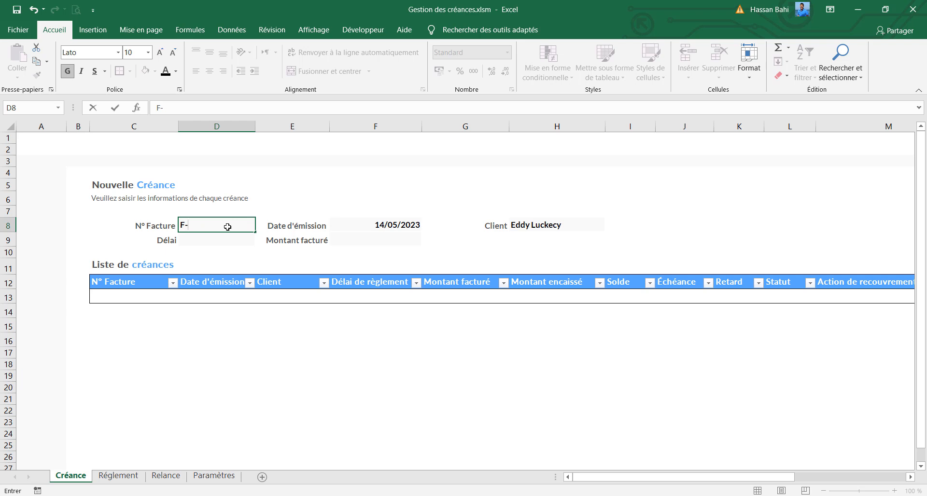
text(-001)
click(352, 226)
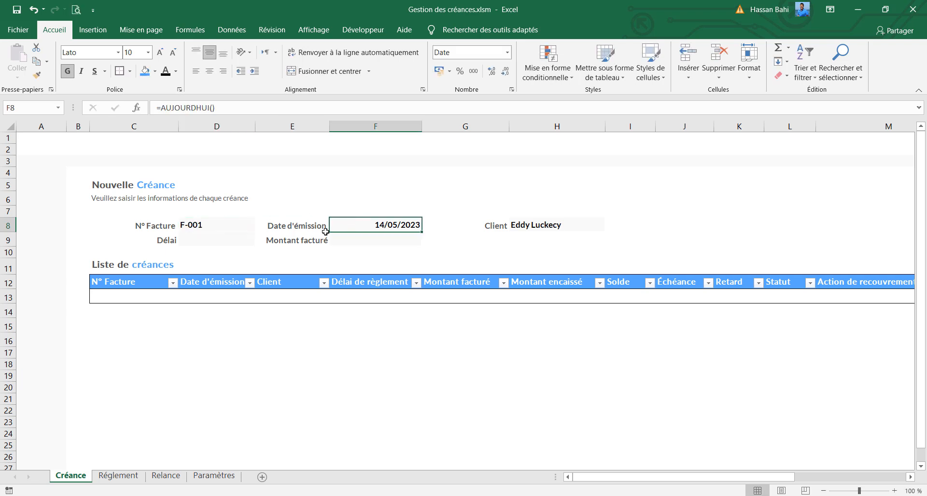
click(520, 220)
click(213, 242)
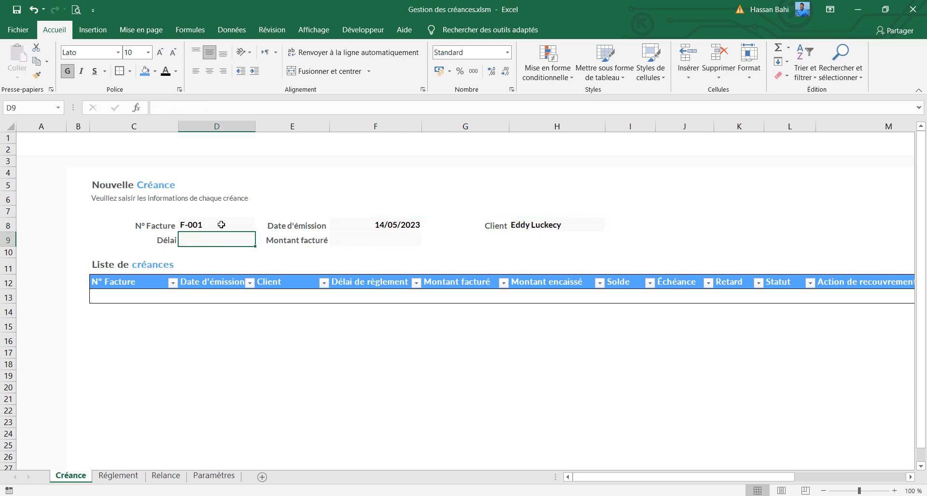
text(30)
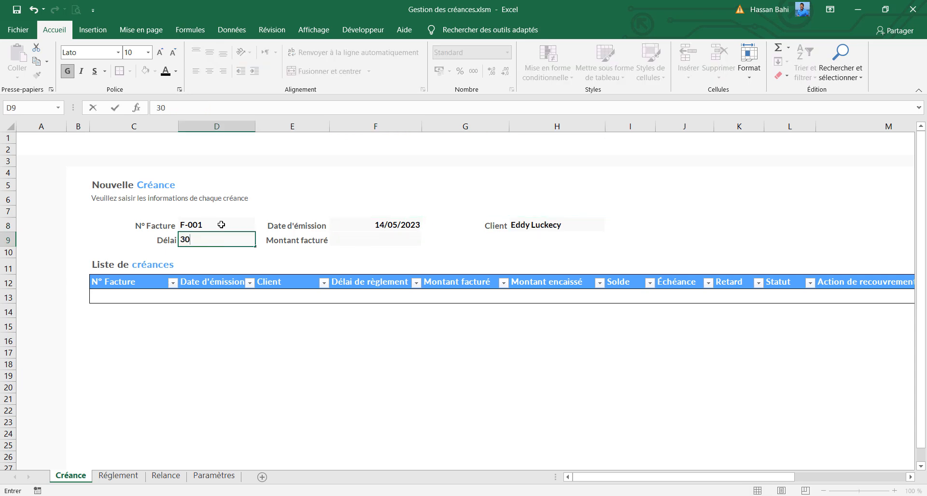
Enter 500 as the Montant facturé in F9 and apply the € Français (France) accounting format
click(379, 240)
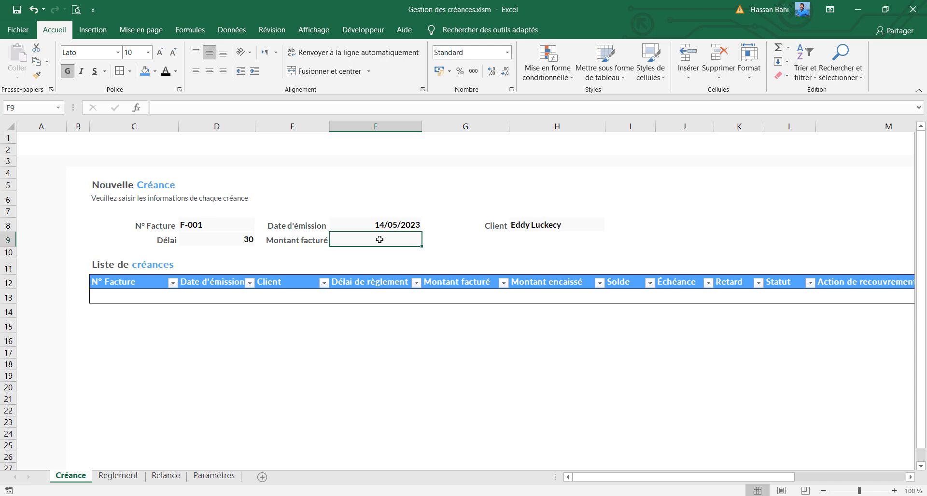
text(500)
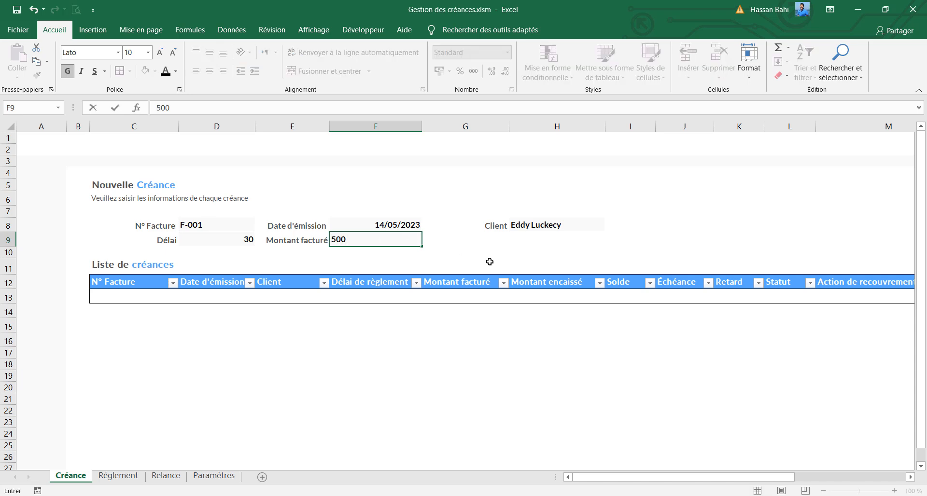
click(458, 243)
click(383, 240)
click(449, 73)
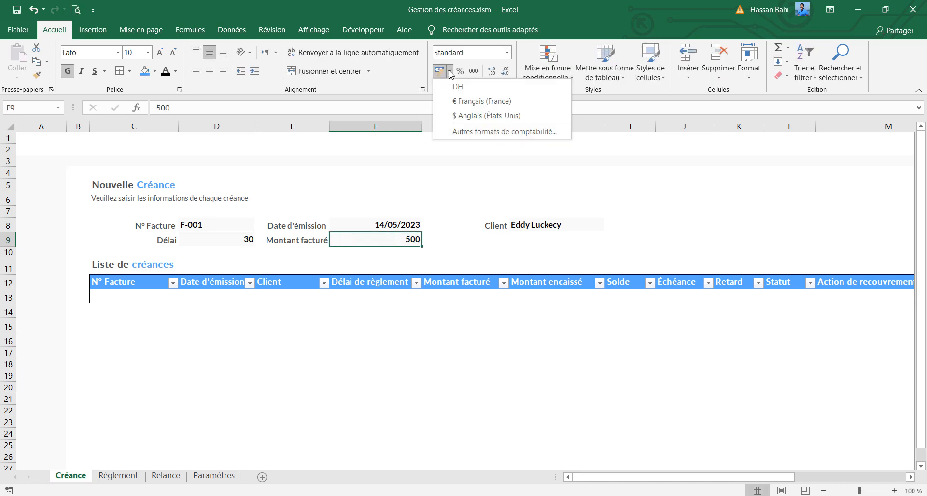
click(457, 95)
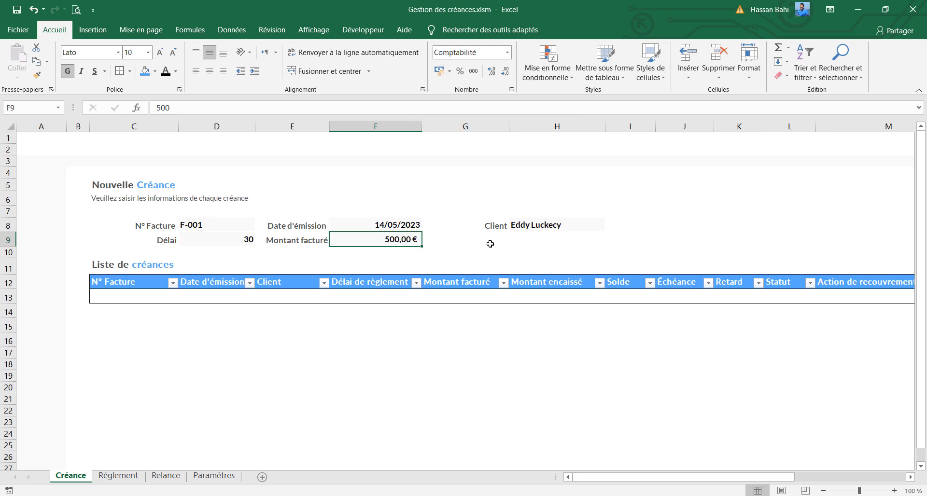
Change the font colour of the instruction line in C6 under the Nouvelle Créance title to black
click(145, 199)
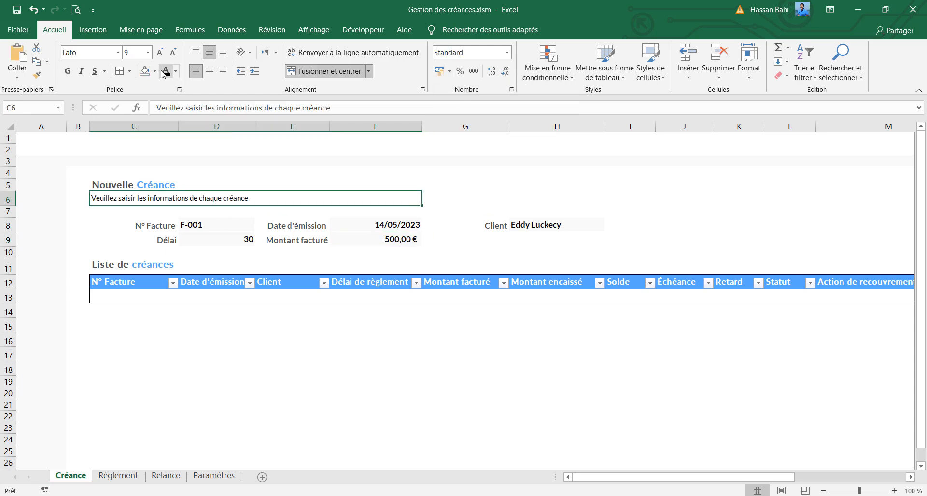
click(638, 216)
click(665, 222)
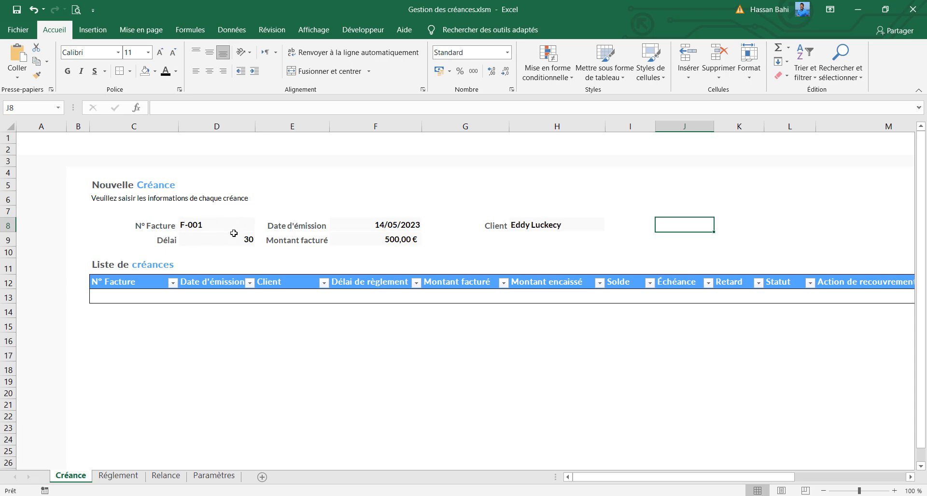
Draw a rounded rectangle about 3,26 cm wide and 0,83 cm high around cell J8, beside the Client field
click(108, 33)
click(150, 60)
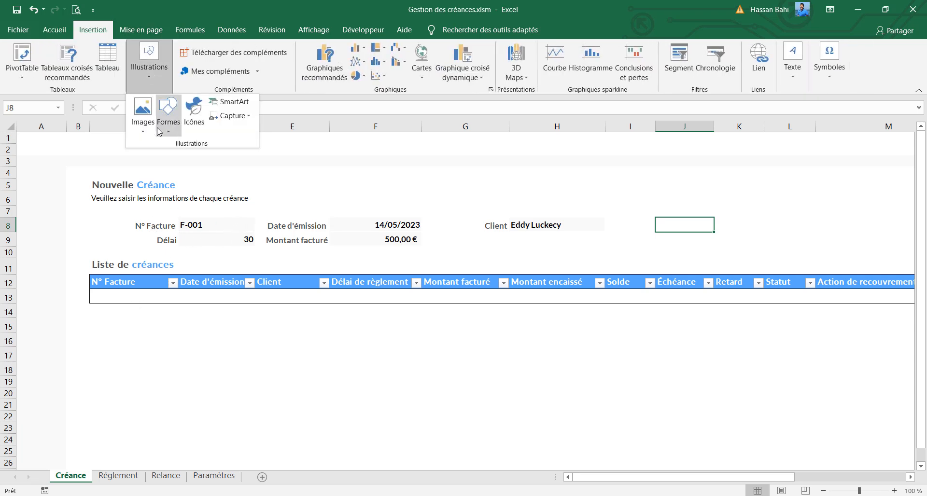
click(168, 114)
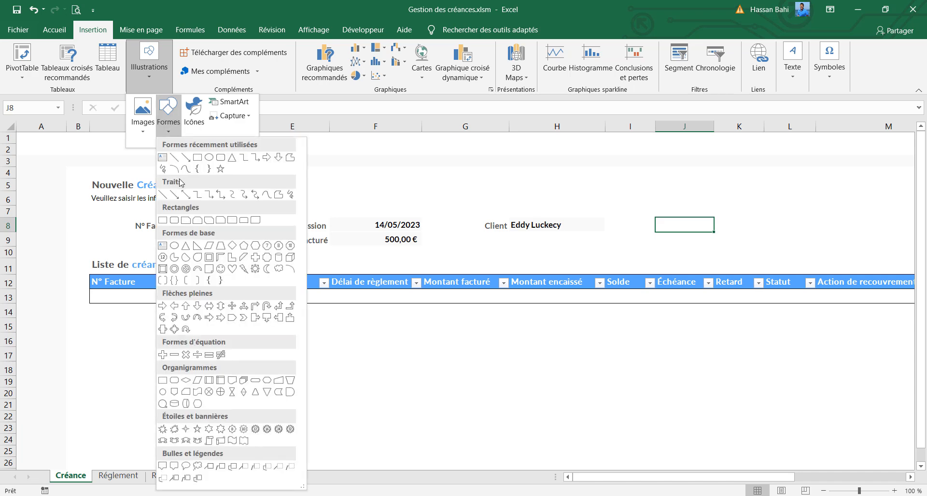
click(221, 158)
mouse_move(650, 217)
mouse_down()
mouse_move(739, 228)
mouse_move(725, 236)
mouse_up()
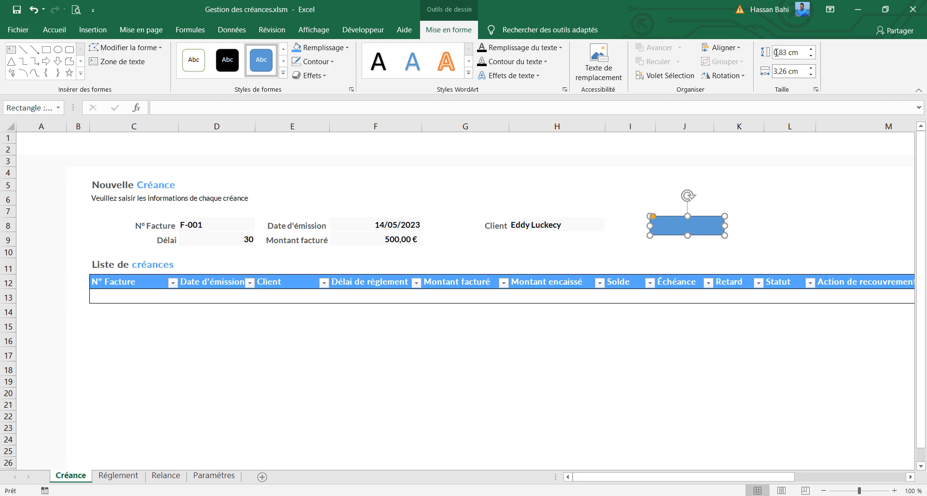
Resize the rounded rectangle to 0,7 cm high by 2,1 cm wide and place a duplicate directly below it
click(805, 51)
text(0,7)
key(Return)
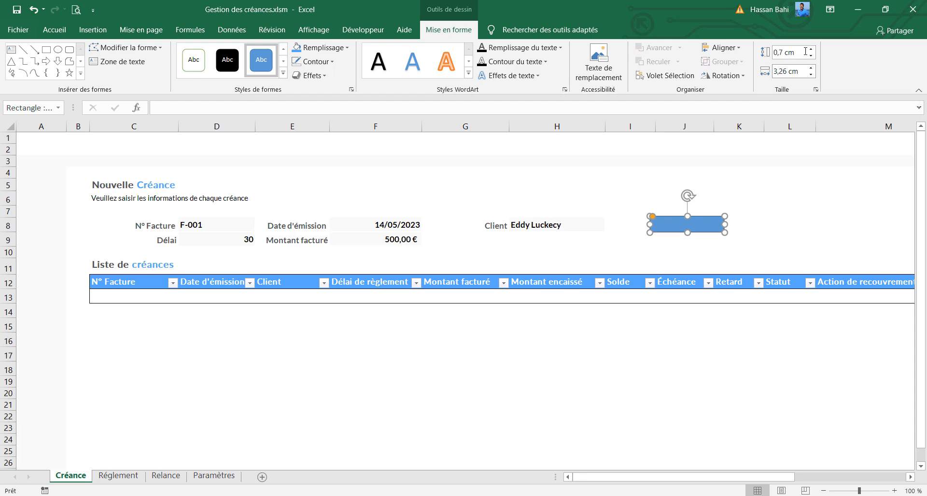
click(799, 71)
text(2,1)
key(Return)
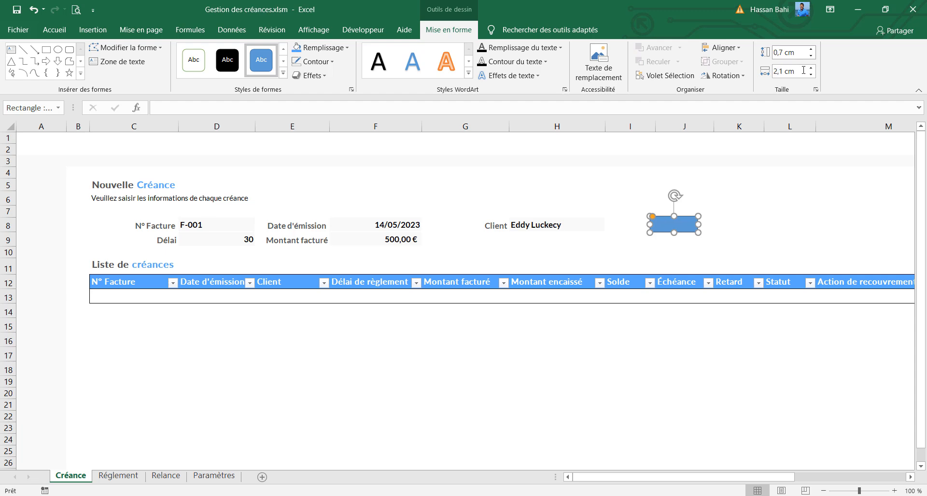
key(ctrl+d)
drag(690, 241, 683, 253)
Give the upper rectangle the recently used off-white fill and a light grey outline
click(675, 225)
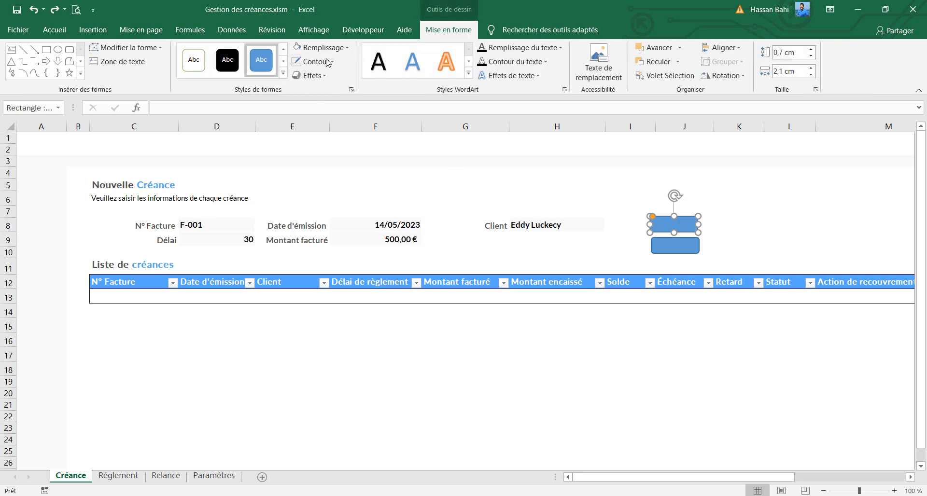
click(329, 52)
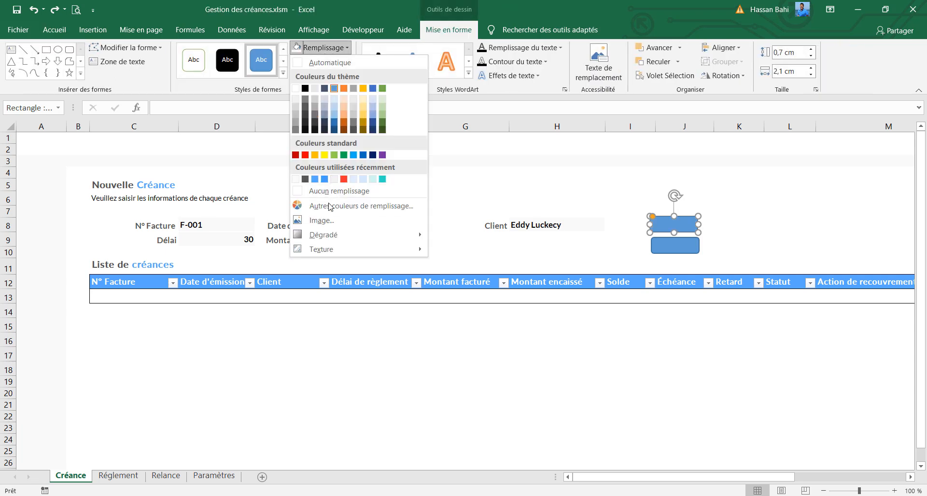
click(301, 190)
click(314, 62)
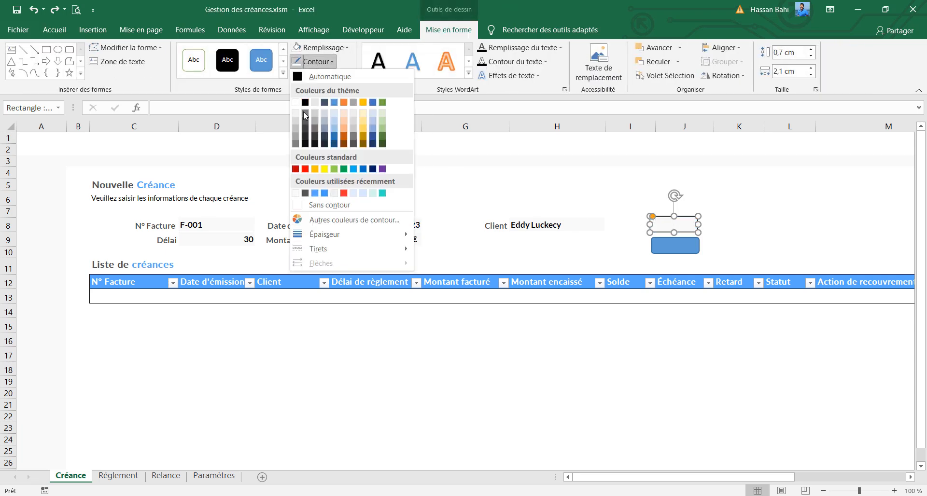
click(295, 120)
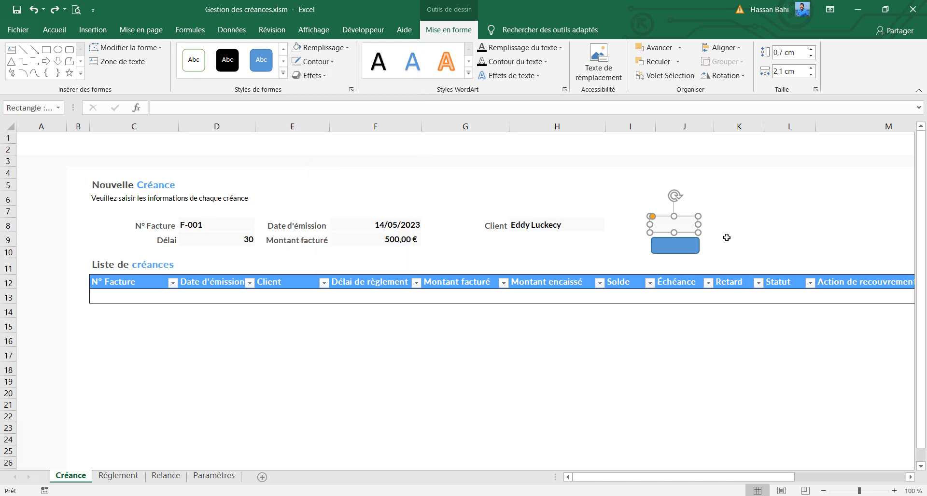
click(727, 226)
Fill the lower rectangle with the light blue of the table header and remove its outline
click(695, 247)
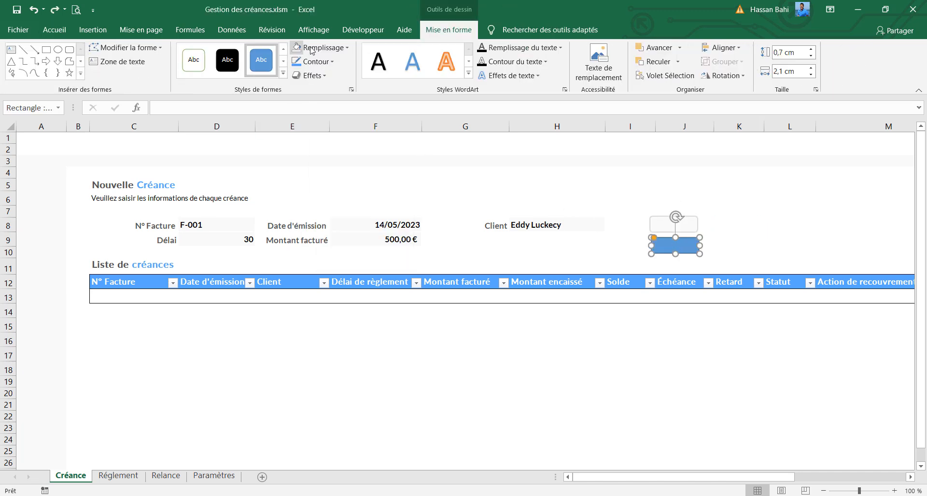
click(320, 48)
click(295, 179)
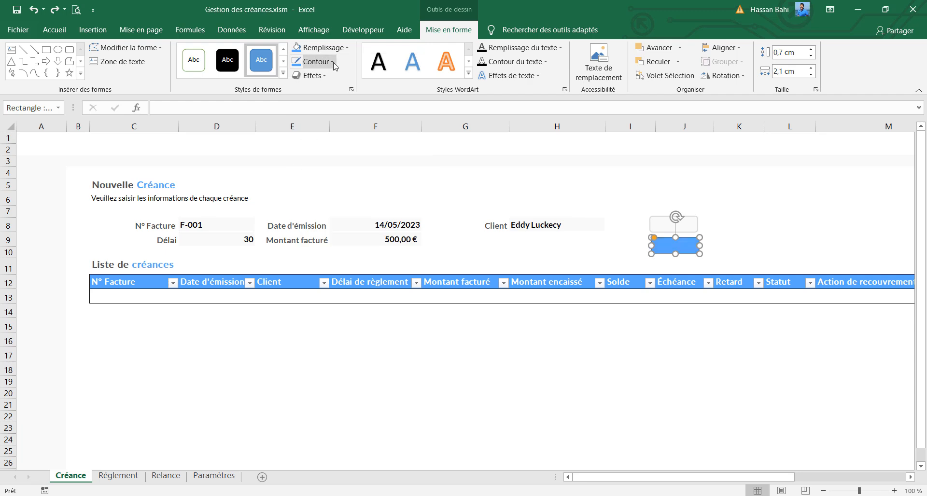
click(314, 61)
click(330, 204)
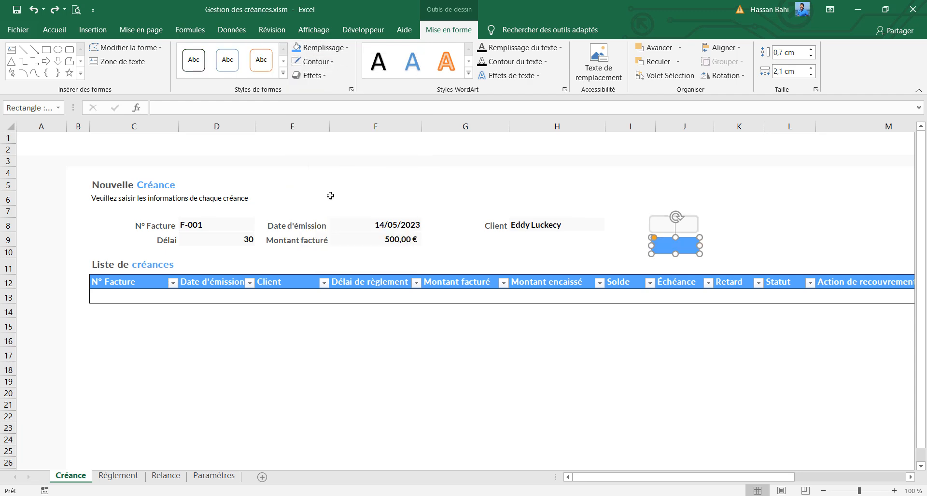
Add a glow to the lower rectangle in the same light blue, 3 pt in size with 60 % transparency
click(311, 77)
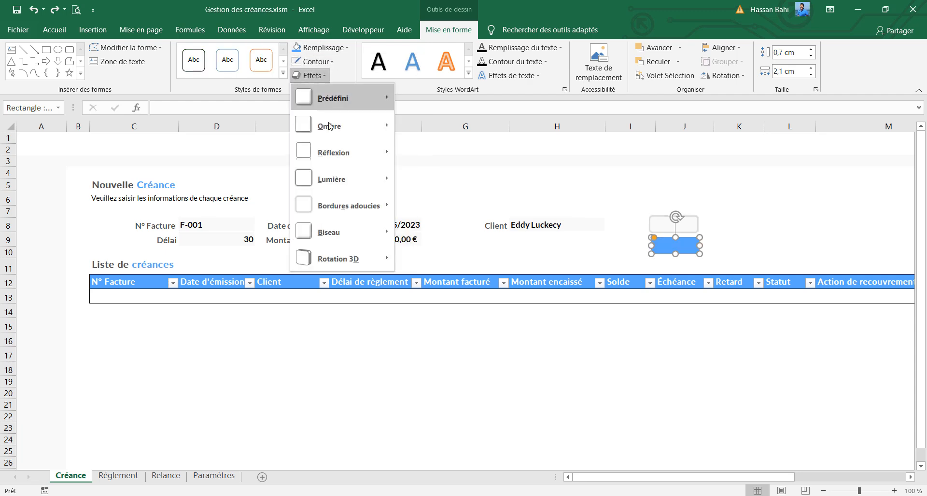
mouse_move(356, 182)
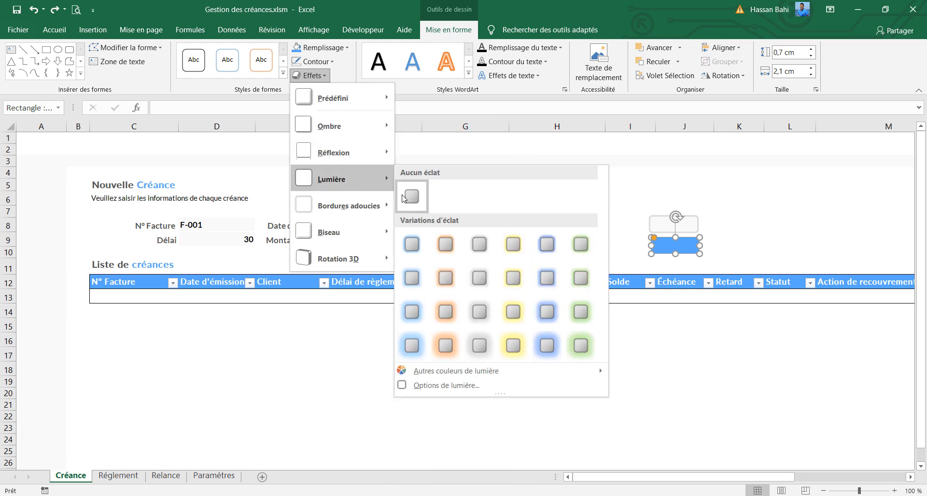
click(495, 385)
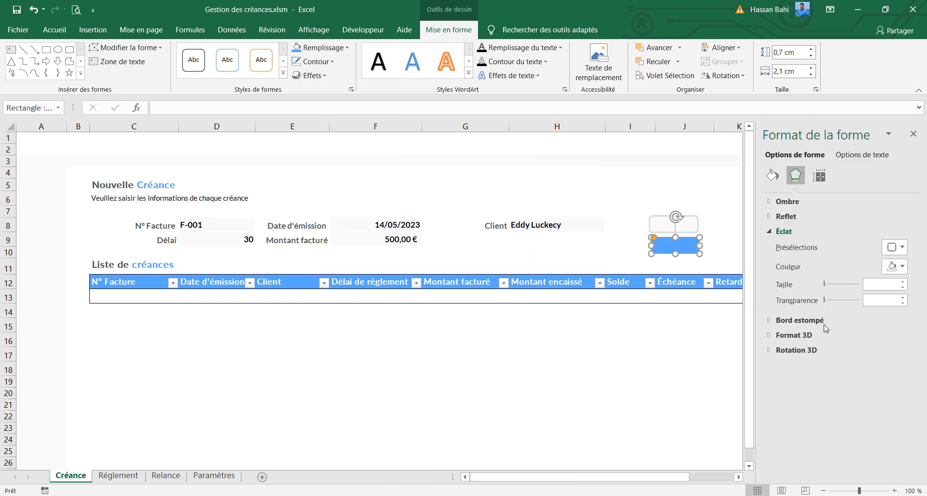
click(901, 267)
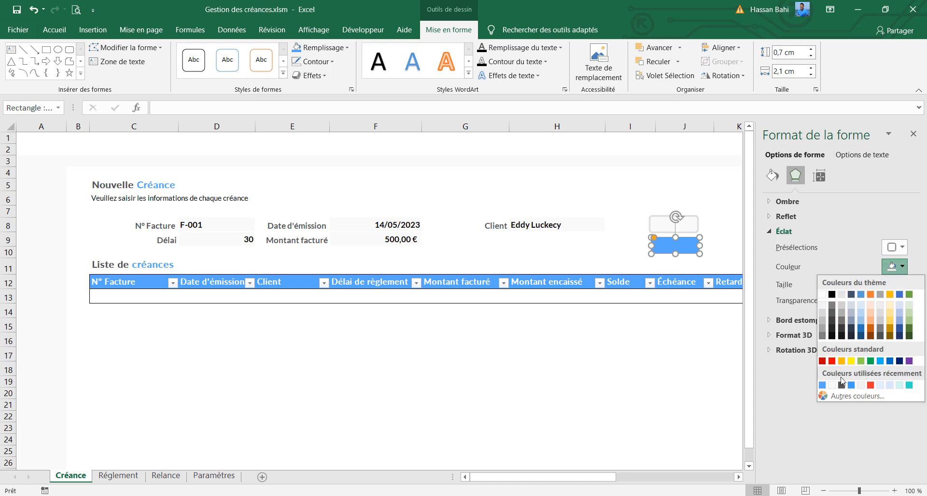
click(822, 386)
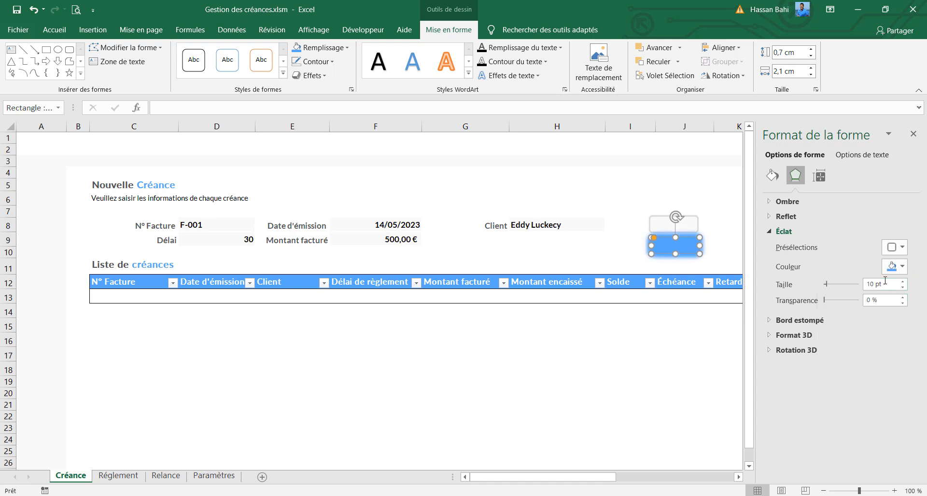
drag(886, 281, 851, 289)
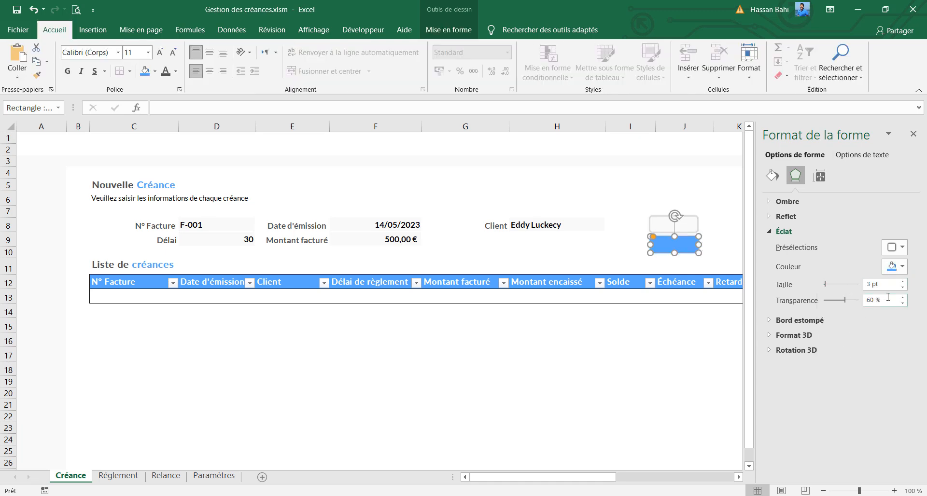
drag(888, 297, 849, 301)
Set the upper rectangle's glow colour to light grey and close the shape formatting options
click(694, 228)
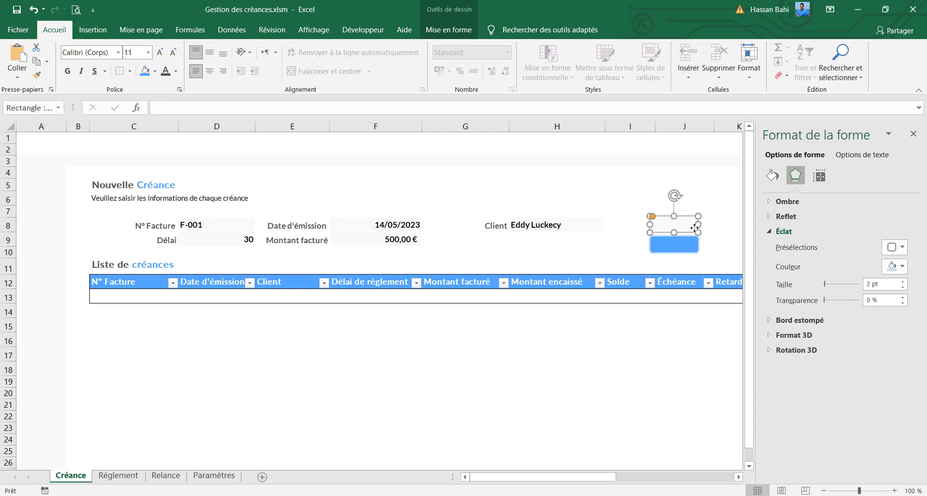
click(904, 268)
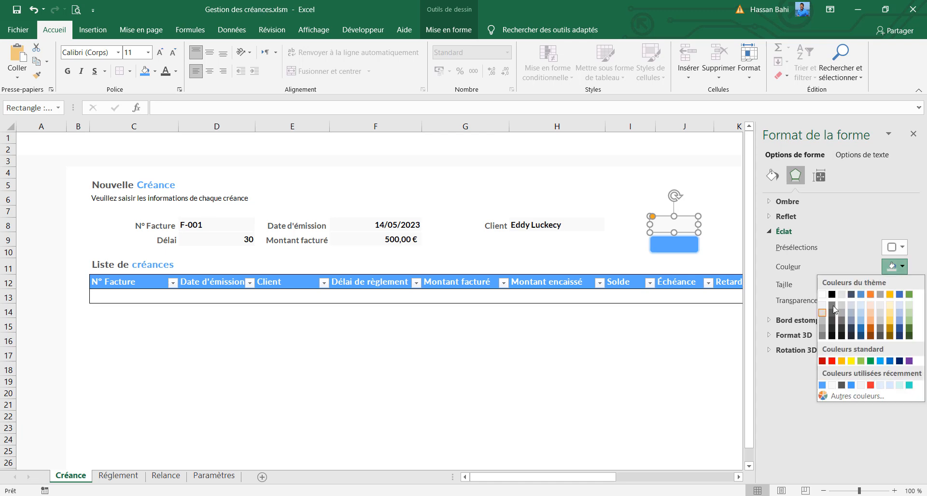
click(824, 309)
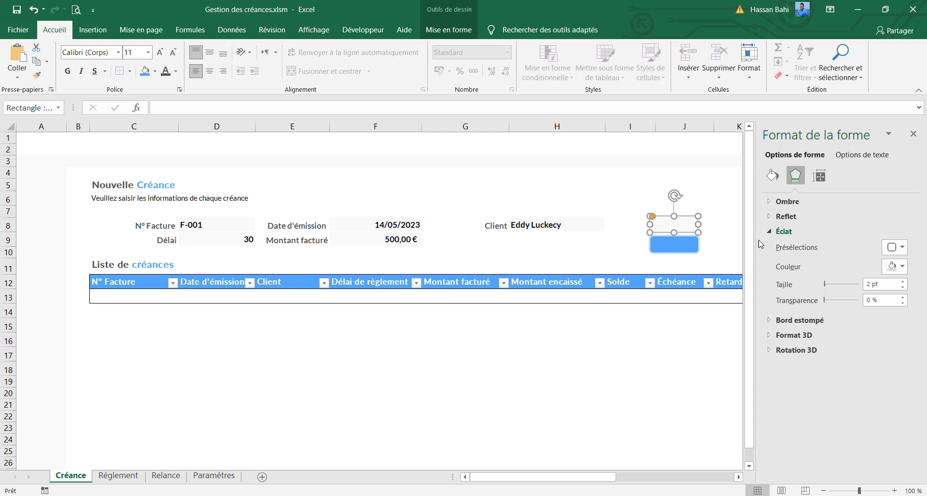
click(724, 237)
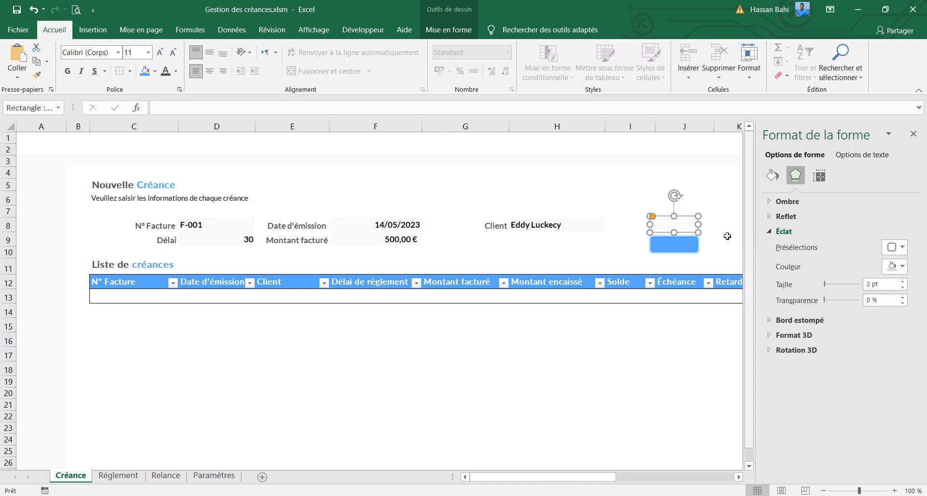
click(913, 134)
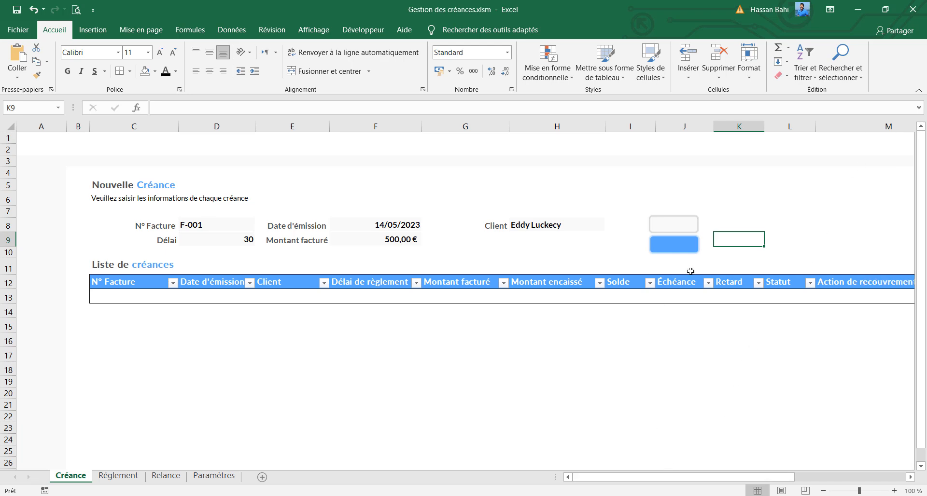
Move the blue rectangle slightly down to widen the gap beneath the off-white one
click(674, 227)
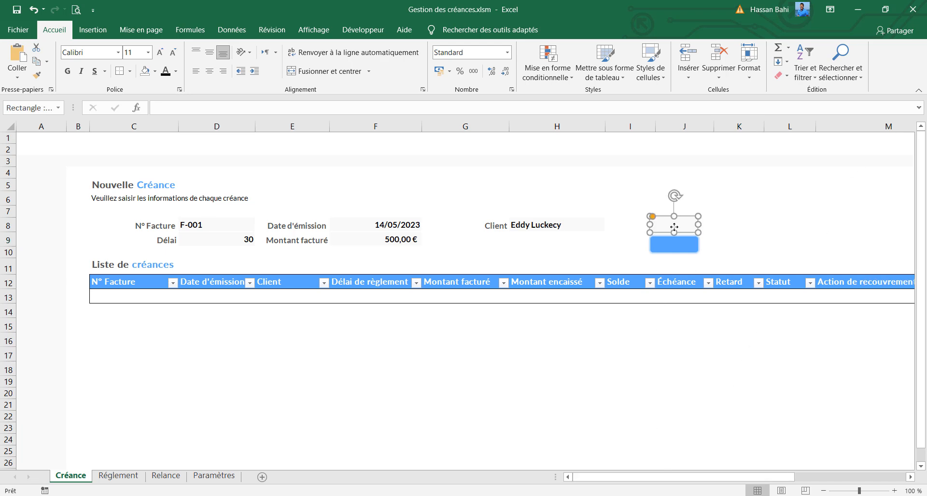
click(679, 252)
drag(678, 253, 678, 253)
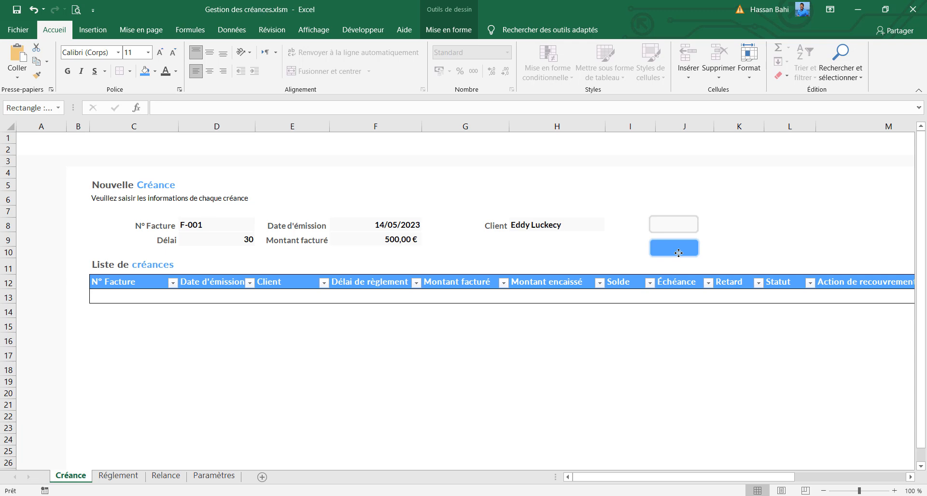
Add the text Ajouter to the blue rectangle
click(684, 224)
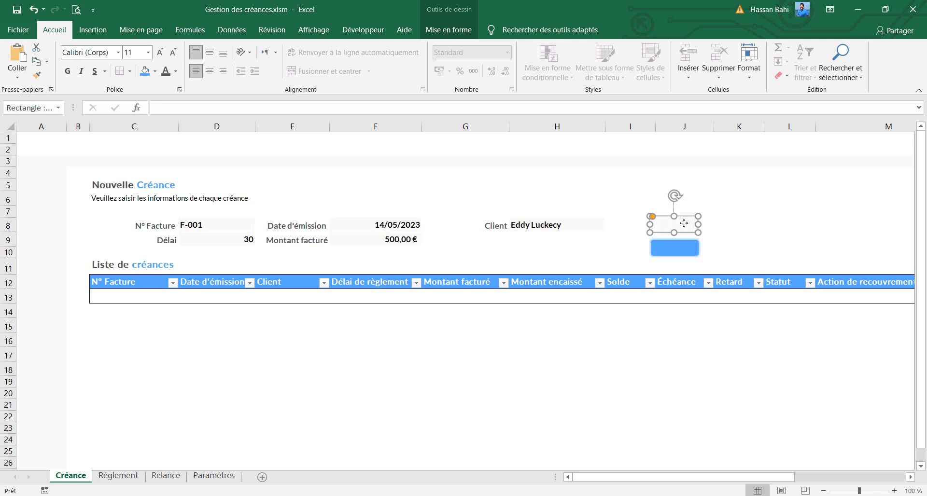
right_click(684, 223)
click(730, 294)
click(691, 251)
right_click(690, 253)
click(680, 252)
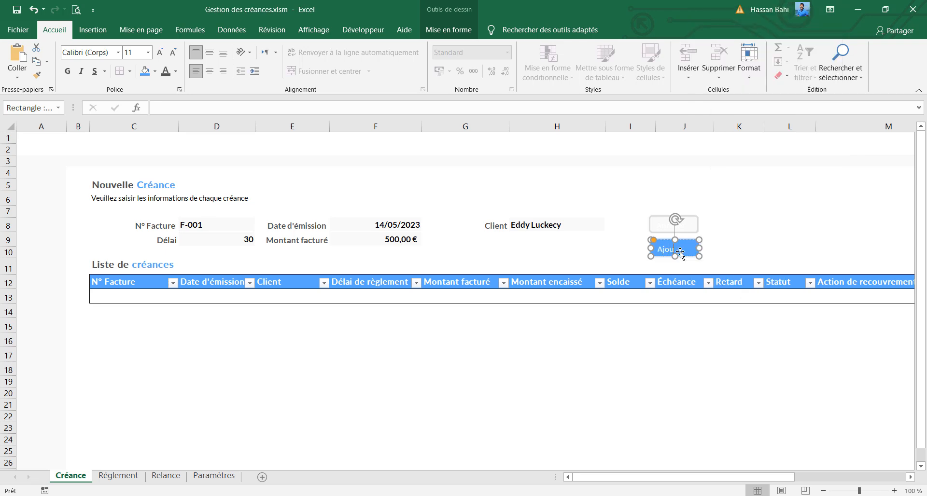
click(720, 221)
Label the off-white rectangle Annuler in bold, dark grey text
click(687, 228)
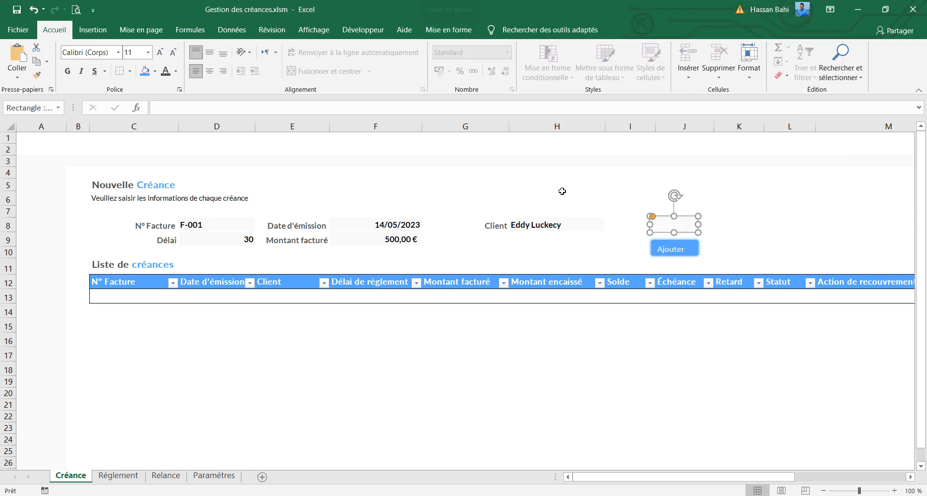
click(165, 71)
click(176, 71)
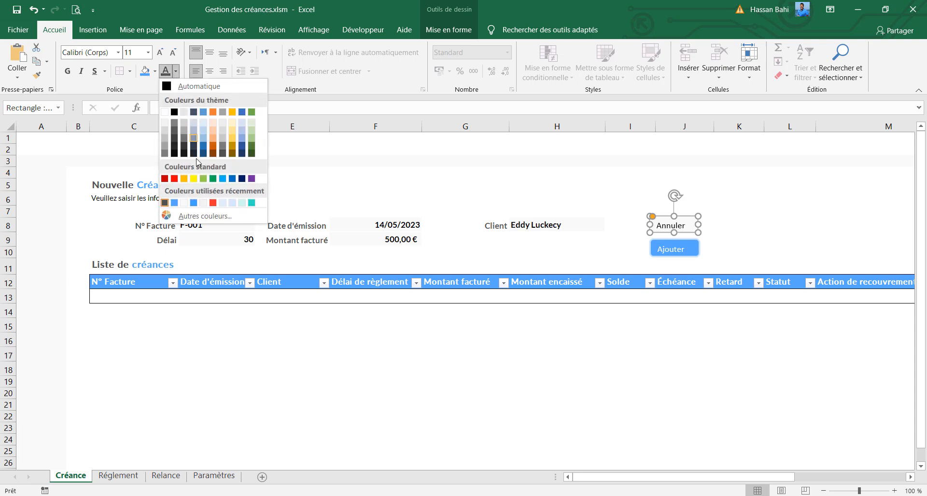
click(68, 73)
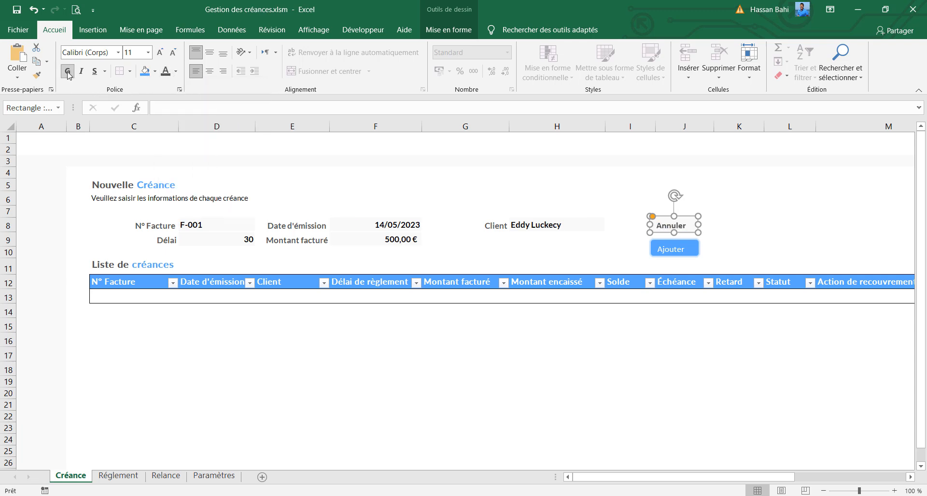
Set the Annuler label to Lato size 10 and centre it horizontally and vertically in its rectangle
click(160, 52)
click(150, 54)
click(151, 56)
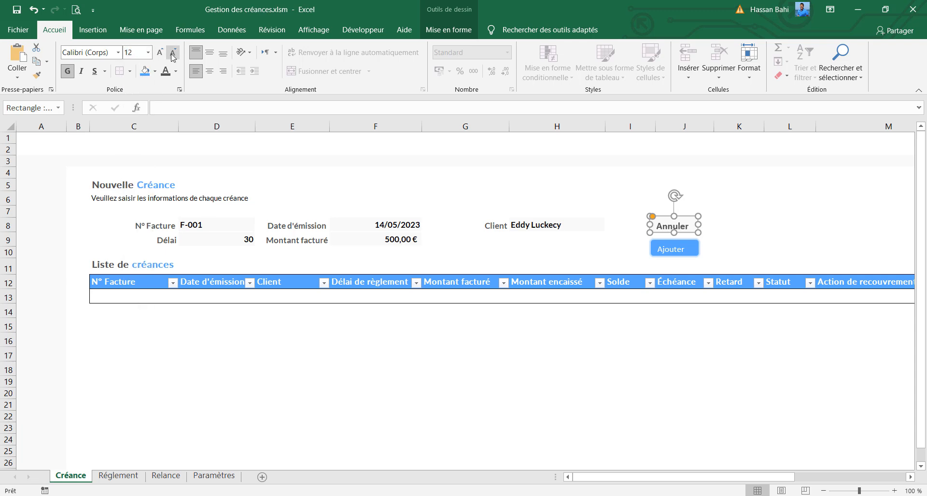
click(172, 53)
click(173, 53)
click(80, 54)
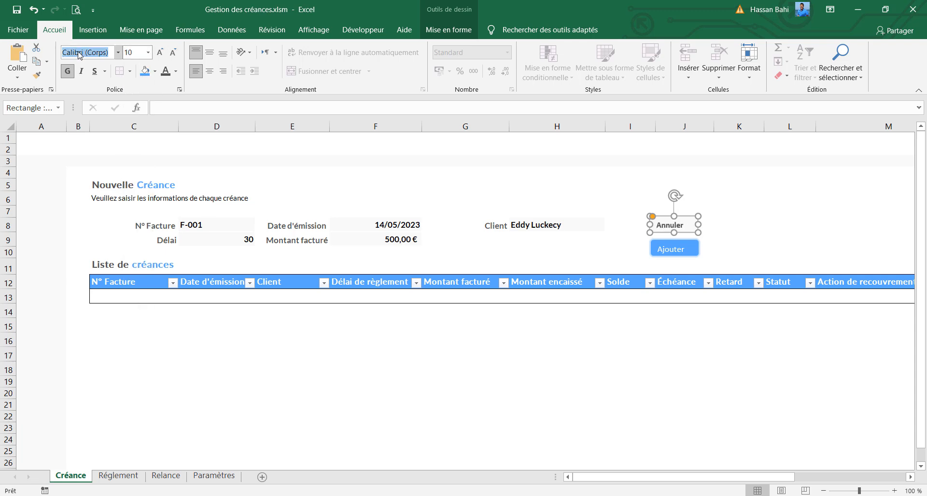
text(Lato)
key(Return)
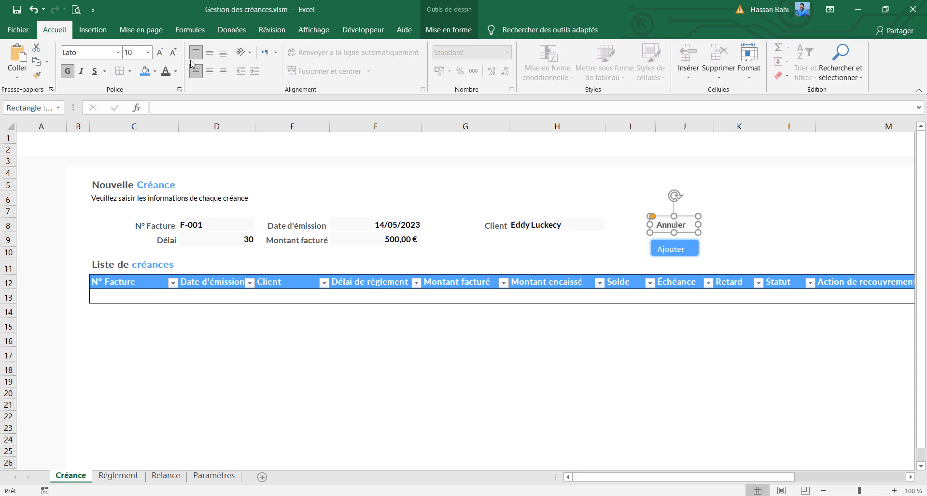
click(211, 71)
click(211, 52)
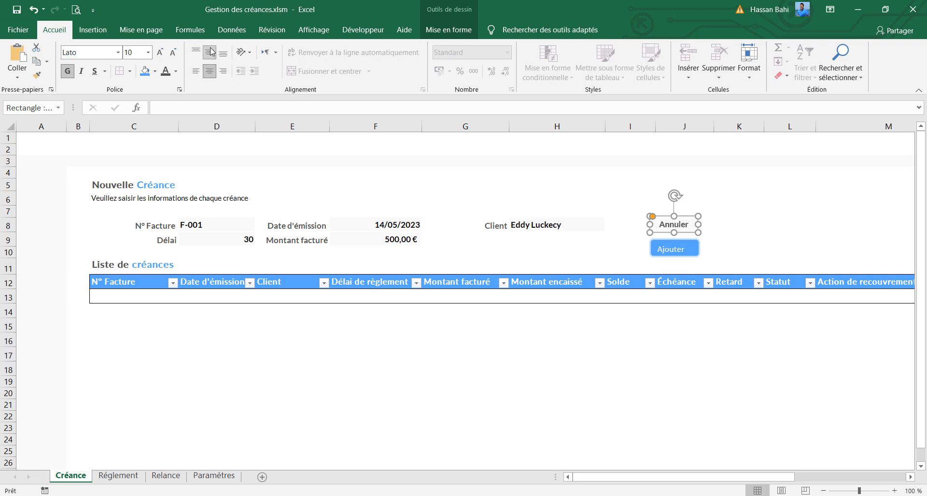
Set the Ajouter label on the blue rectangle to white Lato text at size 10
click(689, 249)
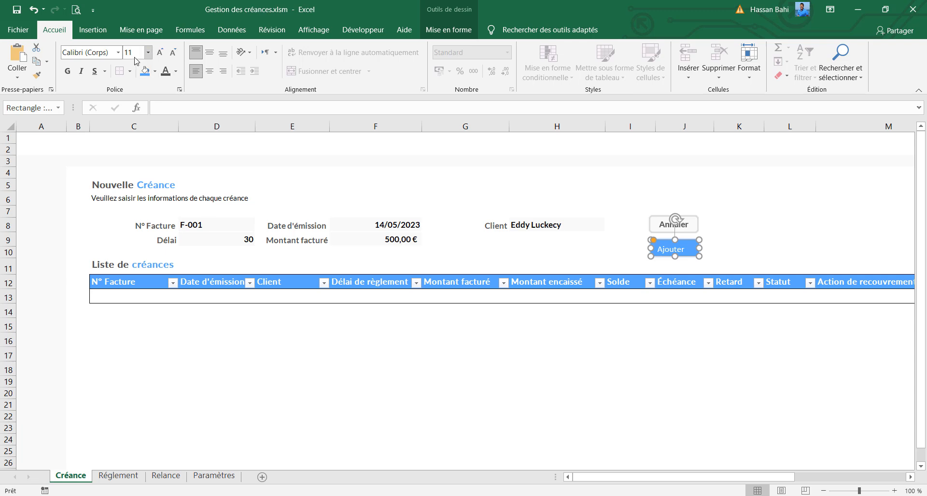
key(Return)
click(176, 71)
click(165, 112)
click(110, 52)
text(Lato)
key(Return)
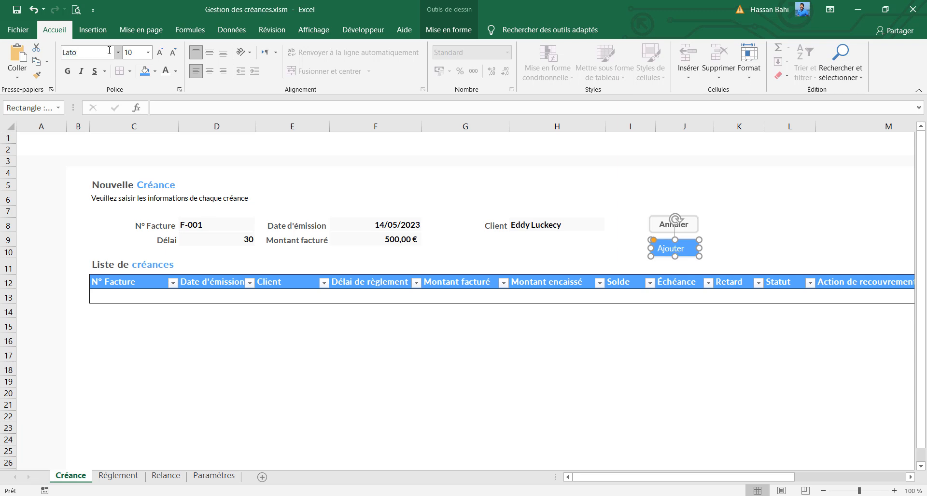
Make the Ajouter label bold and centre it horizontally and vertically in its rectangle
click(69, 72)
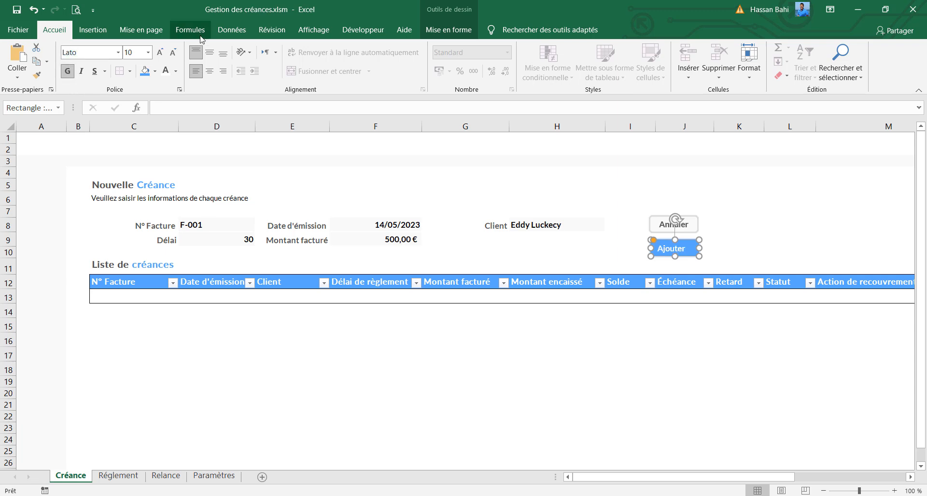
click(209, 71)
click(209, 53)
click(721, 223)
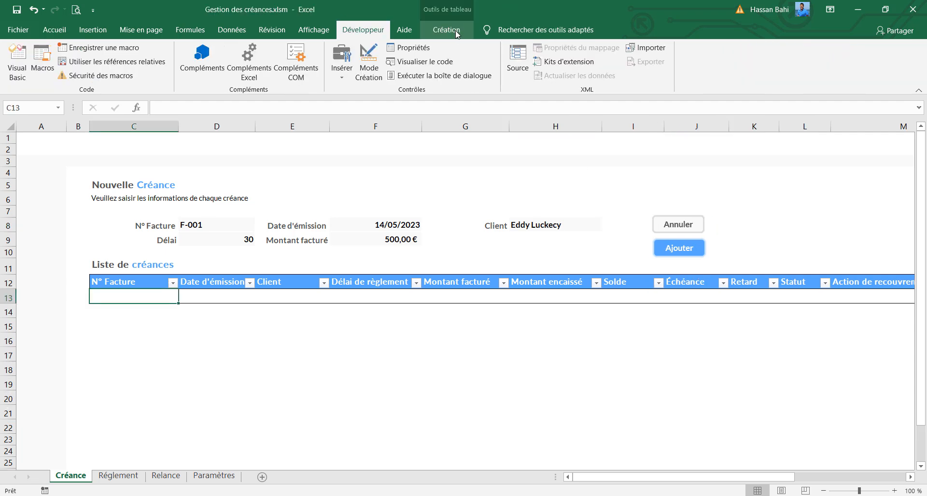
Rename the table under Liste de créances to listeCreances
click(446, 30)
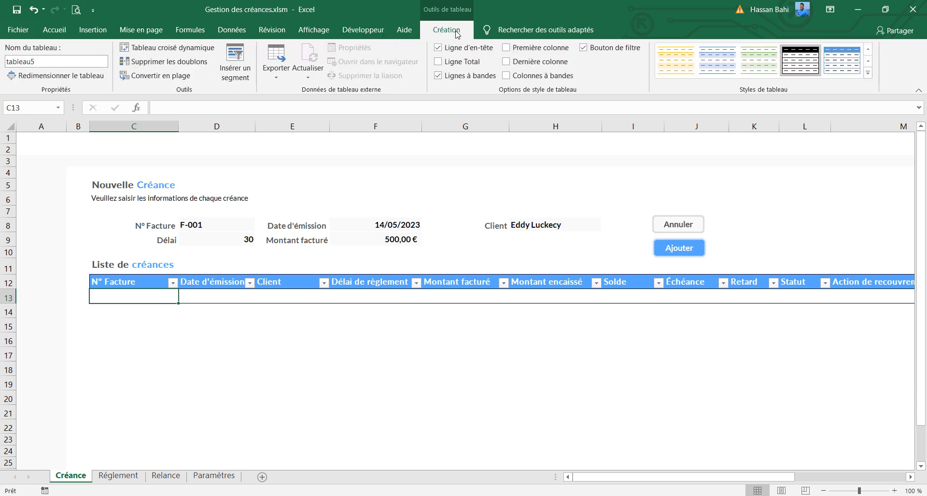
click(101, 63)
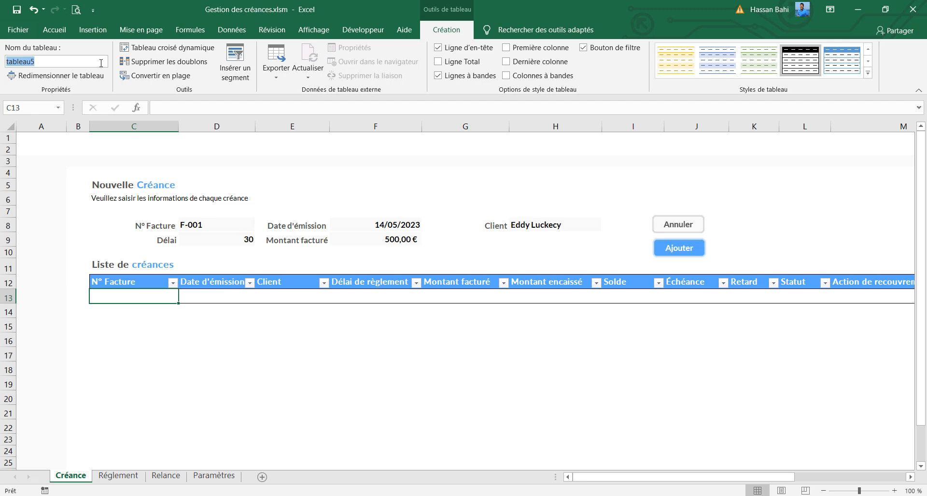
text(listeCreances)
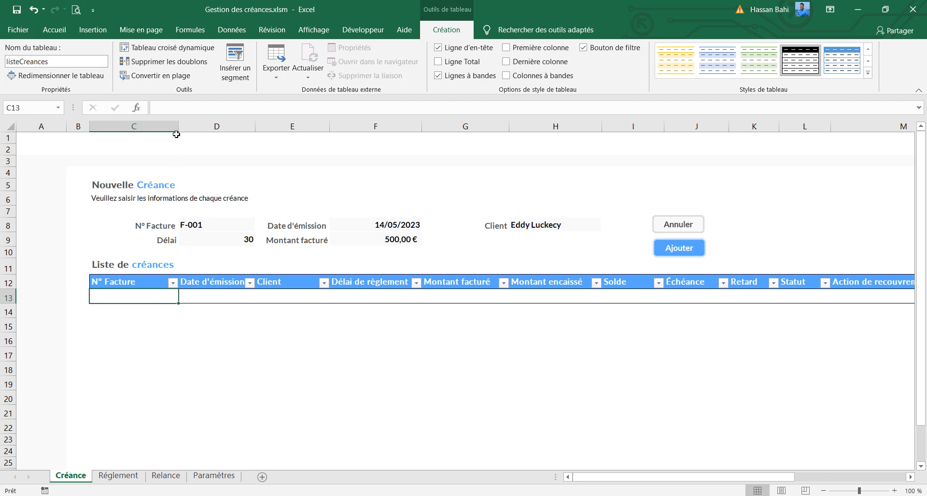
Start recording a macro stored in this workbook, giving it a name that begins with ajoutCr
click(363, 30)
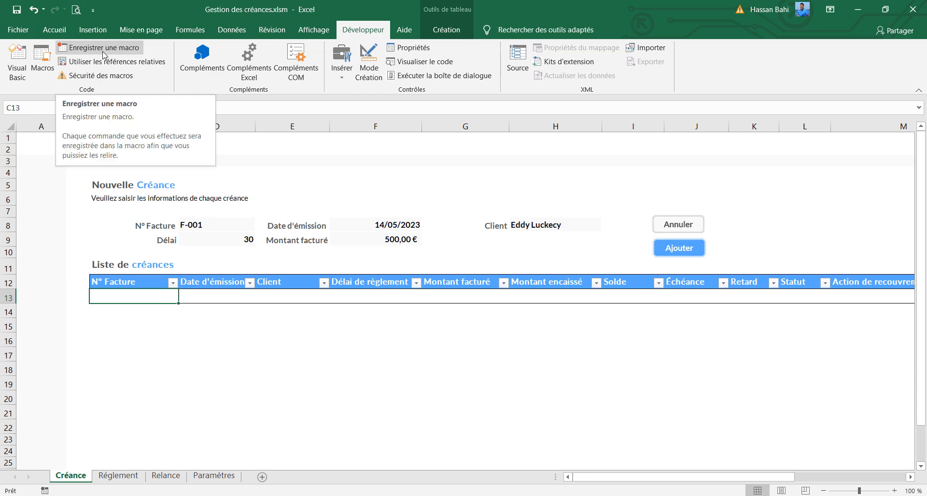
click(387, 242)
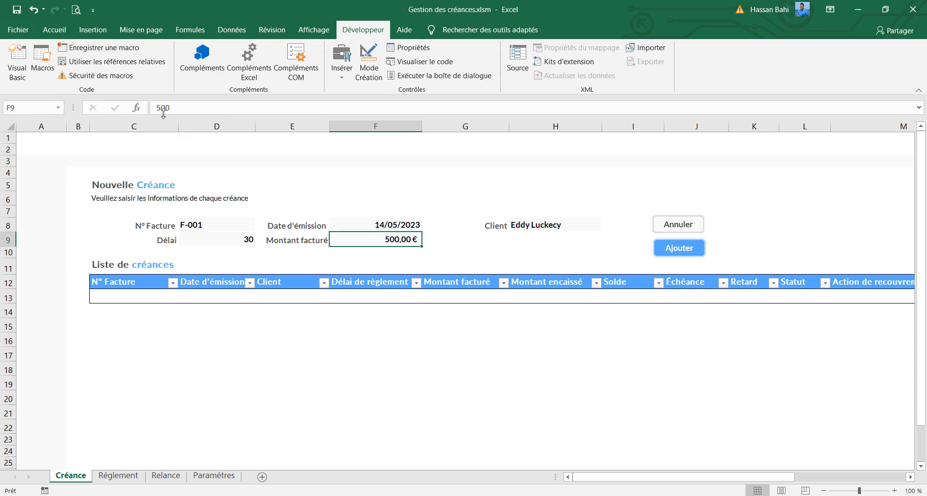
click(124, 48)
text(ajoutCreance)
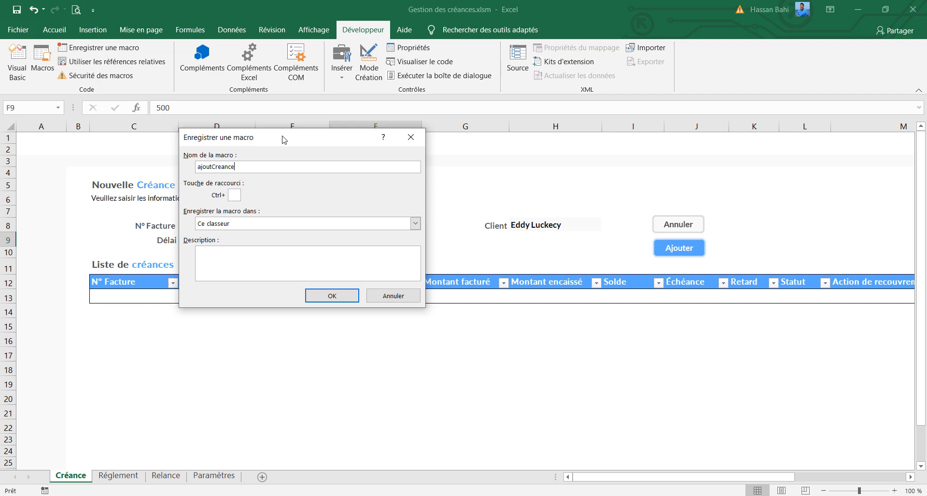
key(Return)
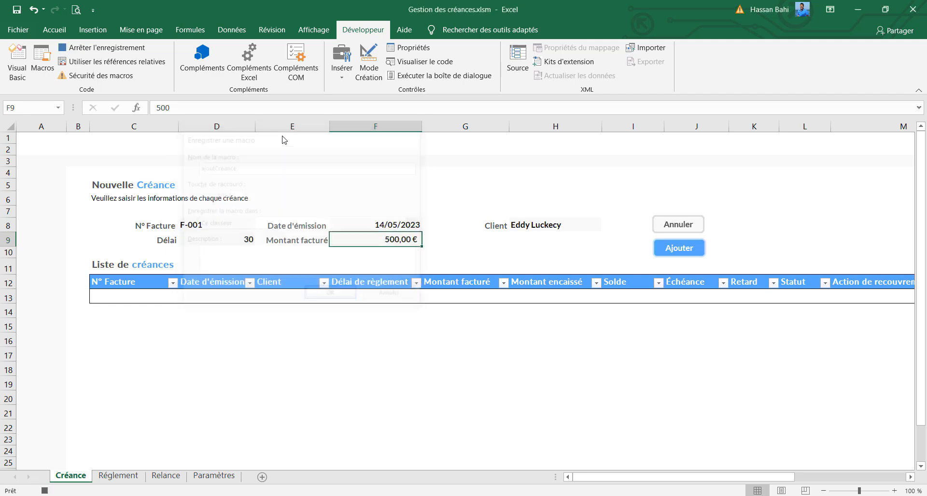
Insert a new row at row 13, directly beneath the headers of the créances list
click(8, 298)
right_click(7, 298)
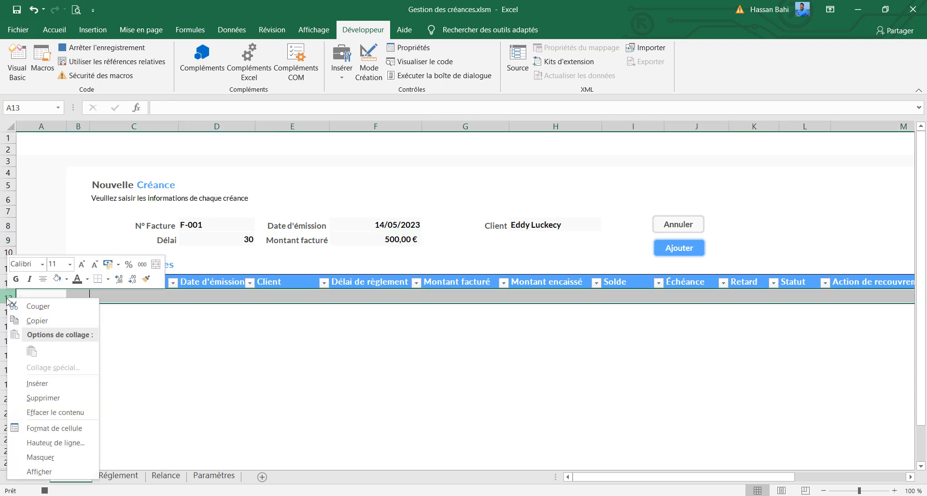
click(42, 384)
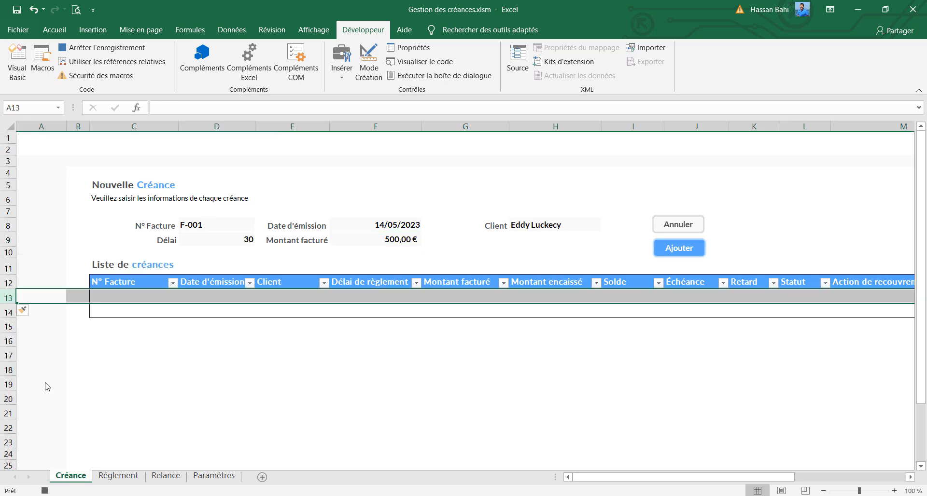
Copy the form's N° Facture entry into C13 of the list, pasted as values only
click(201, 227)
key(ctrl+c)
click(147, 293)
key(ctrl+v)
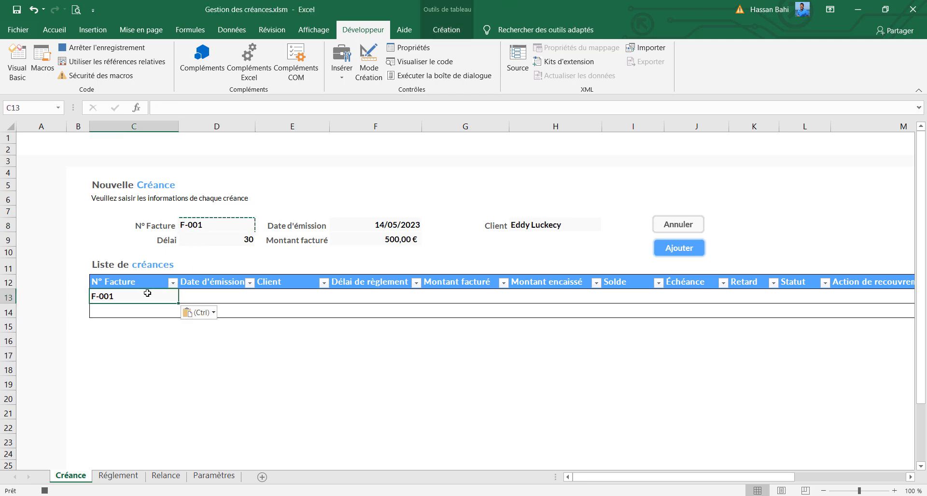
click(197, 314)
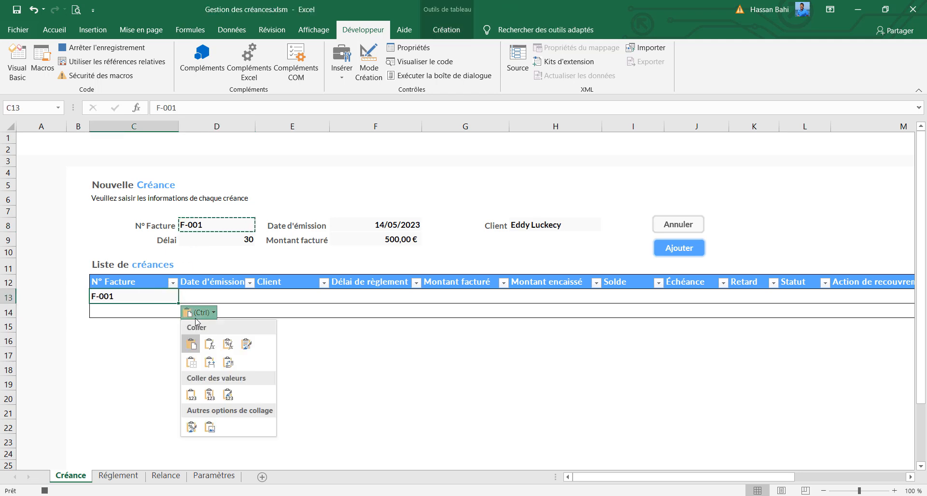
click(193, 397)
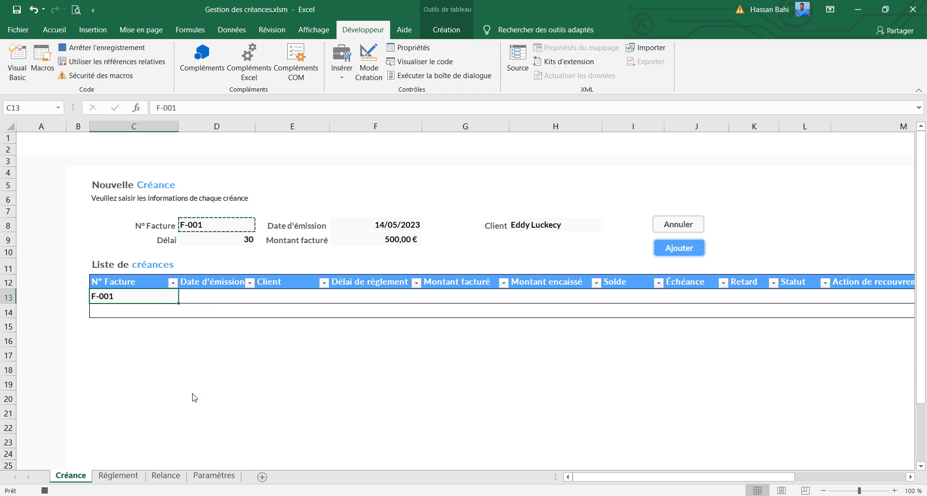
Copy the form's Date d'émission into D13 as values only and apply the Date courte format
click(371, 219)
key(ctrl+c)
click(230, 296)
key(ctrl+v)
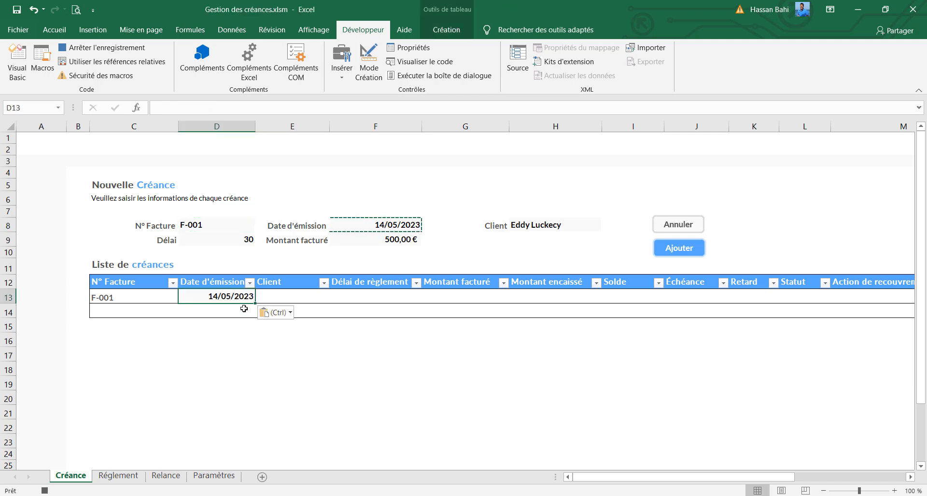
click(265, 313)
click(268, 395)
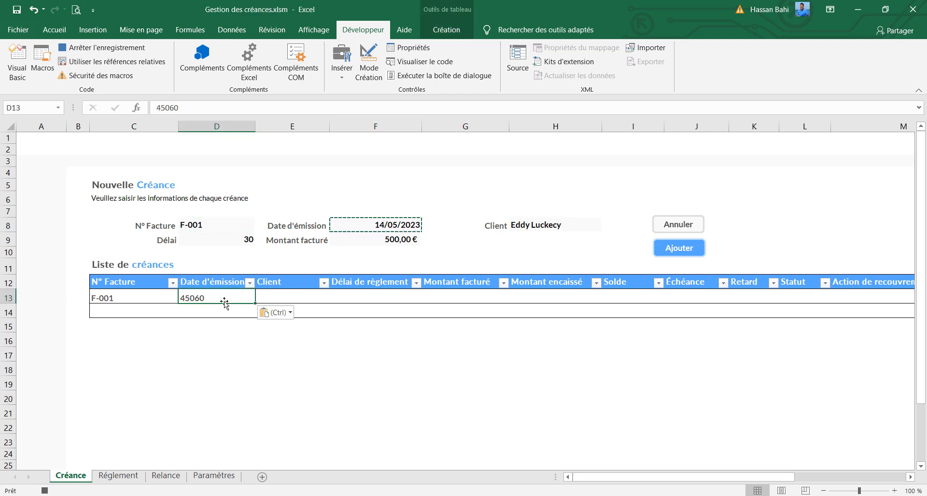
click(47, 30)
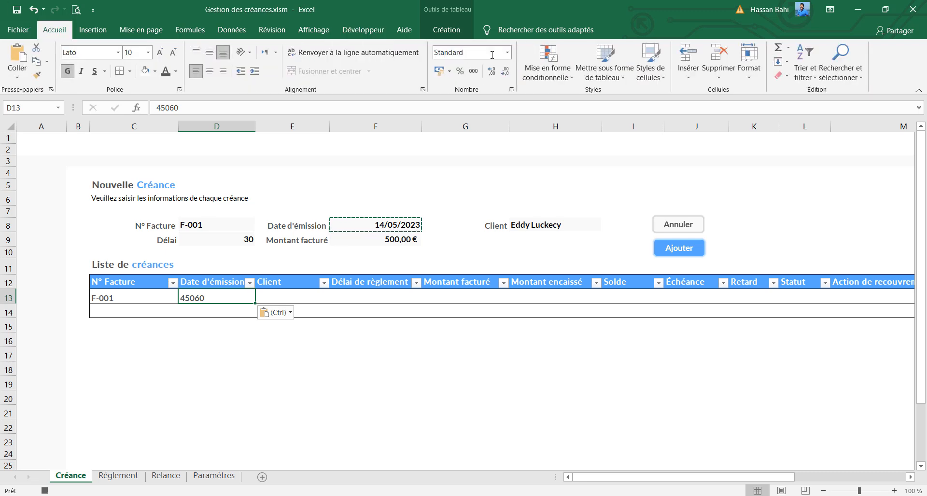
click(508, 55)
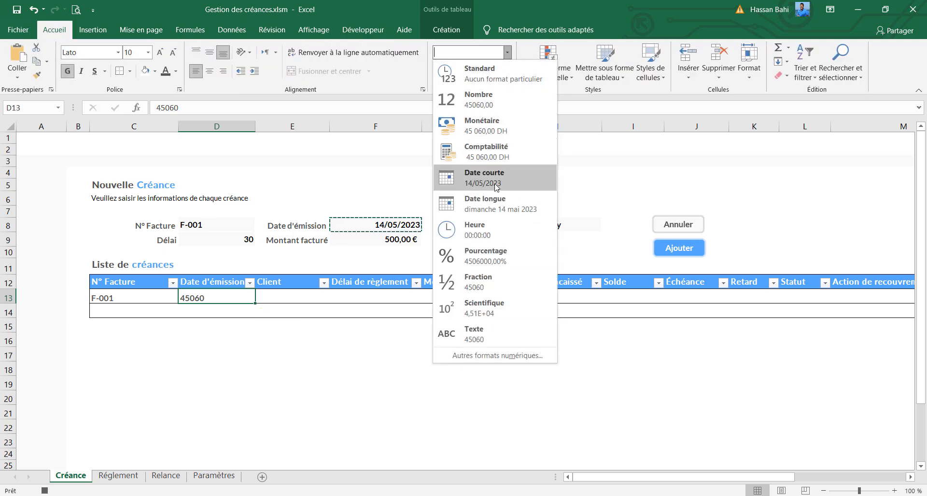
click(496, 187)
Copy the form's Client entry into the Client column at E13
click(534, 227)
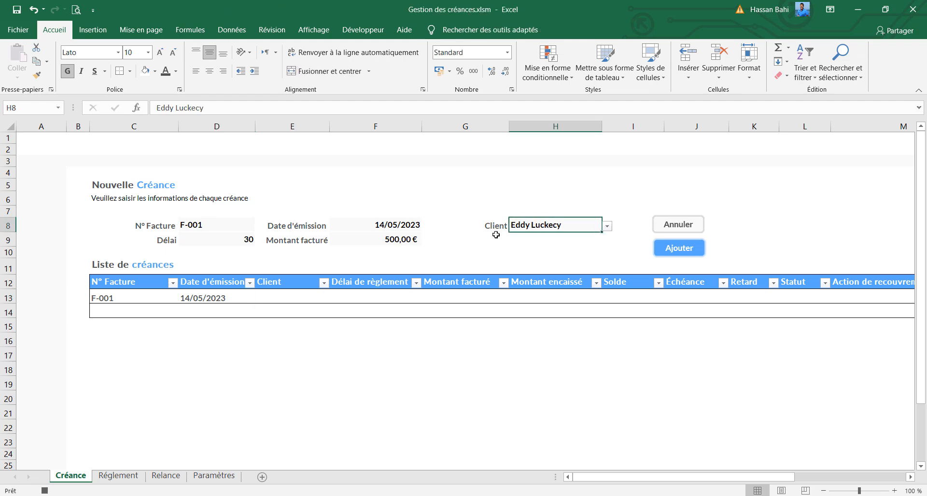
key(ctrl+c)
click(292, 298)
key(ctrl+v)
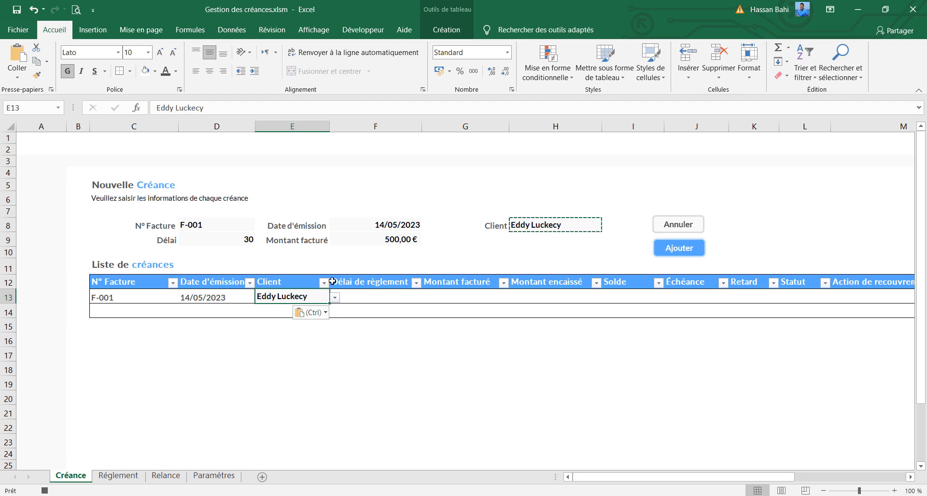
Copy the form's Délai into F13 and its Montant facturé into G13 of the list
click(233, 242)
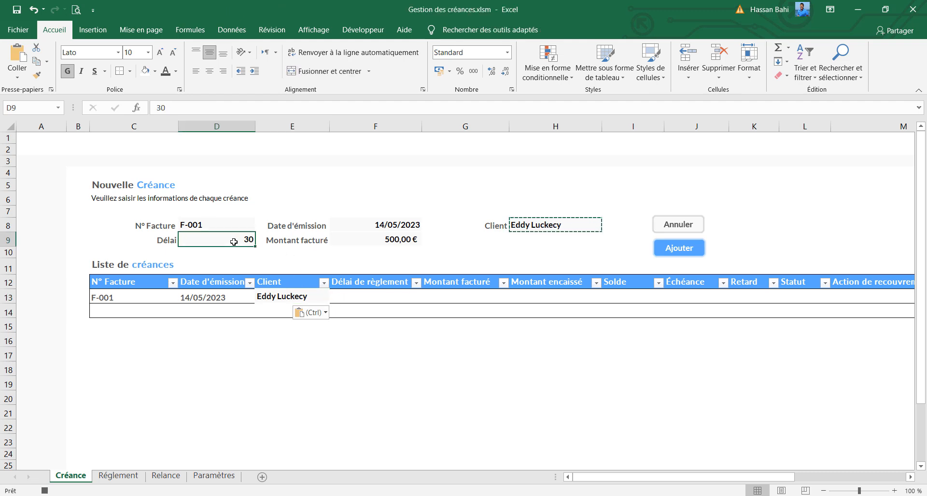
key(ctrl+c)
click(389, 296)
key(ctrl+v)
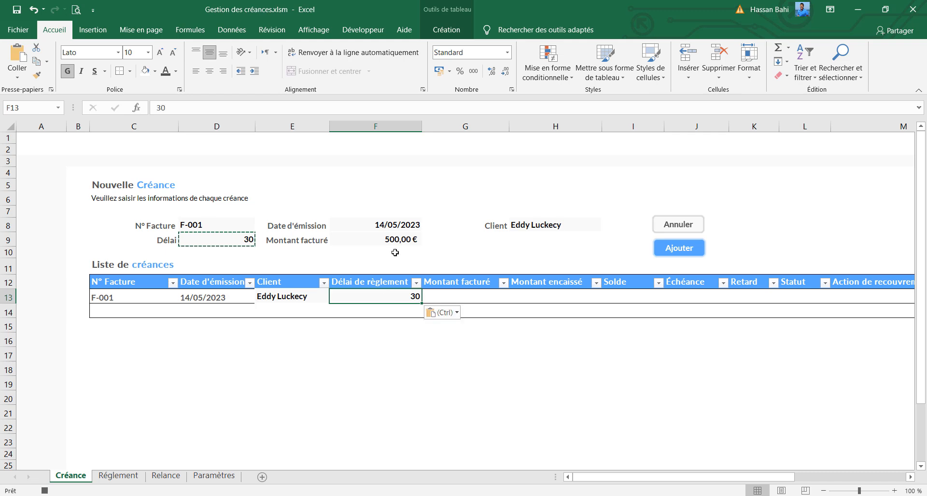
click(394, 239)
key(ctrl+c)
click(483, 298)
key(ctrl+v)
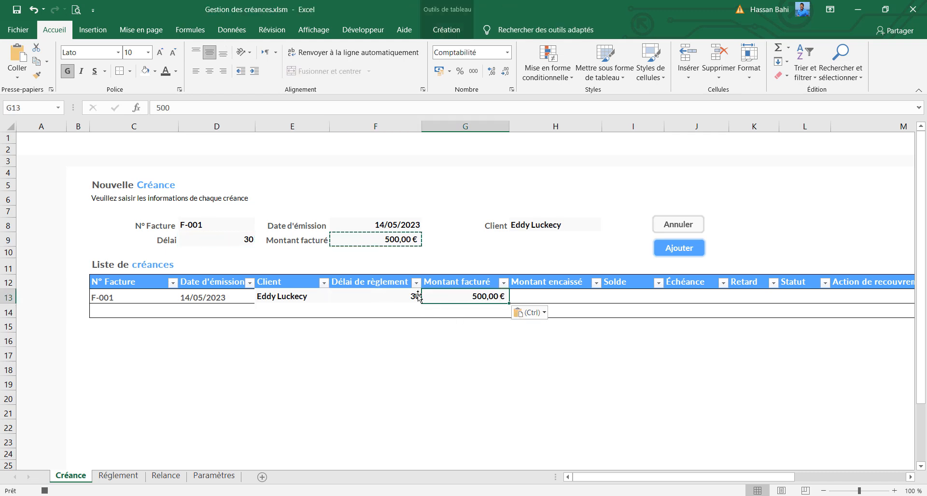
Format row 13 of the list, from N° Facture to Relance 3, with white fill, dark grey text and middle vertical alignment
drag(124, 297, 857, 301)
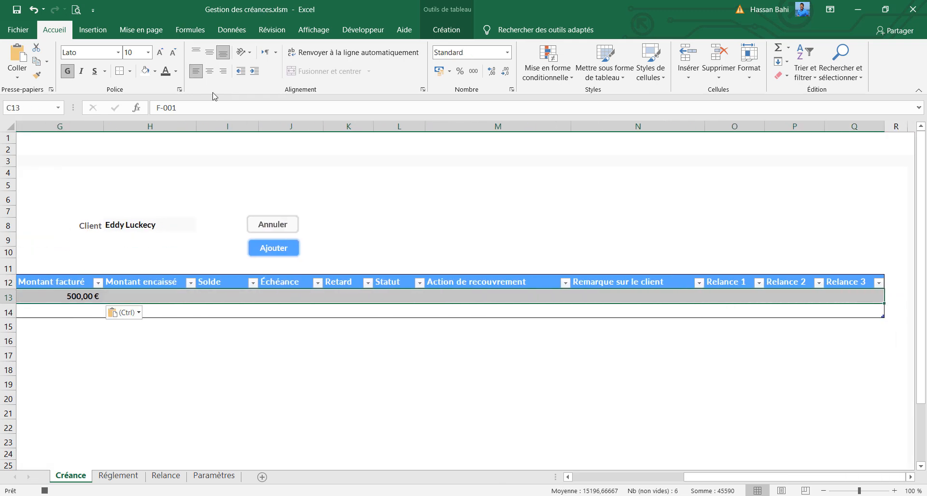
click(84, 53)
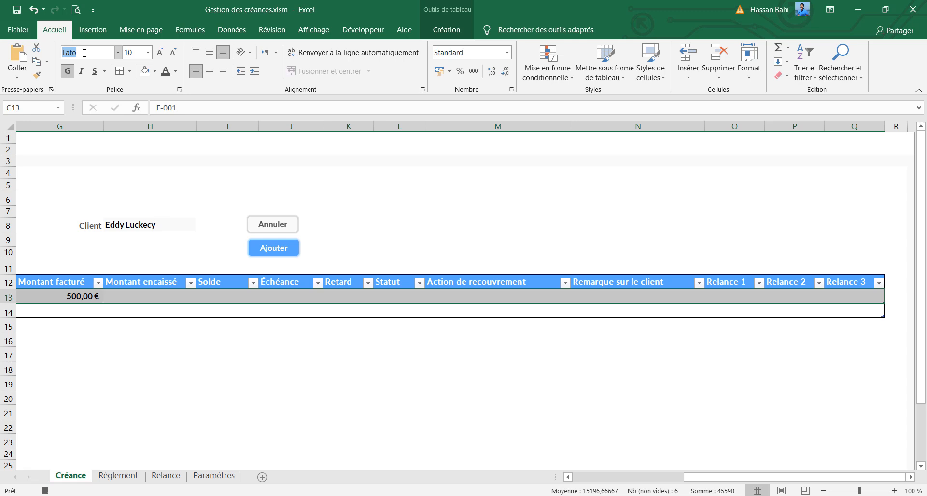
click(136, 54)
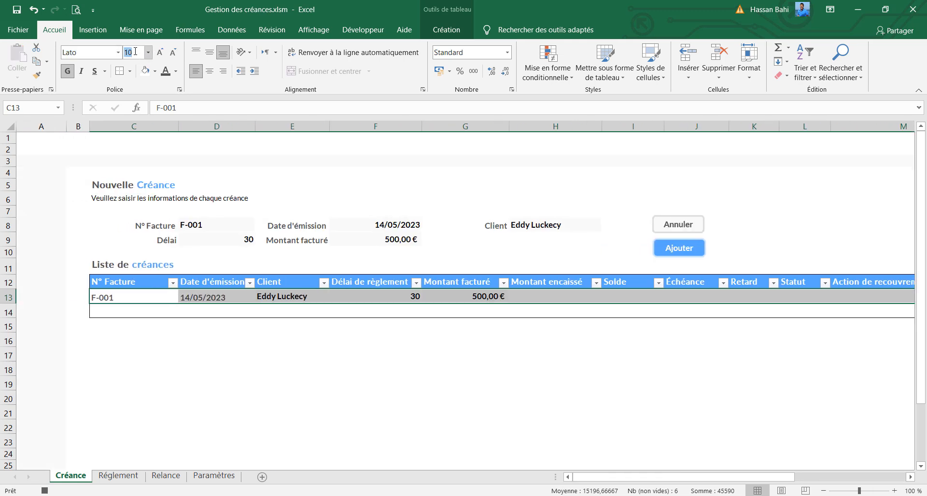
click(67, 75)
click(67, 76)
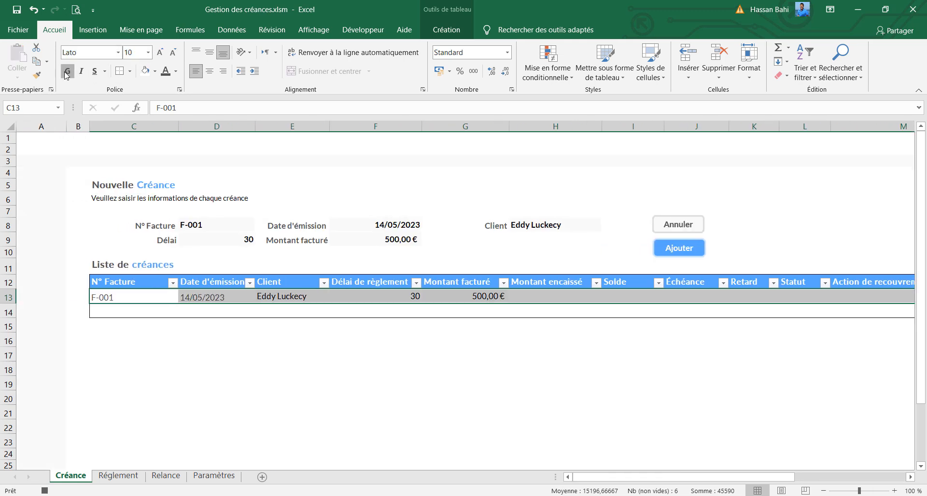
click(156, 74)
click(145, 99)
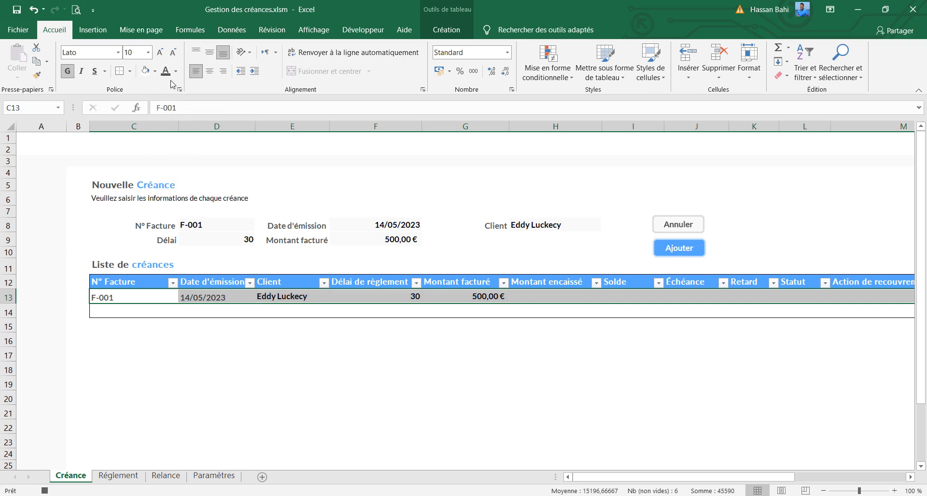
click(176, 74)
click(165, 201)
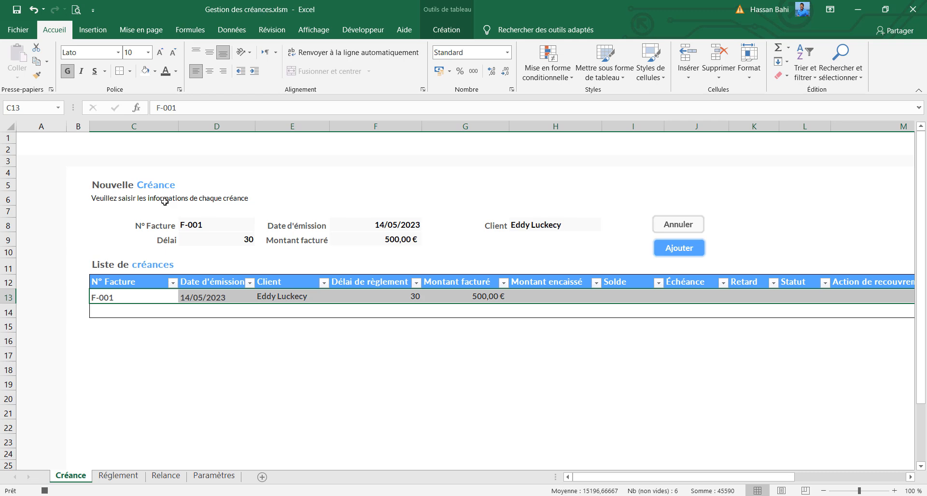
click(210, 53)
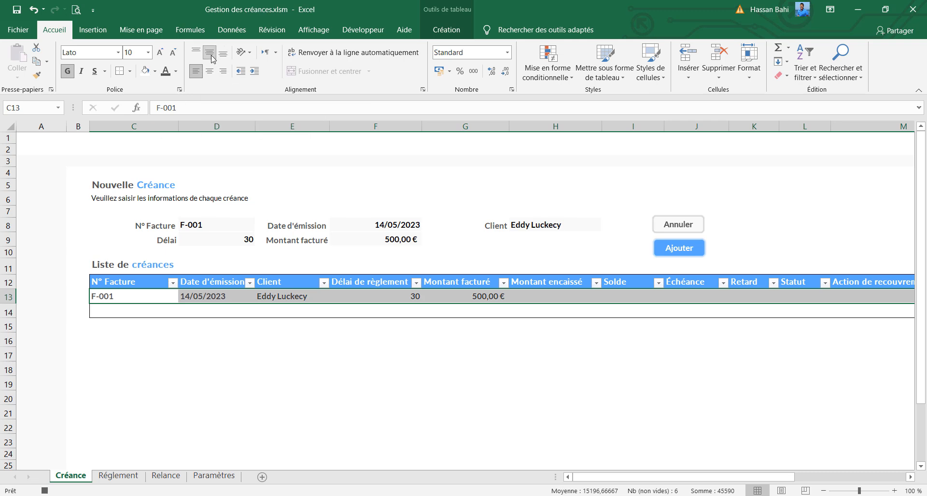
Clear the borders of the selected list row and apply outside borders to it
click(131, 71)
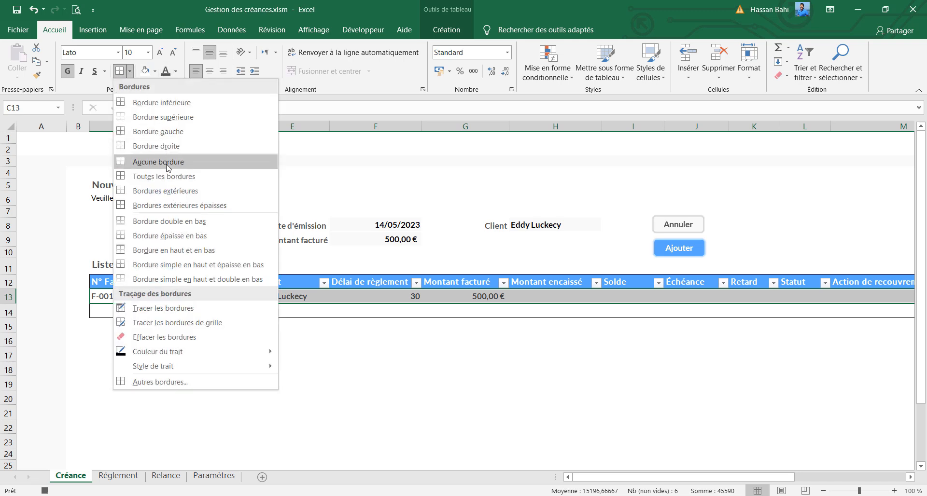
click(166, 162)
click(131, 71)
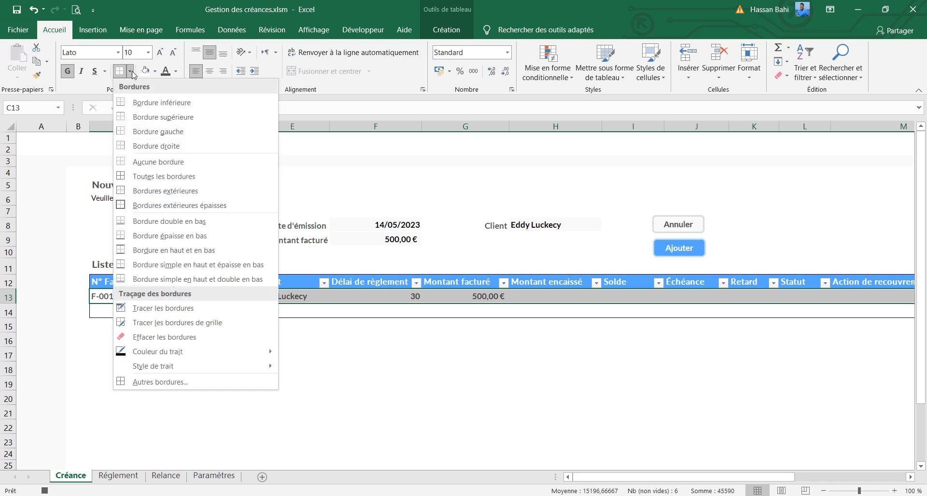
click(162, 192)
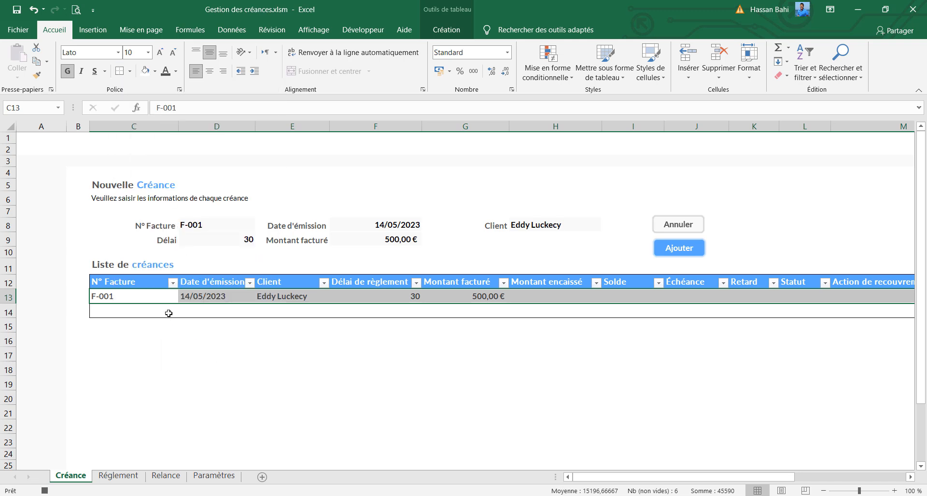
Centre row 13's Date d'émission, Délai de règlement, Échéance and Retard cells horizontally
click(195, 297)
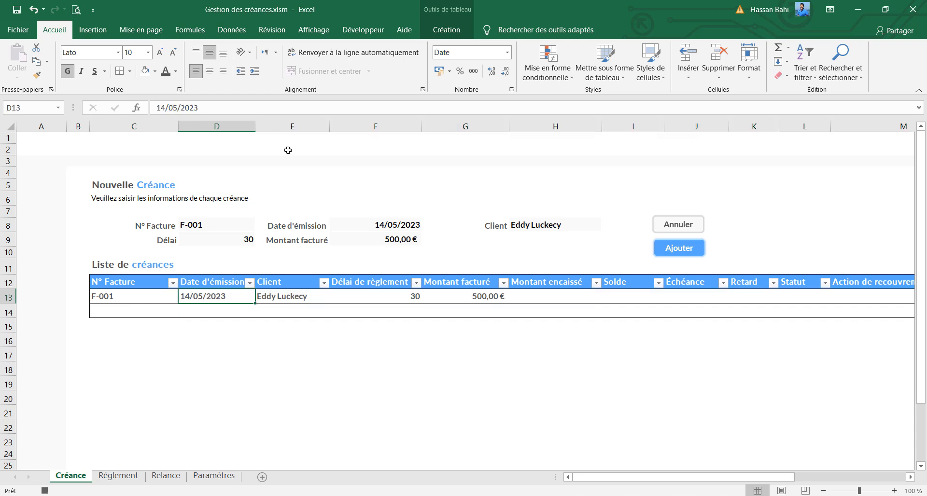
click(210, 72)
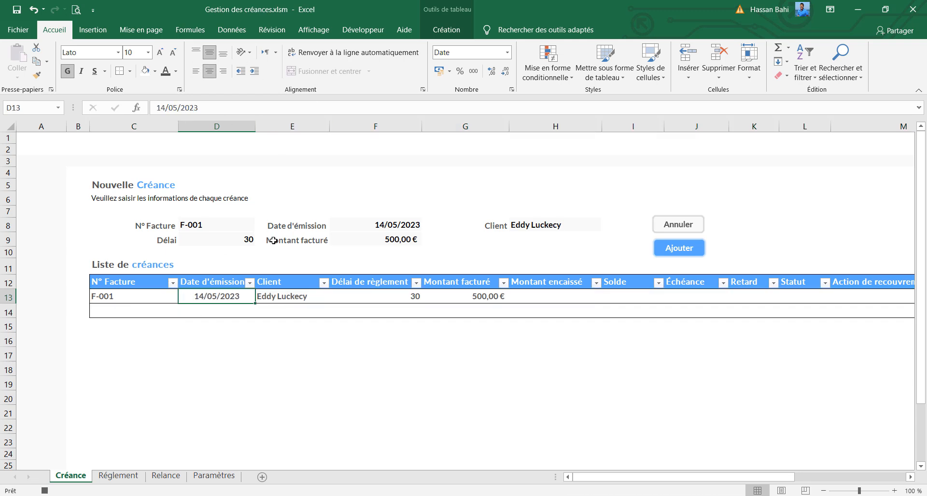
click(386, 295)
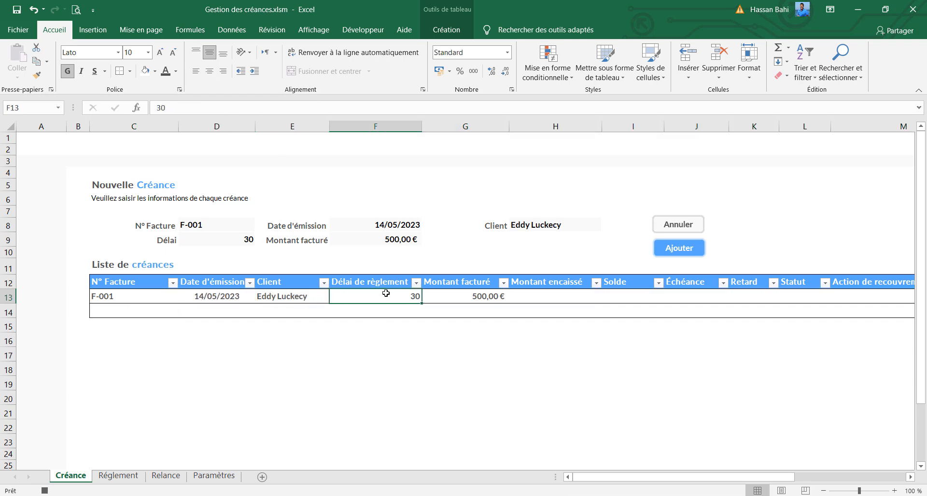
click(210, 71)
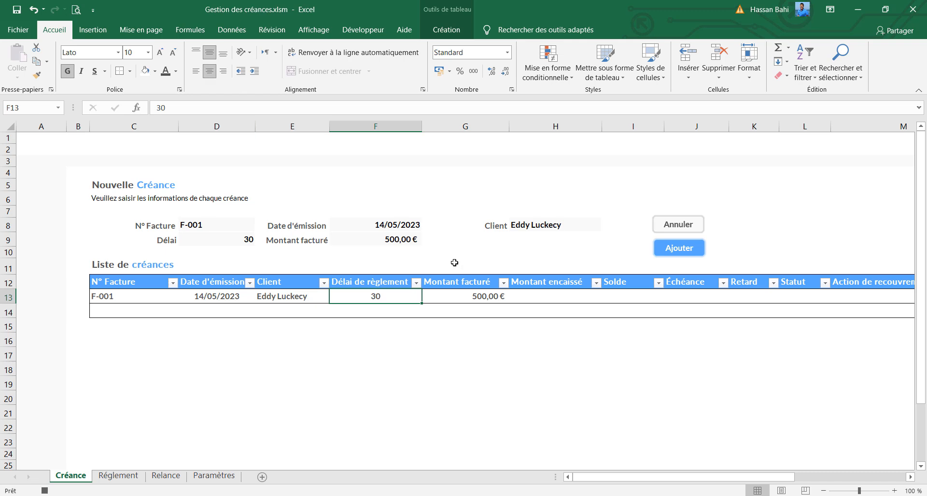
click(681, 295)
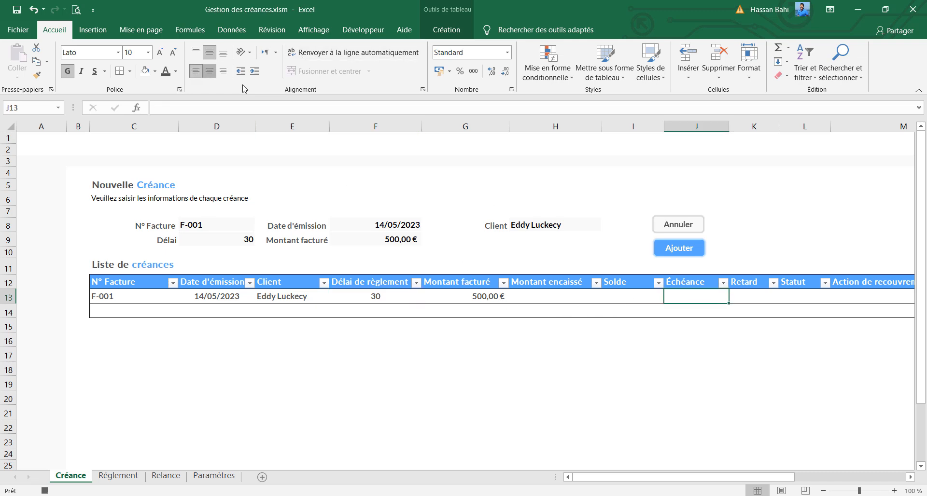
click(748, 292)
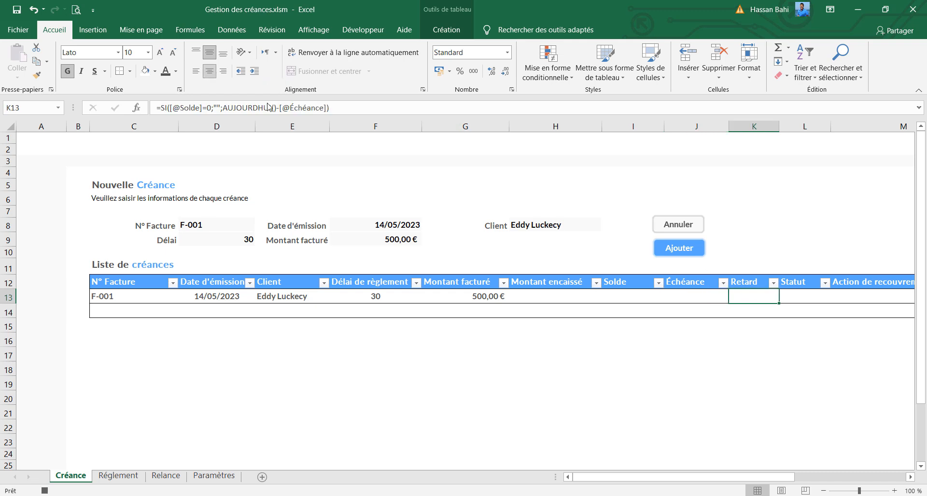
Centre the Relance 1 to Relance 3 cells of row 13 and give them the Date courte format
drag(735, 477, 865, 478)
drag(727, 299, 842, 298)
click(214, 71)
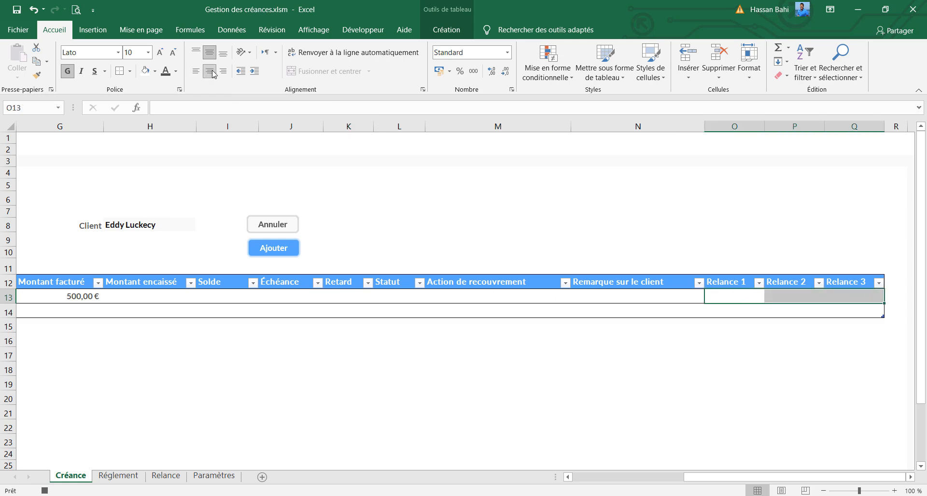
click(508, 53)
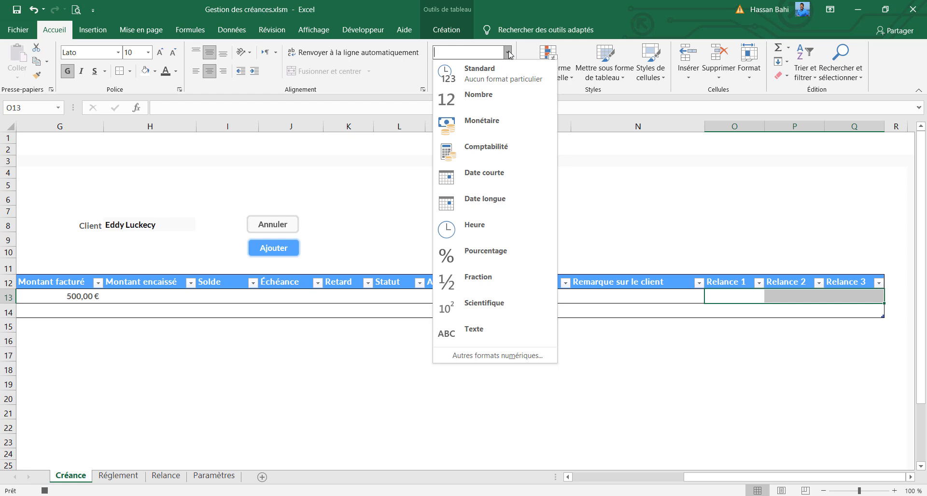
click(493, 186)
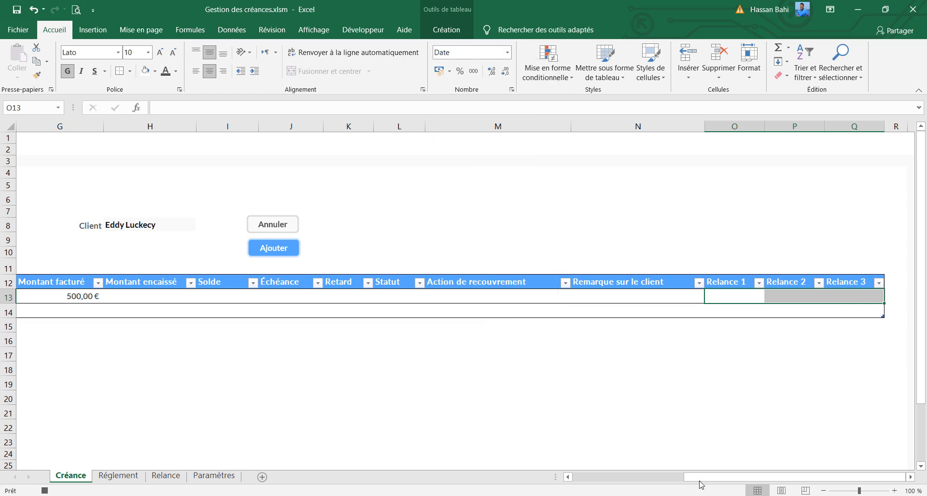
Set the Échéance cell J13 to the Date courte format
drag(698, 478, 586, 492)
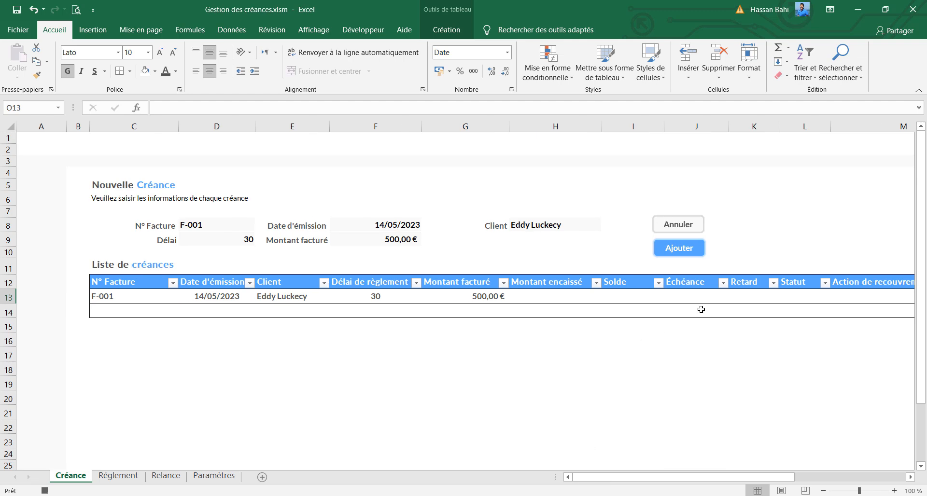
click(683, 296)
click(507, 52)
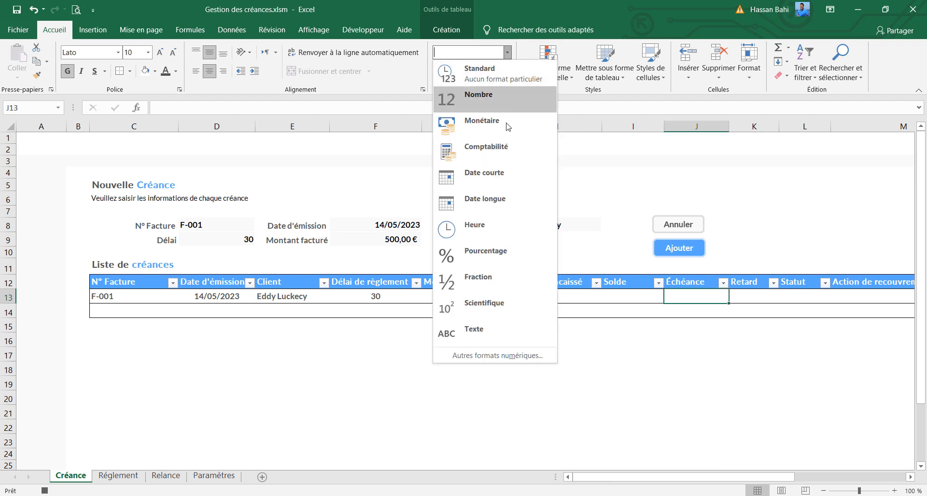
click(496, 178)
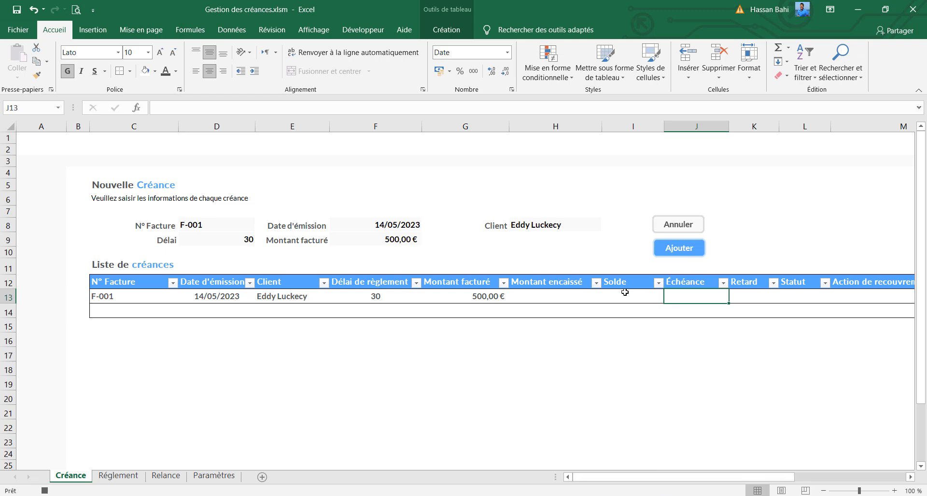
Apply the € Français (France) accounting format to the Montant encaissé and Solde cells of row 13
drag(541, 297, 611, 289)
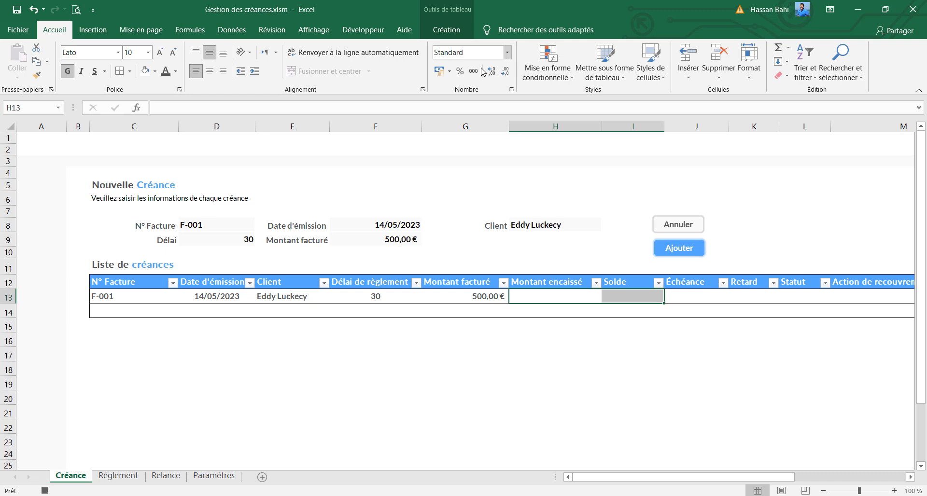
click(449, 71)
click(467, 102)
click(571, 294)
click(625, 294)
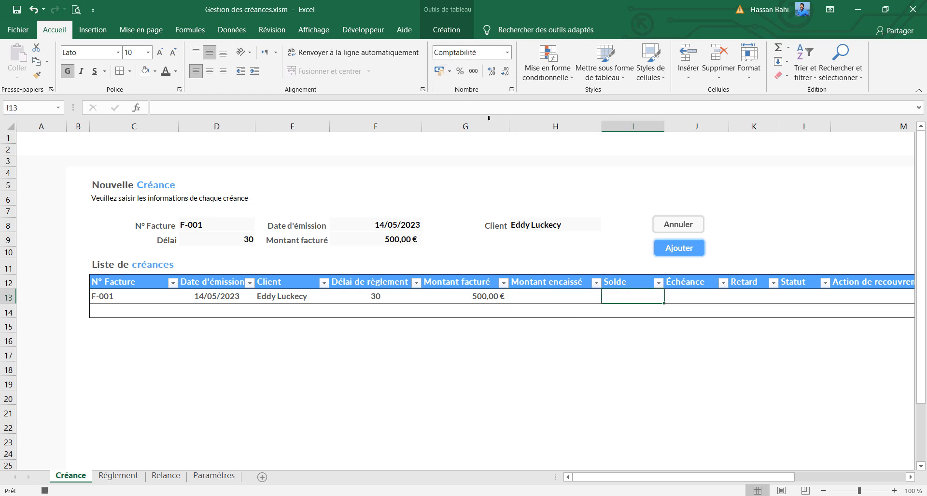
click(449, 71)
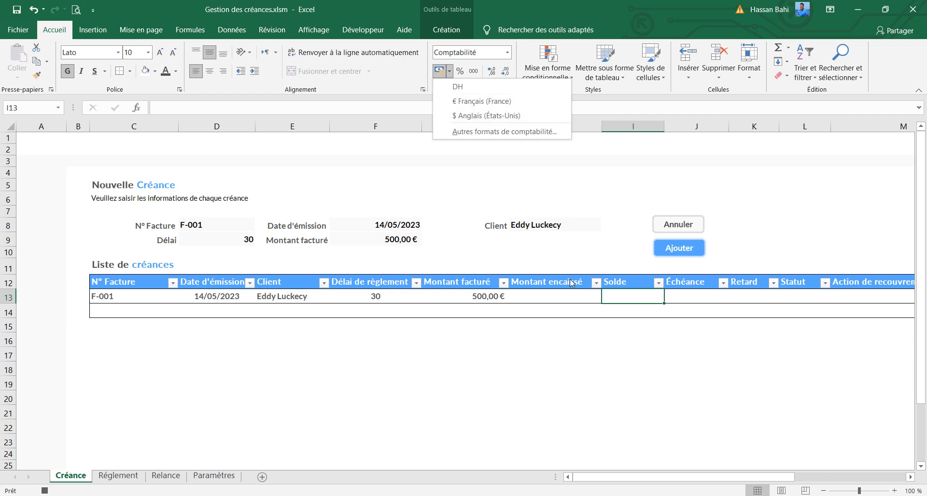
click(572, 296)
Clear the form's N° Facture and Délai entries and re-enter =AUJOURDHUI() as its Date d'émission
click(226, 226)
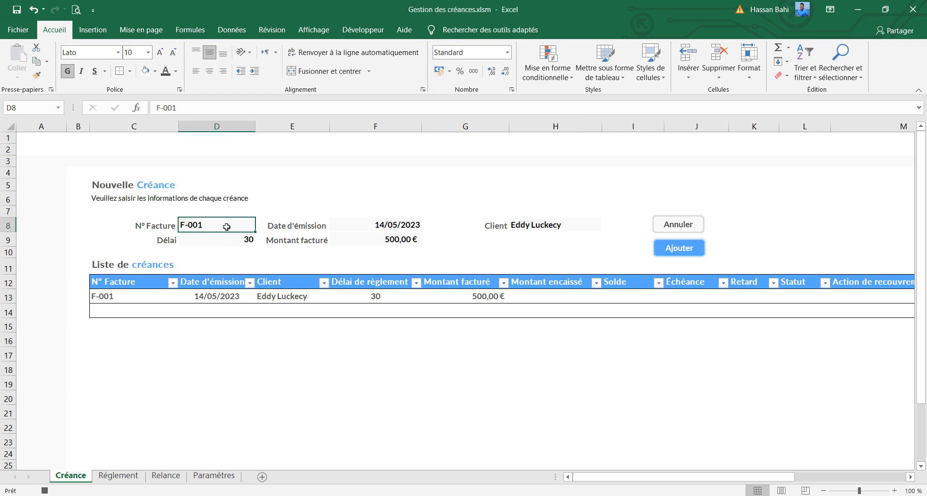
click(243, 238)
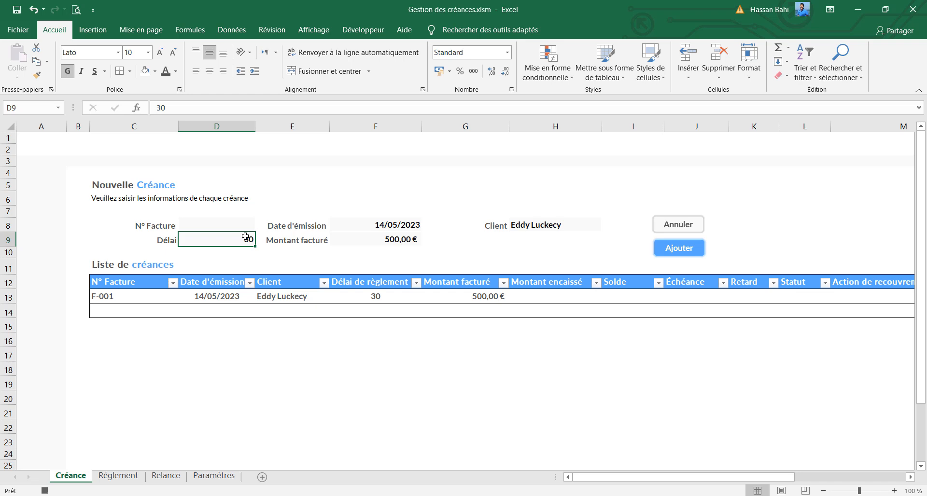
click(386, 226)
key(F2)
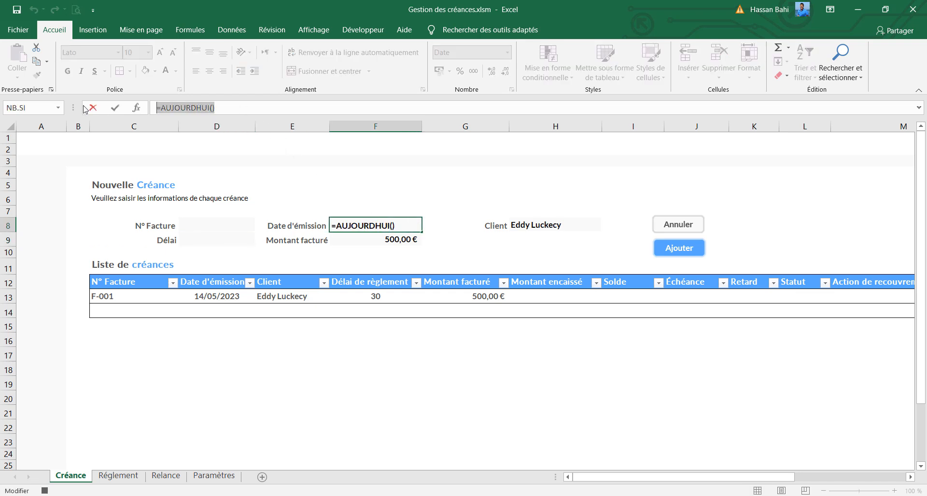
key(BackSpace)
key(BackSpace)
key(BackSpace)
key(BackSpace)
key(BackSpace)
key(BackSpace)
key(BackSpace)
key(BackSpace)
key(BackSpace)
key(BackSpace)
key(BackSpace)
key(BackSpace)
text(AUJOURDHUI()
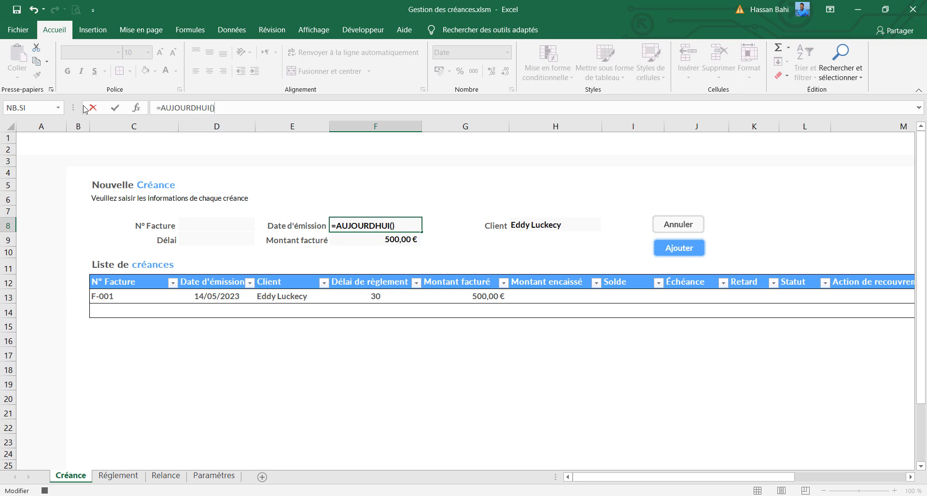
key(Return)
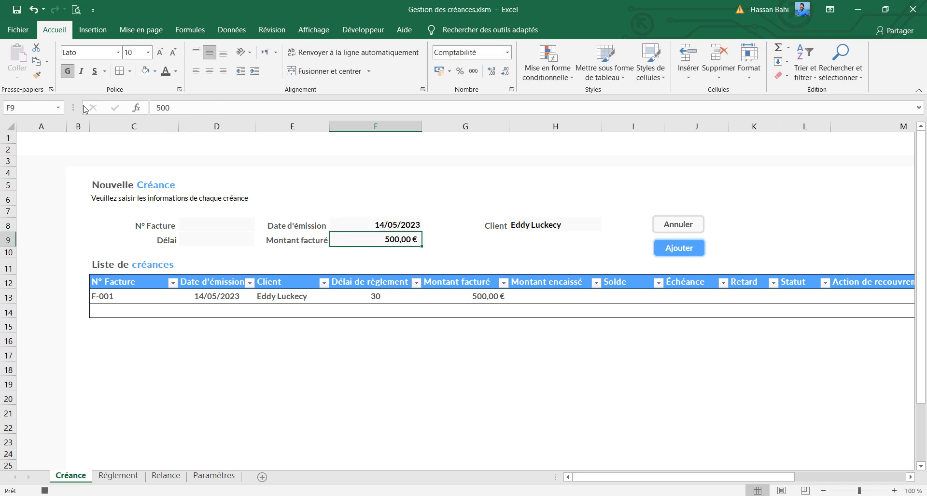
Clear the form's Montant facturé and Client entries and stop the macro recording with the N° Facture cell D8 selected
key(Delete)
click(547, 226)
key(Delete)
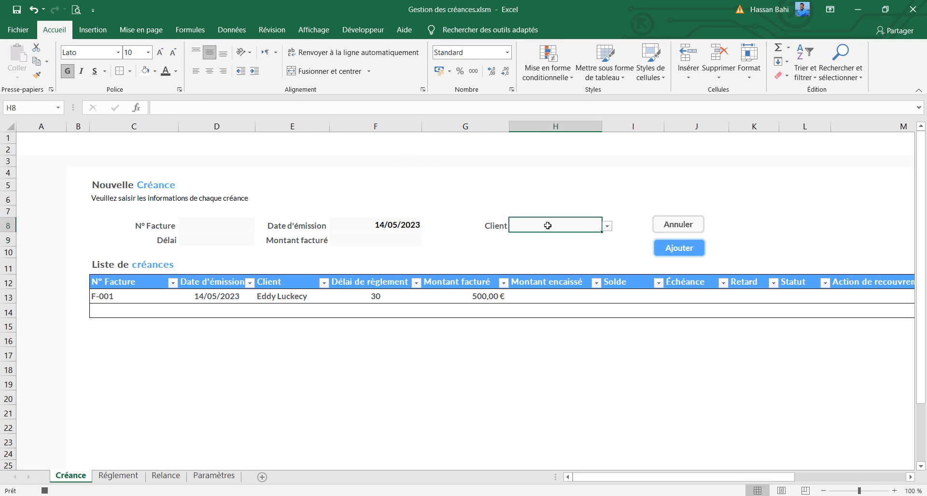
click(220, 227)
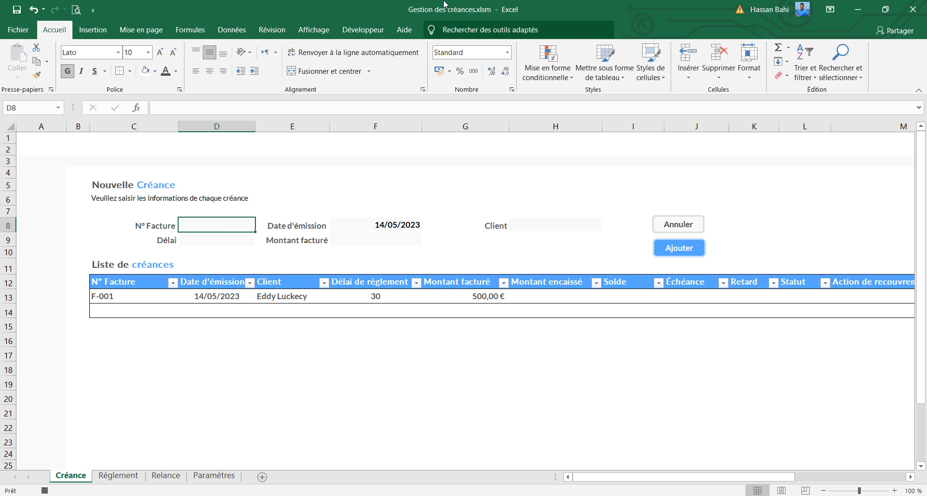
click(362, 29)
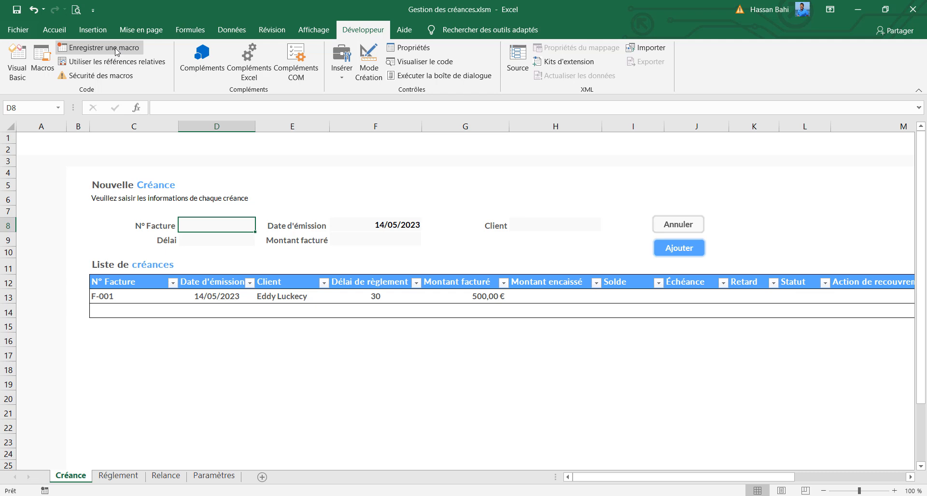
Enter F-002 as the form's N° Facture and 2/2/2023 as its Date d'émission
text(F)
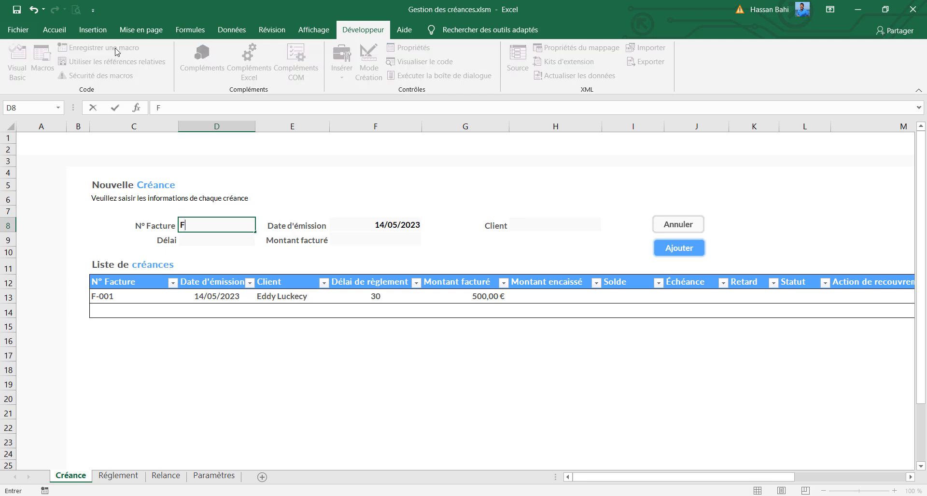
text(-002)
click(401, 225)
text(2/2)
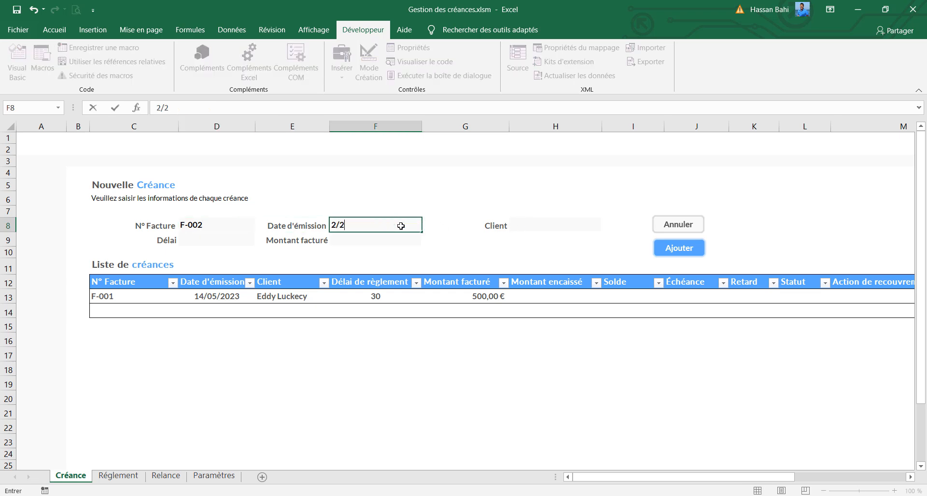
text(/2023)
Choose the third listed name as the form's Client, and enter a Délai of 60 and a Montant facturé of 400
click(552, 226)
click(607, 226)
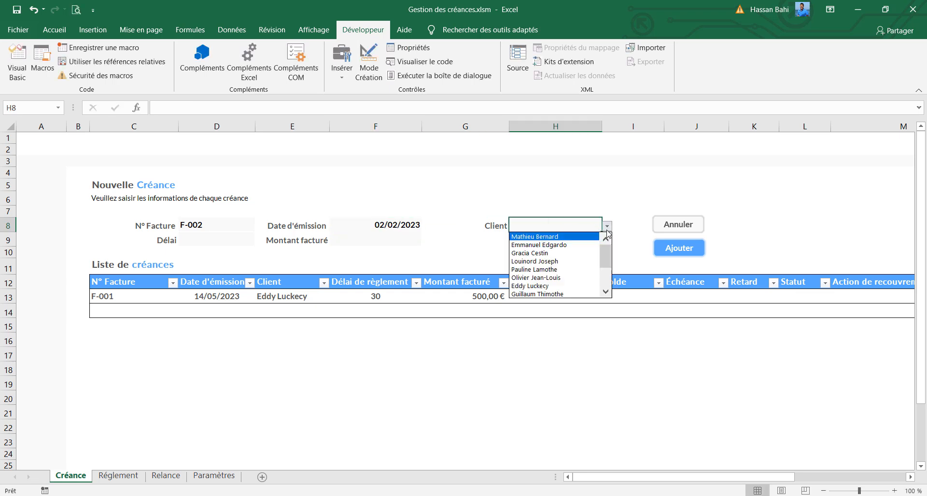
click(574, 253)
click(212, 245)
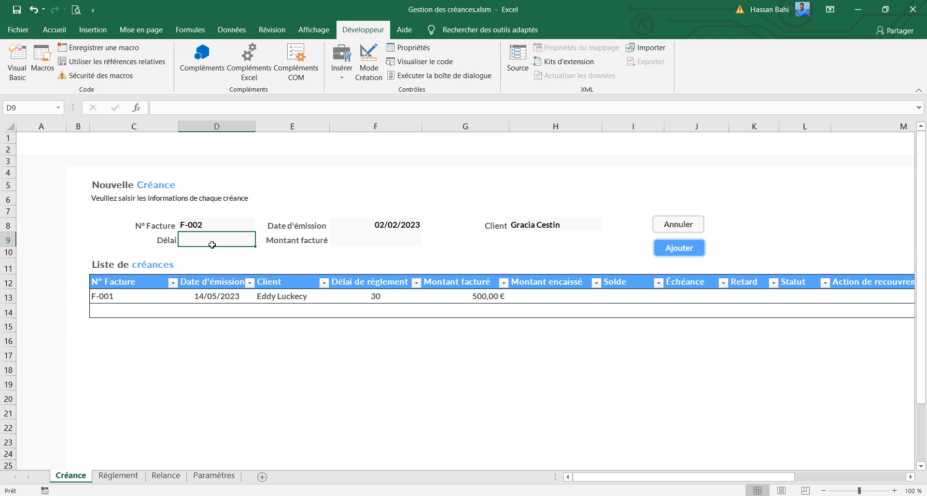
text(60)
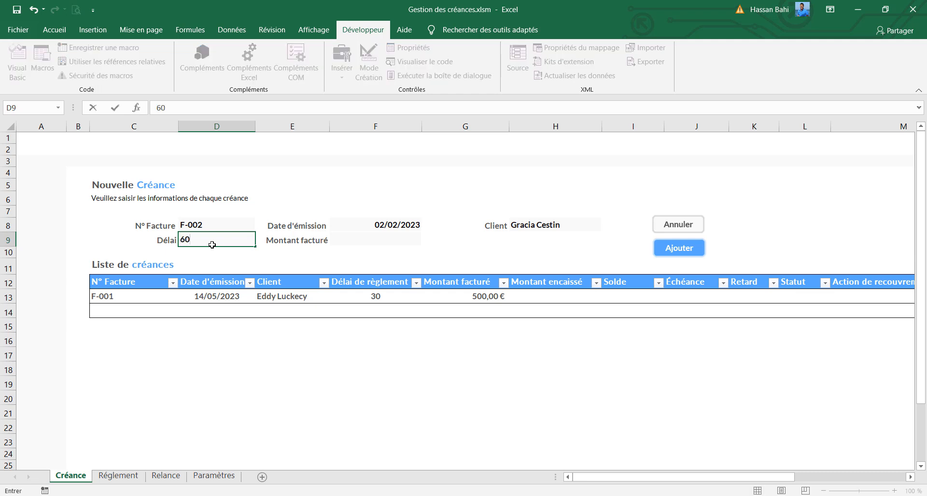
click(395, 240)
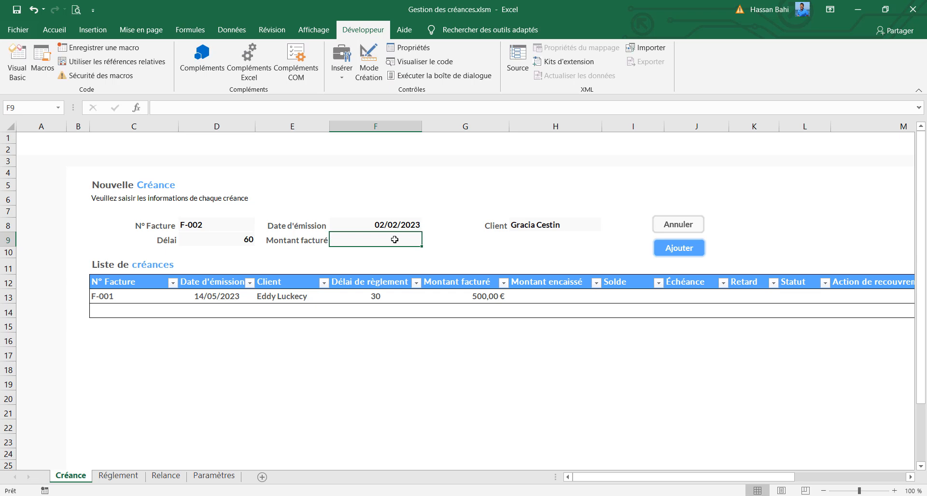
text(400)
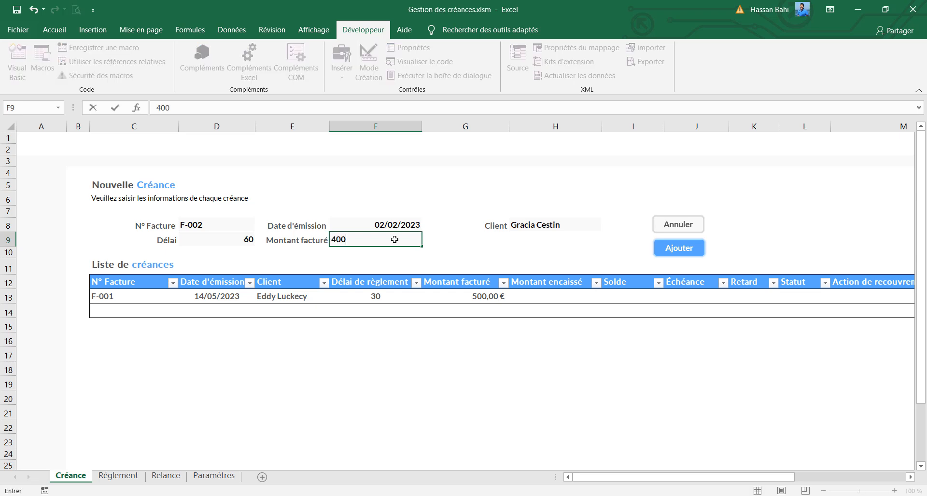
key(Return)
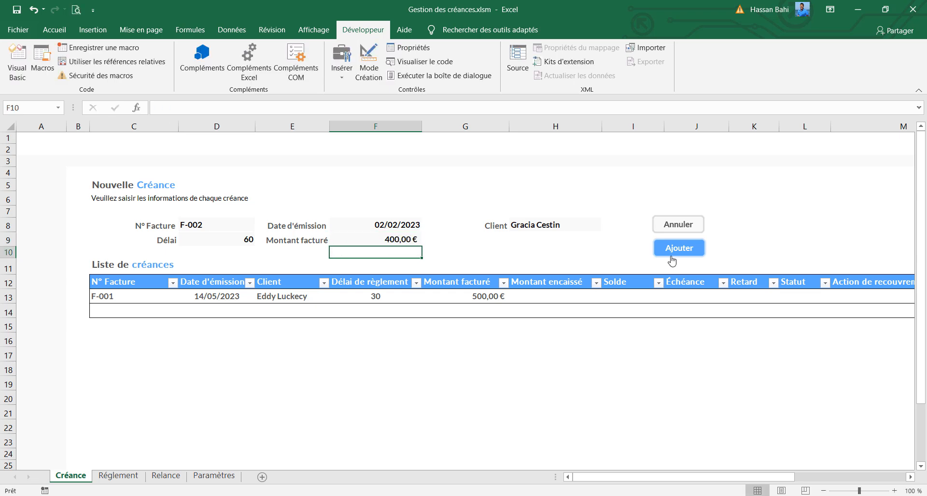
Assign the ajoutCreance macro to the Ajouter button shape
right_click(672, 260)
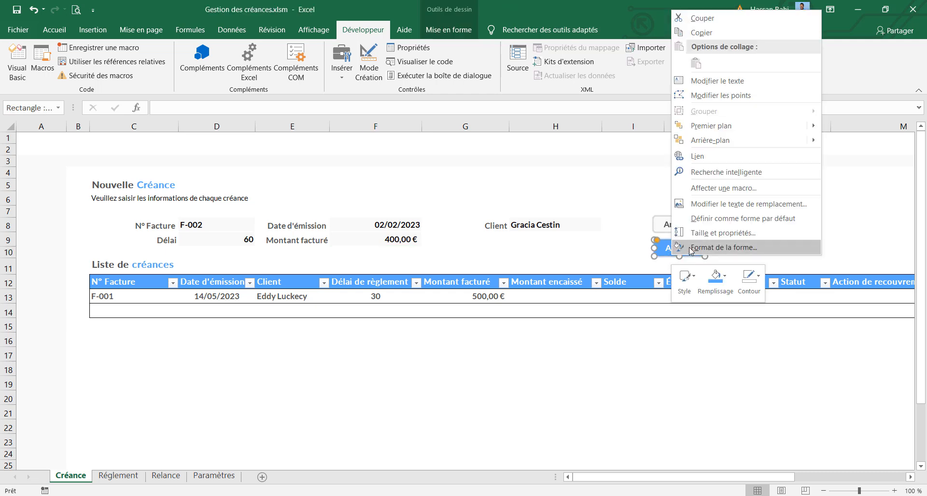
click(703, 188)
click(608, 120)
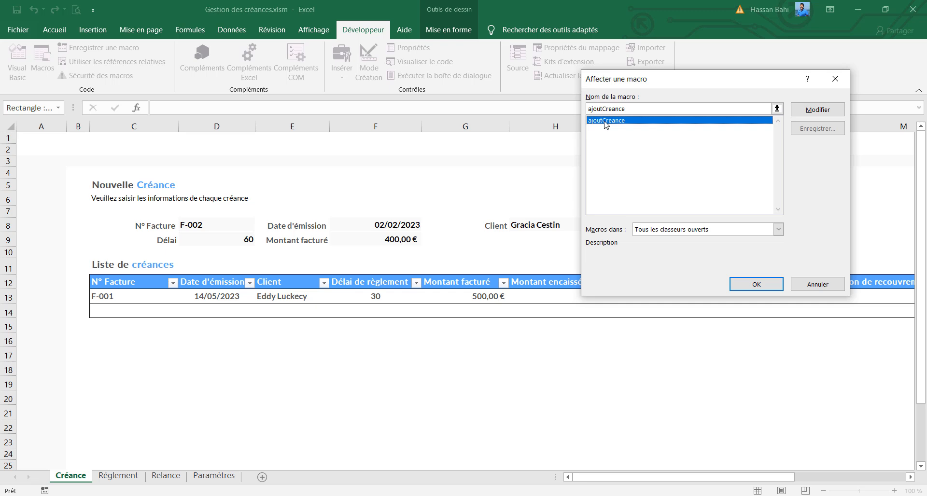
click(757, 285)
Run the Ajouter button's macro to add invoice F-002 to the list, and select its Montant encaissé cell
click(802, 228)
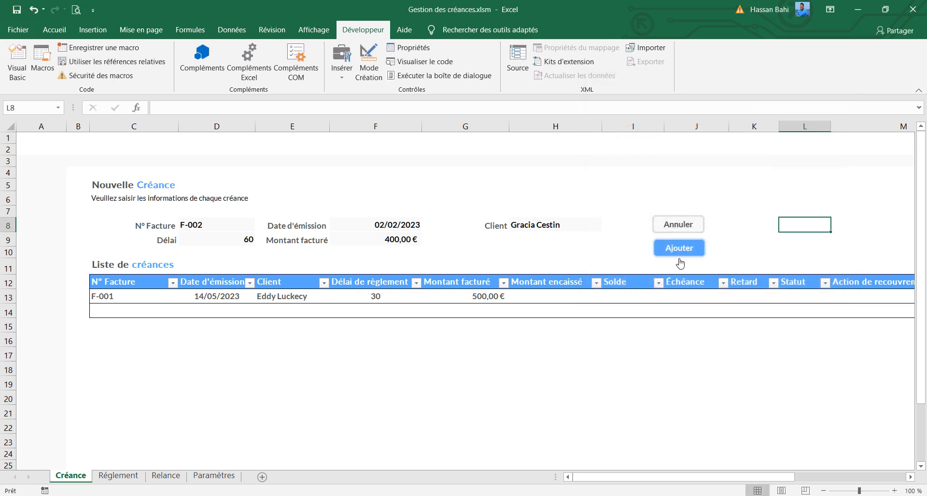
click(679, 251)
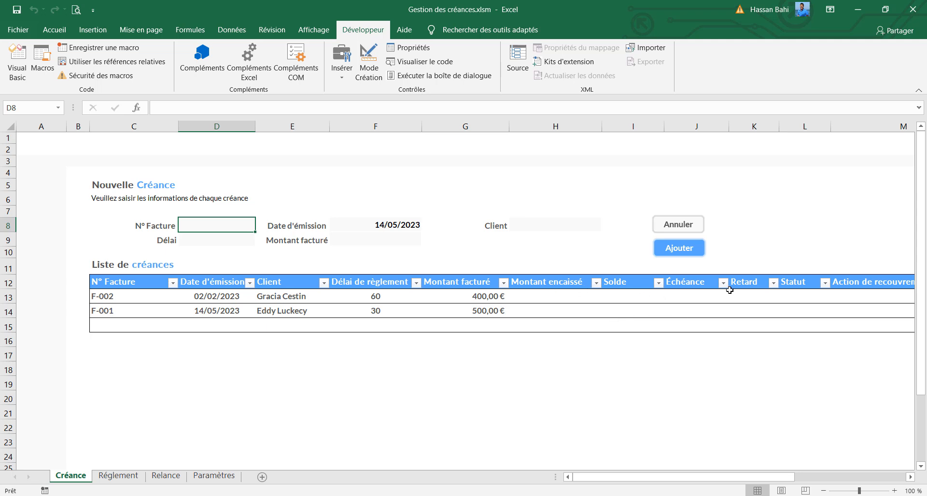
click(559, 300)
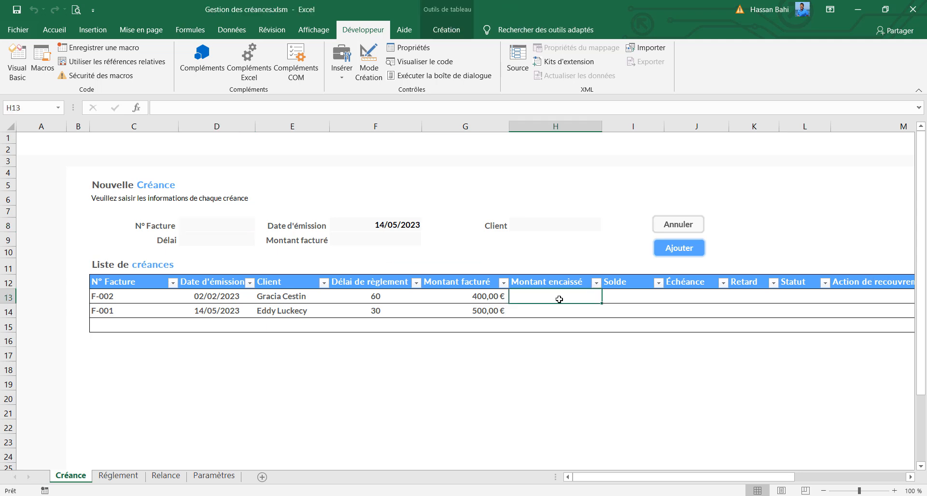
Enter 0 as invoice F-002's Montant encaissé and calculate its Solde as Montant facturé minus Montant encaissé
text(0)
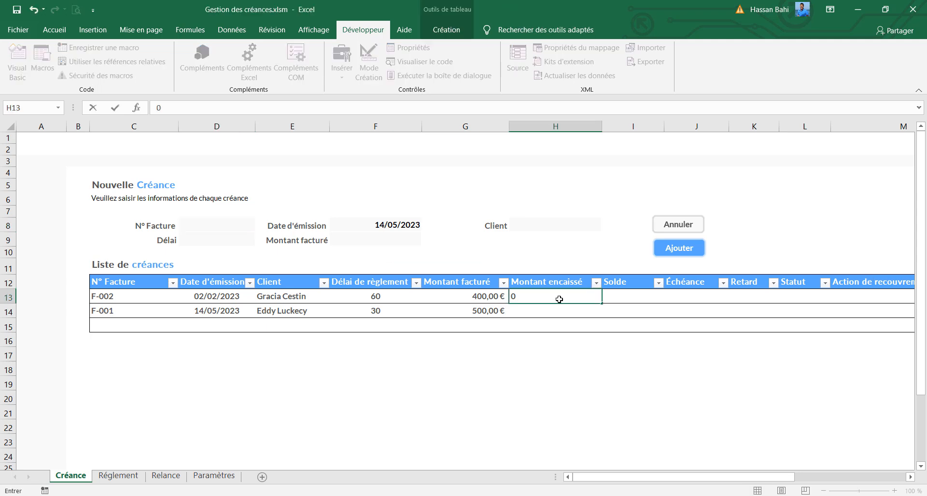
click(622, 294)
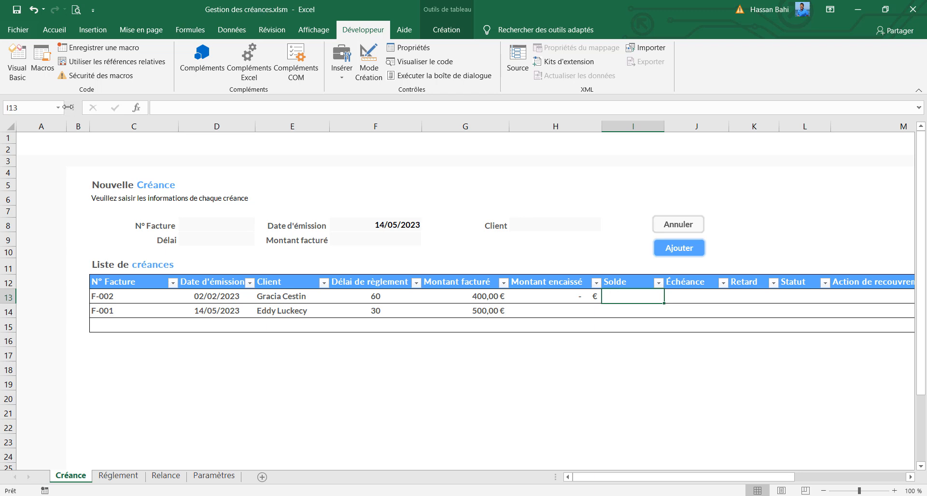
click(180, 107)
text(=)
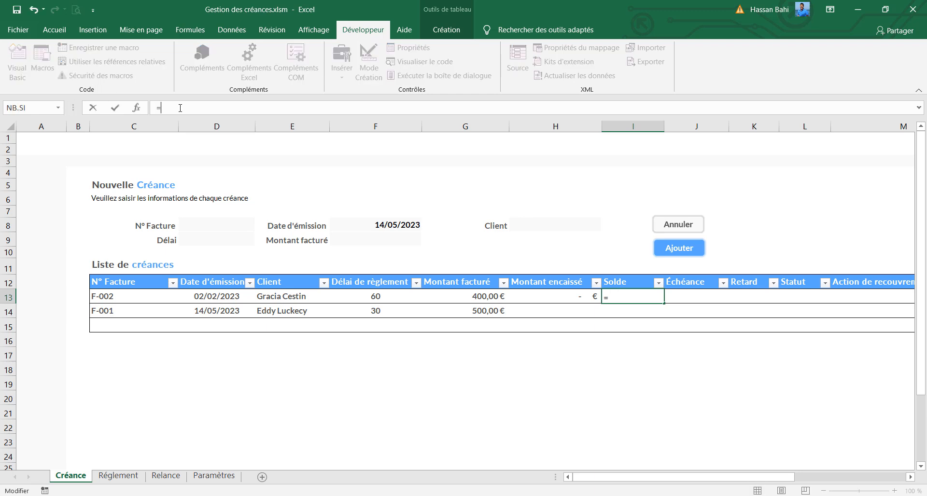
click(473, 296)
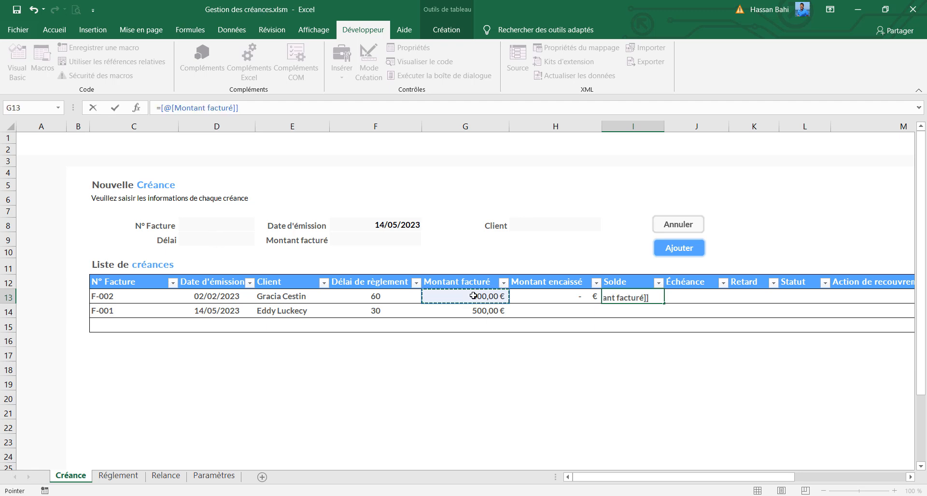
text(-)
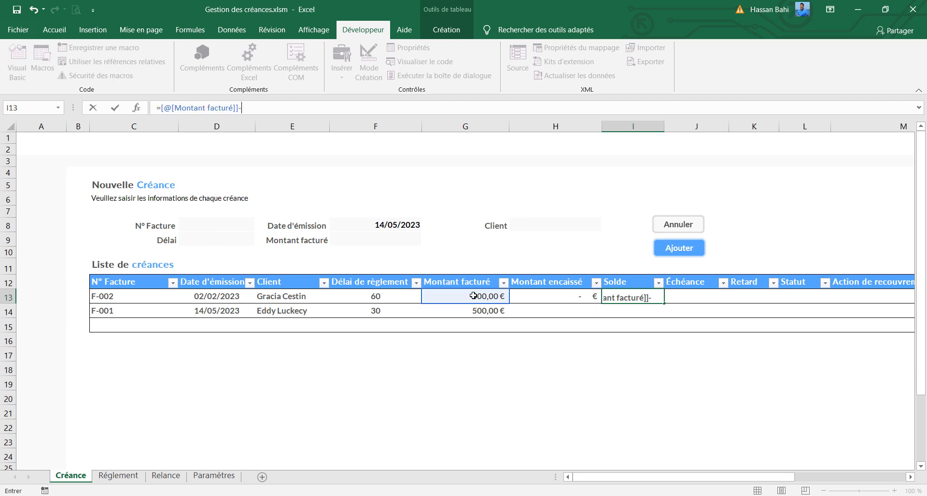
click(557, 293)
key(Tab)
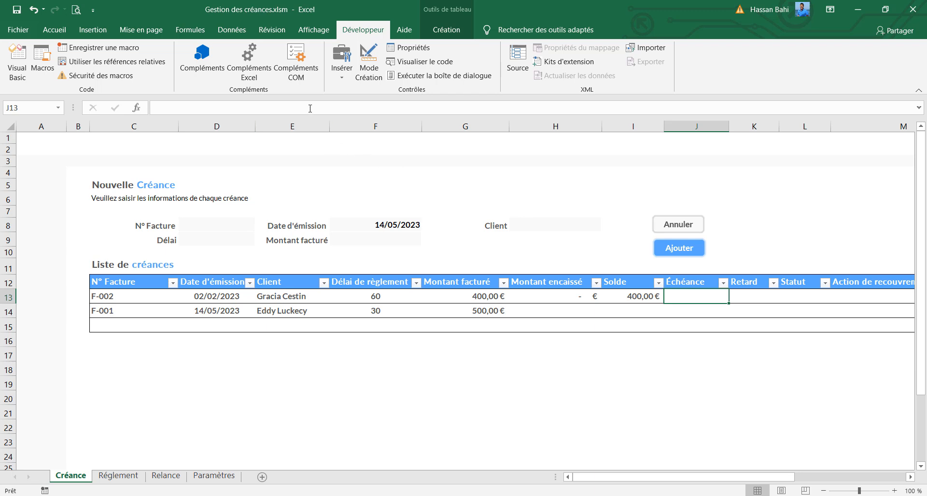
Calculate invoice F-002's Échéance as its Date d'émission plus its Délai de règlement
click(310, 108)
text(=)
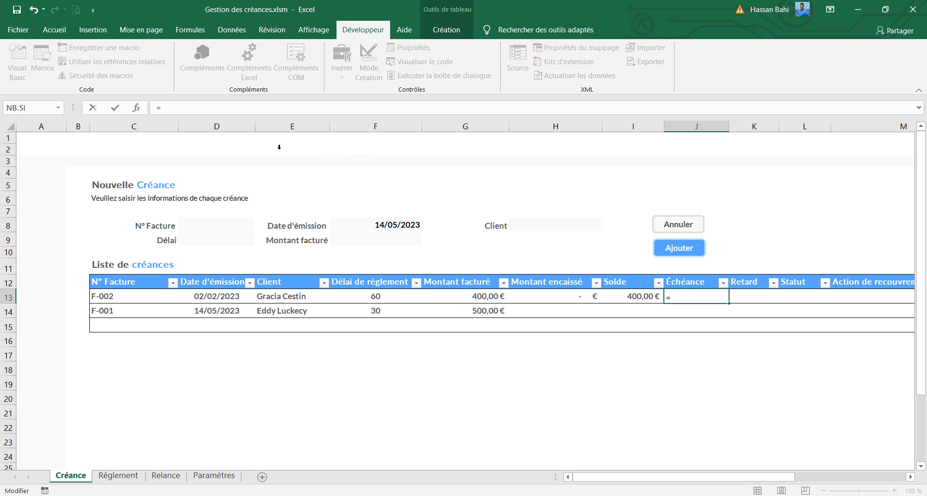
click(195, 299)
text(+)
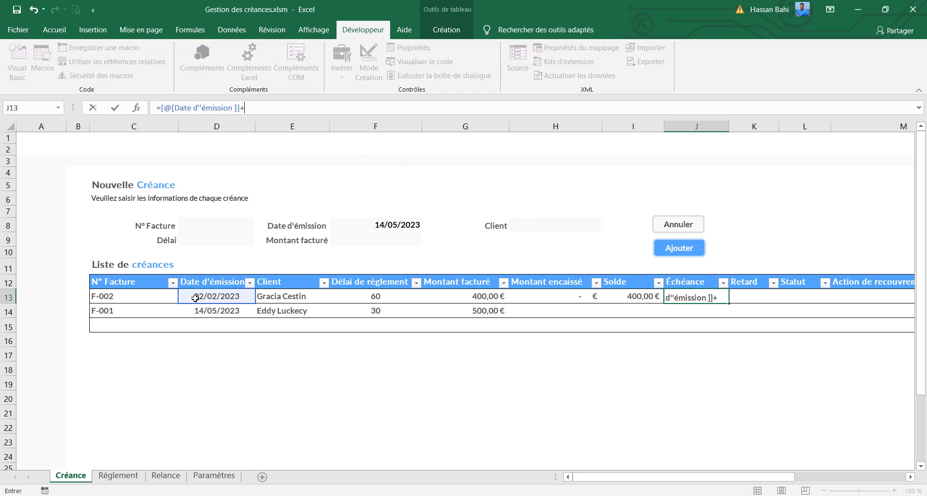
click(367, 296)
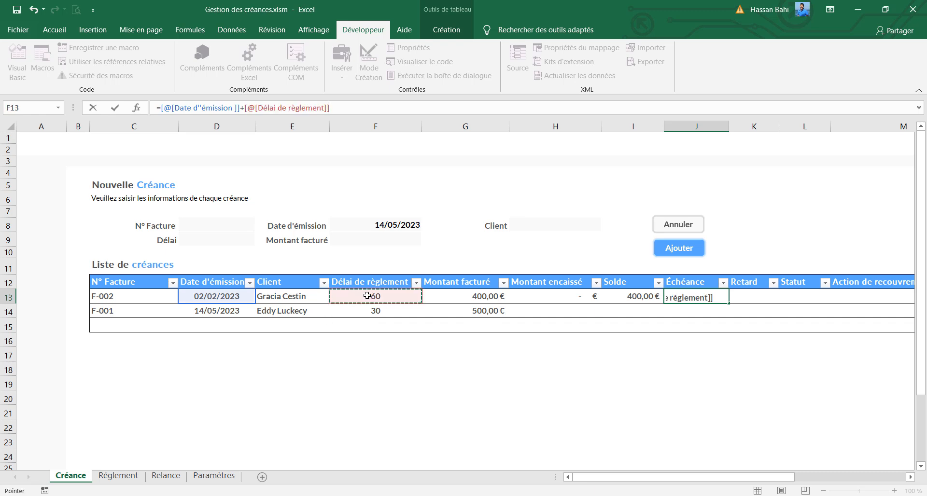
key(Return)
key(Up)
key(Right)
click(306, 106)
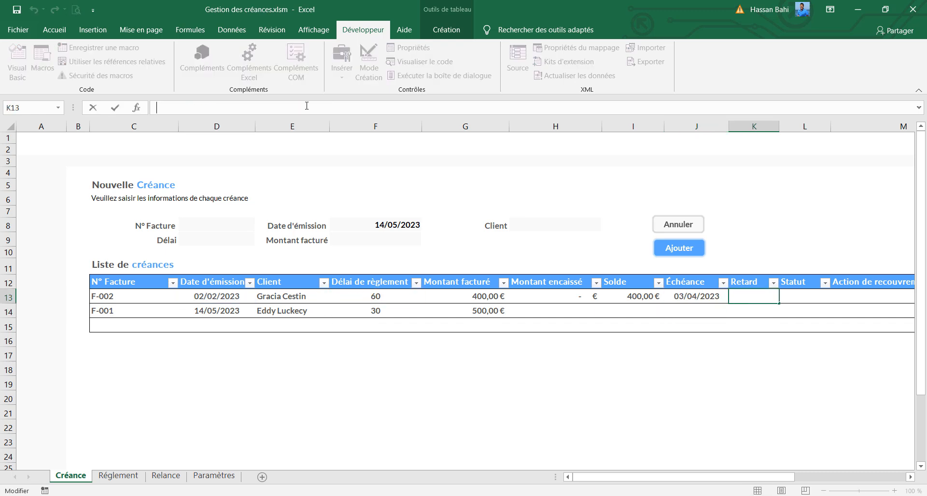
text(=si()
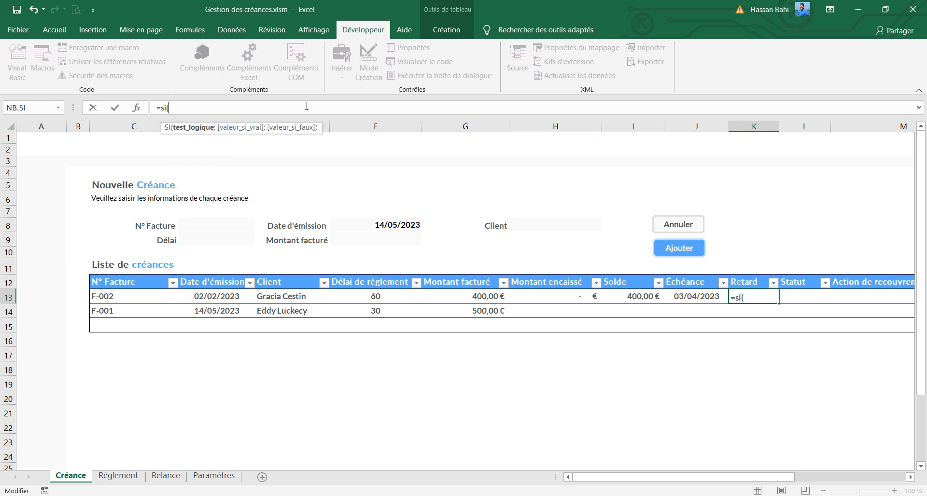
click(617, 296)
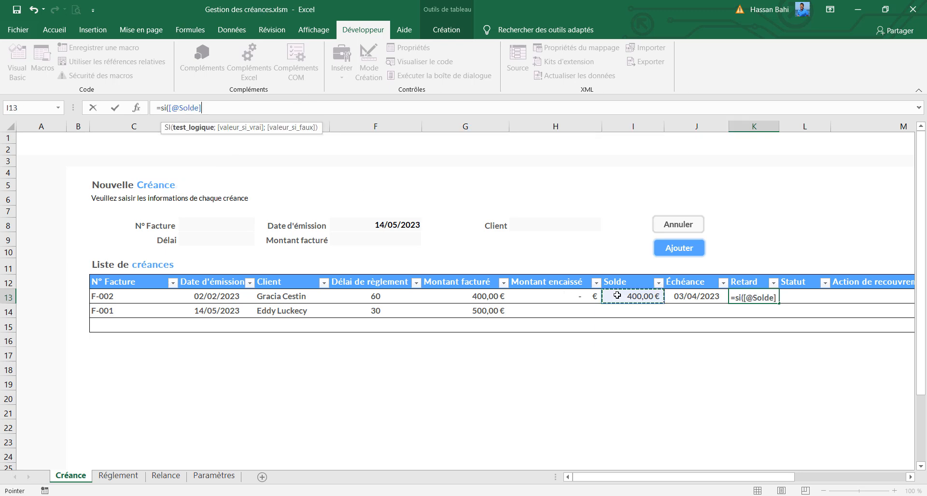
text(=)
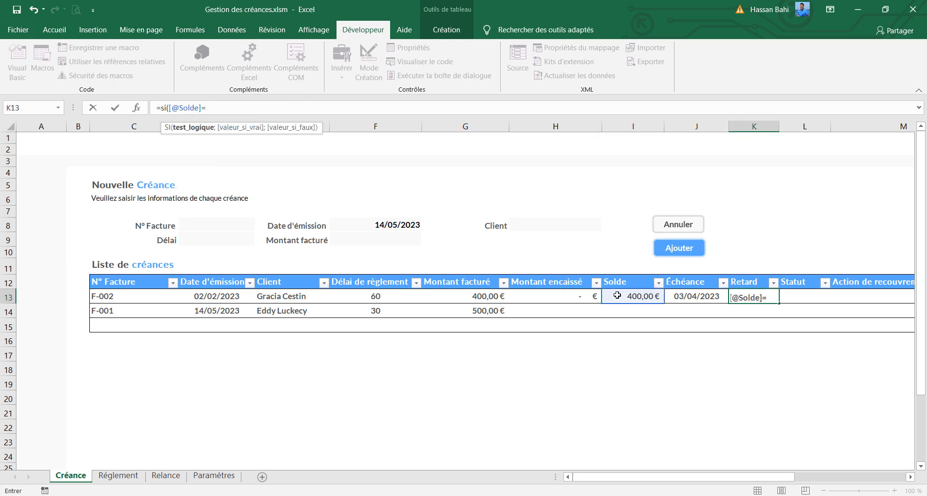
text(0;)
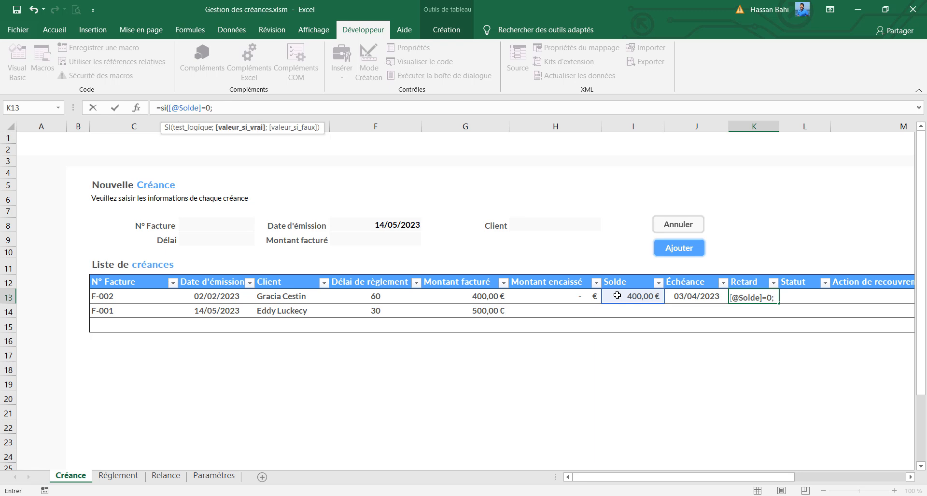
text("";)
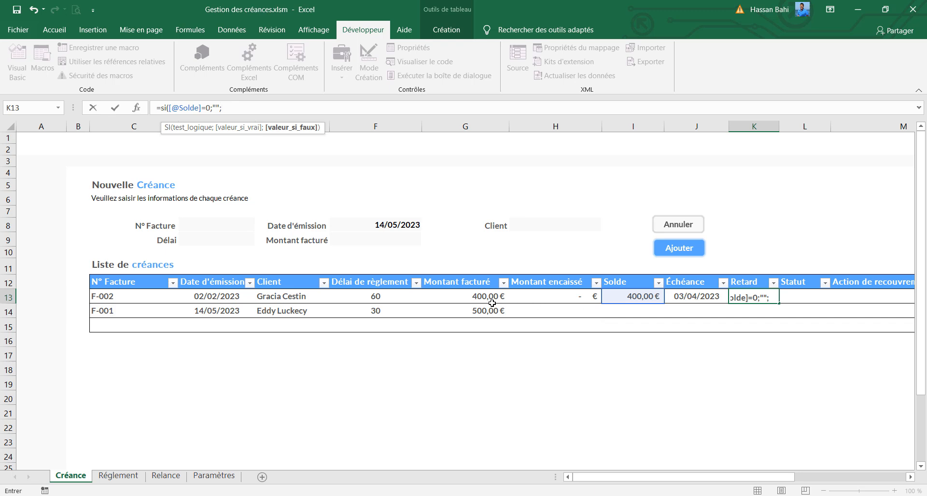
text(auj)
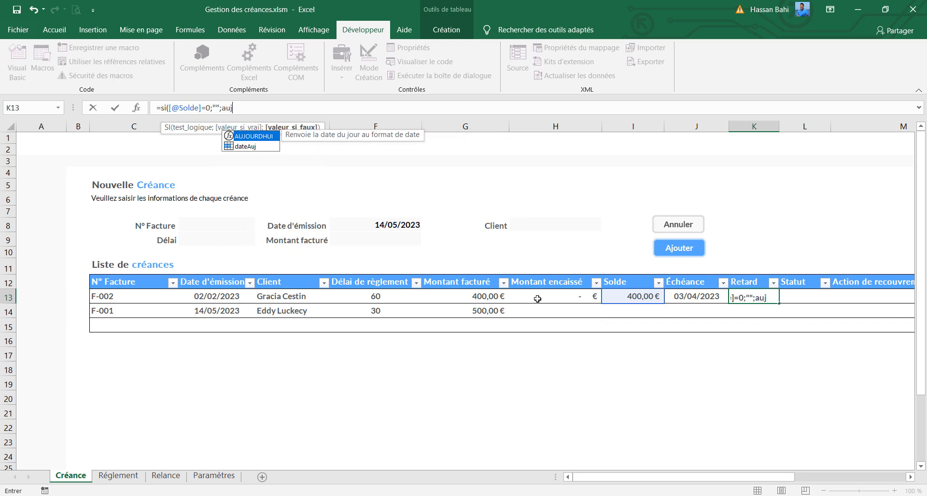
key(Tab)
text())
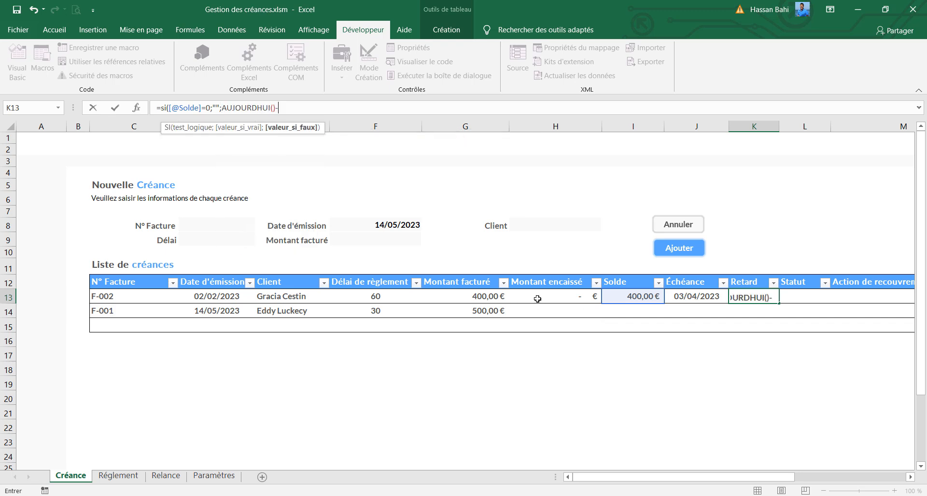
click(679, 299)
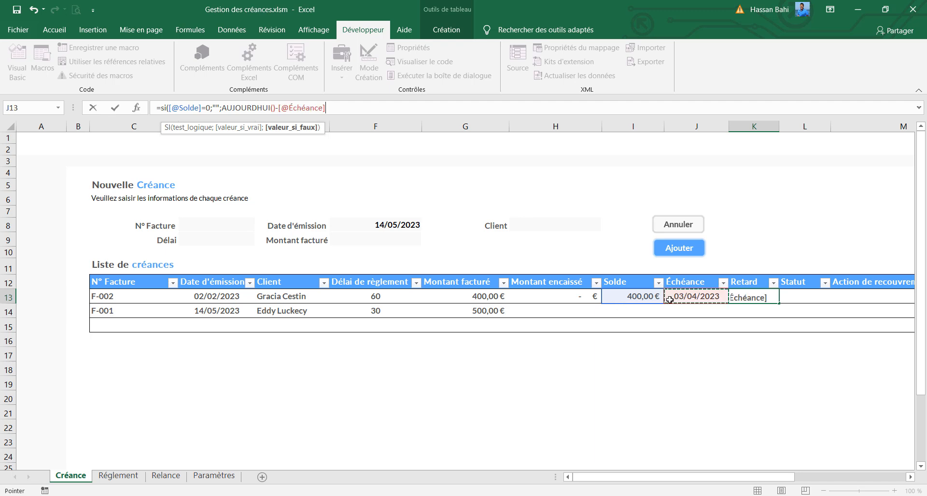
text())
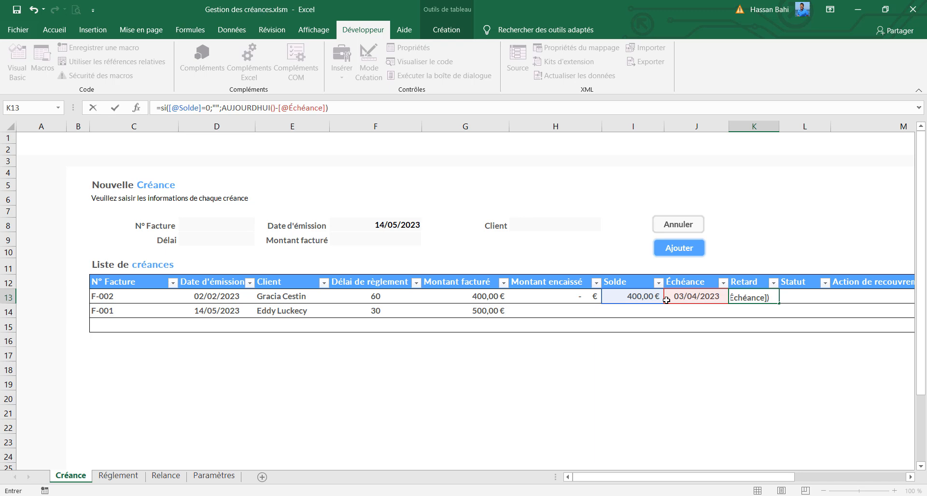
key(Return)
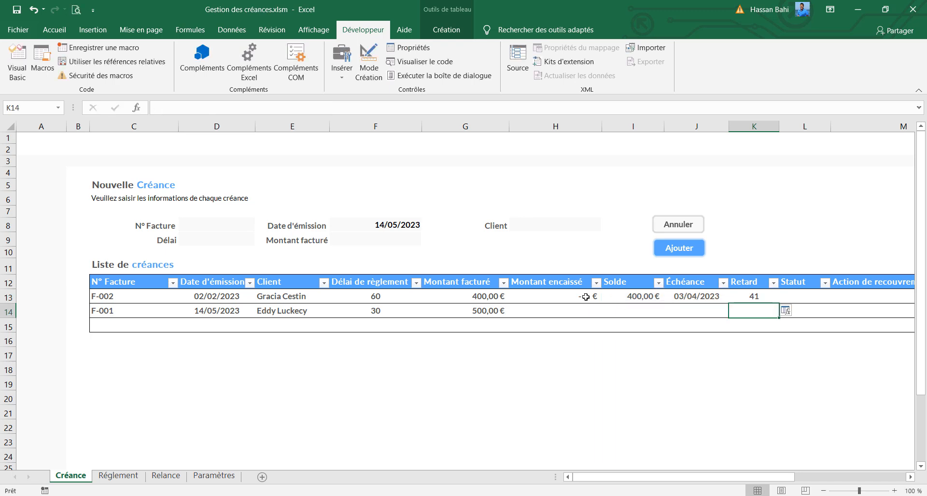
Enter 500 as invoice F-001's Montant encaissé
click(560, 312)
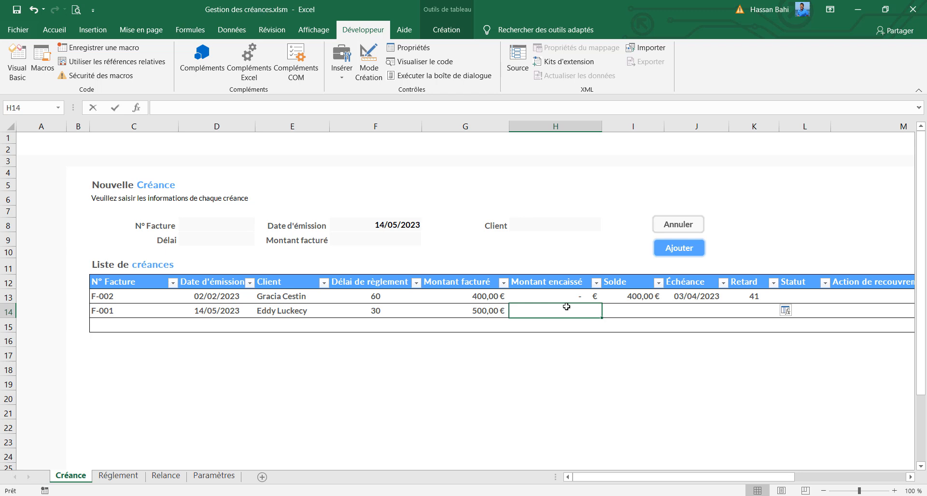
text(500)
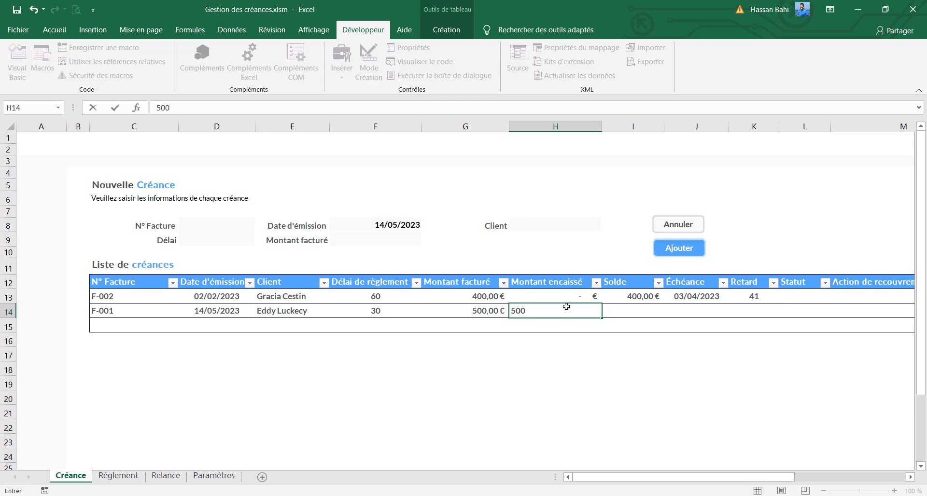
click(682, 315)
Fill the Solde, Échéance and Retard formulas from invoice F-002 down through the remaining table rows
click(629, 295)
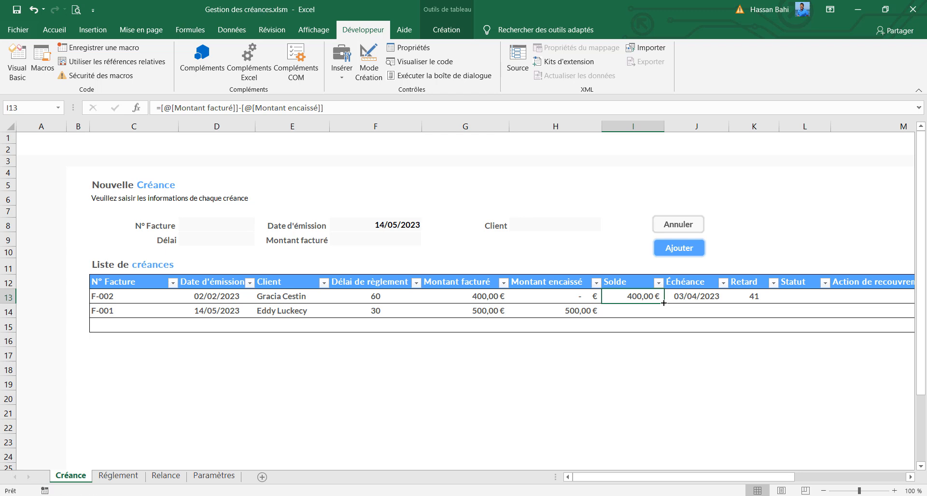
drag(664, 303, 663, 326)
click(705, 298)
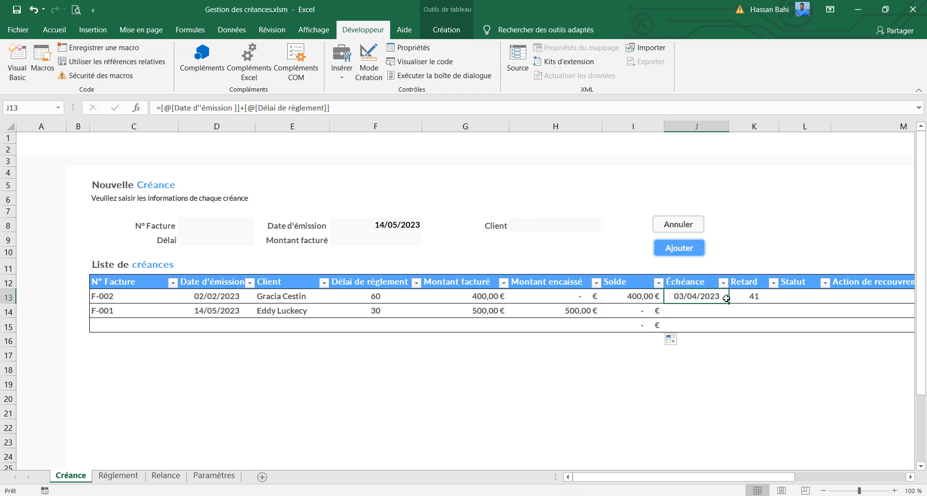
drag(726, 298, 727, 331)
click(771, 303)
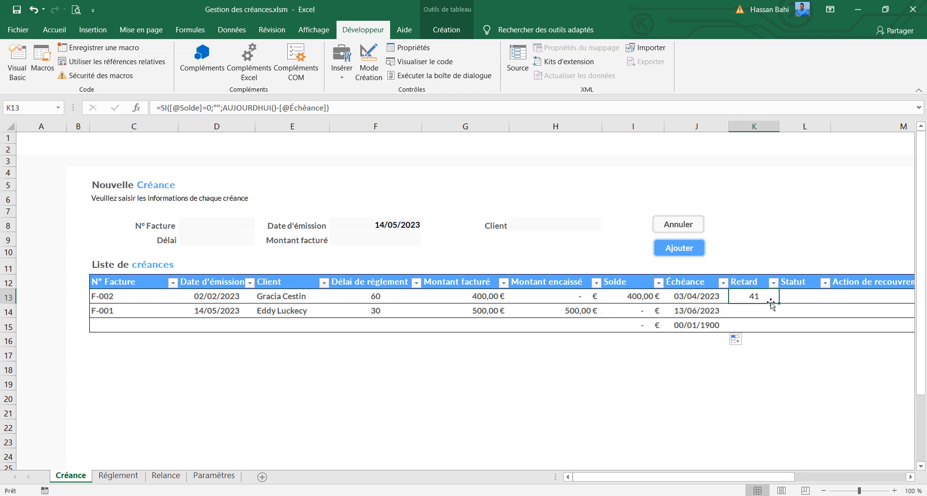
double_click(778, 303)
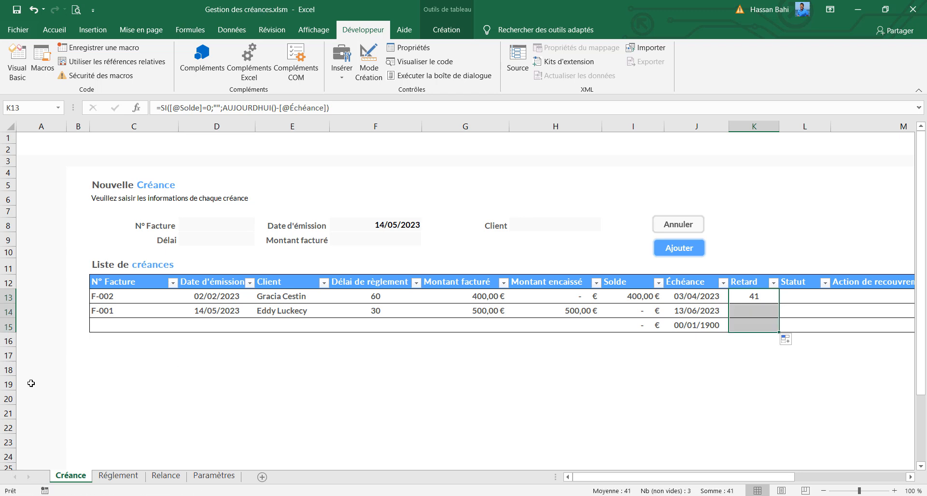
Delete row 15 below invoice F-001, and select F-001's Solde cell
right_click(8, 327)
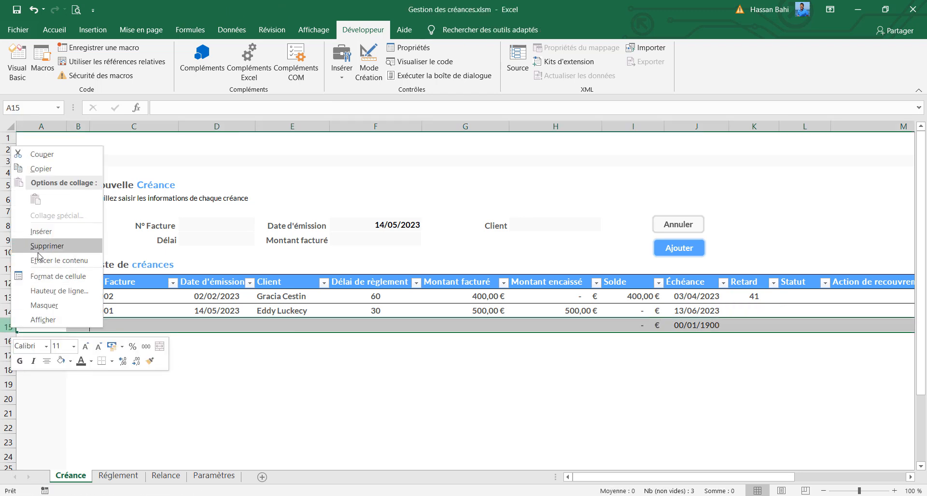
click(40, 248)
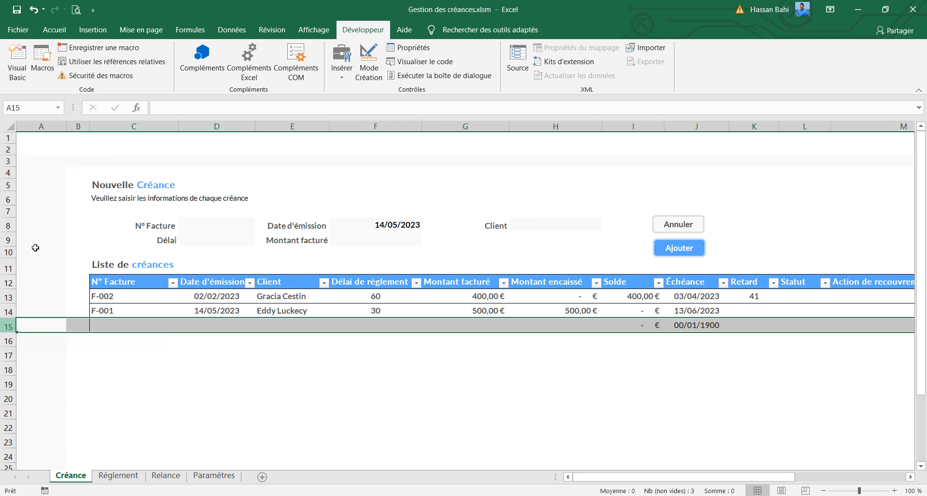
click(631, 311)
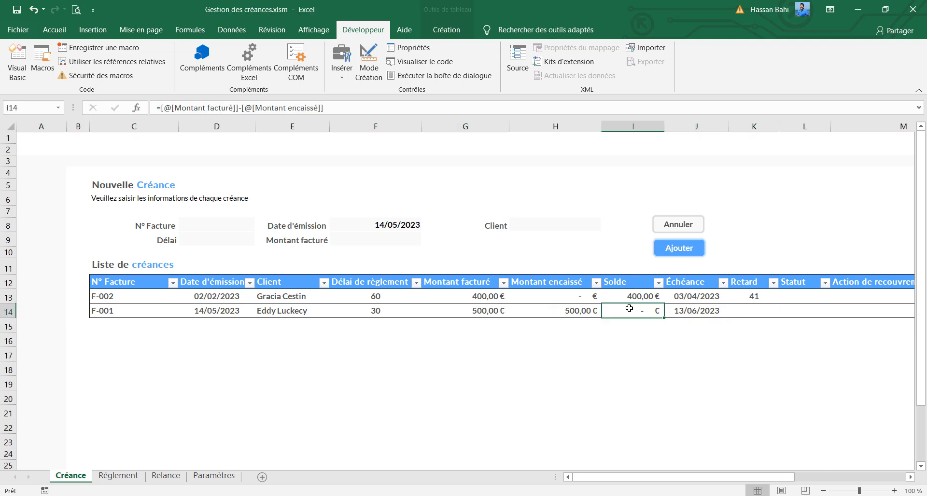
Set invoice F-001's Montant encaissé to 100 and check the Retard cells of both invoices
click(576, 309)
text(100)
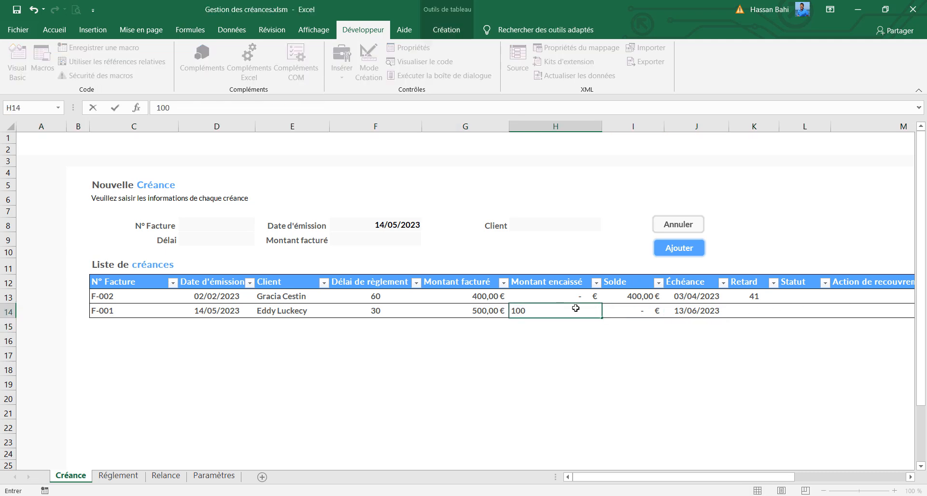
key(Return)
click(750, 312)
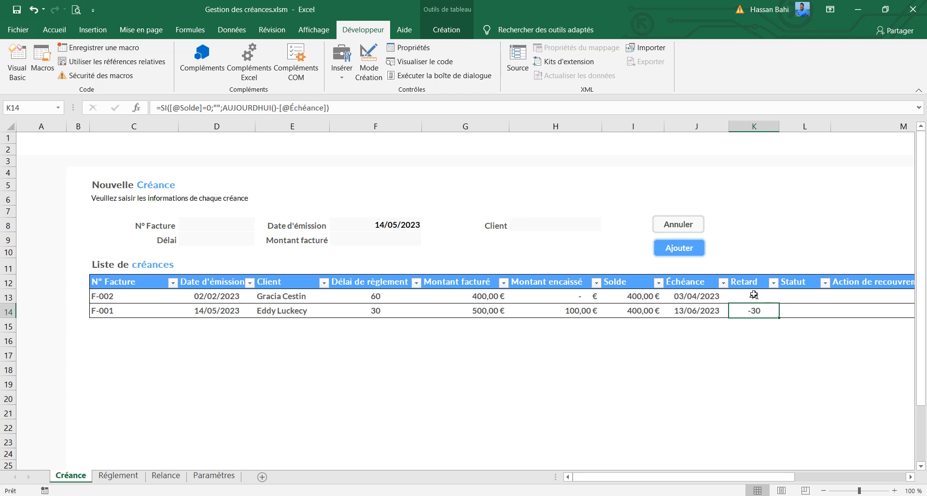
click(754, 295)
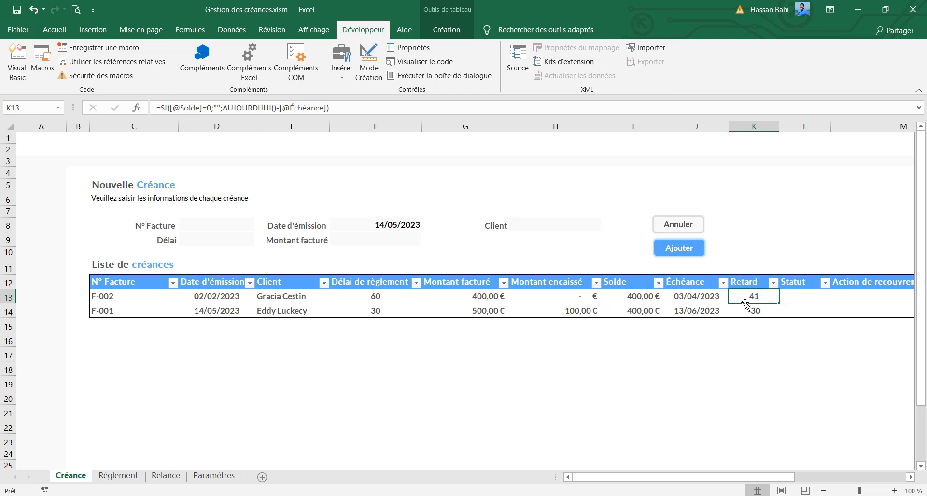
click(746, 308)
Fill the Nouvelle Créance form with N° Facture F-003, Date d'émission 05/04/2023 and the eighth client in the list
click(212, 225)
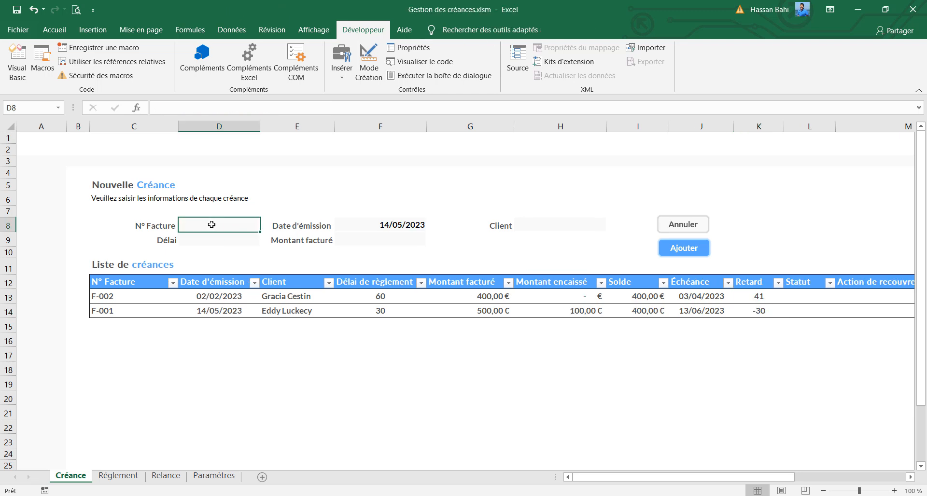
text(F)
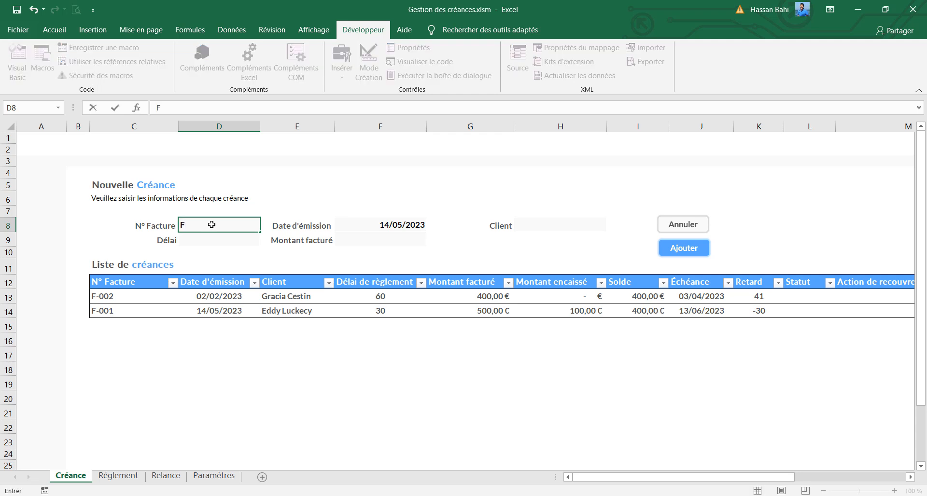
text(-003)
click(368, 227)
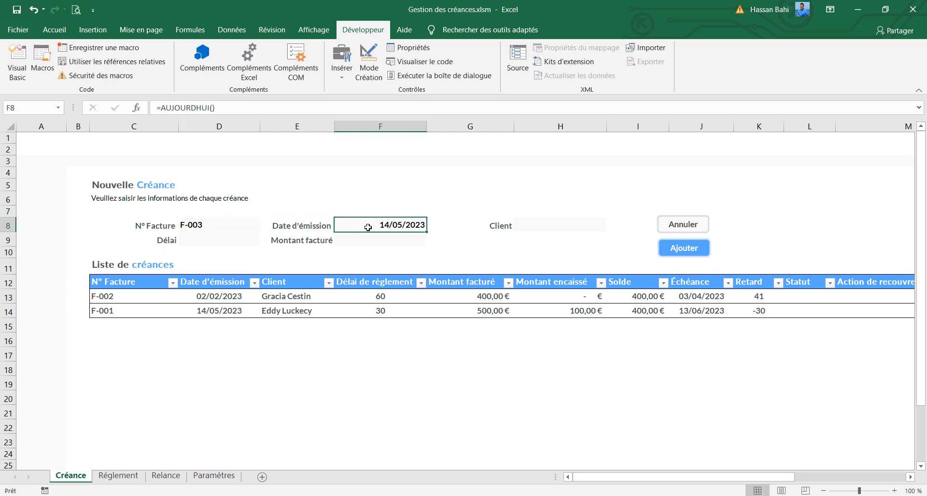
text(5/)
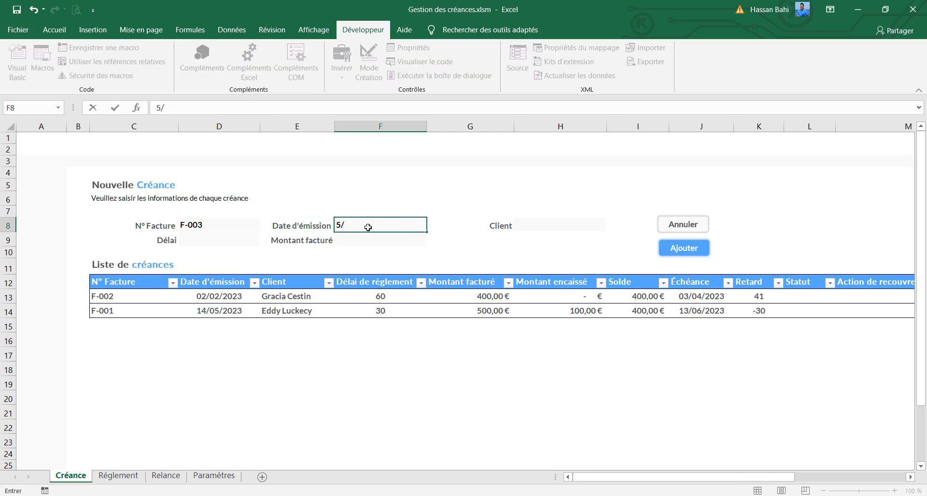
text(4/2023)
click(555, 223)
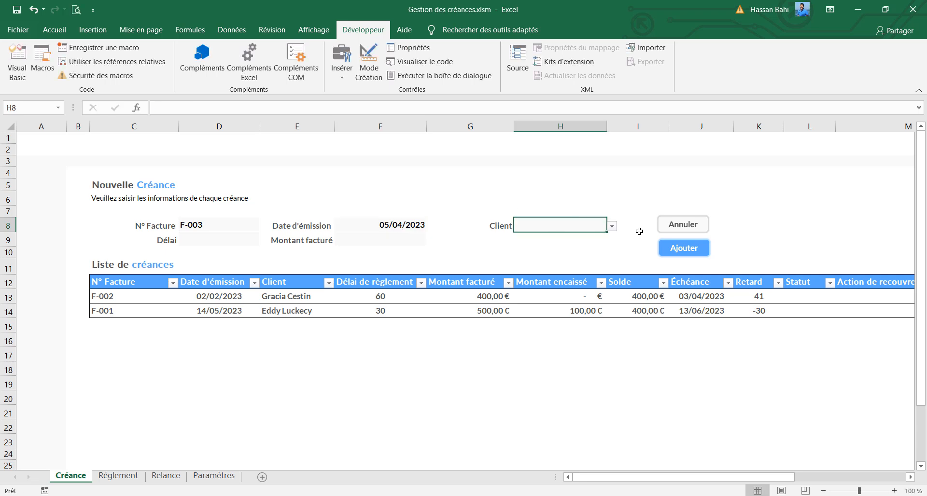
click(611, 226)
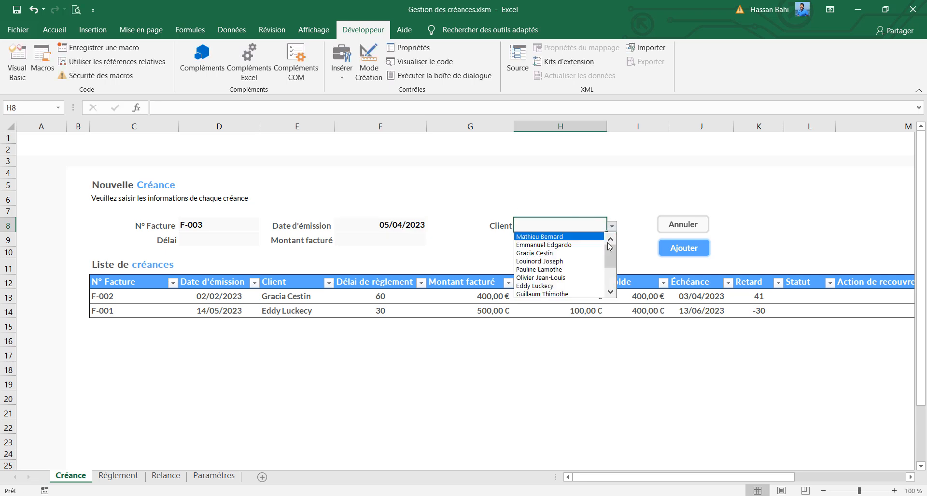
click(589, 294)
Set the new invoice's Délai to 25 and Montant facturé to 700, and add it to the Liste de créances
click(216, 239)
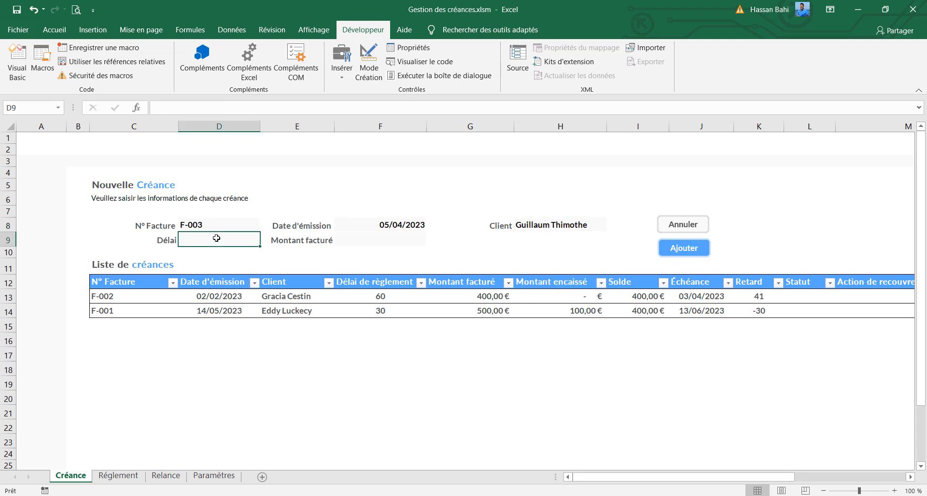
text(25)
click(417, 239)
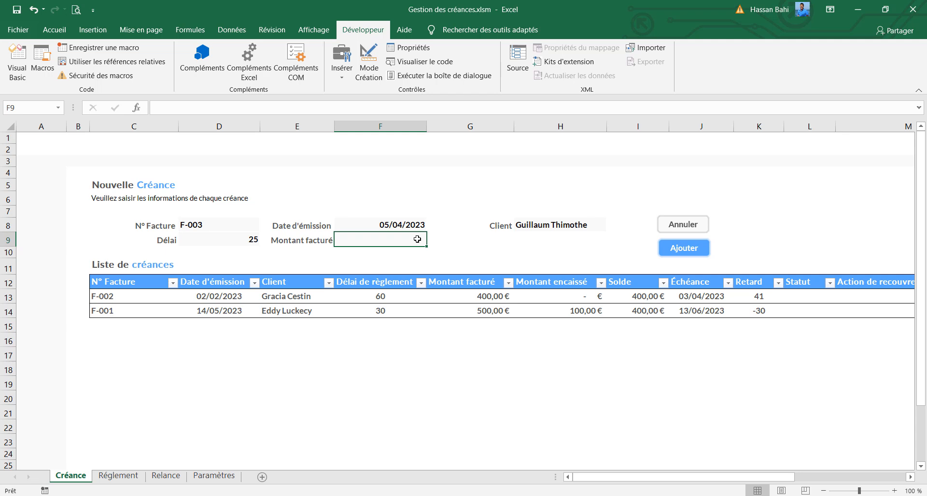
text(700)
click(695, 249)
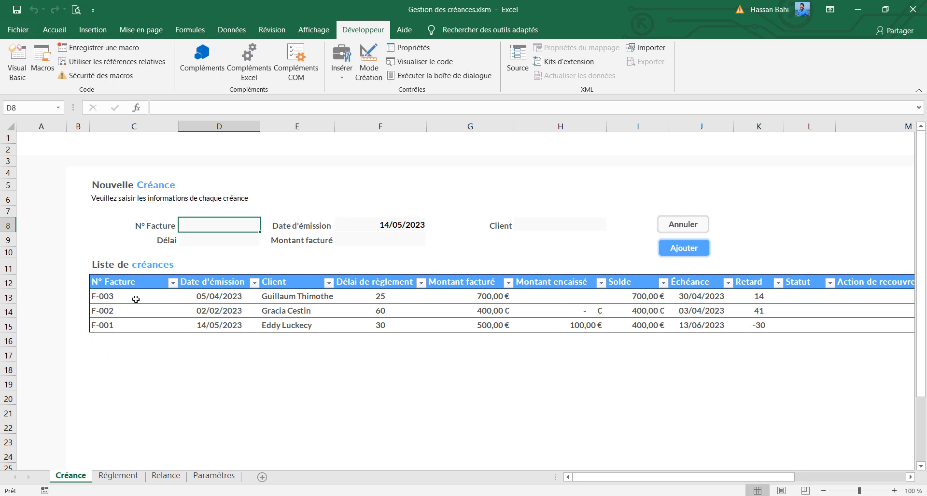
Enter 400 as invoice F-003's Montant encaissé and check the Retard cells of all three invoices
click(555, 298)
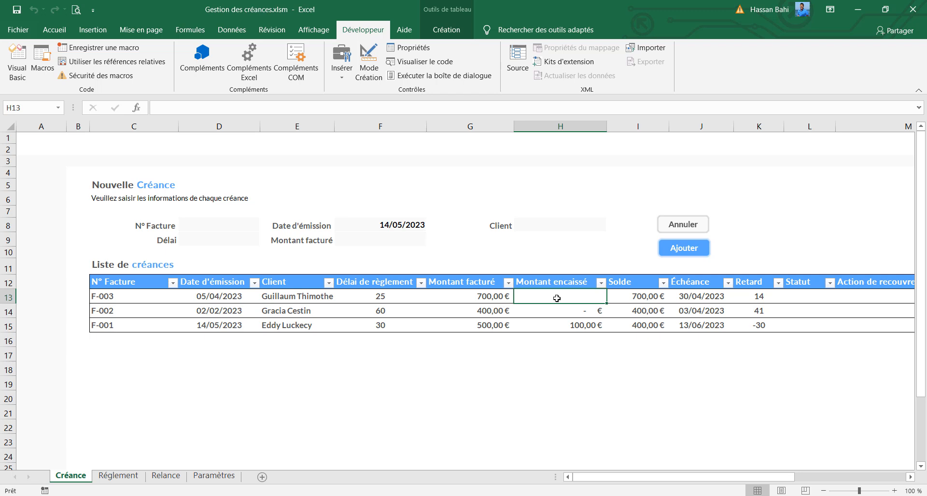
text(400)
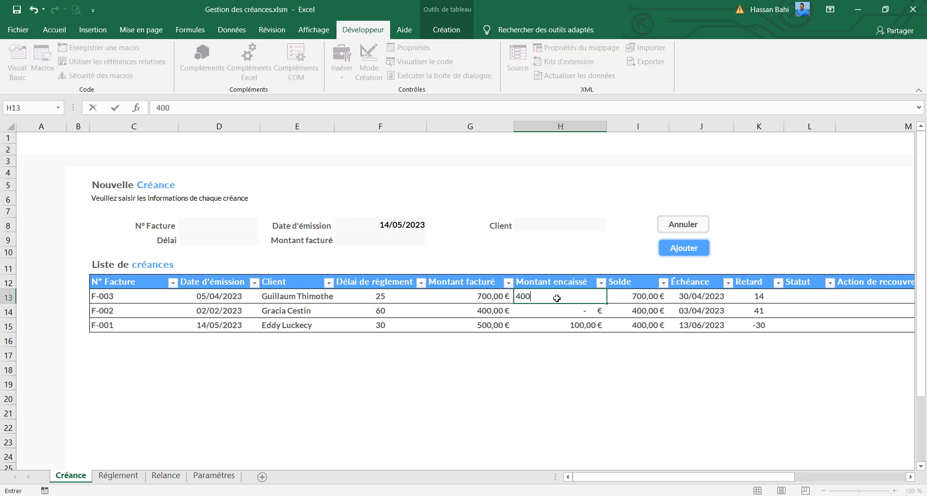
key(Return)
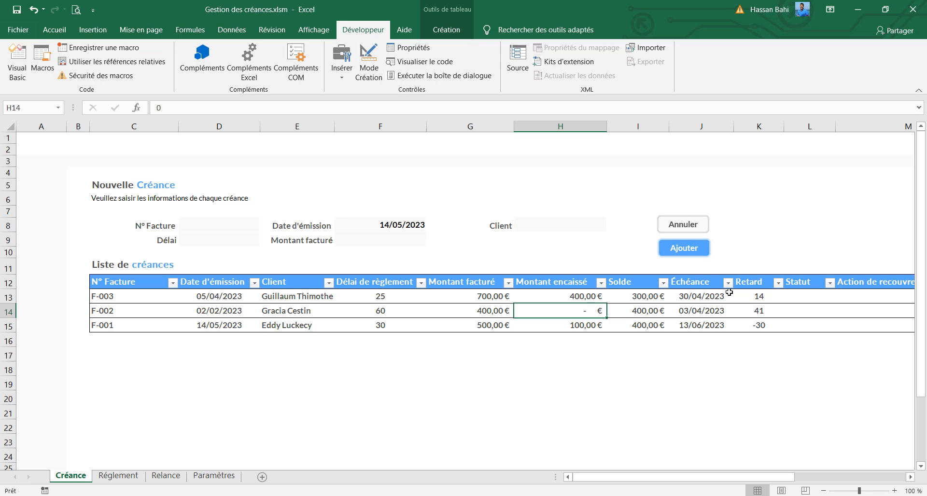
click(757, 298)
click(758, 310)
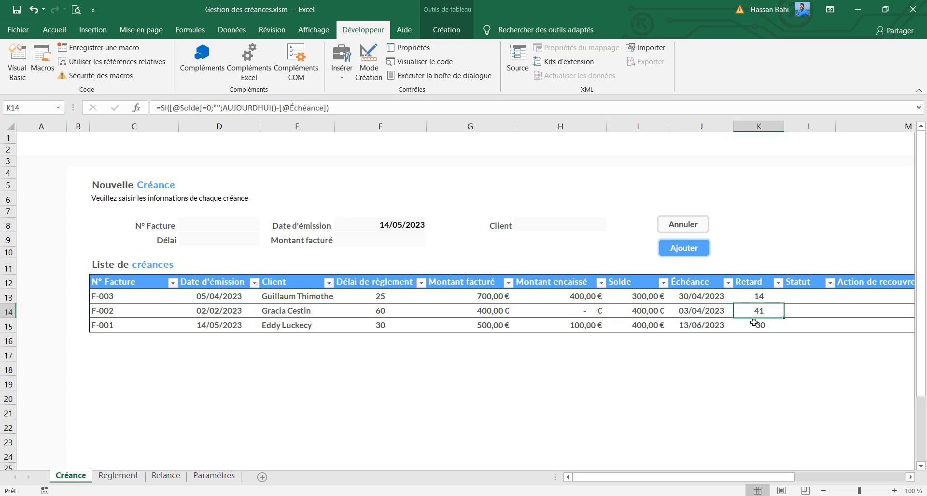
click(755, 323)
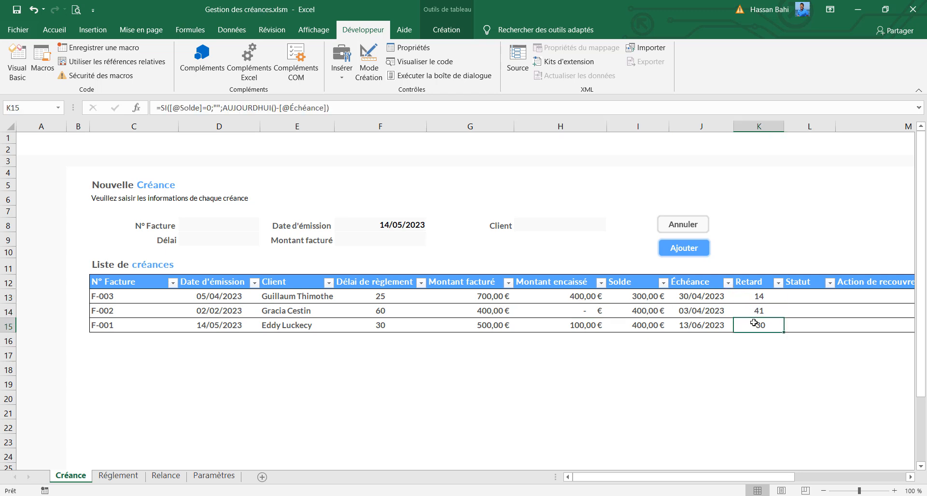
Copy the whole Créance sheet and paste it into the empty Réglement sheet from cell A1
click(117, 476)
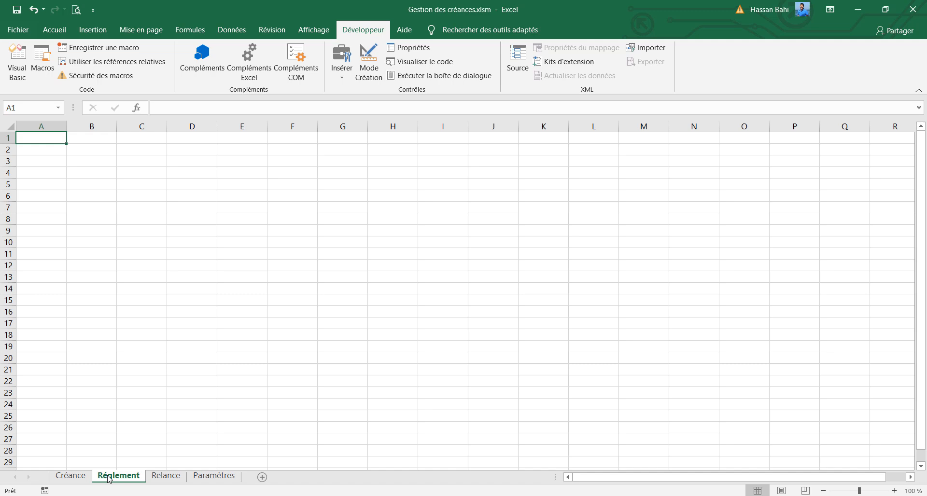
click(69, 476)
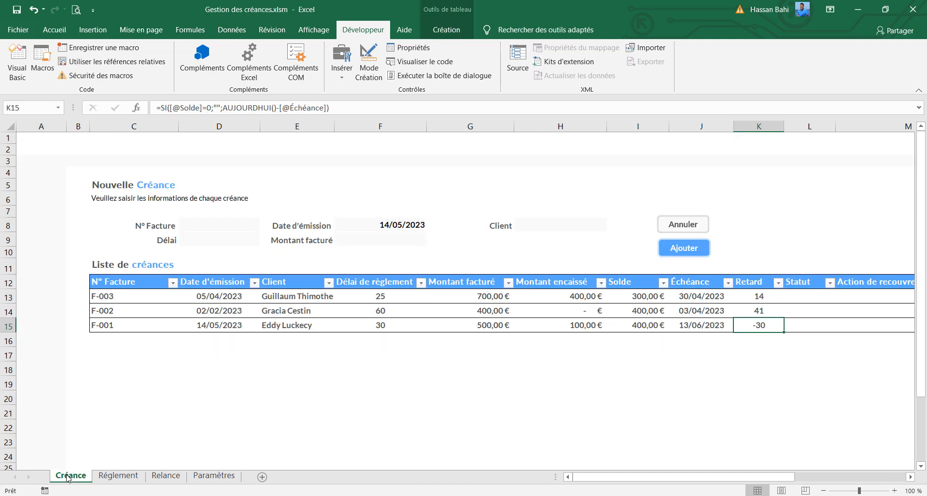
click(580, 302)
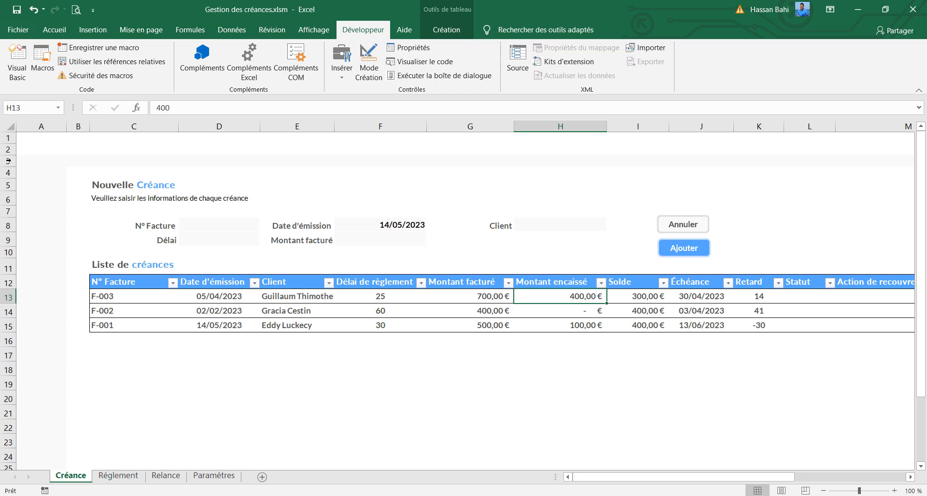
click(10, 127)
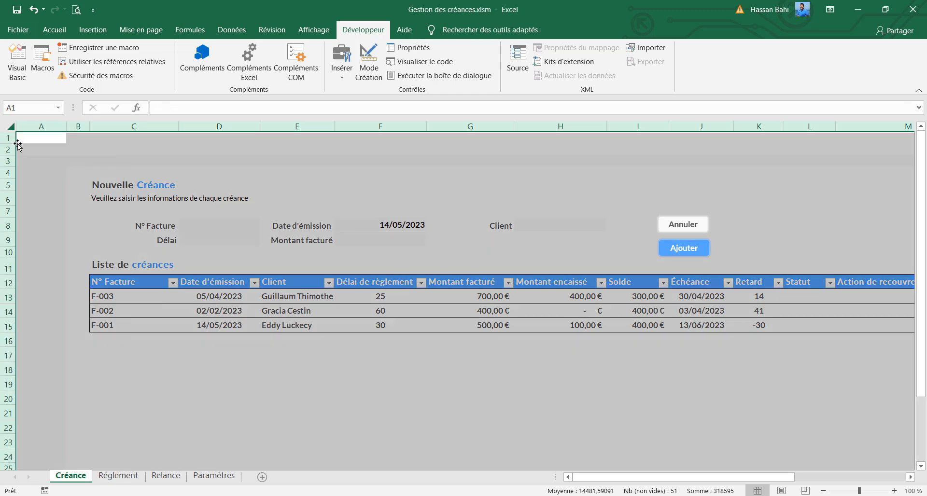
key(ctrl+c)
click(118, 476)
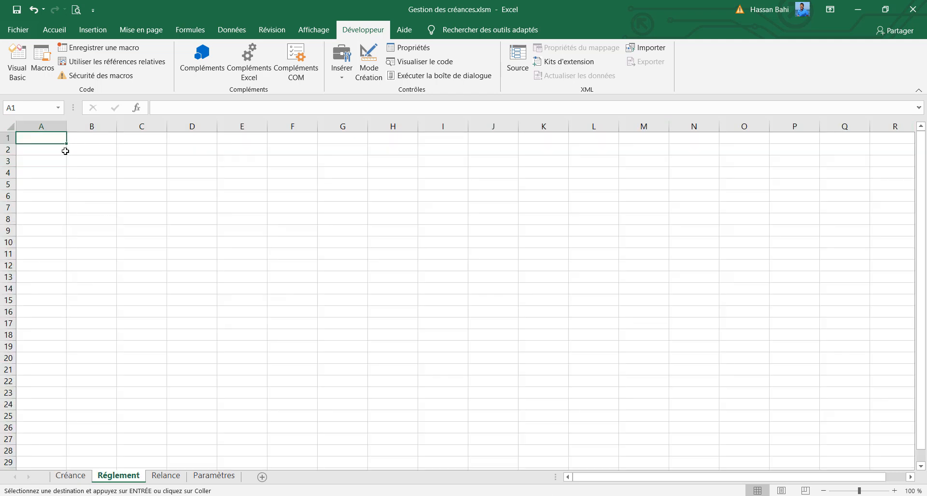
key(ctrl+v)
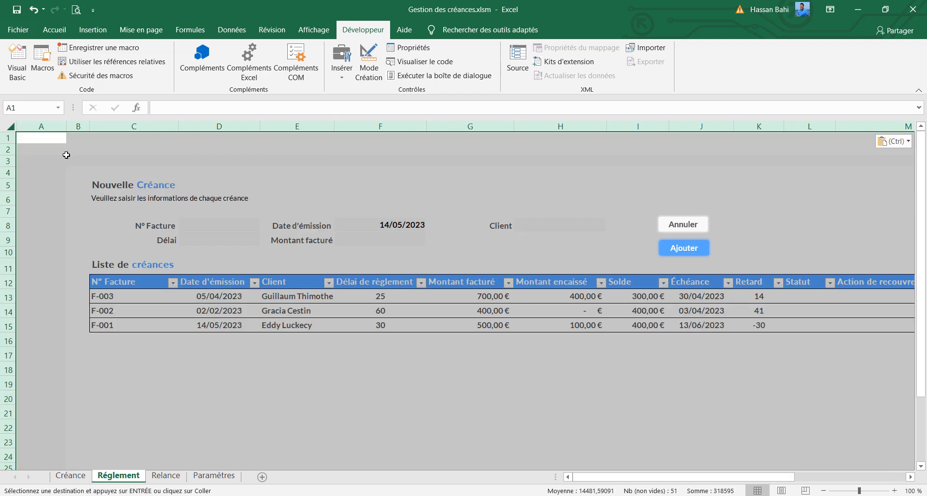
click(306, 153)
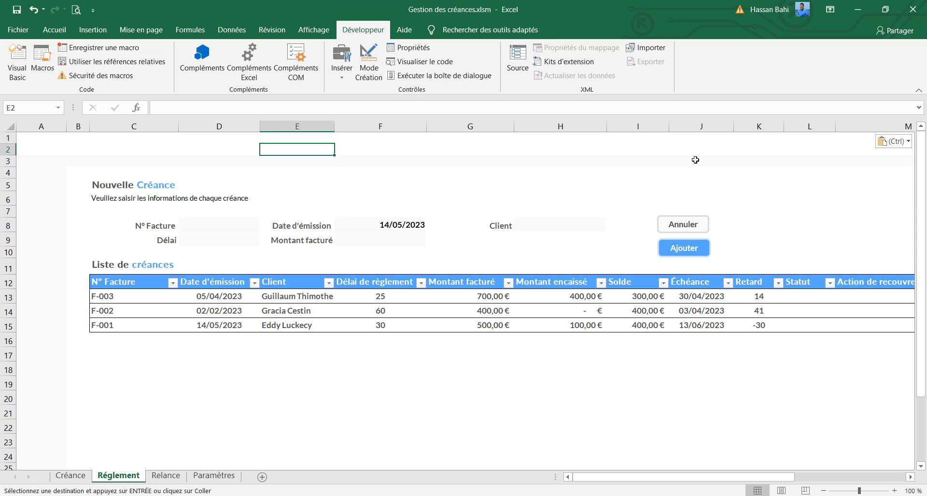
Delete columns J to R of the Réglement sheet, from Échéance through the end of the table
click(646, 126)
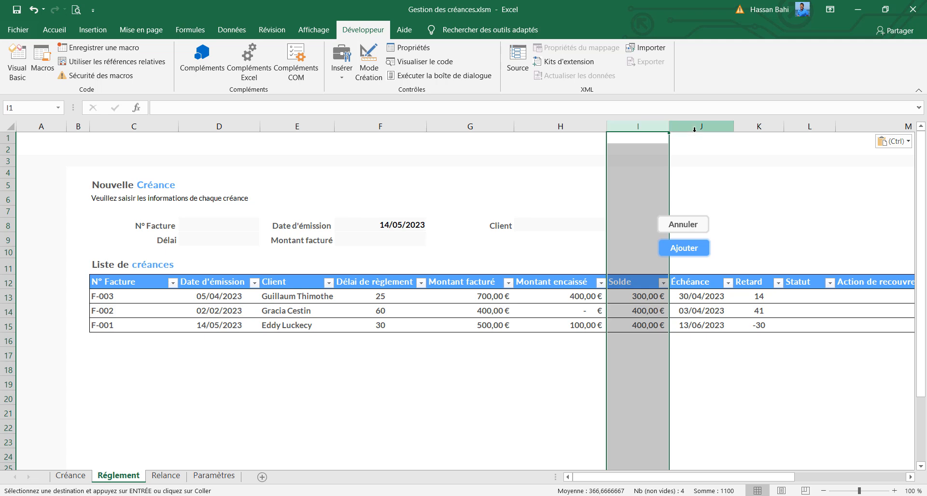
drag(701, 126, 803, 128)
right_click(802, 127)
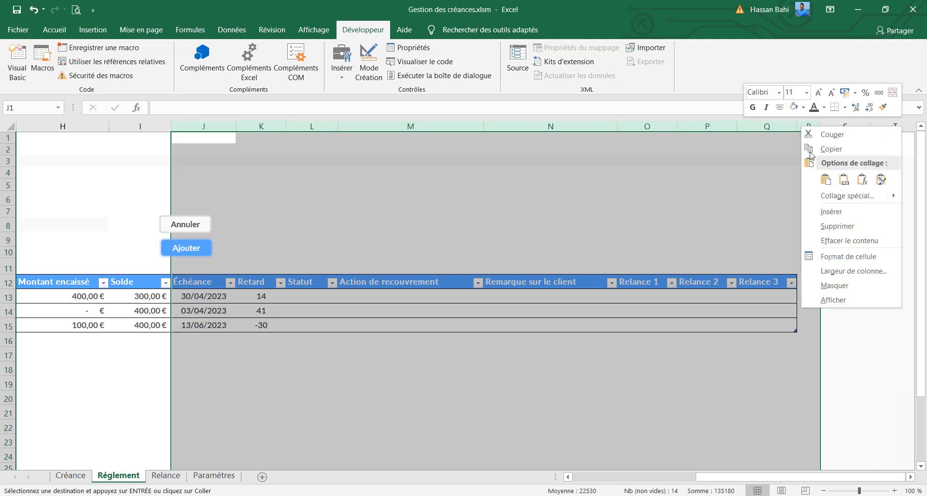
click(850, 230)
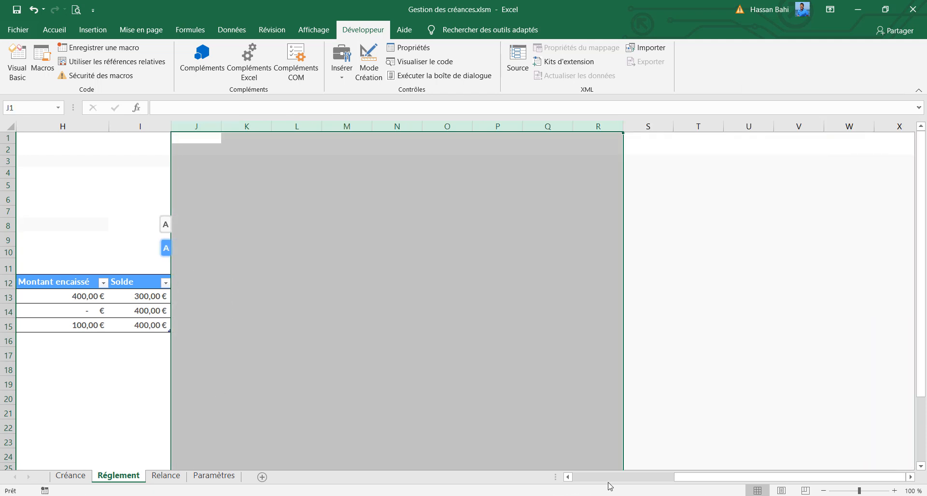
click(609, 477)
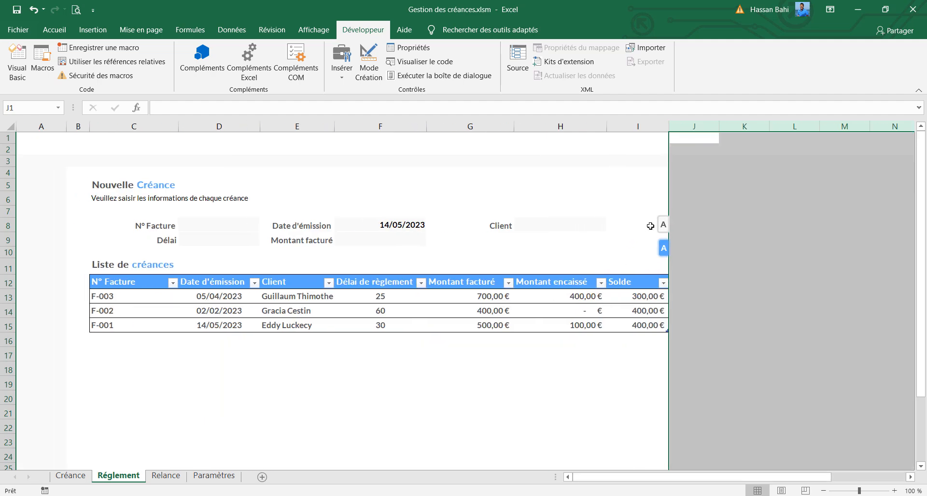
Widen the squeezed Annuler and Ajouter buttons on the Réglement sheet to span column I
click(660, 224)
drag(660, 225, 608, 228)
click(664, 248)
drag(659, 248, 607, 248)
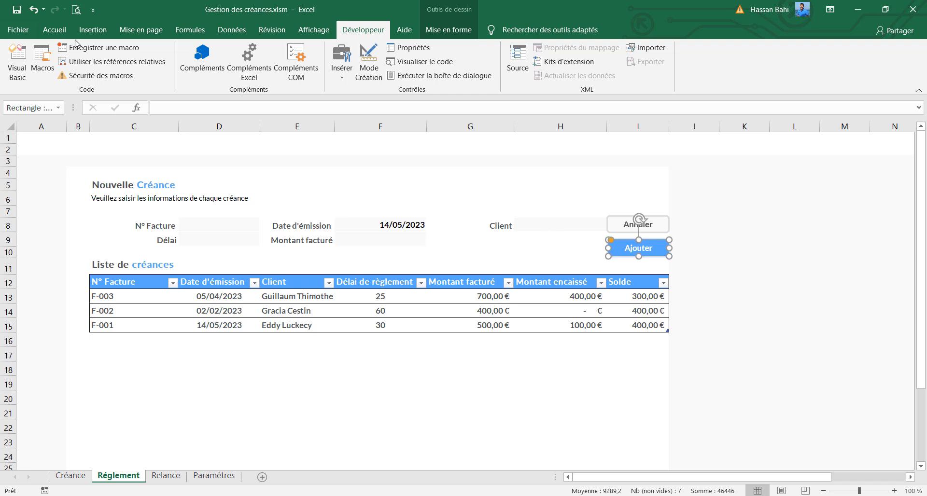
Remove the macro assignment from the Réglement sheet's Ajouter button
right_click(626, 257)
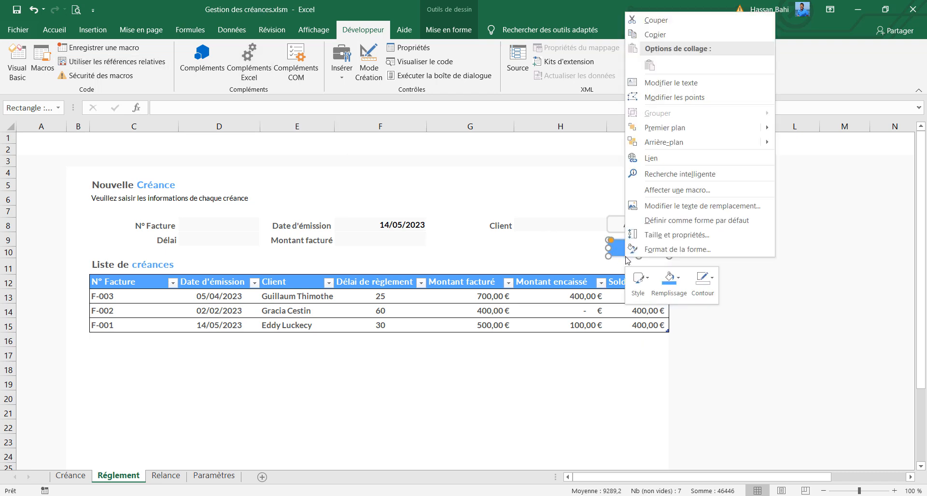
click(673, 190)
key(BackSpace)
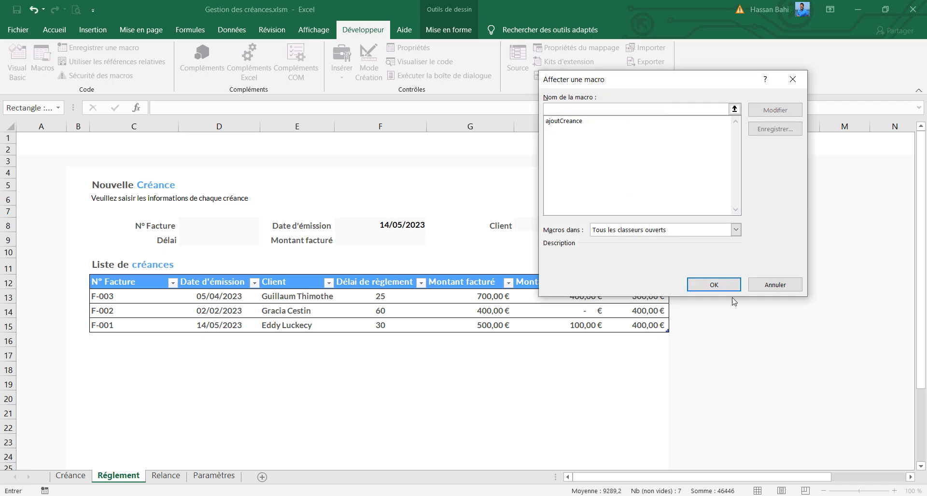
click(714, 285)
Rename the Réglement sheet's table as historiqueReglement
click(219, 282)
click(446, 29)
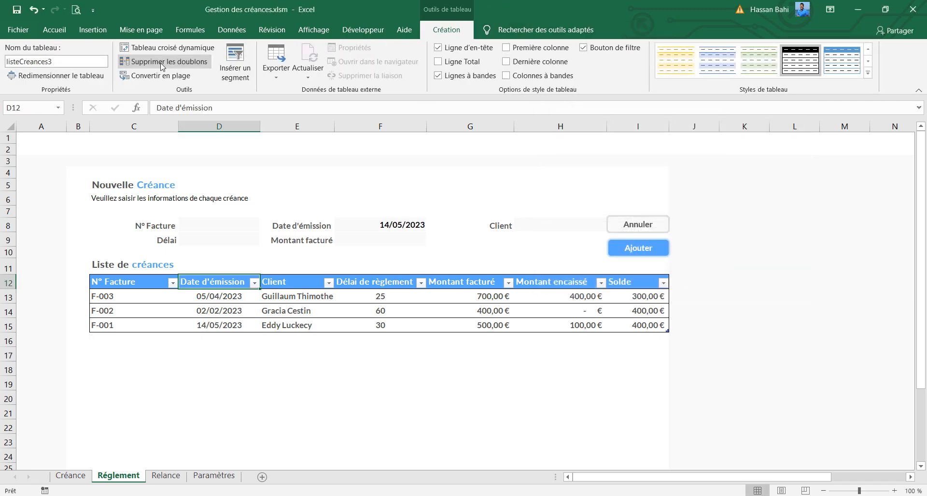
click(79, 63)
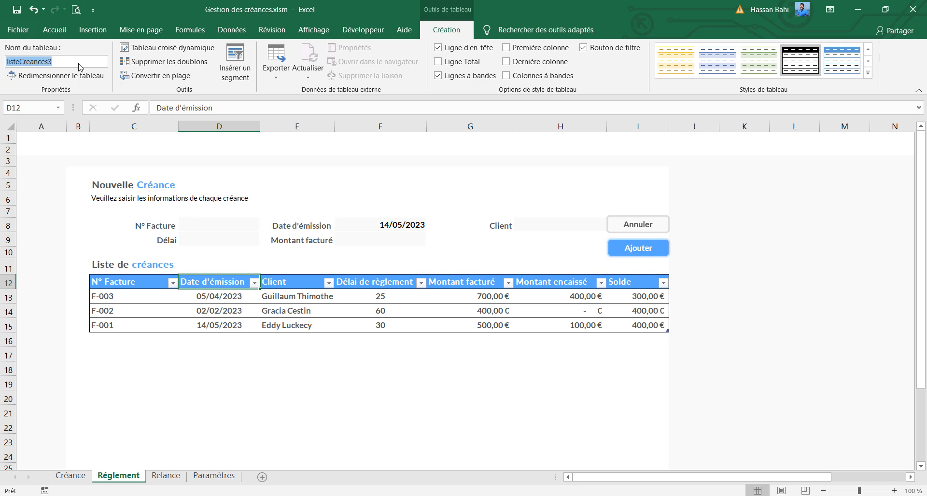
text(historique)
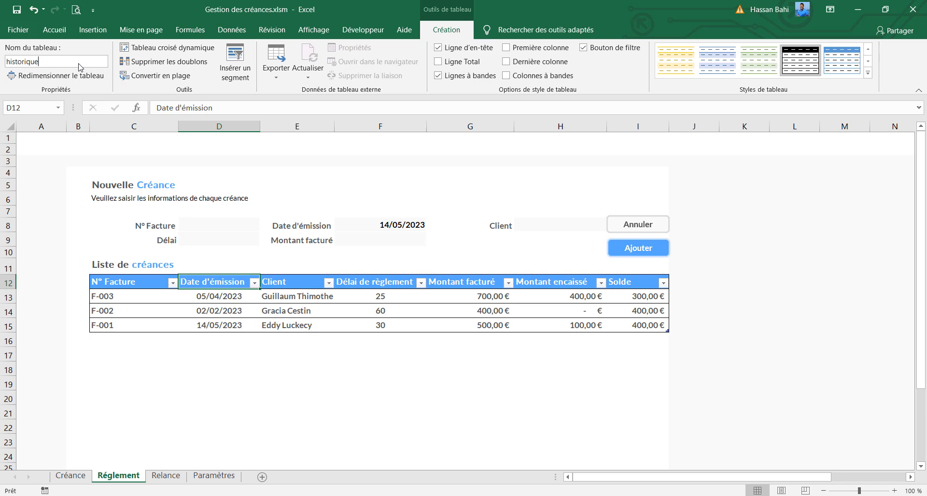
text(Reglements)
Change the title above the Réglement sheet's table to "Historique de réglements"
click(134, 263)
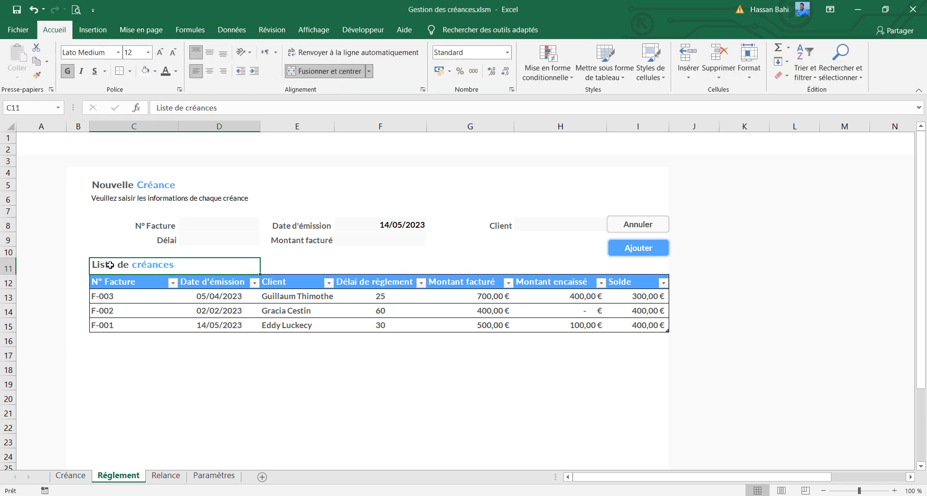
double_click(164, 111)
text(His)
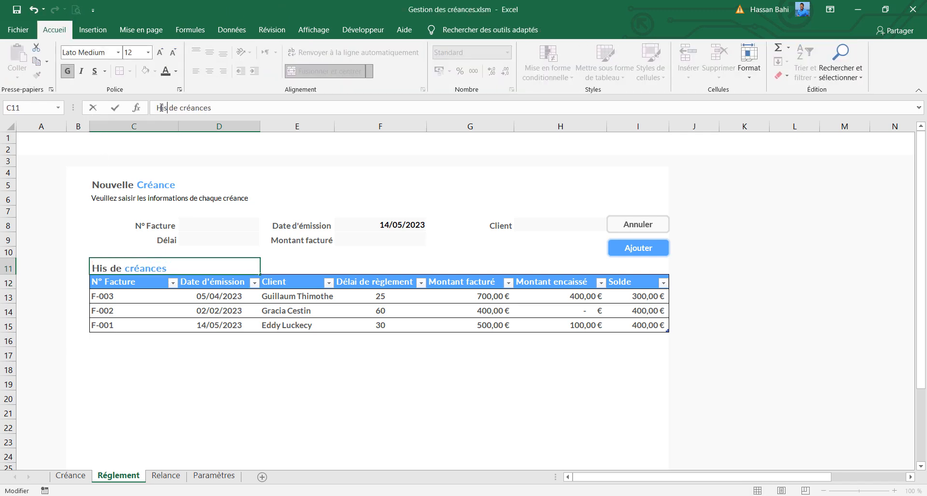
text(torique)
double_click(185, 267)
text(réglement)
Rename the payment table's second and third column headers as Client and Date d'encaissement, and fit column E to its content
click(224, 283)
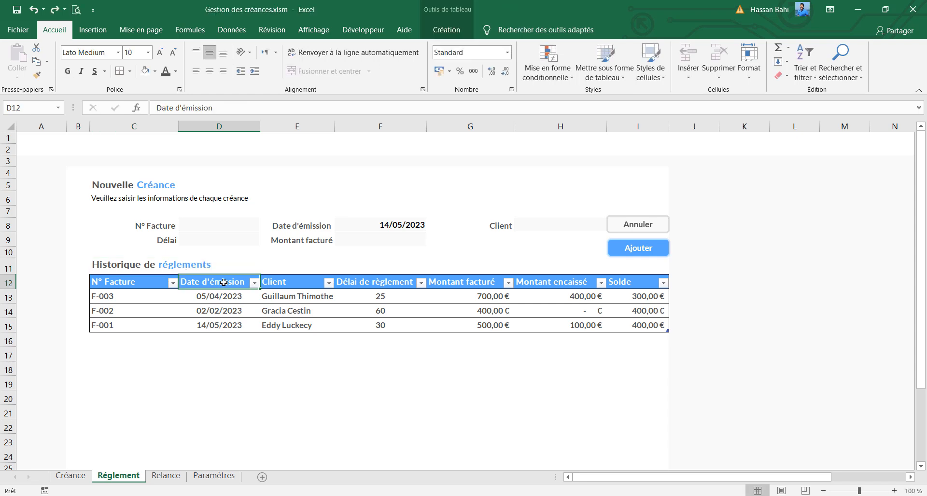
text(Client)
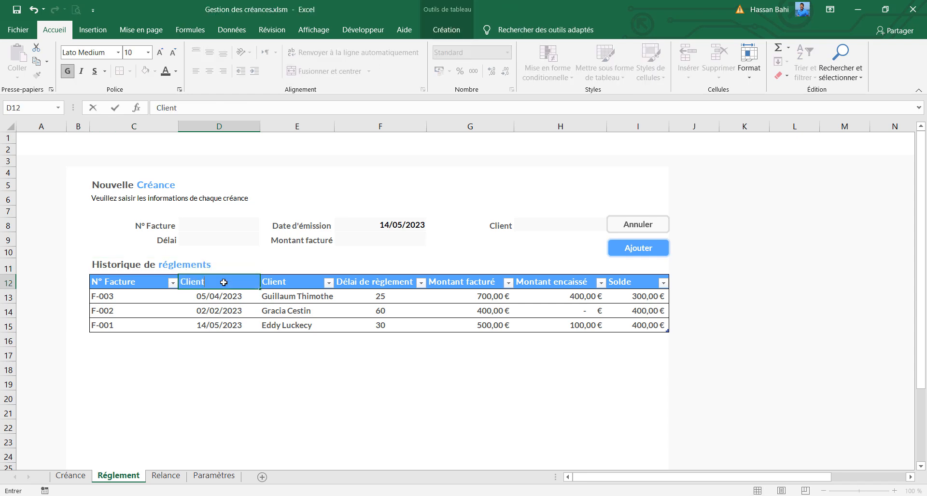
key(Tab)
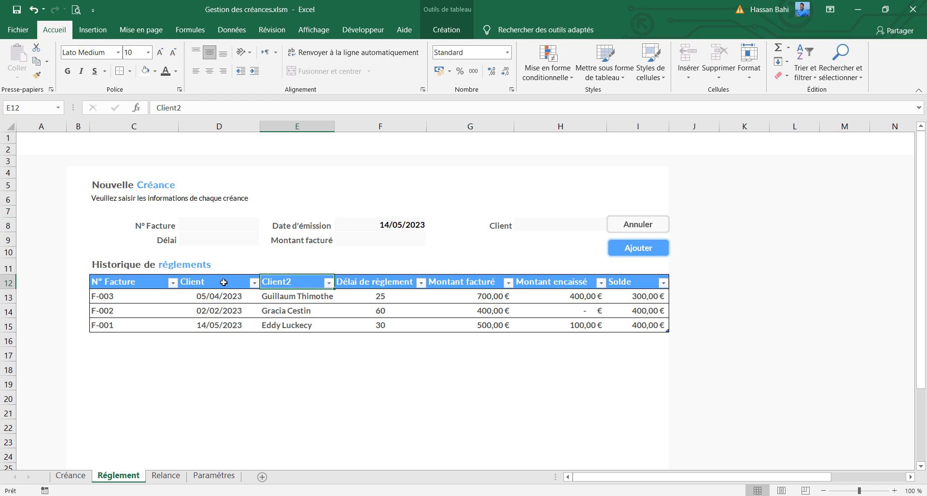
text(Date d)
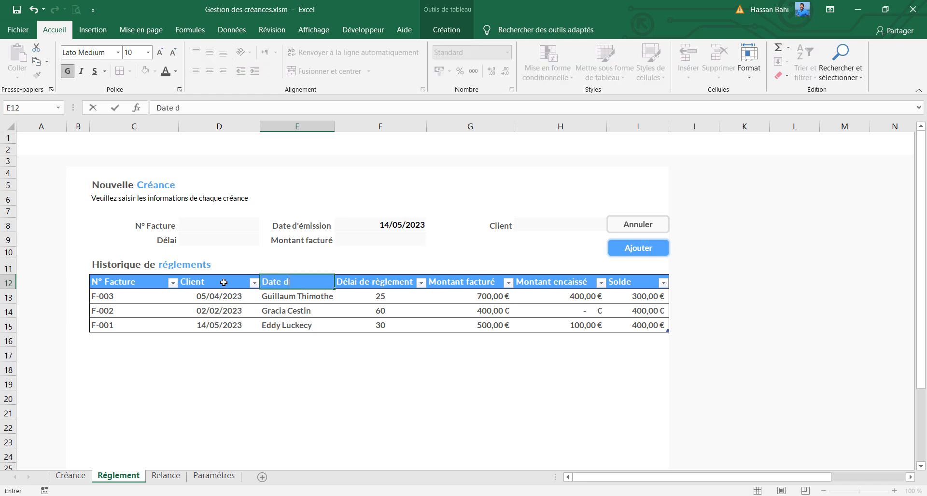
text('encaissement)
key(Return)
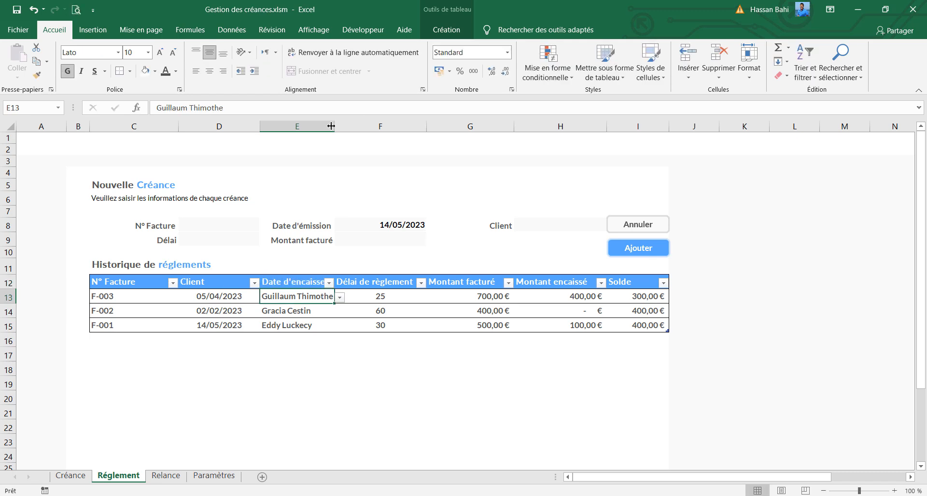
double_click(334, 126)
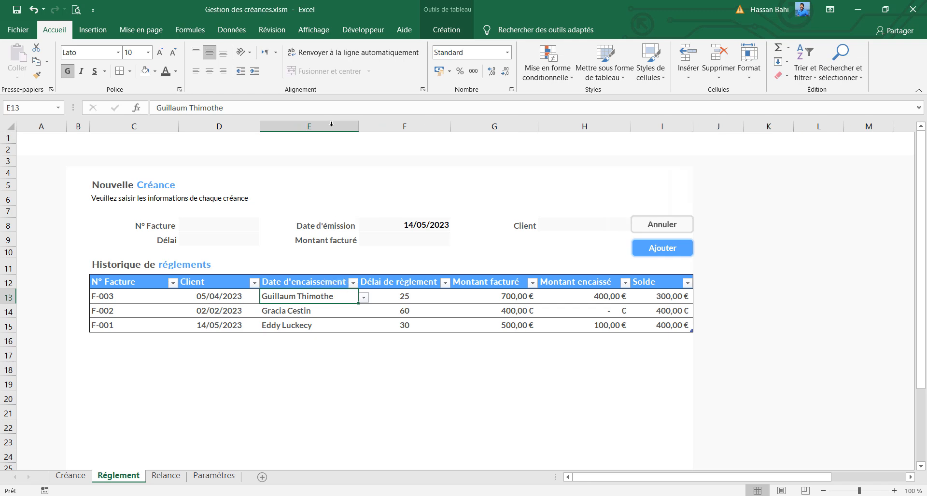
Rename the headers in F12, G12 and H12 as Référence, Montant encaissé and Mode de paiement
click(417, 282)
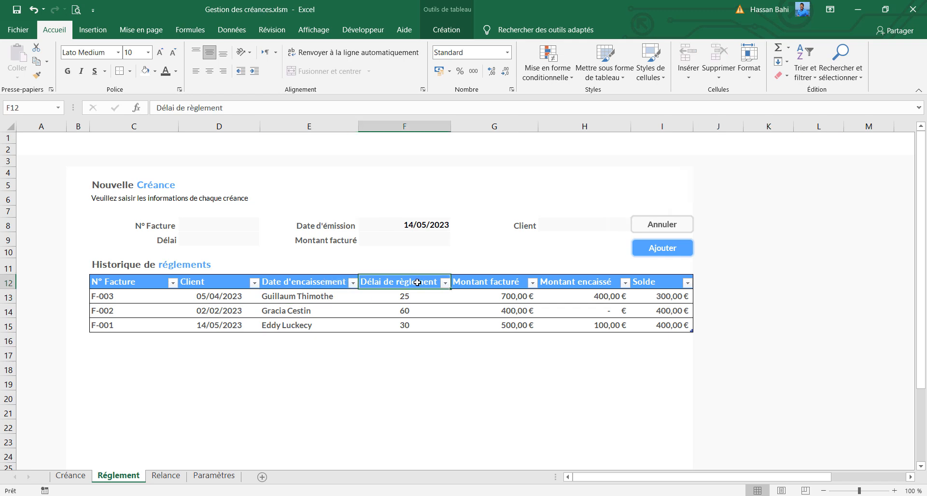
text(Référence)
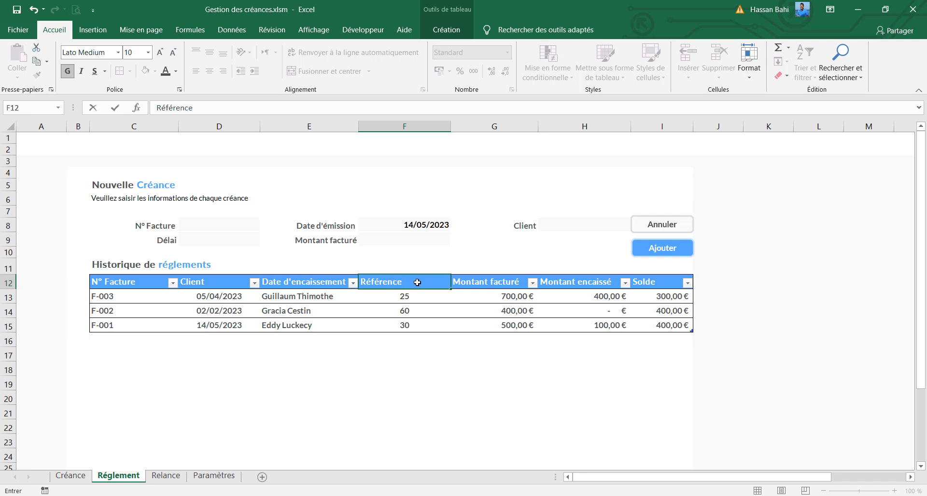
click(466, 285)
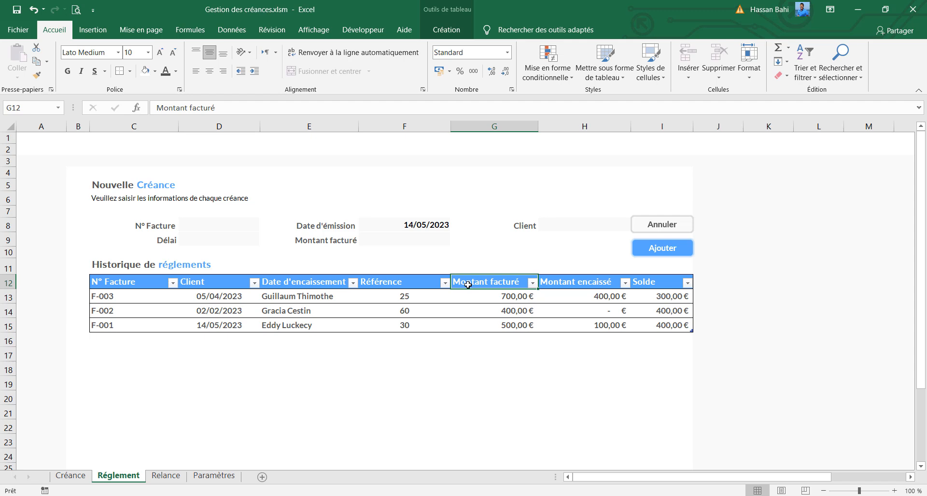
text(Montant)
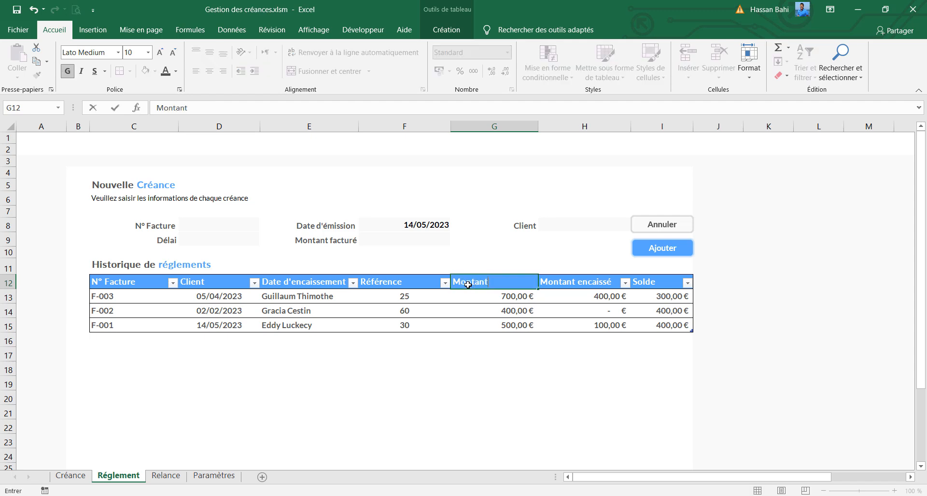
text( encaissé)
click(568, 283)
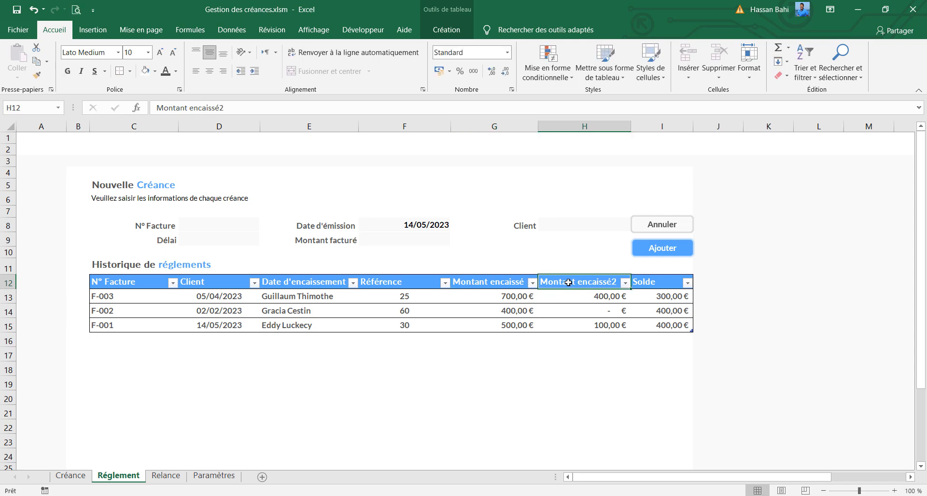
text(Mode)
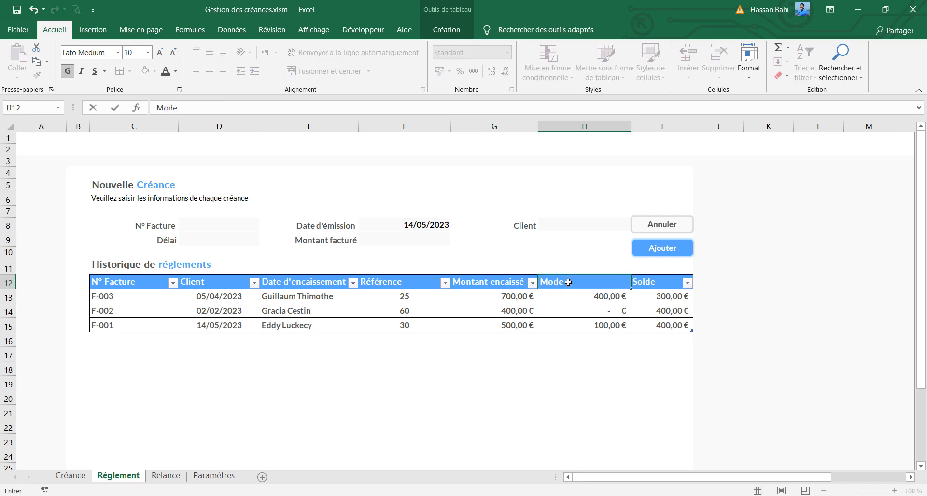
text( de paiement)
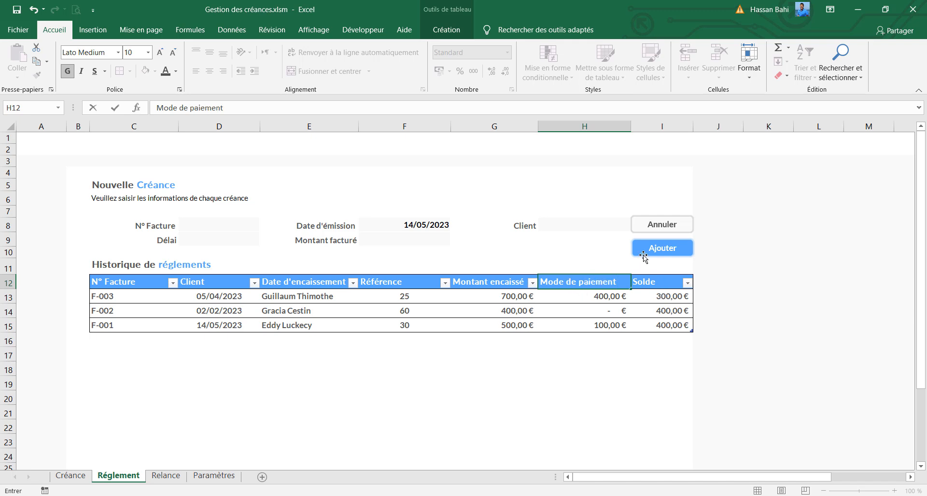
Move the Annuler and Ajouter buttons off column I and delete the Solde column from the payment table
drag(643, 255, 522, 255)
drag(644, 236, 567, 236)
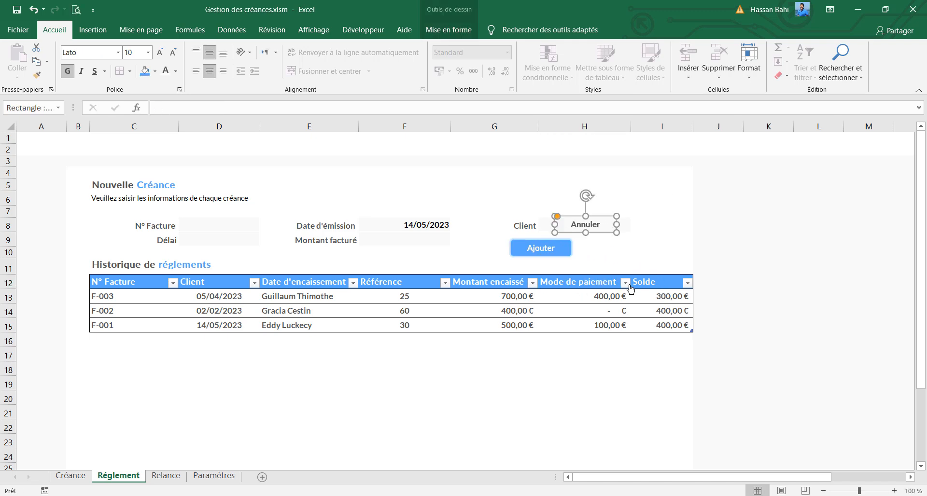
right_click(656, 286)
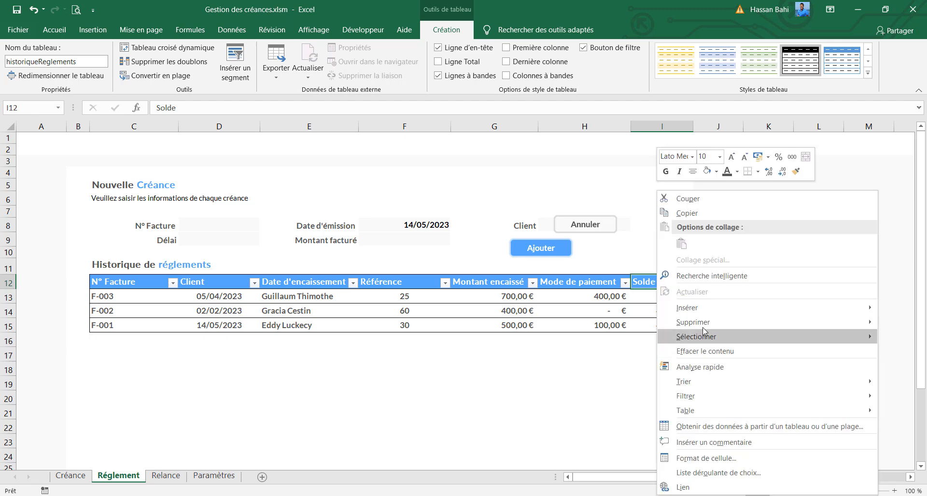
click(652, 323)
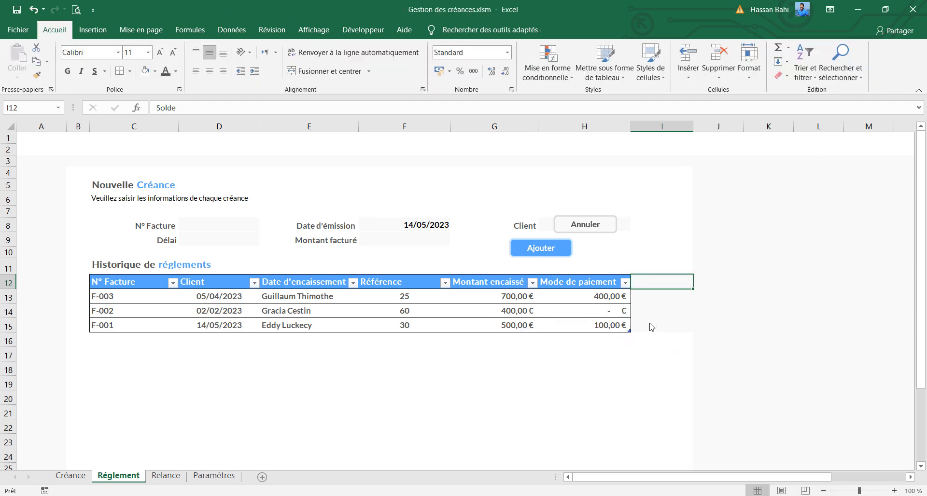
click(654, 341)
drag(676, 280, 661, 325)
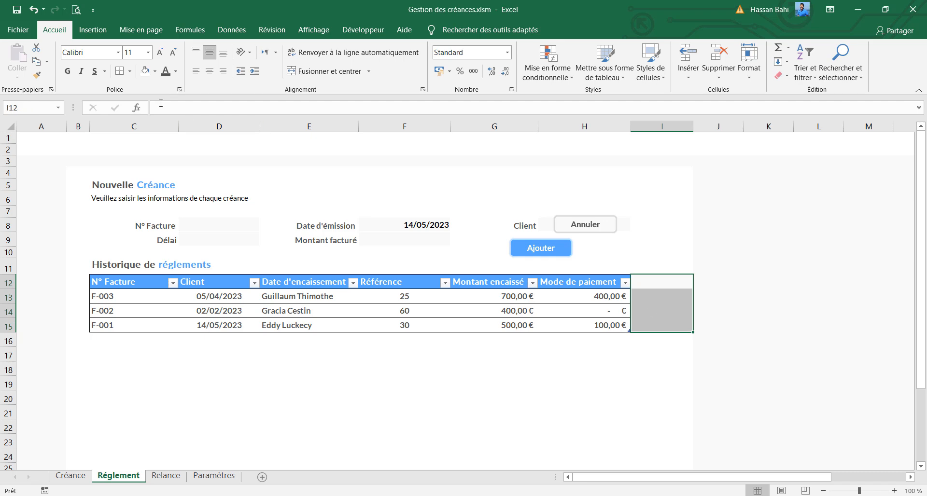
click(585, 385)
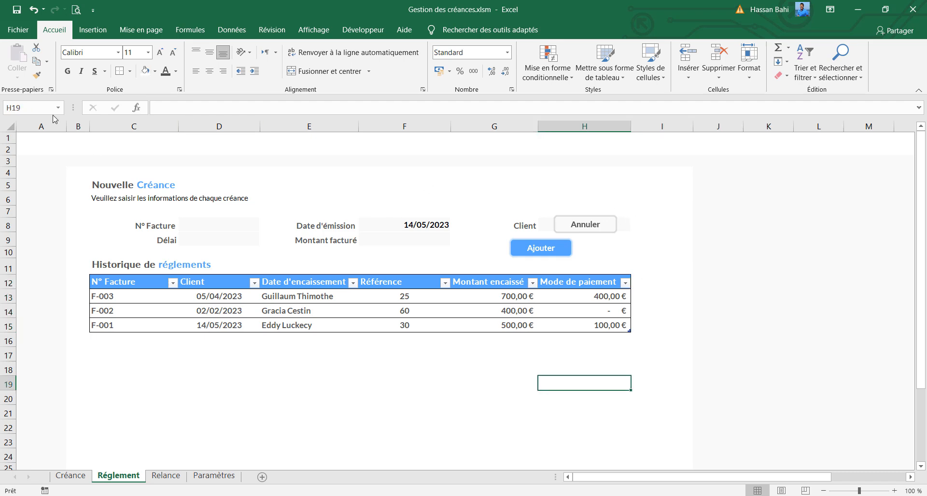
Set the width of column I to 4
click(663, 130)
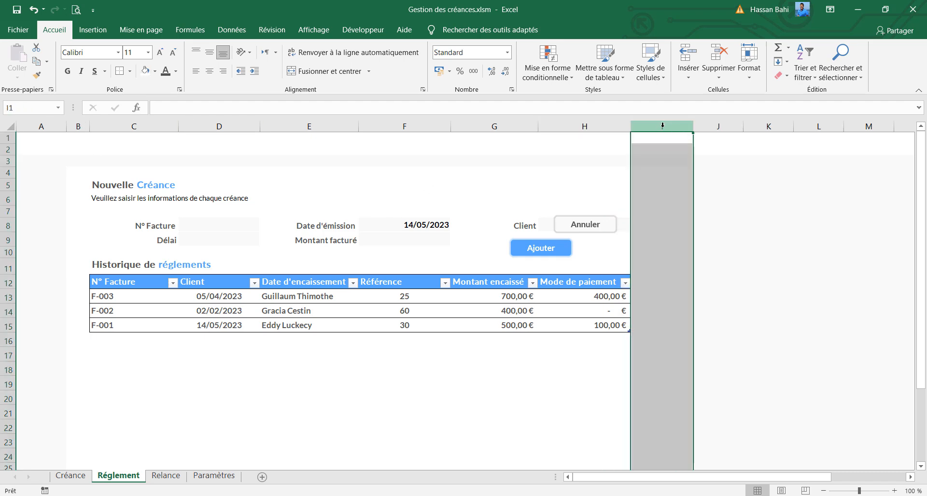
right_click(662, 131)
click(710, 273)
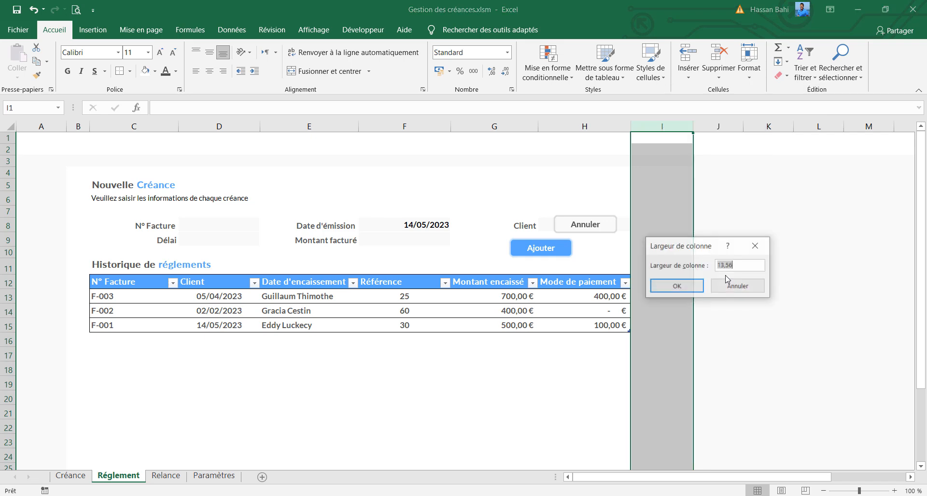
text(4,5)
key(Return)
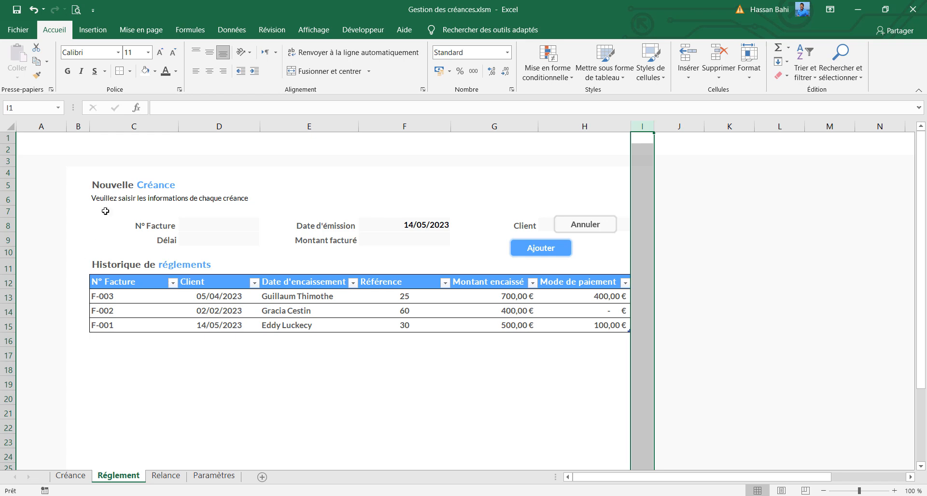
Change the form title to "Nouvelle règlement" and correct the table title to "Historique de règlements"
click(169, 184)
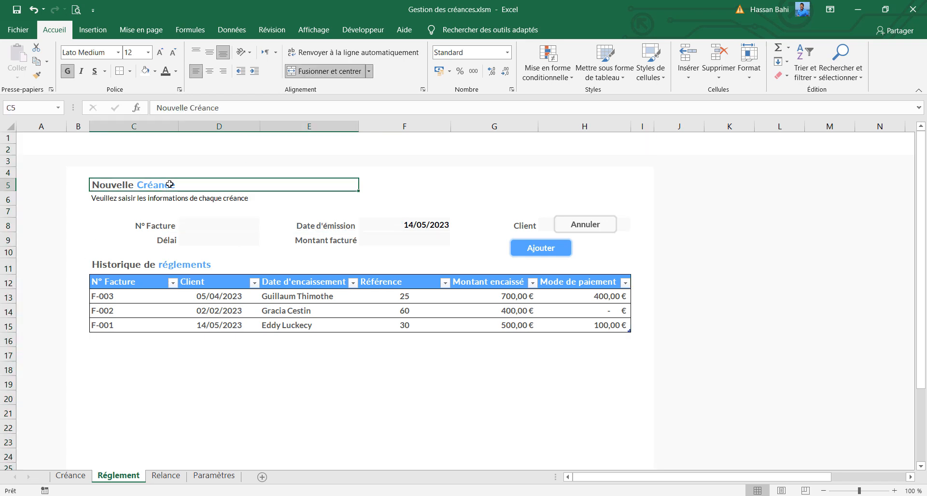
double_click(170, 184)
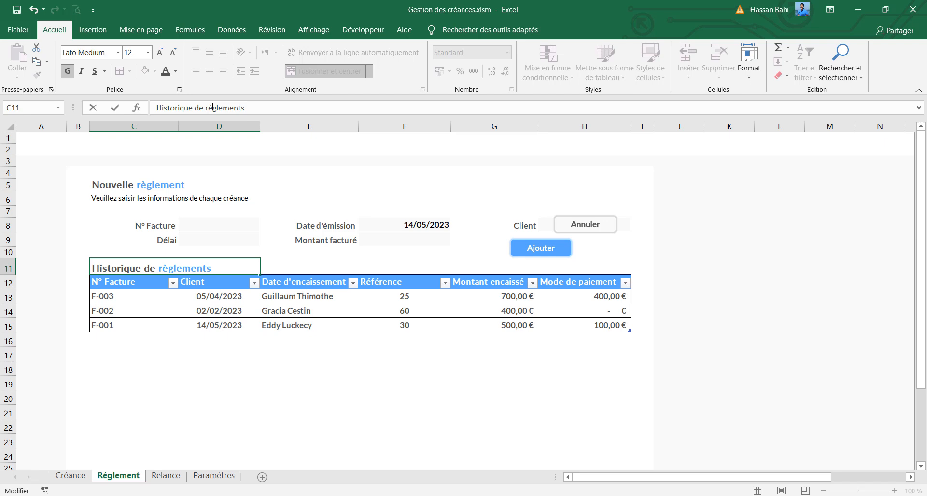
key(Return)
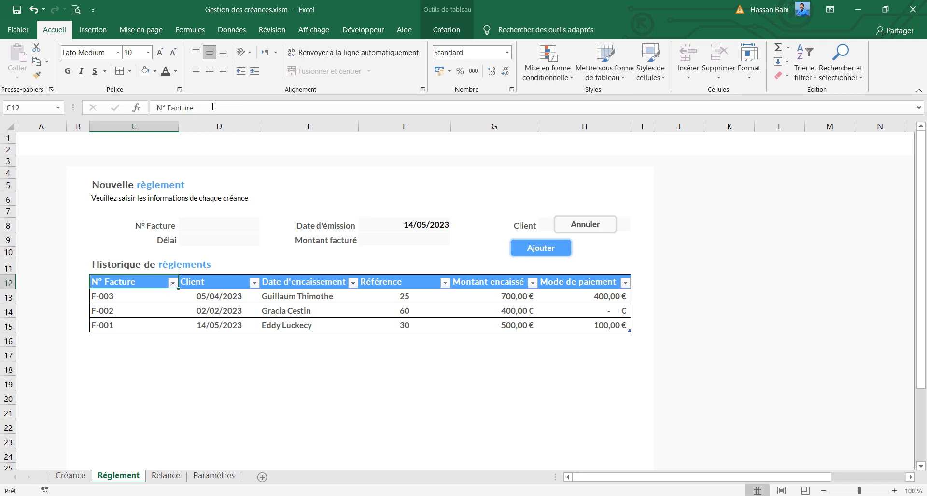
Change the instruction line under the form title to "Veuillez saisir les informations du règlement"
click(222, 198)
double_click(232, 200)
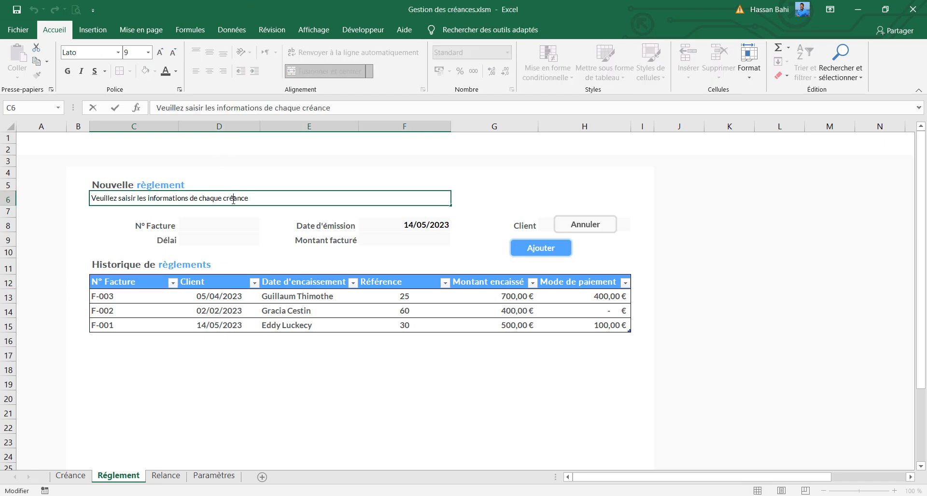
key(BackSpace)
key(BackSpace)
key(BackSpace)
key(BackSpace)
key(BackSpace)
key(BackSpace)
key(BackSpace)
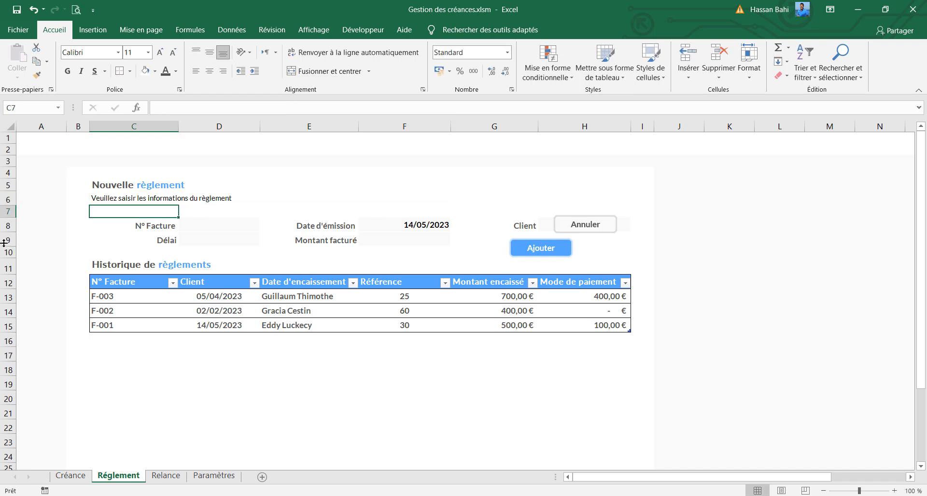
Insert two rows above the Délai row of the Réglement form
click(1, 240)
right_click(5, 242)
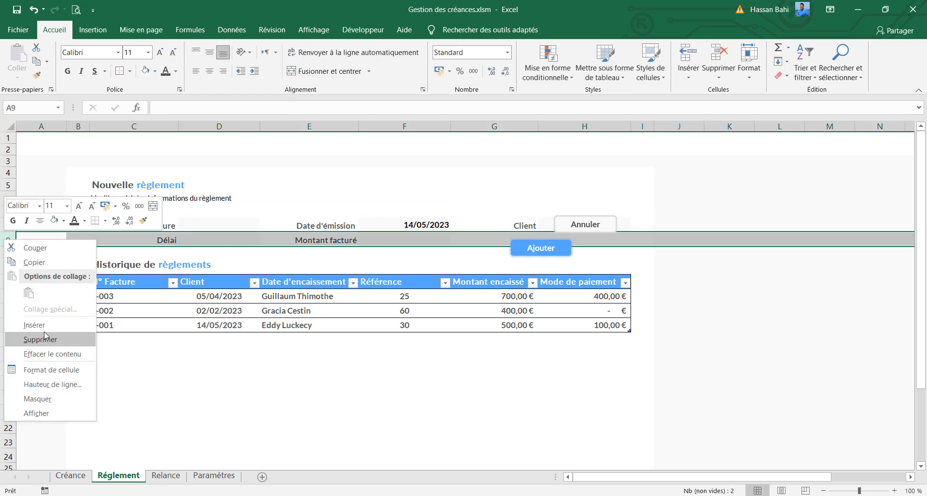
click(42, 323)
right_click(9, 240)
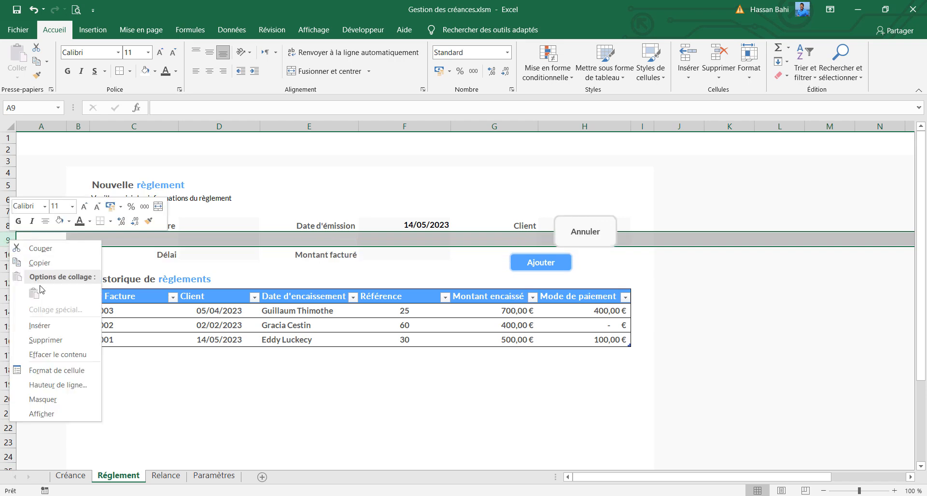
click(46, 326)
click(384, 256)
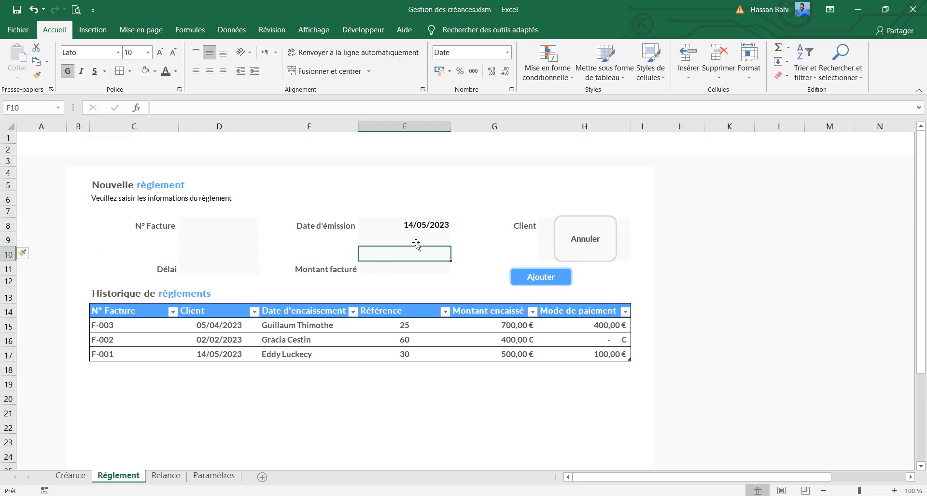
Reduce the stretched Annuler button's height and move the Annuler and Ajouter buttons above the form fields
ctrl+click(611, 252)
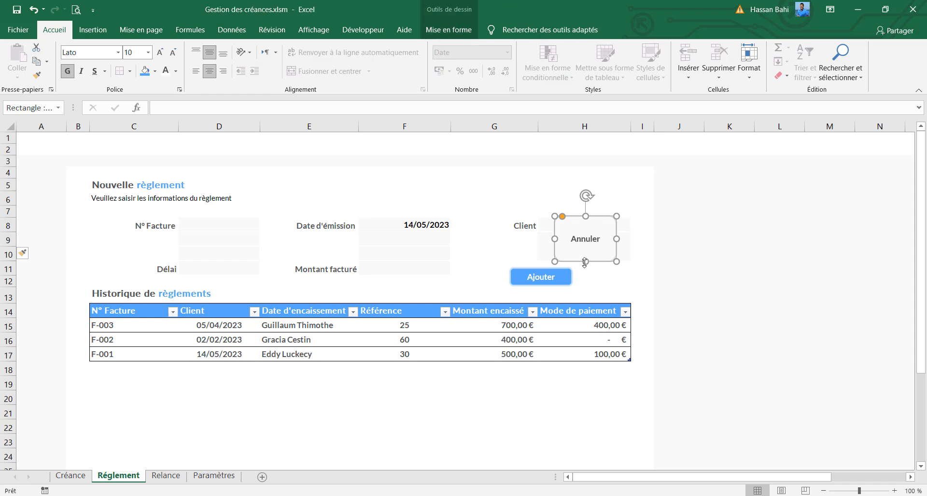
drag(584, 261, 588, 195)
drag(560, 285, 506, 189)
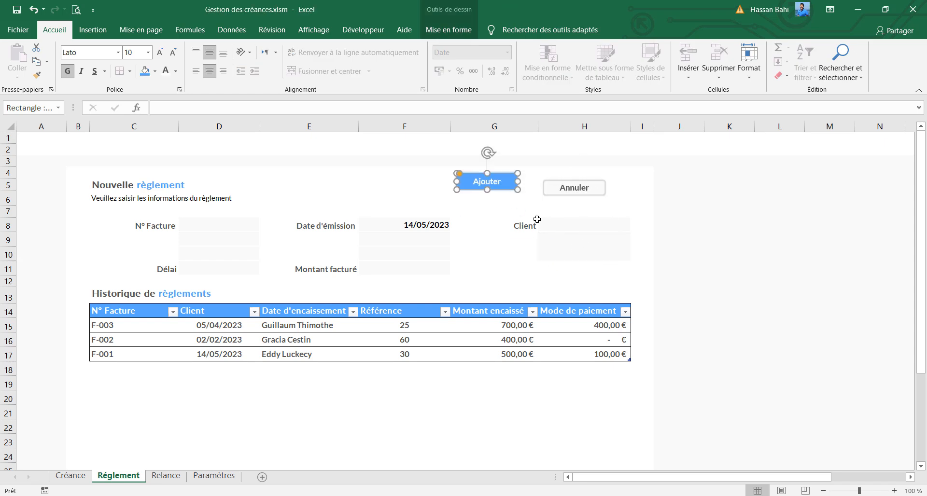
Delete the Client label in G8 and remove the grey field shading in column H by filling H7's blank format down to H11
click(512, 221)
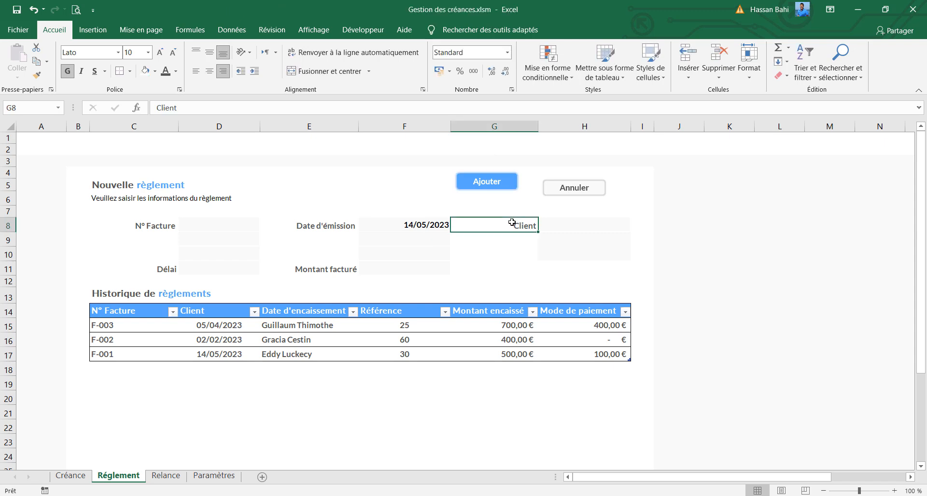
key(Delete)
click(638, 218)
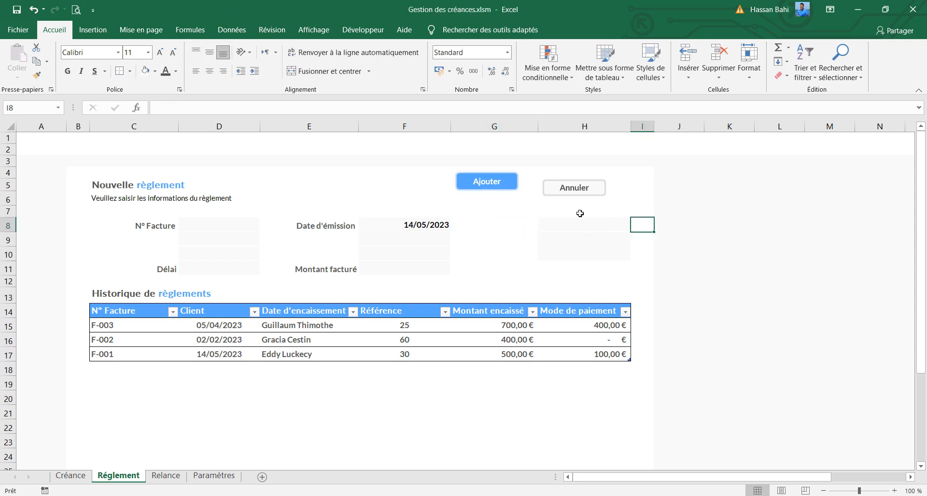
click(622, 212)
drag(622, 213, 627, 278)
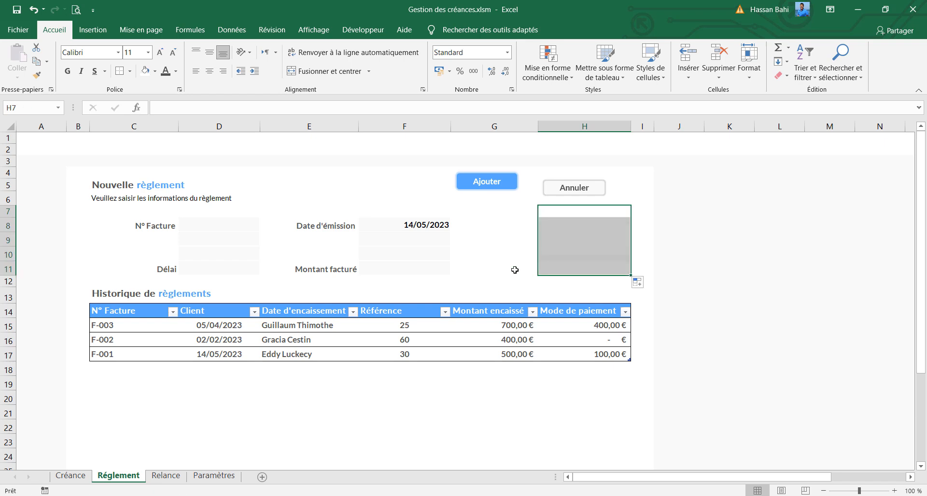
click(457, 267)
Stack the Annuler button above the Ajouter button in the empty area beside the Montant facturé field
click(495, 188)
mouse_move(495, 188)
mouse_down()
mouse_move(550, 280)
mouse_move(519, 262)
mouse_move(528, 259)
mouse_move(543, 276)
mouse_up()
drag(575, 195, 536, 255)
click(152, 231)
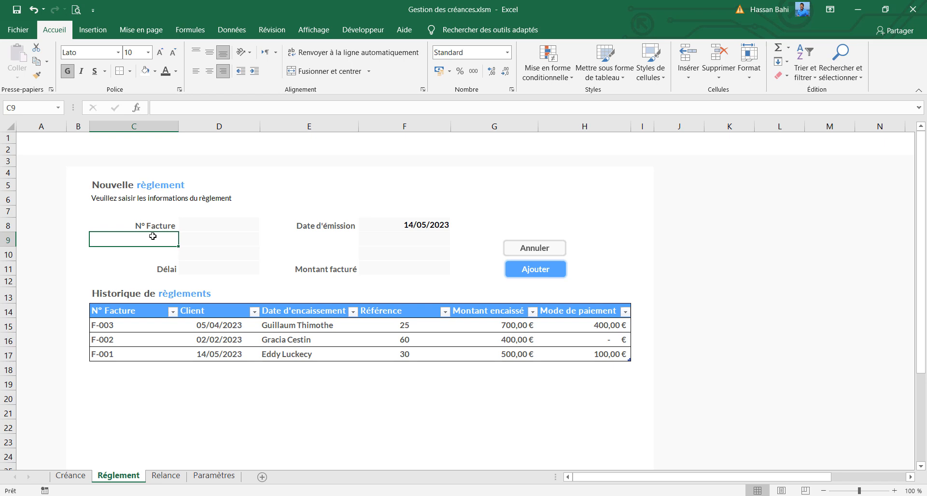
Add the labels Client in C9 and Solde in C10 of the Réglement form
text(Client)
key(Return)
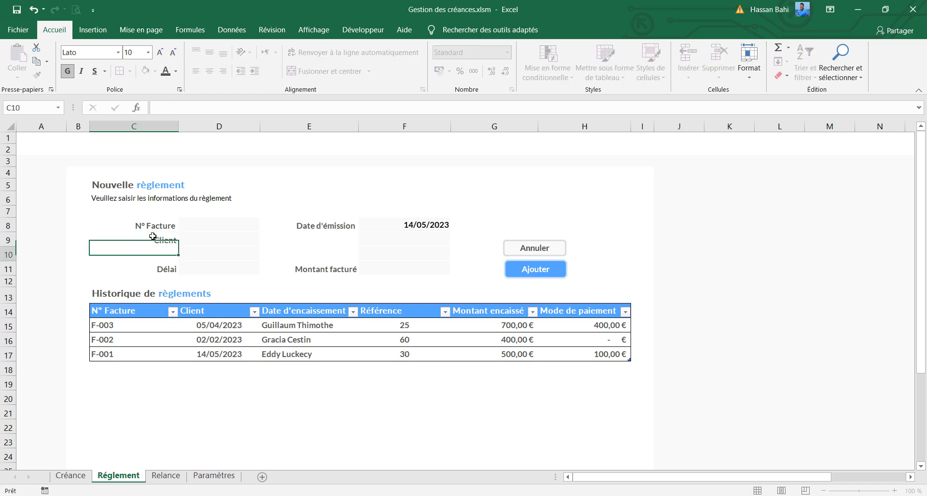
text(Solde)
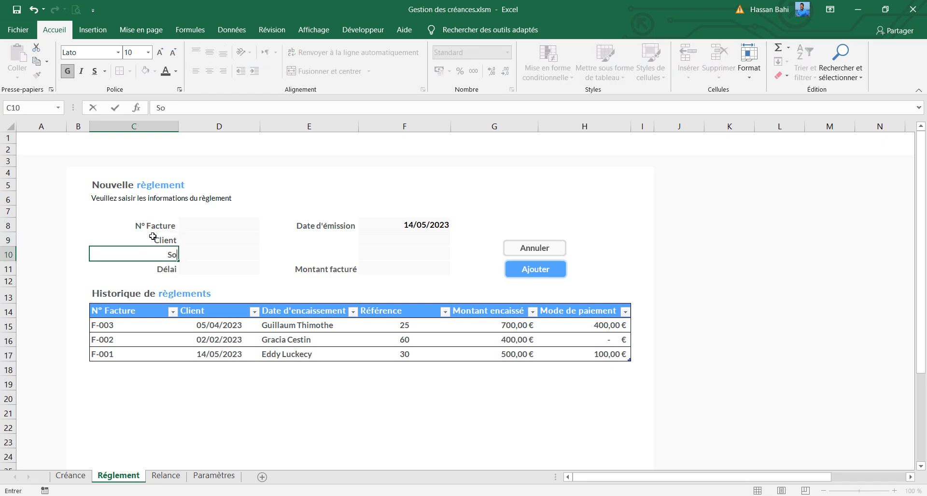
Reword the label in E8 as Date d'encaissement and enter the label Référence in E9
click(341, 221)
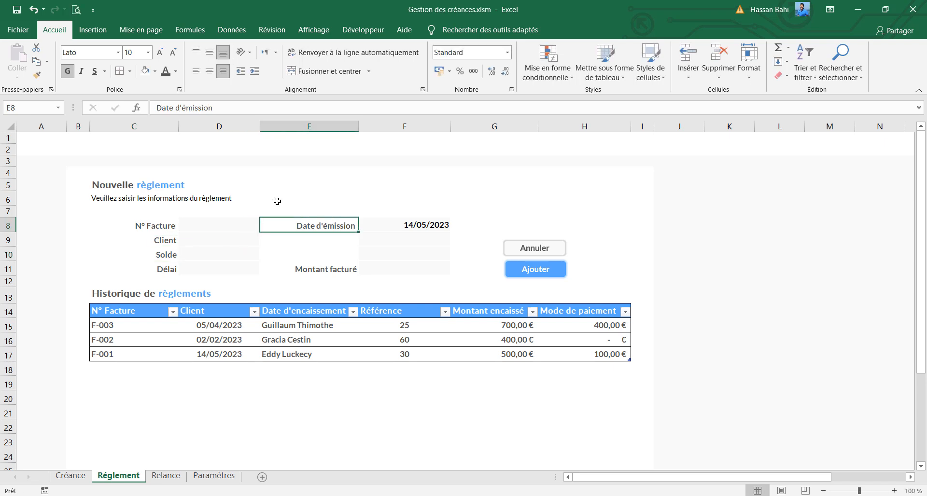
click(227, 108)
key(BackSpace)
key(BackSpace)
key(BackSpace)
key(BackSpace)
key(BackSpace)
key(BackSpace)
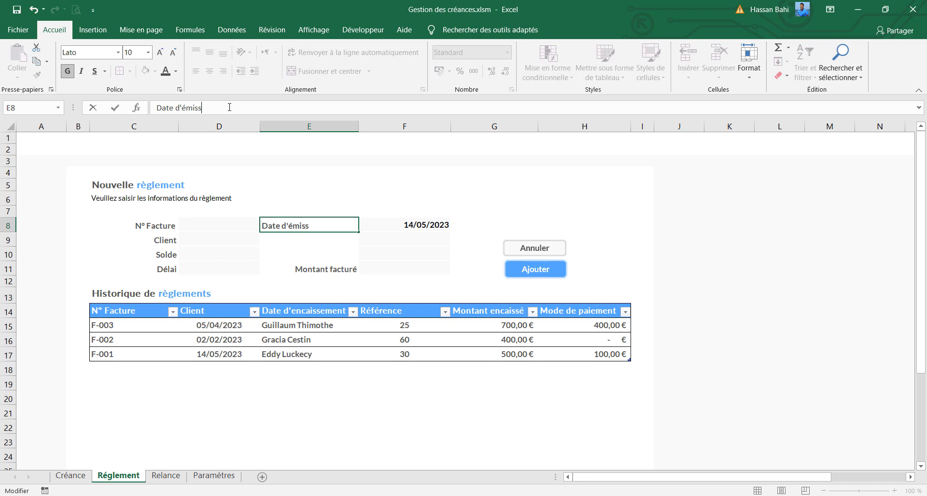
key(BackSpace)
key(BackSpace)
text(encaissement)
key(Return)
text(Ré)
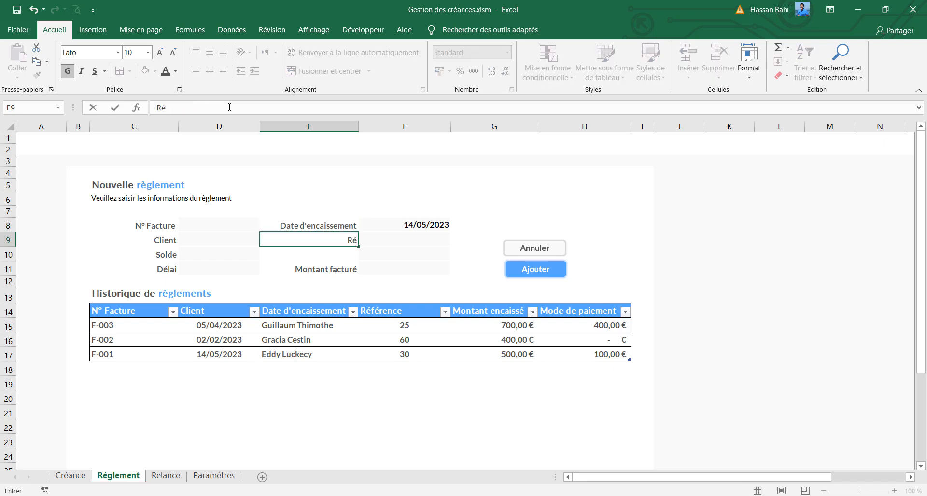
text(férence)
key(Return)
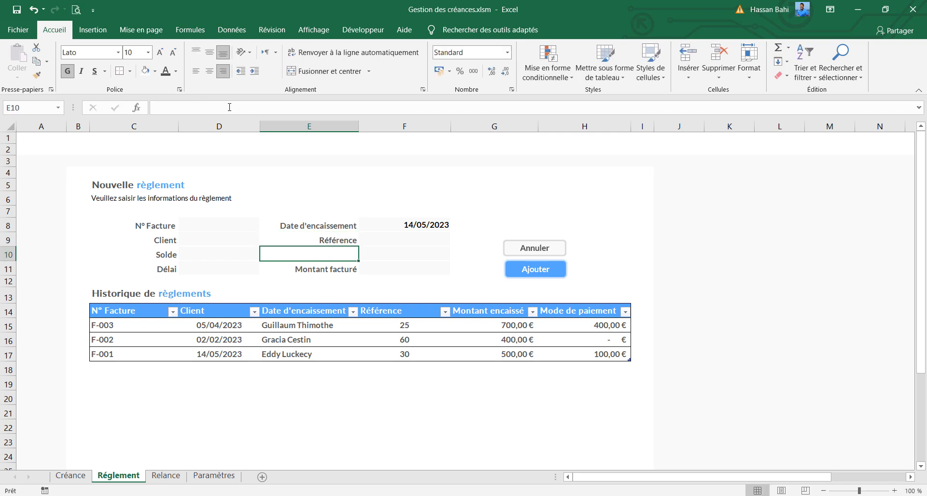
Enter the label Montant encaissé in E10 and replace the label in E11 with Mode de paiement
text(Montan)
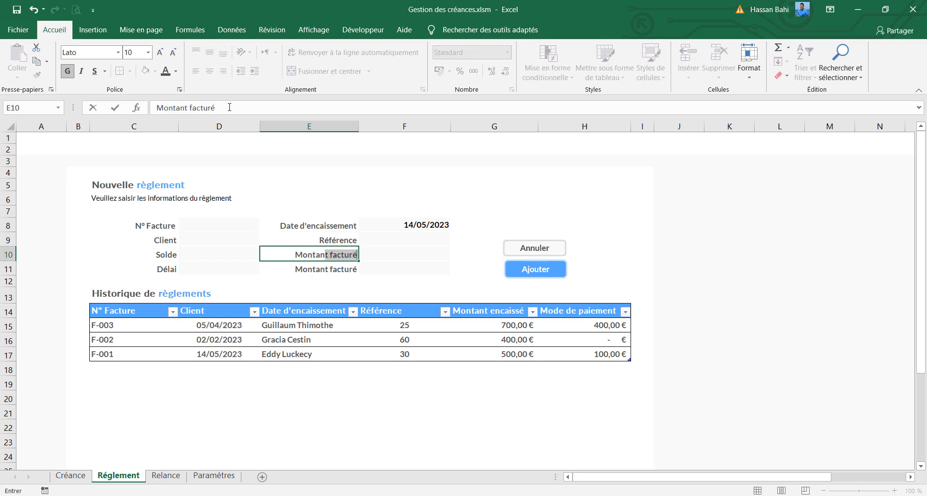
text(t enc)
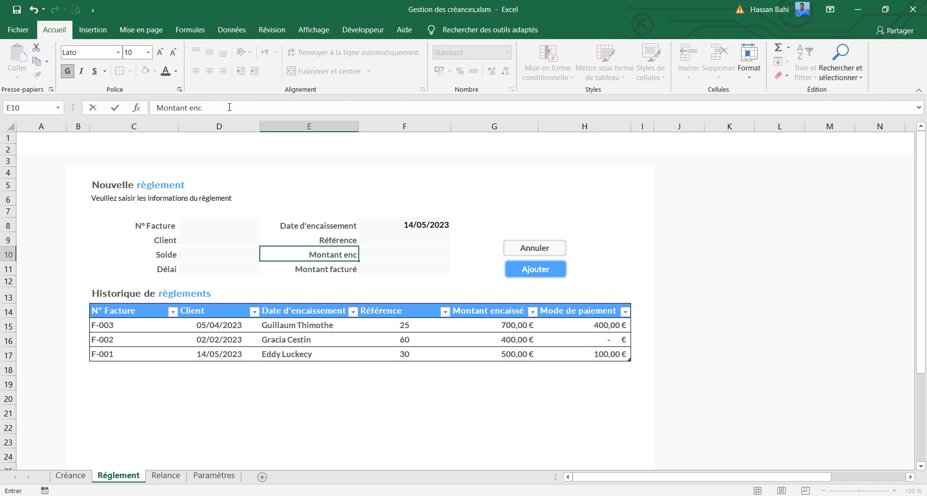
text(aissé)
key(Return)
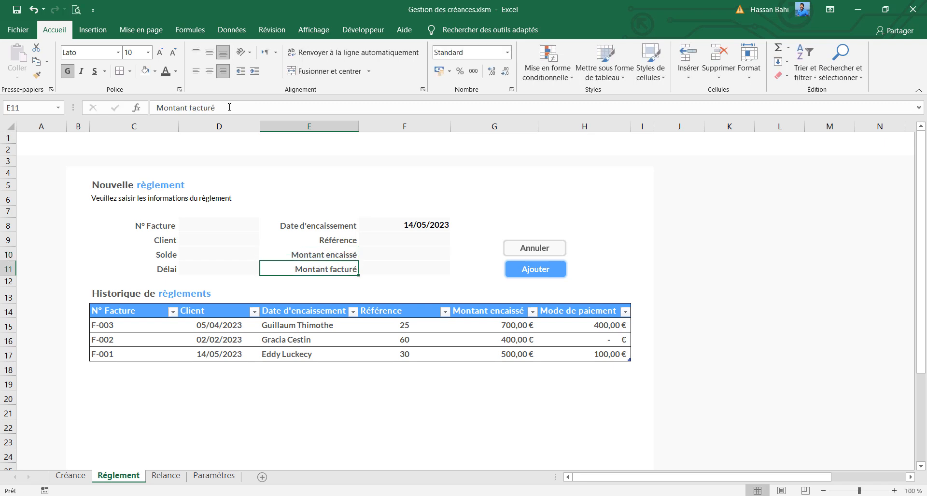
text(M)
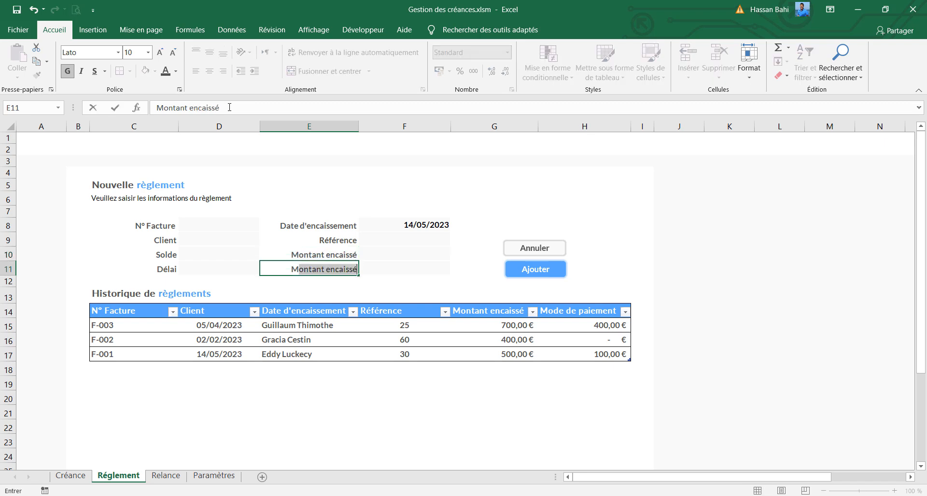
text(ode de pa)
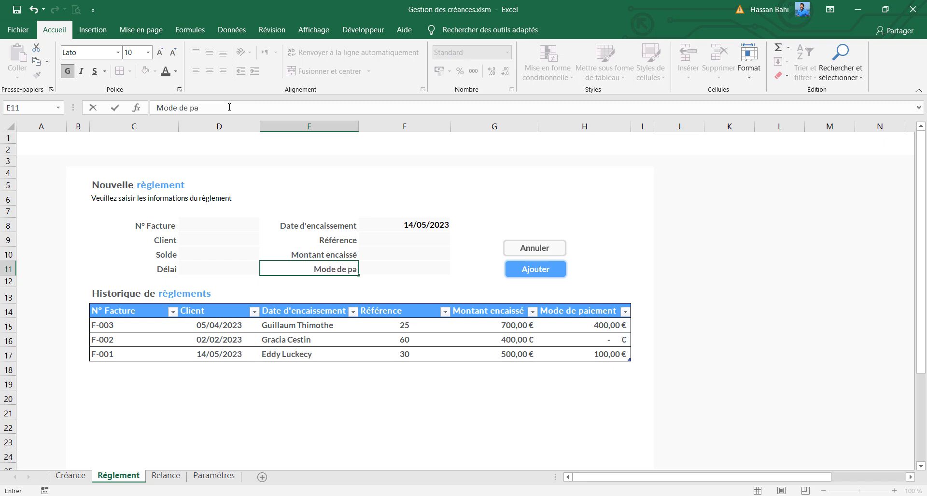
text(iement)
key(Return)
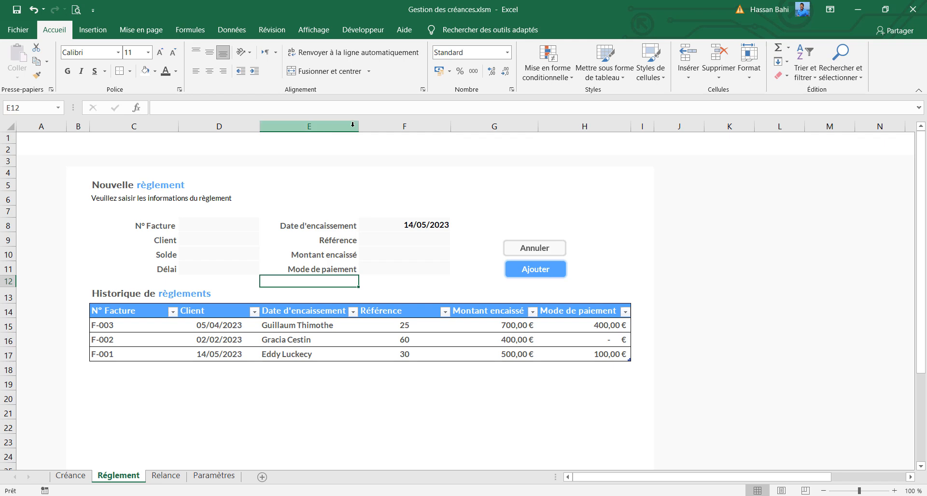
Widen columns E and D slightly to give the form labels and table headers more room
drag(358, 127, 370, 128)
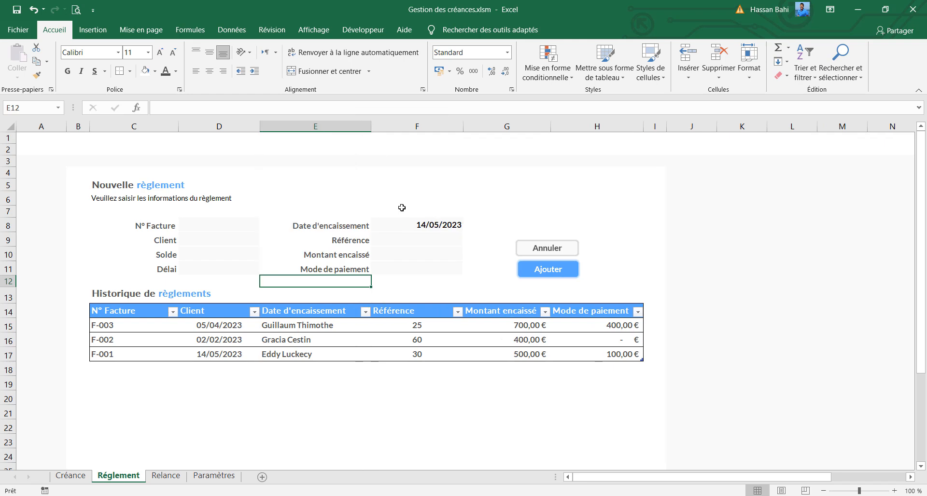
drag(257, 125, 265, 124)
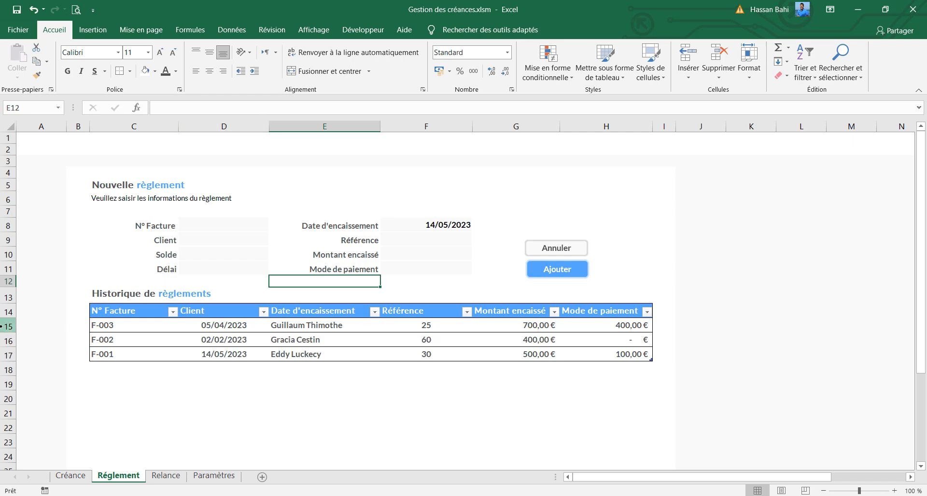
Delete the three sample rows 15 to 17 of the payment history table and insert a blank row 15 below the headers
drag(8, 327, 8, 352)
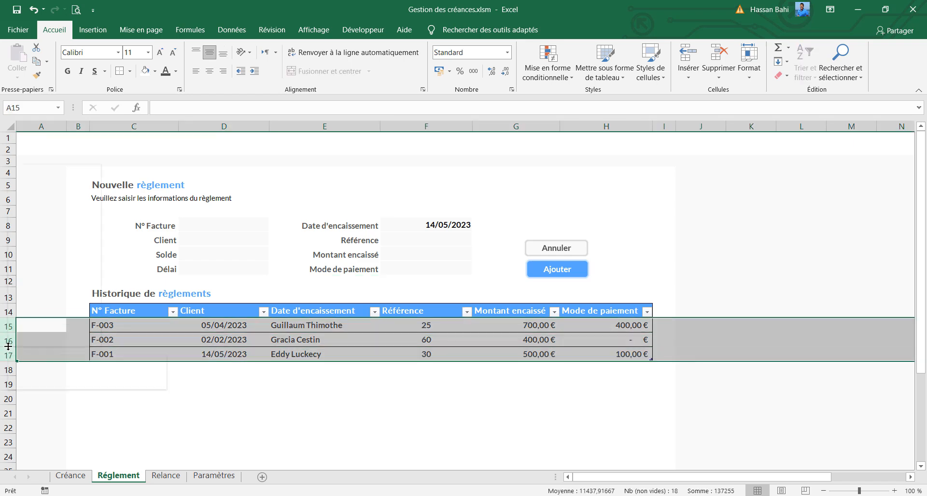
right_click(9, 353)
click(43, 264)
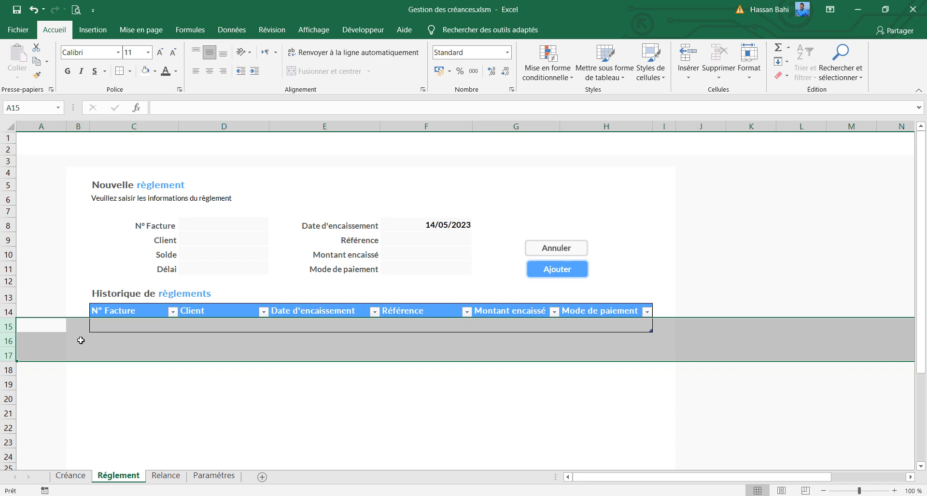
click(8, 327)
right_click(8, 328)
click(143, 323)
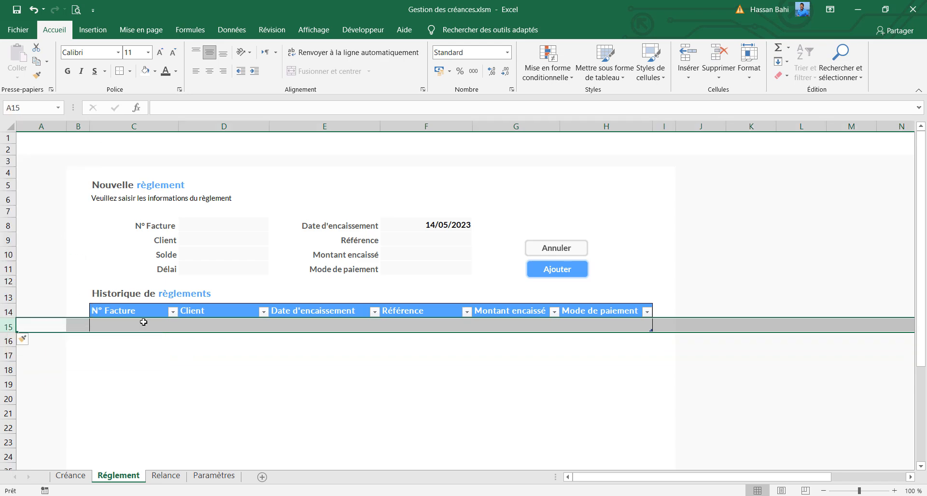
Apply the Standard number format to the blank history table row C15:H15
click(144, 322)
drag(144, 322, 612, 324)
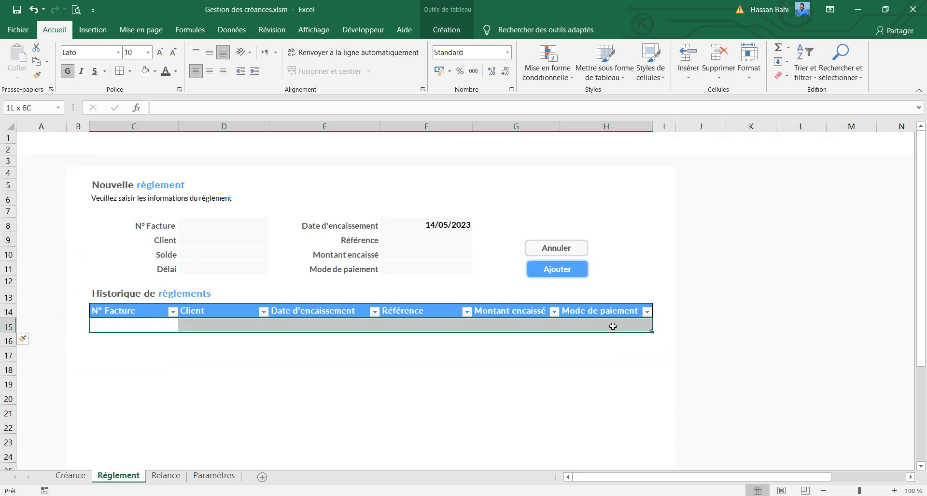
click(507, 52)
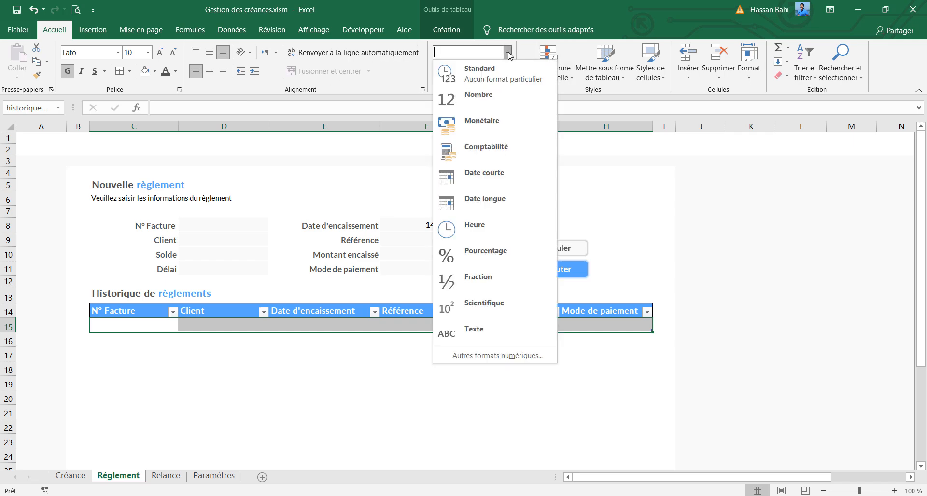
click(500, 76)
Remove the client list validation from the Date d'encaissement cell E15 by allowing Tout, and check the row's other cells for leftover dropdowns
click(218, 326)
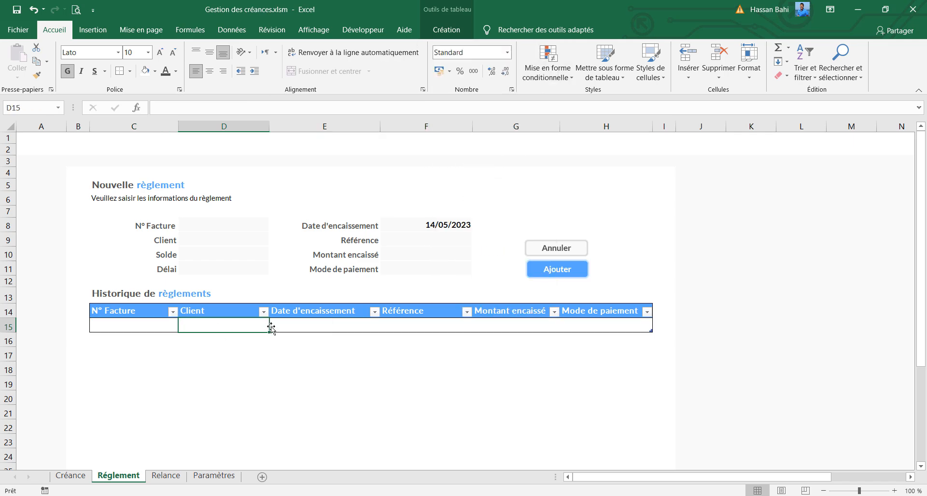
click(275, 325)
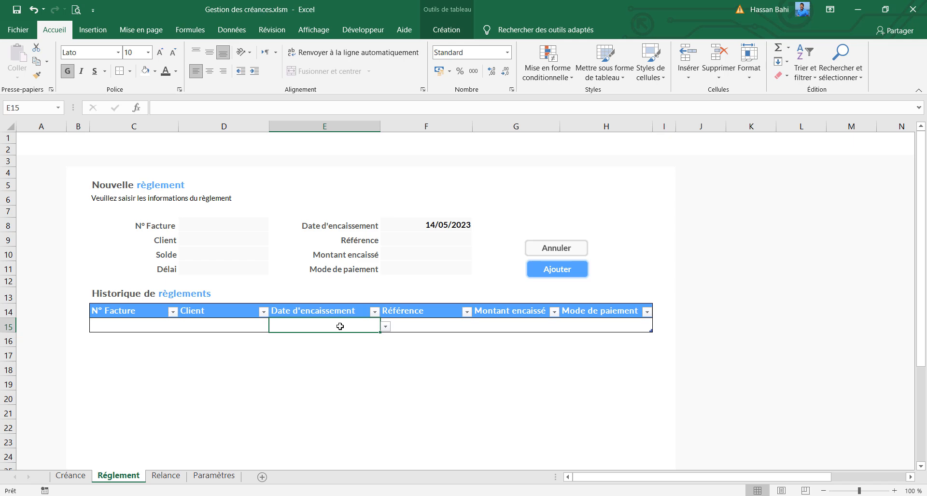
click(92, 30)
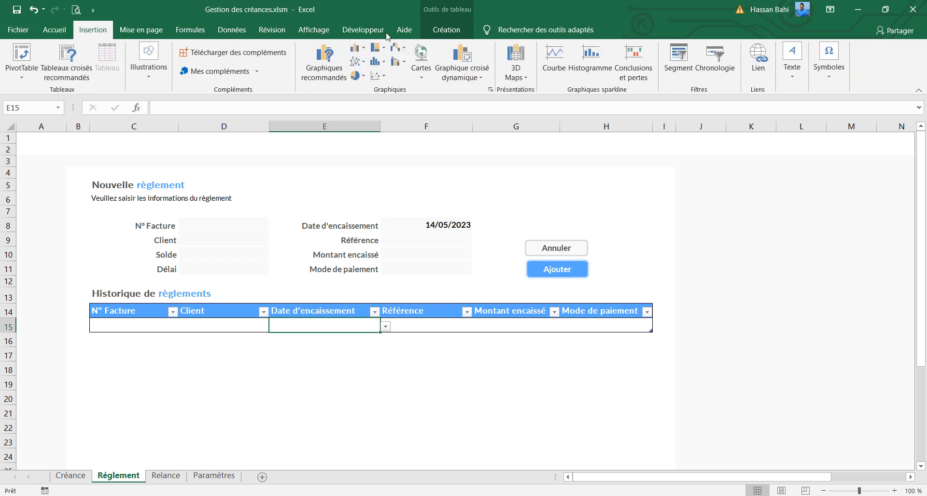
click(232, 30)
click(609, 76)
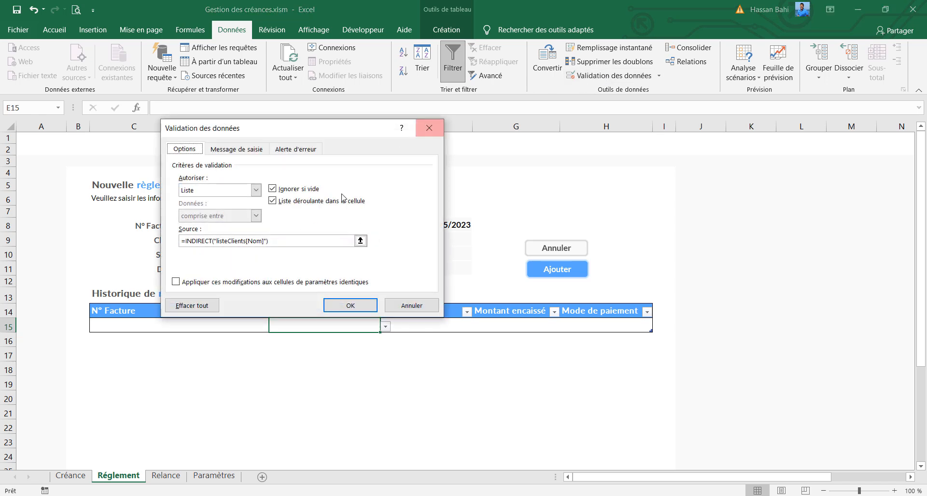
click(257, 190)
click(195, 200)
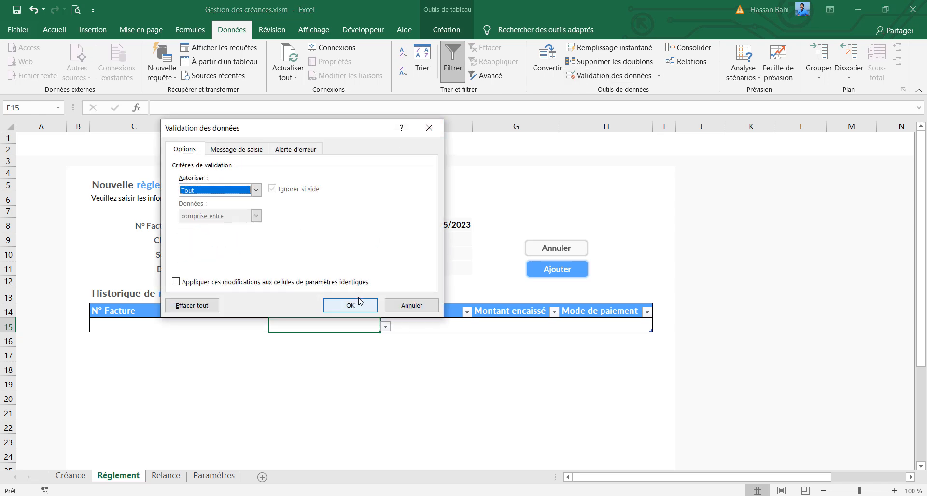
click(357, 305)
click(429, 323)
click(521, 326)
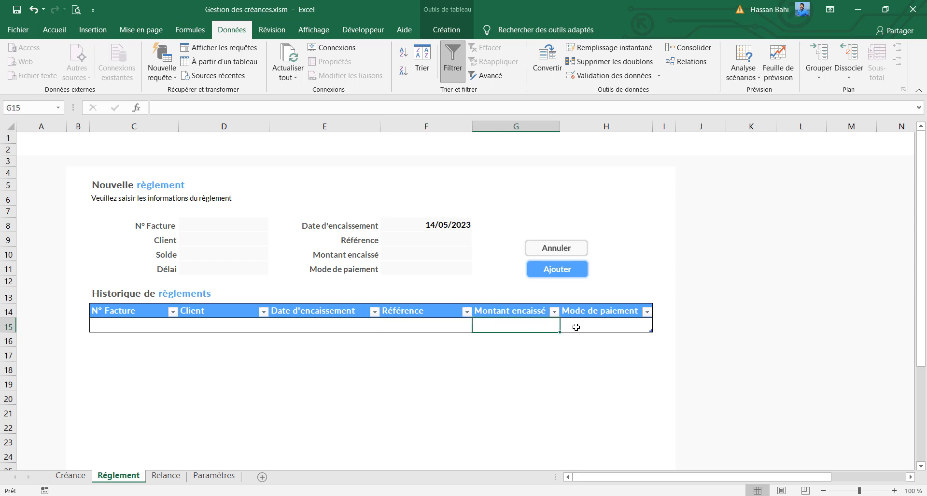
click(618, 329)
click(112, 327)
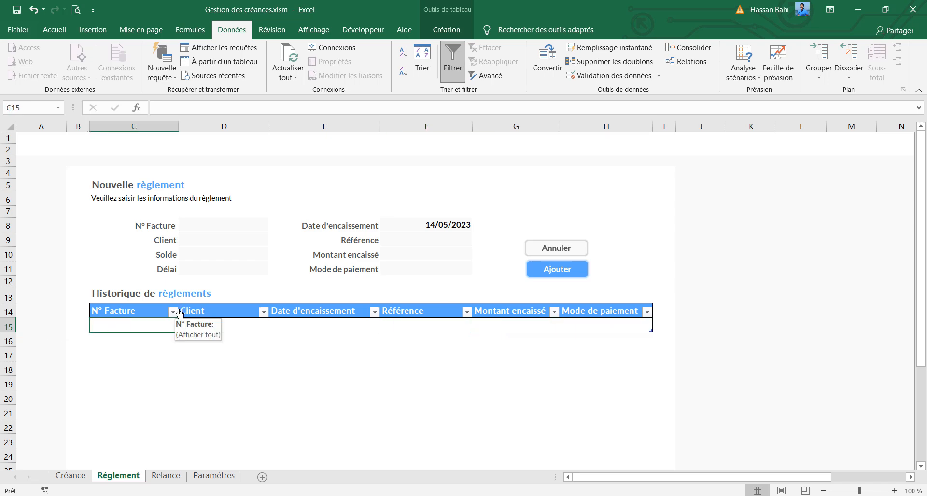
Resize the Annuler and Ajouter buttons together to a height of 0,7 cm and a width of 2,3 cm
ctrl+click(580, 249)
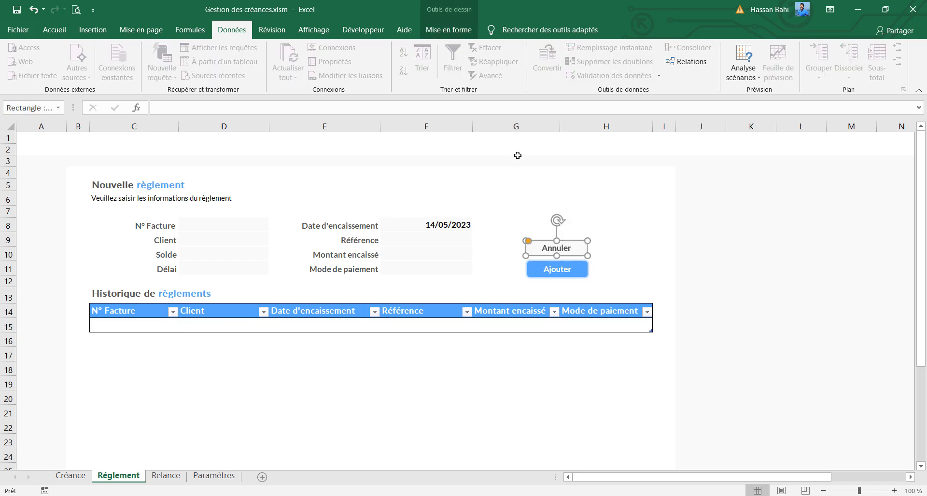
ctrl+click(573, 278)
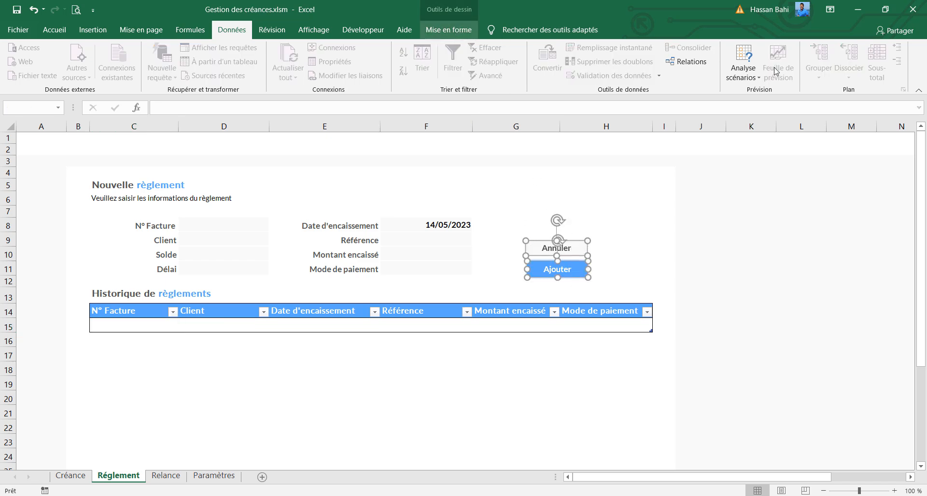
click(454, 32)
click(794, 54)
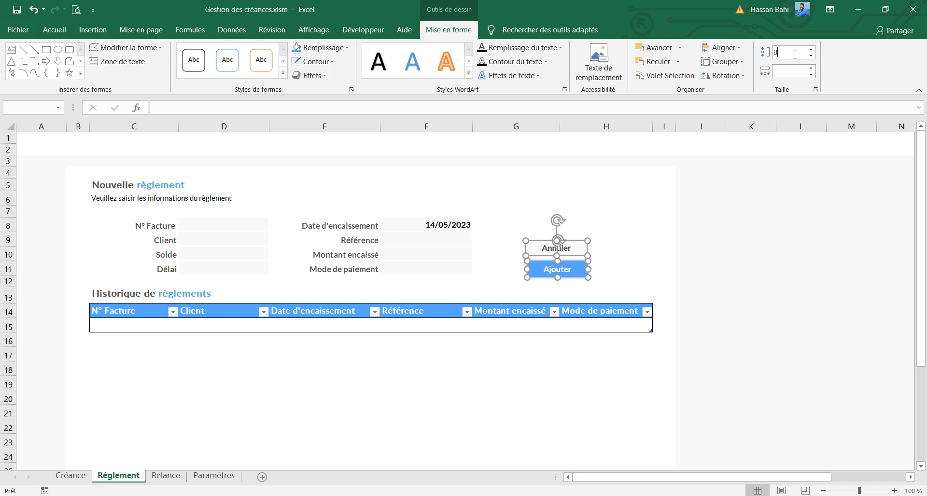
text(0,7)
key(Return)
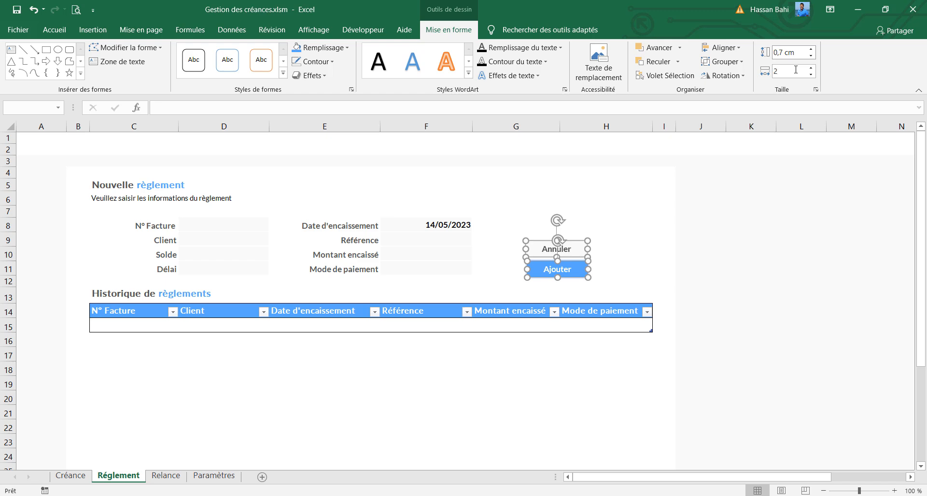
click(796, 70)
text(2,3)
key(Return)
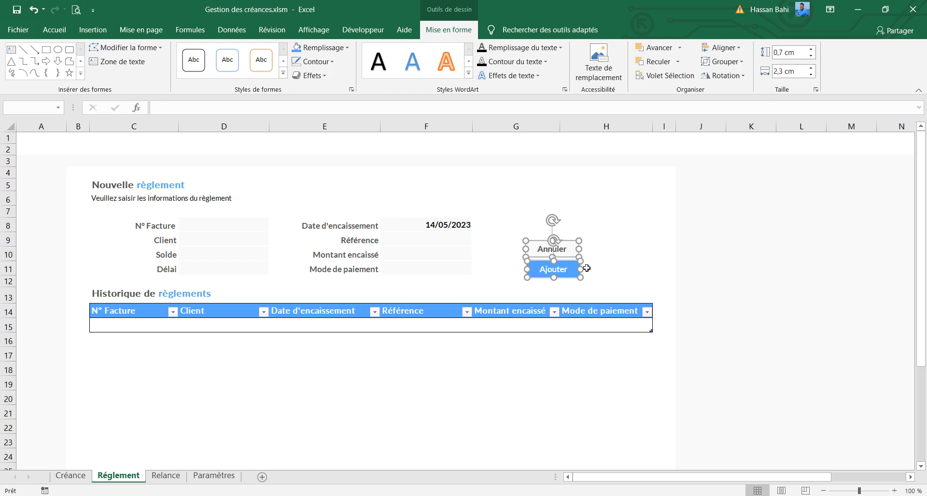
Move both buttons closer to the form fields in column G and align their left edges
drag(573, 273, 543, 276)
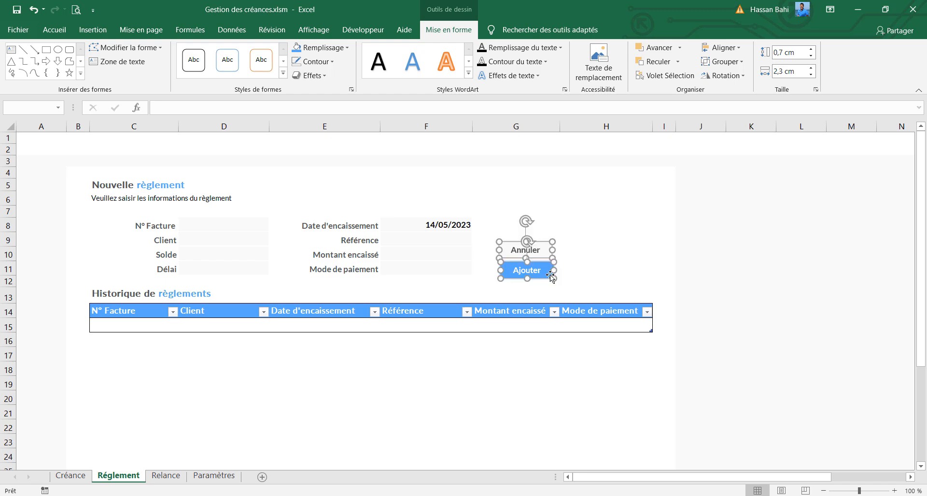
click(722, 48)
click(722, 63)
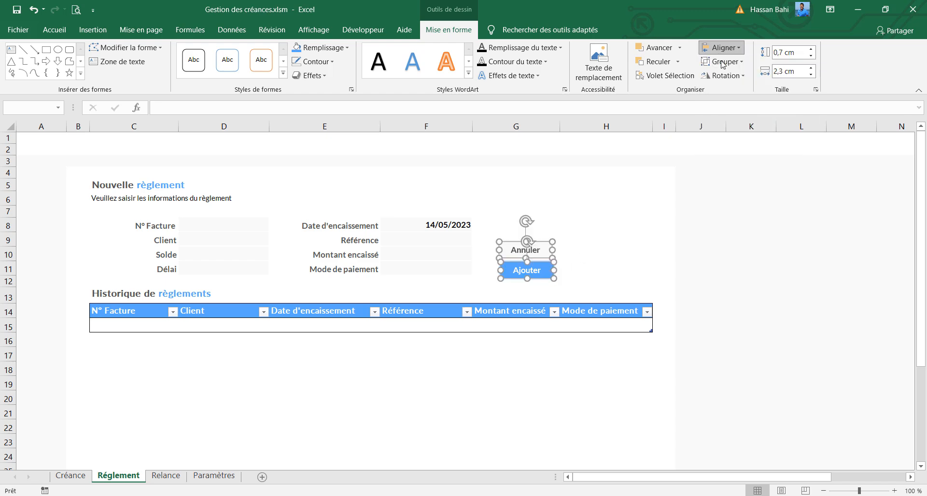
click(640, 228)
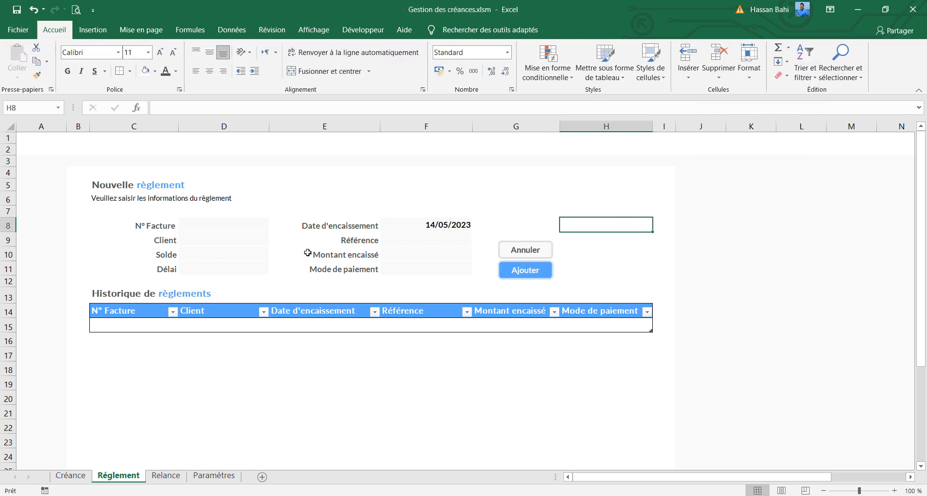
click(218, 225)
click(218, 240)
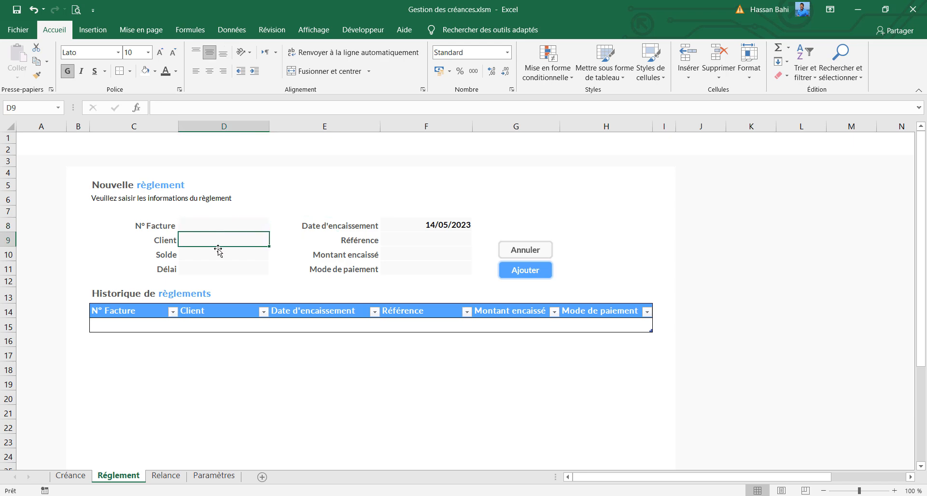
Rename the Délai label in C11 of the Réglement form as "Retard (jours)"
click(213, 254)
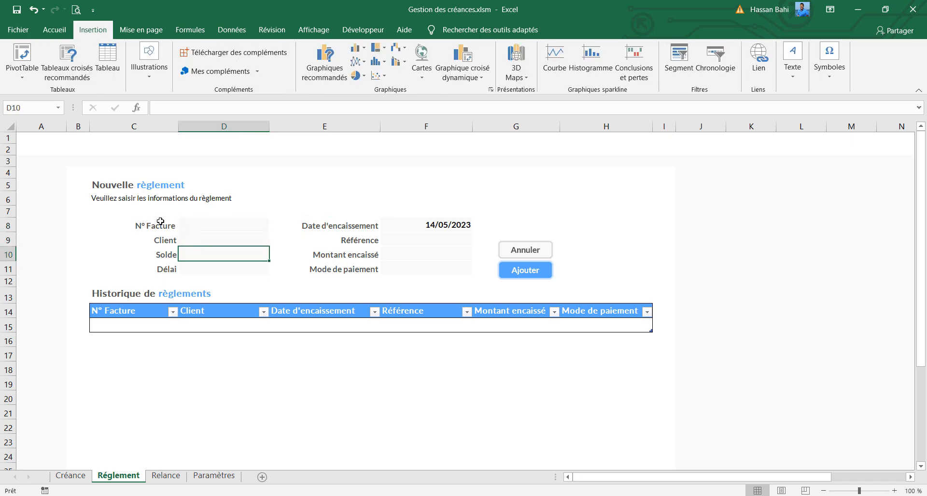
click(165, 269)
double_click(151, 109)
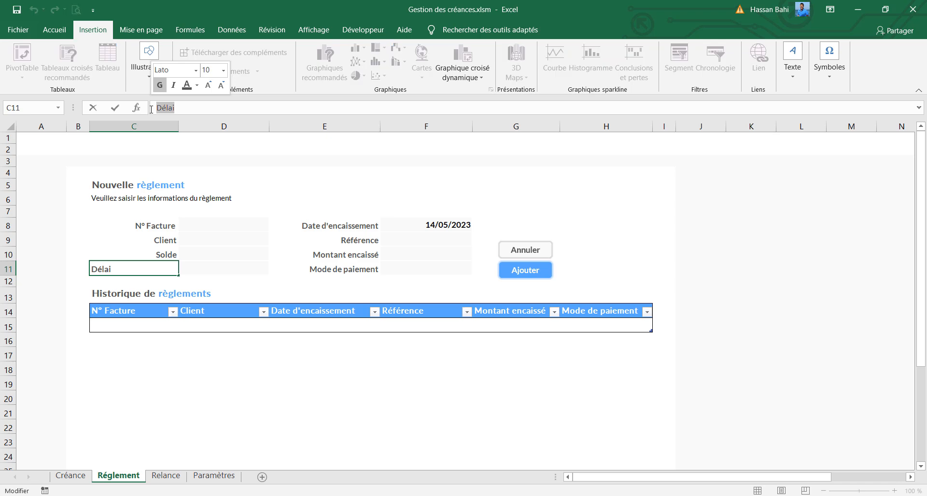
text(R)
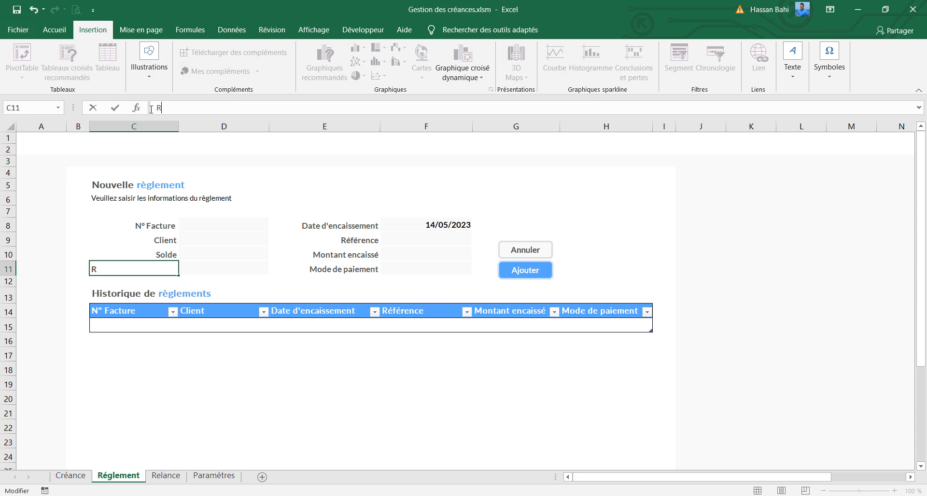
text(etard (jours)
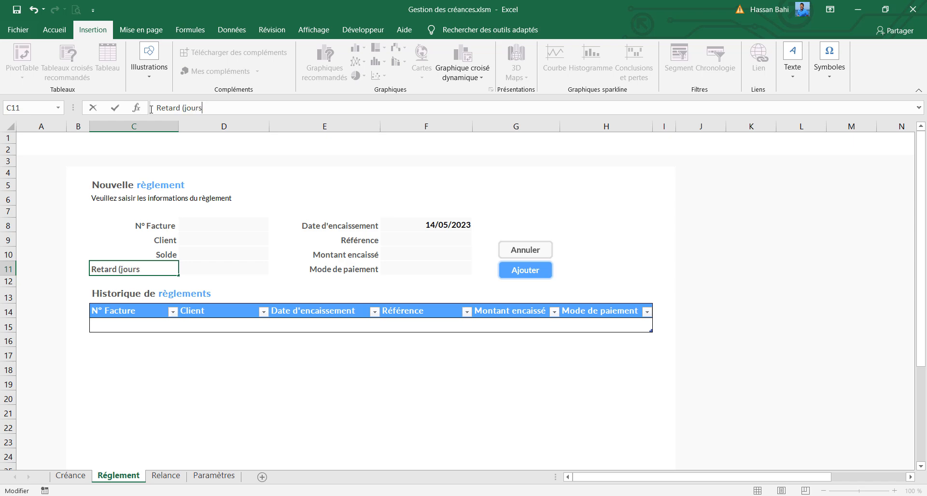
text())
key(Return)
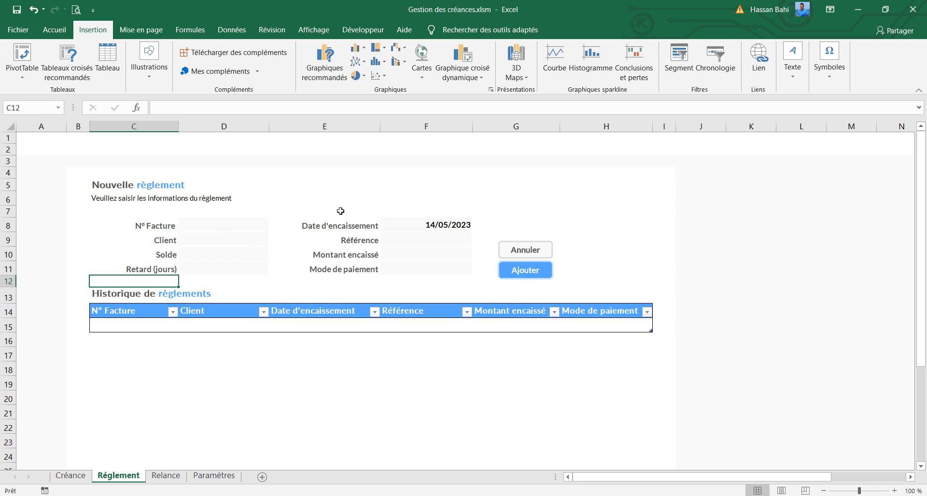
Apply an accounting currency format to the Montant encaissé and Mode de paiement input cells, F10:F11
click(411, 223)
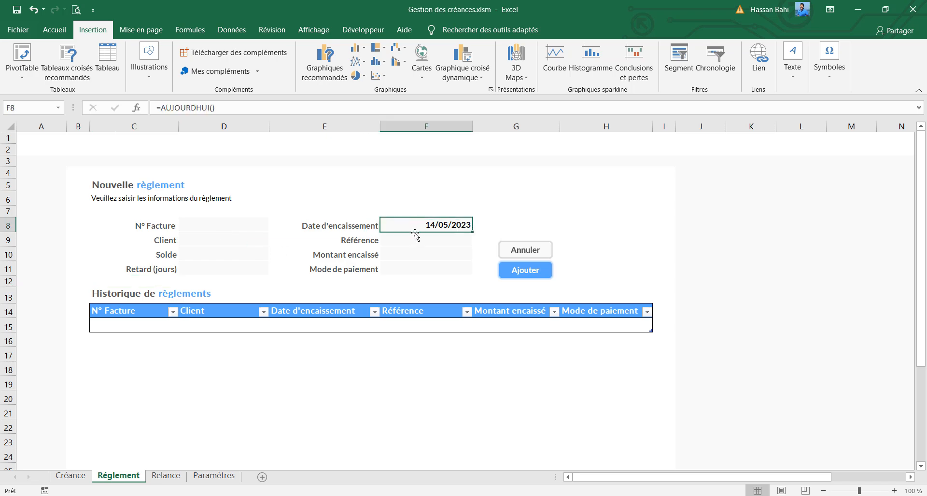
click(411, 240)
click(409, 251)
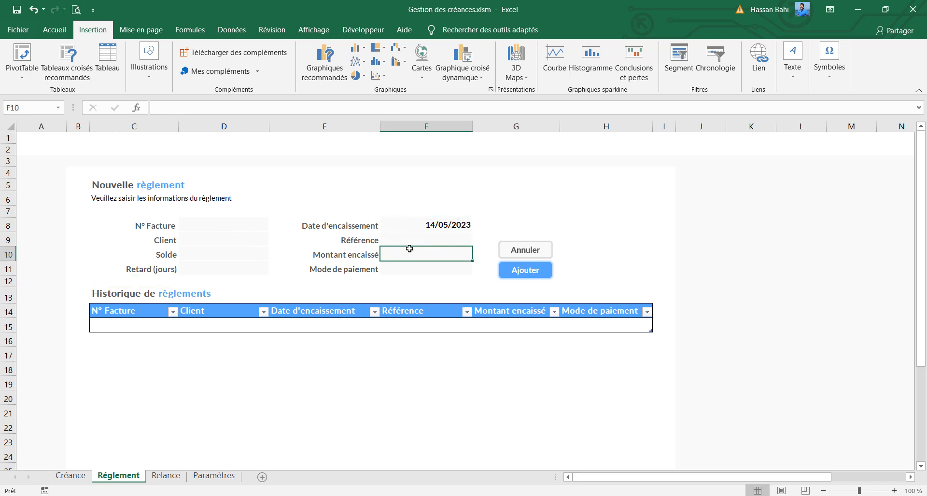
ctrl+click(427, 268)
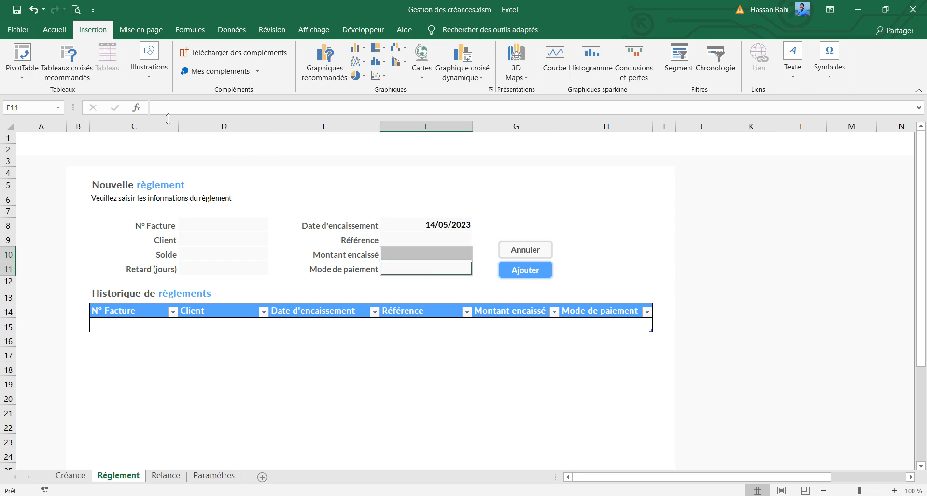
click(56, 35)
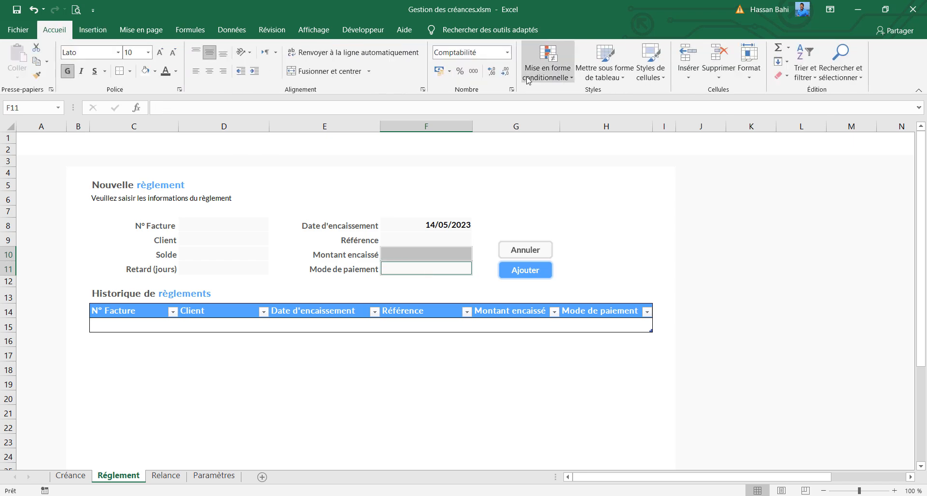
click(449, 71)
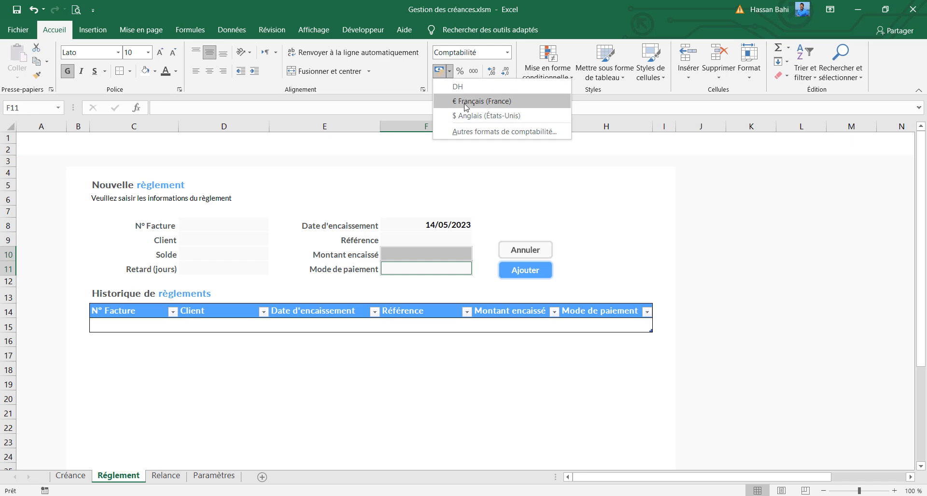
click(486, 116)
Enter F-001 as the N° Facture in cell D8 of the payment form
click(246, 227)
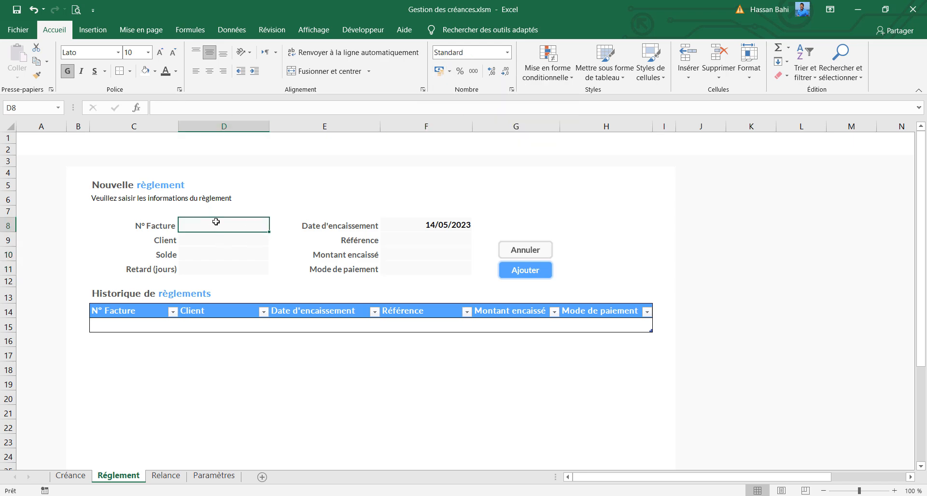
text(F)
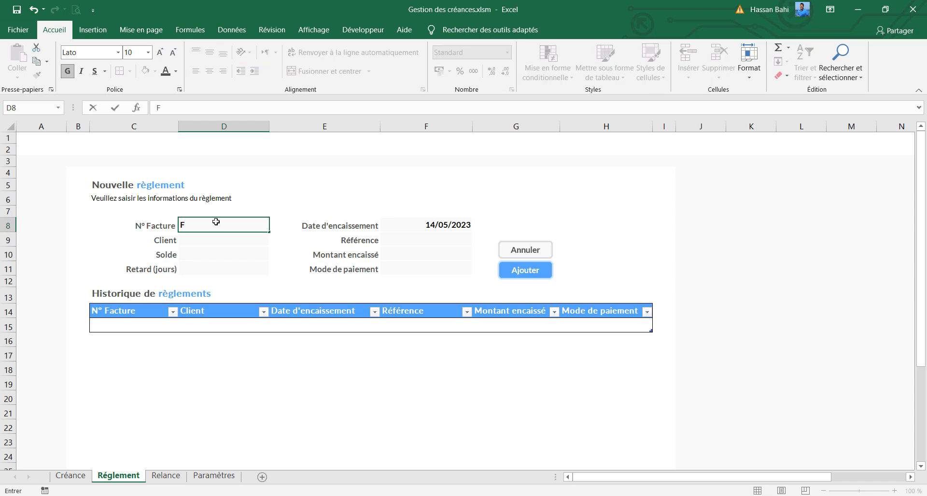
text(-001)
key(Return)
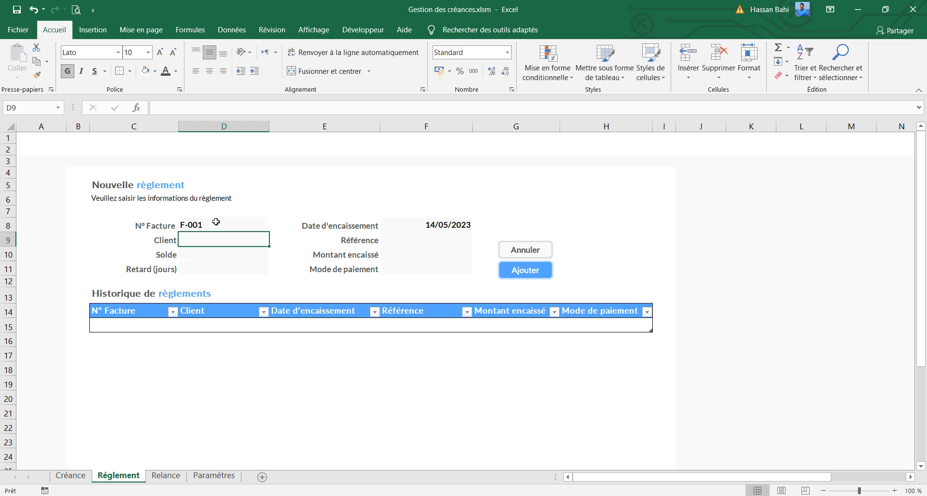
Check the blank Client, Solde and Retard cells of the form, and examine the Créance sheet's receivables table as the source for the Client field
click(224, 255)
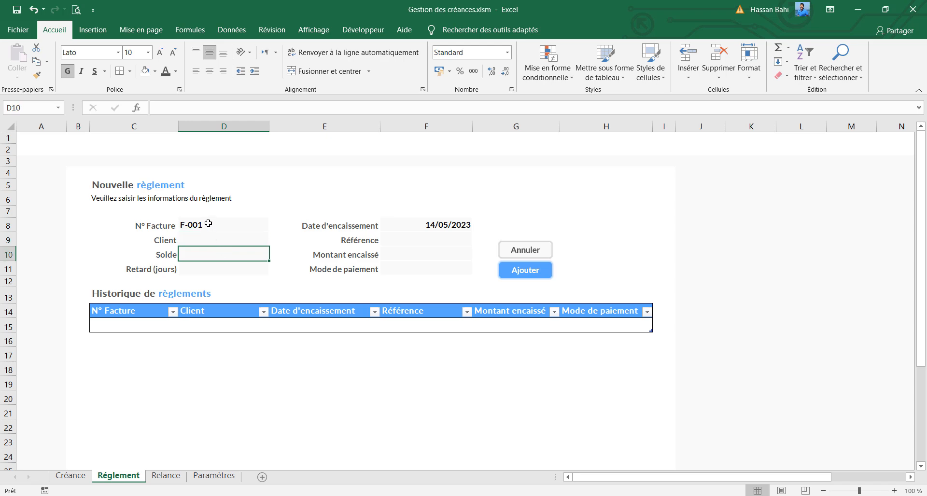
click(222, 272)
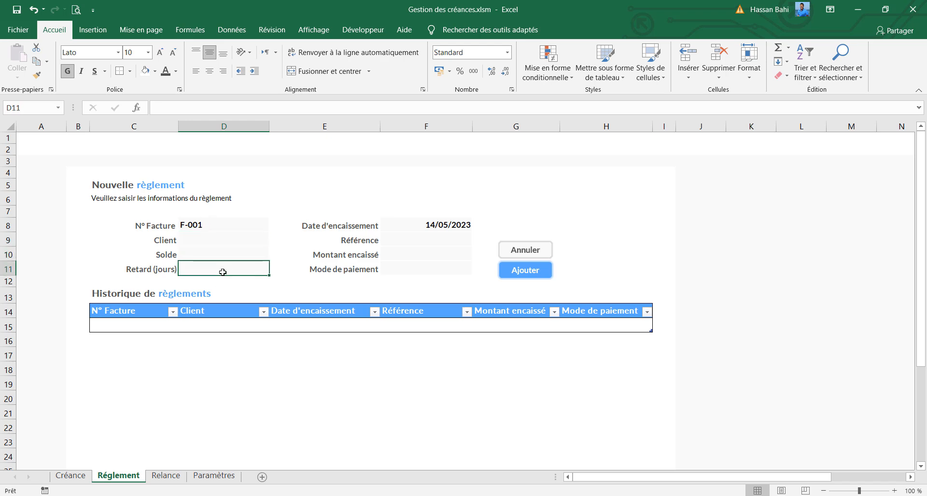
click(219, 240)
click(181, 108)
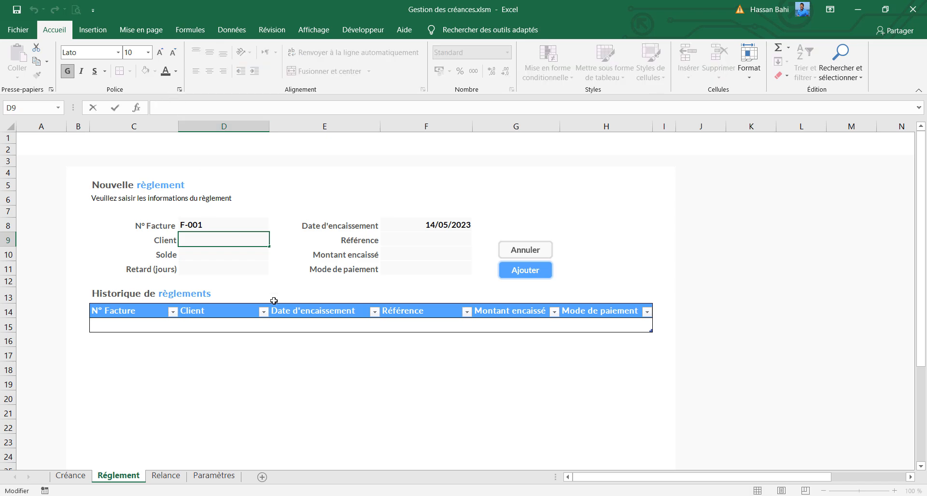
click(71, 476)
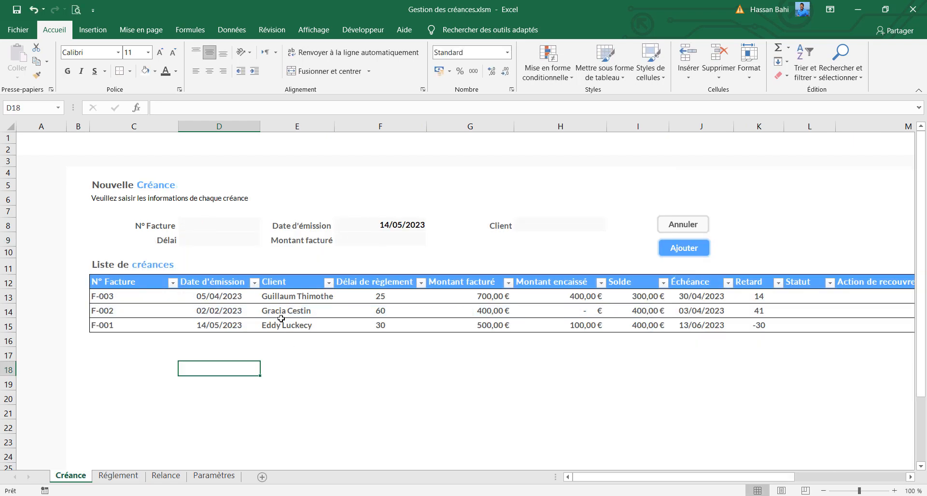
click(215, 302)
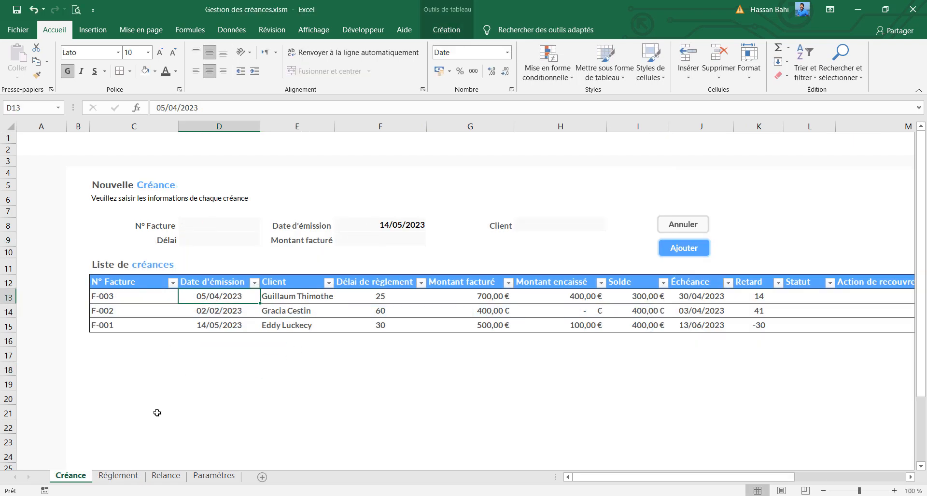
click(284, 299)
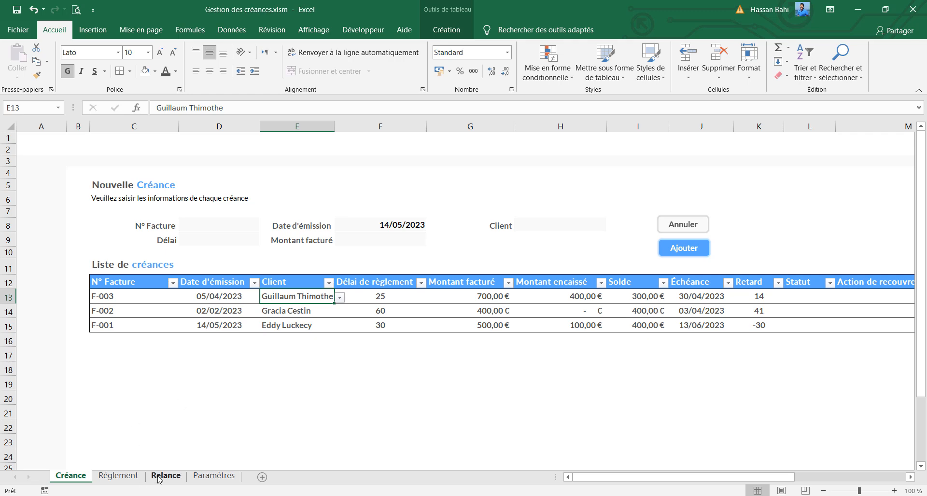
Enter =RECHERCHEV(D8;listeCreances;3;FAUX) in the Client cell D9 of the Réglement form
click(119, 476)
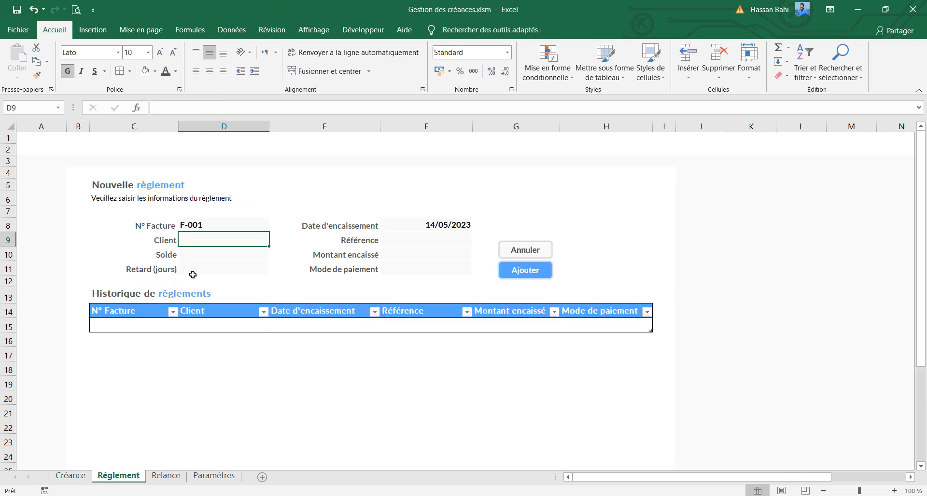
click(71, 476)
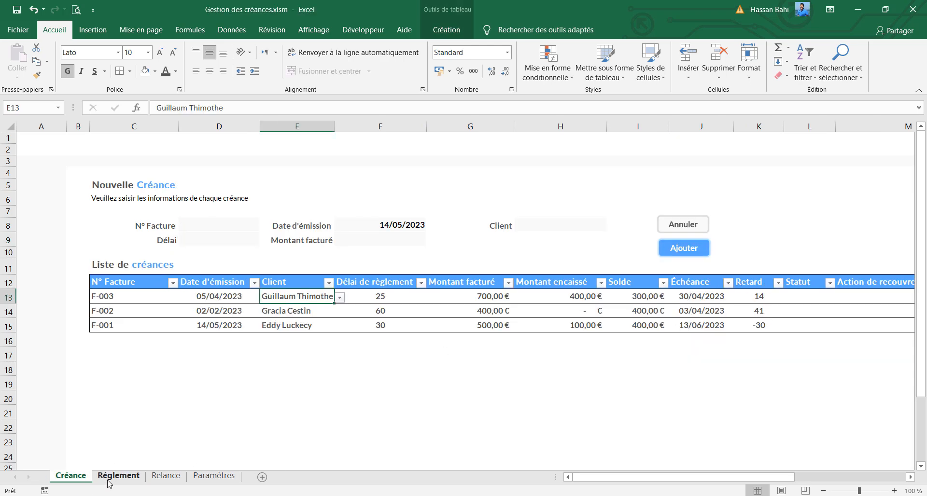
click(161, 475)
click(124, 473)
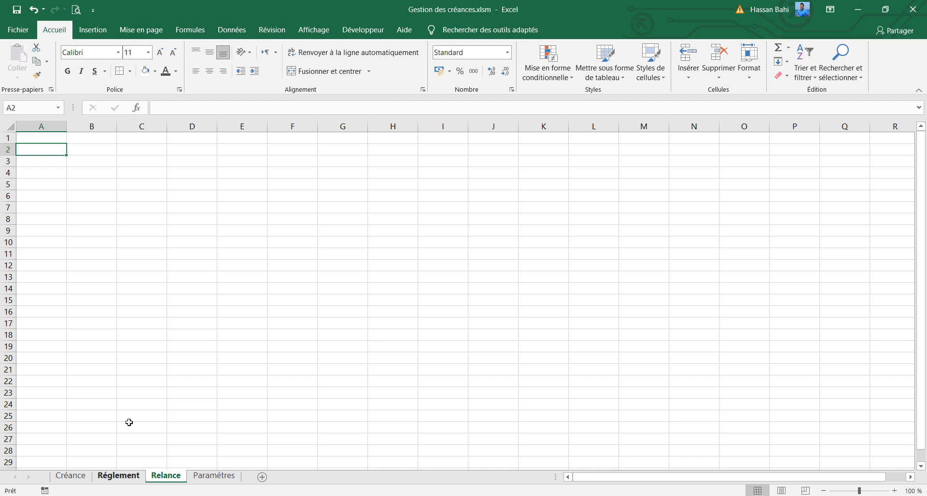
click(164, 108)
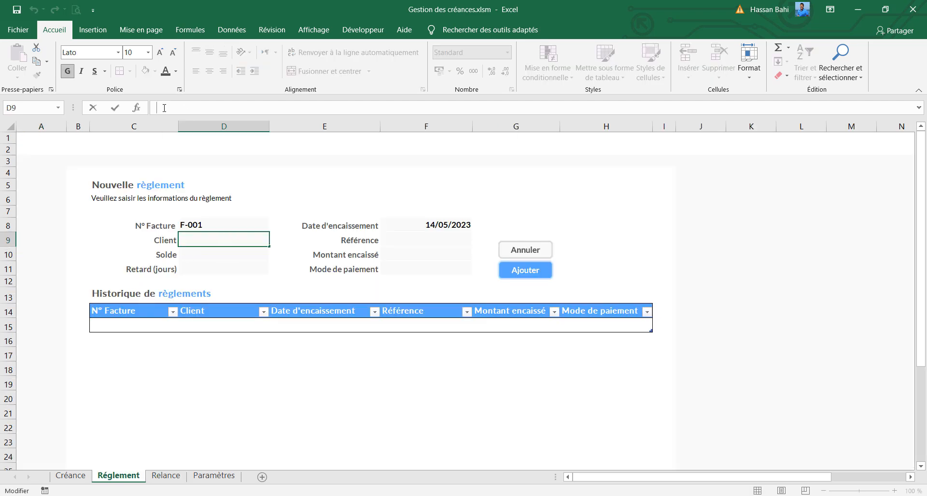
text(=rech)
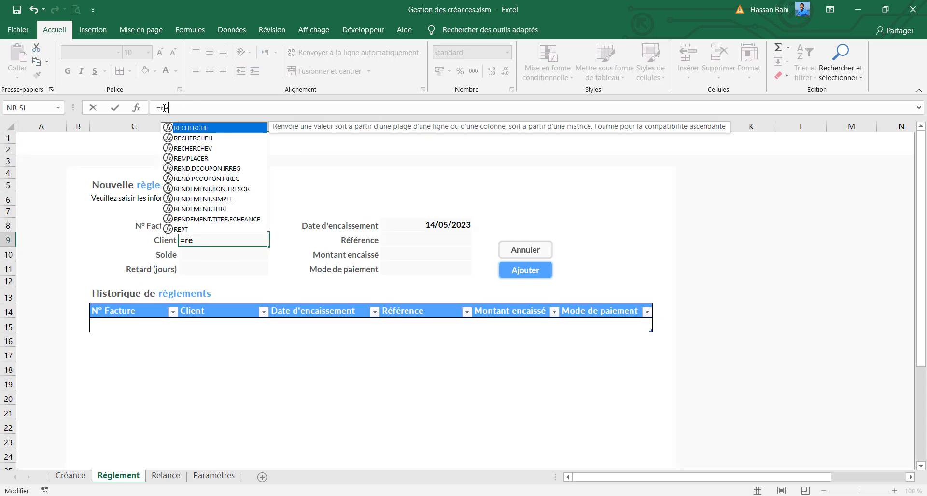
key(Down)
key(Down)
key(Tab)
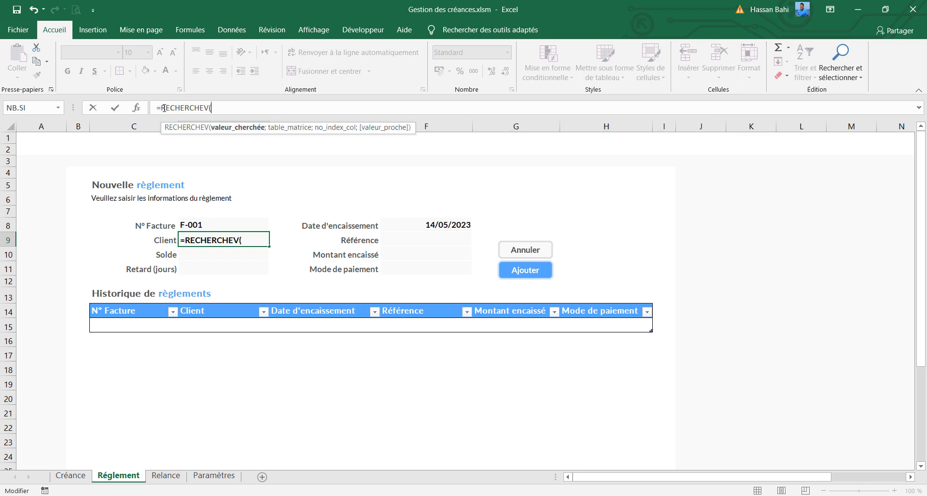
click(225, 222)
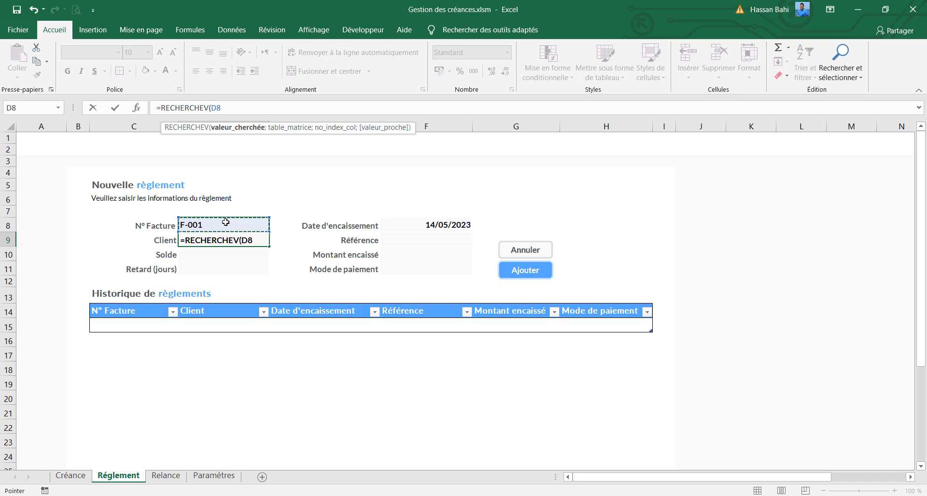
text(;)
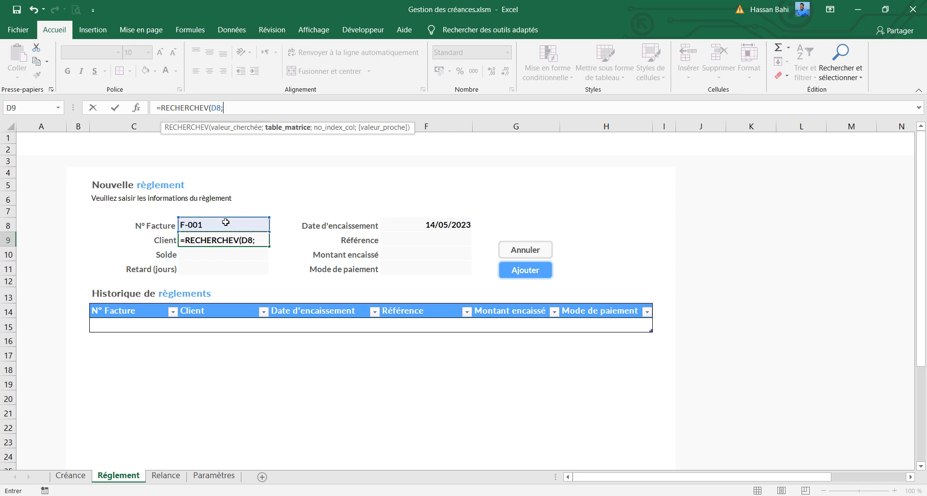
text(lis)
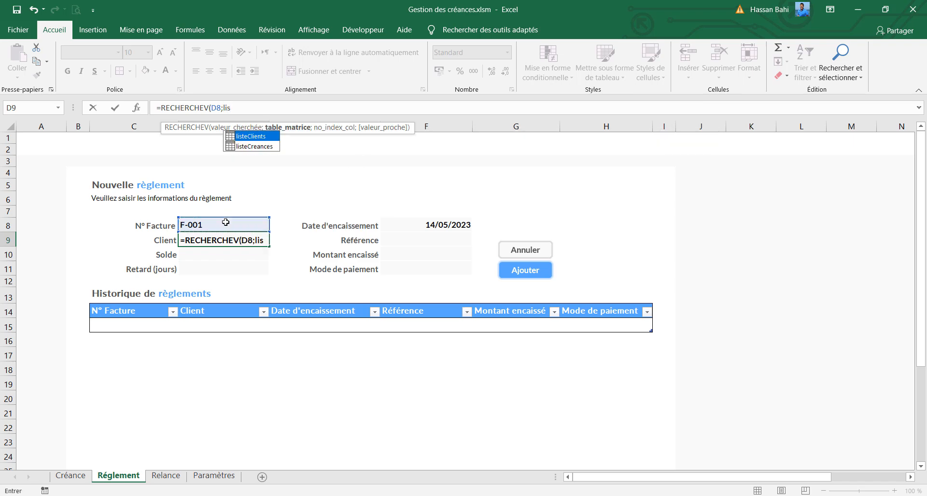
key(Down)
key(Tab)
text(;)
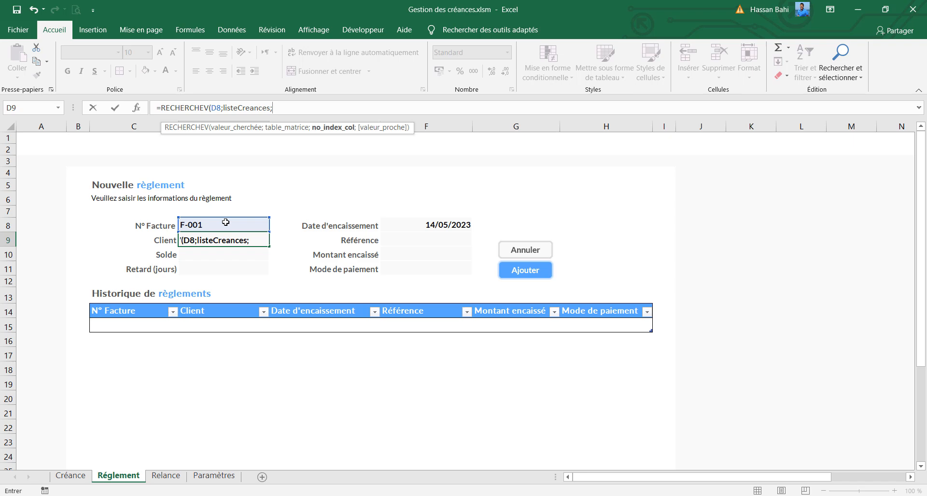
text(3;)
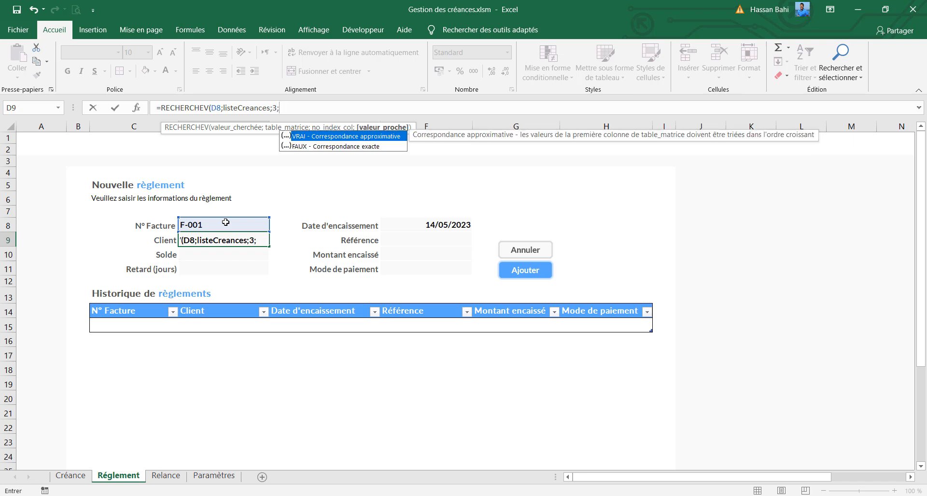
key(Down)
key(Tab)
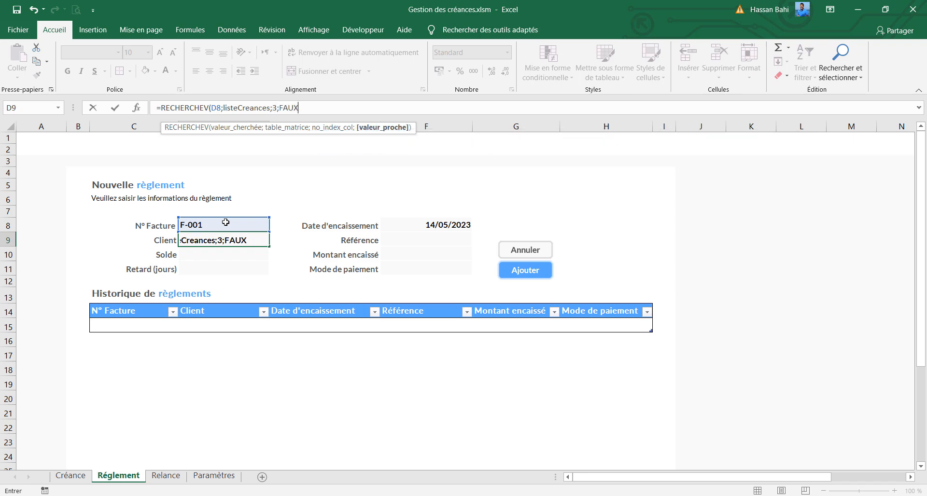
key(Return)
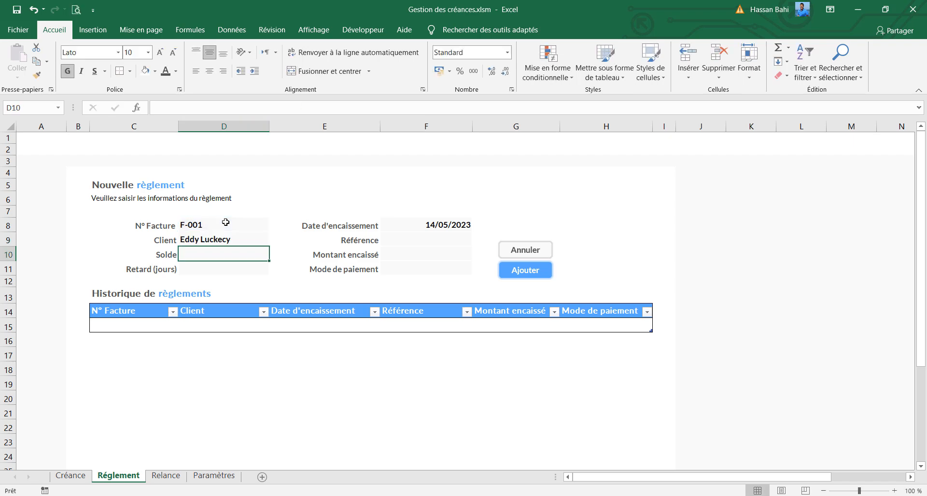
Reuse the Client lookup formula in the Solde cell D10, with 7 as its column index
click(221, 239)
click(325, 106)
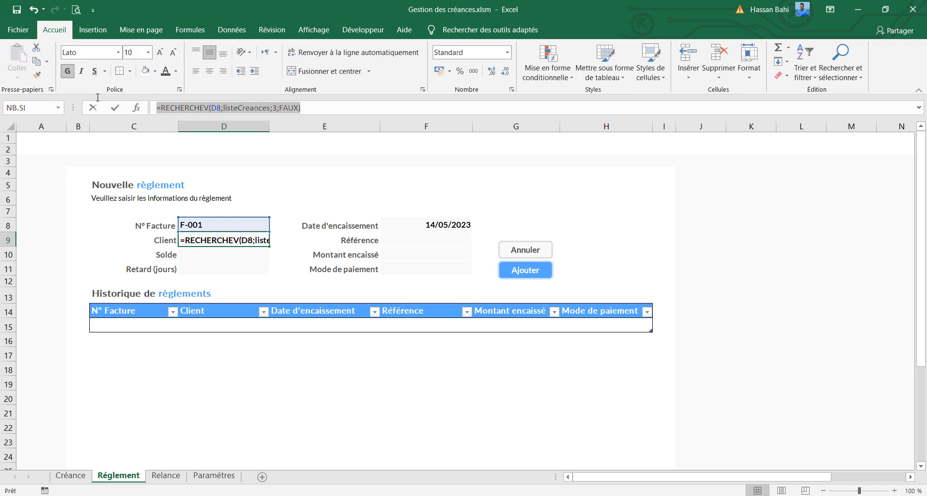
click(114, 107)
click(200, 255)
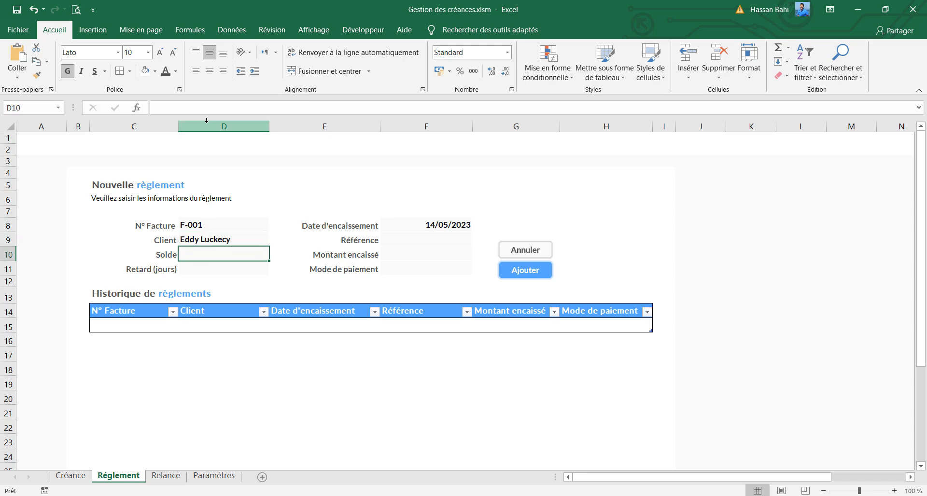
click(259, 108)
text(=RECHERCHEV(D8;listeCreances;3;FAUX))
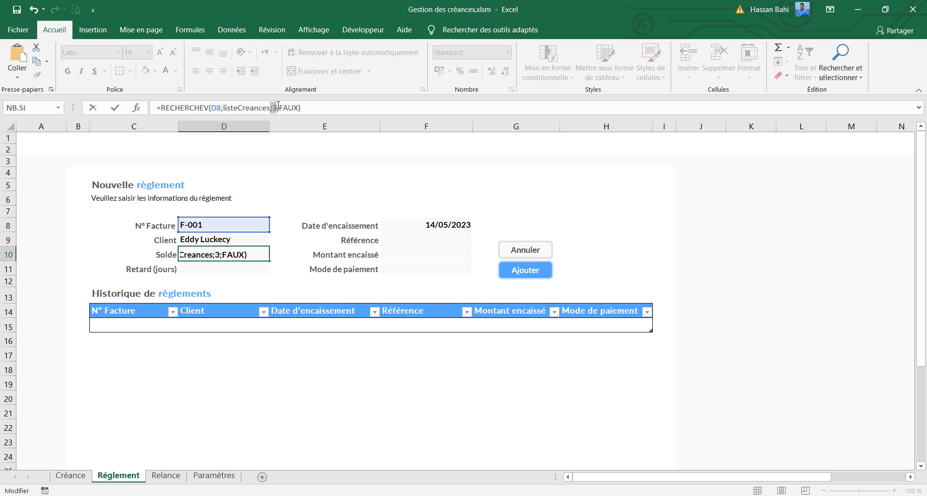
click(276, 106)
key(BackSpace)
text(6)
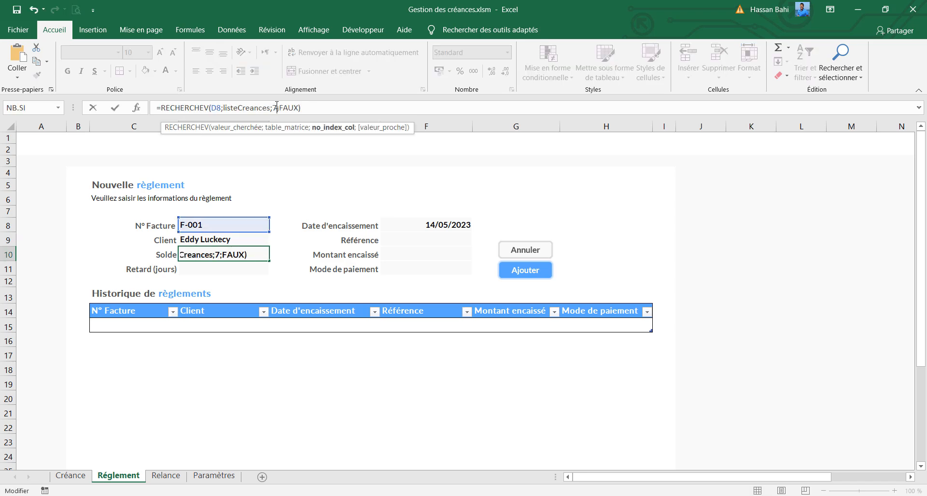
key(Return)
Reuse the lookup formula in the Retard (jours) cell D11, with 9 as its column index
click(214, 272)
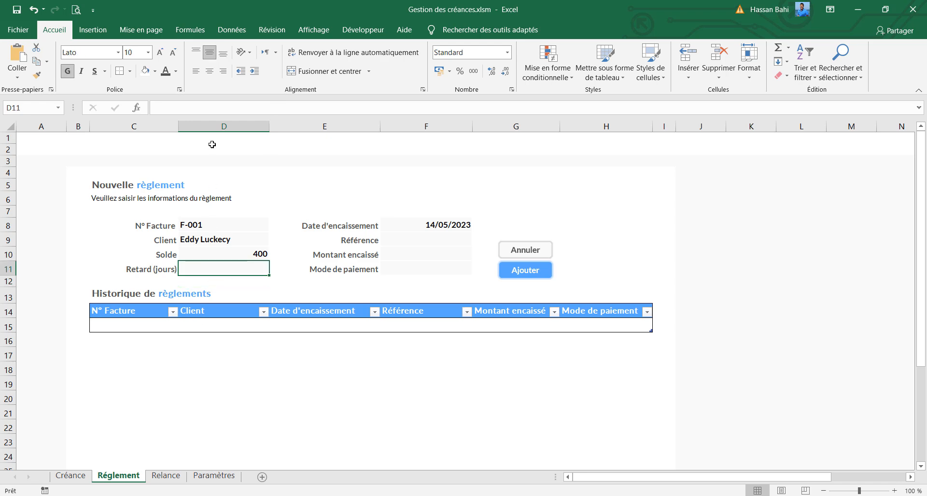
click(225, 111)
text(=RECHERCHEV(D8;listeCreances;3;FAUX))
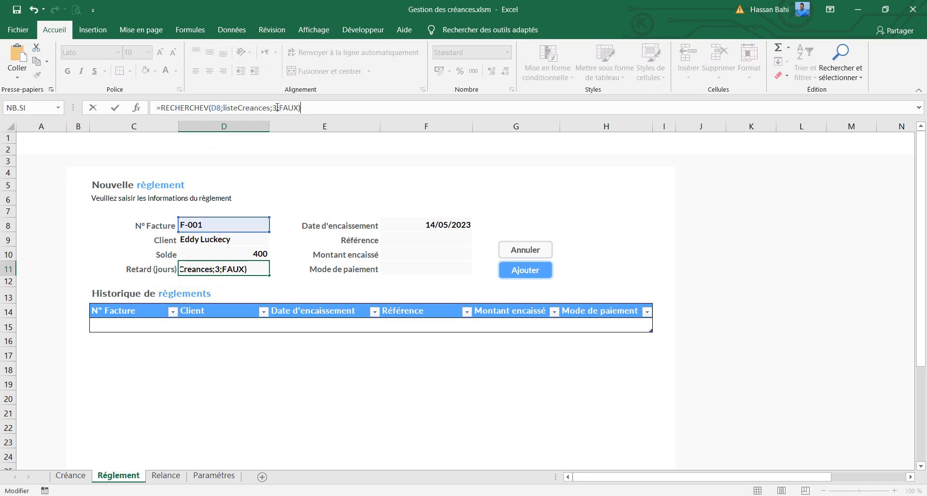
click(274, 108)
text(8)
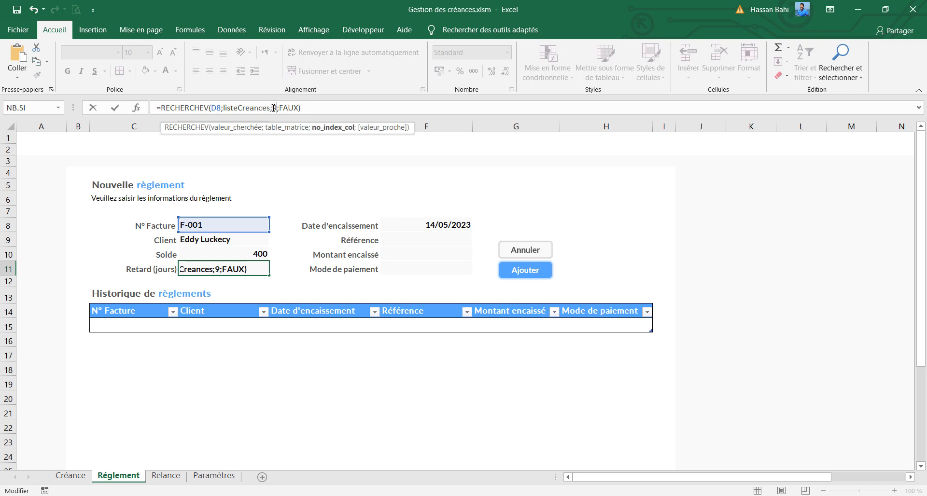
key(Return)
Apply the € Français (France) accounting format to the Solde cell D10
click(235, 252)
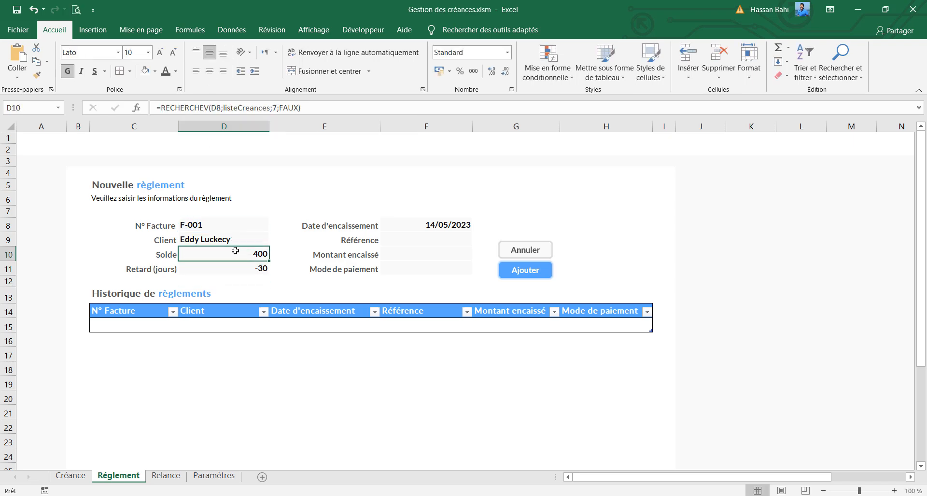
click(449, 71)
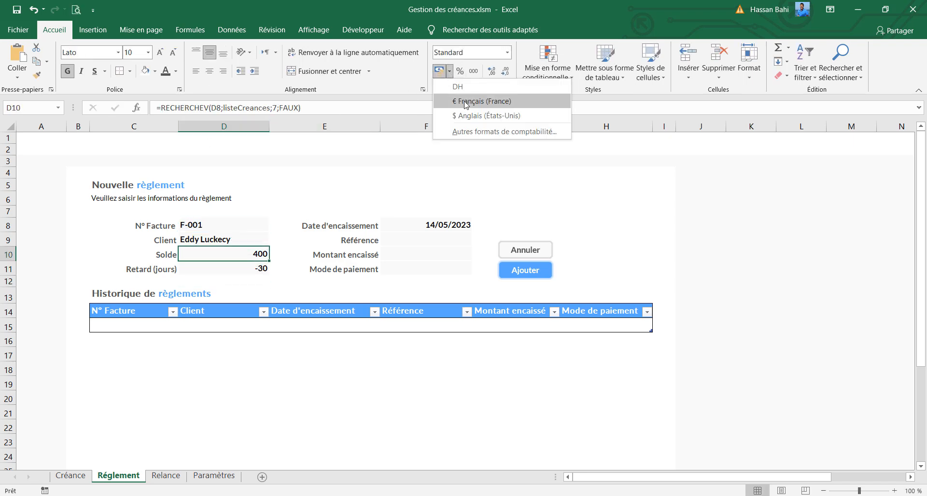
click(466, 102)
click(250, 270)
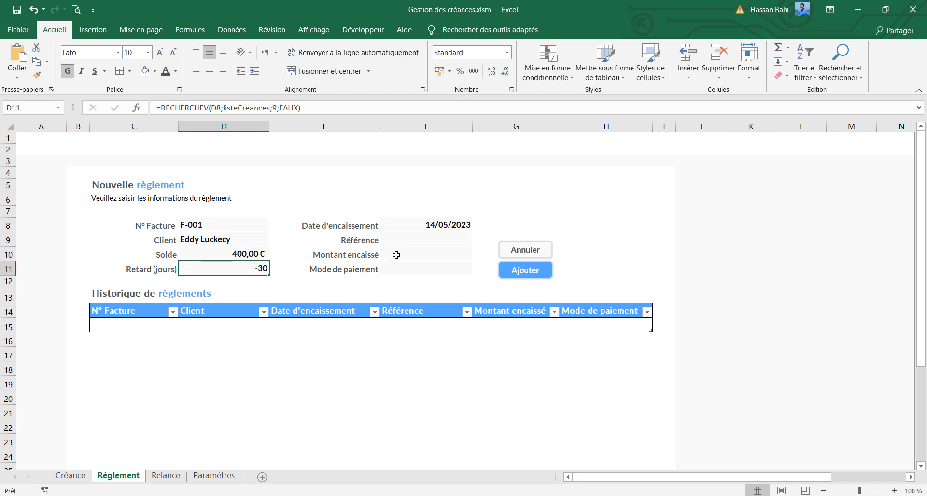
Change the N° Facture in D8 to F-005 to test the lookups with another invoice number
click(215, 238)
click(213, 226)
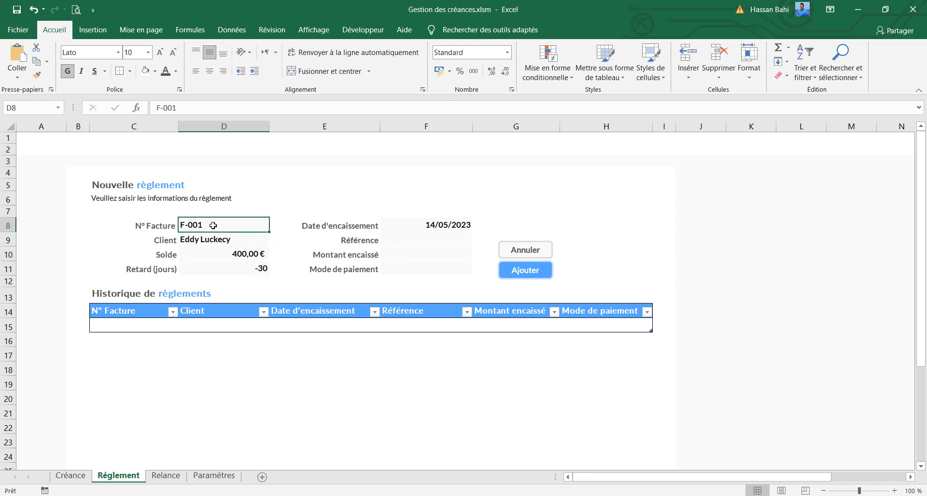
double_click(213, 226)
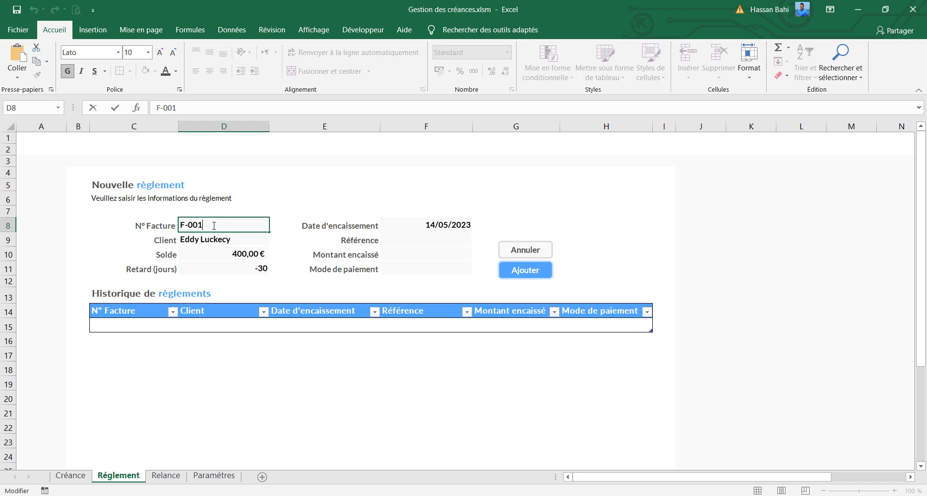
key(BackSpace)
key(Return)
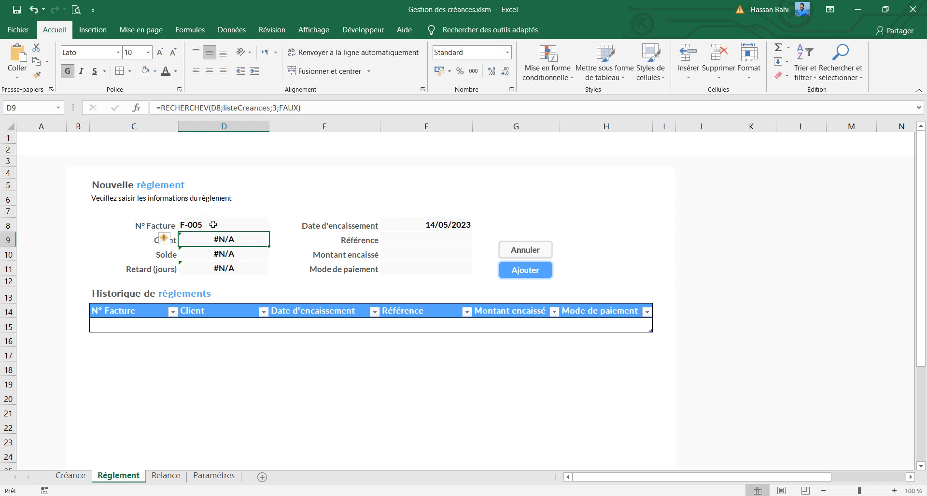
Wrap the Client lookup in D9 in SIERREUR with an empty text "" as the error value
click(161, 109)
text(si)
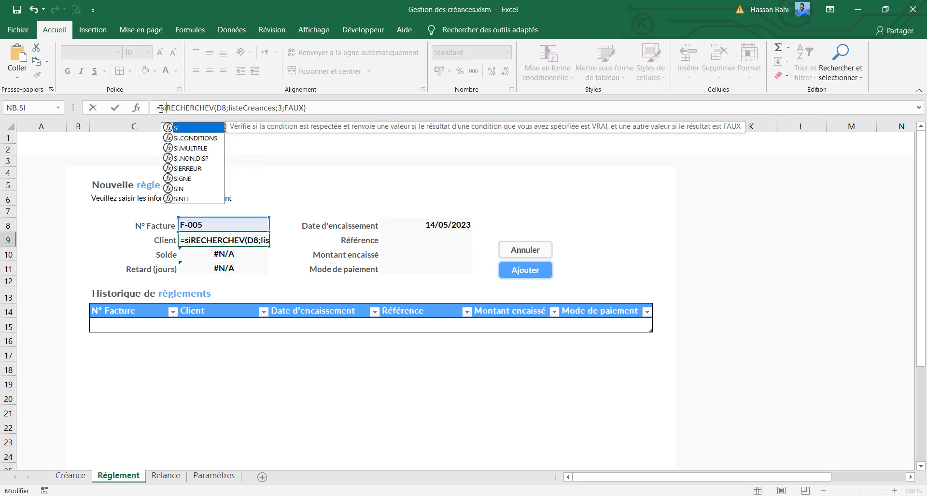
text(e)
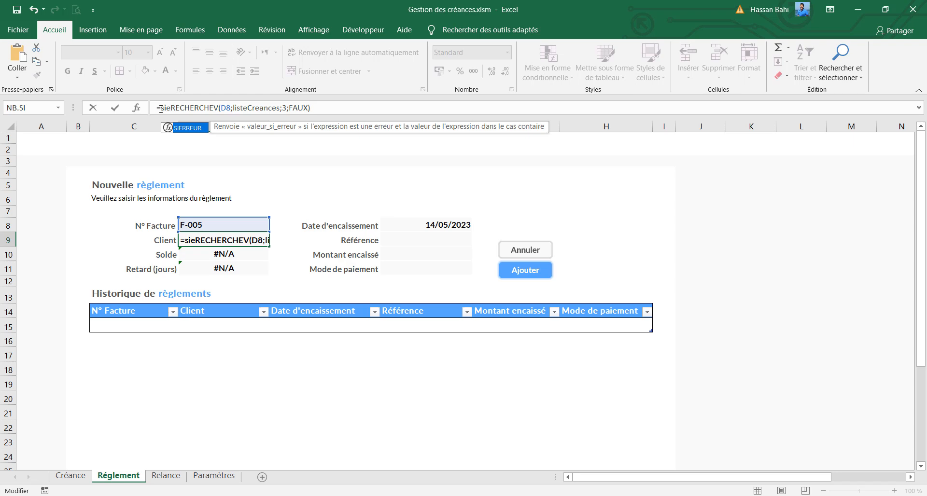
key(Tab)
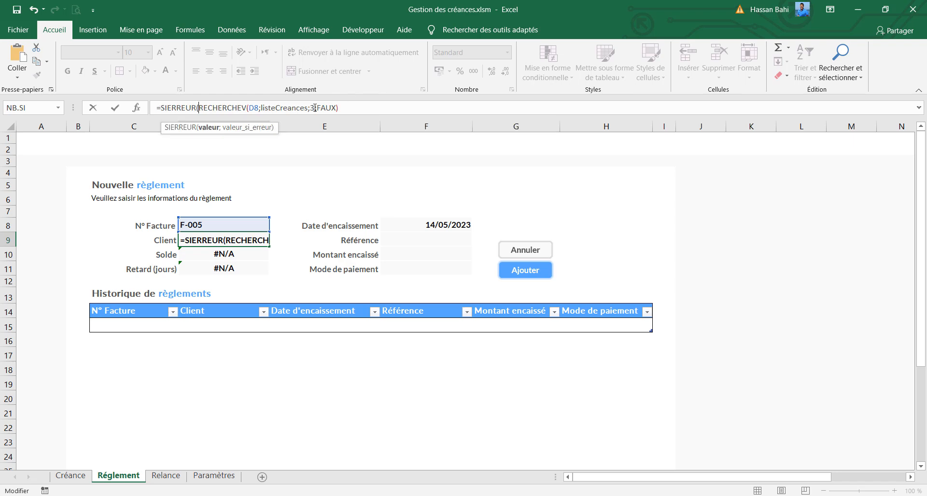
click(367, 108)
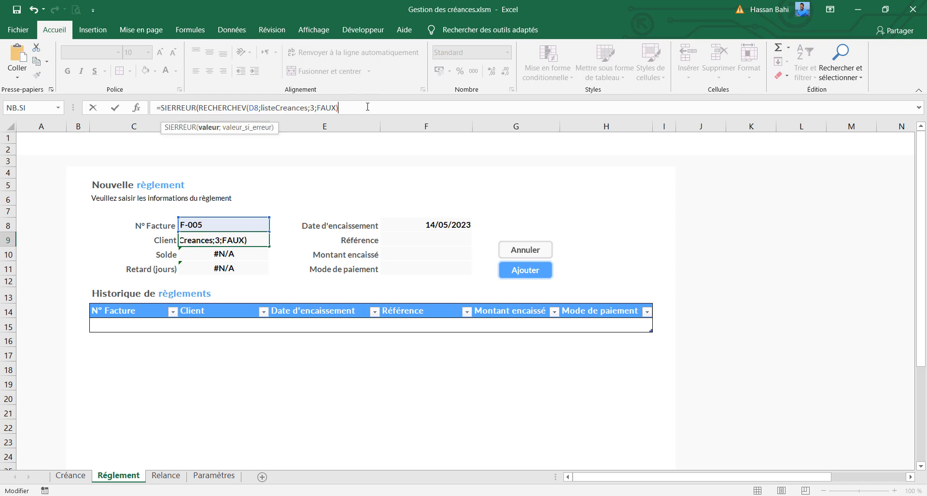
text(;""))
key(Return)
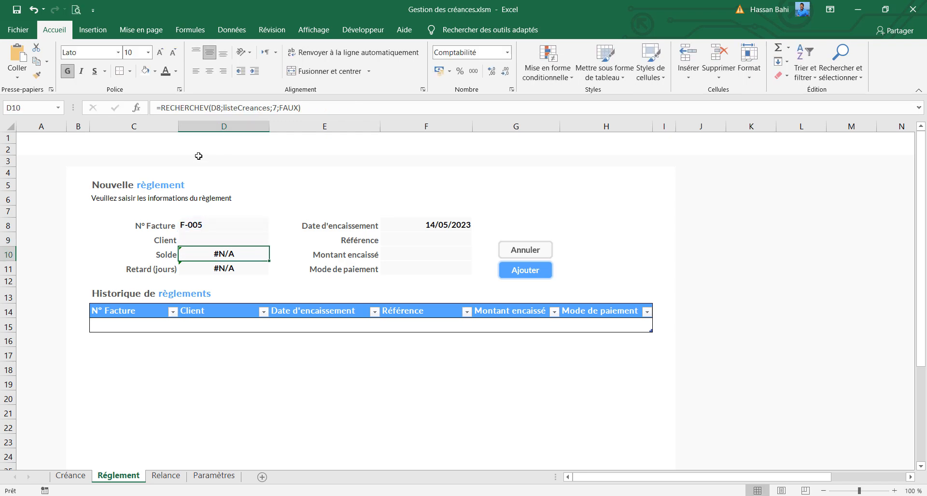
Wrap the Solde lookup in D10 in SIERREUR, returning an empty text "" on error
click(162, 106)
text(si)
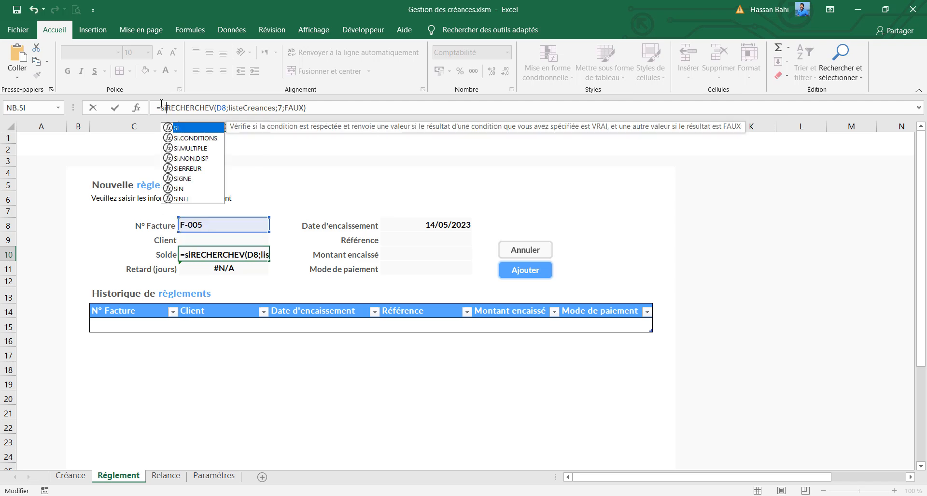
text(e)
key(Tab)
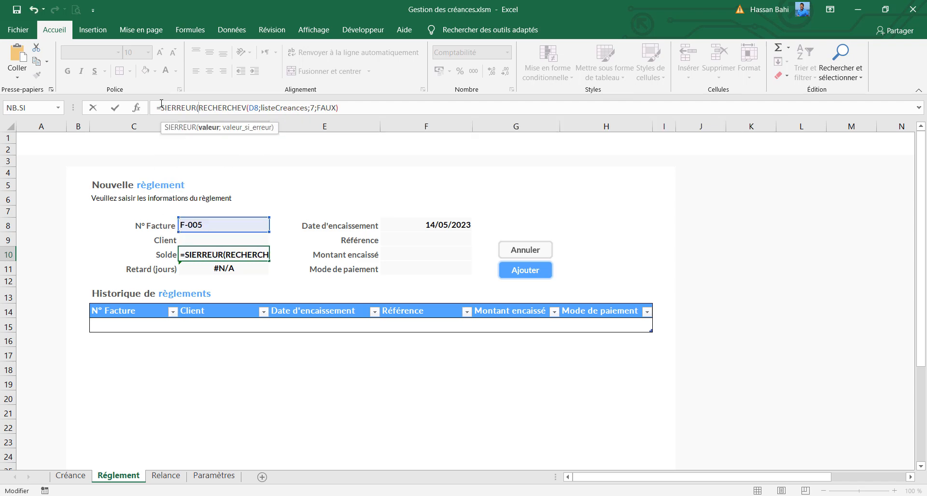
click(357, 109)
text(;)
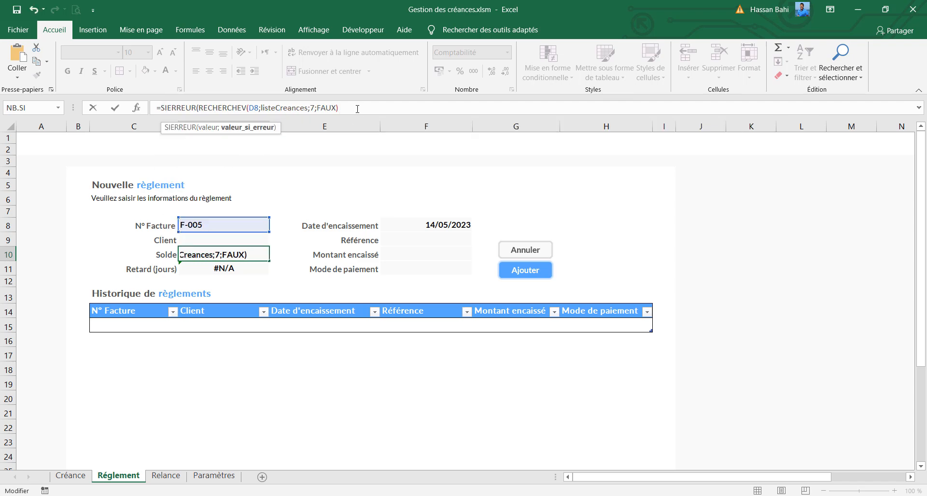
text(""))
key(Return)
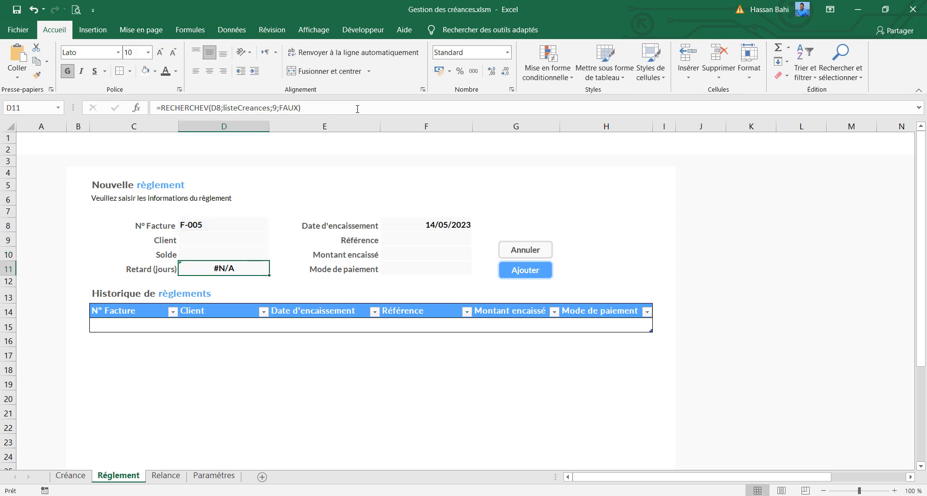
Wrap the Retard (jours) lookup in D11 in SIERREUR, returning an empty text "" on error
click(161, 107)
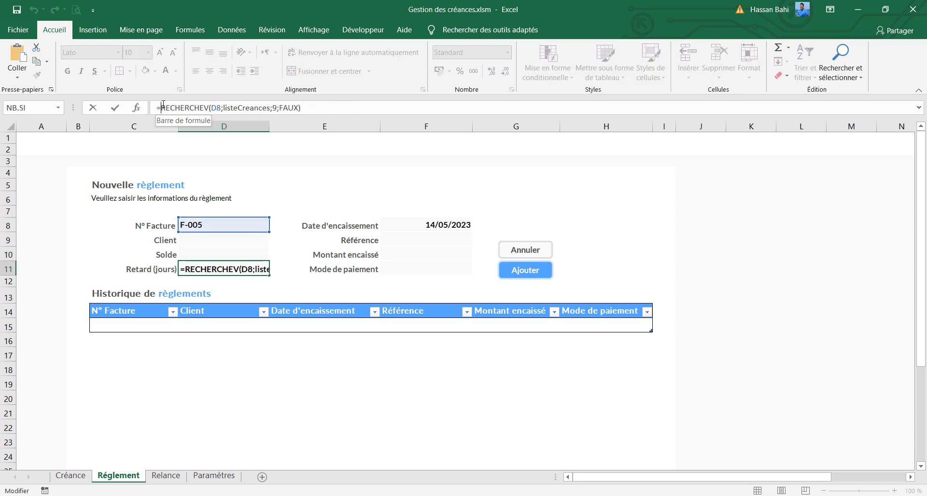
text(sier)
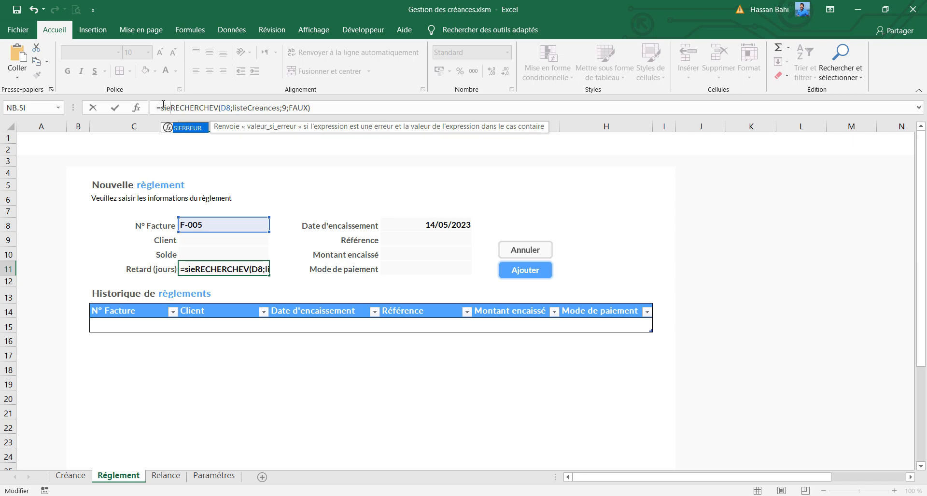
key(Tab)
click(381, 111)
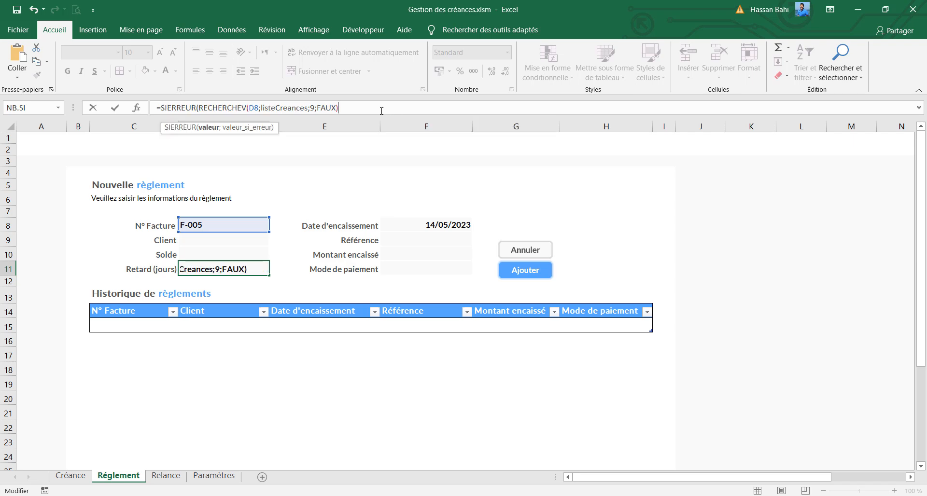
text(;""))
key(Return)
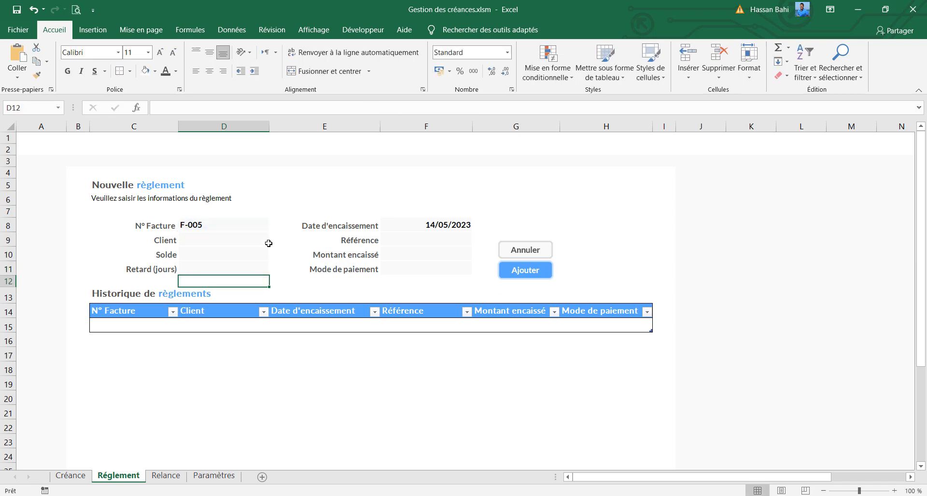
Change the N° Facture in D8 to F-002 to test the three lookups with an existing invoice
click(220, 225)
click(187, 107)
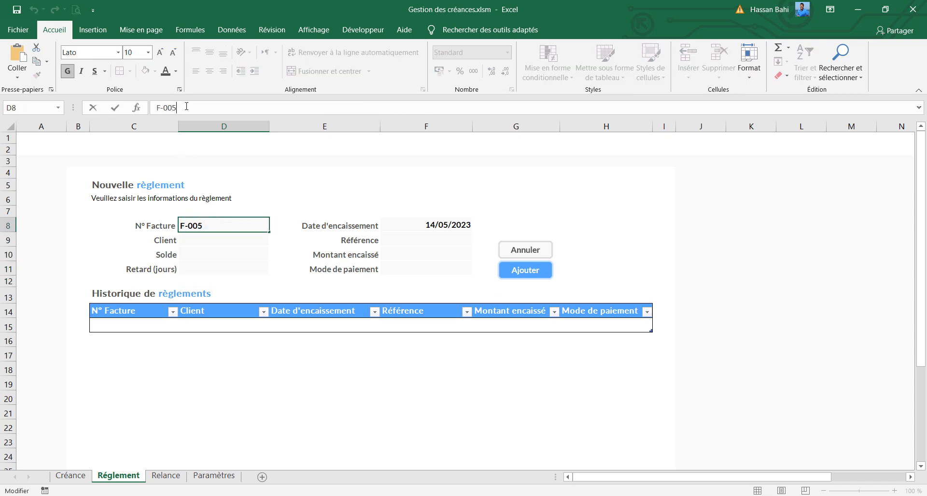
key(BackSpace)
text(2)
key(Return)
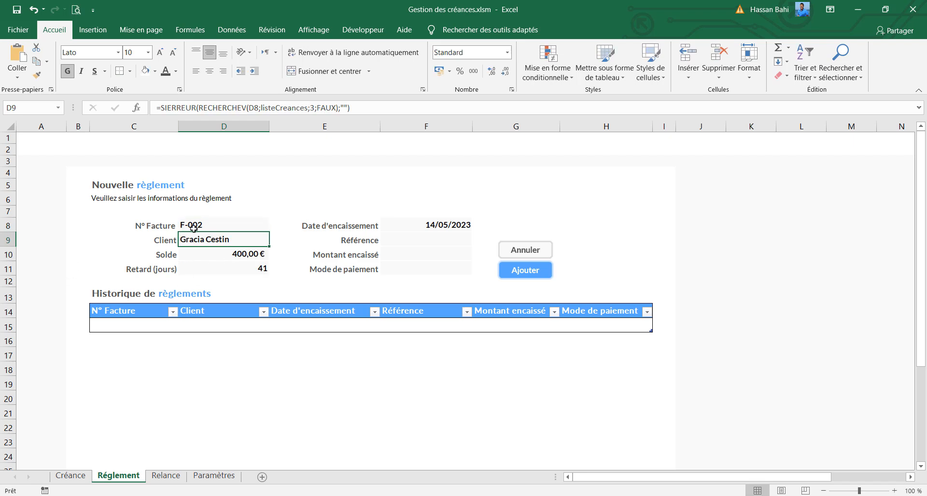
Enter R-001 as the payment's Référence in F9
click(419, 241)
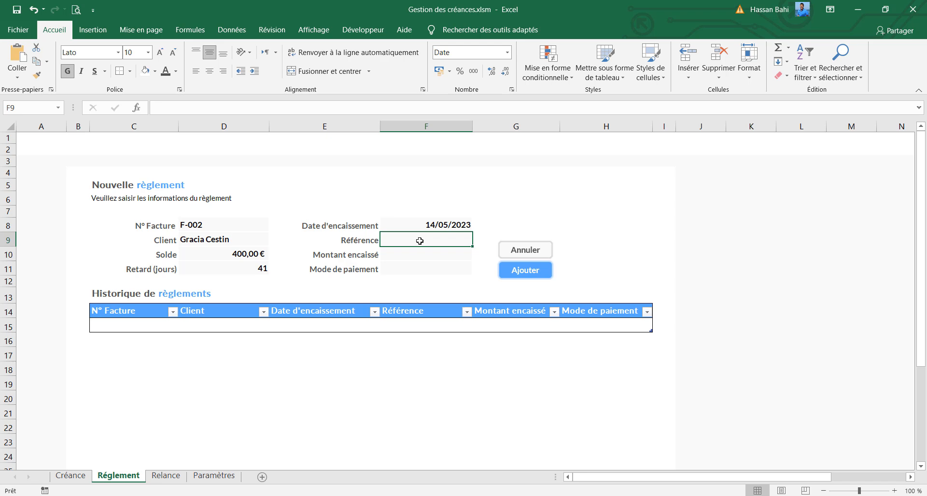
text(R)
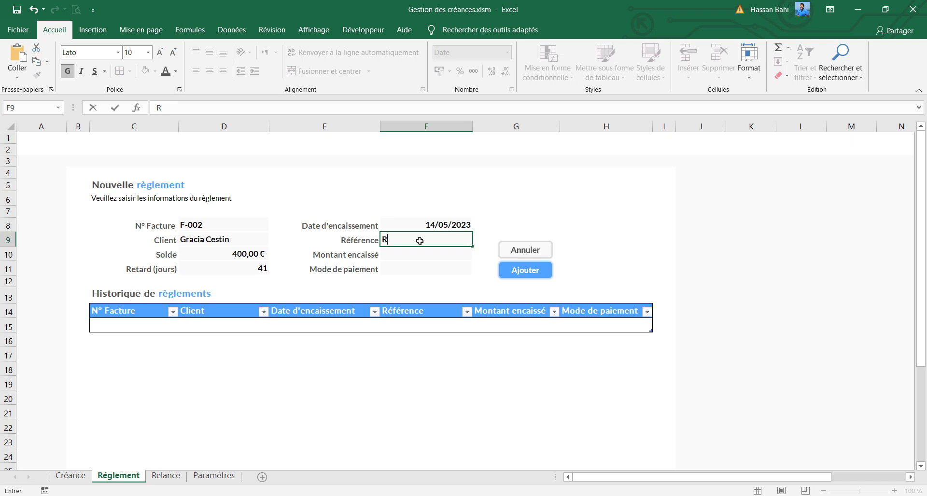
text(-001)
Change the N° Facture in D8 to F-001
click(224, 224)
click(201, 106)
key(BackSpace)
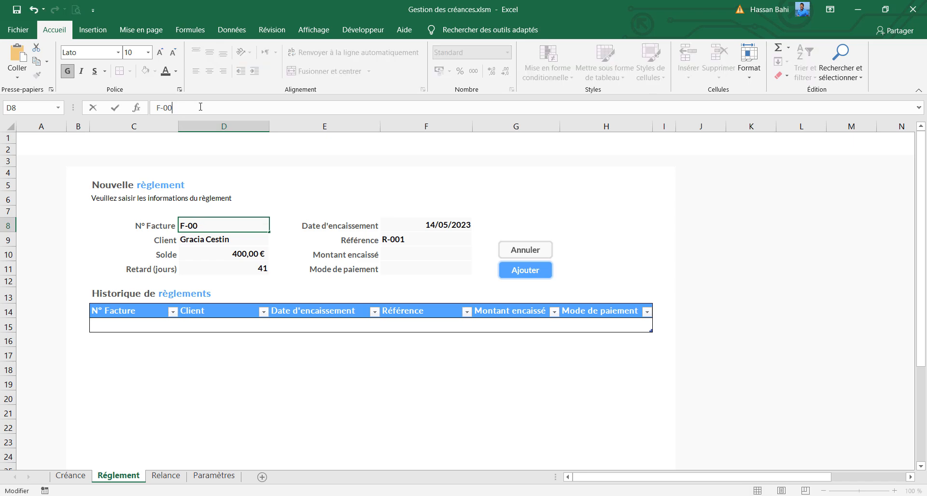
text(1)
key(Return)
Enter a Montant encaissé of 400 in F10
click(397, 257)
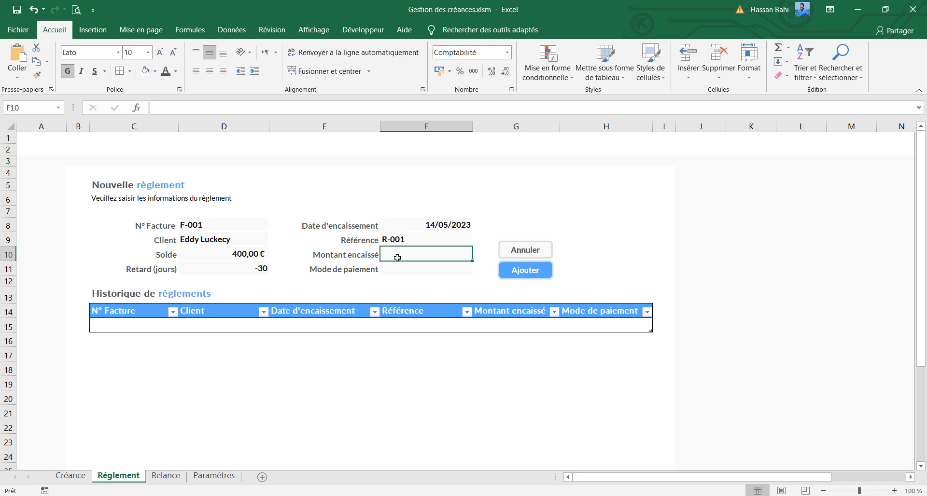
text(400)
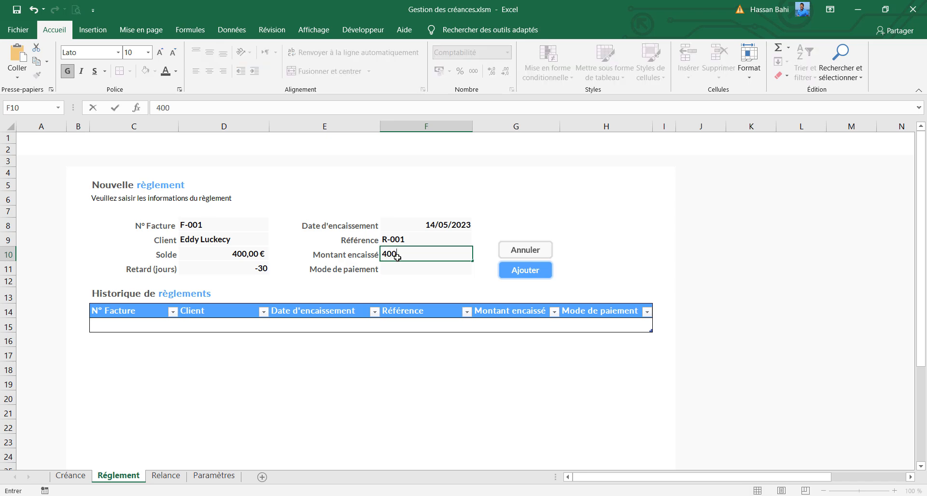
key(Return)
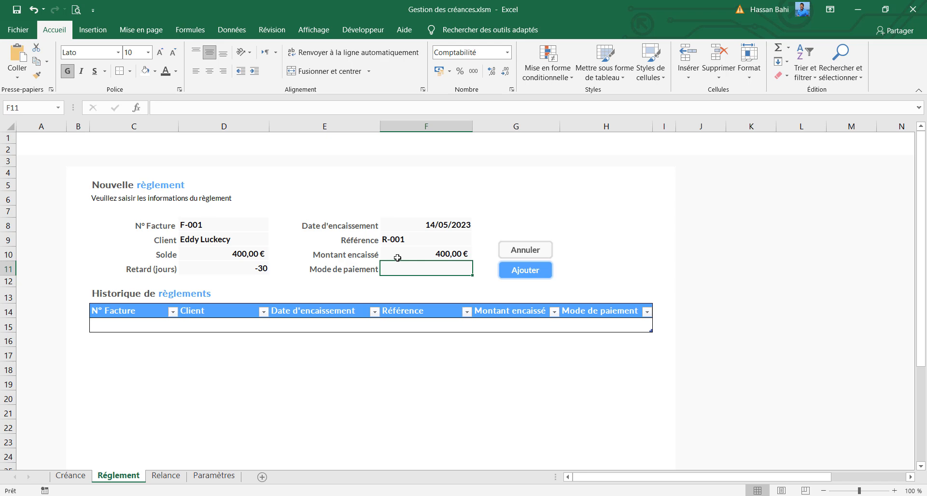
Add a list data validation to the Mode de paiement cell F11 with the source Chéque;Espèce;Virement
click(242, 33)
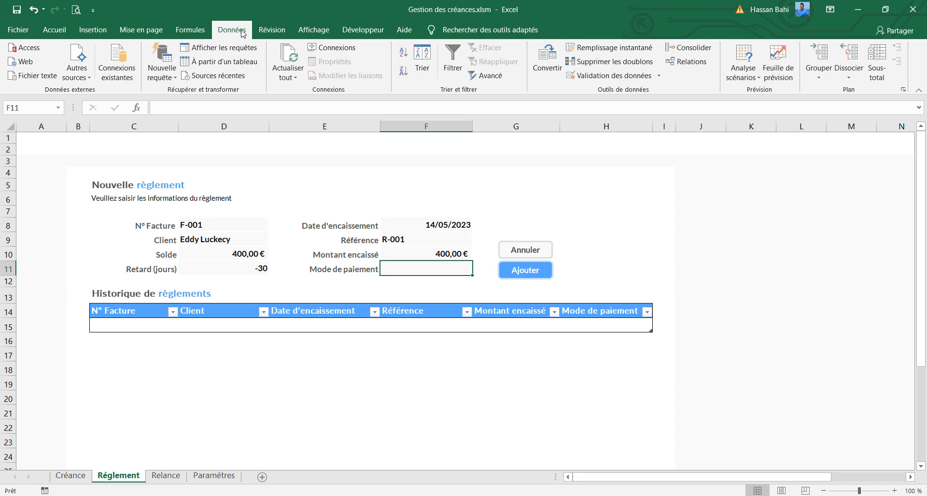
click(599, 78)
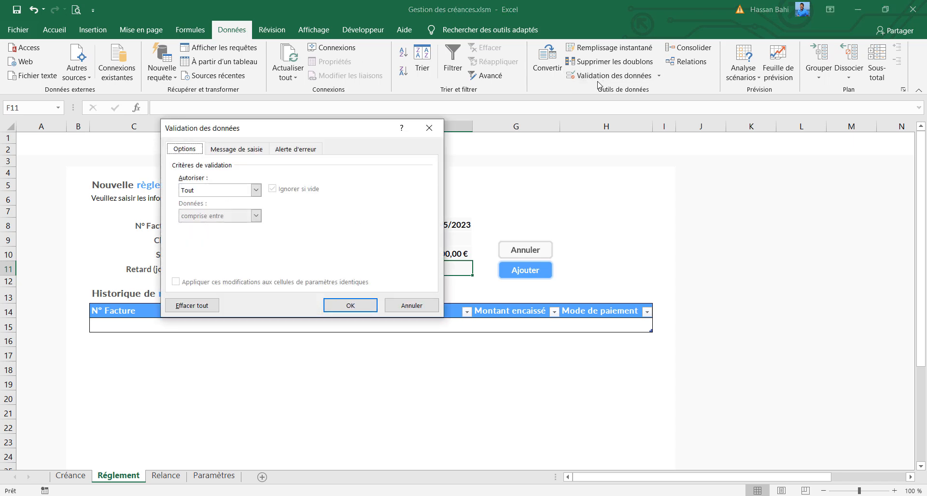
click(257, 191)
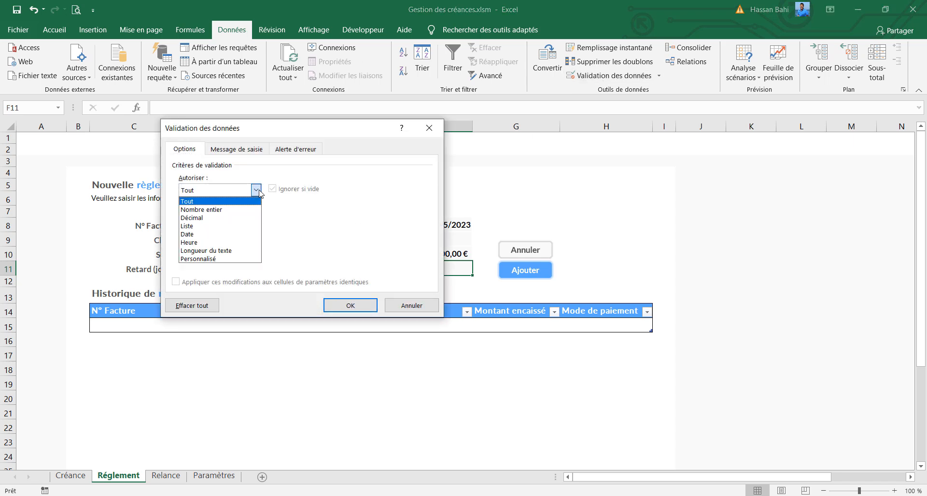
click(235, 226)
click(229, 240)
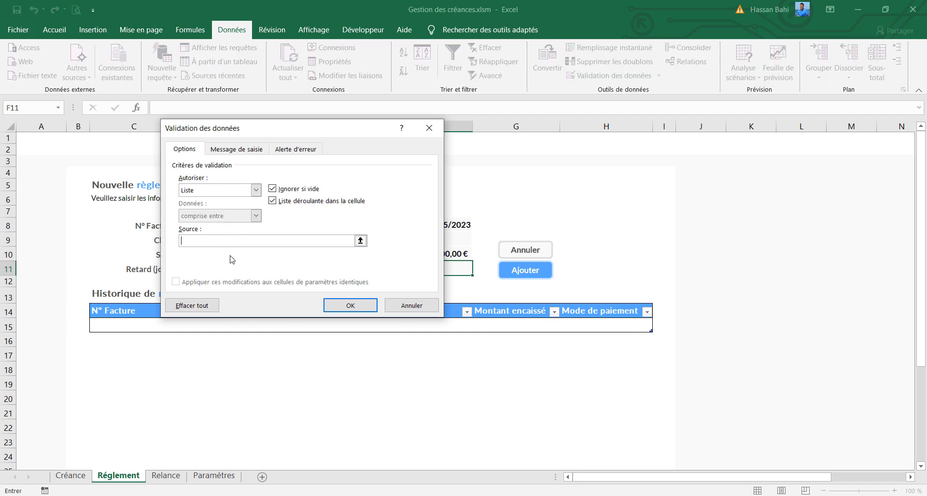
text(Chéque;Espèce;Virement)
click(351, 306)
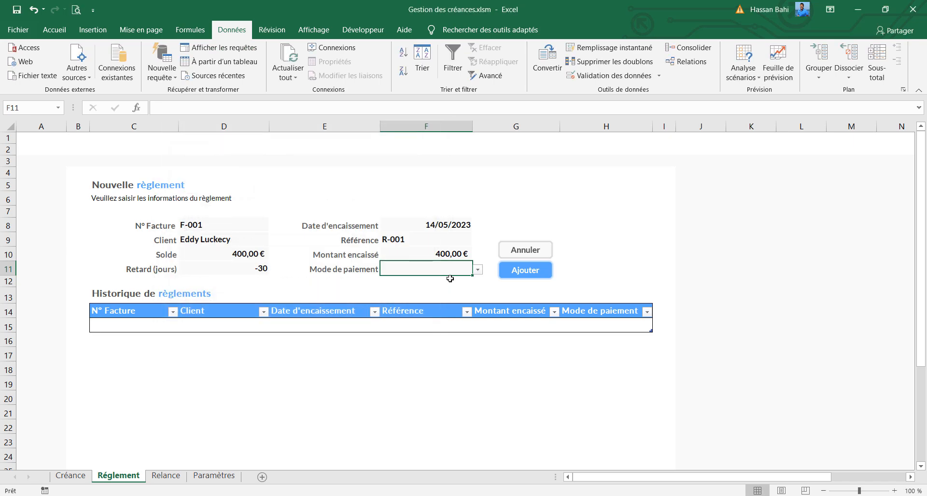
Try the dropdown list of the Mode de paiement cell F11 and choose Virement as the payment method
click(481, 272)
click(456, 270)
click(478, 270)
click(425, 288)
click(483, 270)
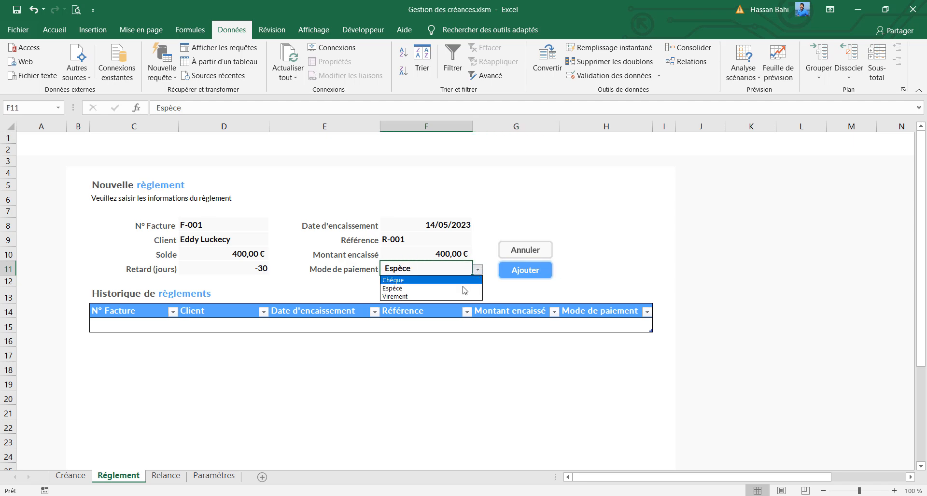
click(449, 296)
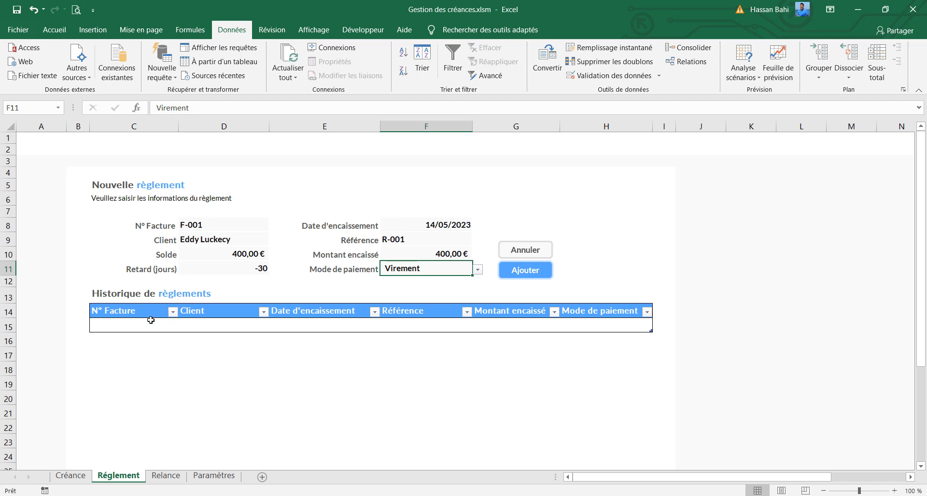
Move the Annuler and Ajouter buttons together slightly further right of the form fields and align them with each other
click(593, 273)
mouse_move(544, 275)
mouse_down()
mouse_move(594, 276)
mouse_move(536, 252)
mouse_move(561, 252)
mouse_up()
shift+click(556, 270)
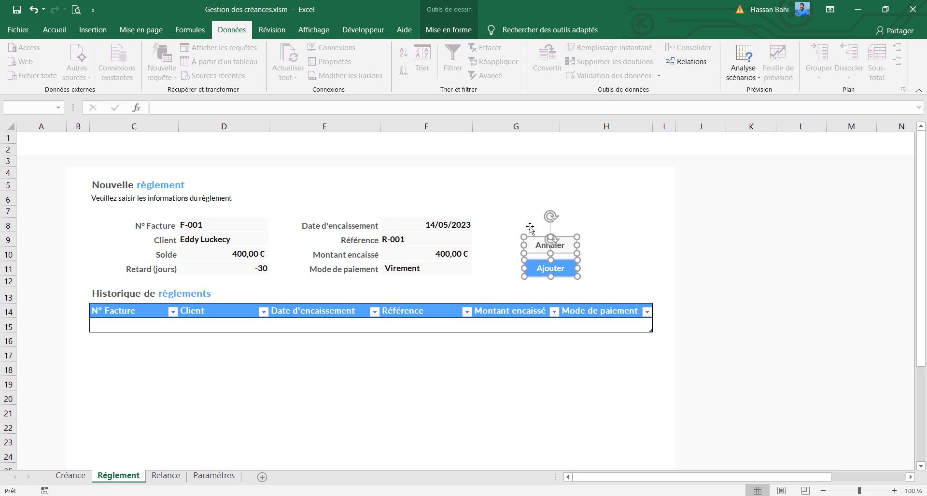
click(448, 29)
click(722, 47)
click(724, 62)
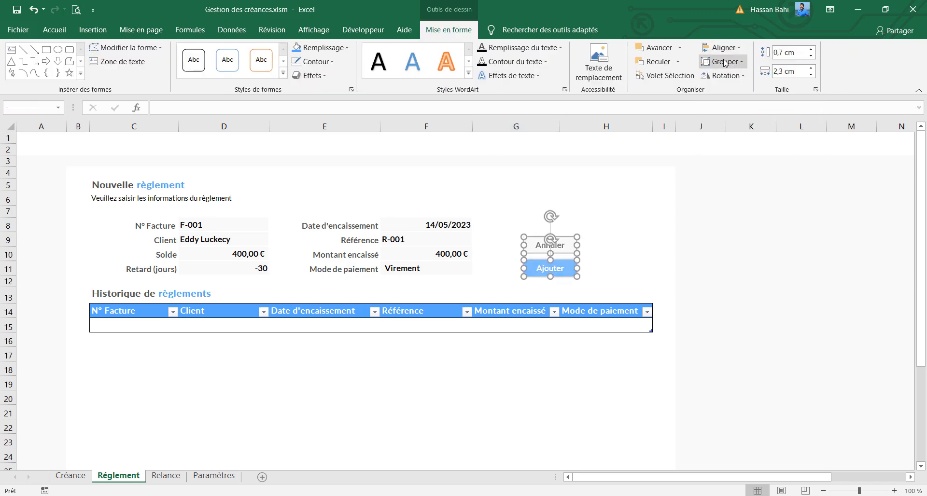
click(129, 329)
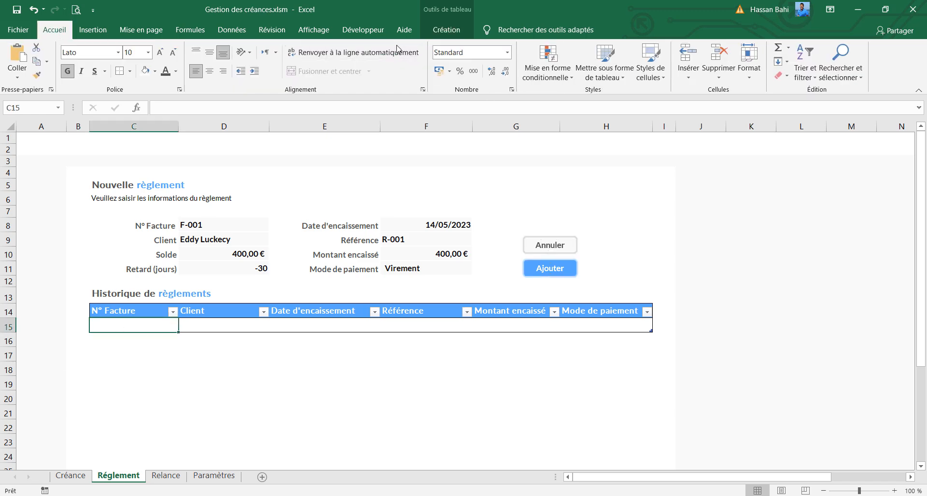
Start recording a macro named ajoutReglement, stored in this workbook (Ce classeur)
click(363, 30)
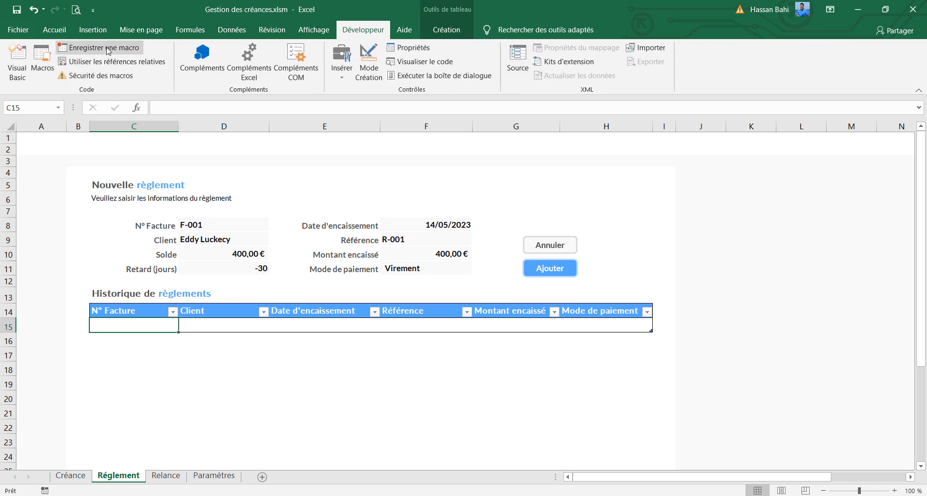
click(107, 48)
text(ajoutReglement)
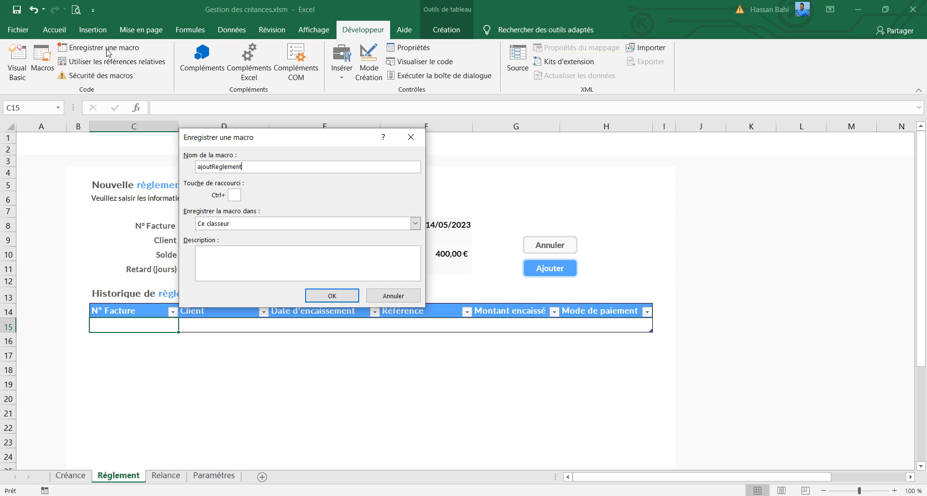
click(332, 295)
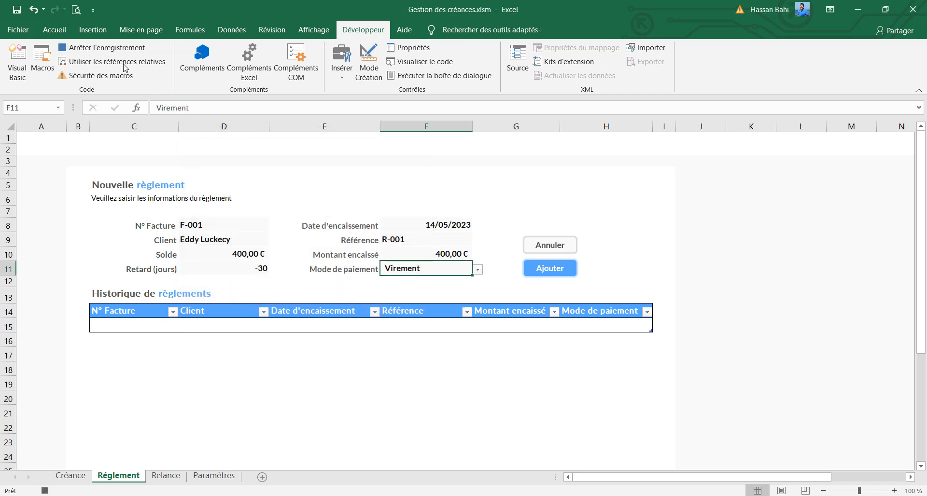
Insert a new row at row 15 of the history table and paste the N° Facture from D8 into C15 as a value
right_click(8, 327)
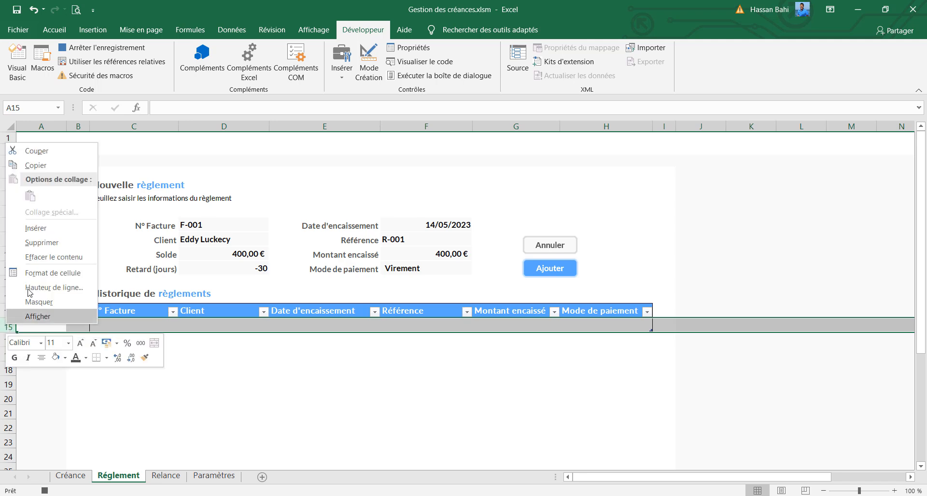
click(36, 227)
click(201, 224)
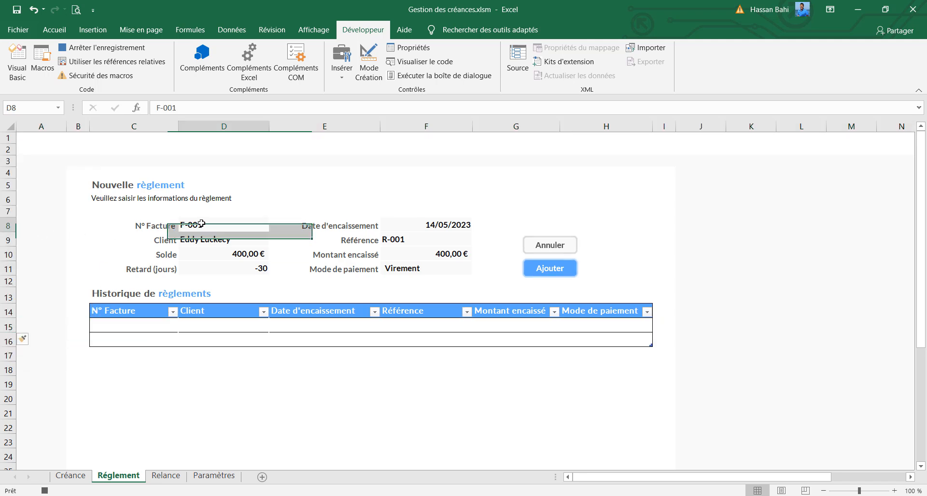
key(ctrl+c)
click(150, 326)
key(ctrl+v)
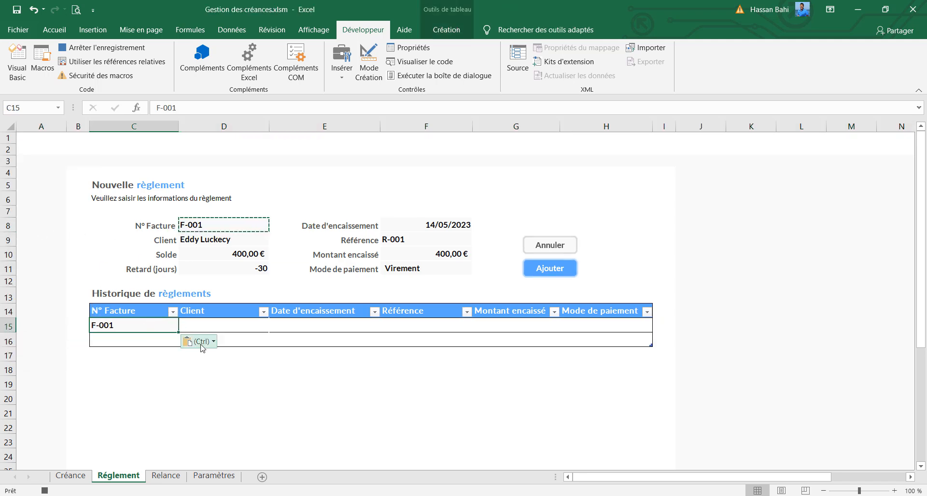
click(201, 346)
click(190, 424)
Copy the Client from D9 into D15 of the history table, pasting only the value
click(234, 243)
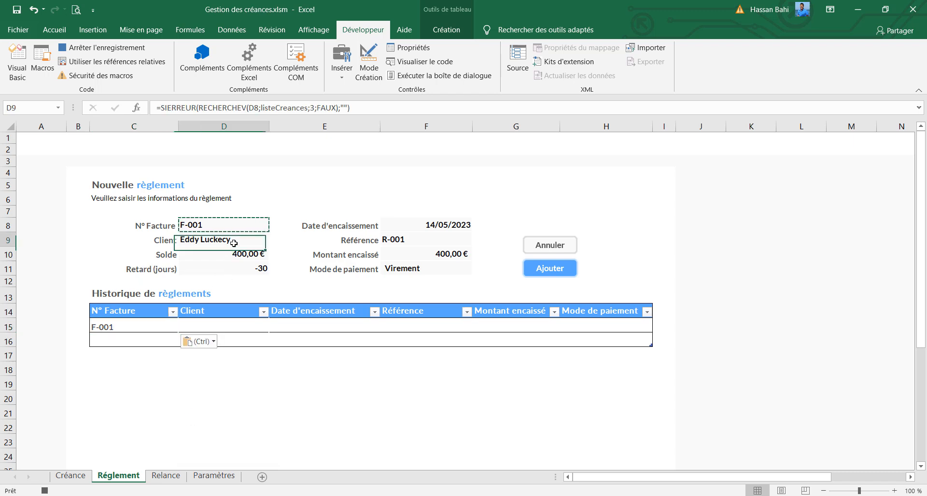
key(ctrl+c)
click(234, 326)
key(ctrl+v)
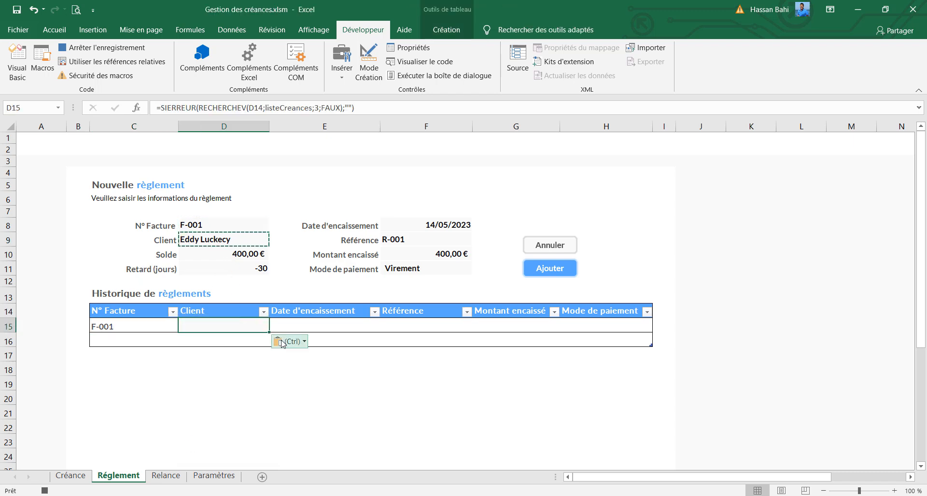
click(283, 343)
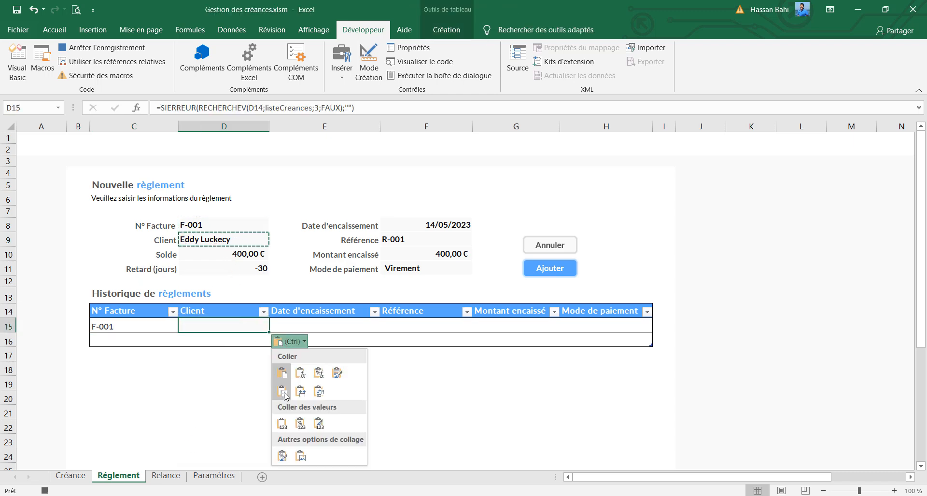
click(282, 424)
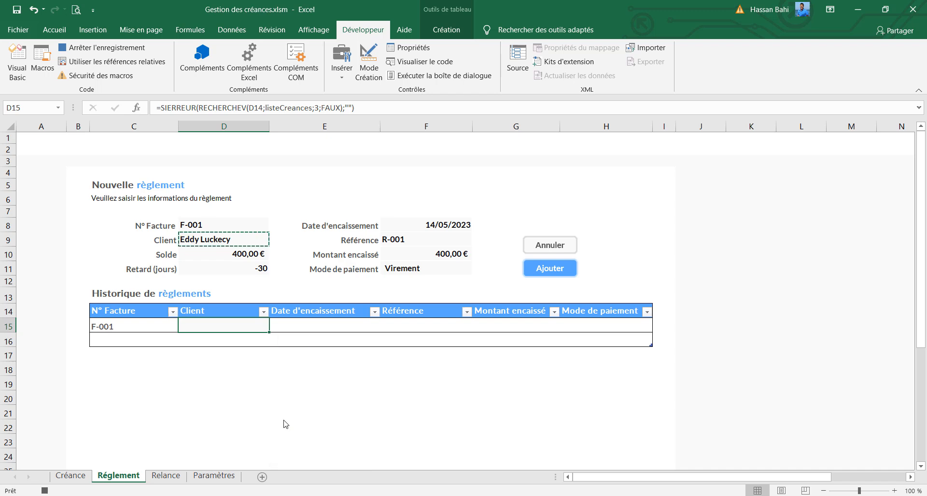
Copy the Date d'encaissement from F8 into E15 of the history table, pasting only the value
click(436, 225)
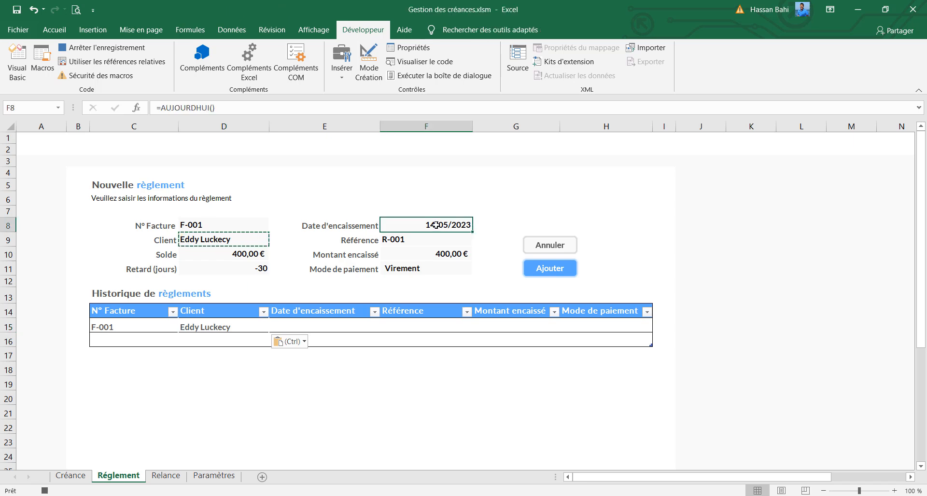
key(ctrl+c)
click(340, 326)
key(ctrl+v)
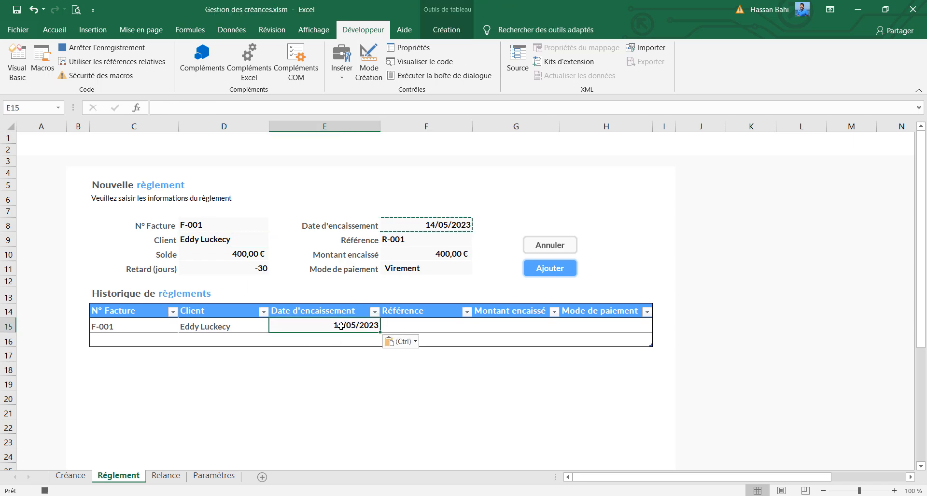
click(393, 343)
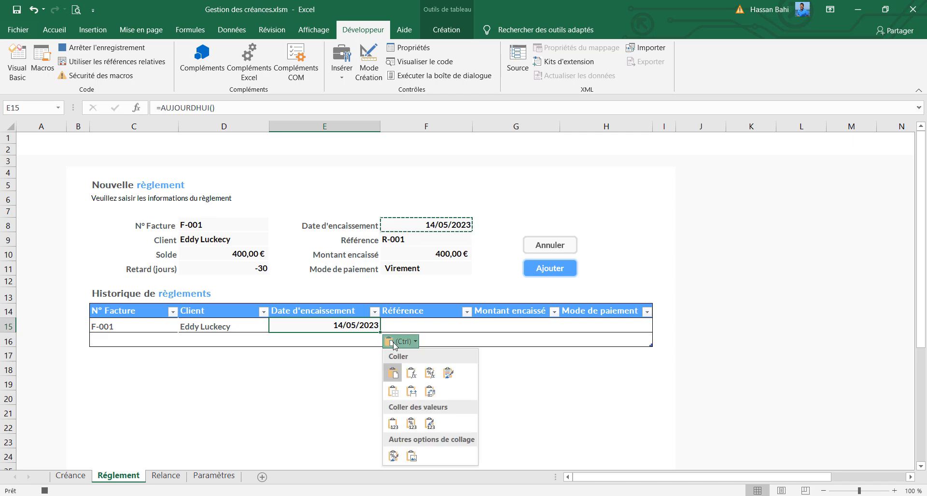
click(394, 423)
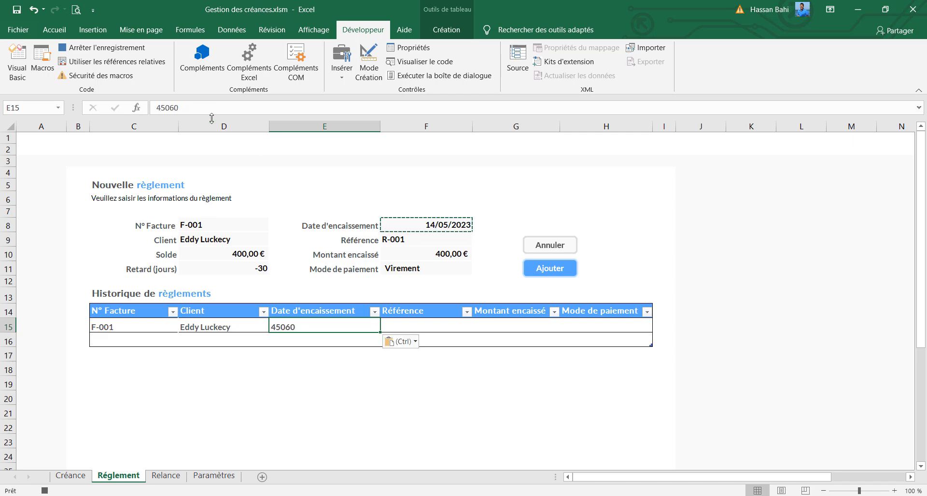
Format the Date d'encaissement in E15 as Date courte
click(54, 30)
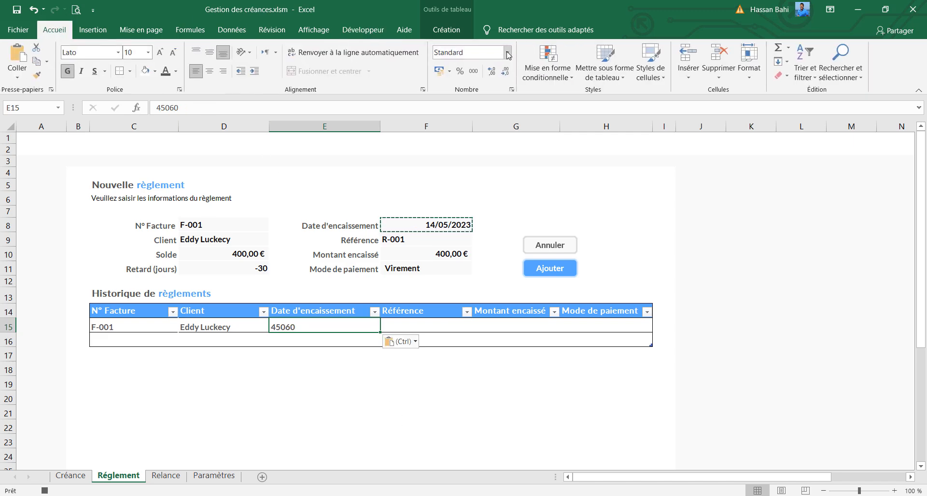
click(508, 53)
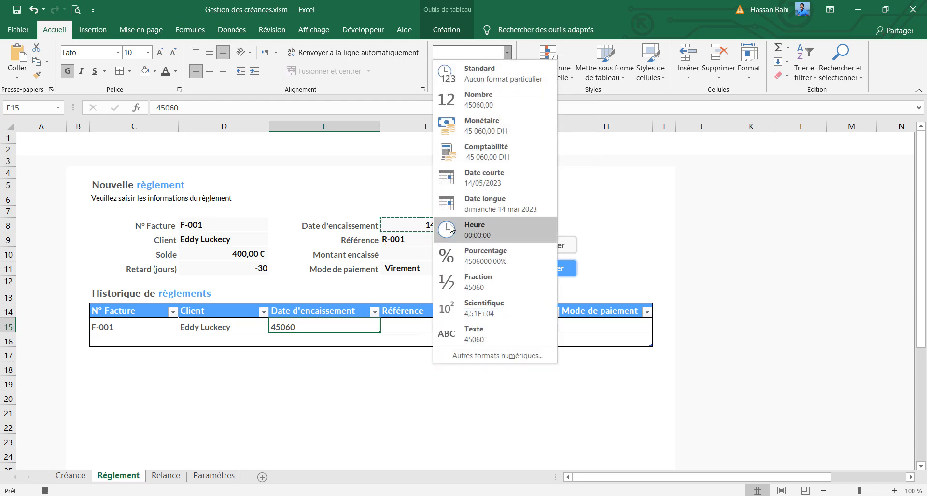
click(467, 178)
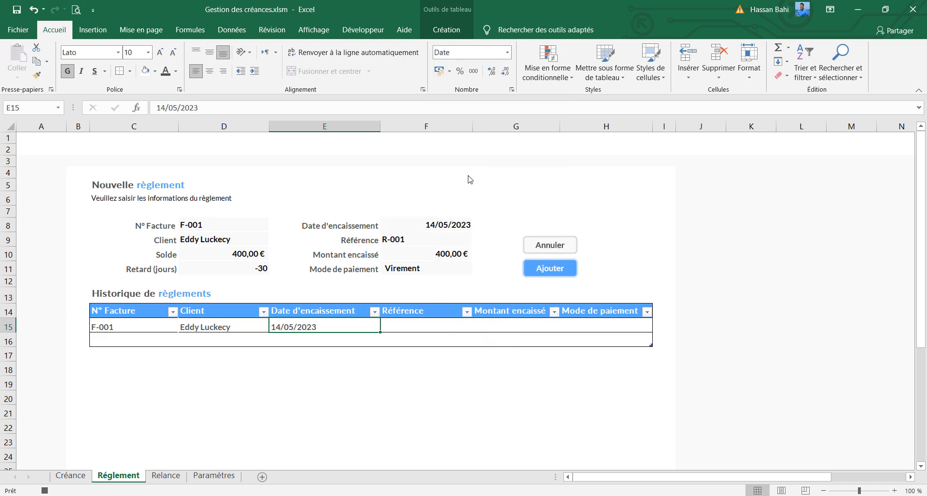
Copy the Référence from F9 into F15 of the history table
click(408, 321)
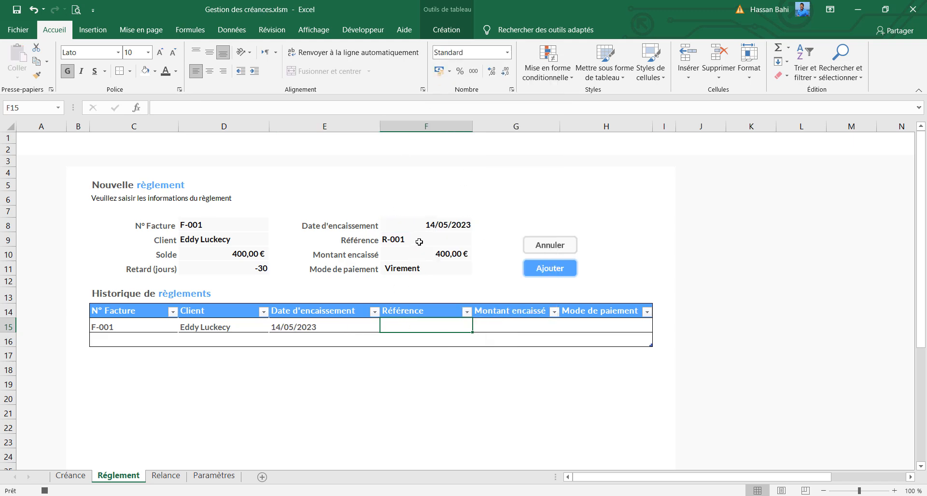
click(419, 242)
key(ctrl+c)
click(419, 325)
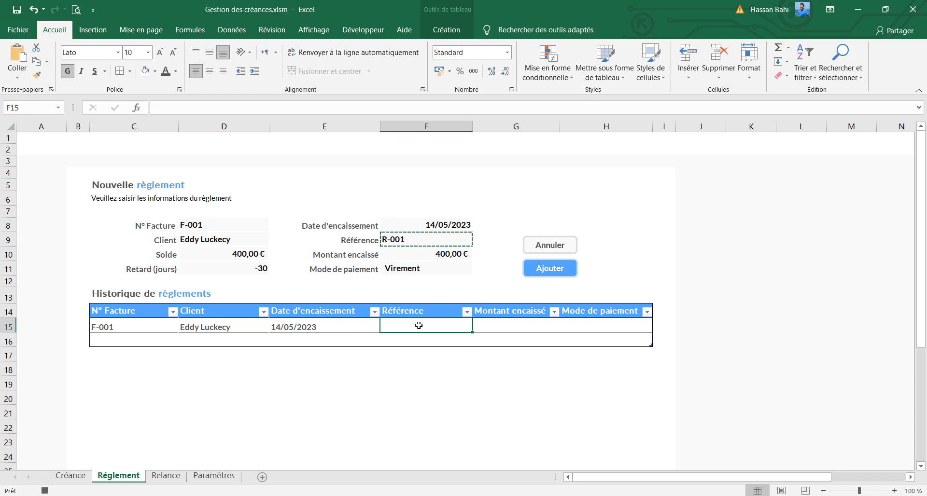
key(ctrl+v)
Copy the Montant encaissé from F10 into G15 and the Mode de paiement from F11 into H15
click(419, 256)
key(ctrl+c)
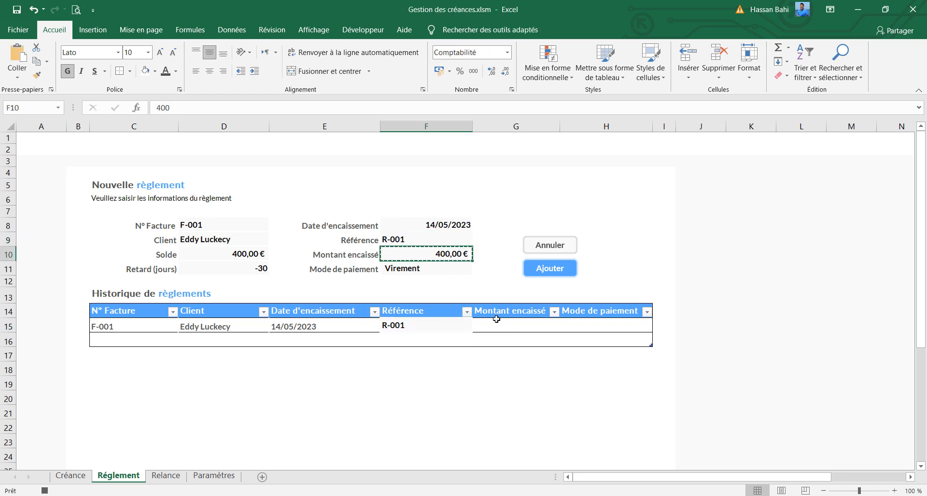
click(502, 326)
key(ctrl+v)
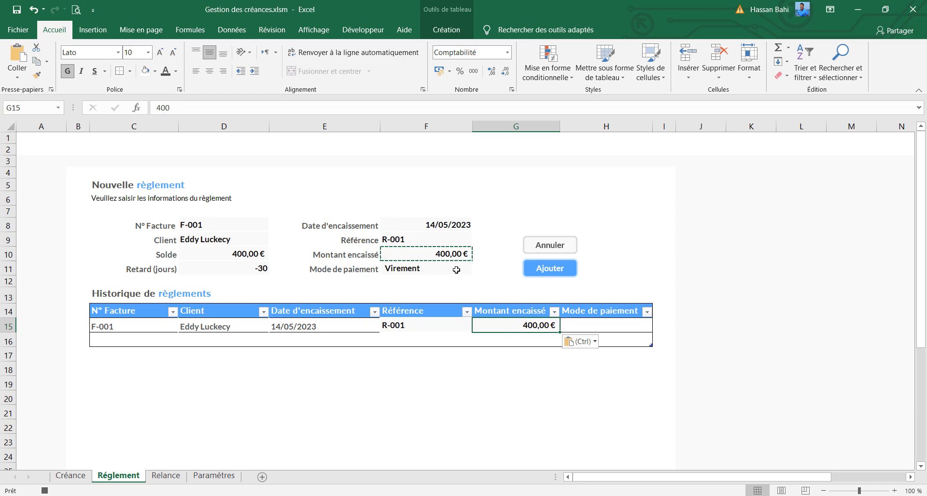
click(441, 270)
key(ctrl+c)
click(603, 326)
key(ctrl+v)
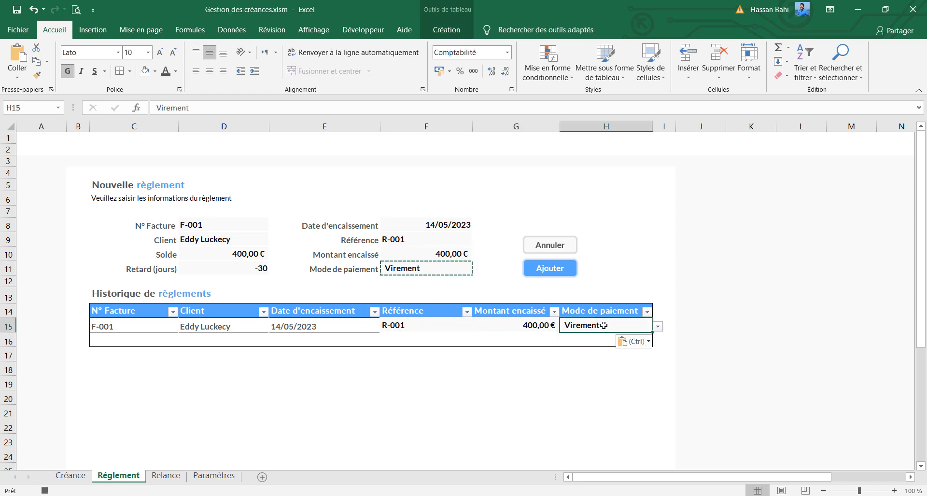
Center the cells C15:H15 of the history table vertically and remove their left alignment
drag(99, 327, 568, 325)
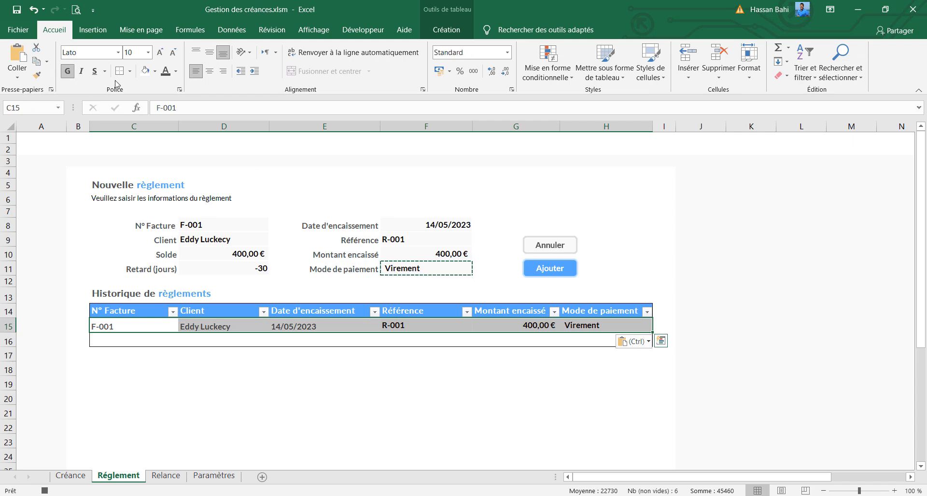
key(Escape)
key(Escape)
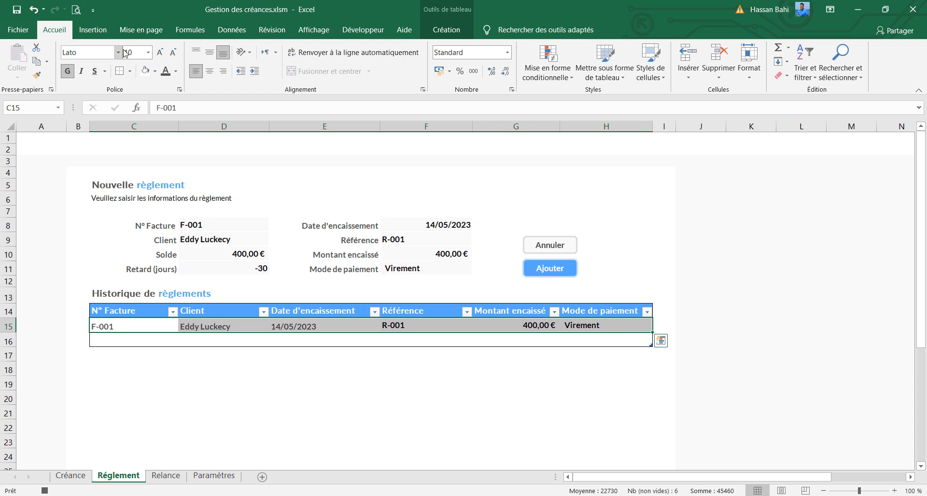
click(209, 53)
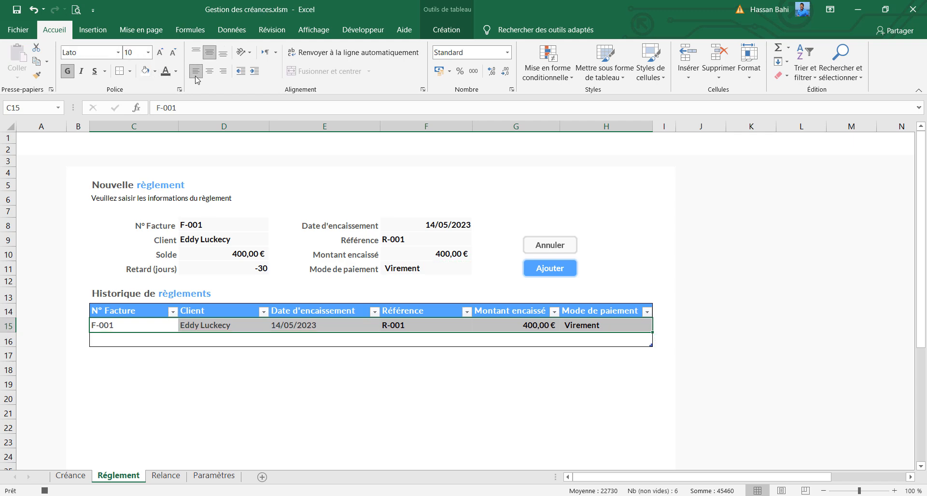
click(196, 71)
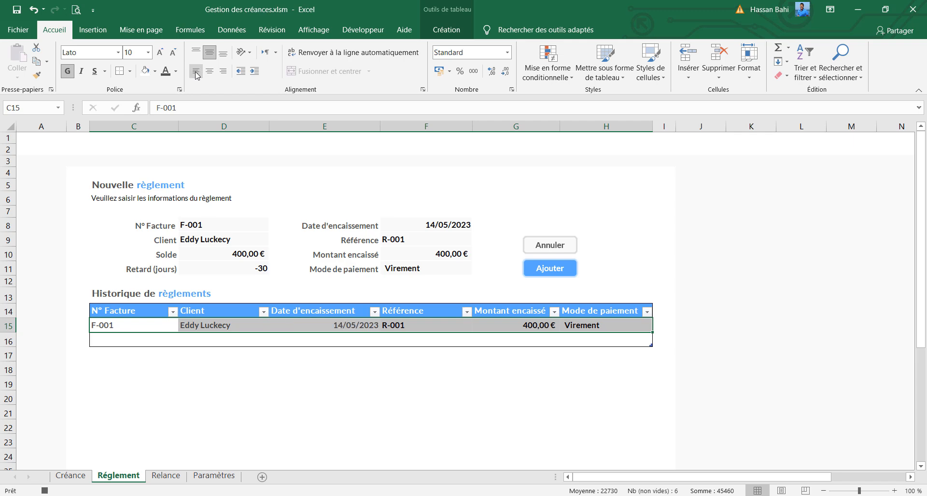
Reset the borders of C15:H15 with Aucune bordure and apply Toutes les bordures
click(130, 71)
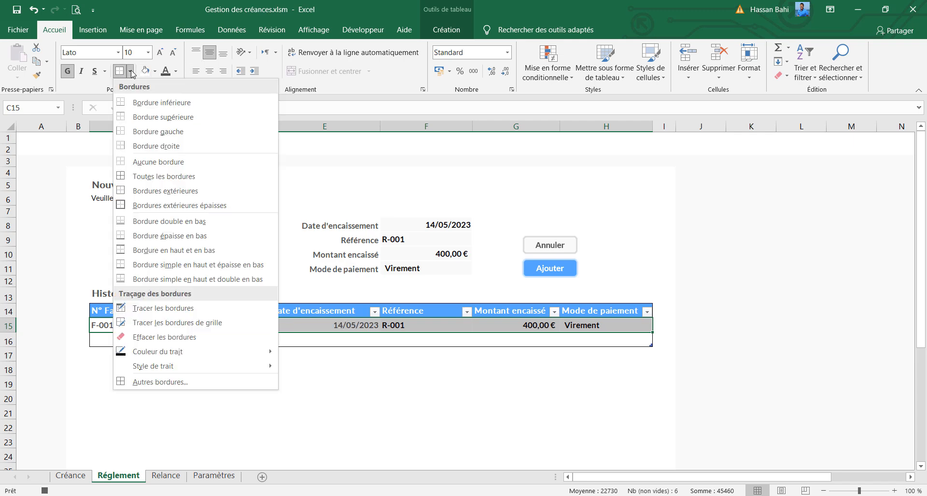
click(160, 163)
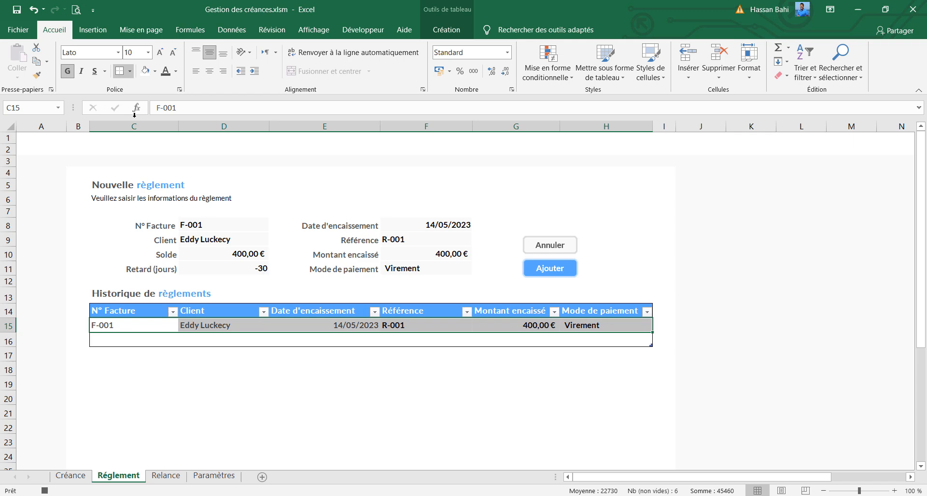
click(130, 71)
click(160, 178)
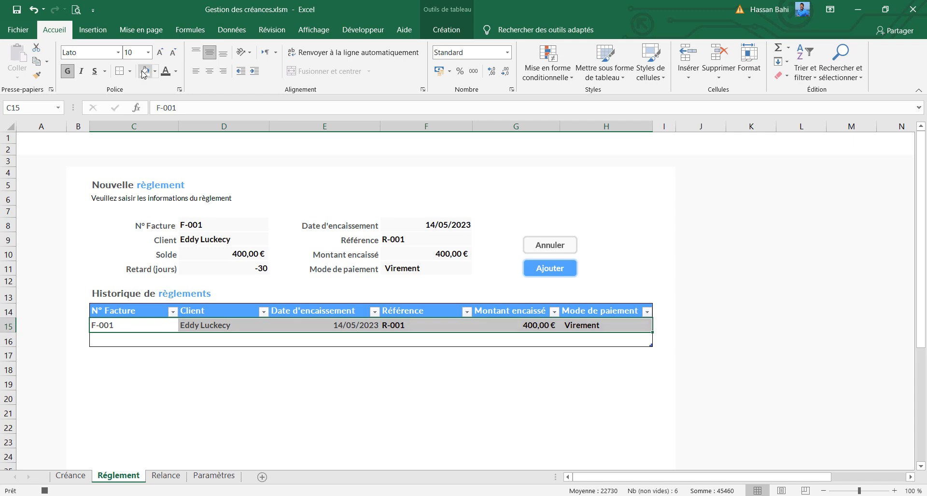
Apply a dark grey font colour to C15:H15 and center the date in E15 horizontally
click(176, 71)
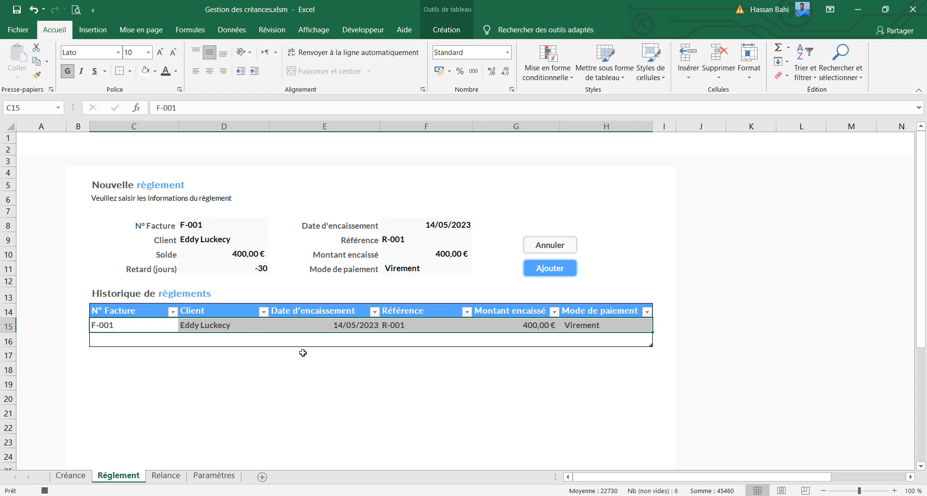
click(315, 326)
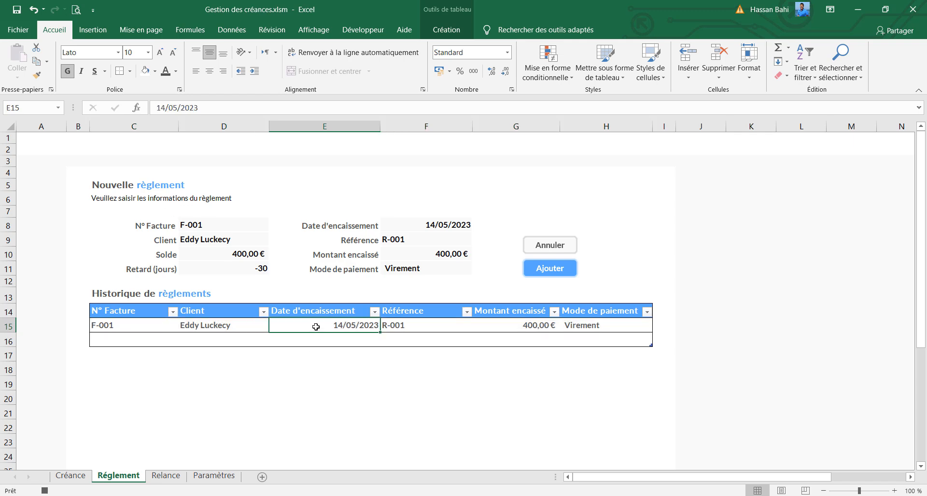
click(210, 71)
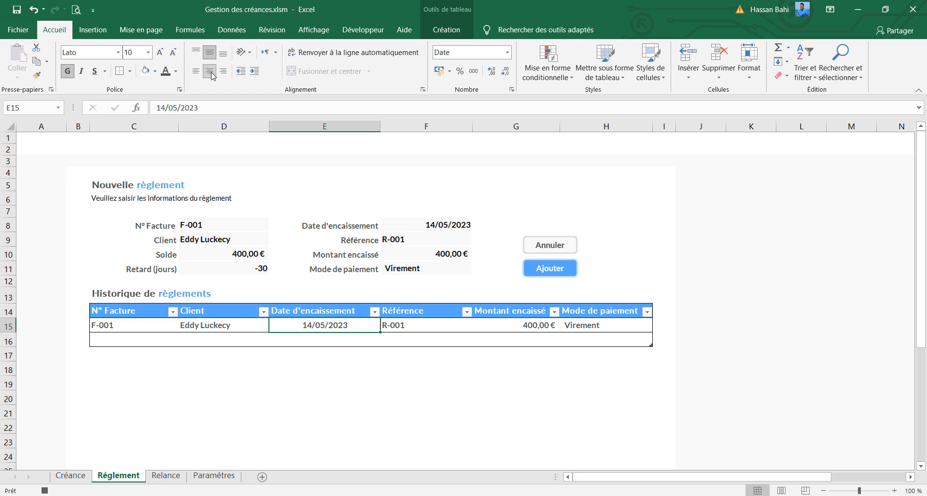
Clear the N° Facture in D8 and re-enter the formula =AUJOURDHUI() as the Date d'encaissement in F8
click(222, 225)
key(Delete)
click(437, 226)
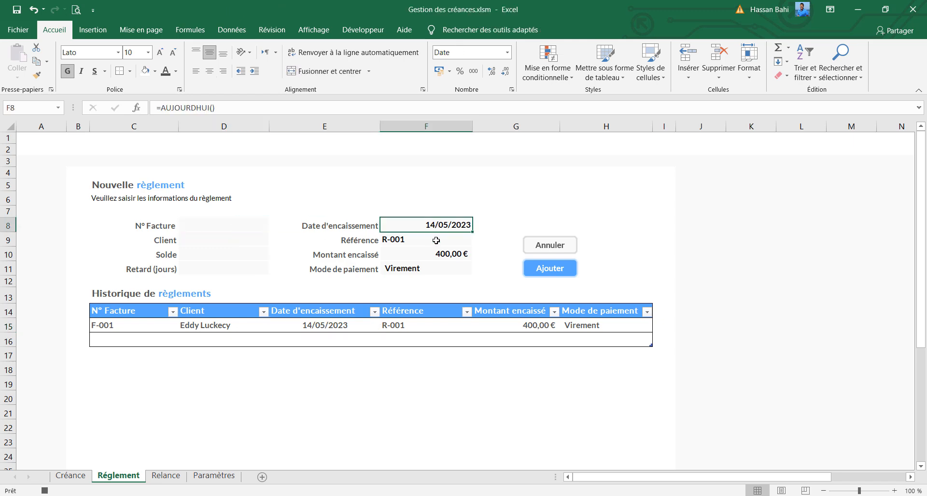
drag(222, 112, 138, 108)
text(=auj)
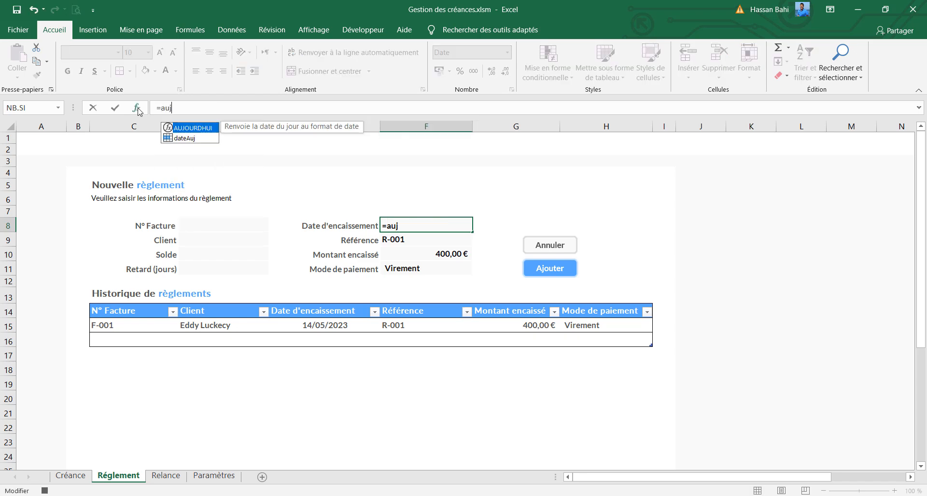
key(Tab)
text())
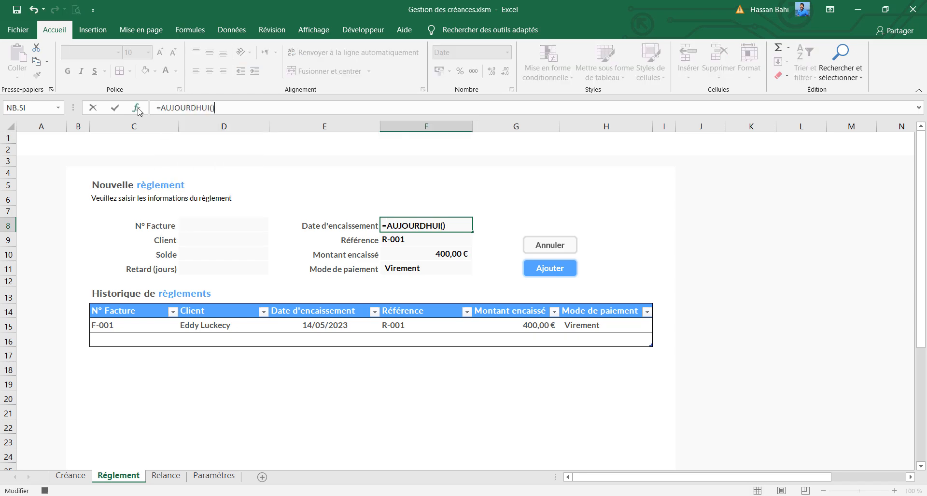
key(Return)
Clear the Référence, Montant encaissé and Mode de paiement fields in F9, F10 and F11
key(Delete)
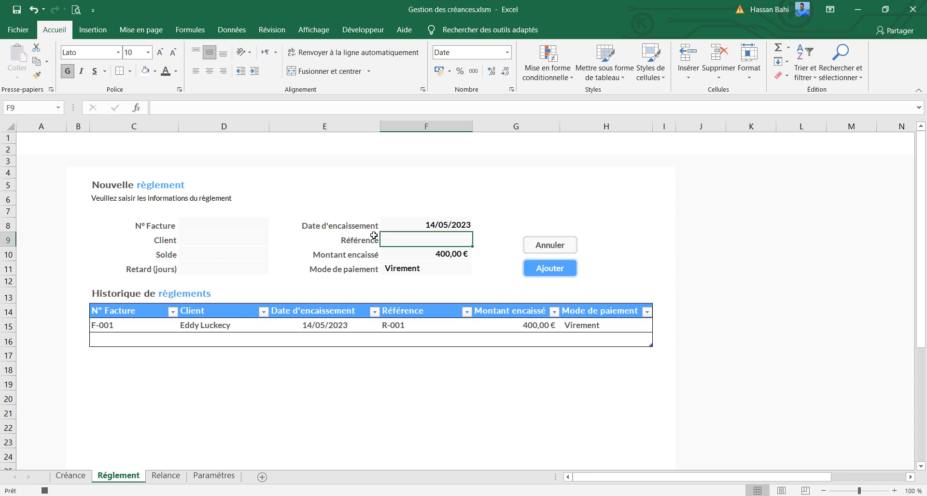
click(394, 255)
key(Delete)
click(405, 268)
key(Delete)
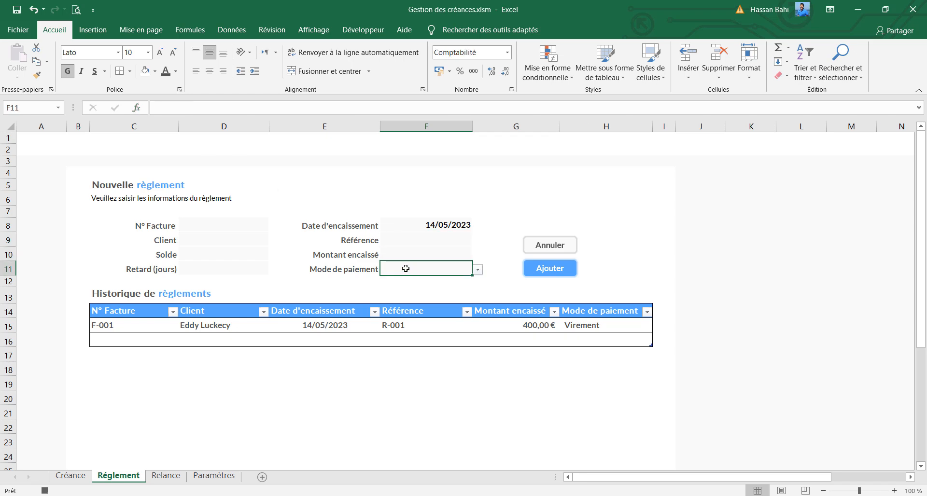
Select the N° Facture cell D8 and stop recording the macro
click(240, 226)
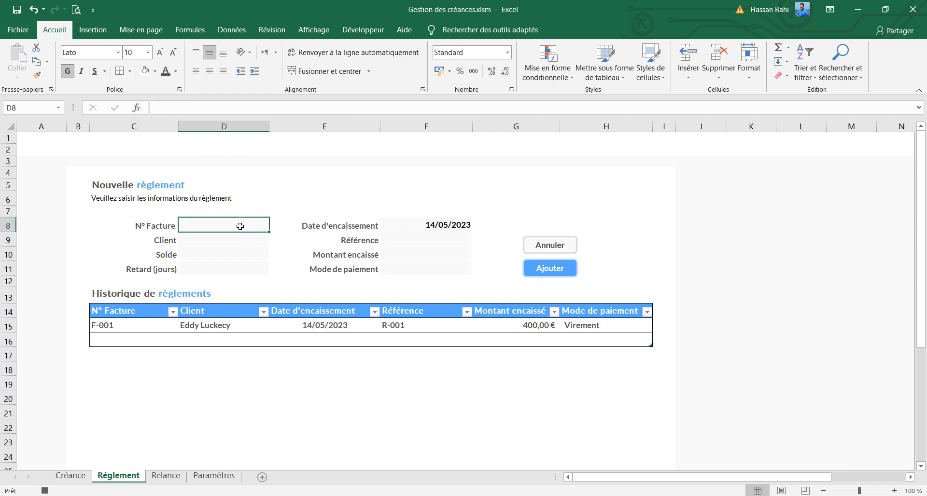
click(363, 29)
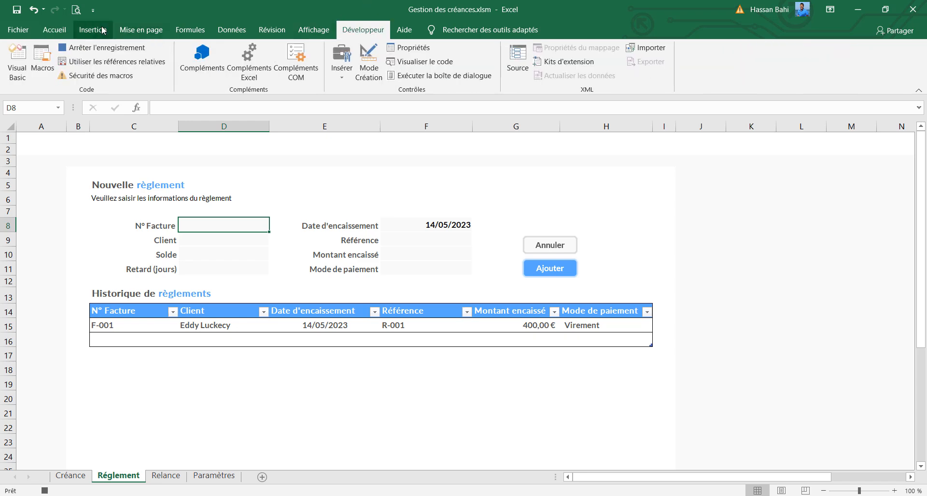
click(114, 47)
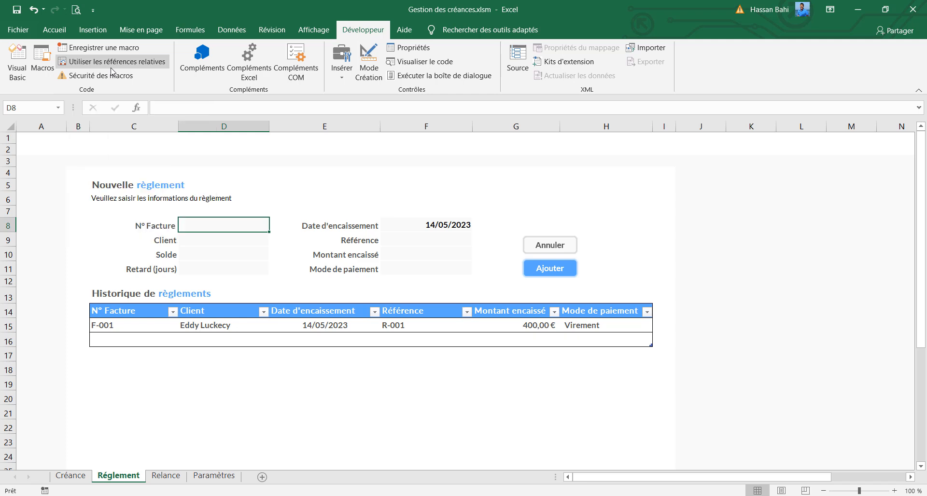
Enter F-002 as the N° Facture in D8 of the Réglement form
text(F)
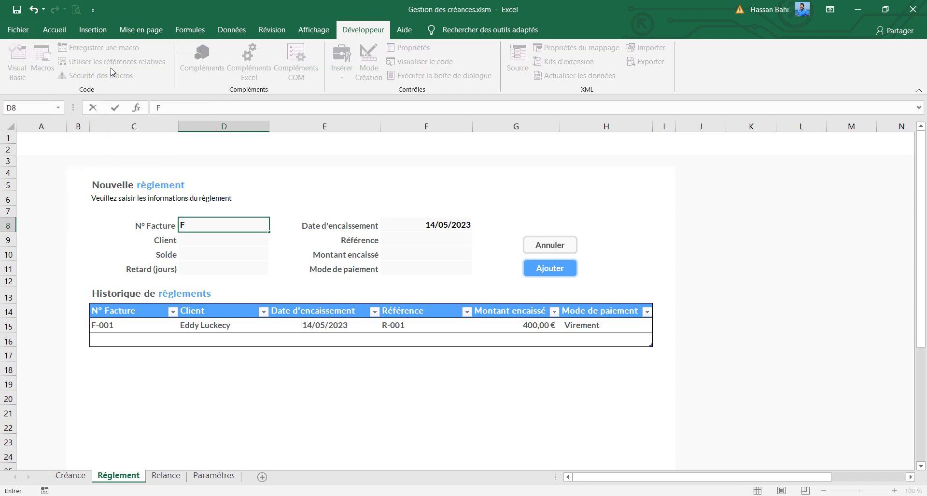
text(-002)
key(Return)
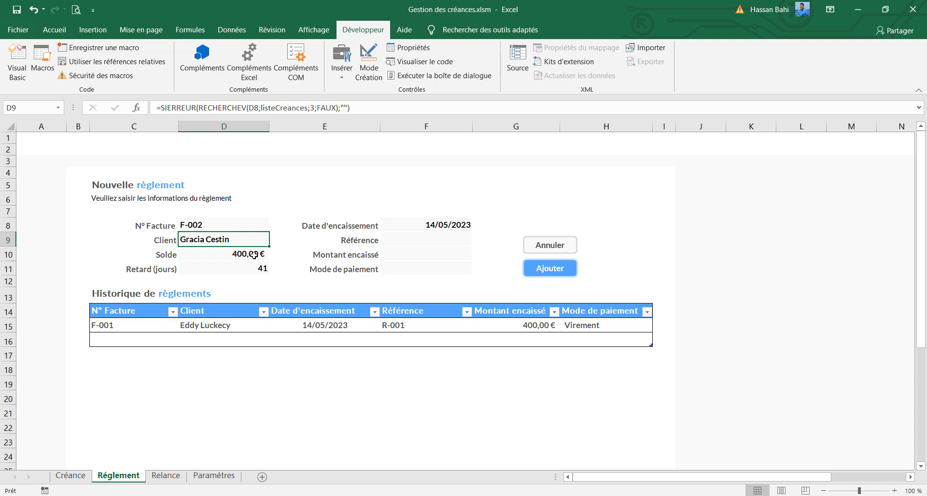
Check the Solde of invoice F-002 on the Créance sheet, and return to the Date d'encaissement field on the Réglement sheet
click(73, 481)
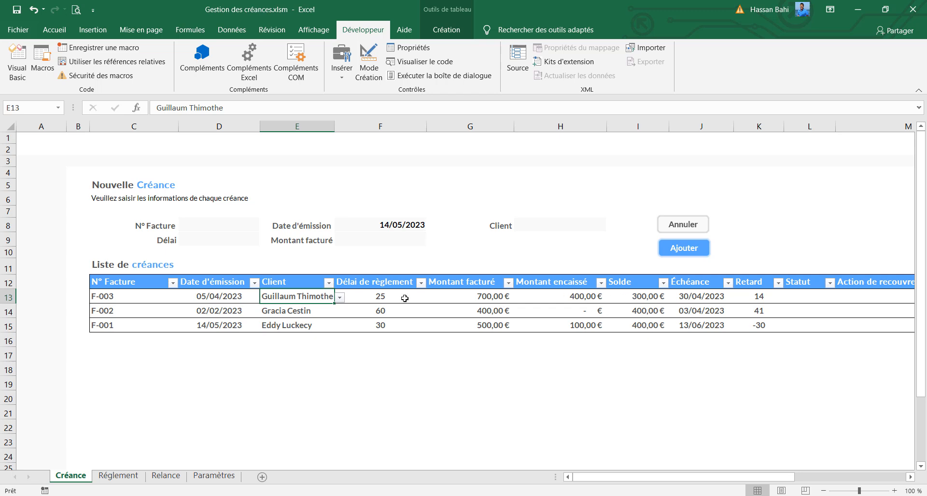
click(103, 330)
click(628, 328)
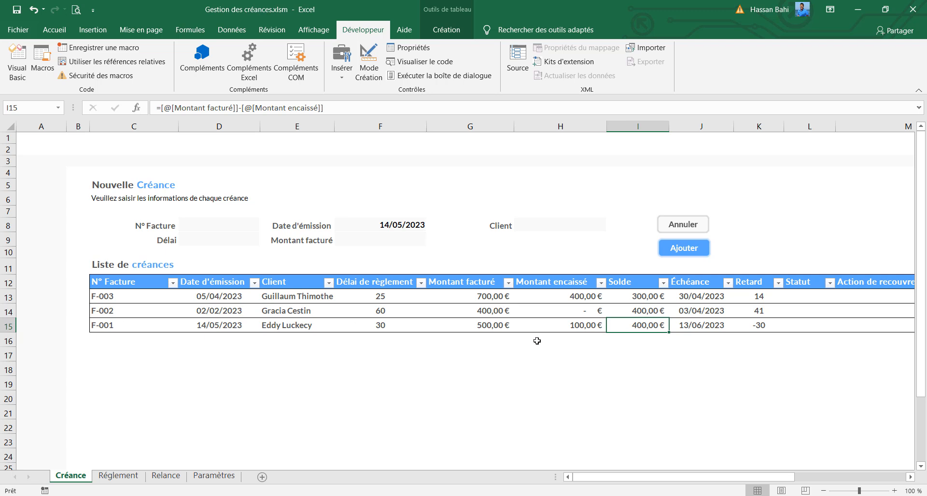
click(117, 476)
click(414, 237)
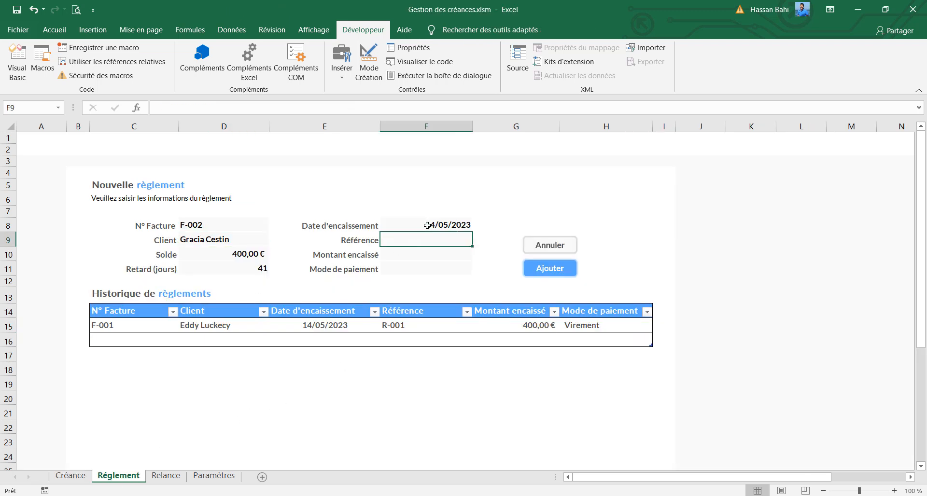
click(427, 225)
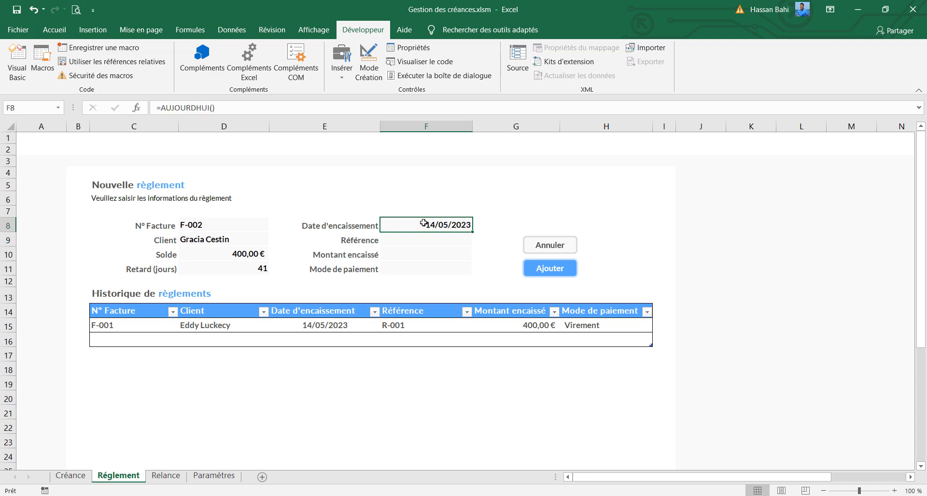
Enter 02/05/2023 as the Date d'encaissement and R-002 as the Référence in the Réglement form
double_click(423, 223)
text(02/)
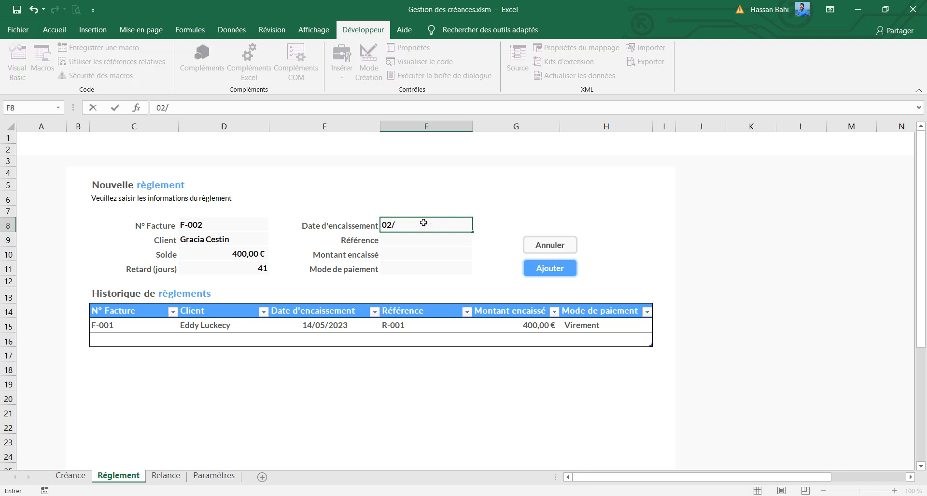
text(05/2023)
click(410, 238)
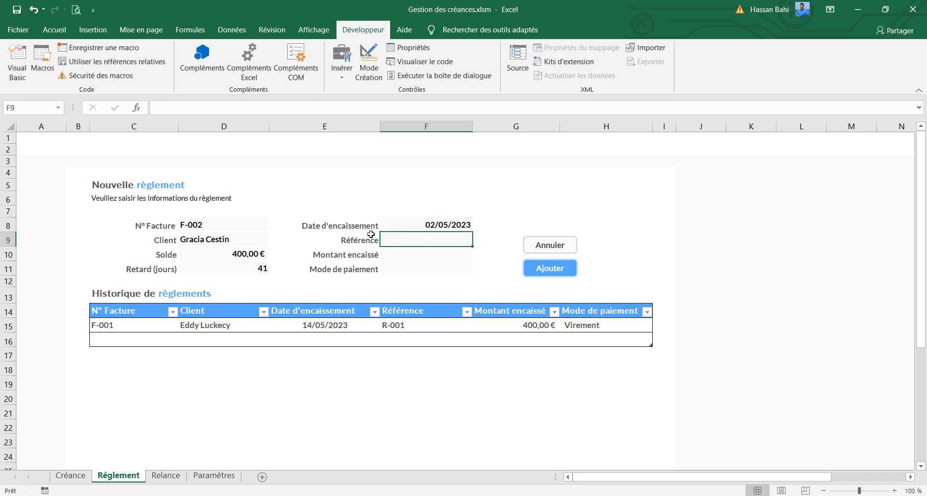
text(R-00)
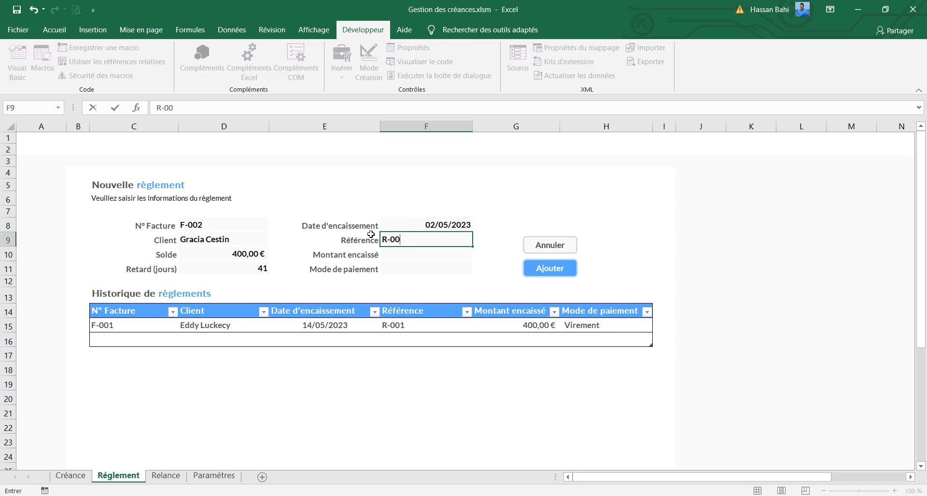
text(2)
Set the Montant encaissé to 200 and choose Espèce as the Mode de paiement
click(397, 255)
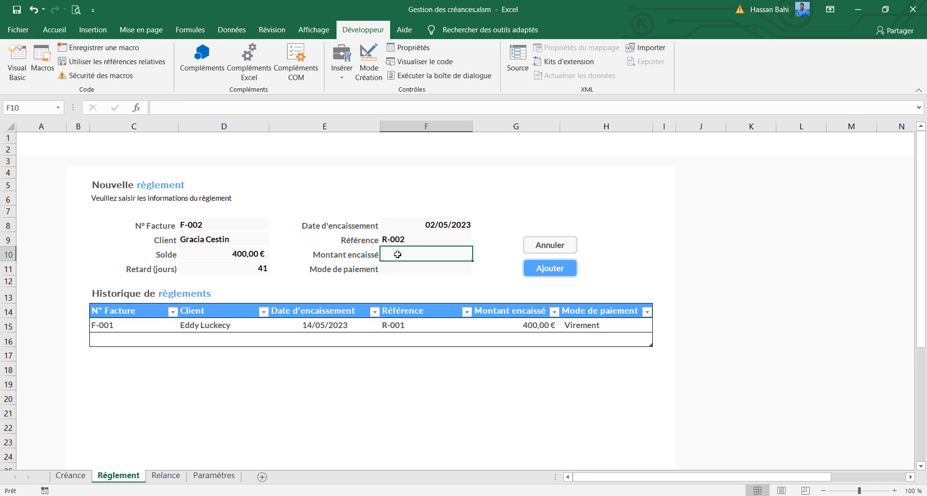
text(200)
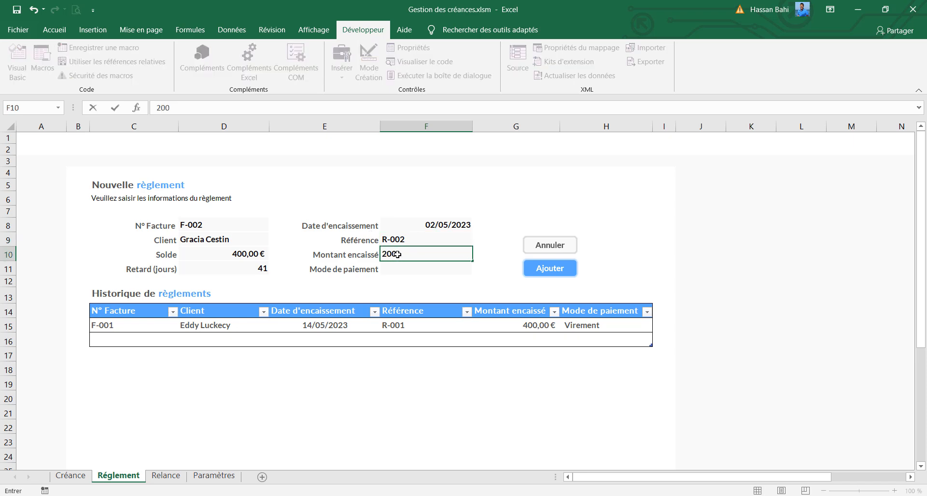
key(Return)
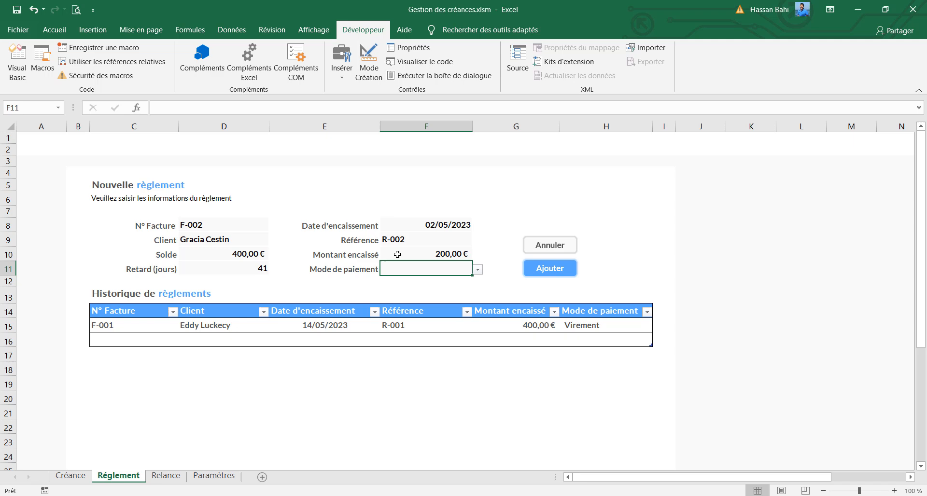
click(478, 269)
click(433, 289)
Assign the ajoutReglement macro to the Ajouter shape and run it to record the F-002 payment
ctrl+click(538, 276)
right_click(539, 275)
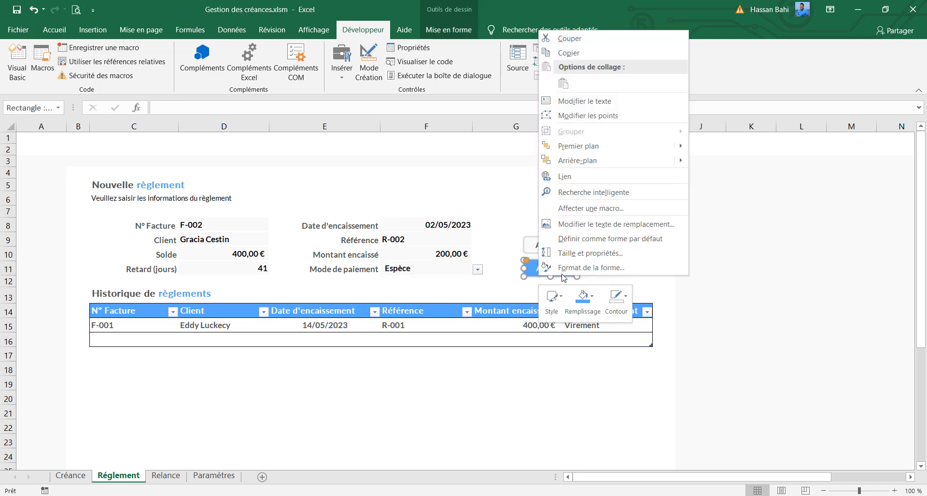
click(584, 208)
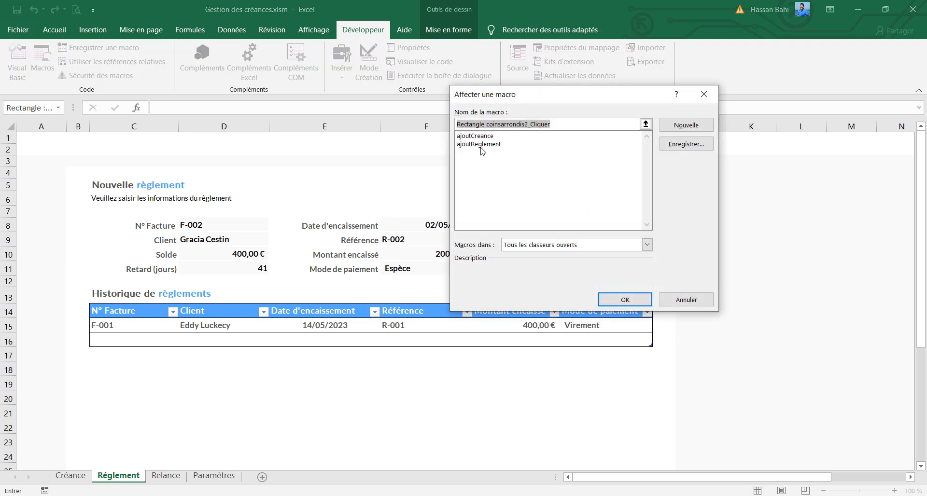
click(480, 143)
click(616, 300)
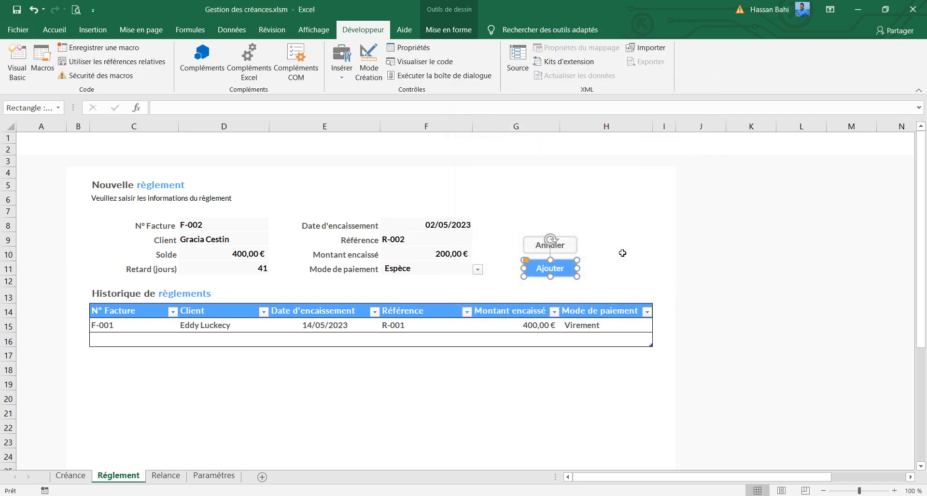
click(621, 254)
click(549, 273)
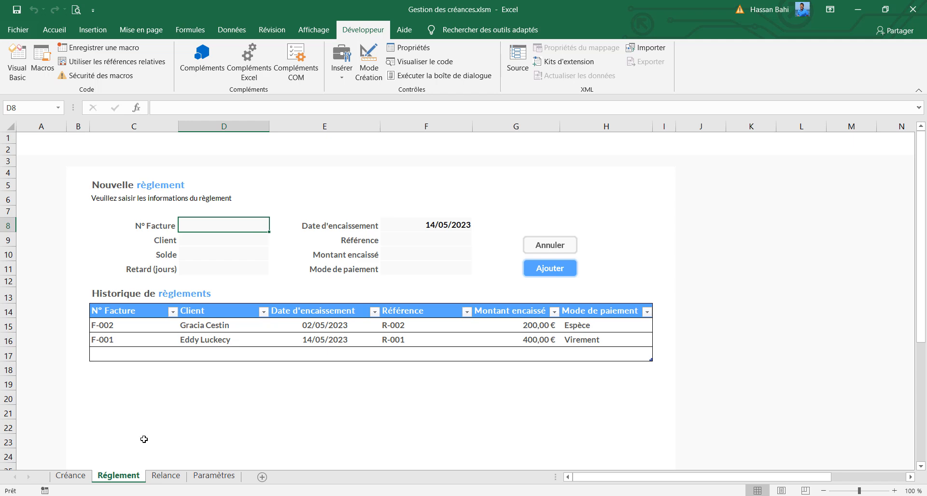
Check the Montant encaissé column on the Créance sheet, and return to the Réglement sheet
click(75, 476)
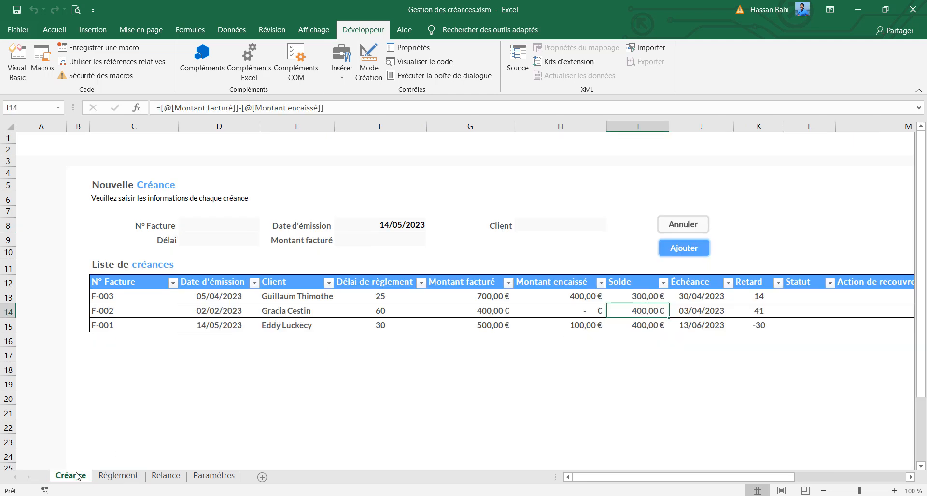
click(549, 295)
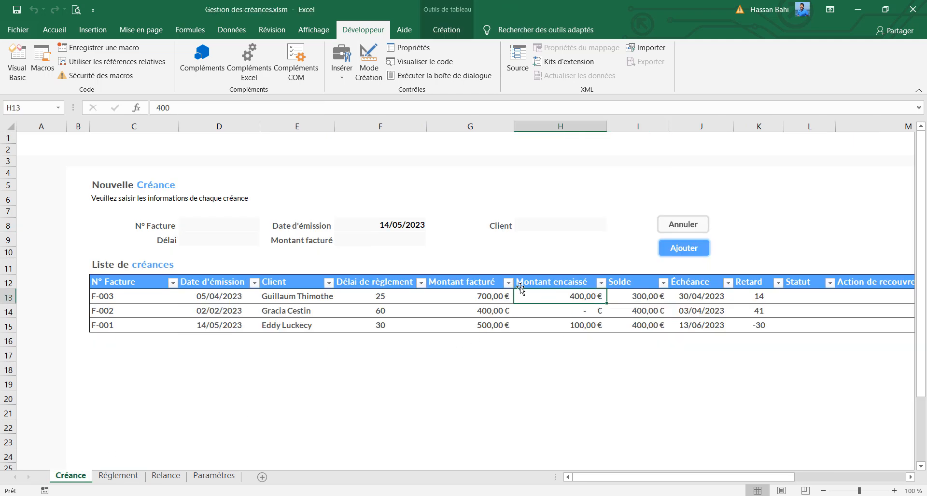
click(108, 478)
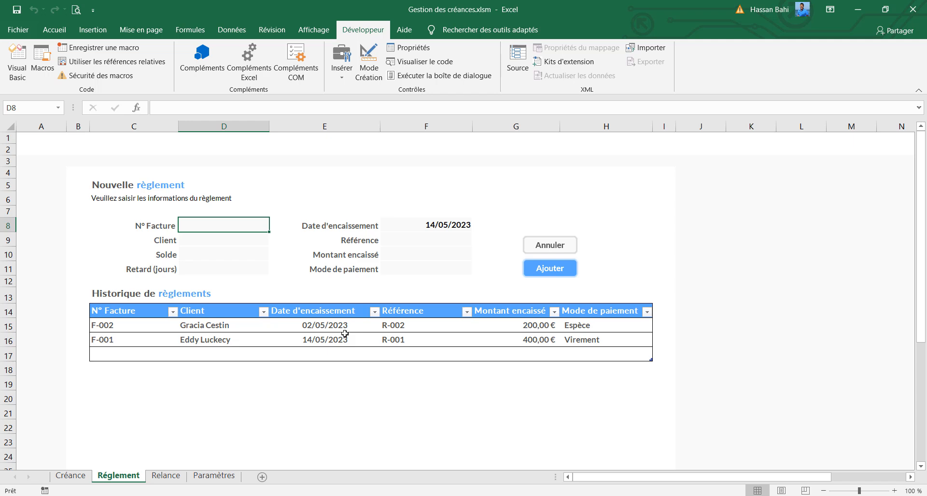
Correct the form title in C5 to read "Nouveau règlement"
click(103, 186)
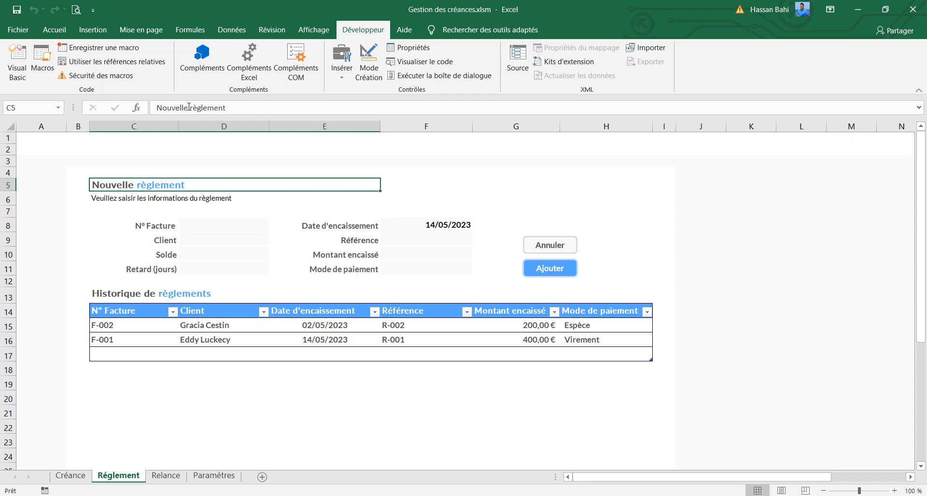
click(190, 107)
key(BackSpace)
key(BackSpace)
key(BackSpace)
key(BackSpace)
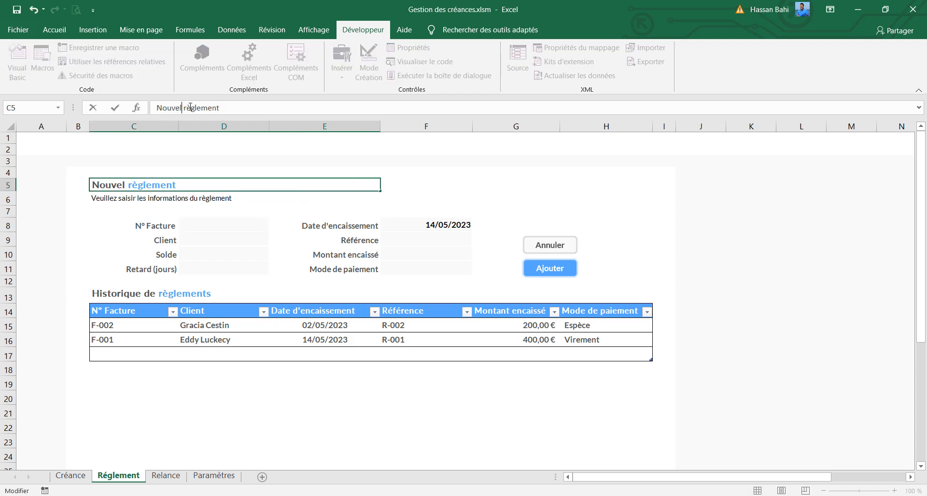
text(eau)
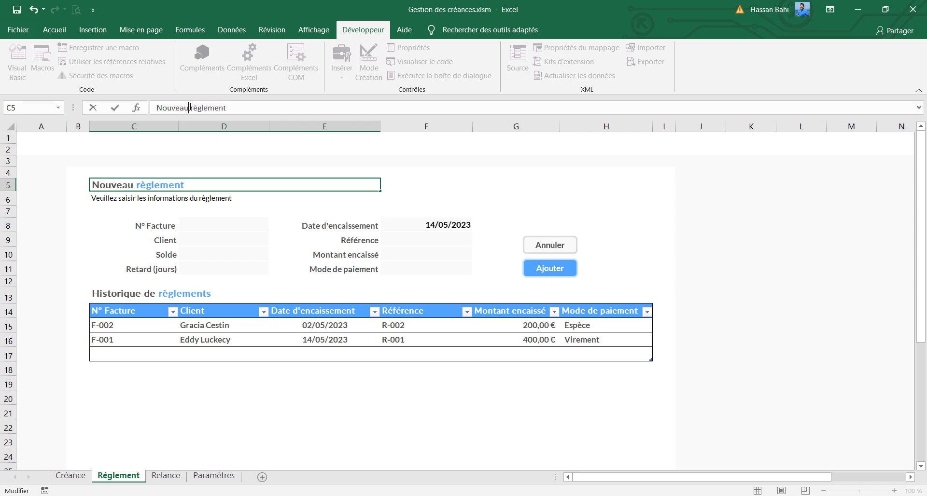
key(Return)
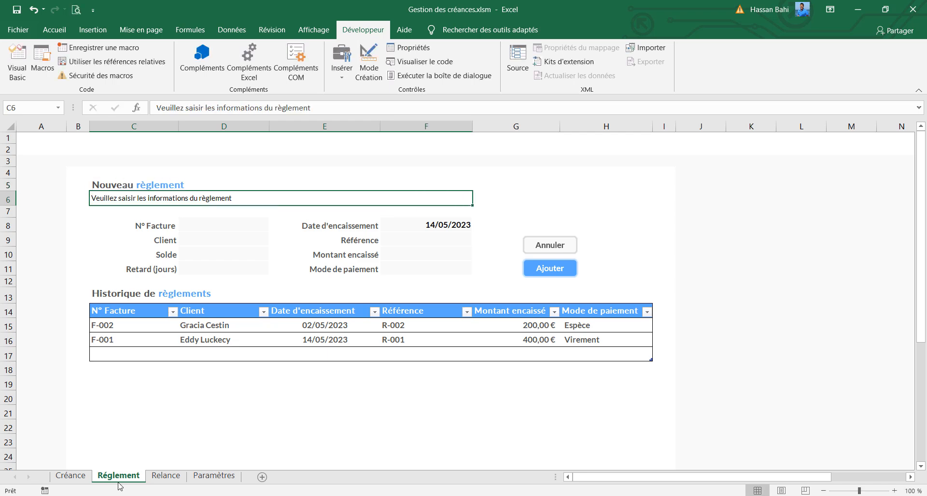
Clear the Montant encaissé values in H13, H14 and H15 on the Créance sheet
click(76, 479)
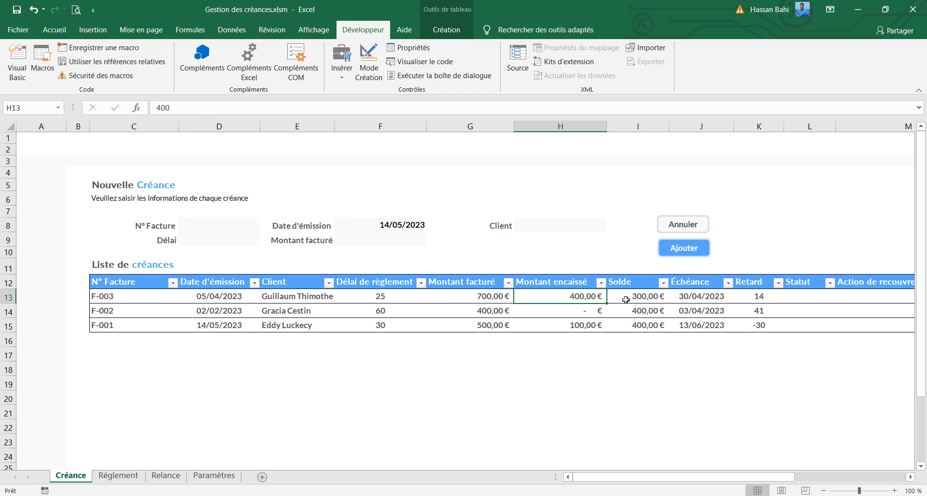
key(Delete)
click(587, 314)
key(Delete)
click(587, 328)
key(Delete)
Start a SOMME.SI formula in H13 with historiqueReglements[N° Facture ] as the criteria range
click(580, 299)
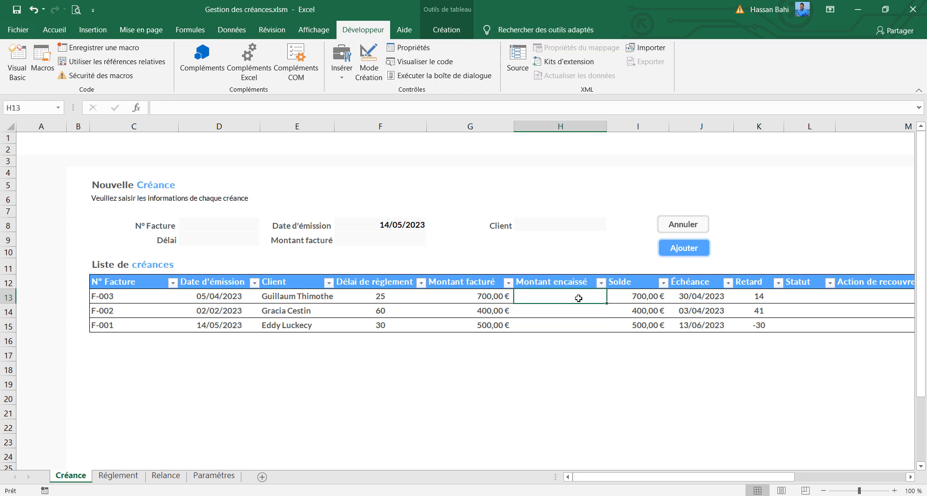
click(179, 103)
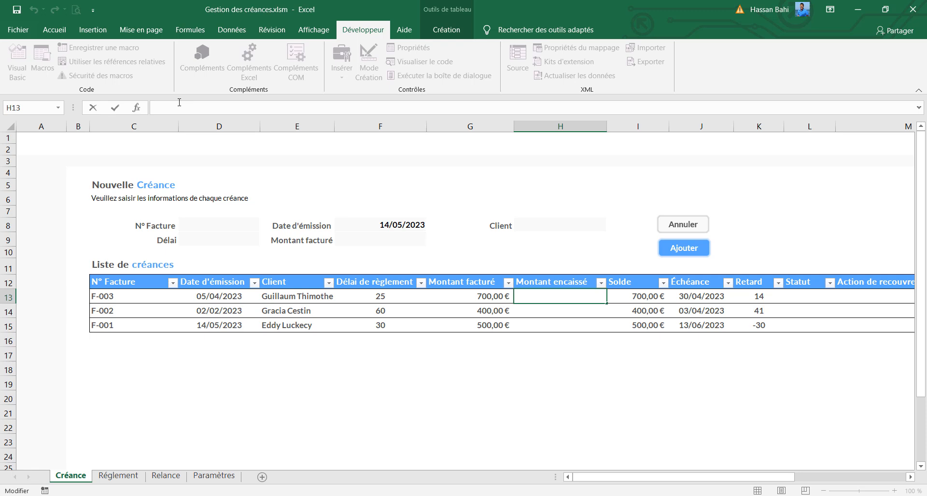
text(=somme)
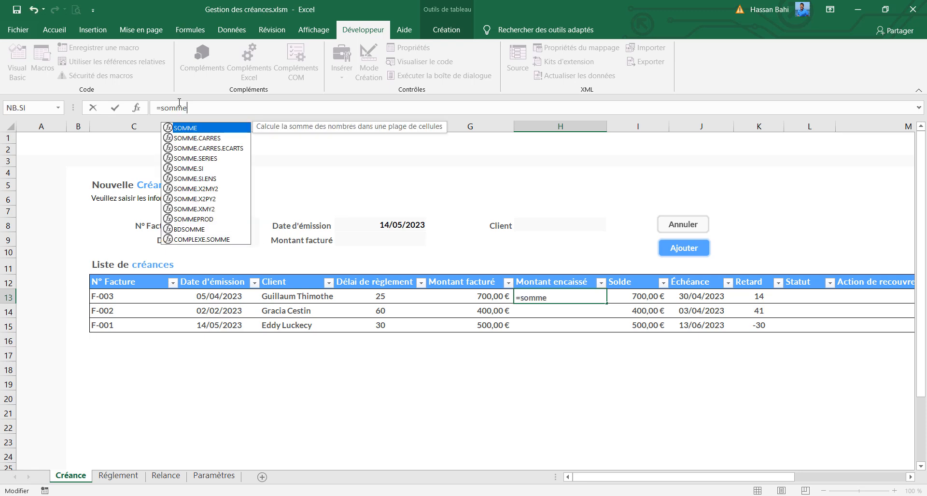
text(.si)
key(Tab)
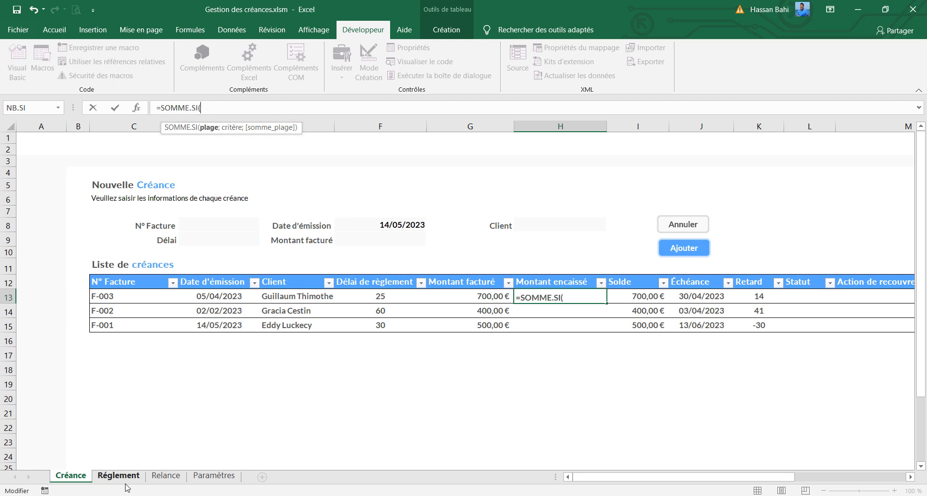
text(hi)
key(Tab)
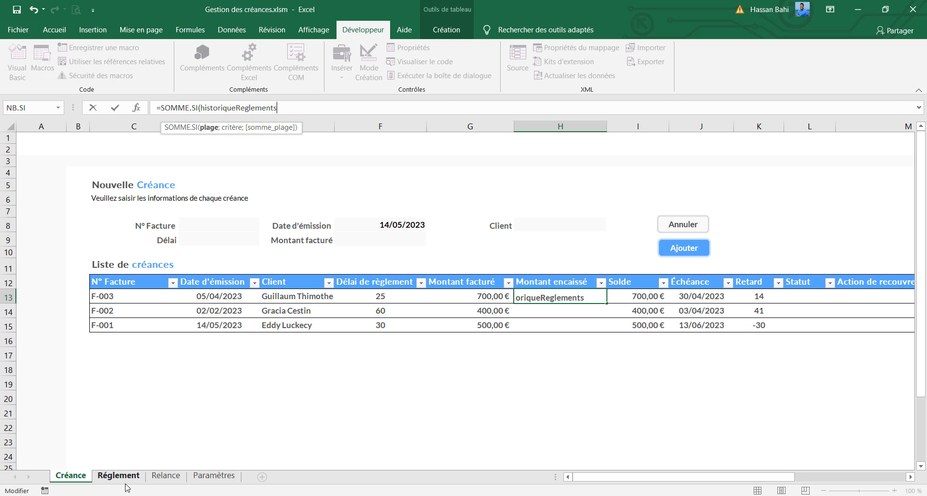
text([)
key(Tab)
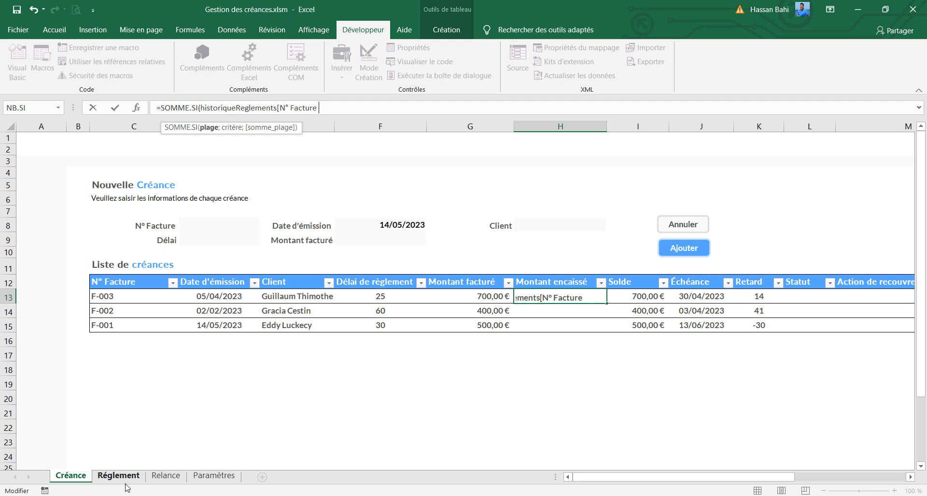
text(];)
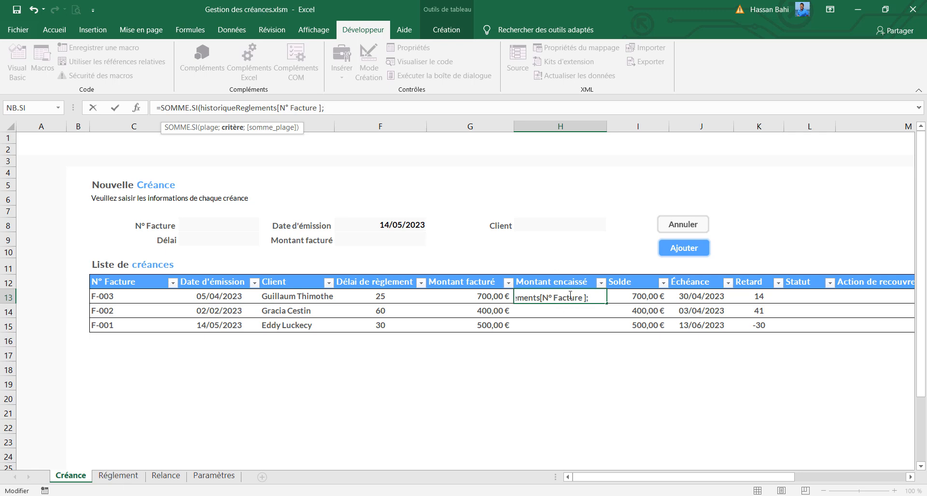
Complete the H13 formula with the row's N° Facture in C13 as criterion and historiqueReglements[Montant encaissé] as the sum range
click(134, 297)
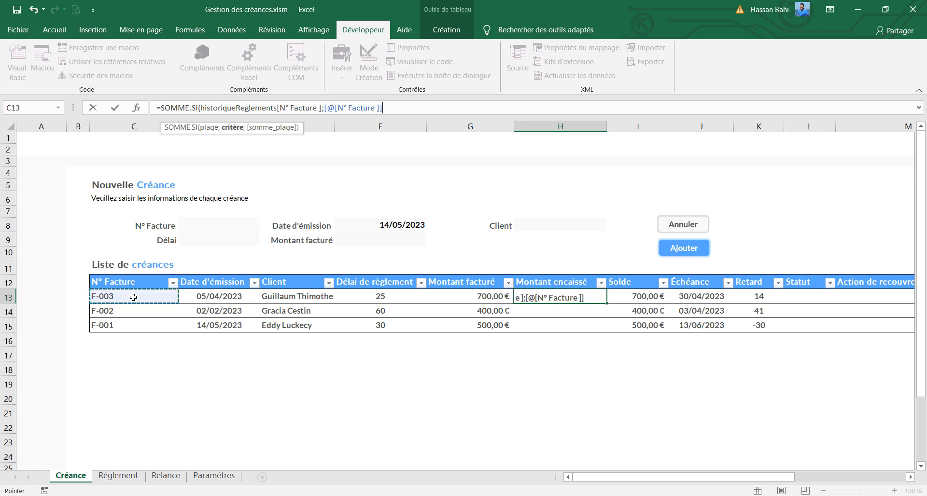
text(;)
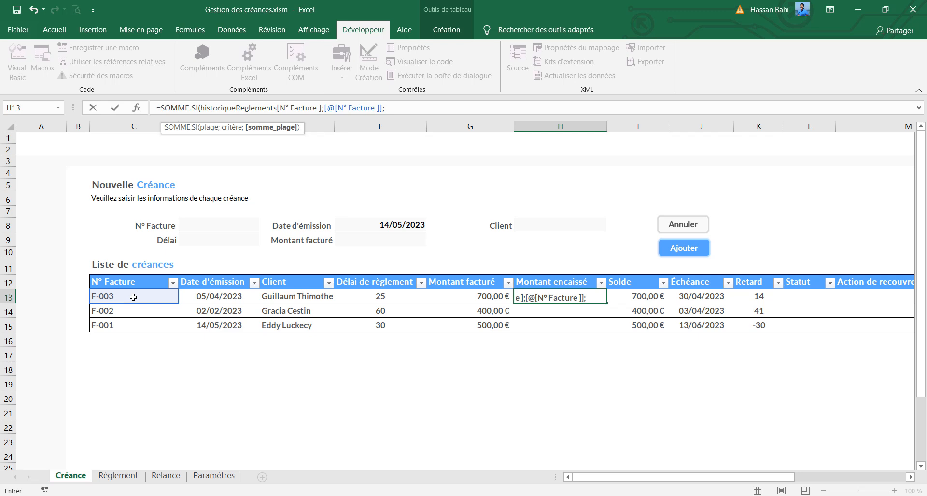
text(historiqueReglements)
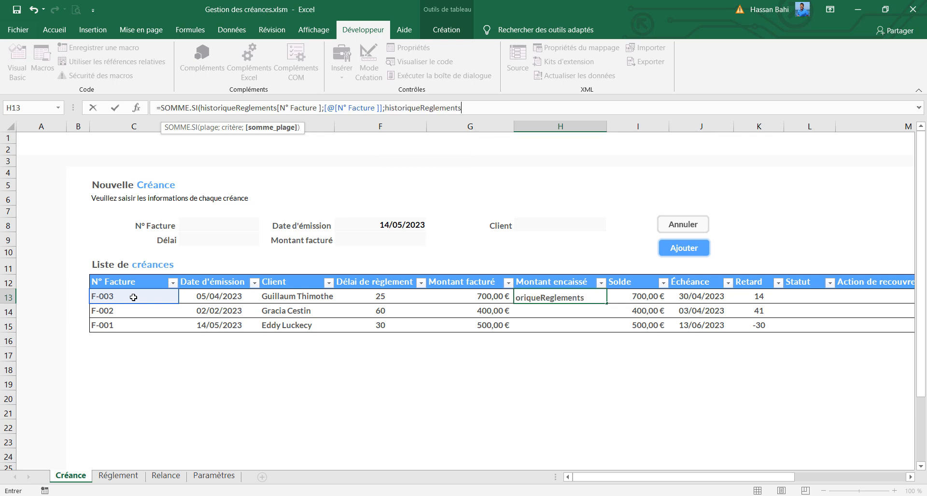
text([)
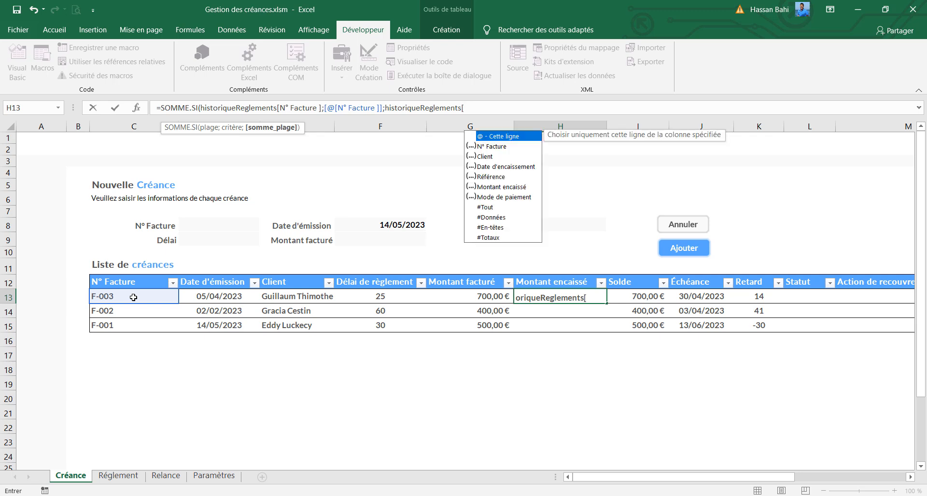
text(m)
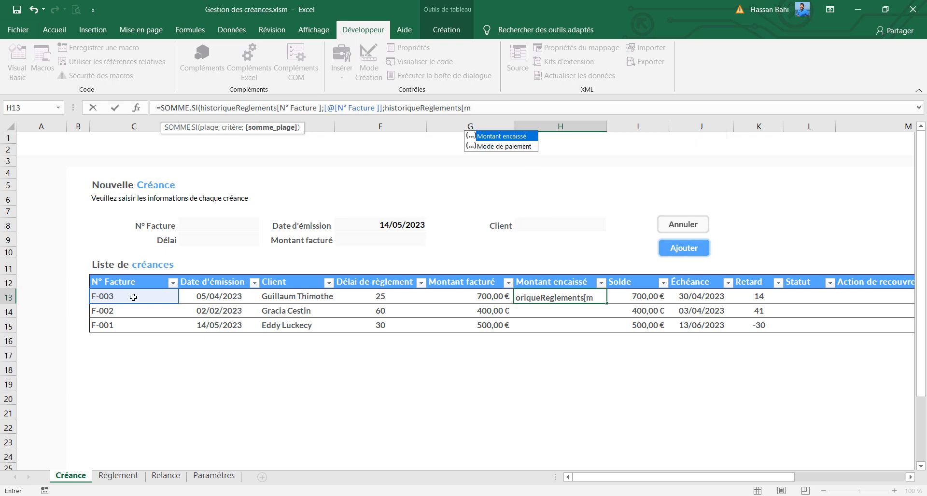
key(Tab)
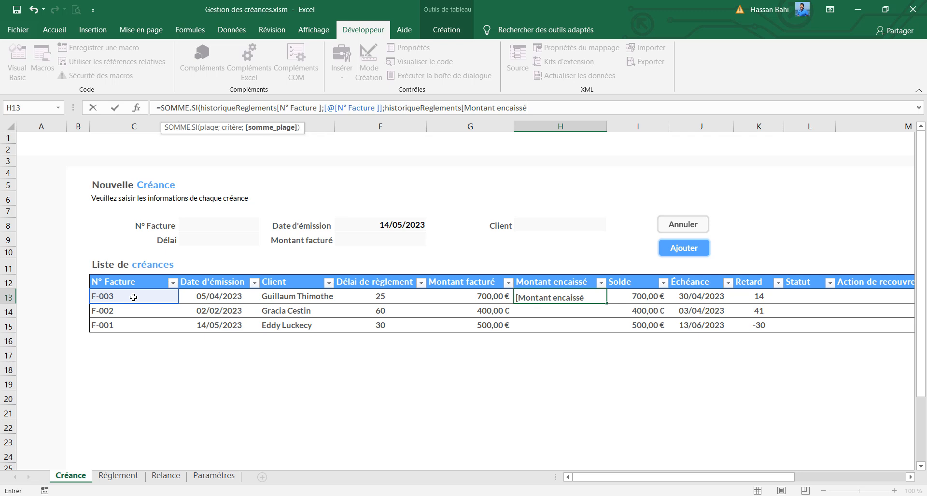
text(])
key(Return)
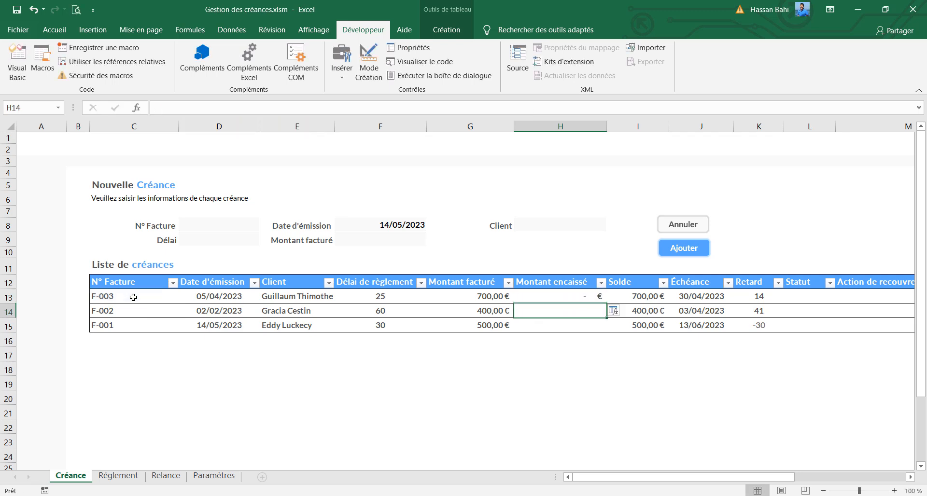
Fill the SOMME.SI formula down the Montant encaissé column to H15 and check the results for each invoice
click(539, 299)
double_click(606, 303)
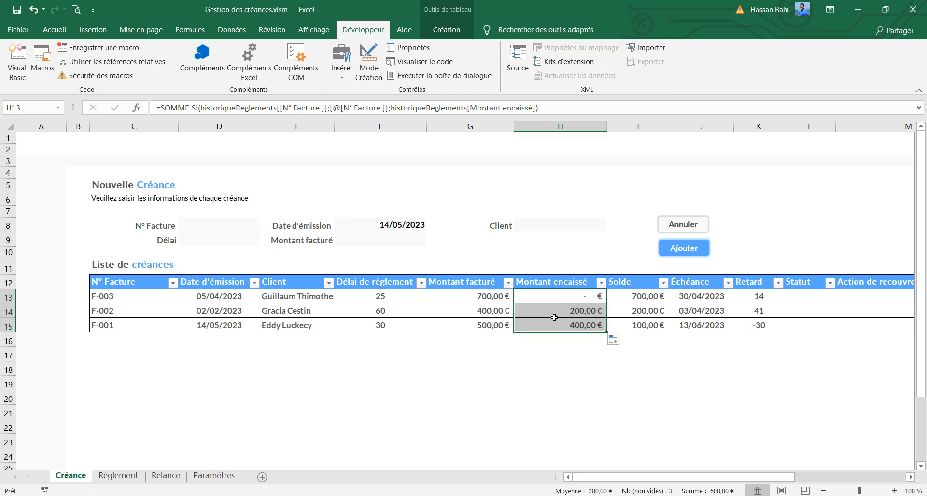
click(573, 299)
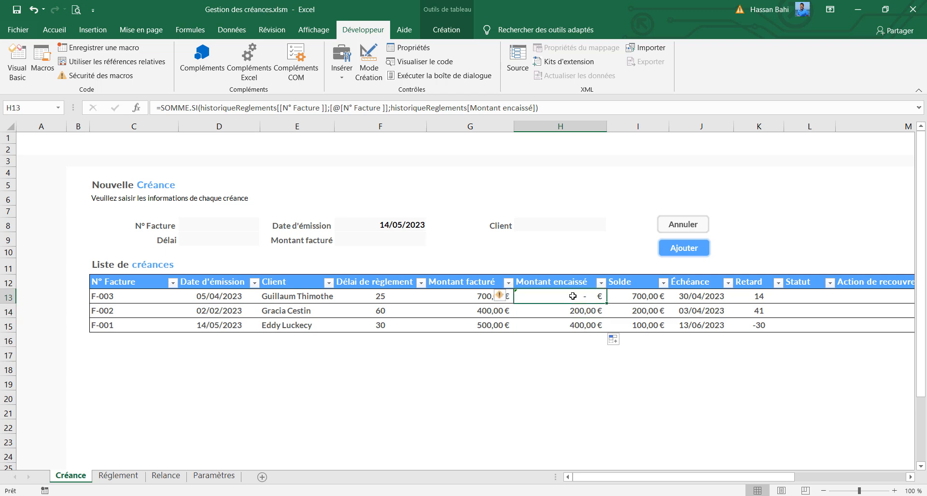
click(583, 322)
click(546, 301)
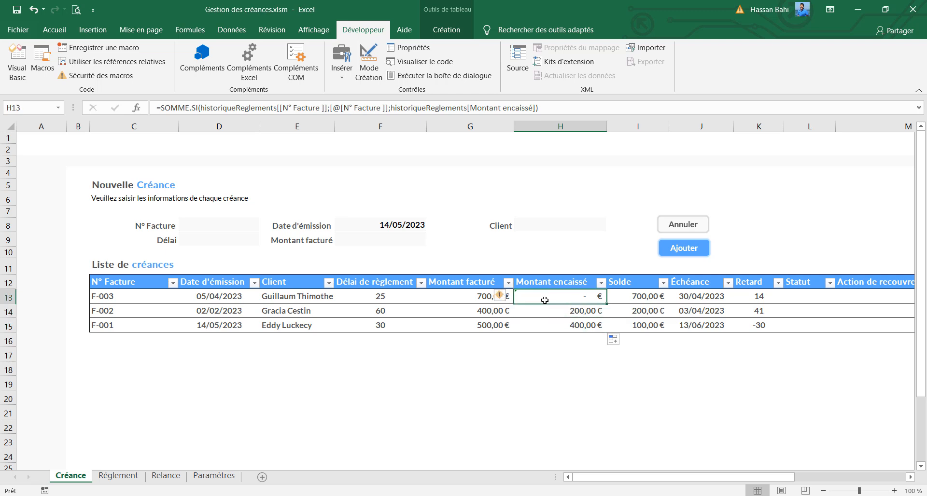
Ignore the inconsistent calculated-column error on H13 and compare the Montant encaissé amounts with the Réglement payment history
click(502, 298)
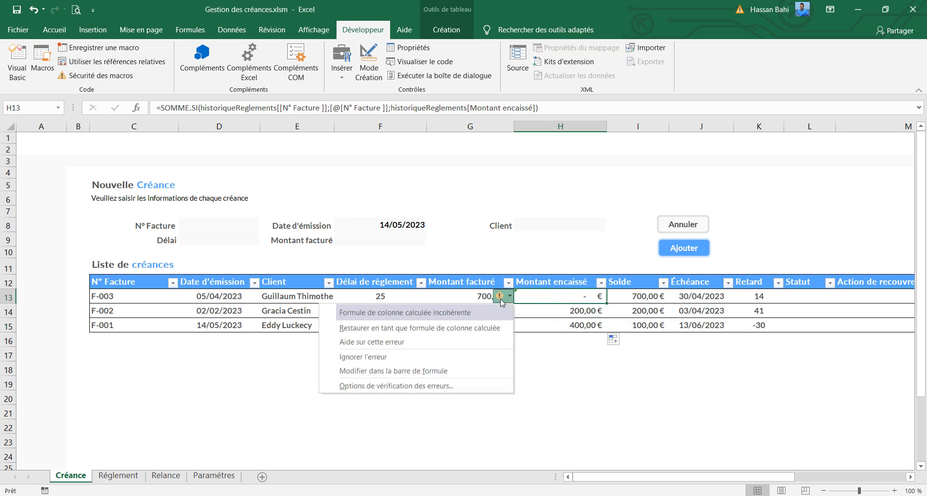
click(466, 356)
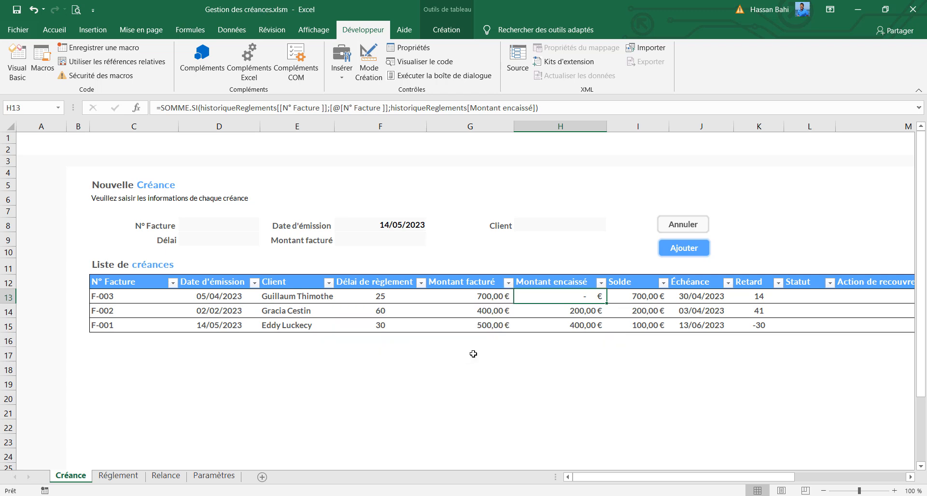
click(581, 317)
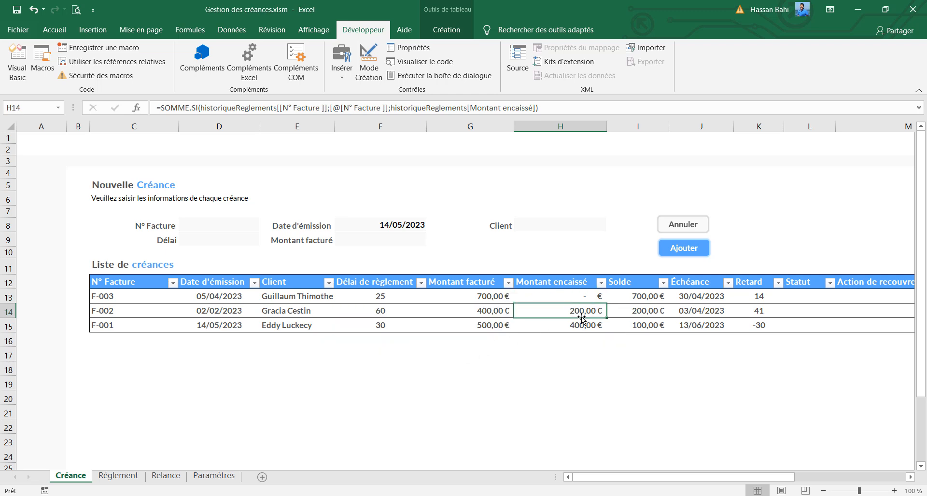
click(122, 476)
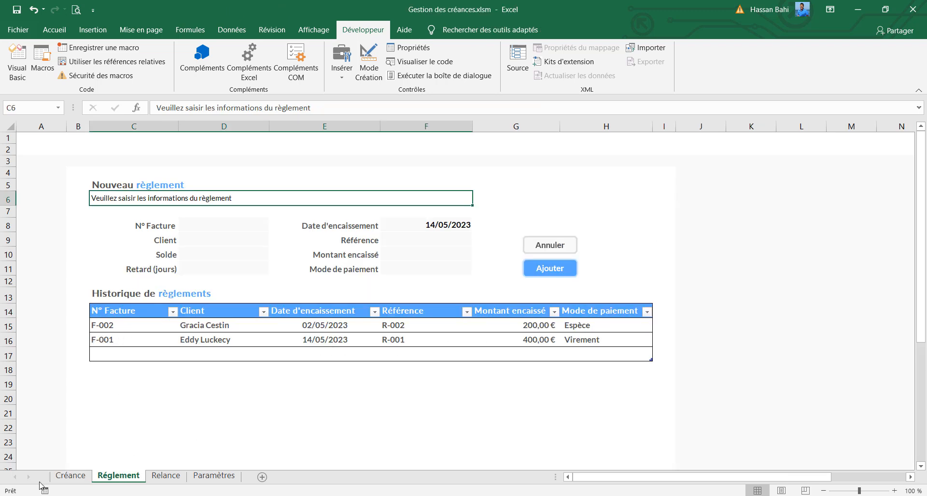
click(68, 476)
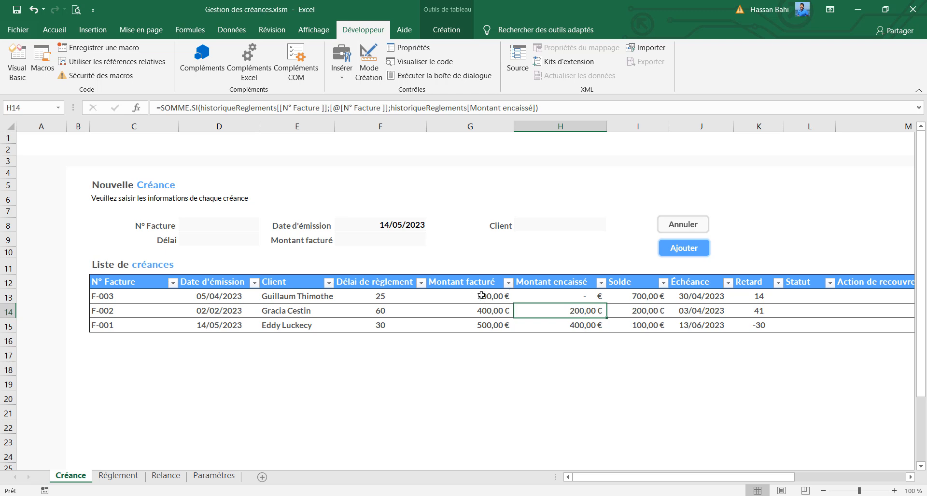
Enter F-003 as the N° Facture in the Nouveau règlement form on the Réglement sheet
click(116, 477)
click(203, 227)
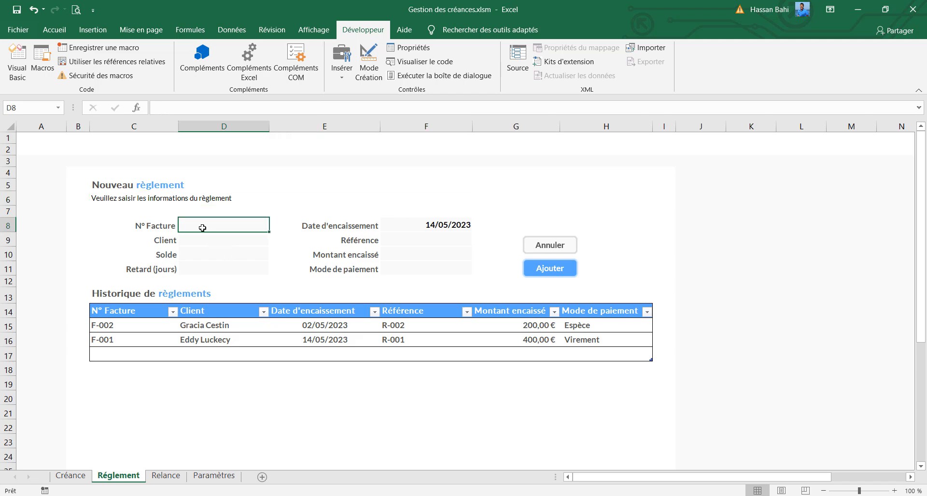
text(F-00)
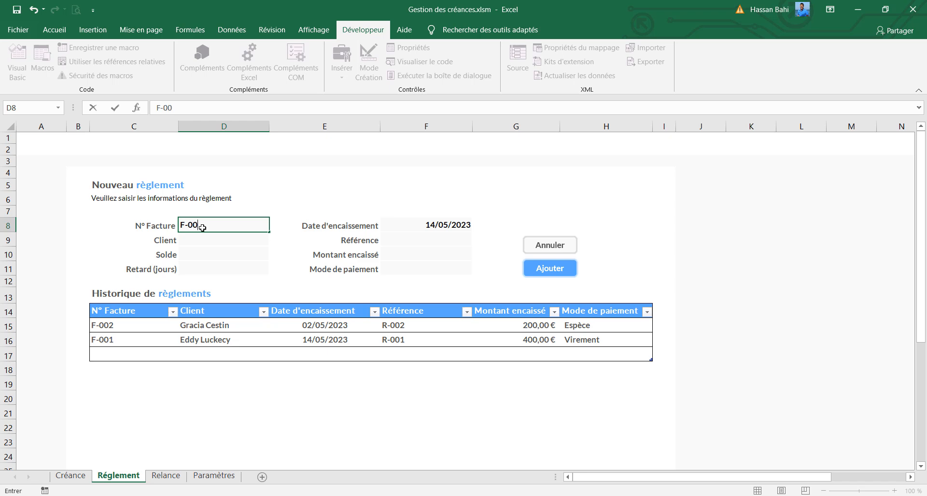
text(3)
key(Return)
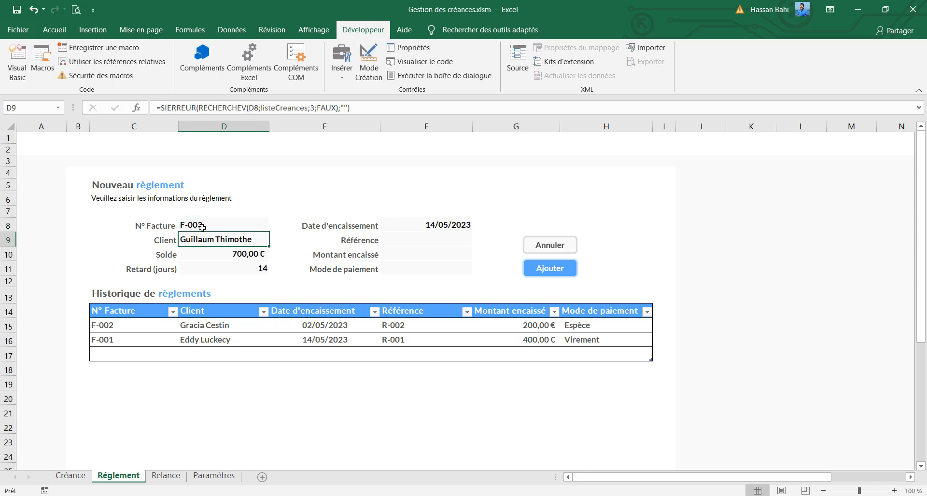
Complete the payment with Référence R-003, Montant encaissé 700 and Mode de paiement Espèce, and add it to the history
click(423, 234)
text(R-003)
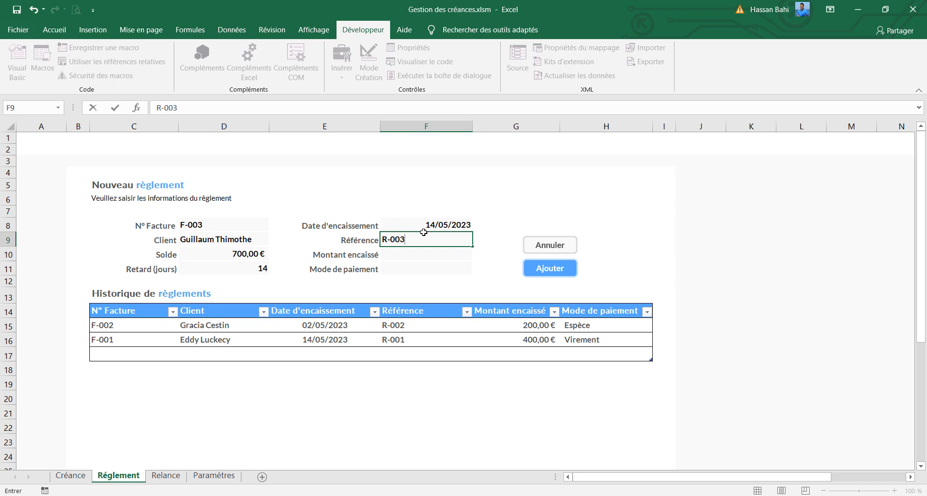
key(Return)
text(700)
key(Return)
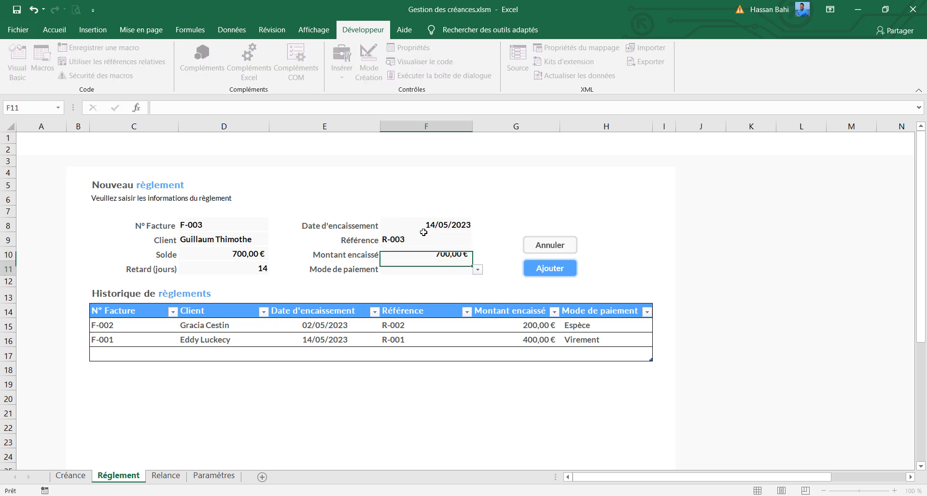
click(477, 270)
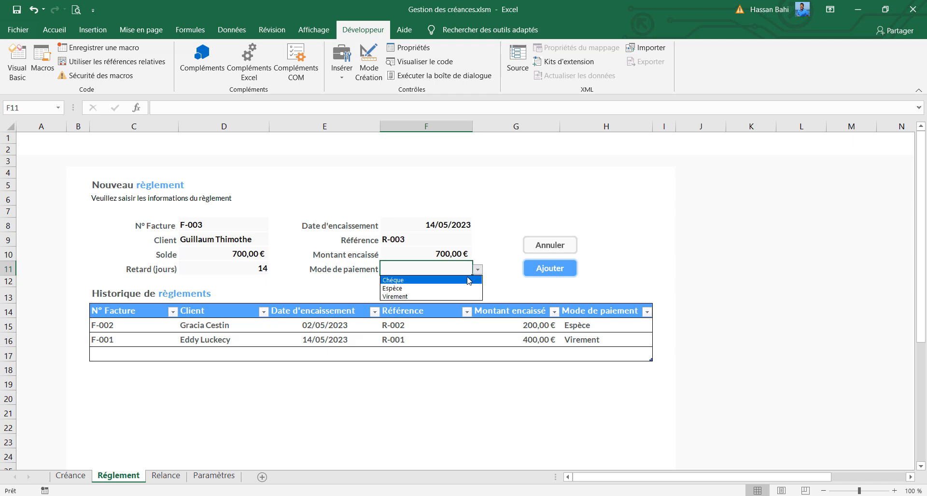
click(449, 288)
click(546, 273)
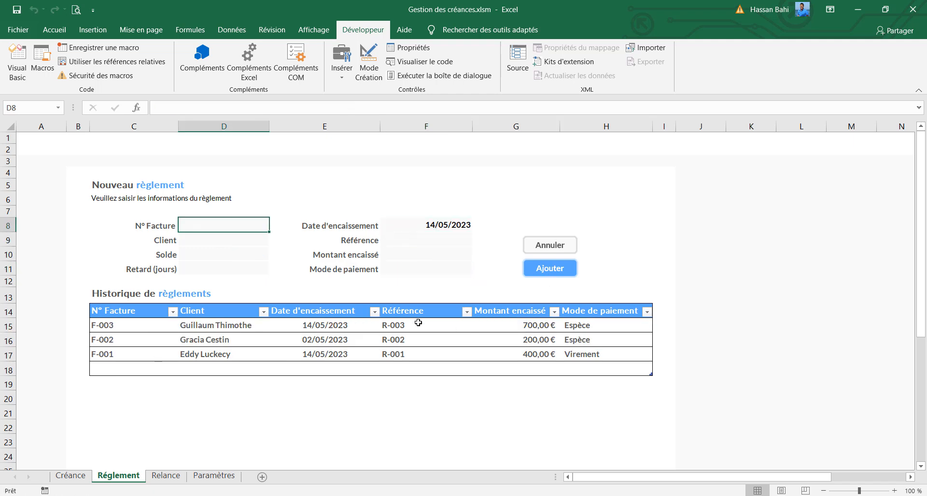
Examine invoice F-003's Solde and Retard on the Créance sheet, along with the Statut and Action de recouvrement columns
click(83, 478)
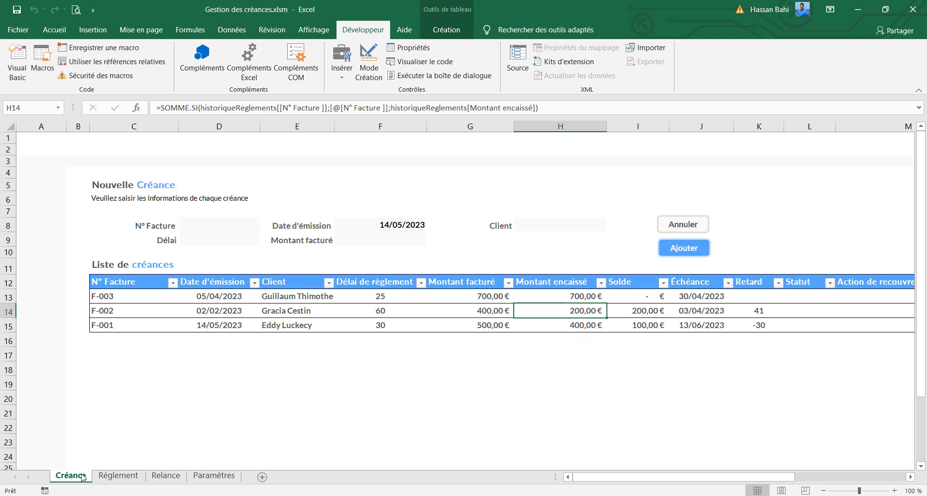
click(627, 299)
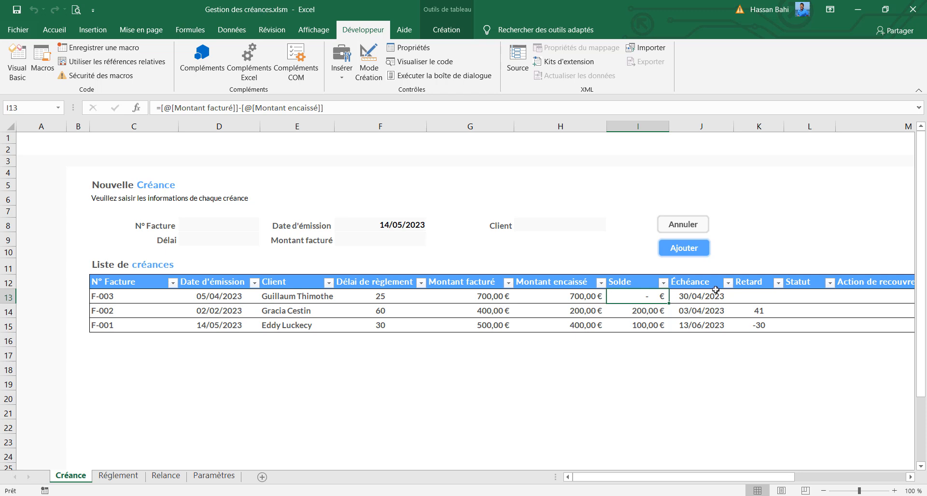
click(766, 295)
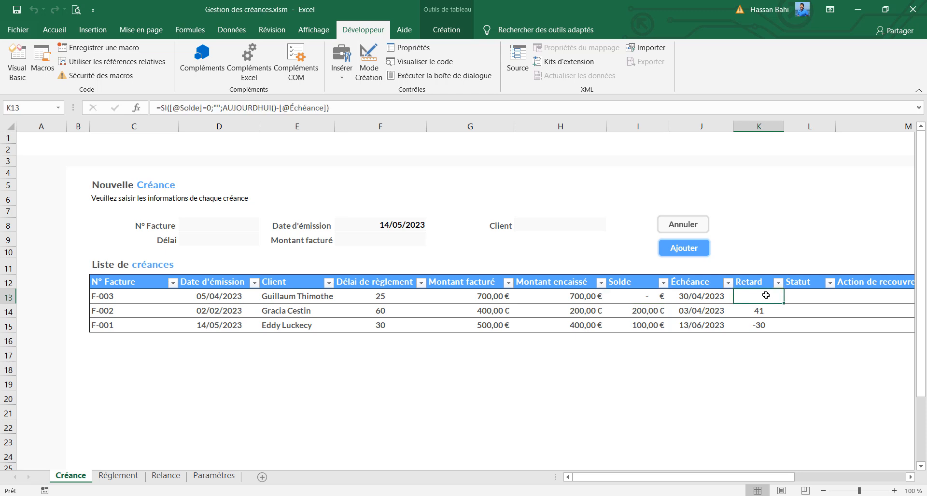
click(794, 296)
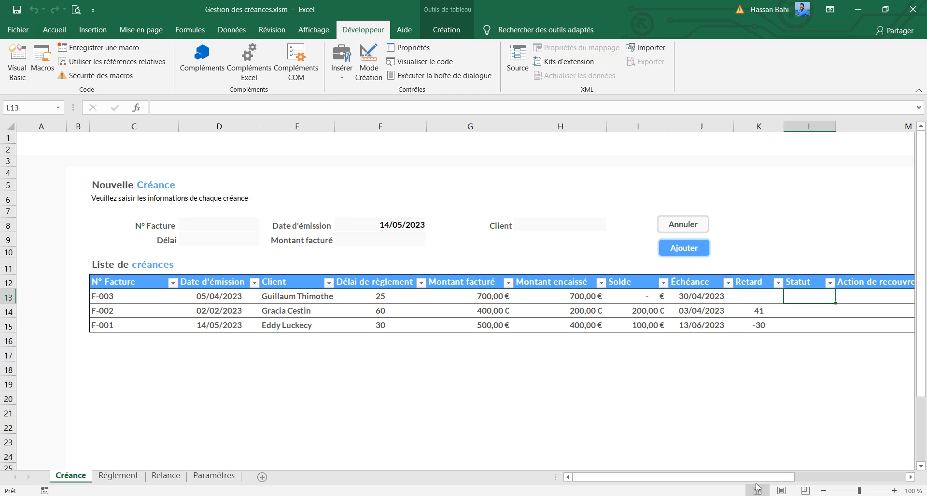
drag(756, 477, 867, 476)
click(519, 296)
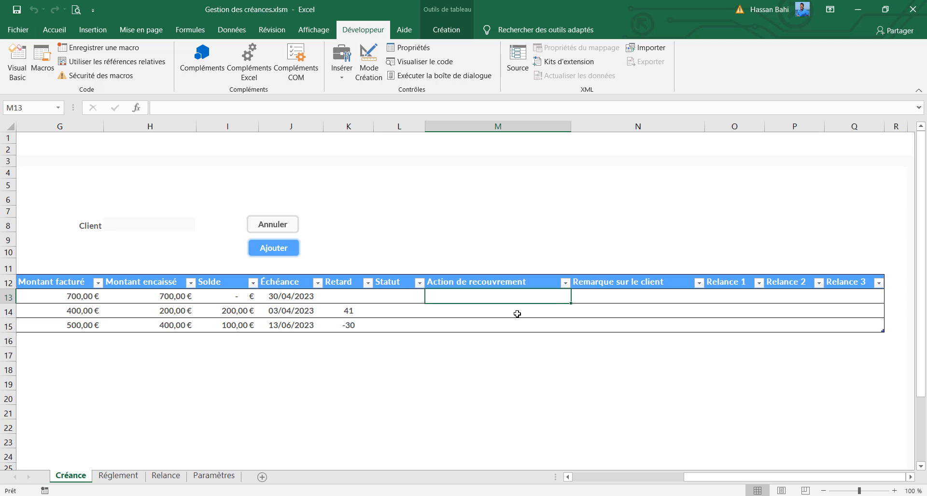
click(516, 313)
click(509, 328)
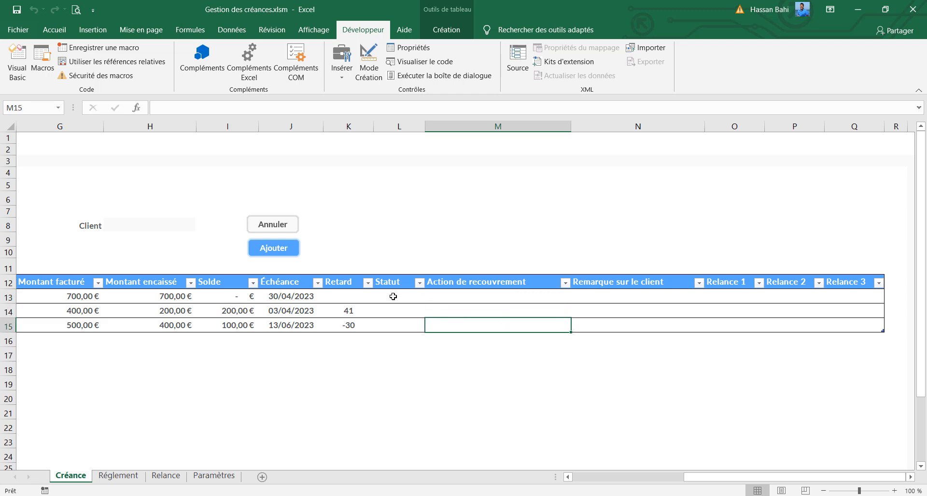
click(393, 297)
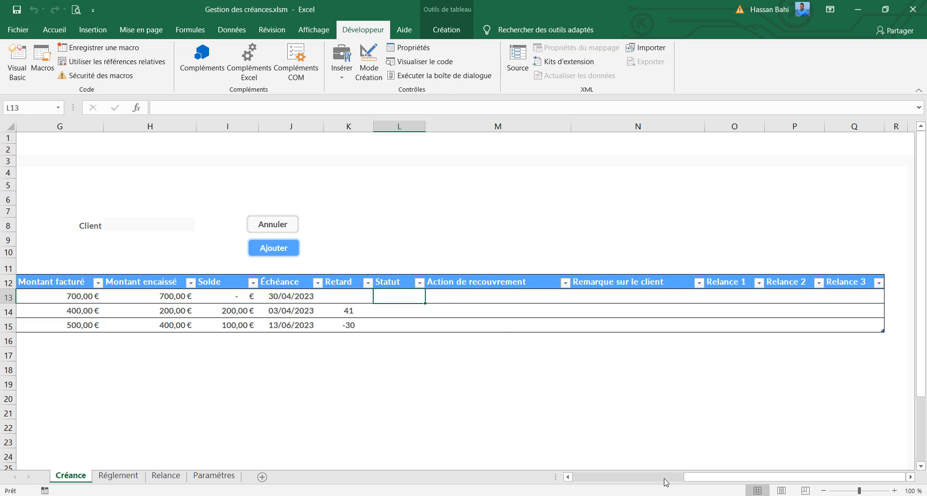
drag(696, 480, 594, 481)
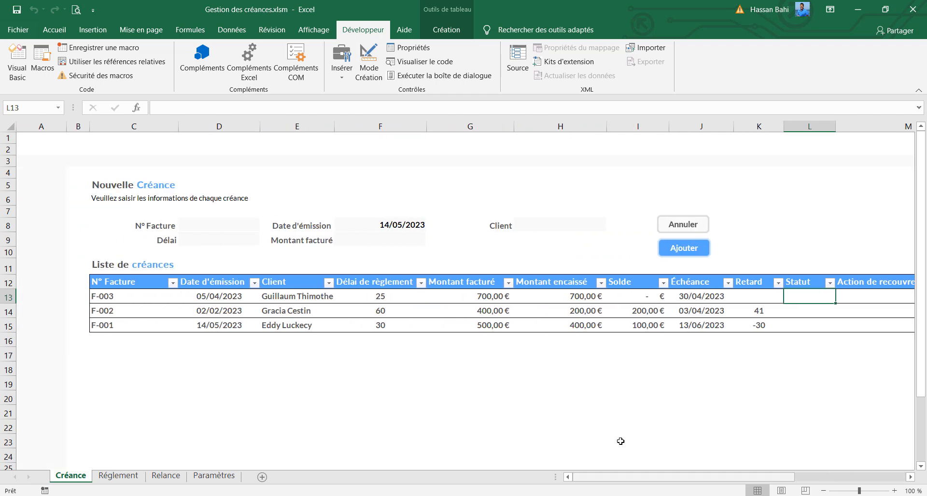
Start an Inférieur à conditional formatting rule with threshold 0 on the Retard cells K13:K15
drag(761, 297, 756, 327)
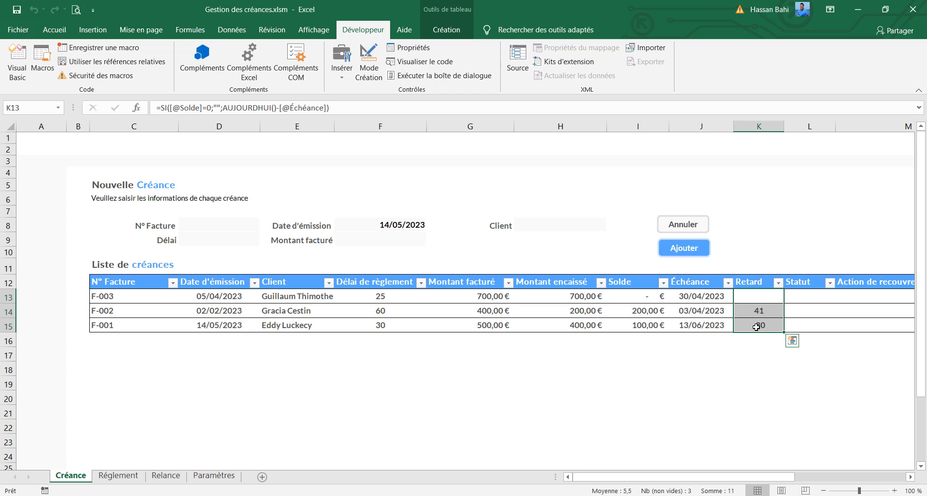
click(52, 31)
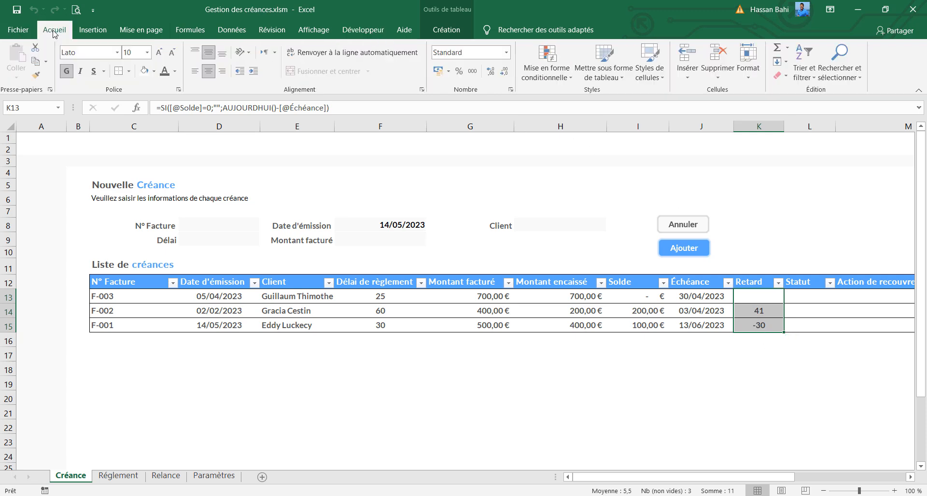
click(547, 77)
mouse_move(616, 97)
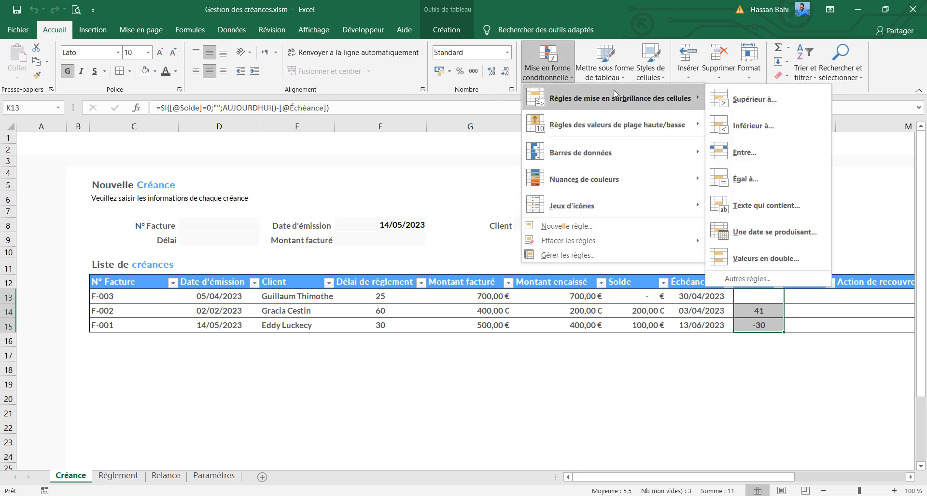
click(754, 126)
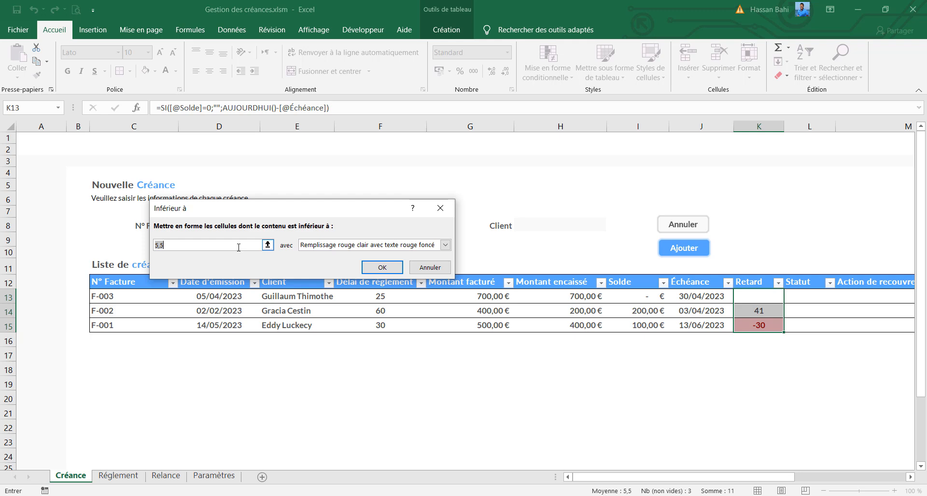
text(0)
Choose a custom format for the rule and set its font colour to the recently used dark grey
click(445, 245)
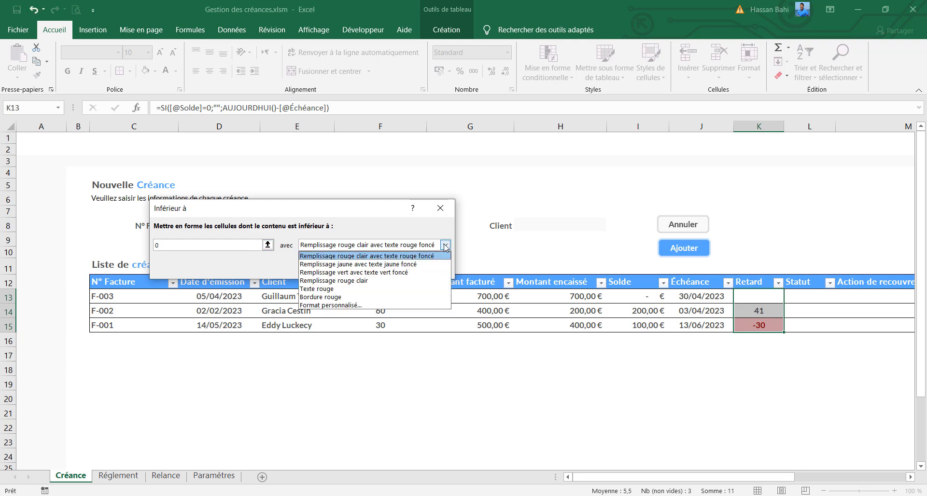
click(363, 308)
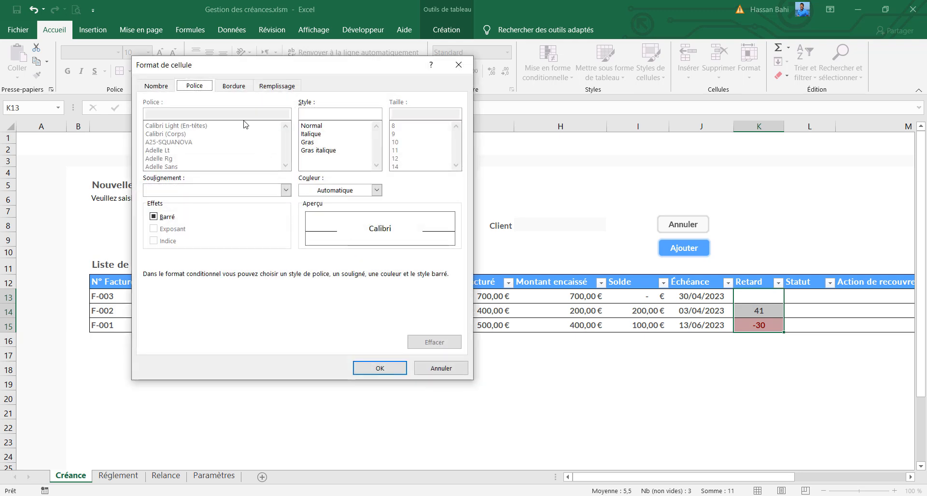
click(377, 191)
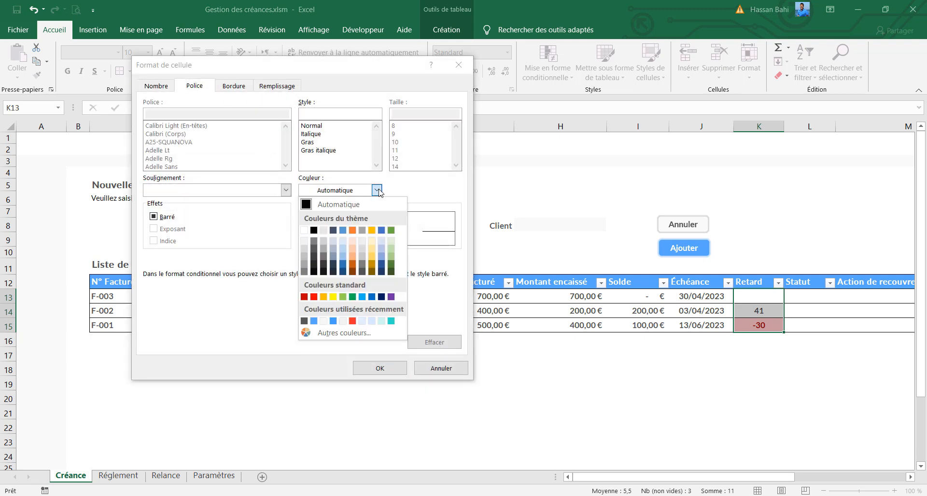
click(304, 321)
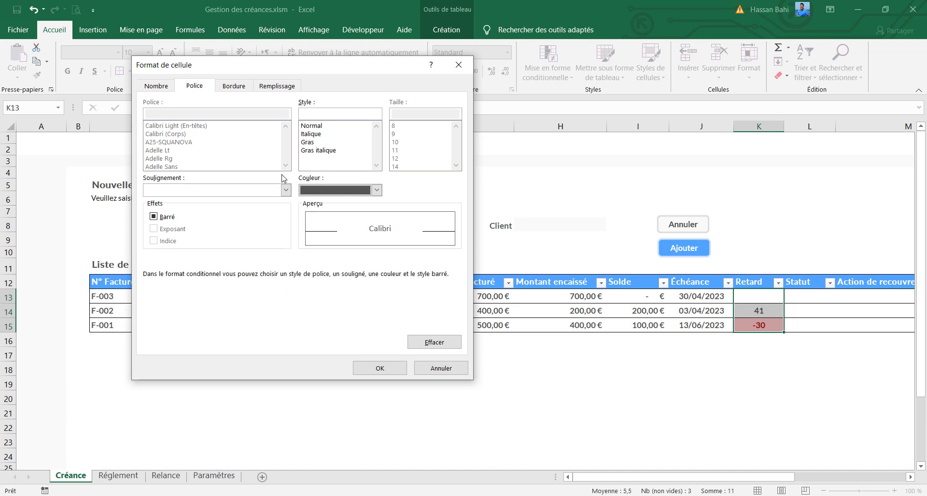
Set the rule's fill to the custom grey RVB 226, 226, 226 and confirm the custom format
click(265, 86)
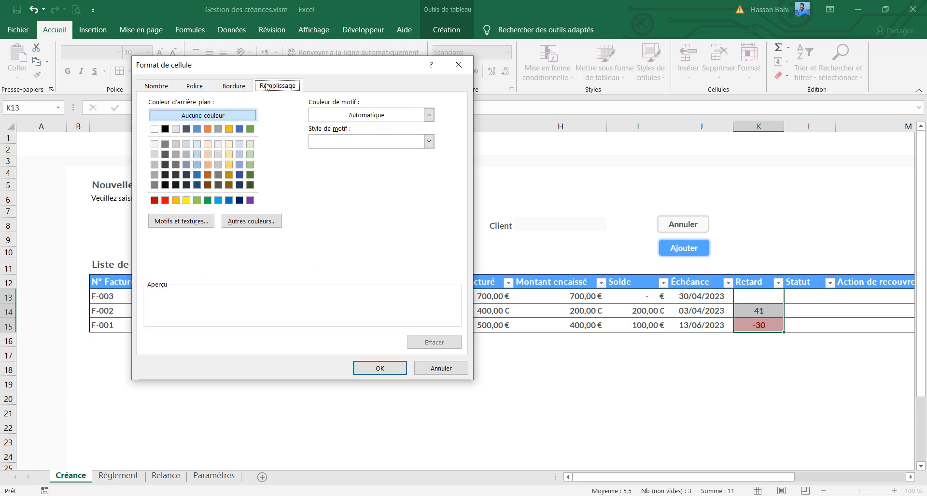
click(239, 222)
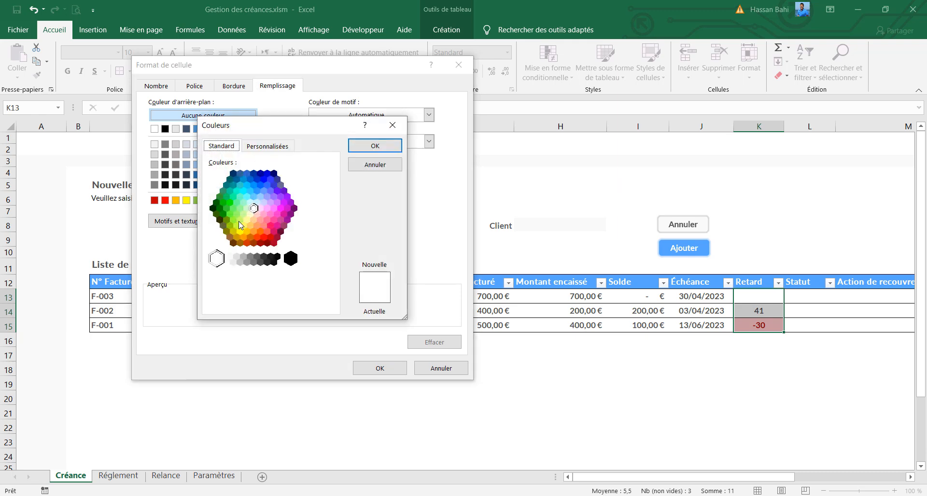
click(269, 155)
drag(289, 261, 269, 264)
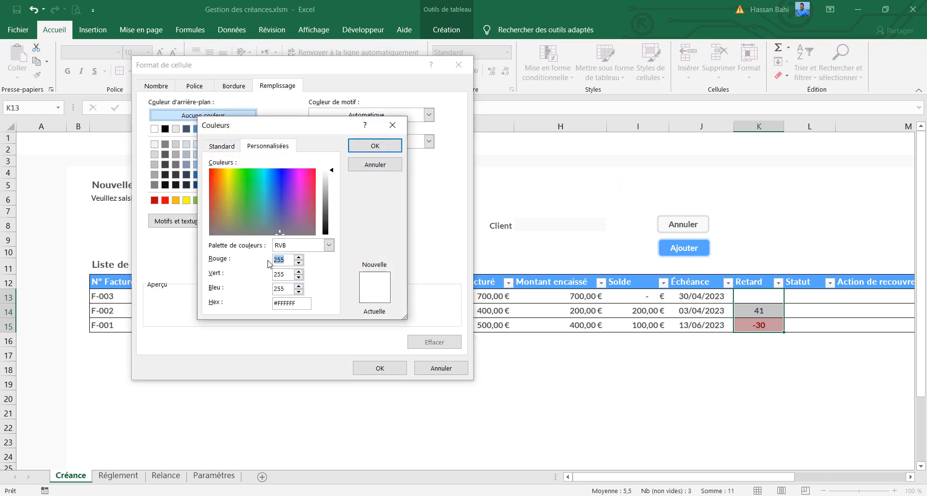
text(226)
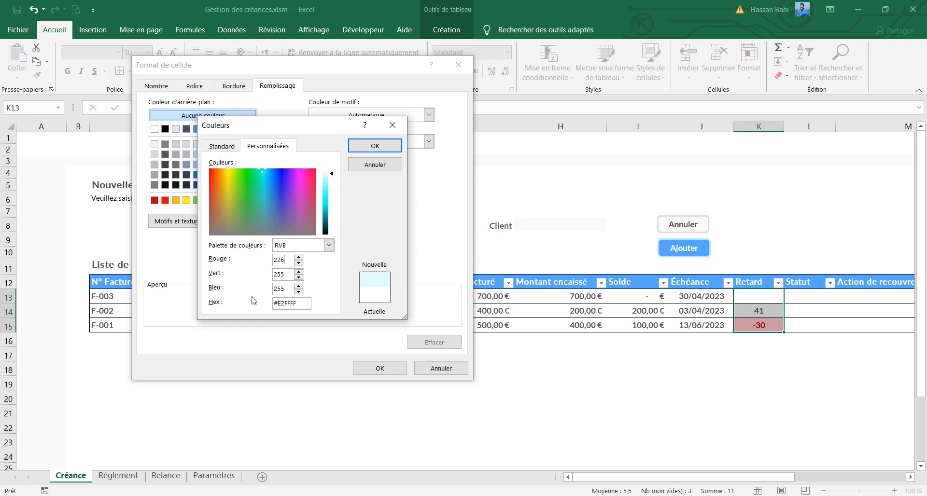
drag(287, 275, 268, 290)
text(226)
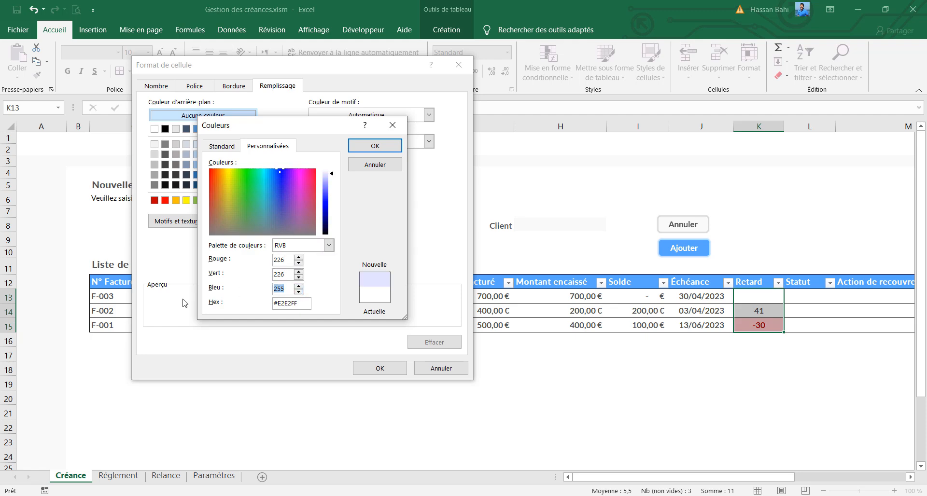
text(226)
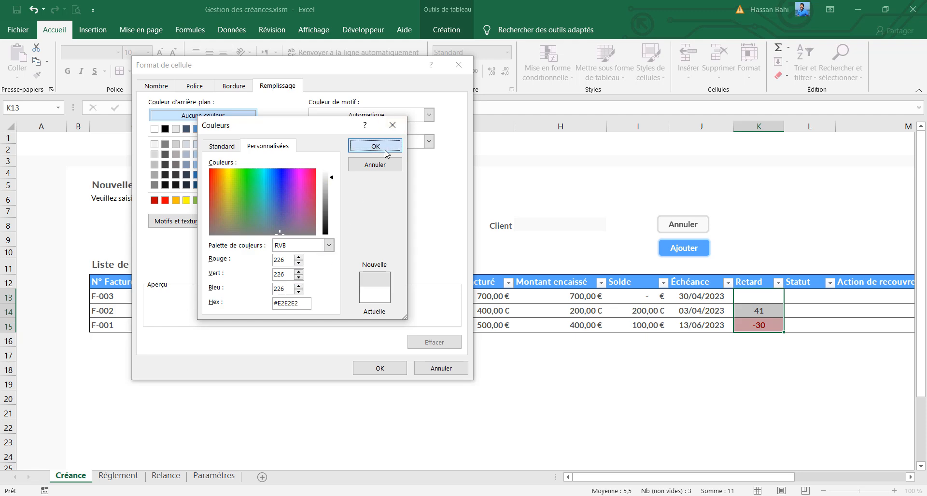
click(386, 152)
click(378, 369)
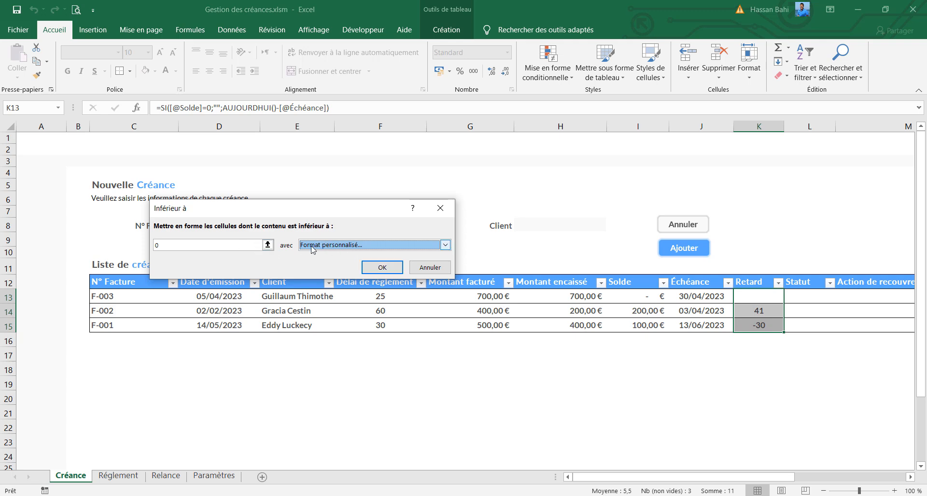
Apply the Inférieur à rule and start a Supérieur à rule with threshold 0 and a custom format on the Retard cells K13:K15
click(381, 268)
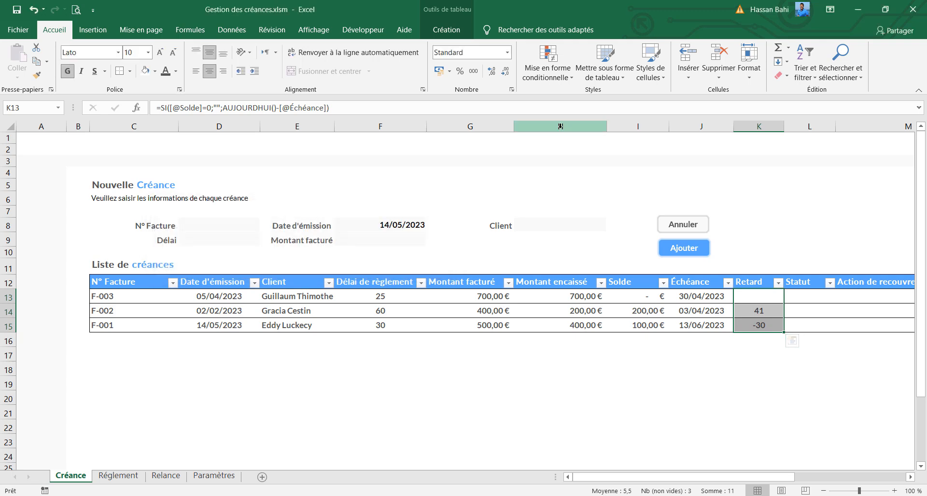
click(548, 61)
mouse_move(584, 100)
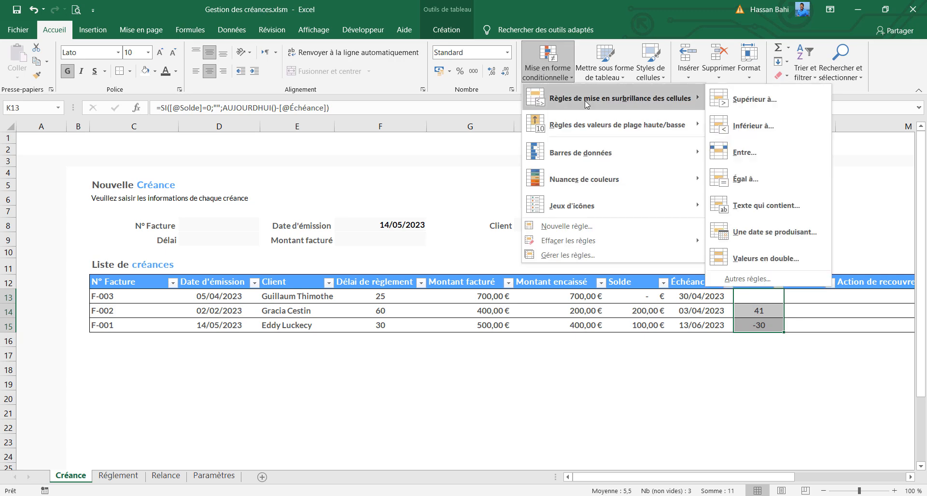
click(753, 99)
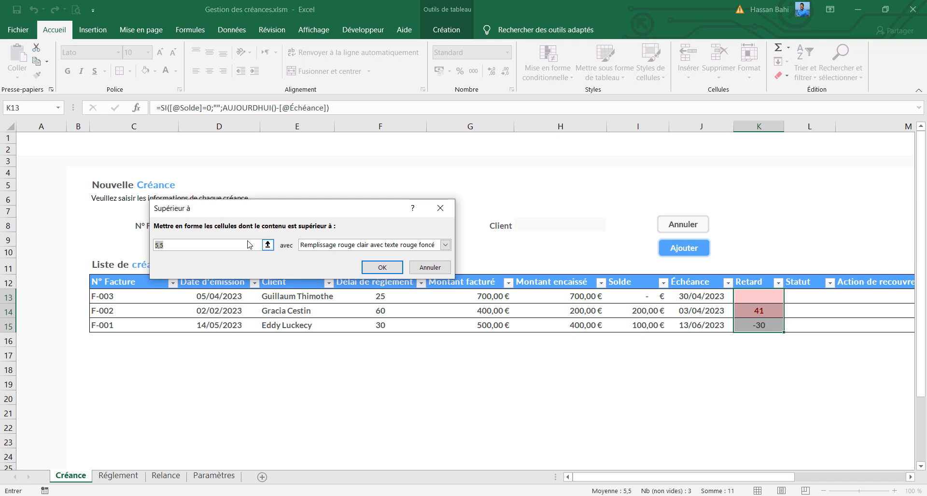
text(0)
click(445, 245)
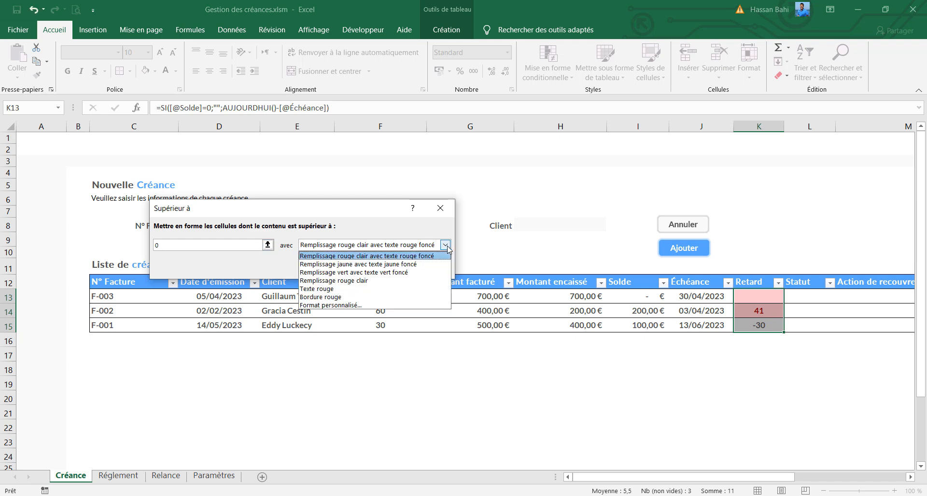
click(356, 305)
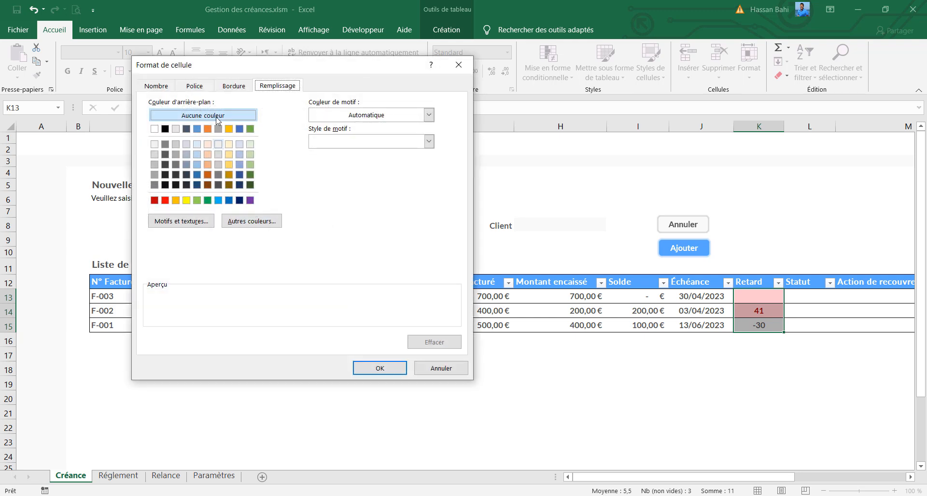
Set the font colour of the Supérieur à rule's custom format to the recently used red, RVB 255, 49, 49
click(157, 86)
click(184, 87)
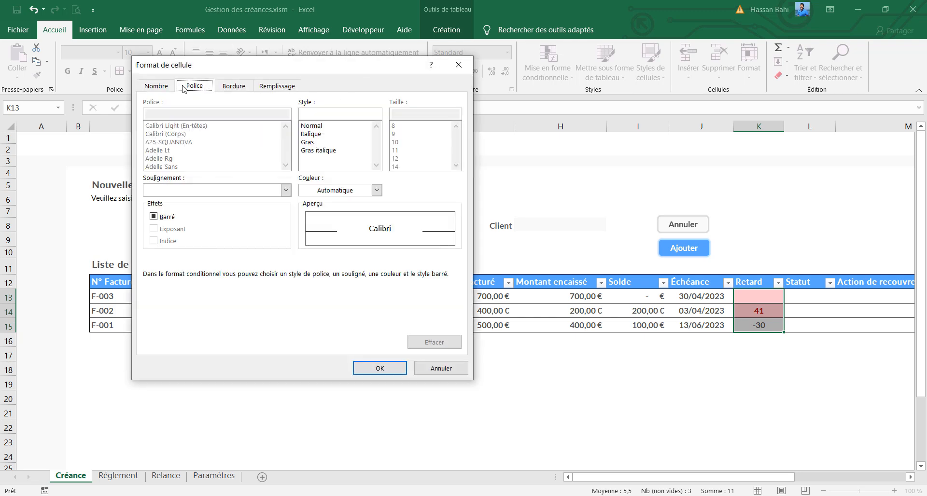
click(377, 190)
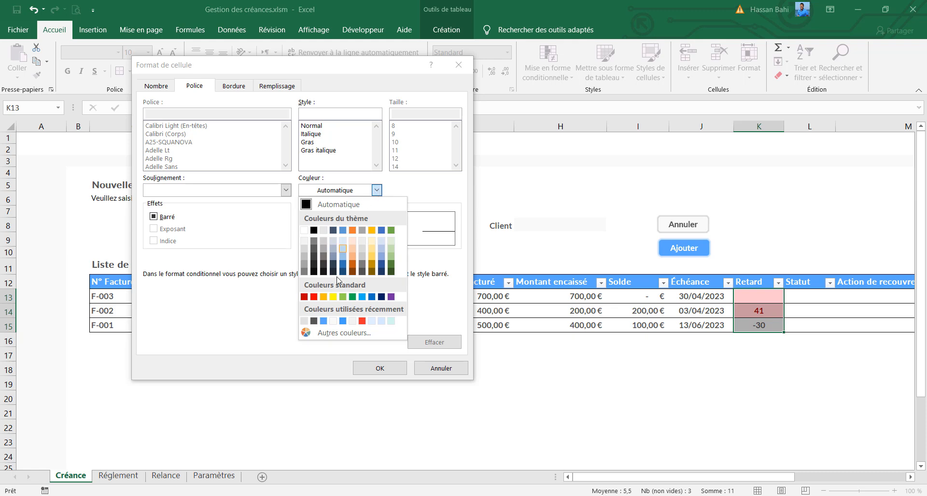
click(340, 336)
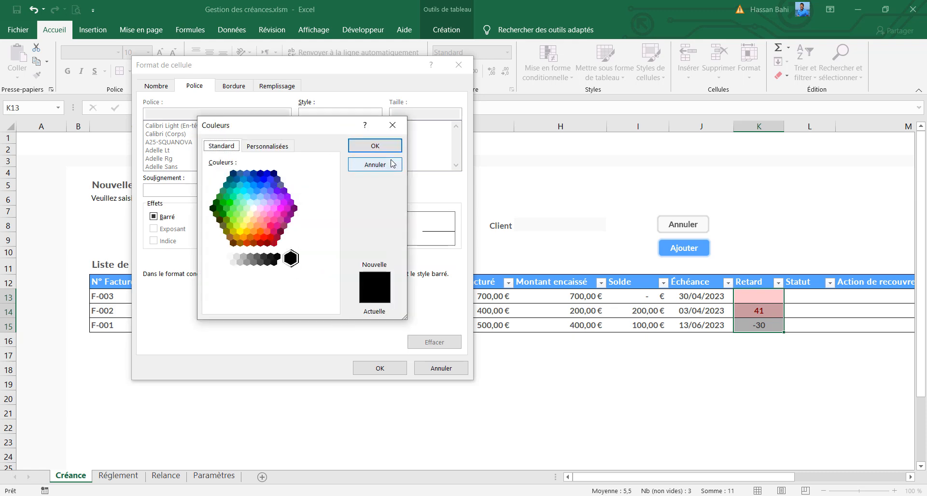
click(371, 165)
click(377, 190)
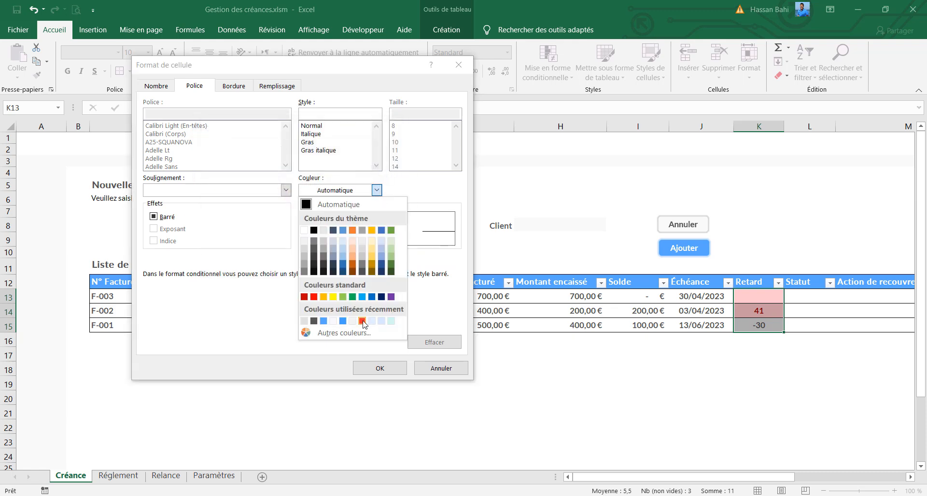
click(304, 321)
click(376, 190)
click(364, 329)
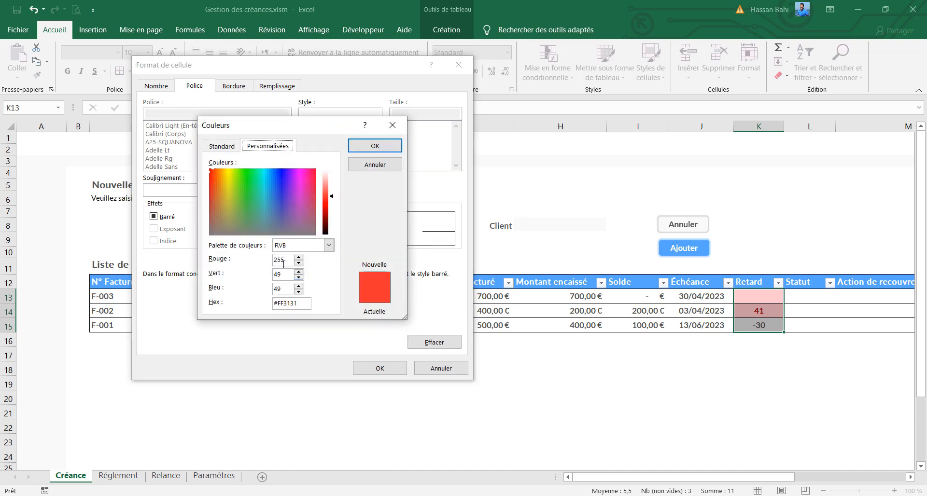
click(372, 145)
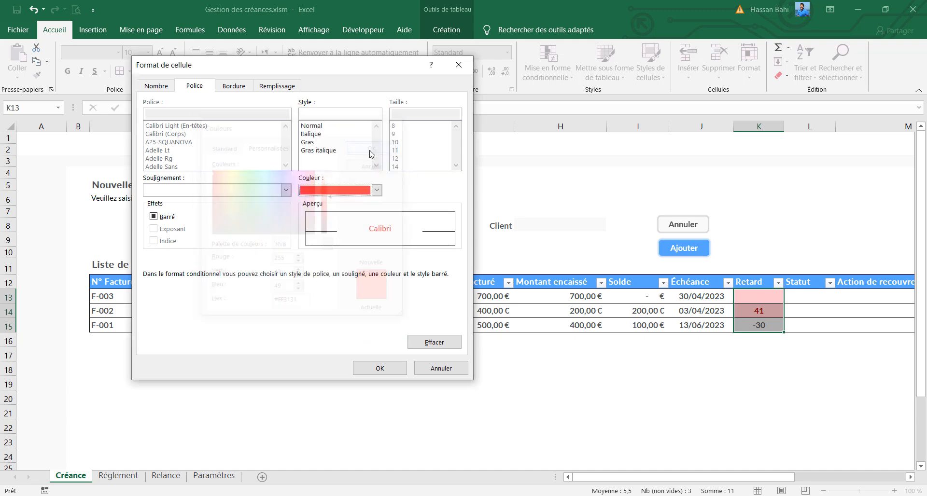
Set the Supérieur à rule's fill to the custom light red RVB 255, 217, 217 and apply the rule
click(276, 87)
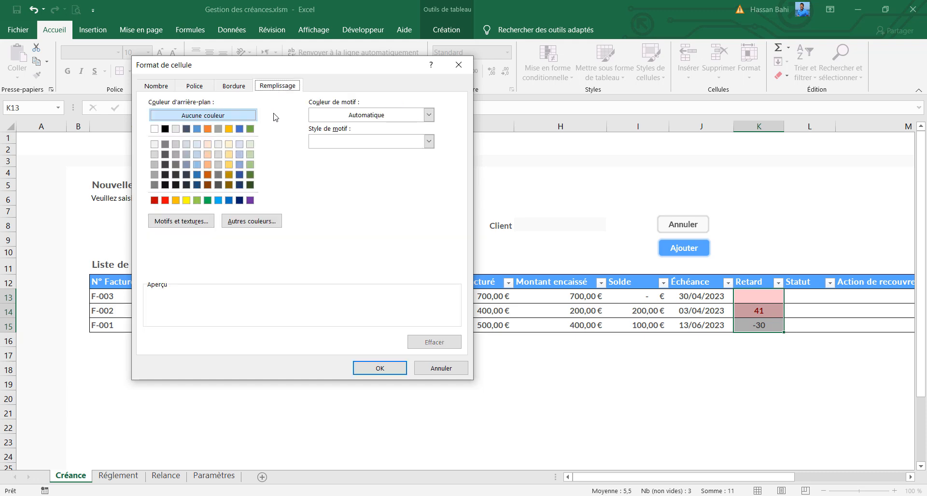
click(265, 221)
click(266, 146)
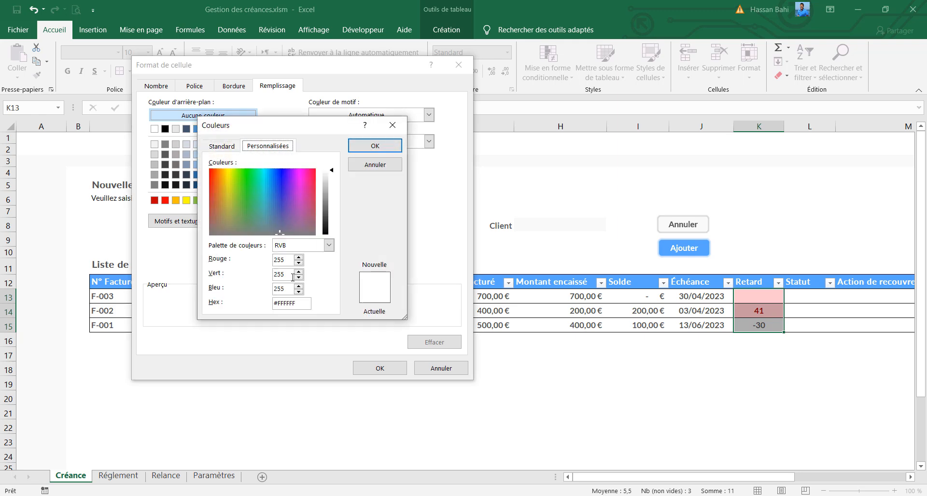
drag(287, 274, 268, 275)
text(217)
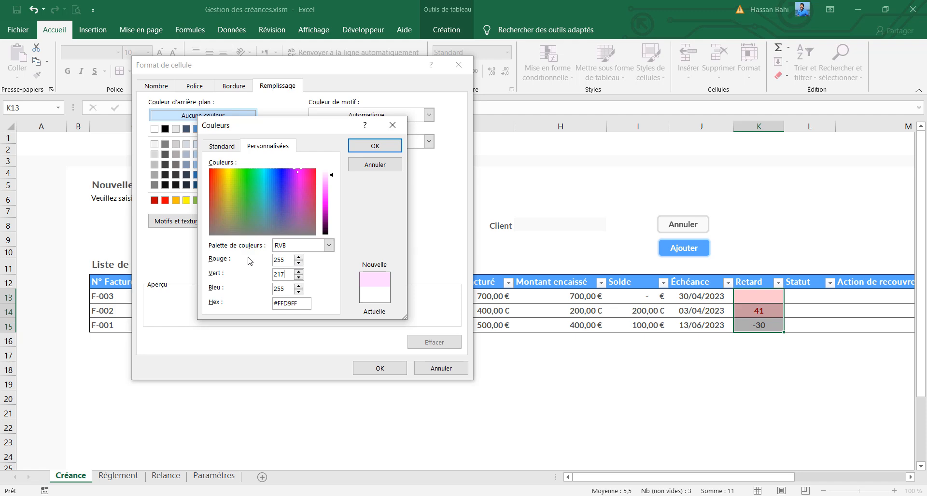
drag(287, 289, 268, 289)
text(217)
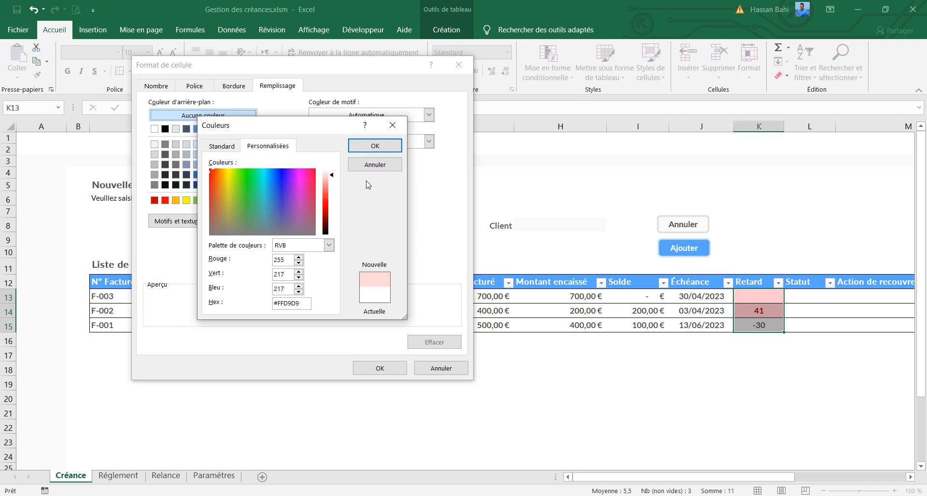
click(385, 151)
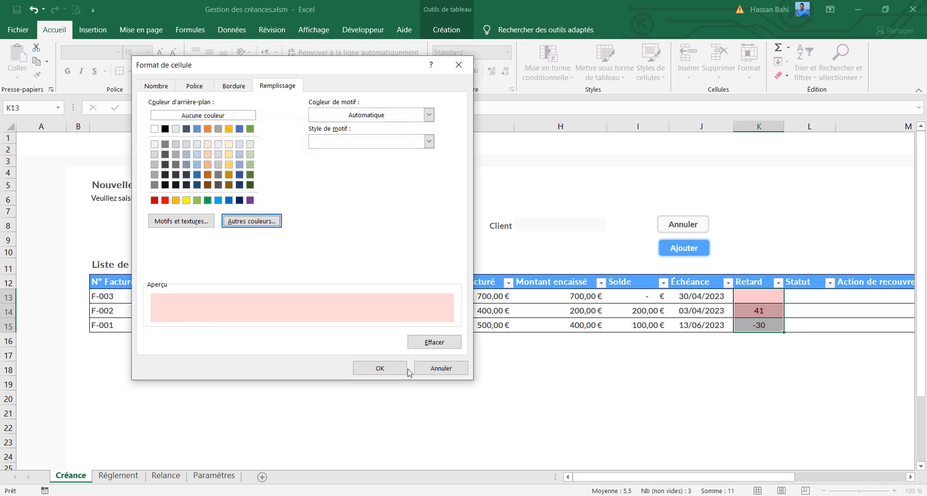
click(389, 369)
click(381, 268)
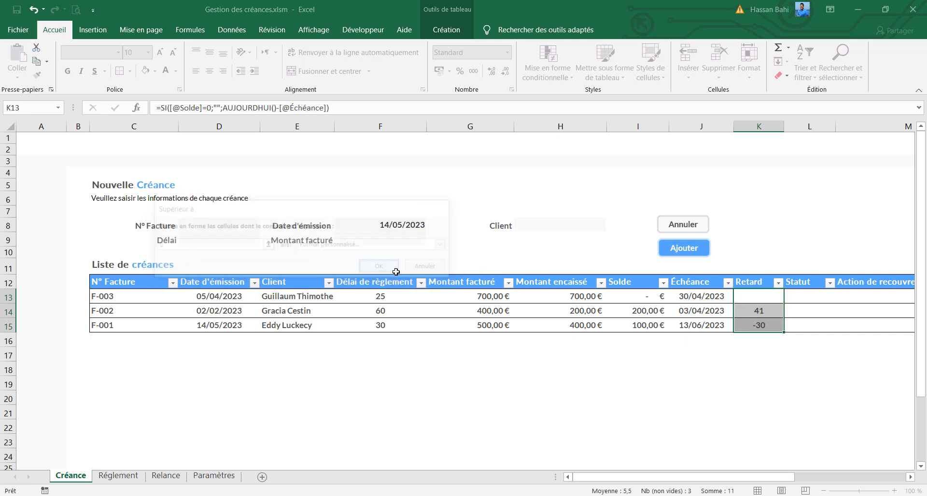
Start a new conditional formatting rule on K13:K15 for cells that contain a value égale à =""
click(770, 311)
click(763, 294)
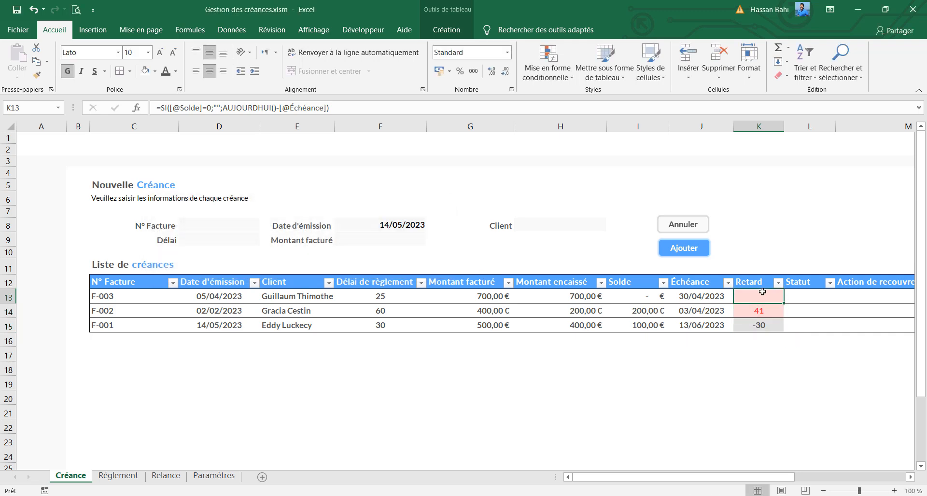
drag(754, 296, 754, 324)
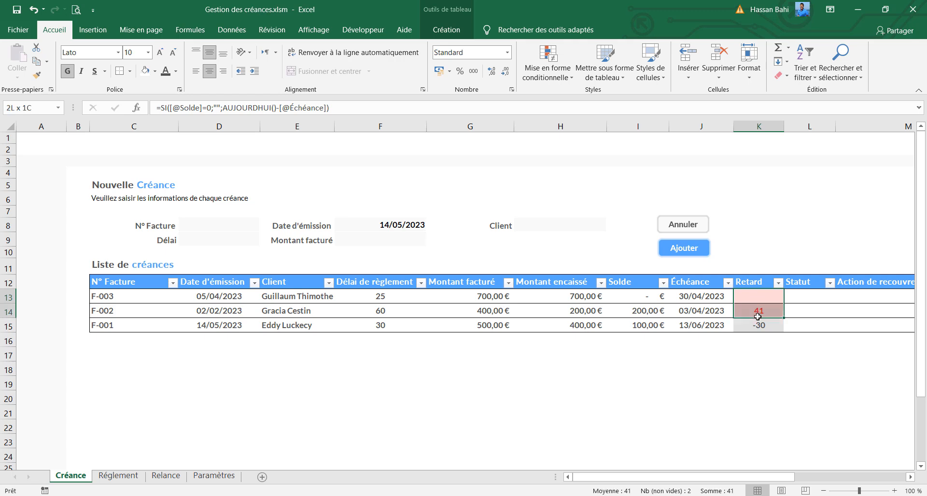
click(553, 80)
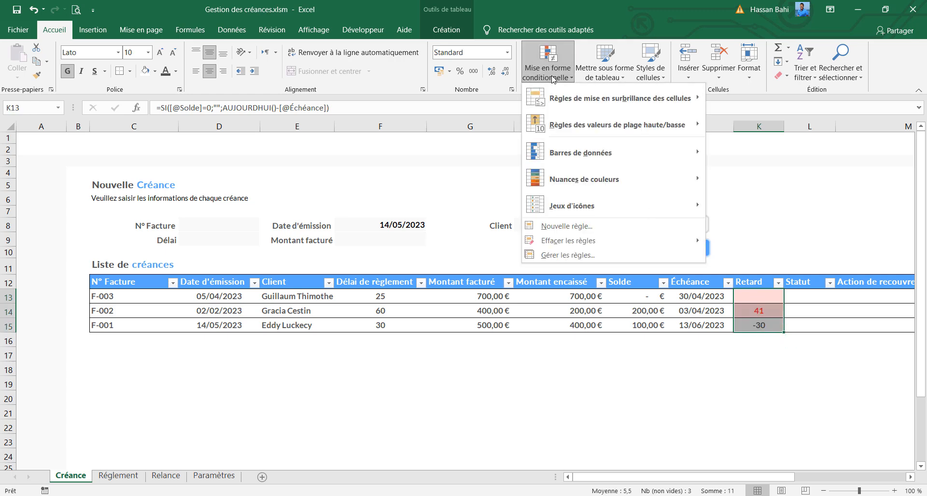
click(578, 228)
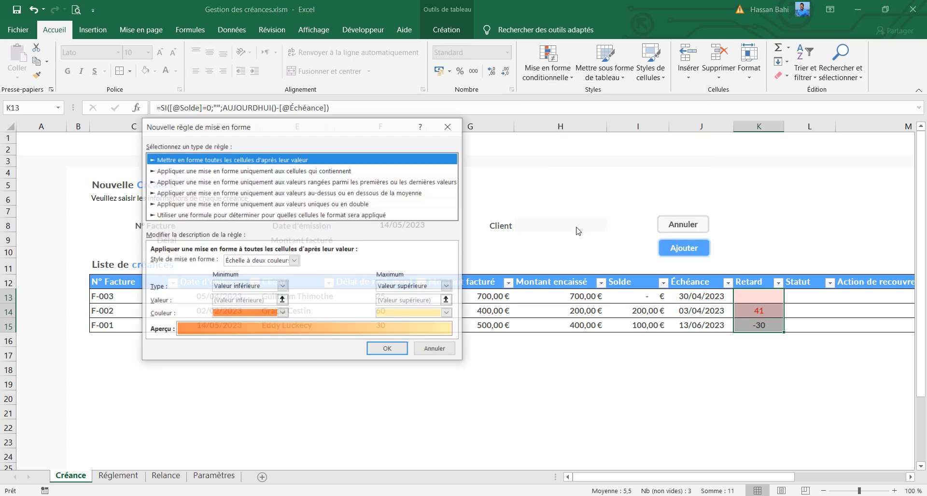
click(295, 172)
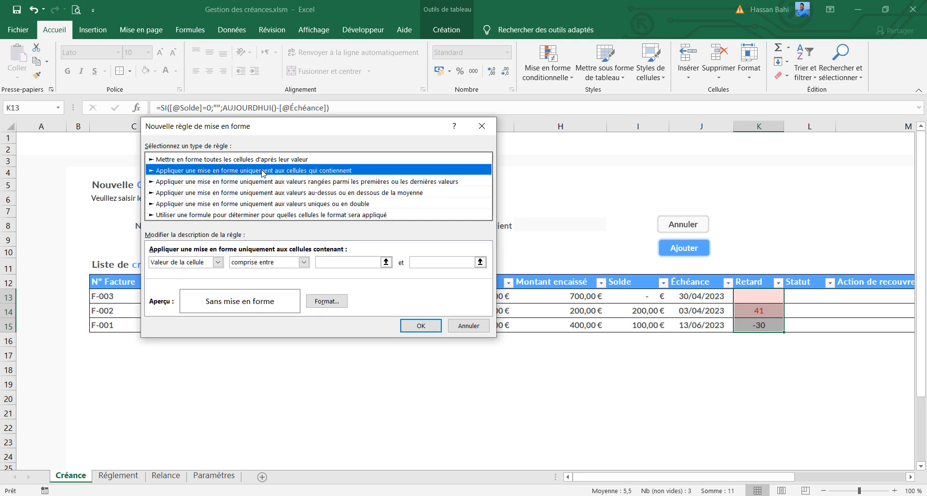
key(Tab)
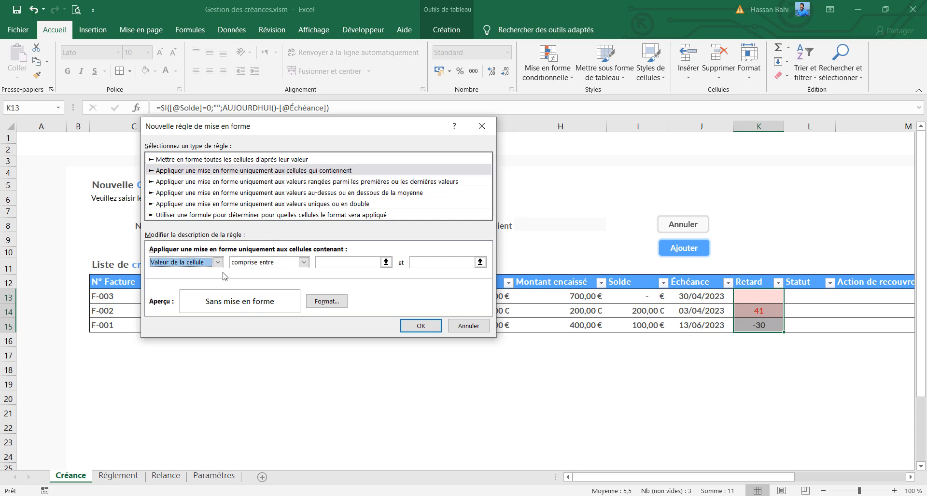
click(304, 262)
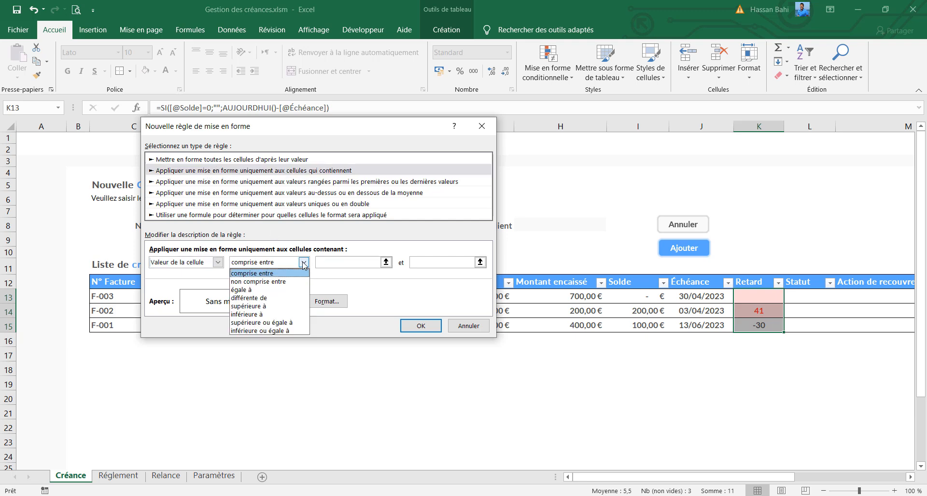
click(290, 291)
click(347, 265)
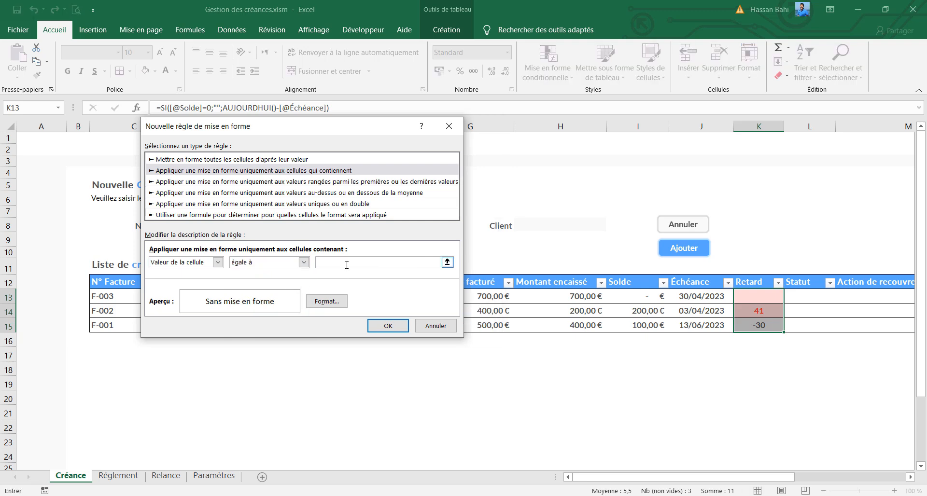
text(=")
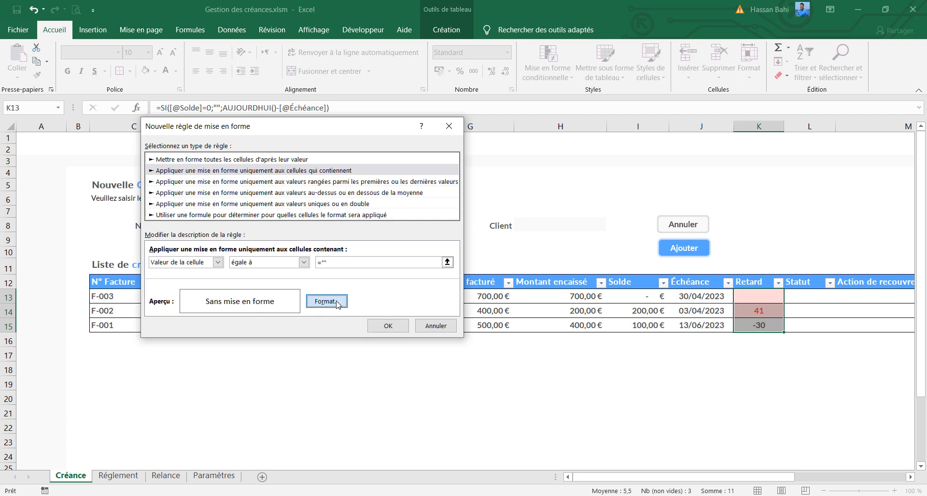
Set the empty-value rule's fill to the custom light turquoise RVB 209, 247, 242 and apply the rule
click(326, 301)
click(260, 223)
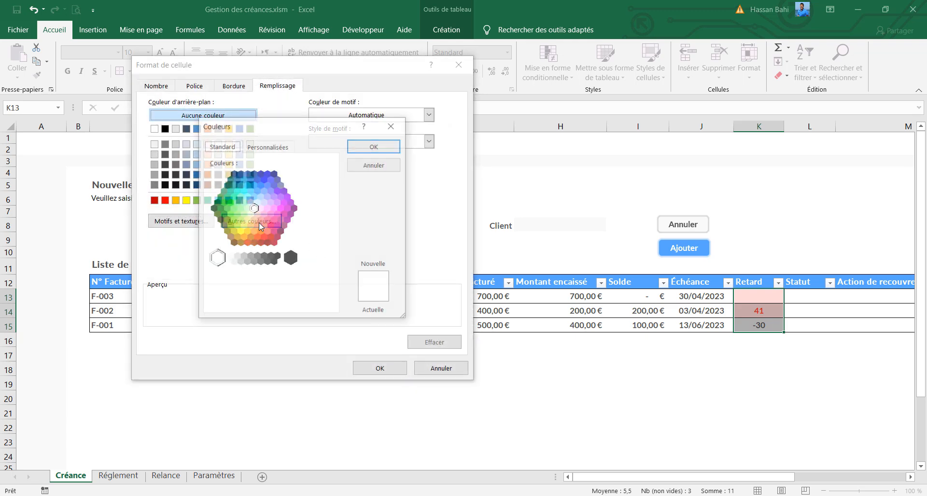
click(268, 146)
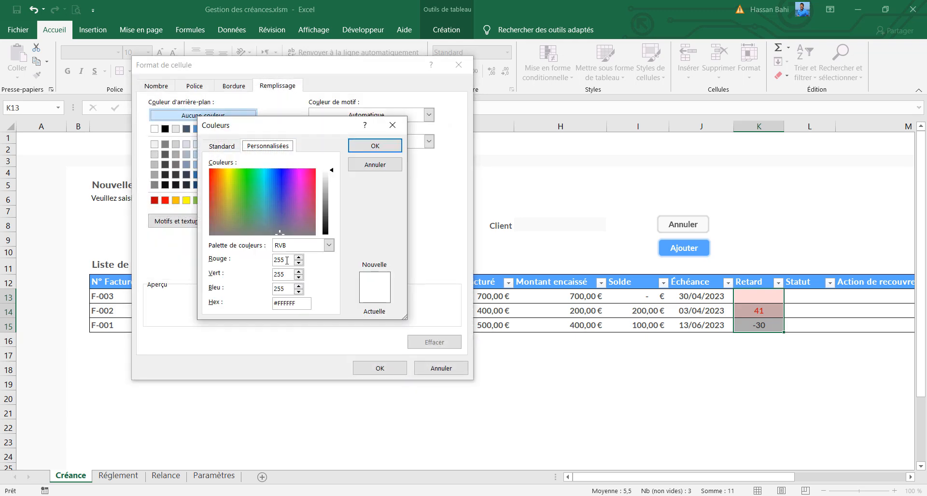
click(244, 175)
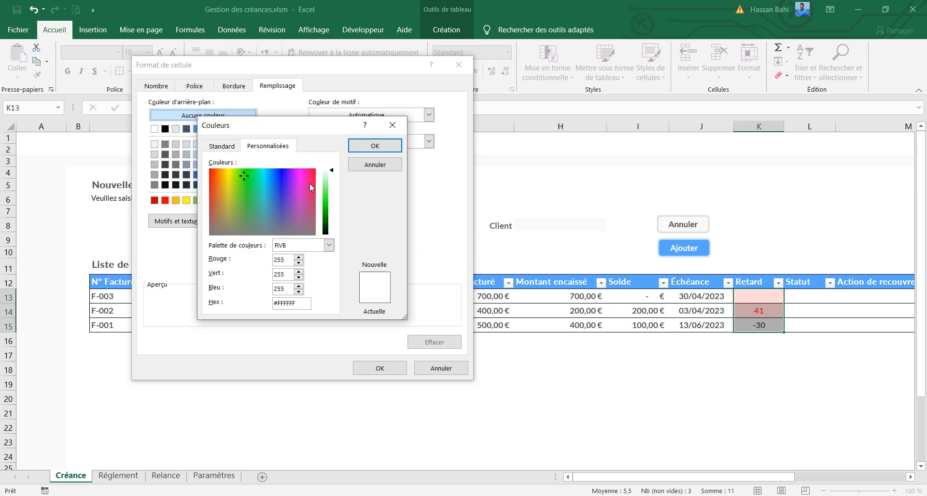
click(290, 265)
drag(287, 257, 257, 257)
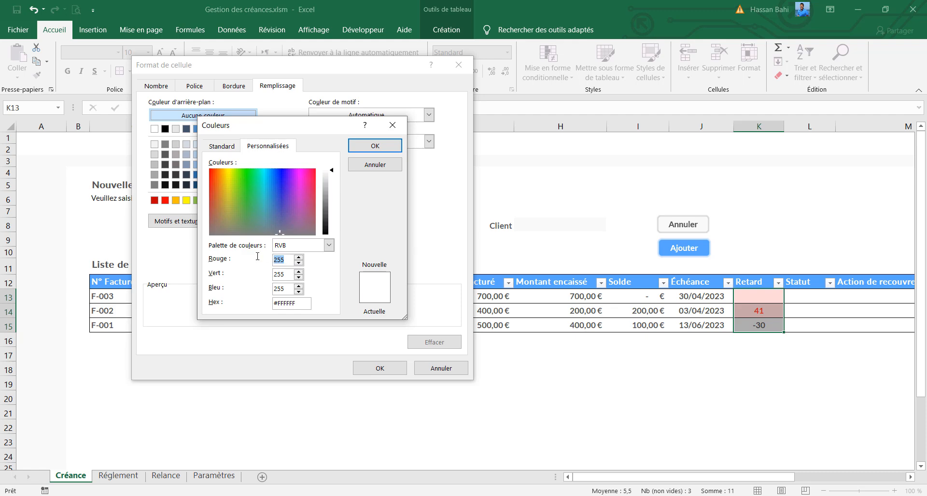
text(209)
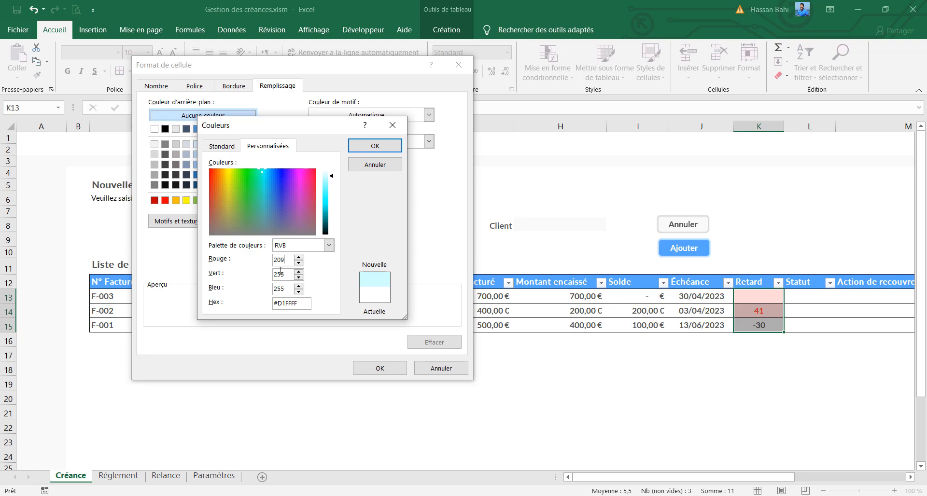
double_click(286, 270)
text(247)
key(BackSpace)
key(BackSpace)
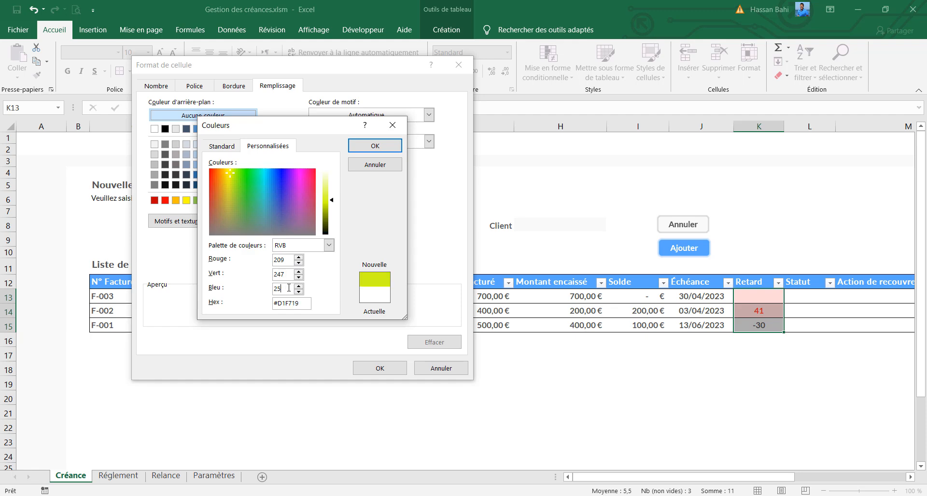
text(42)
key(Return)
click(365, 368)
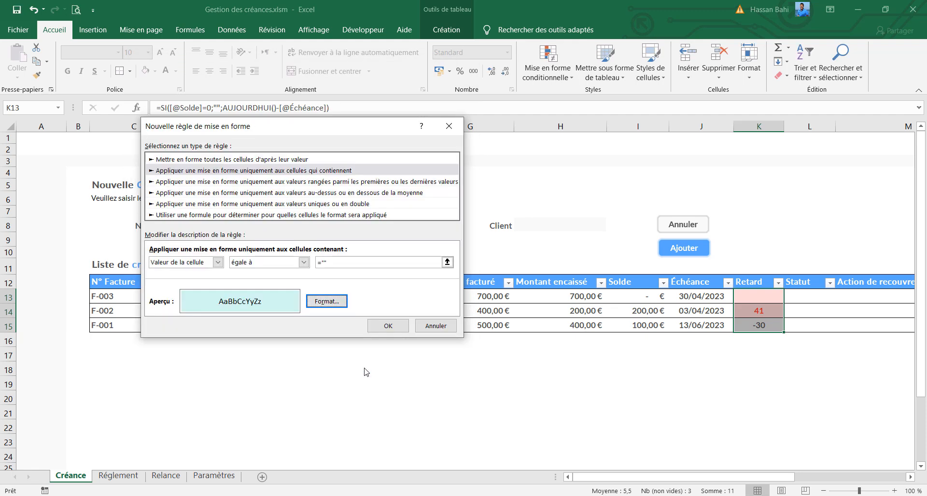
click(386, 327)
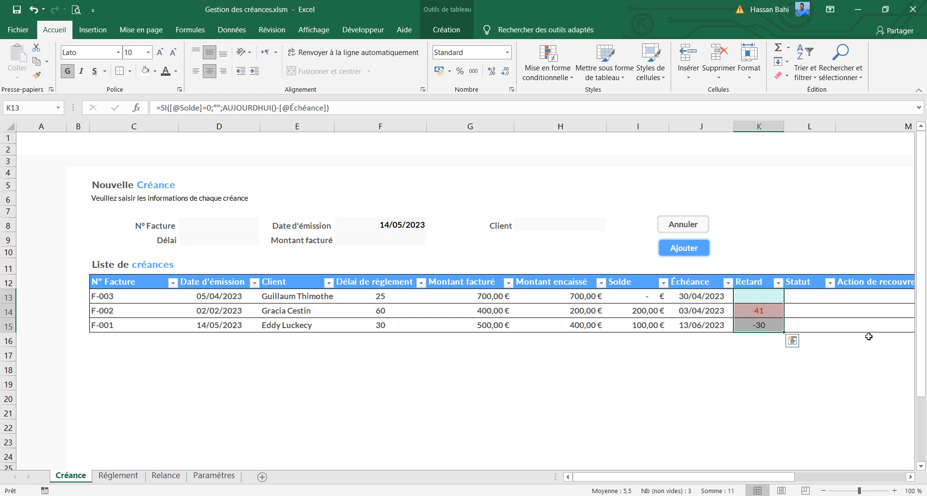
click(757, 298)
click(757, 314)
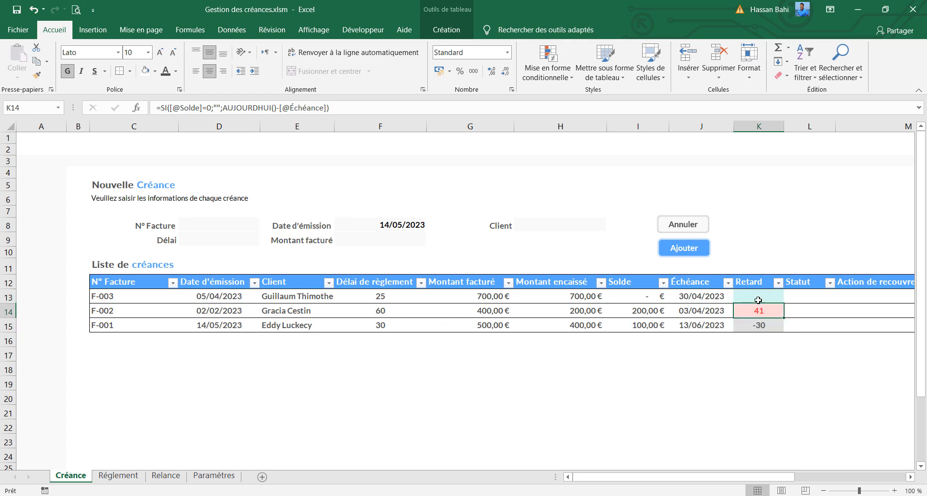
click(757, 295)
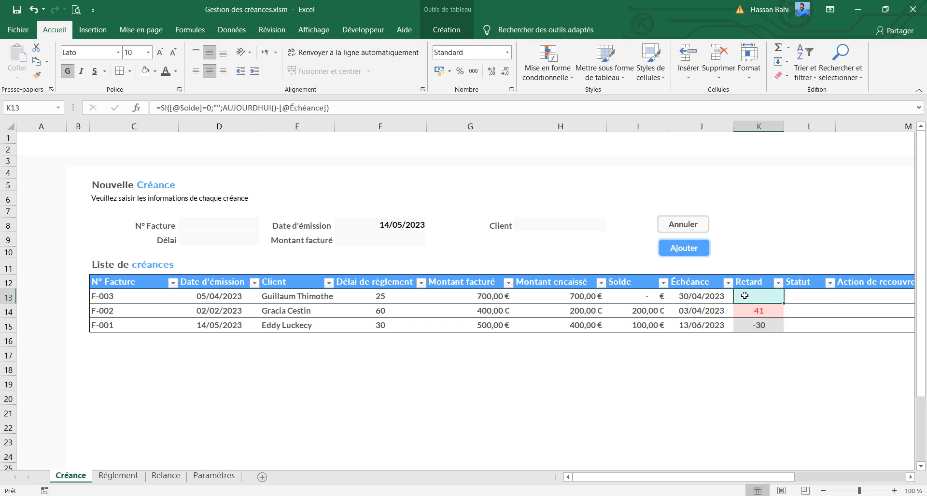
click(765, 315)
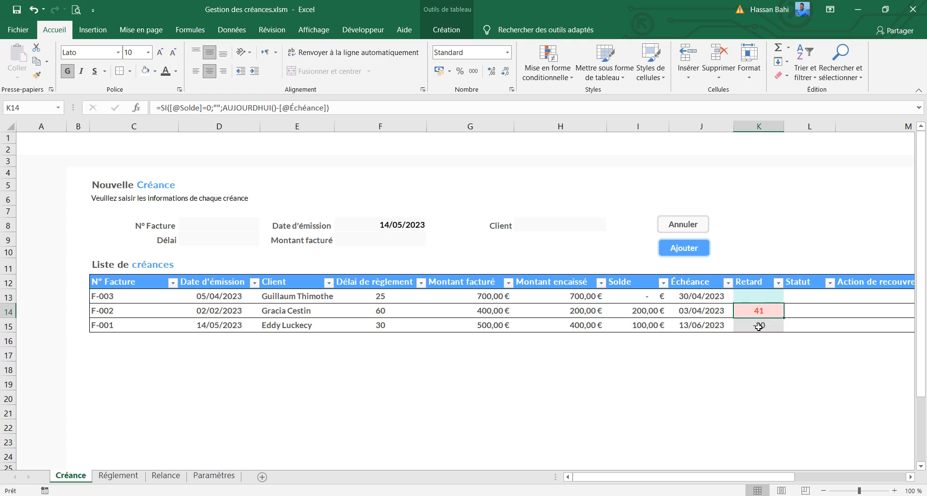
Enter invoice number F-004 and a payment term (Délai) of 30 in the new receivable form
click(752, 326)
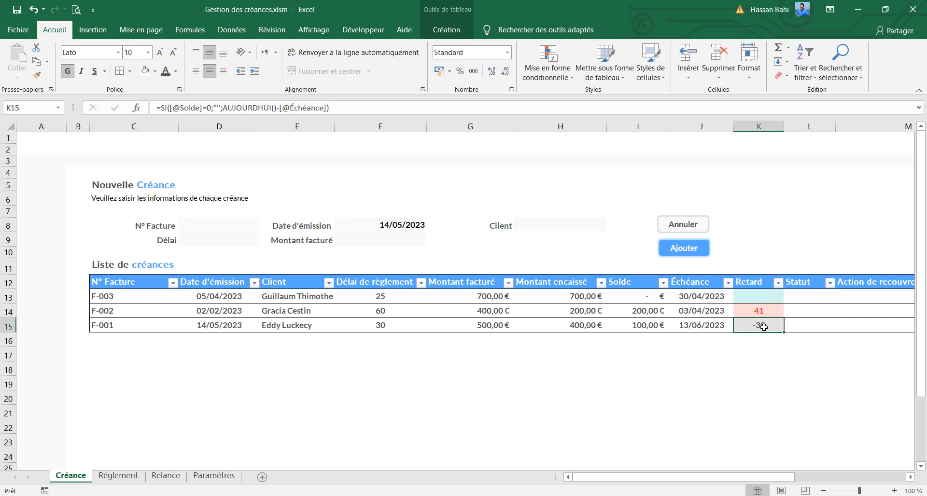
click(230, 226)
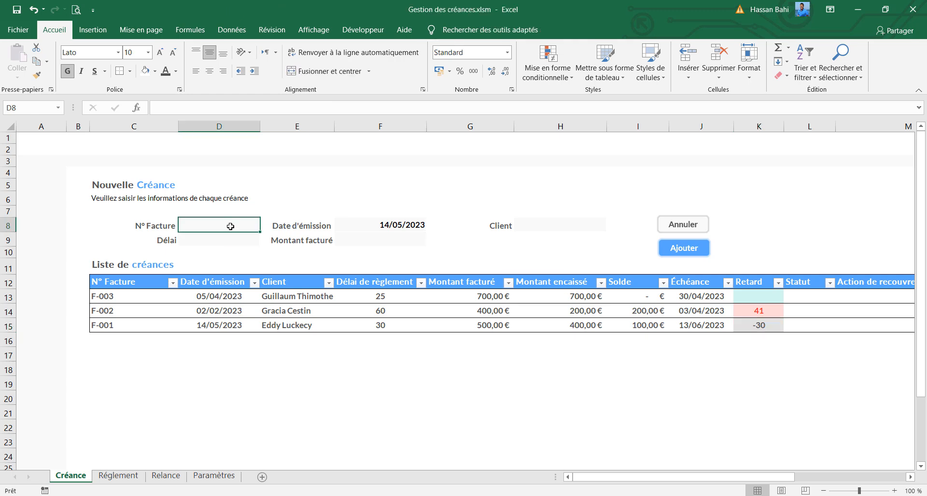
text(F)
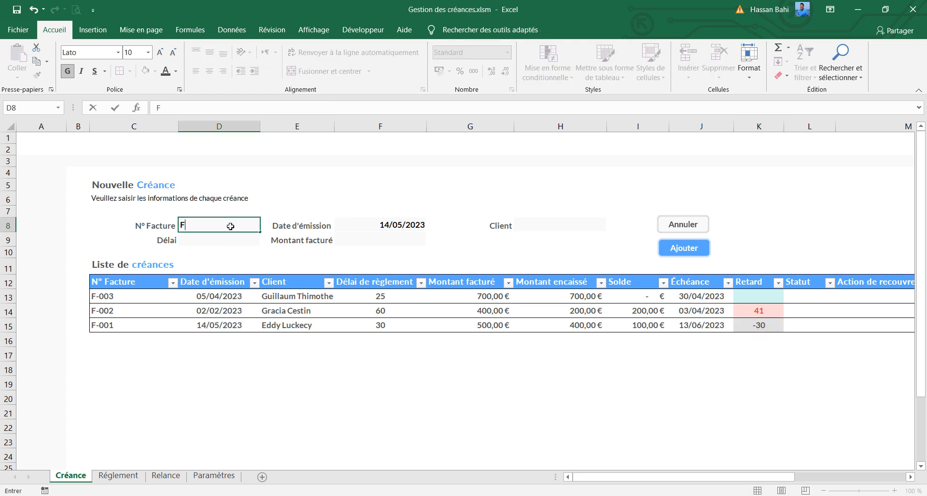
text(-004)
click(233, 238)
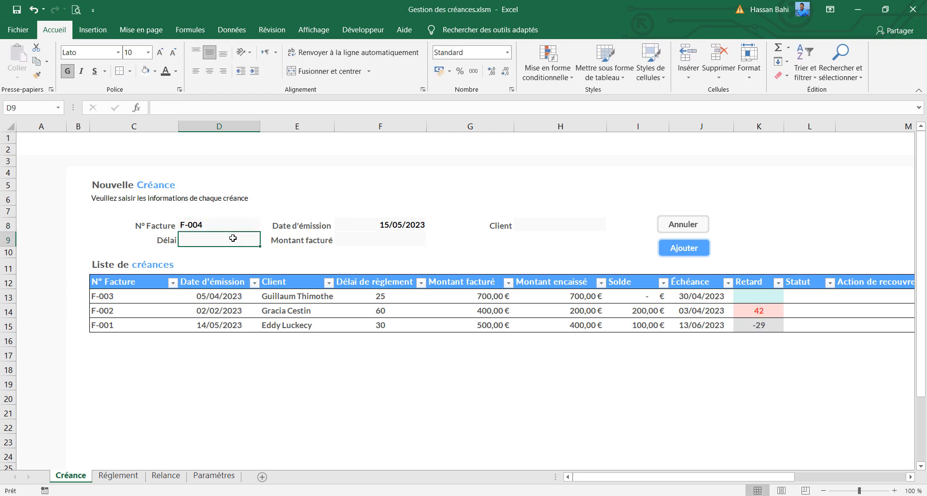
text(30)
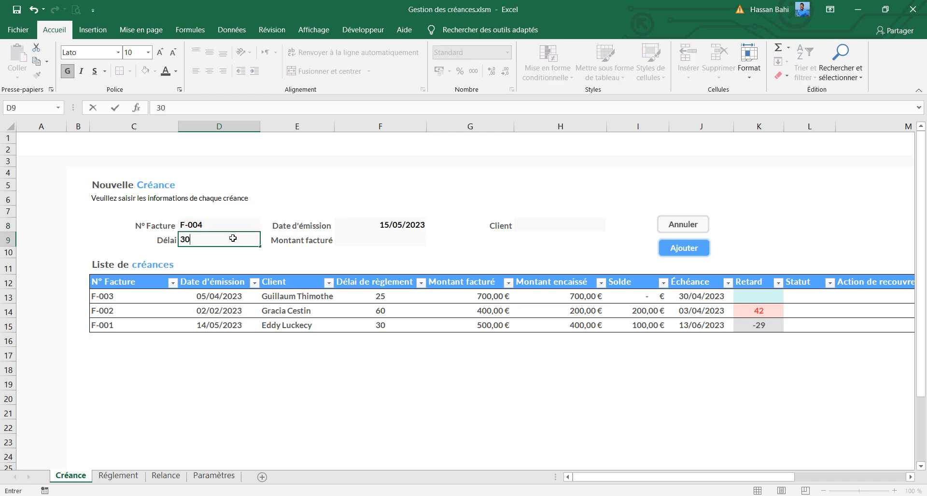
Choose the client, set Montant facturé to 750, add invoice F-004 to the list and check its Échéance and Retard cells
click(568, 225)
click(612, 226)
click(611, 291)
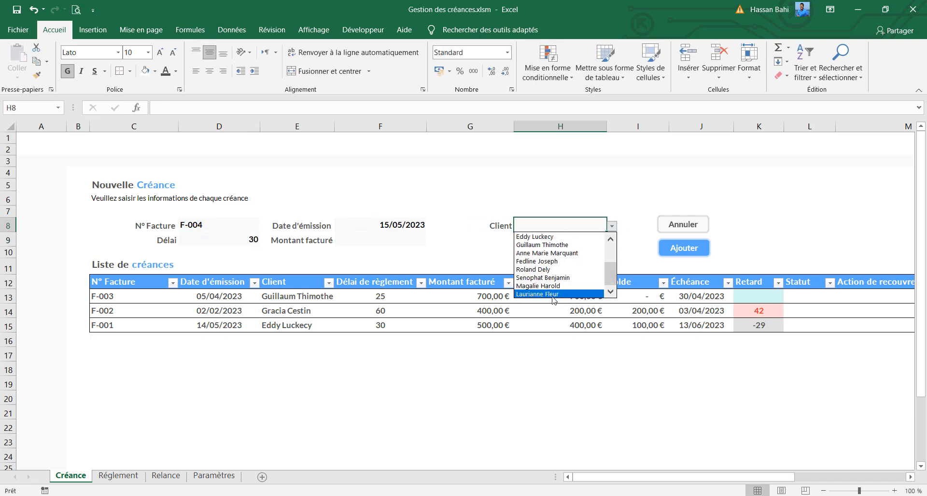
click(555, 294)
click(416, 239)
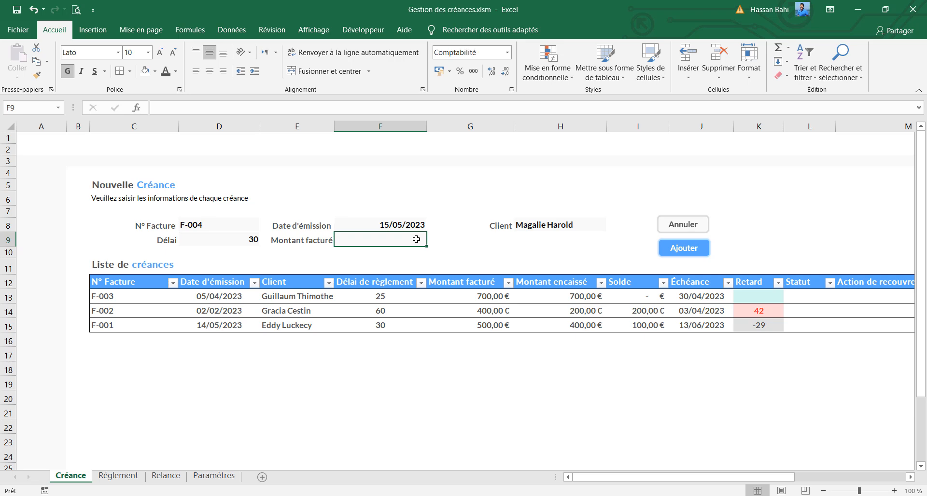
text(750)
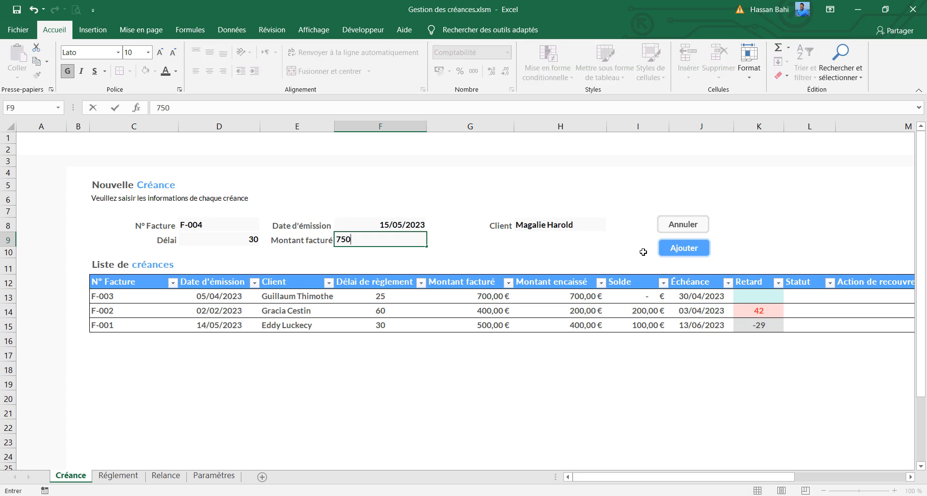
click(686, 249)
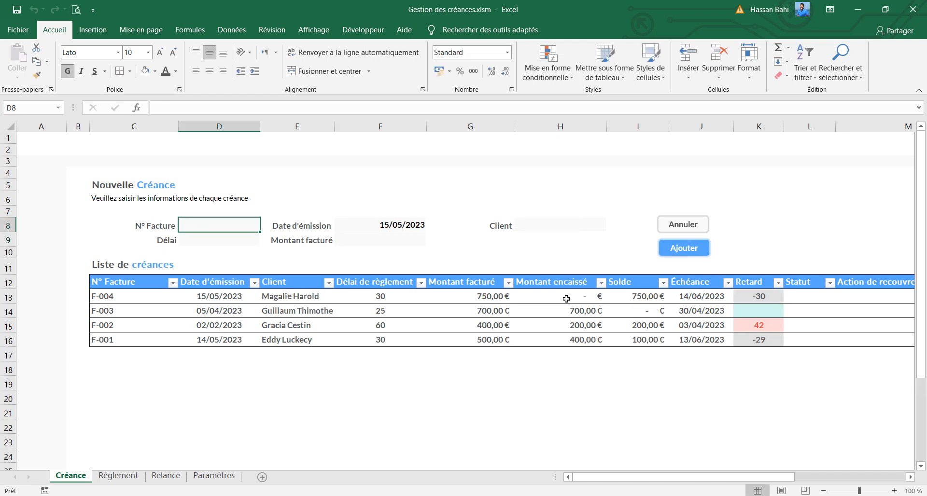
click(764, 295)
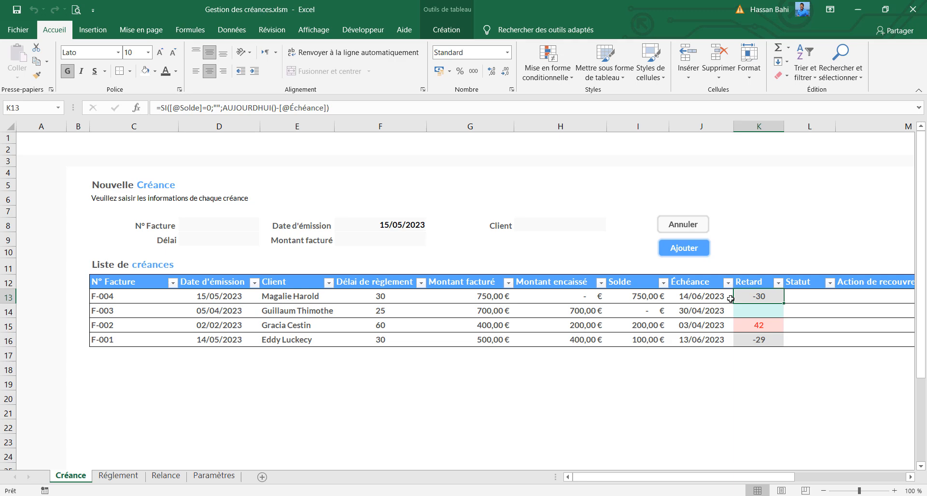
click(694, 294)
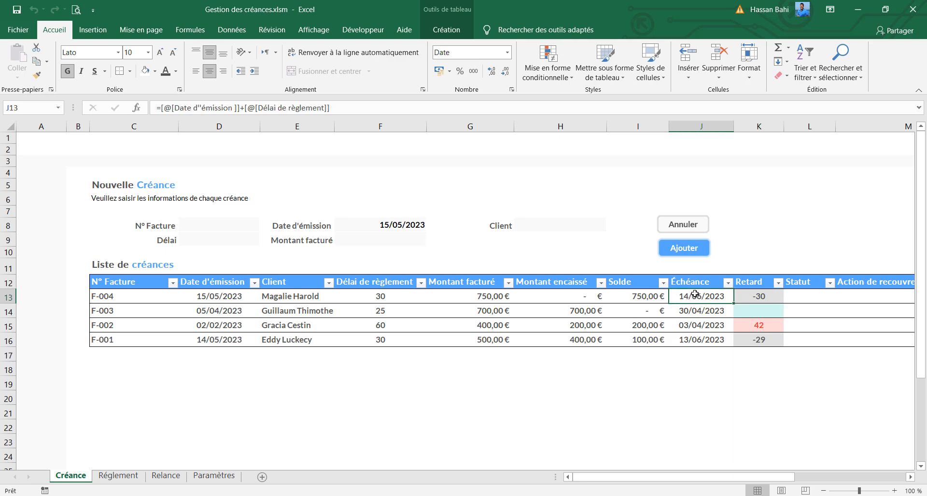
click(771, 297)
Fill in the new receivable form with invoice number F-005, a Délai of 60 and issue date 01/01/2023
click(215, 226)
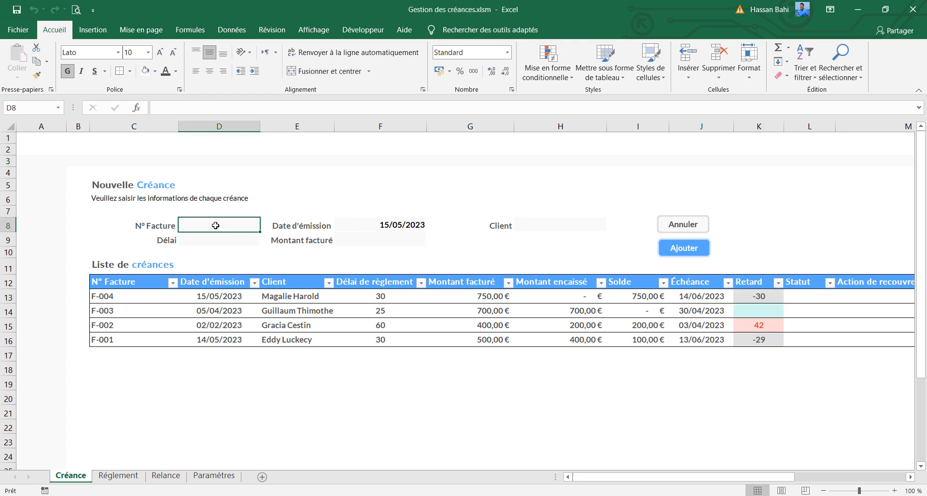
text(0)
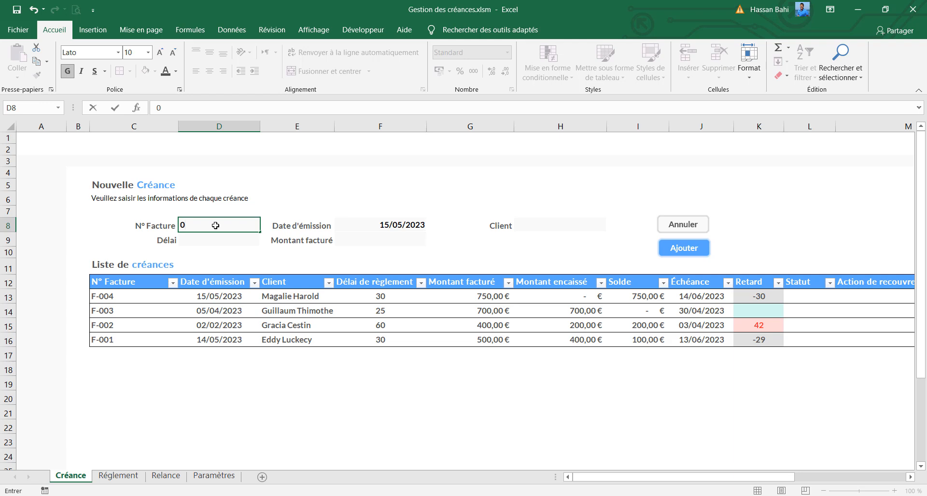
key(BackSpace)
text(F-005)
key(Return)
text(60)
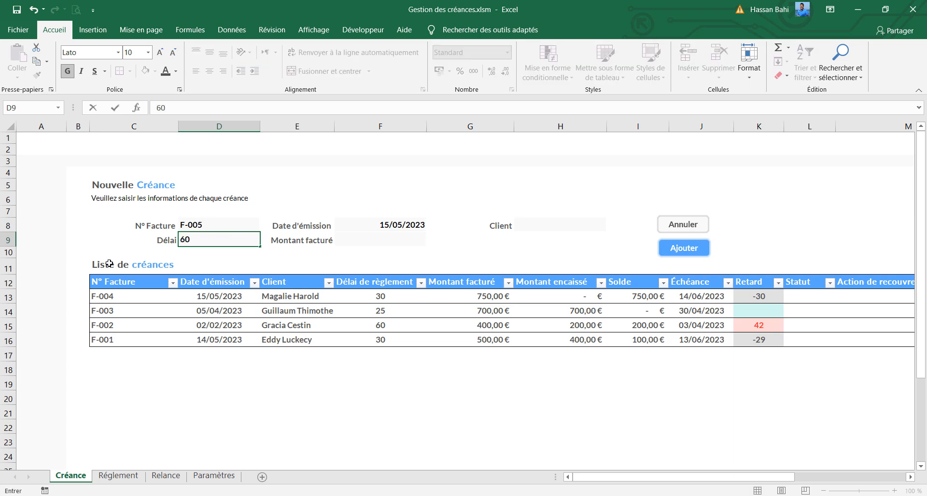
click(381, 222)
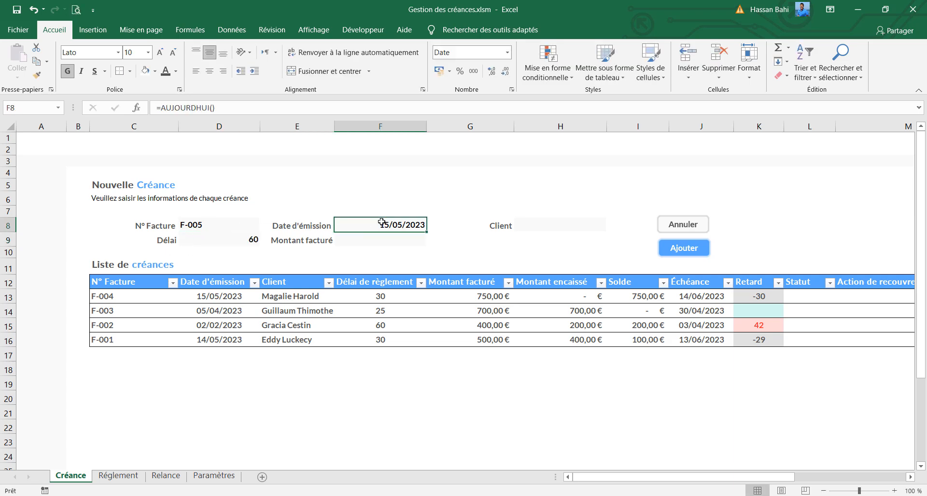
text(01/01/2023)
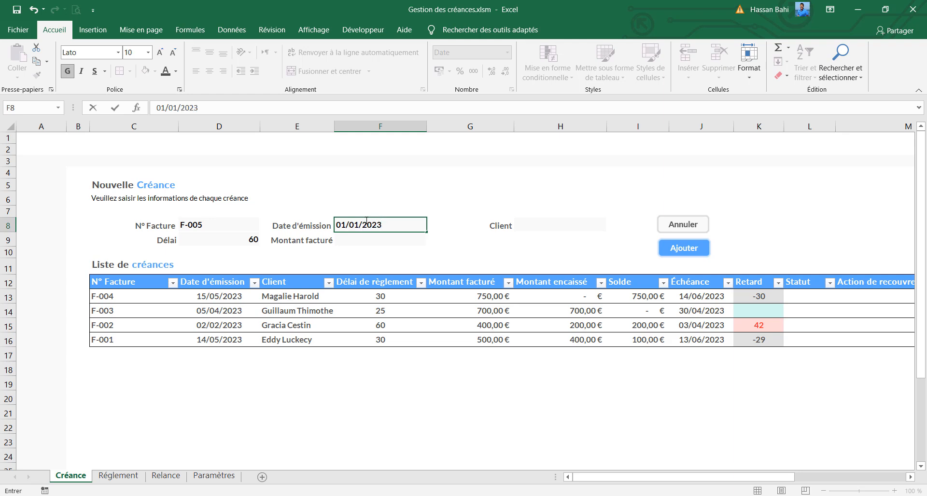
Set Montant facturé to 200, choose the client and add invoice F-005 to the receivables list
click(404, 234)
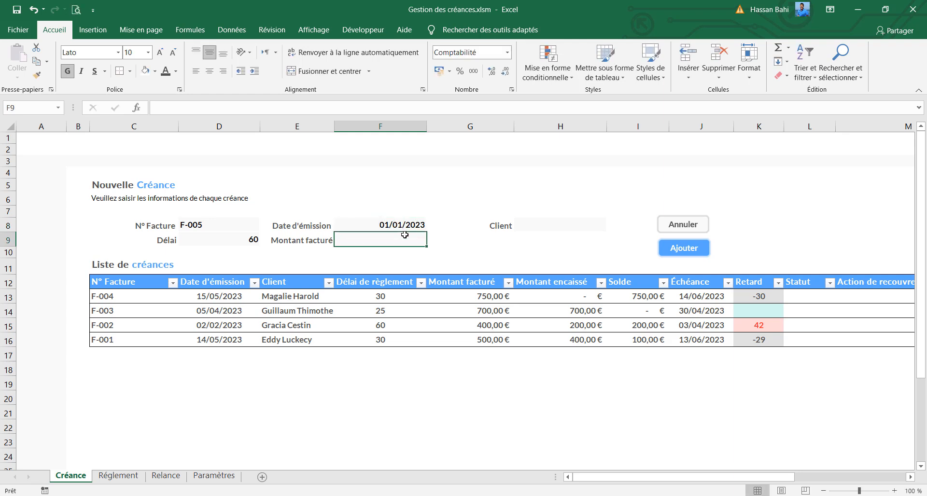
text(200)
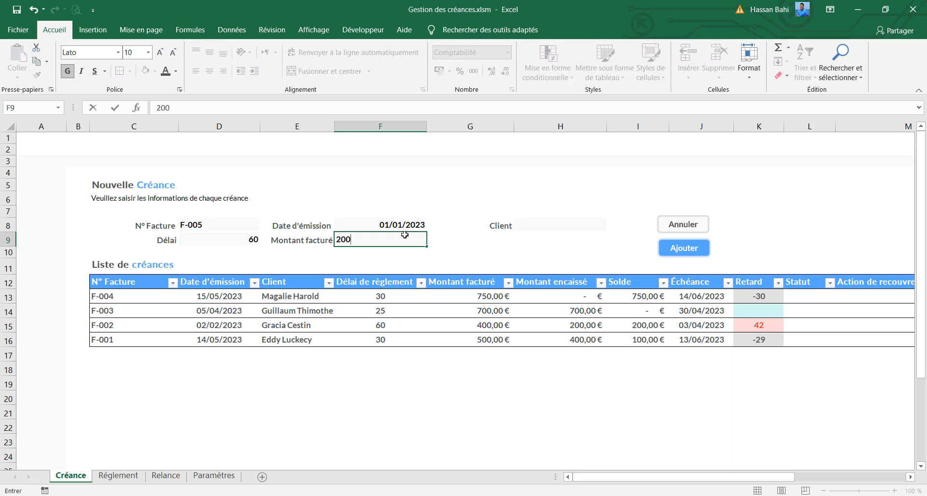
click(555, 223)
click(612, 226)
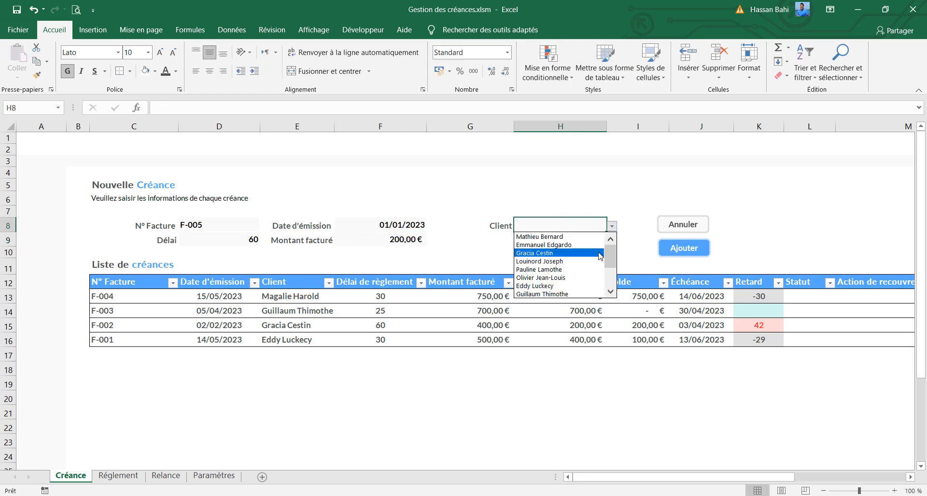
click(588, 261)
click(664, 251)
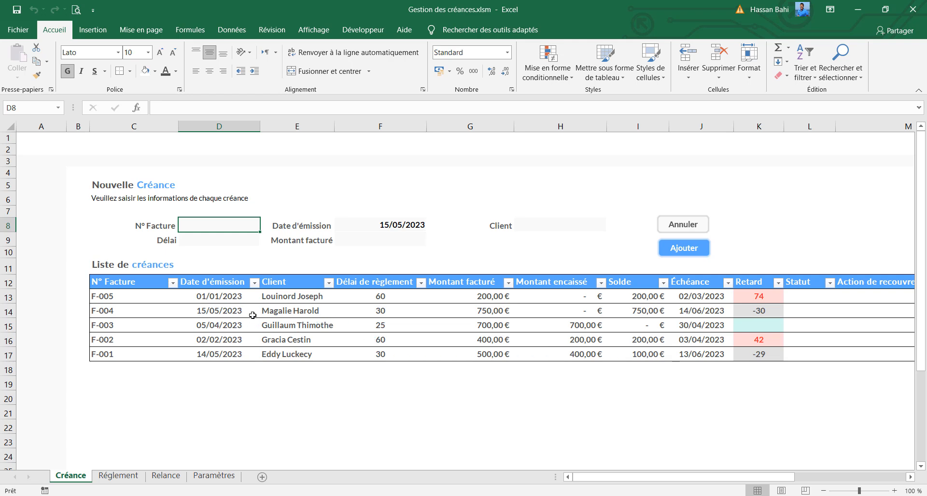
Examine the empty Statut, Action de recouvrement, Remarque sur le client and Relance 1 to 3 columns of the receivables table
drag(575, 485, 676, 478)
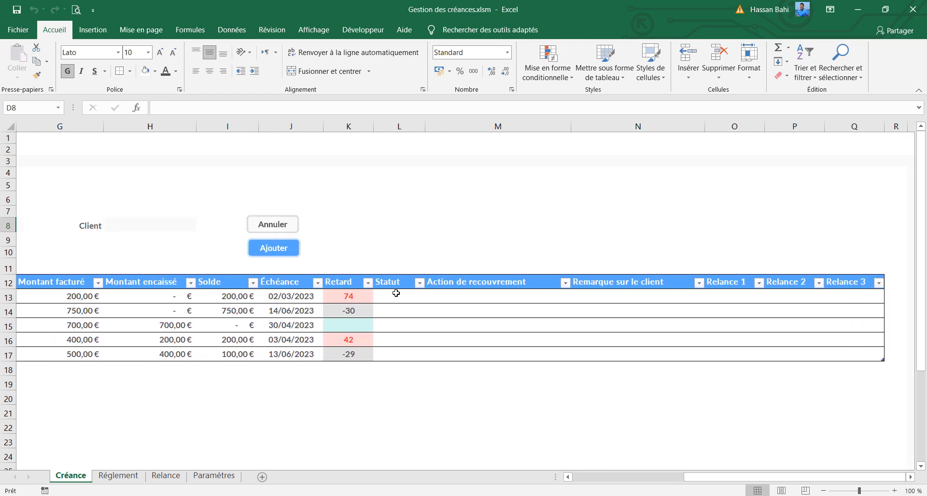
click(395, 293)
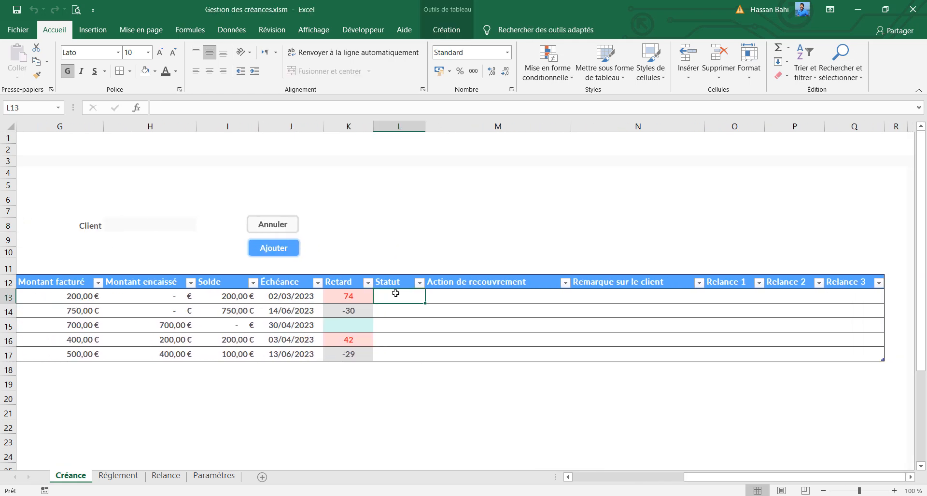
click(485, 295)
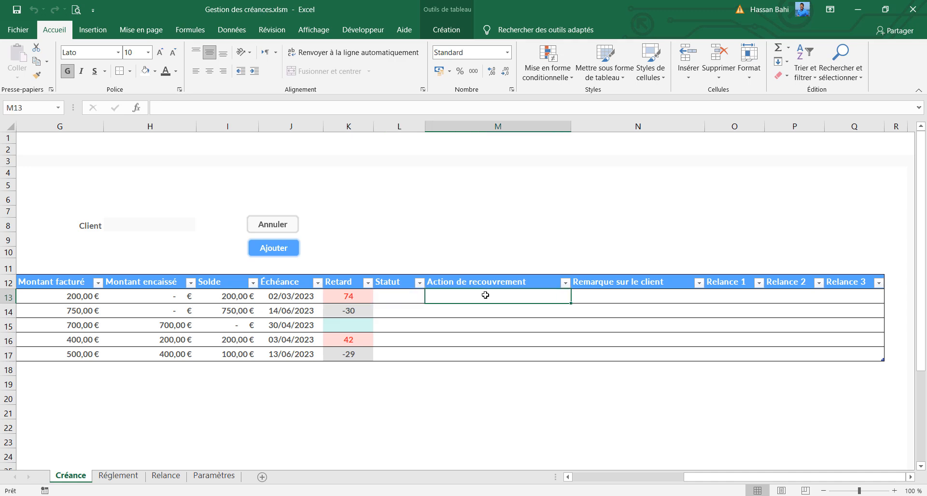
click(662, 294)
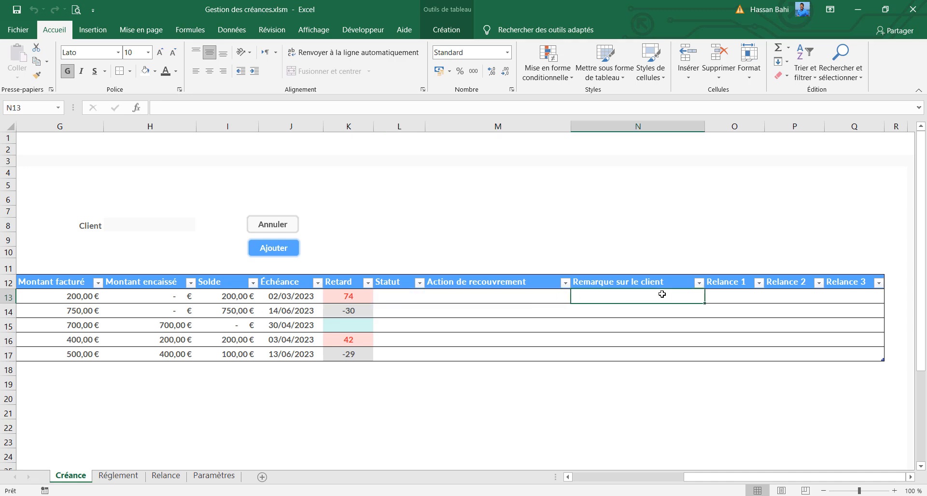
click(644, 129)
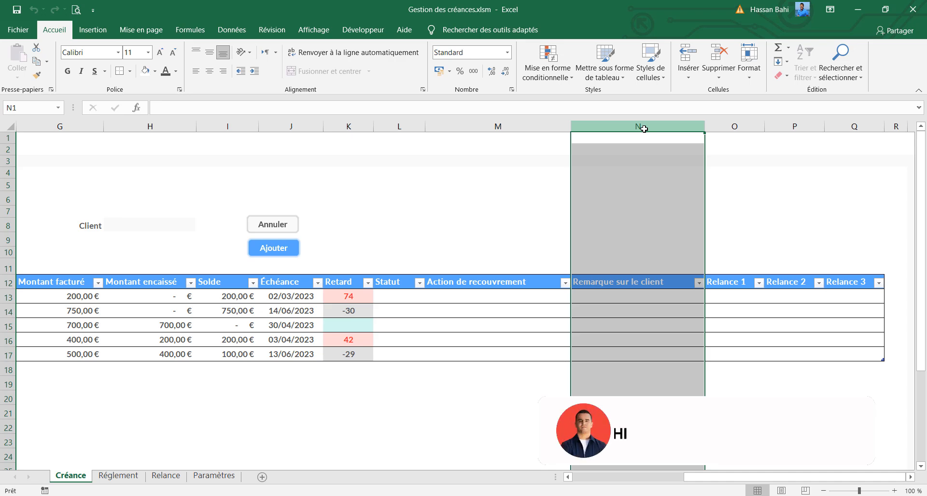
click(644, 295)
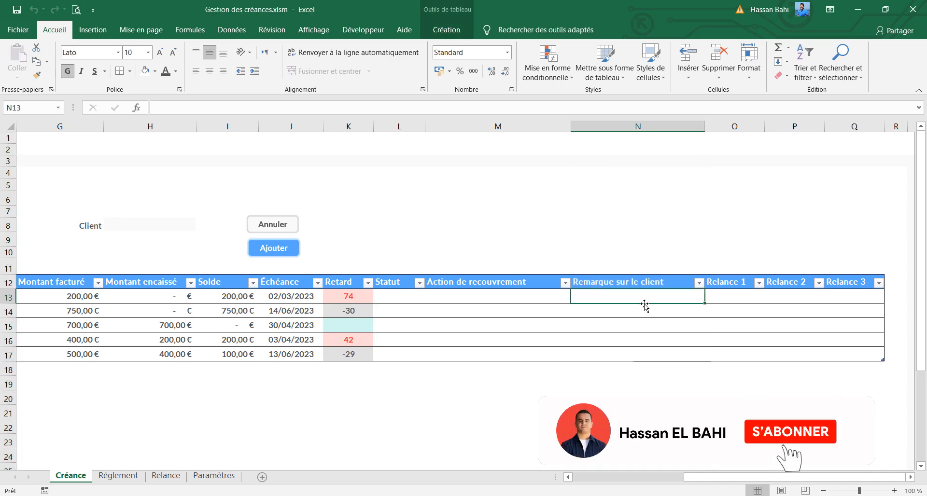
click(620, 317)
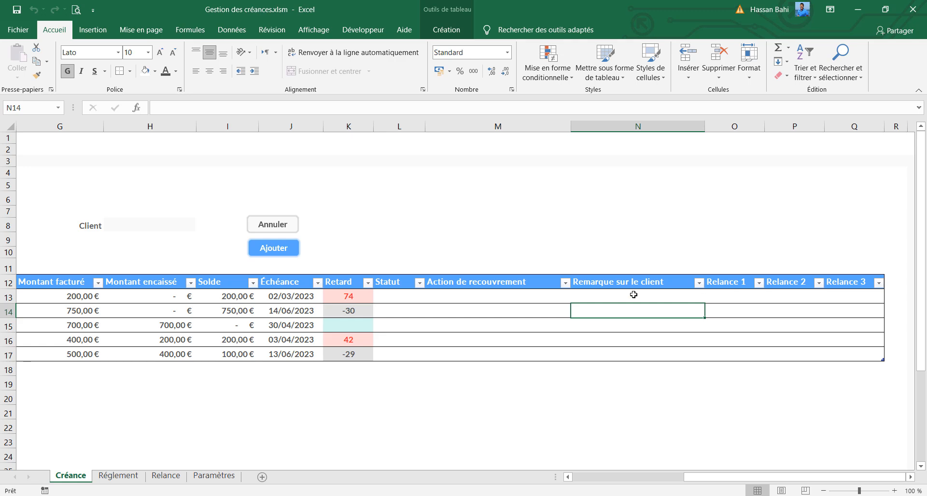
click(631, 327)
click(633, 353)
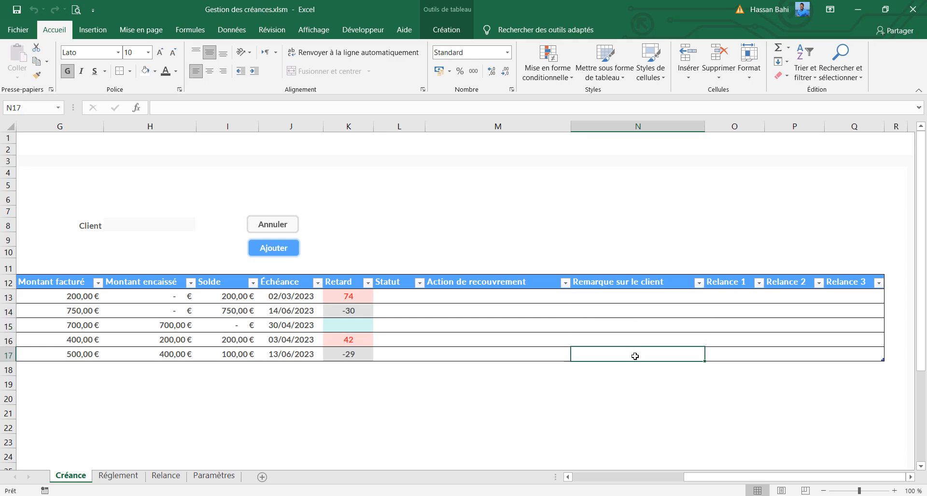
drag(727, 300, 850, 355)
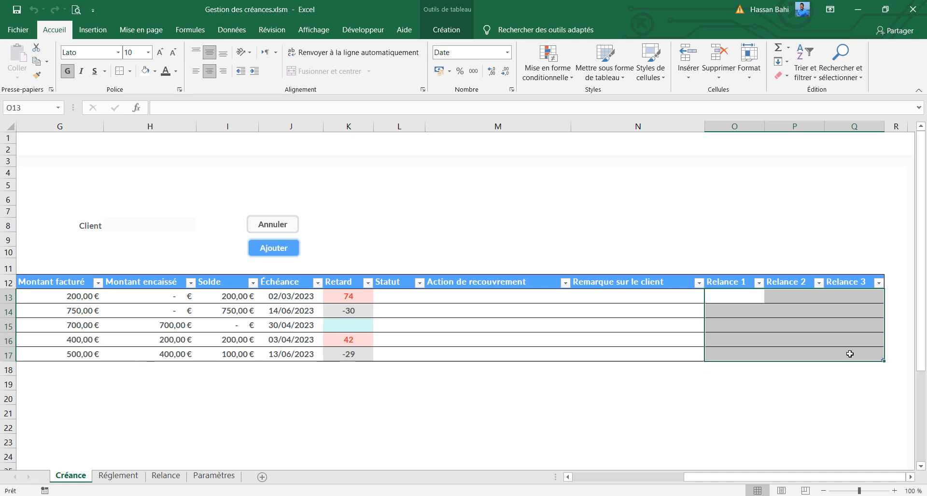
click(723, 296)
click(794, 296)
click(826, 296)
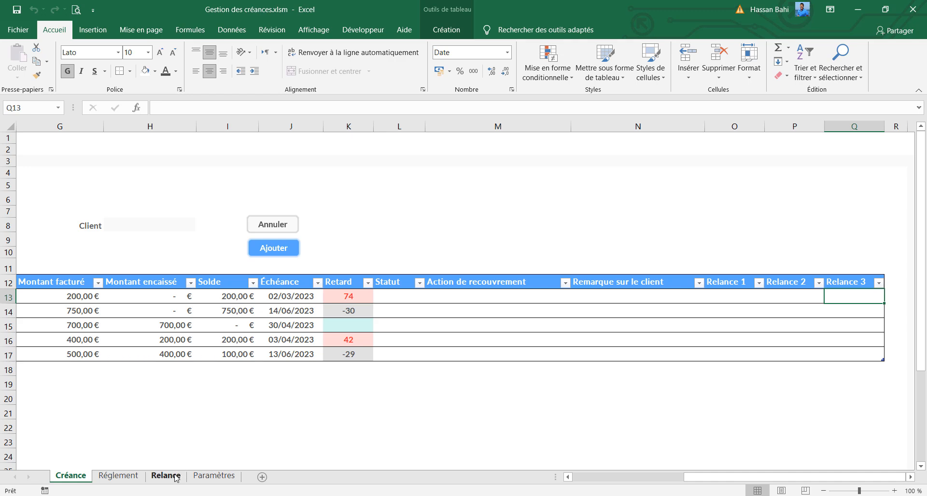
click(402, 295)
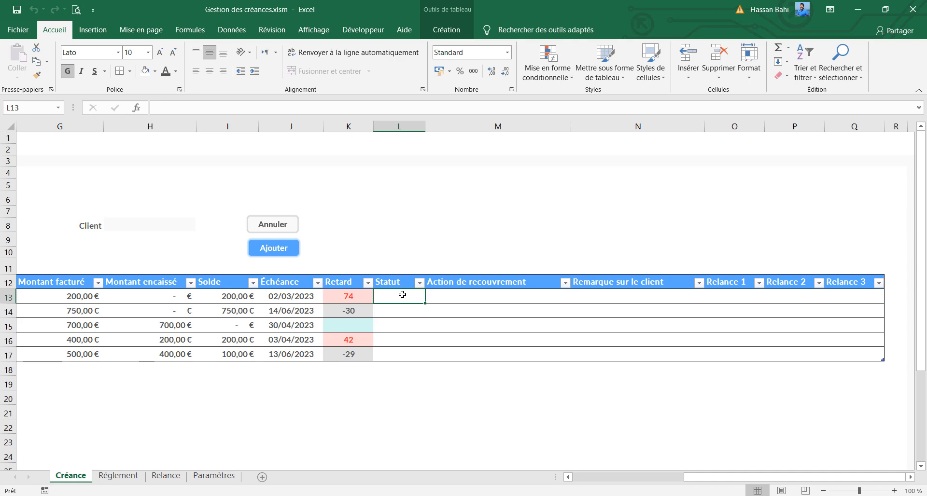
click(252, 110)
text(=)
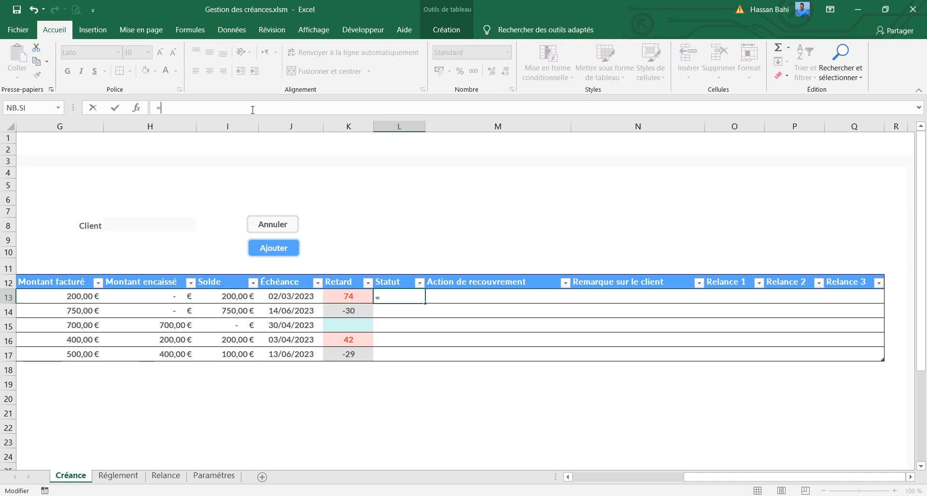
text(si()
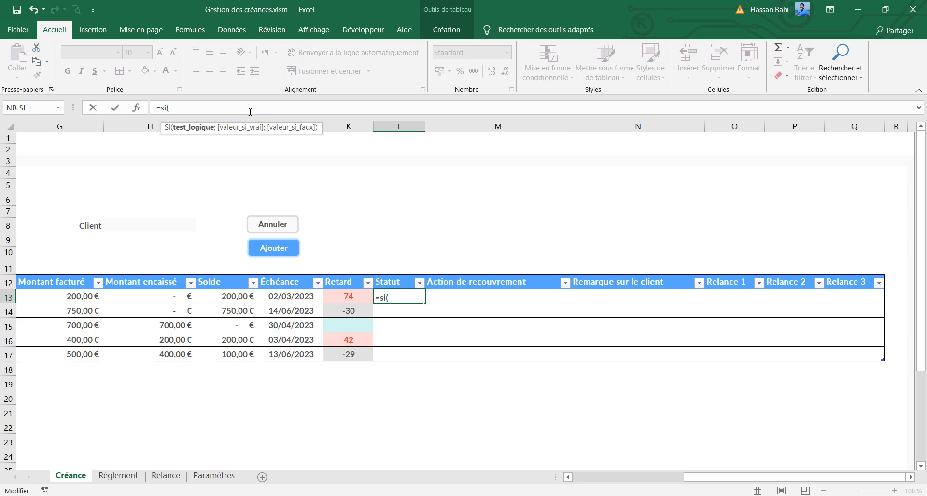
click(343, 297)
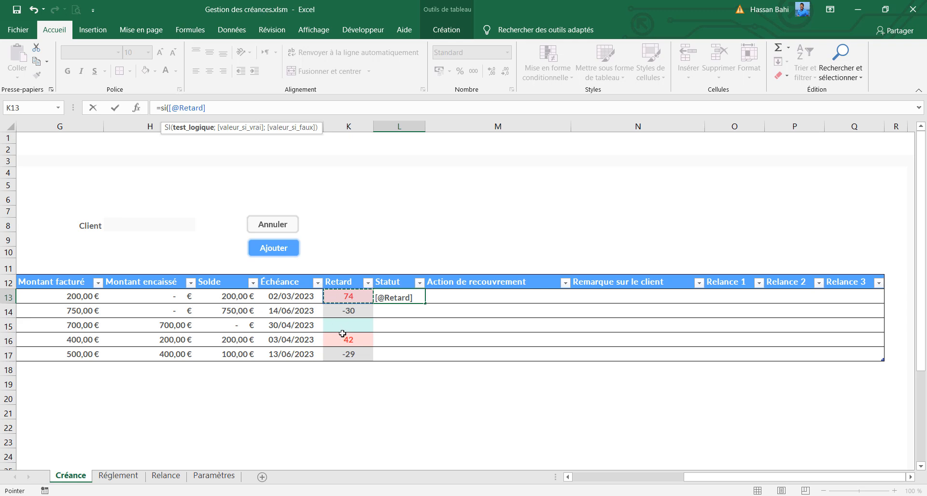
click(207, 107)
text(=)
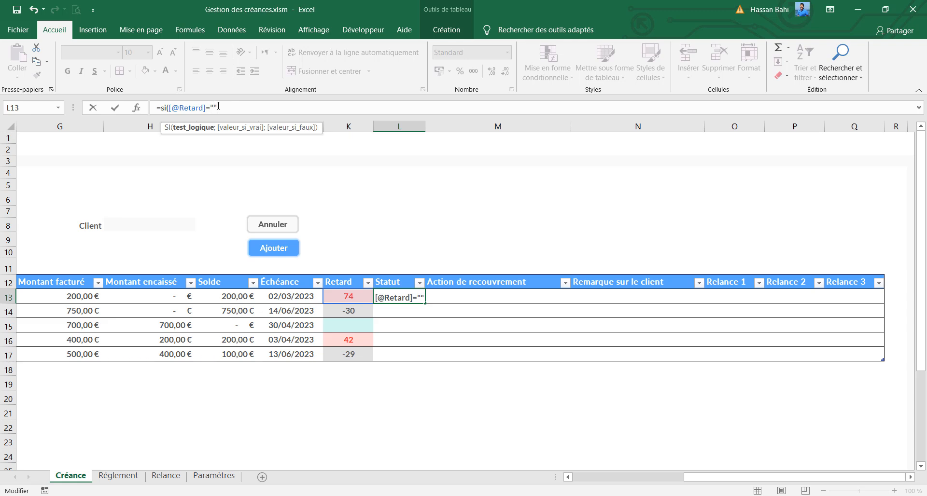
text("";)
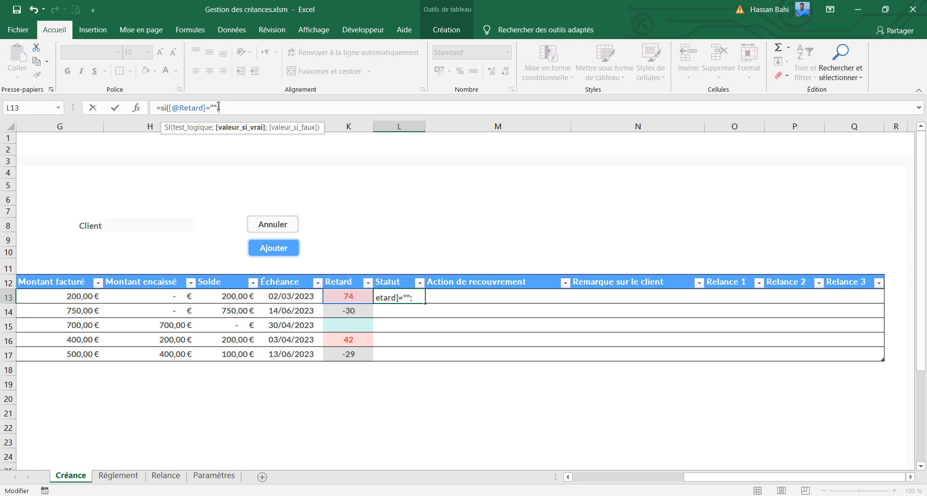
text("Payée";)
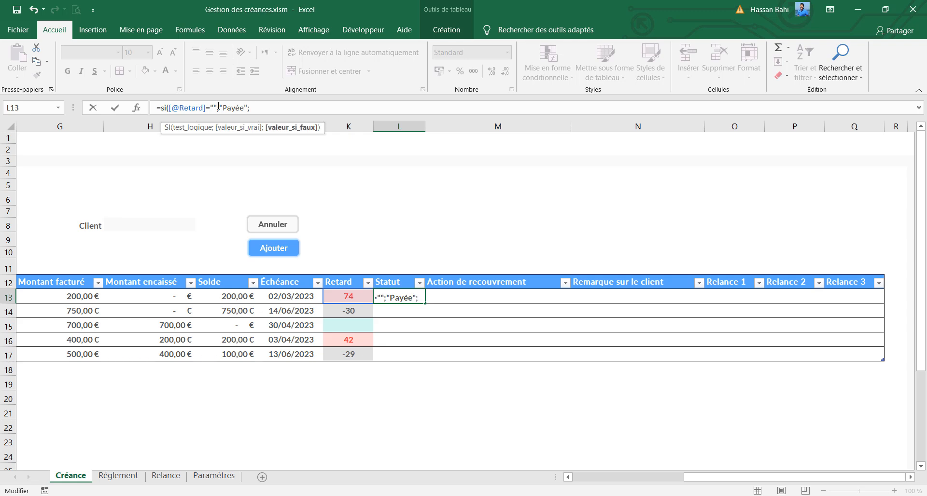
text(si)
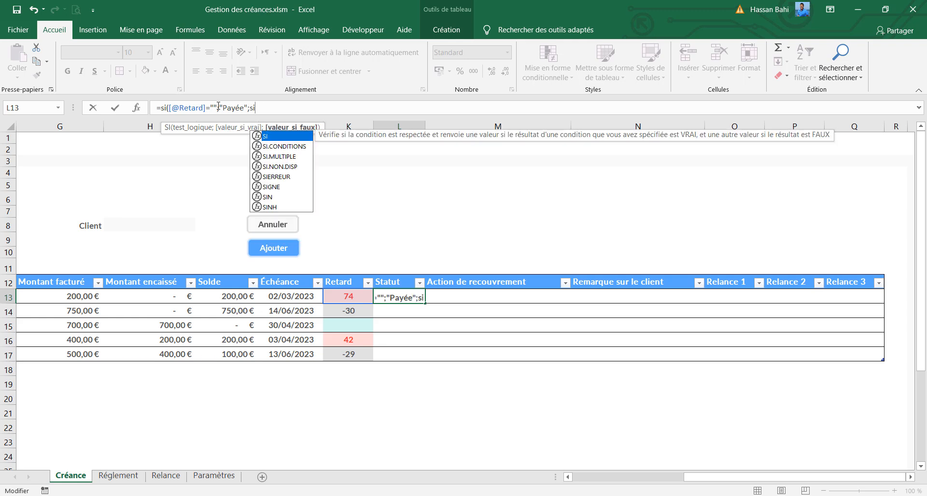
text(()
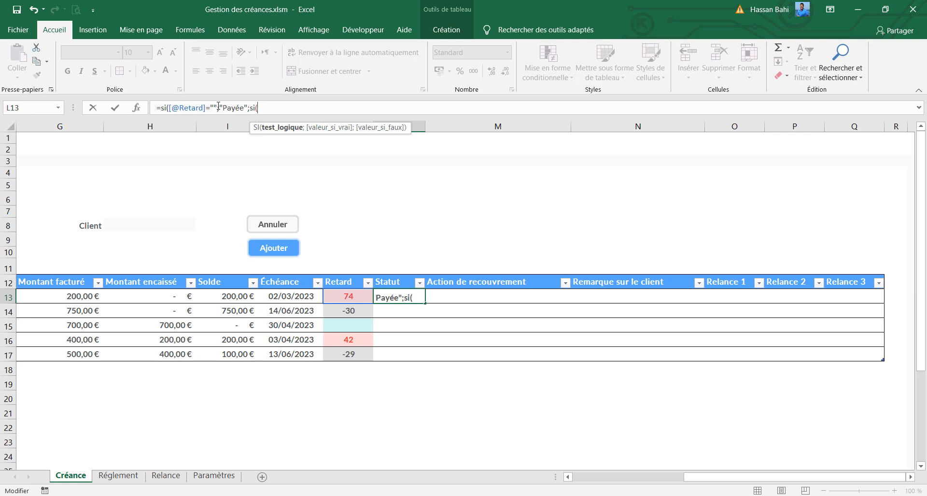
click(347, 296)
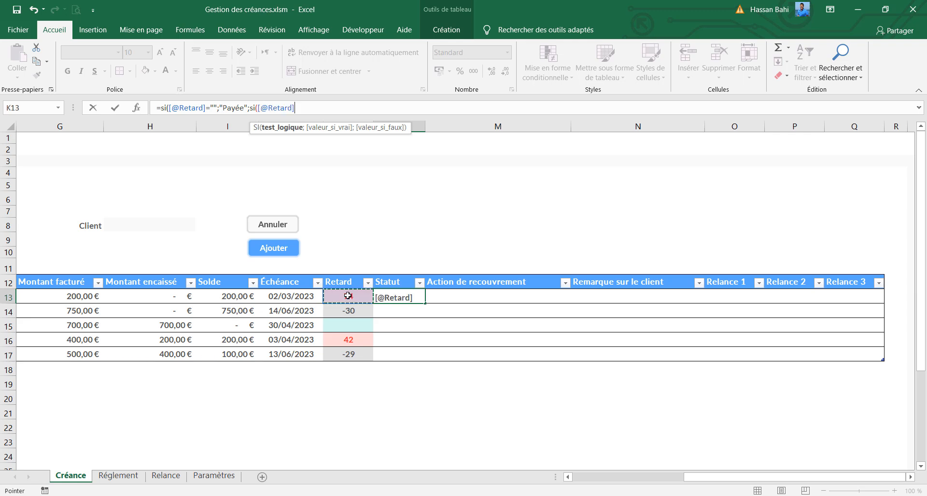
text(<=)
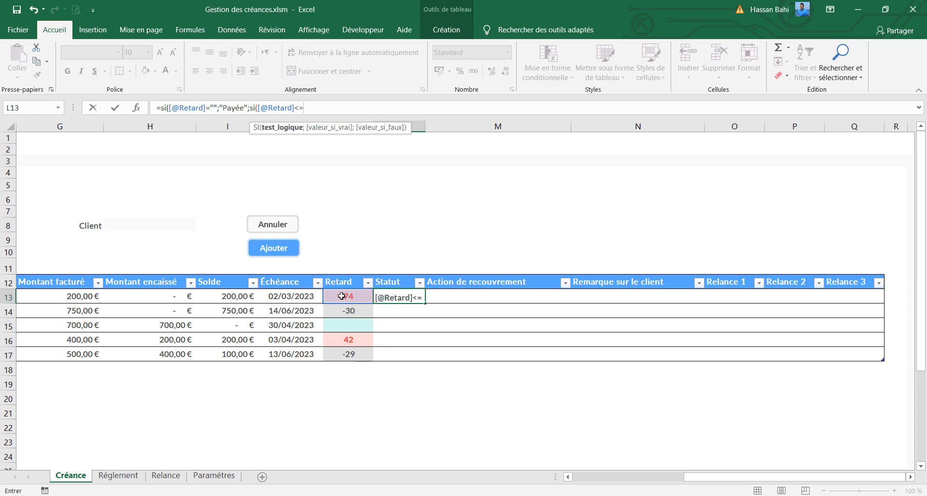
text(0)
key(BackSpace)
text(;)
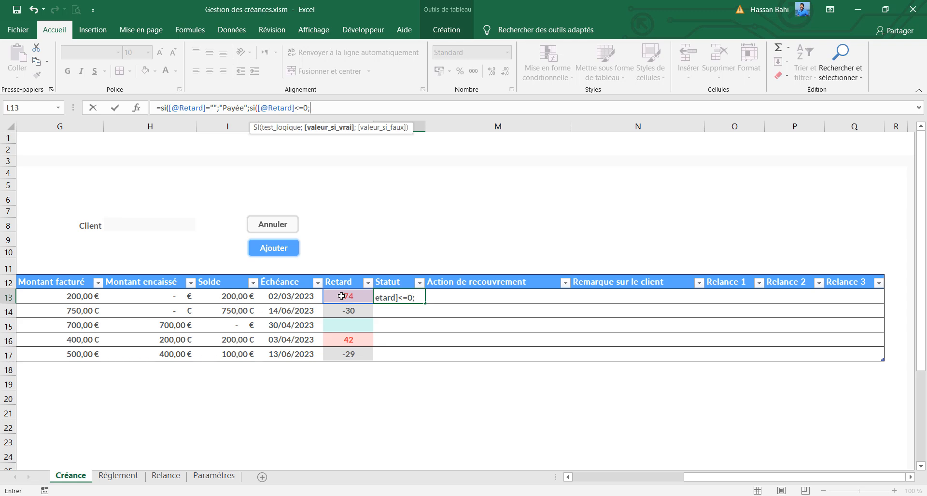
text("Non échue";)
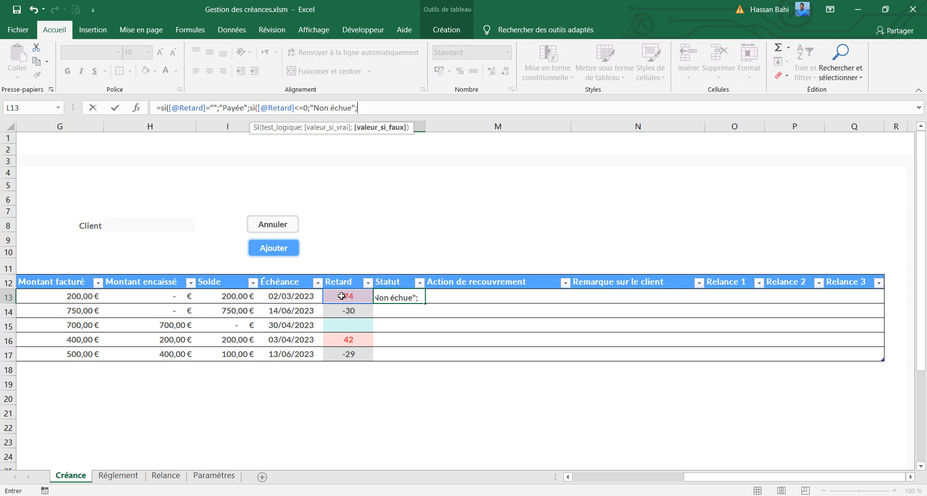
text(si()
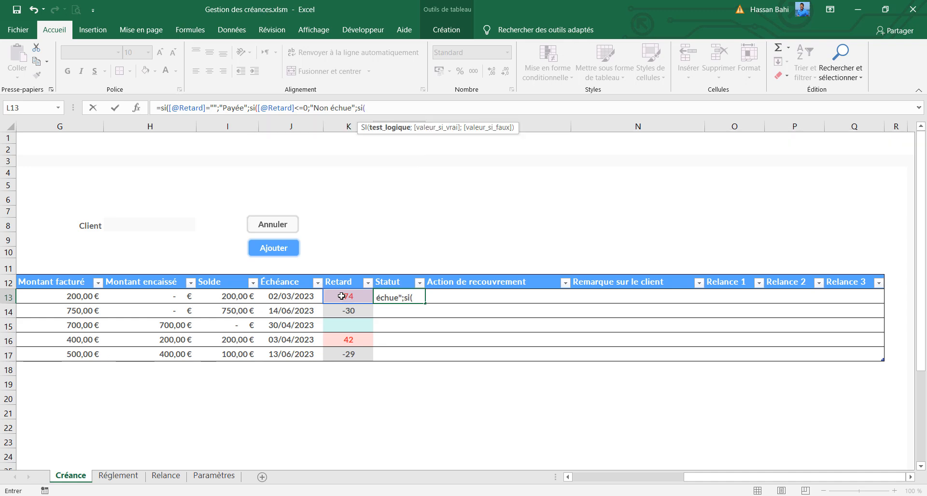
click(342, 296)
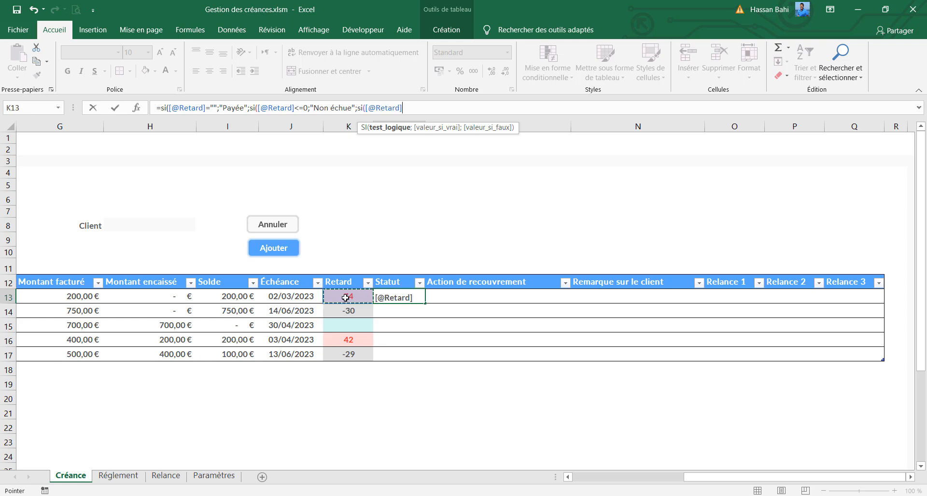
text(<=30)
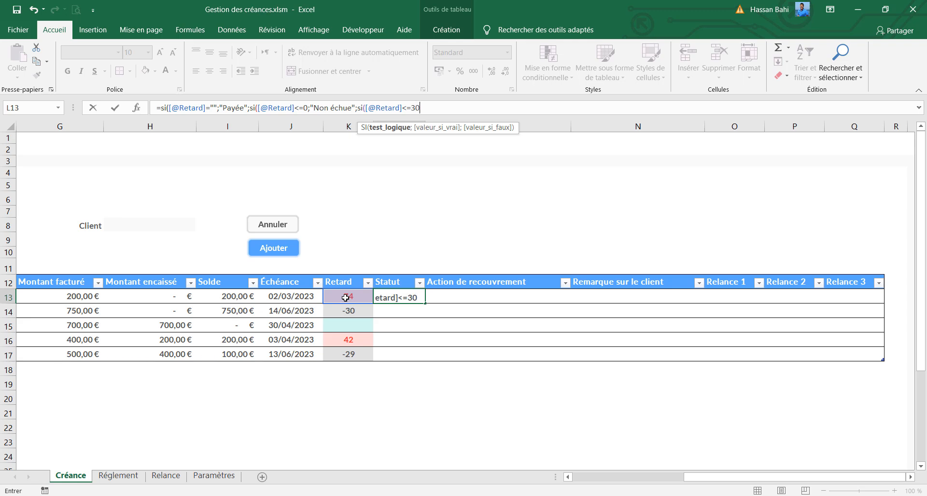
text(;)
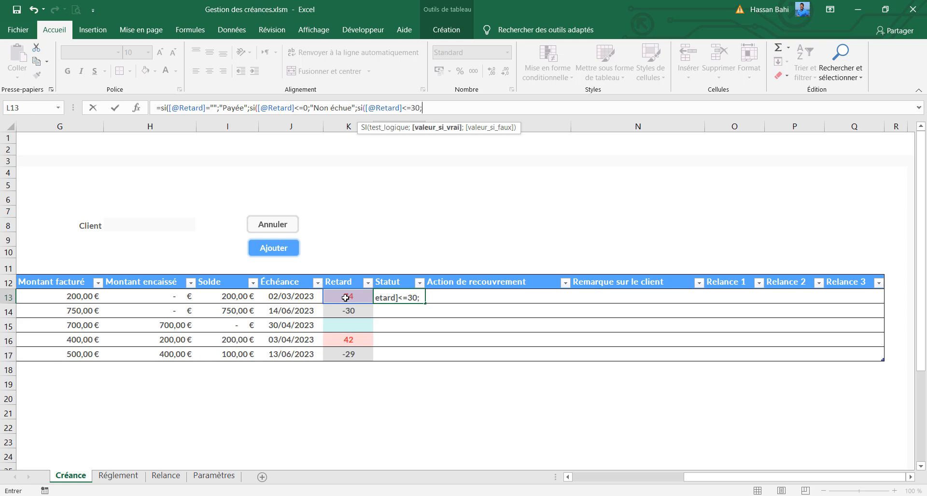
text("Echue [0)
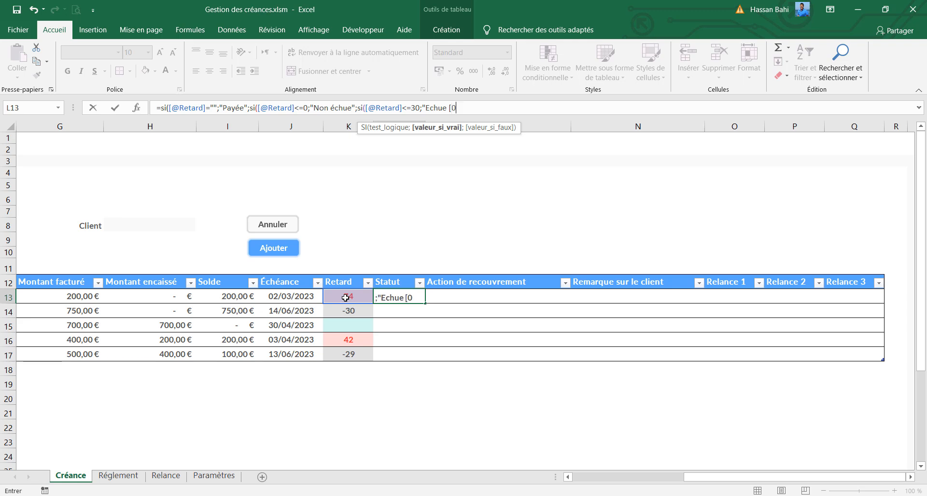
text(,30]";si)
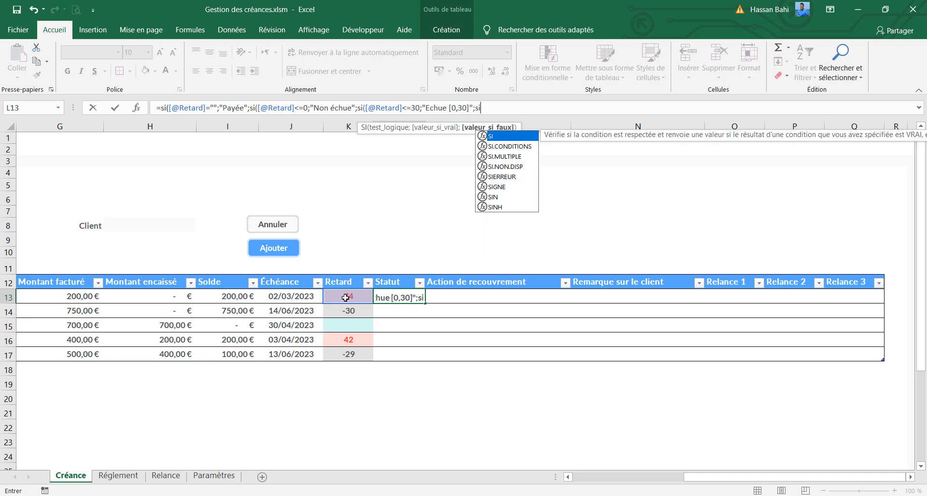
text(()
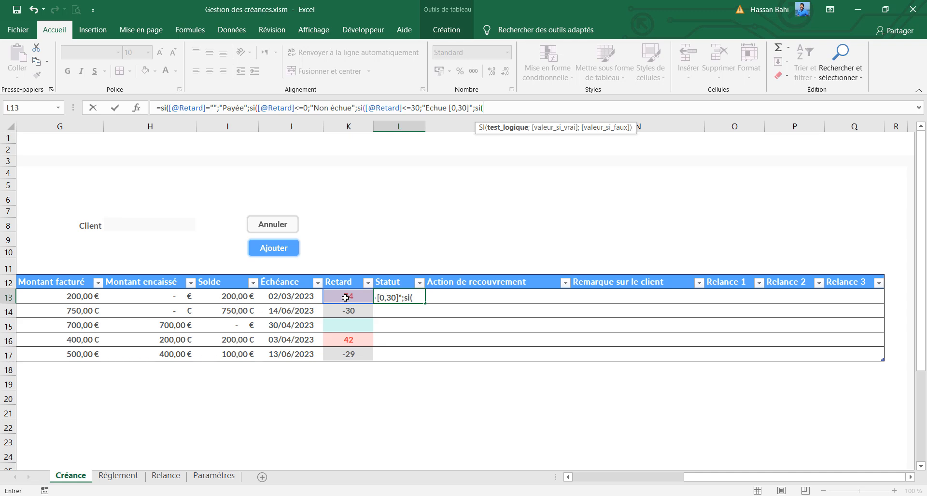
click(346, 297)
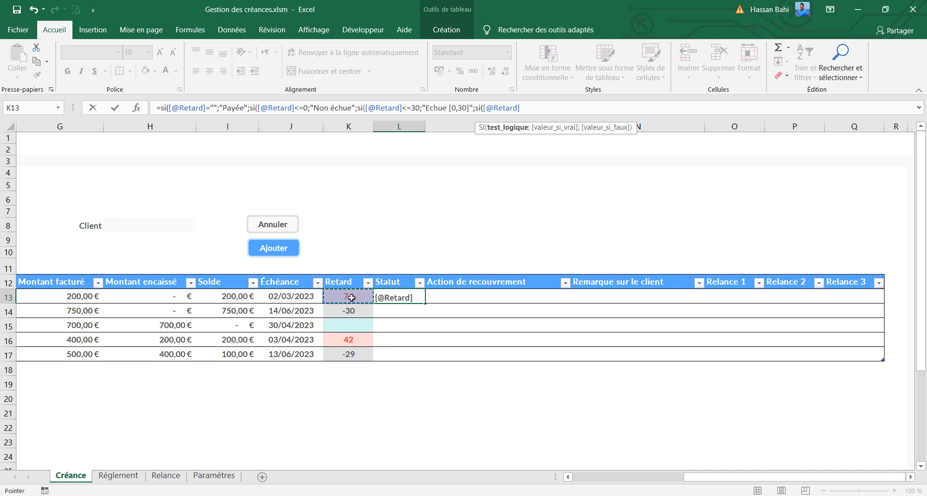
text(<=60;"Echue [30,60]";si()
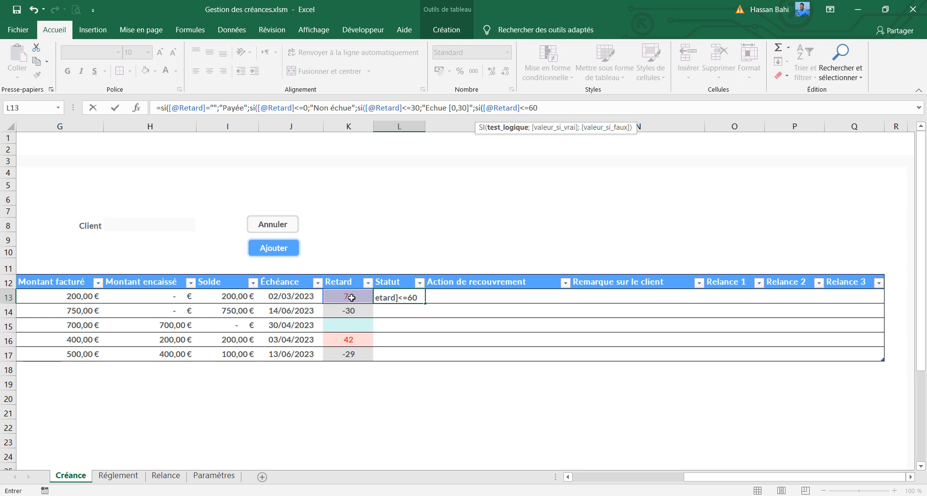
Make the fourth SI of the Statut formula return "Echue [30,60]" when its test is true
text(;")
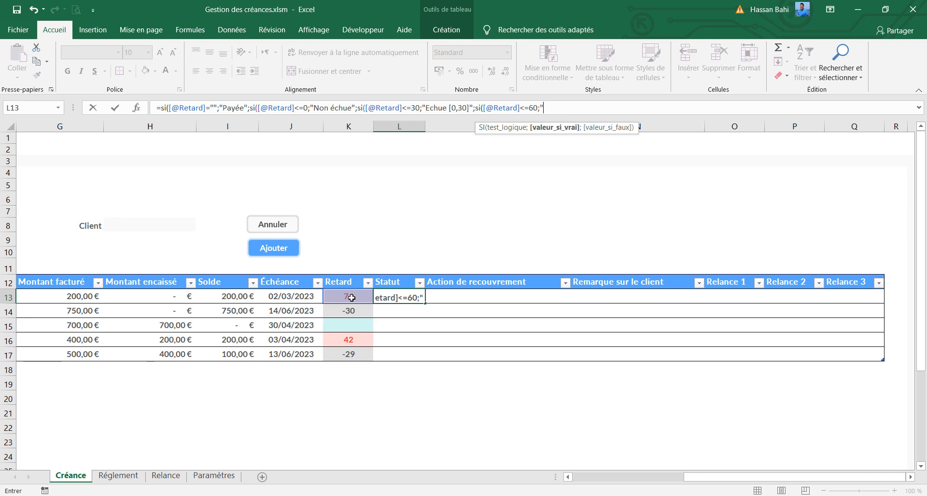
text(Echue [30,60])
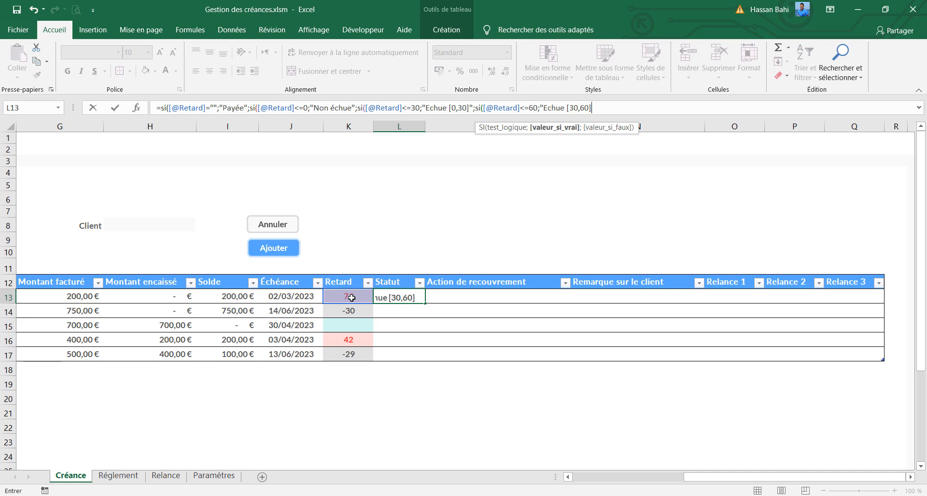
text(";si)
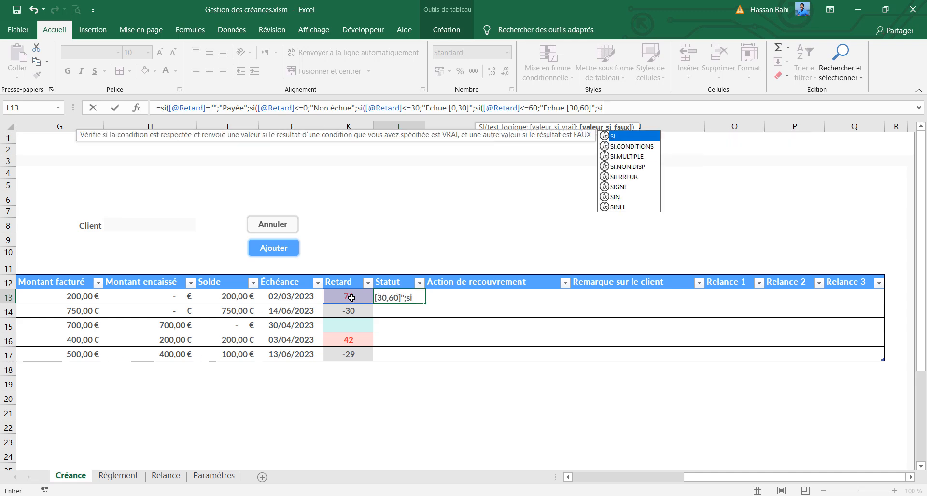
text(()
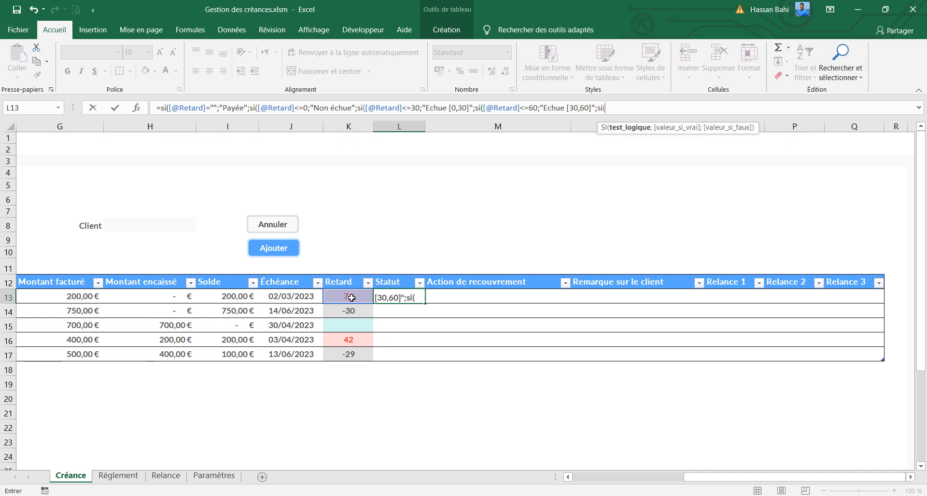
click(351, 297)
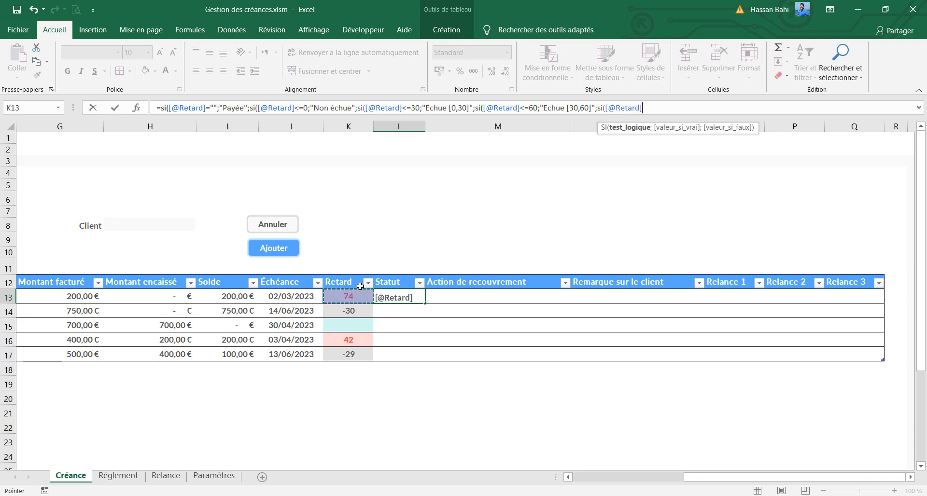
text(<=90)
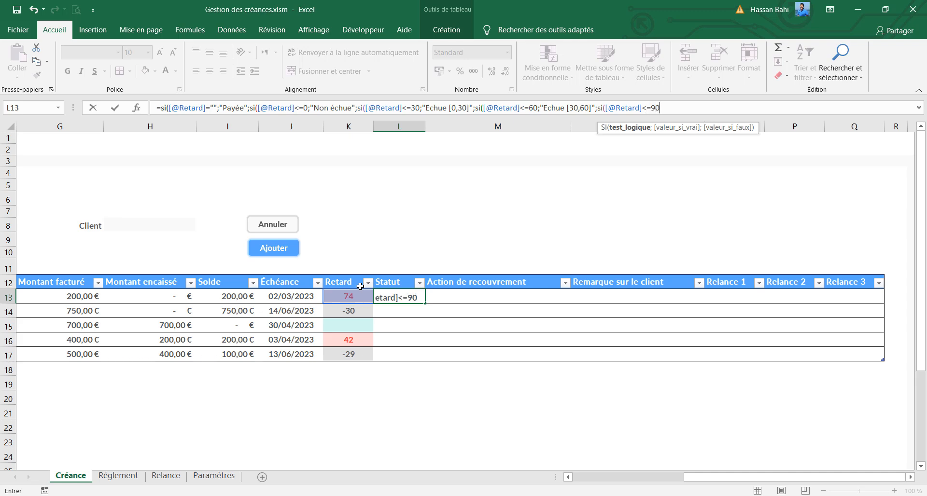
text(;)
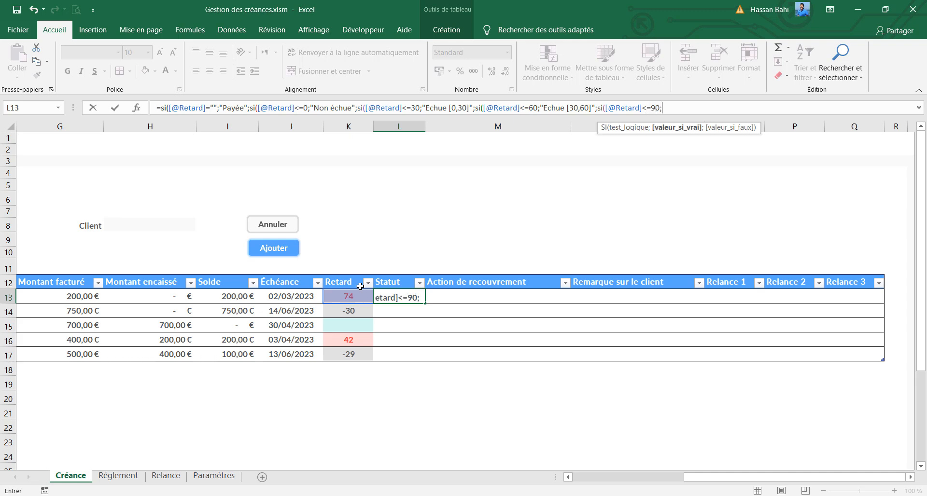
text("Echue [)
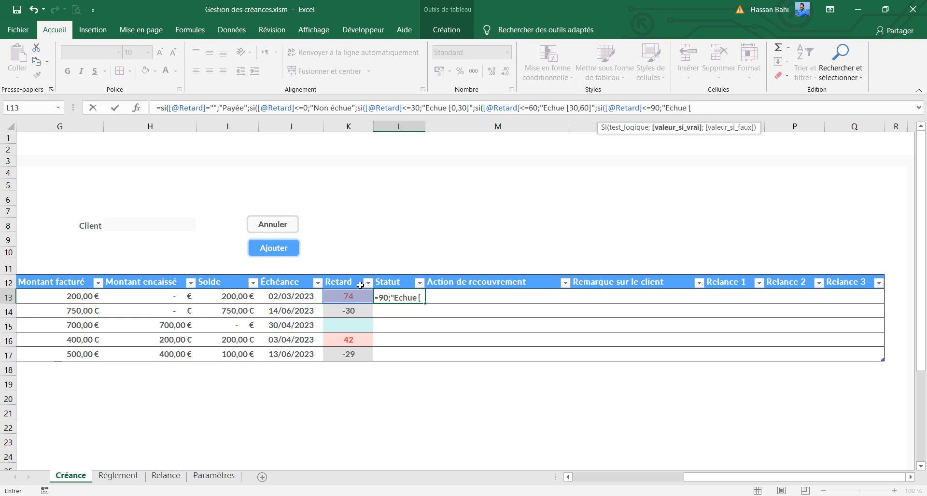
text(61,90])
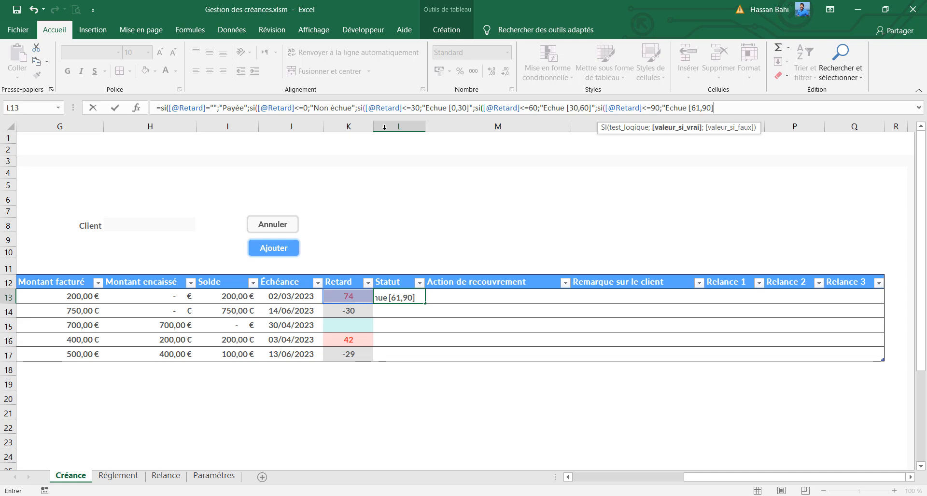
Correct the lower bounds of the first two overdue labels in the formula to "Echue [1,30]" and "Echue [31,60]"
click(455, 106)
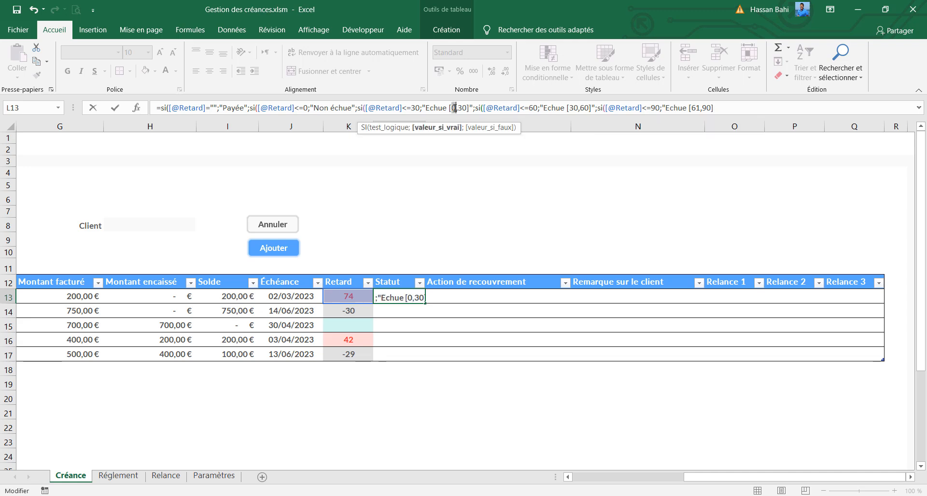
key(BackSpace)
text(1)
click(578, 107)
key(BackSpace)
text(1)
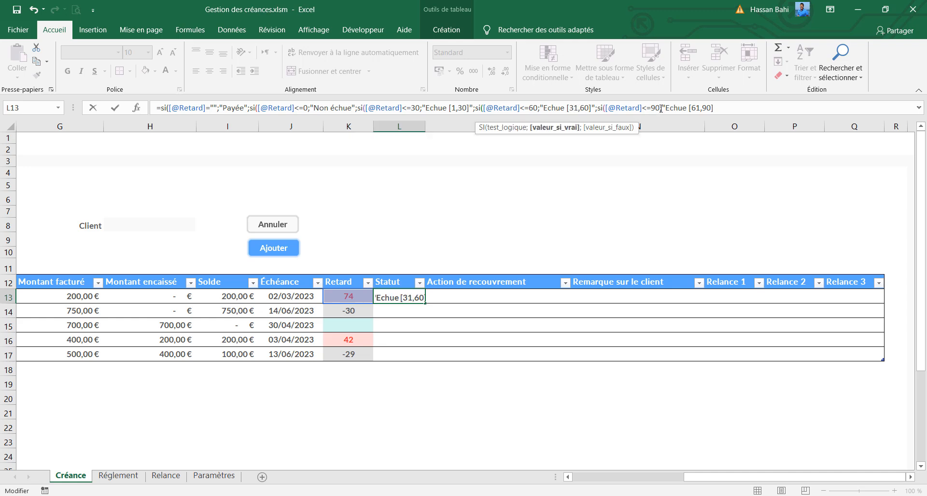
Finish the Statut formula with "Echue >90" as the fifth SI's false value, closing all nested functions, and confirm it
click(713, 107)
text(]")
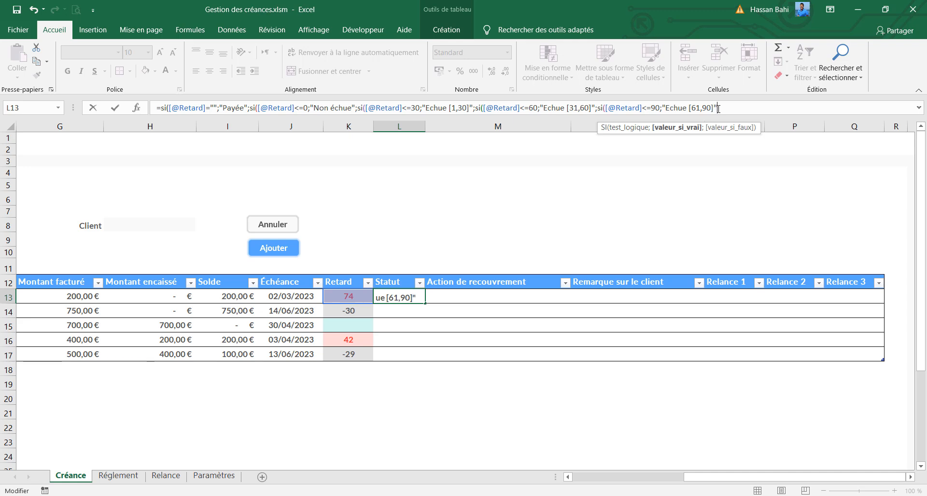
text(;)
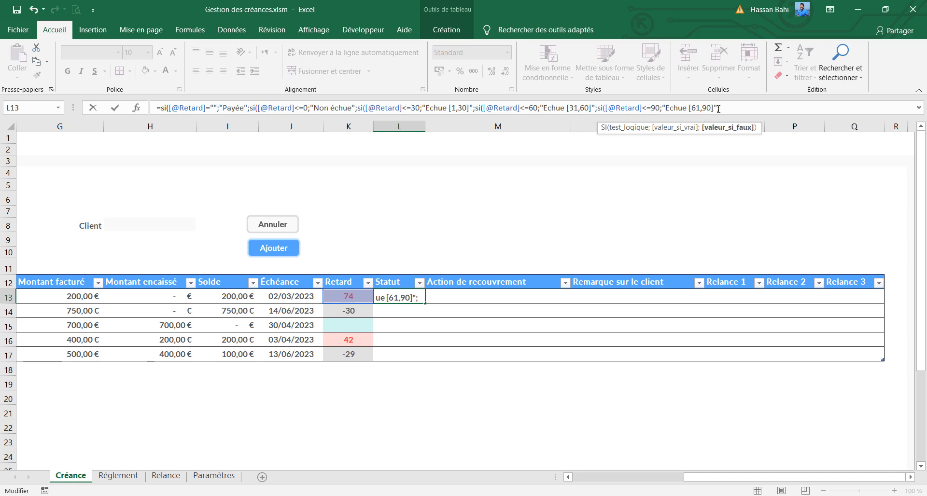
text(";"Echue)
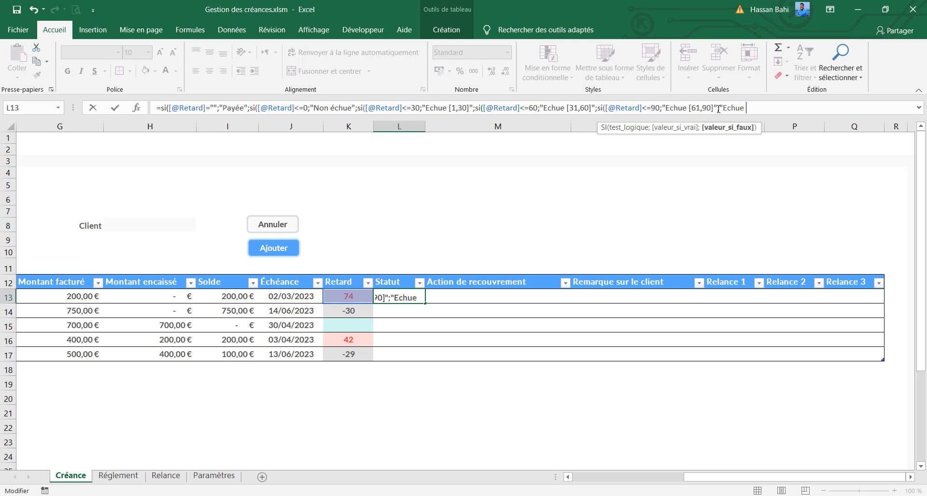
text( >90"))
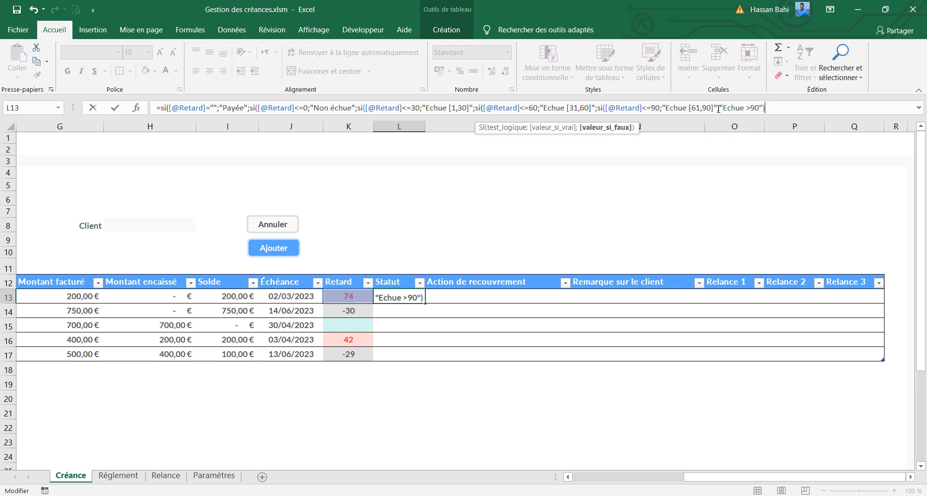
text())
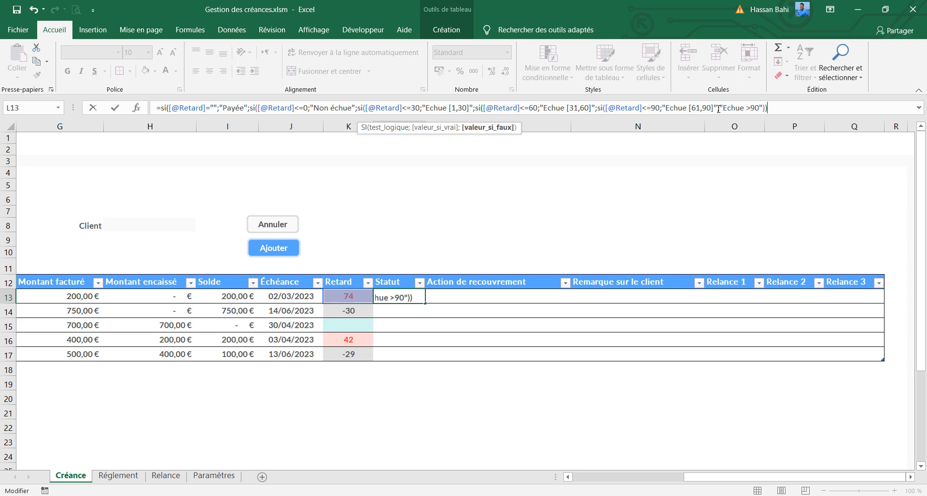
text()))
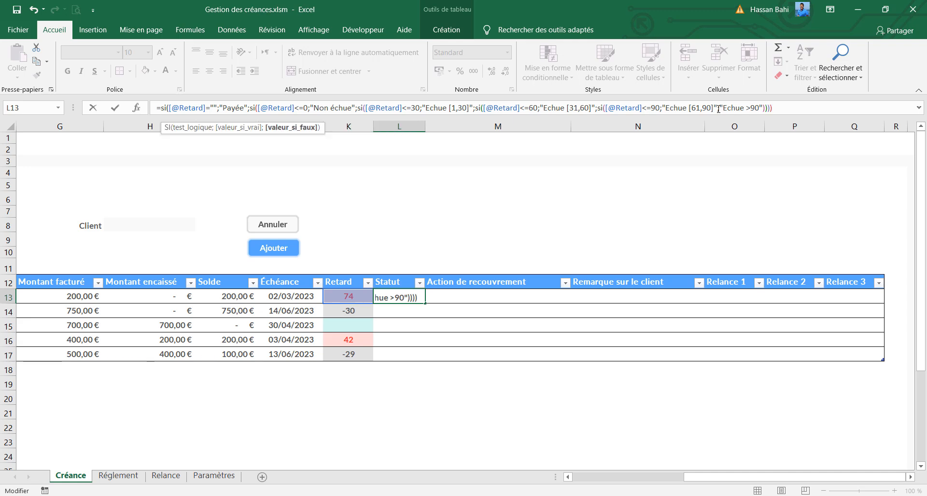
text())
key(Return)
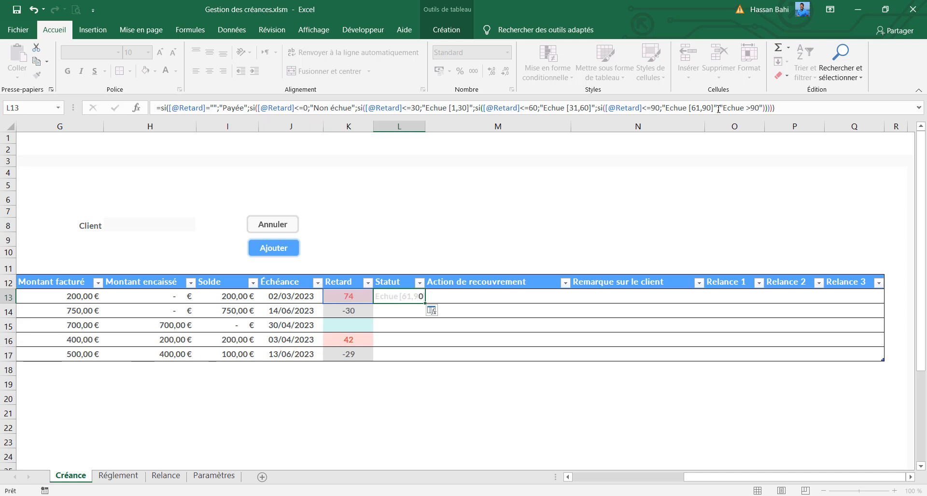
Fill the L13 formula down the whole Statut column and widen column L to fit the labels
click(391, 297)
double_click(425, 303)
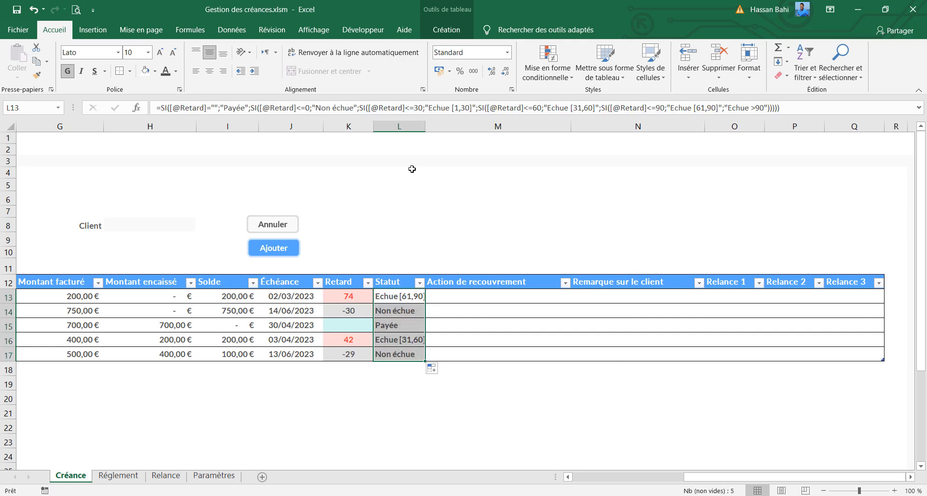
drag(425, 127, 443, 126)
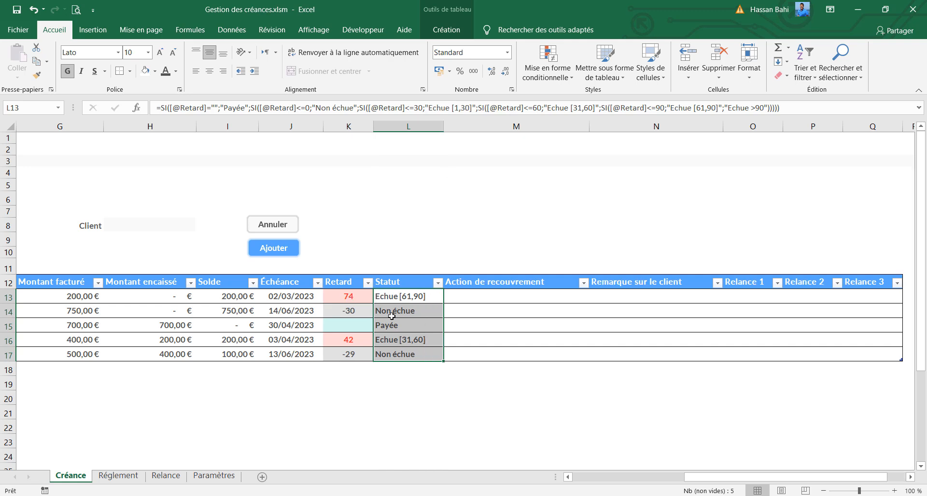
Check the Statut results in rows 13 to 17 against the corresponding Retard values
click(397, 300)
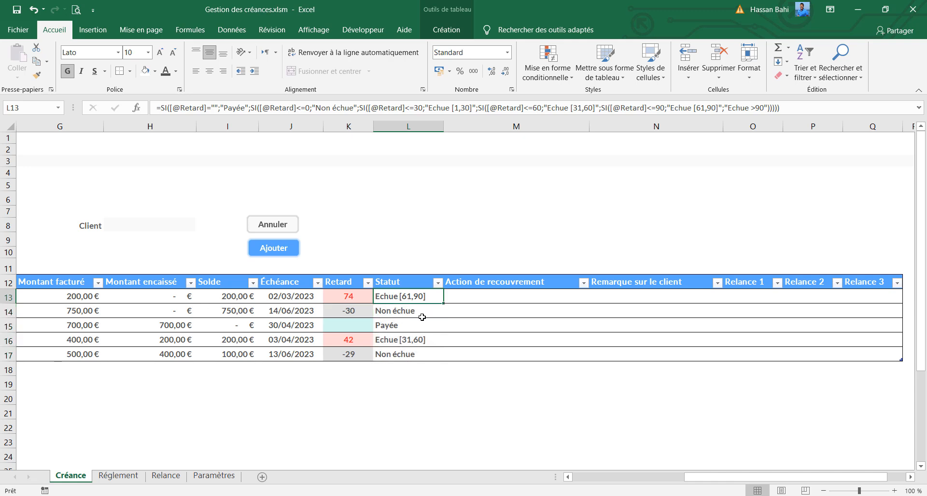
click(343, 298)
click(357, 314)
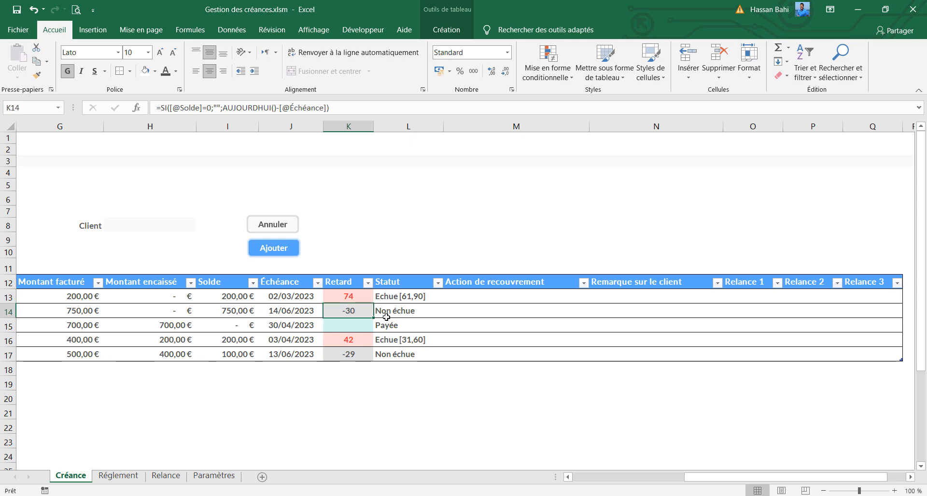
click(387, 317)
click(390, 327)
click(399, 342)
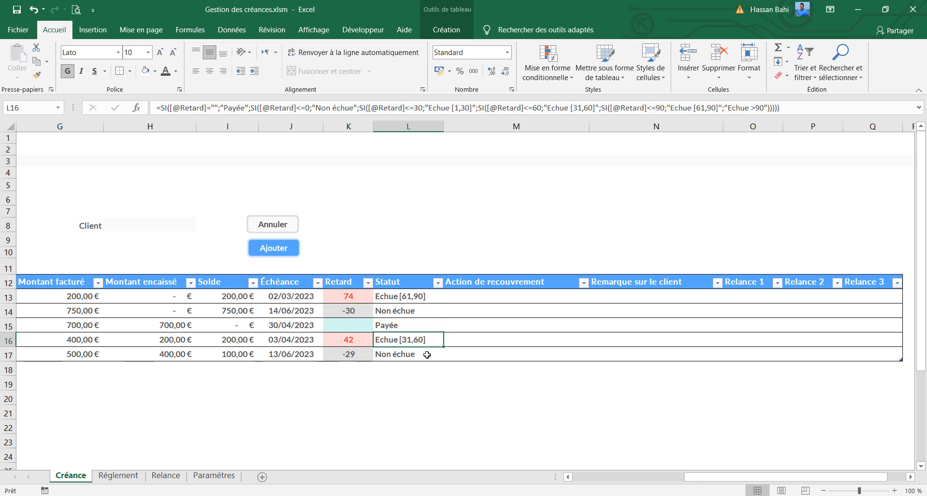
click(428, 355)
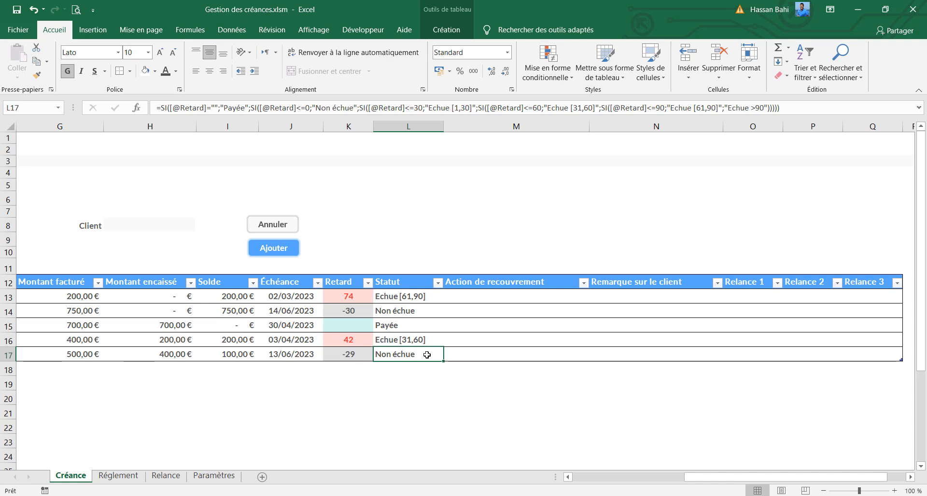
Fill the new receivable form with invoice number F-006, issue date 01/04/2023 and the same client as invoice F-004
click(607, 481)
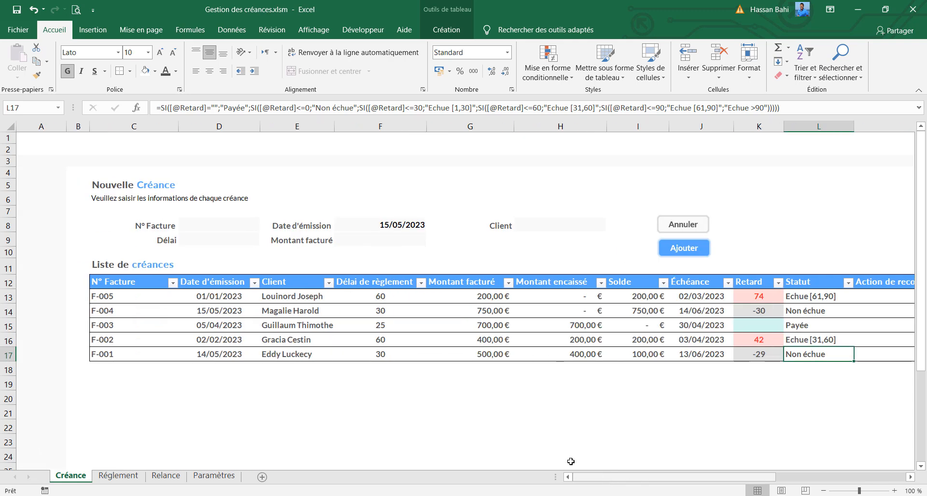
click(244, 230)
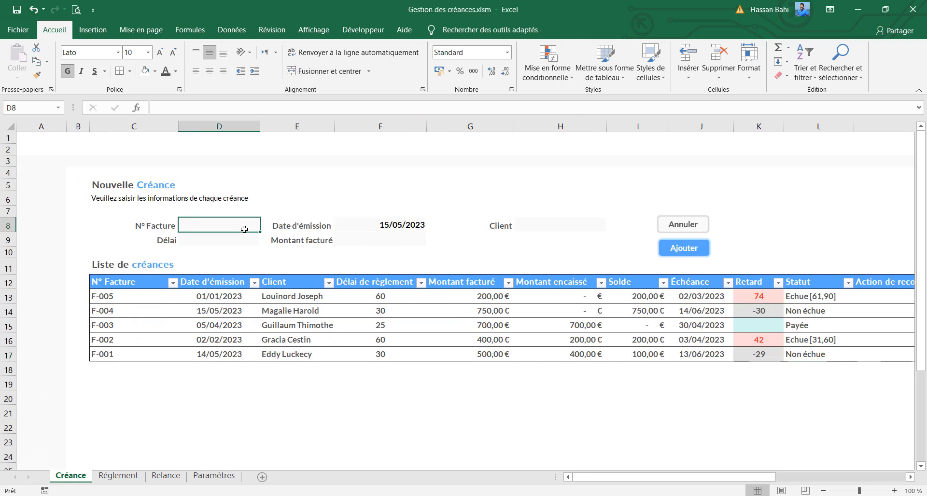
text(F)
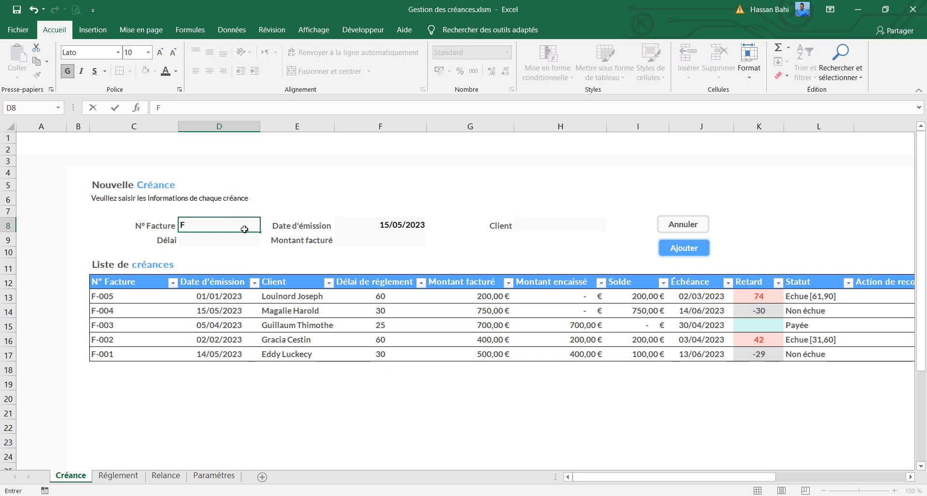
text(-006)
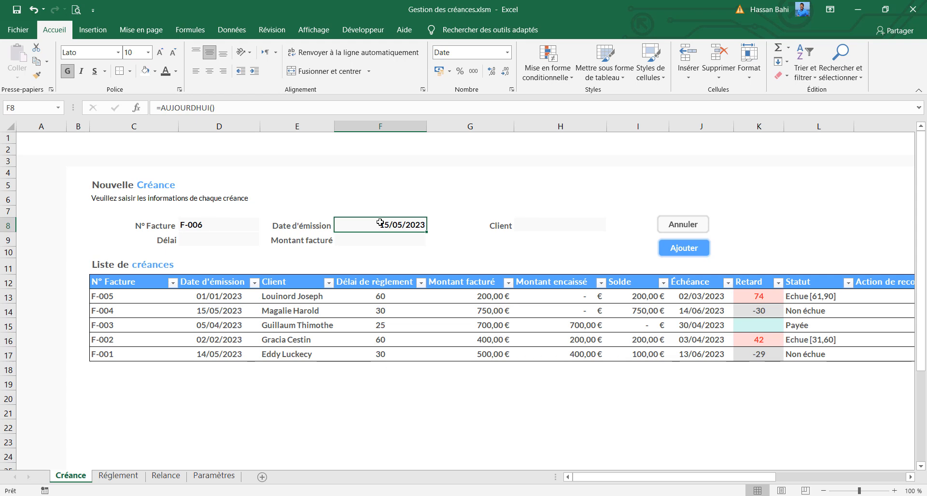
text(01/)
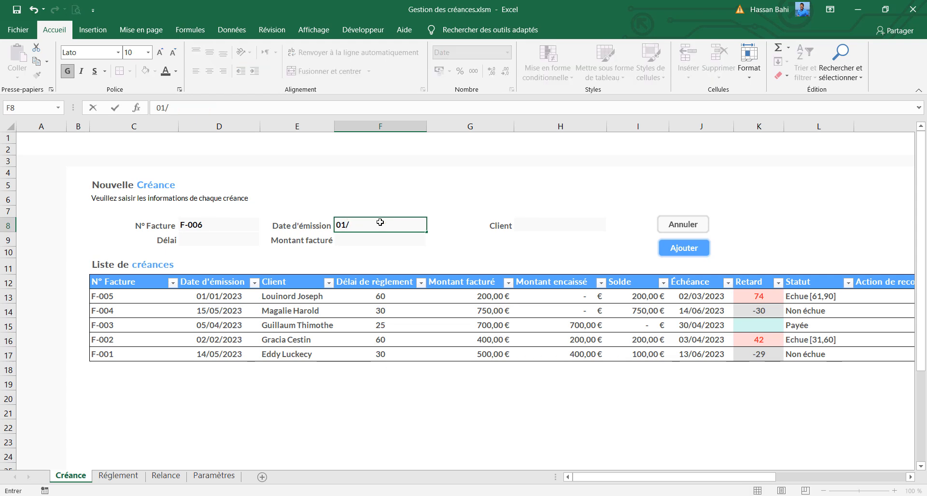
text(04/2023)
click(553, 226)
click(611, 226)
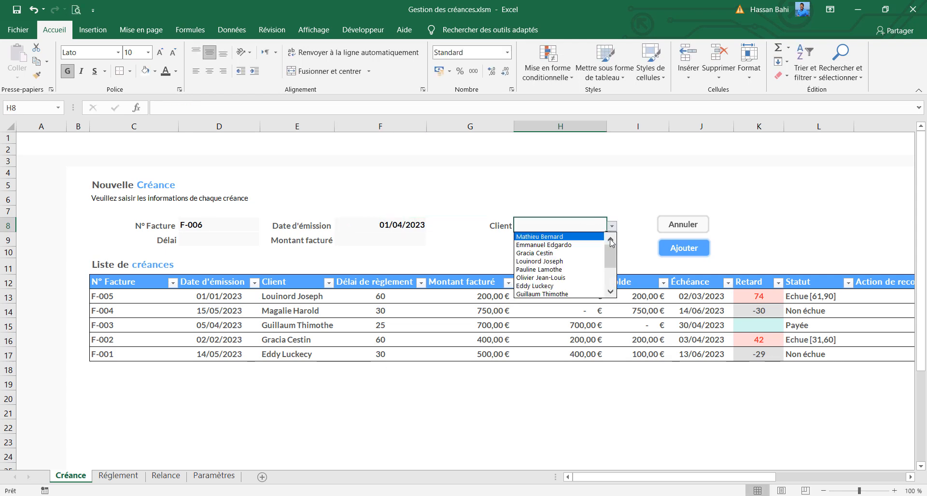
drag(611, 253, 611, 278)
click(571, 287)
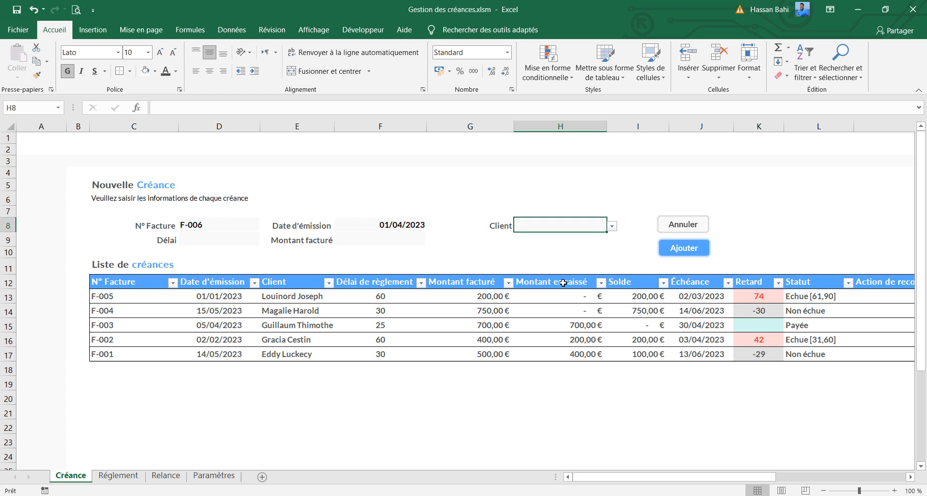
Set the new receivable's Délai to 30 and Montant facturé to 900, and add it to the list
click(200, 239)
text(30)
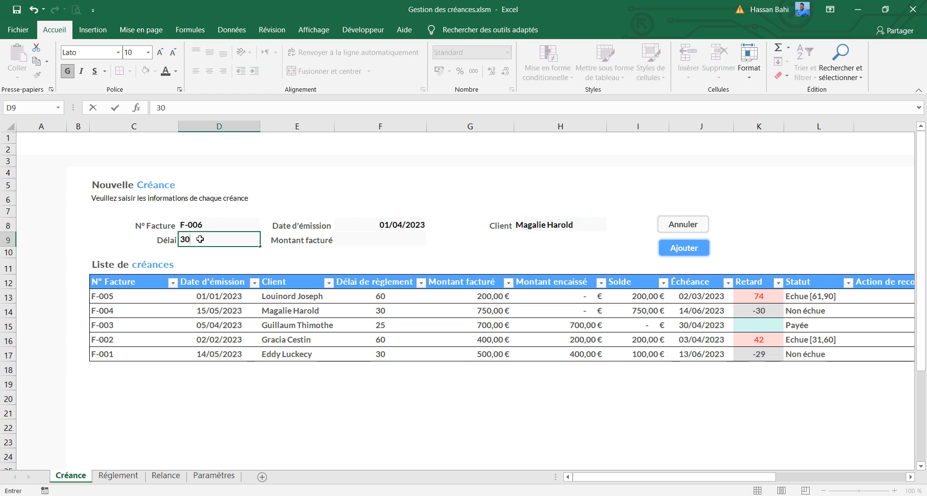
click(412, 240)
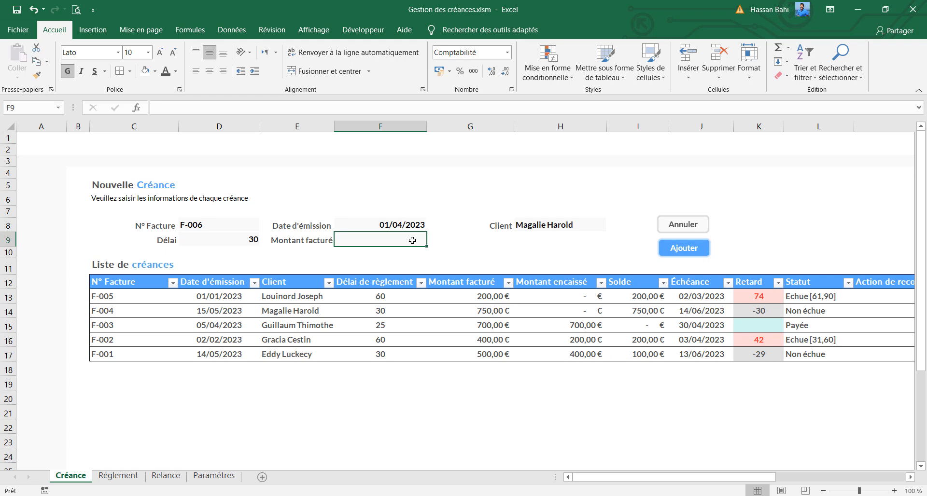
text(900)
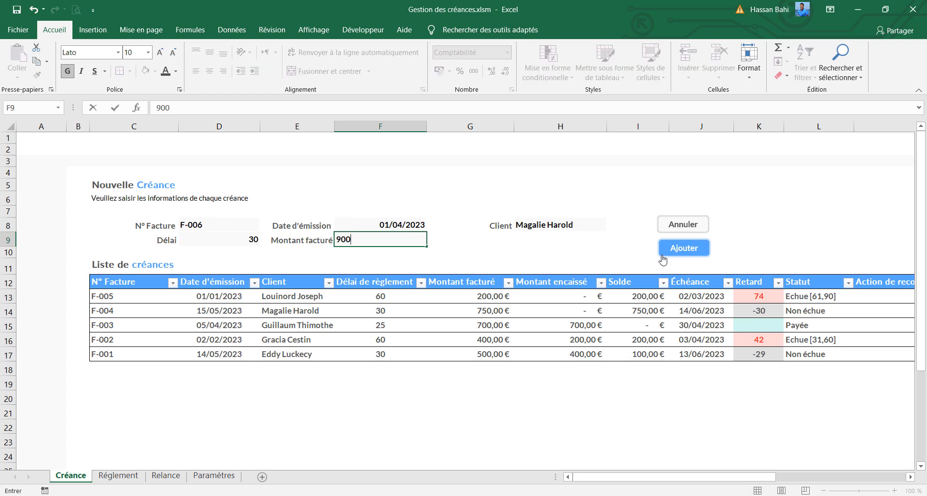
click(666, 251)
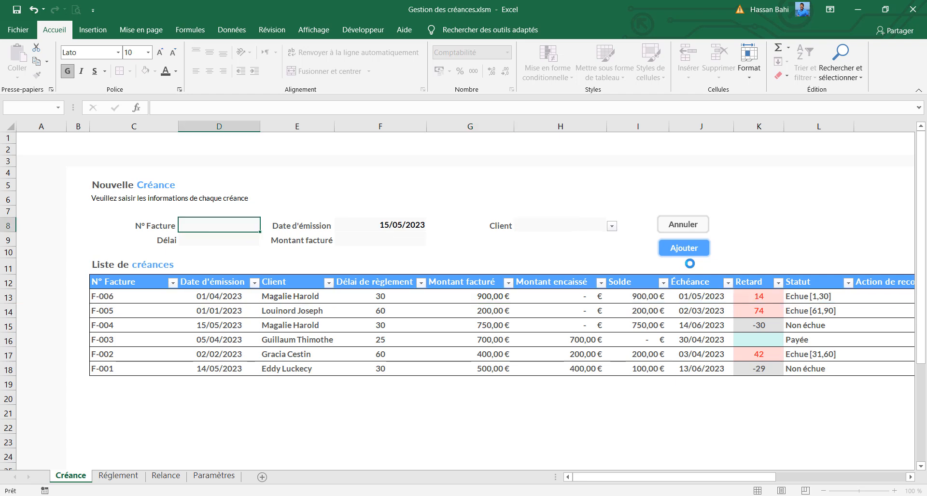
Check the Statut results of invoices F-006, F-003 and F-005 against their Retard values
click(823, 301)
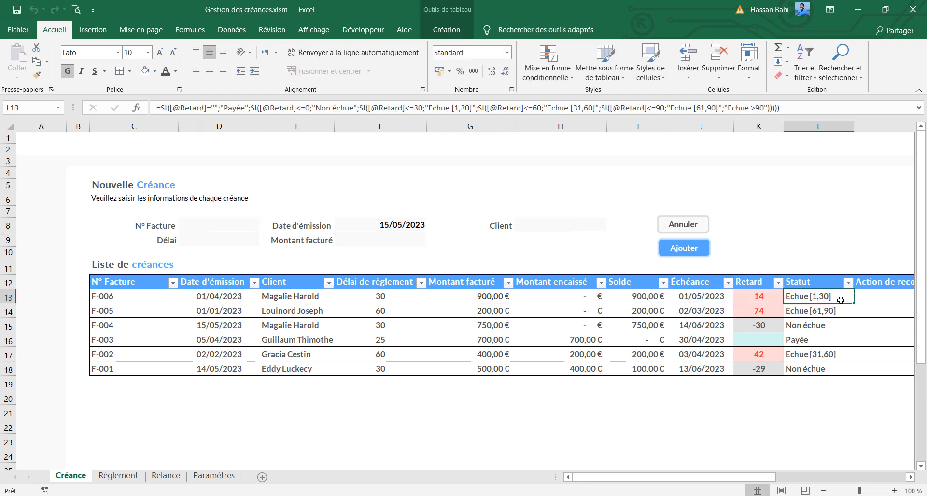
click(817, 340)
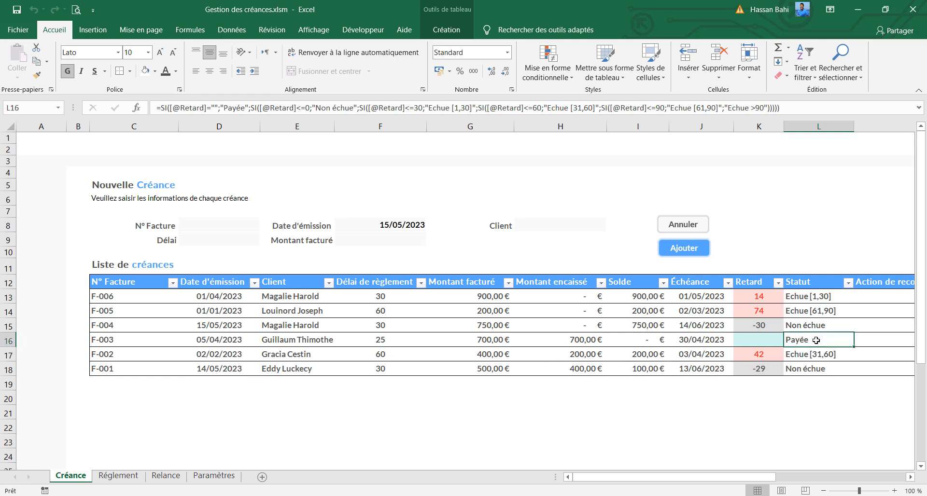
click(801, 298)
click(801, 309)
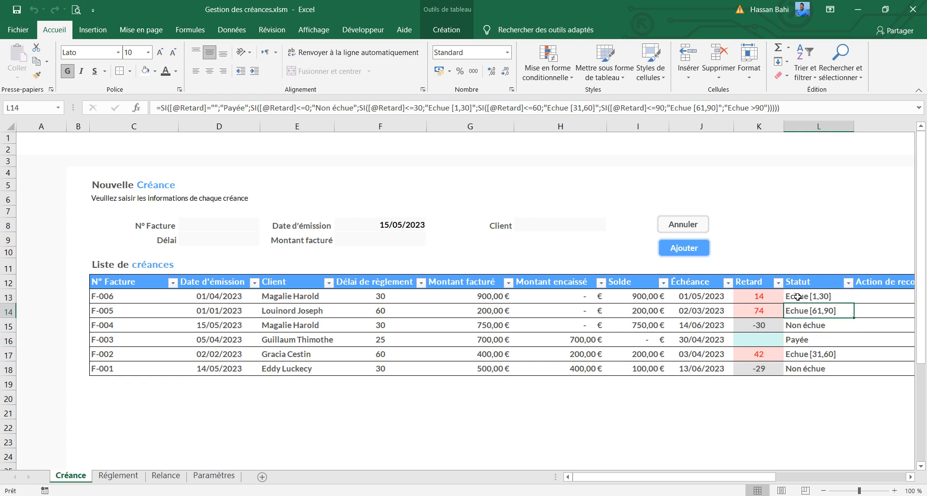
Copy the accented É from the Échéance header and use it in the "Échue >90" and "Échue [61,90]" labels of L13's formula
click(699, 284)
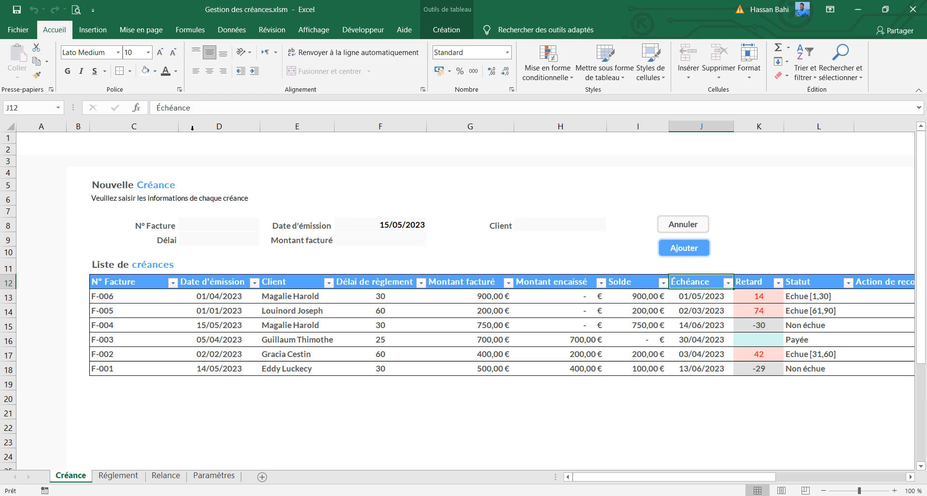
click(156, 107)
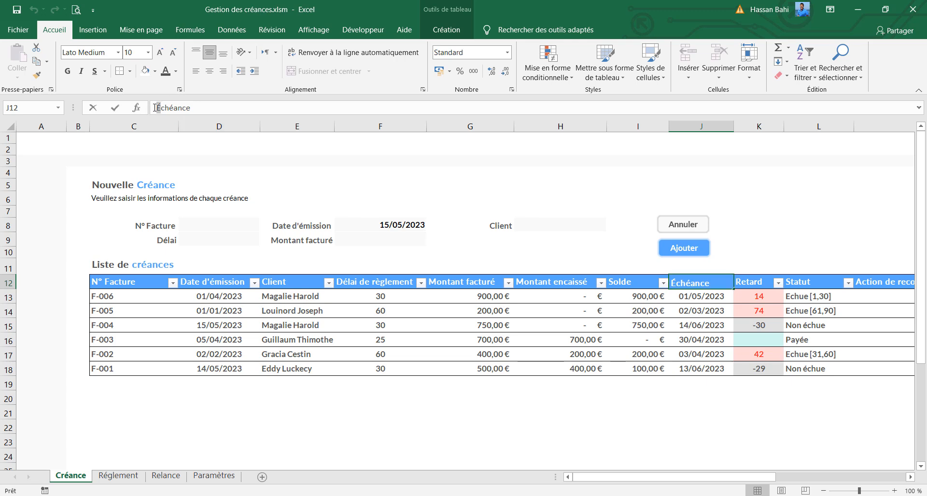
click(826, 303)
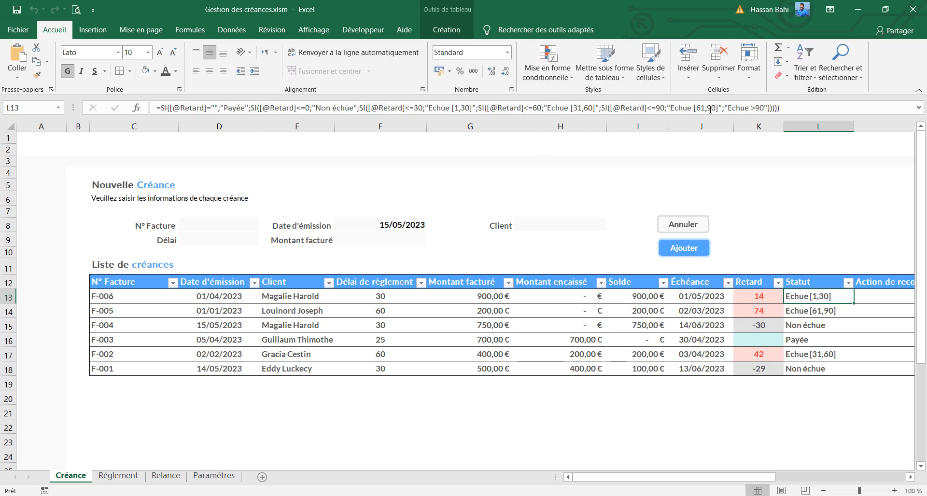
drag(728, 108, 731, 107)
text(É)
drag(670, 108, 673, 107)
text(É)
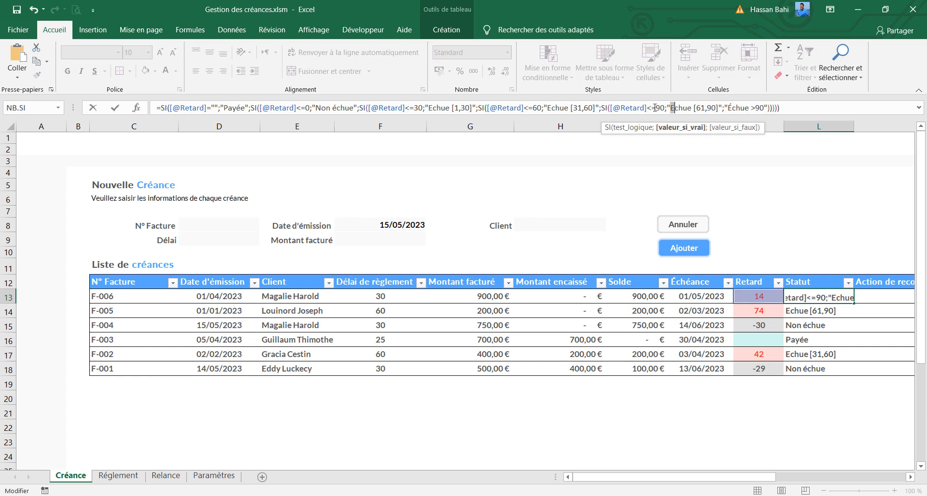
Replace the initial E with É in the "Échue [31,60]" and "Échue [1,30]" labels of L13's formula and commit it
drag(548, 108, 554, 107)
text(É)
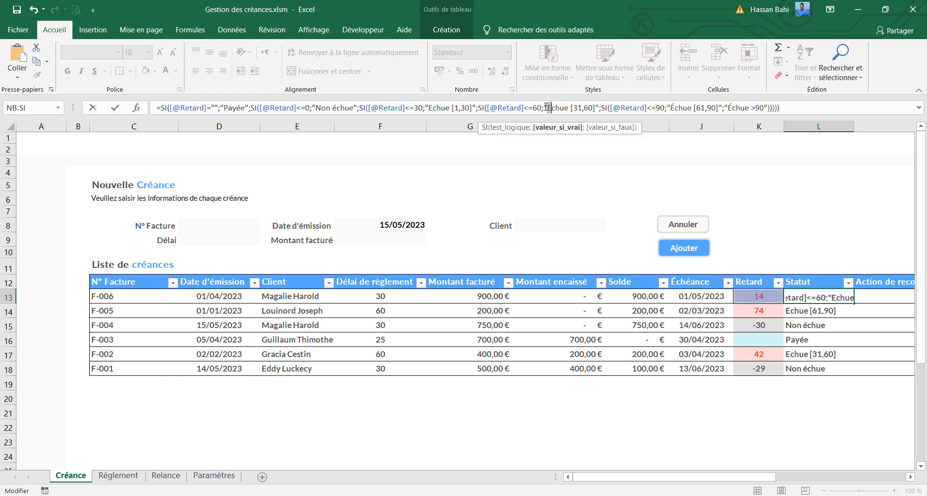
drag(428, 107, 433, 108)
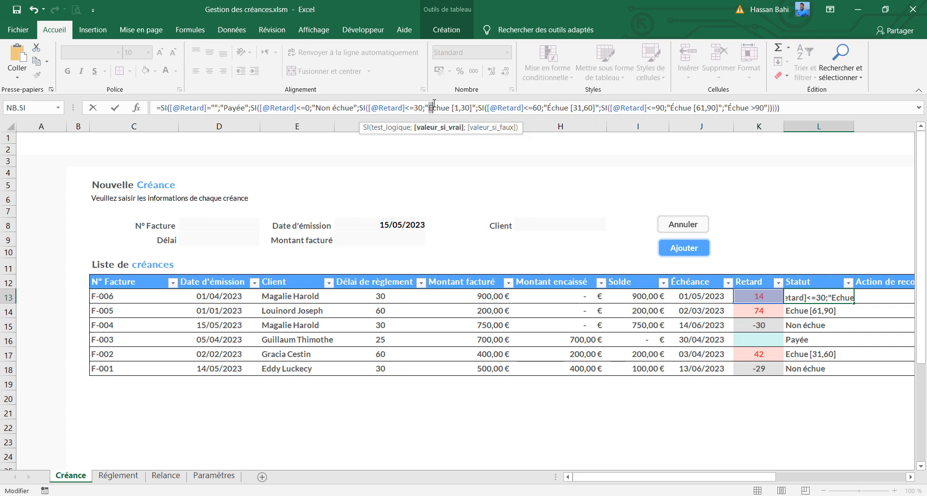
text(É)
key(ctrl+Return)
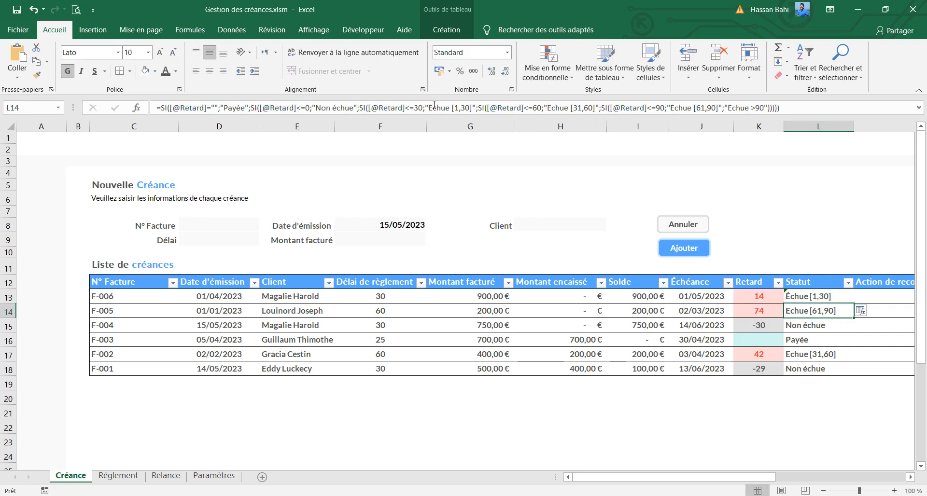
Fill the corrected L13 formula down the Statut column to row 18
drag(856, 304, 854, 372)
click(813, 326)
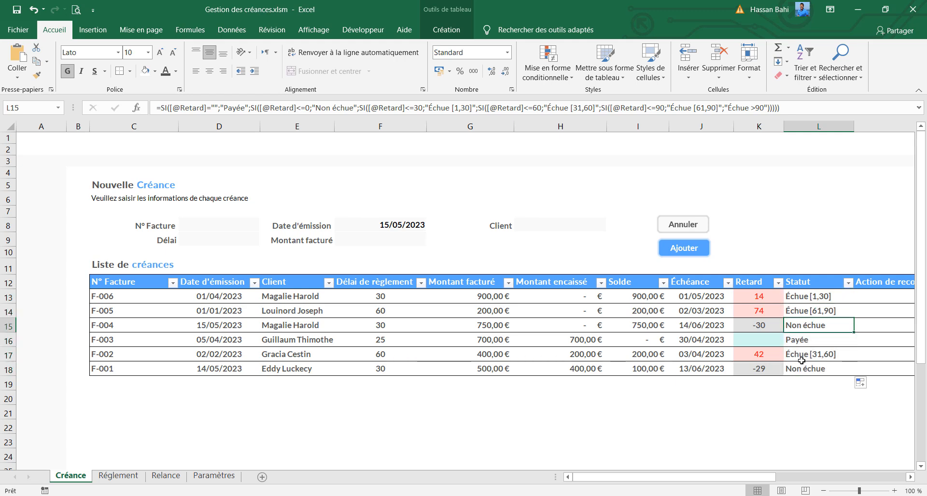
key(Up)
key(Up)
drag(735, 476, 809, 472)
click(698, 302)
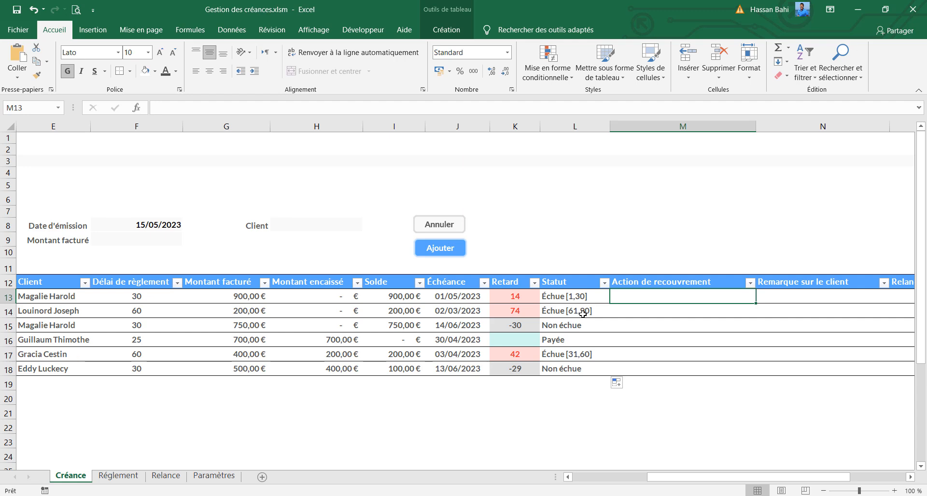
click(314, 106)
text(=si()
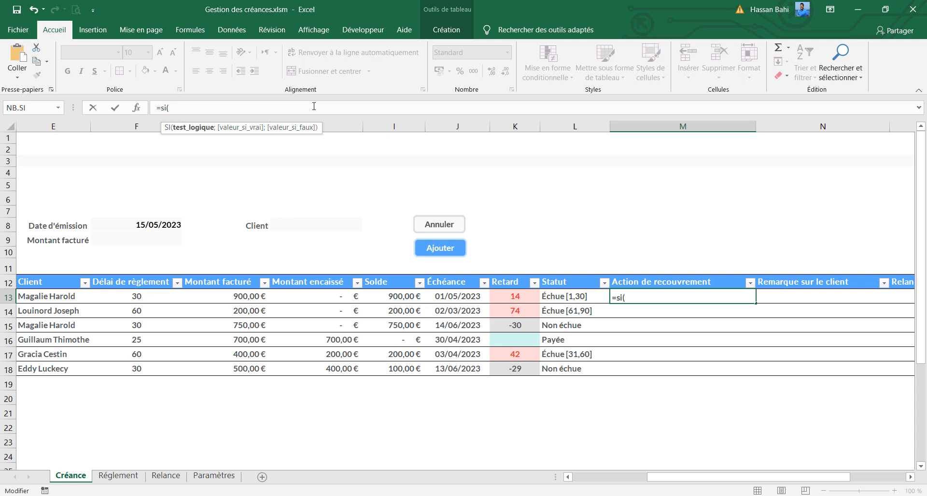
click(506, 299)
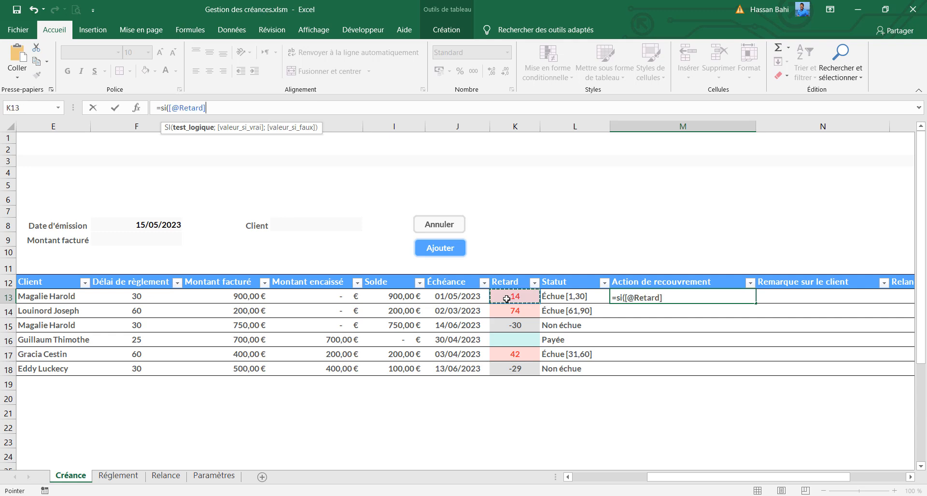
text(="")
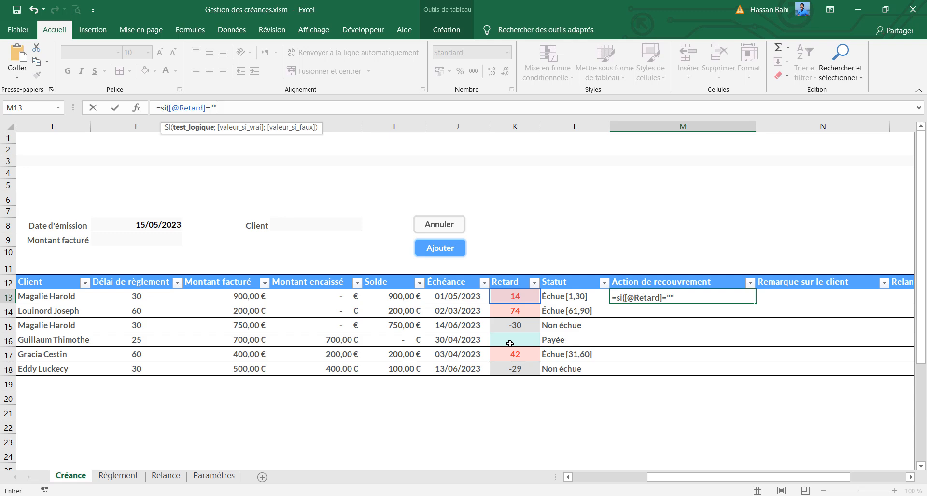
text(;"")
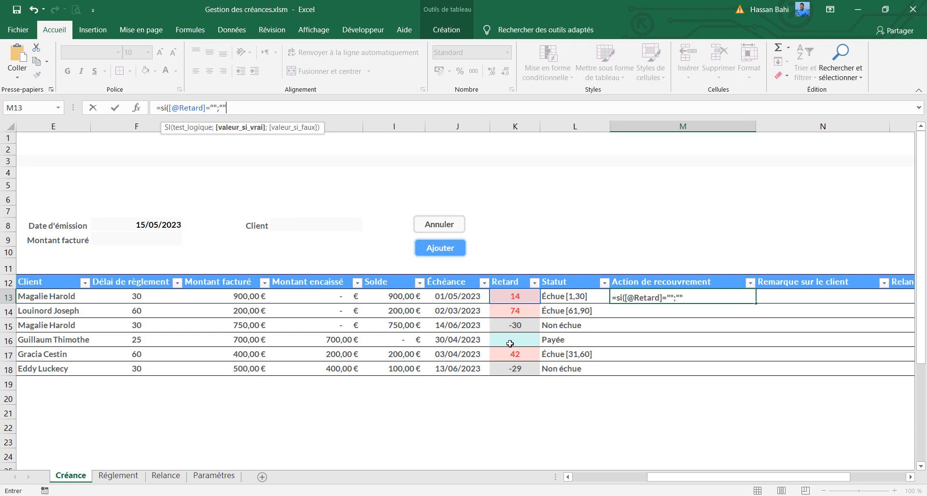
text(;)
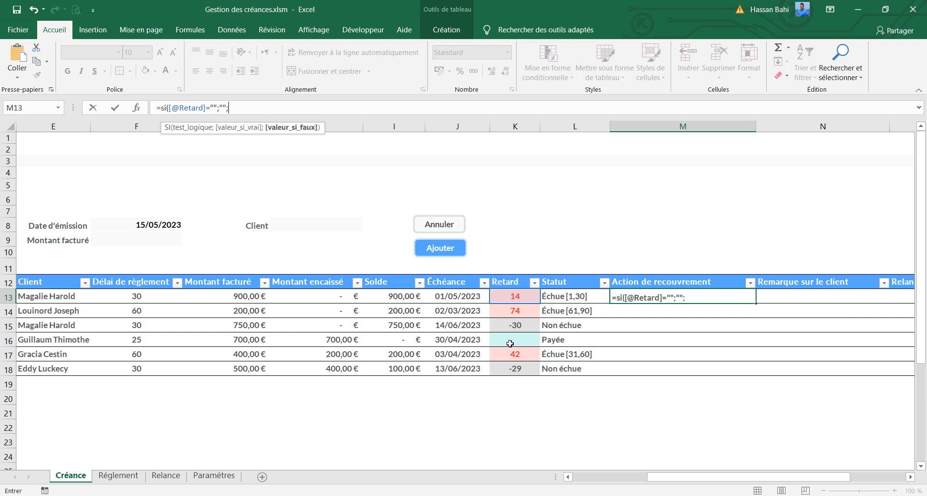
text(si()
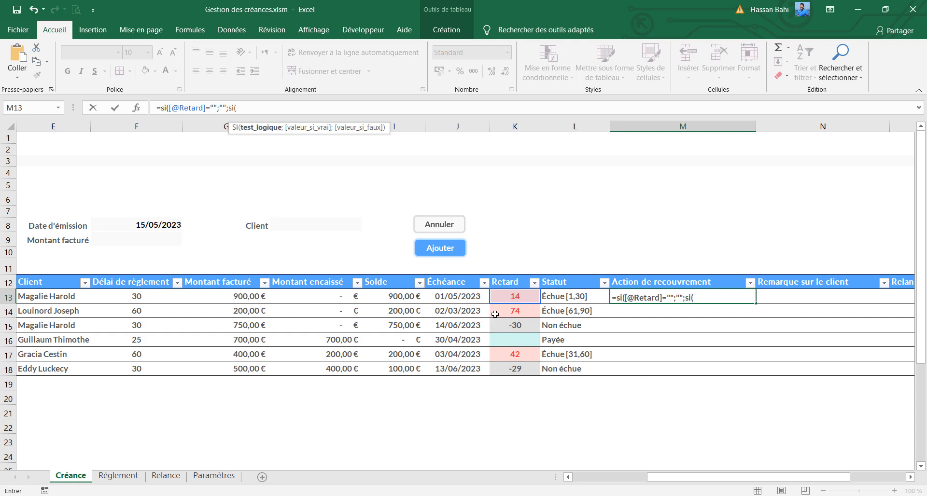
click(517, 295)
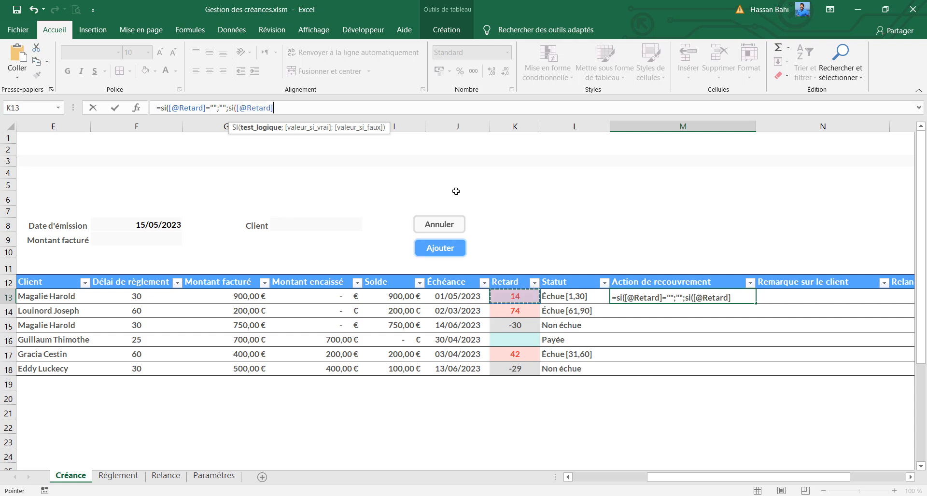
text(<15)
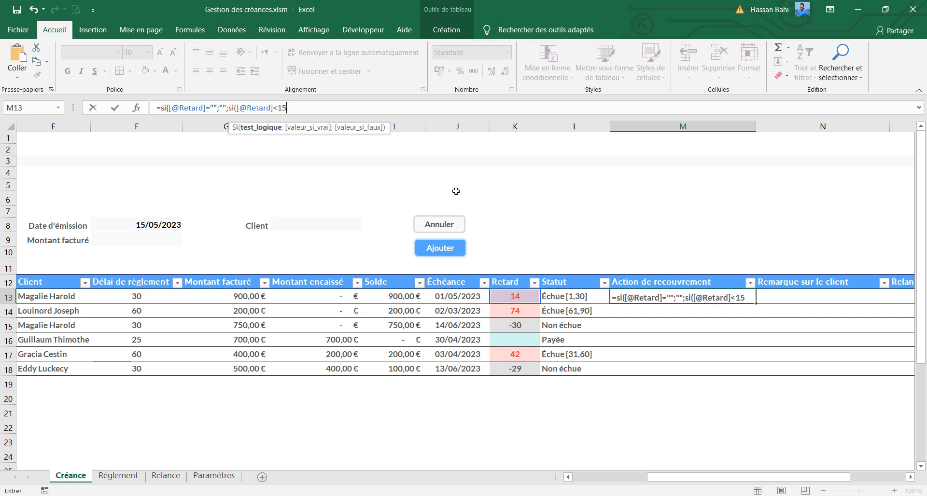
text(;)
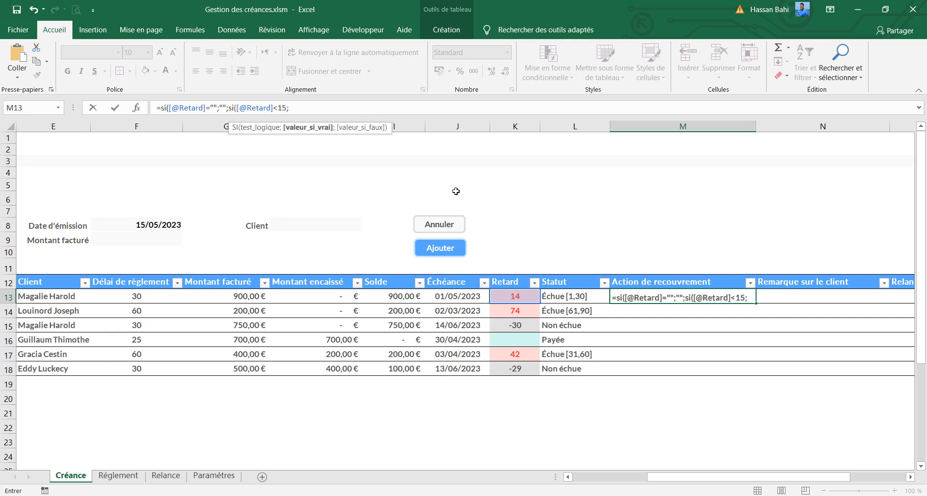
text("")
text(;)
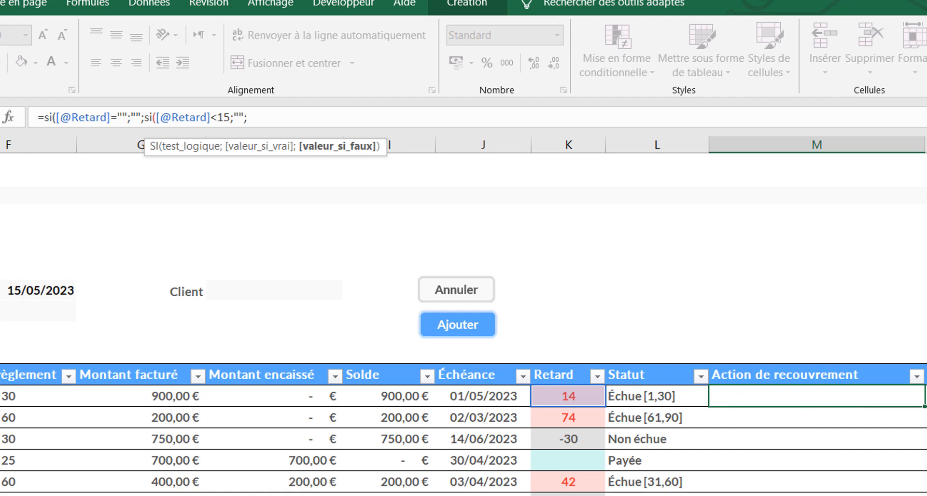
scroll(463, 314, right, 3)
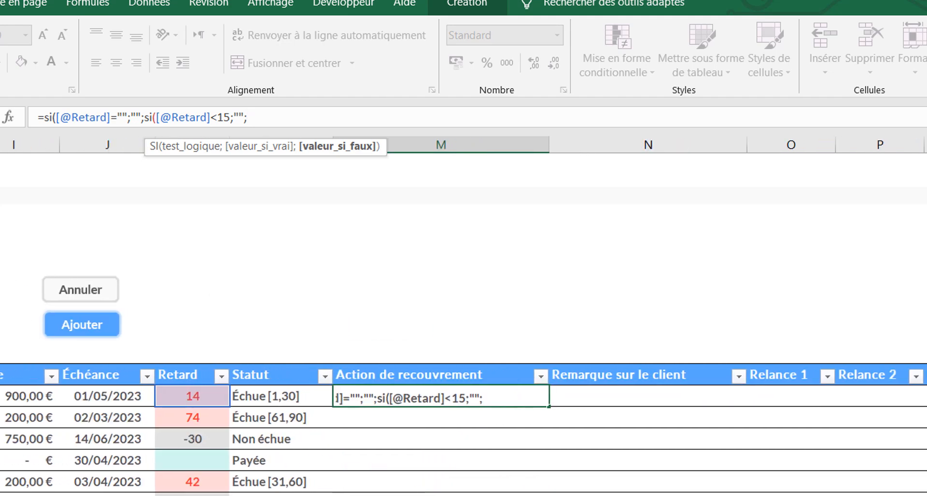
click(291, 121)
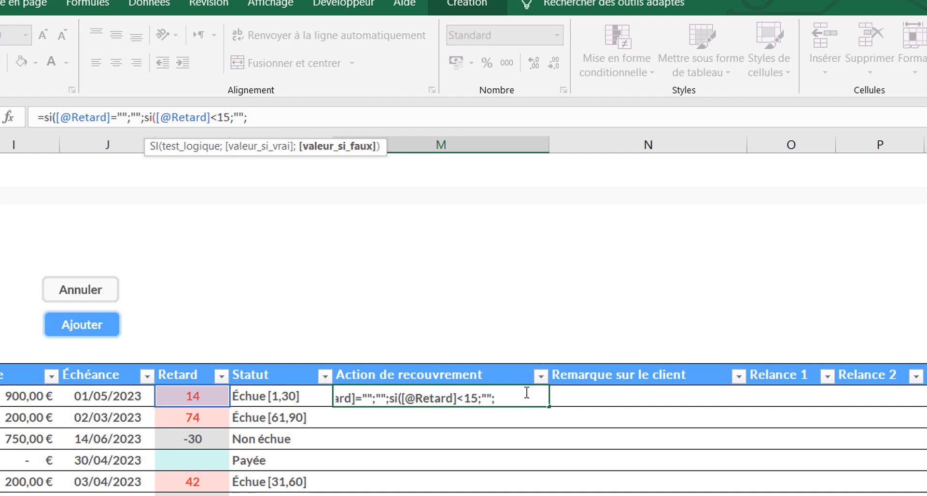
text(si()
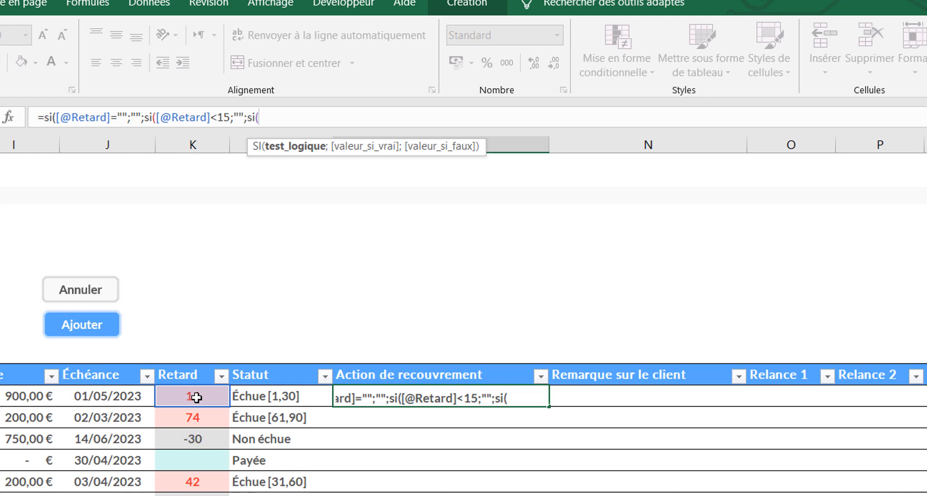
text(et)
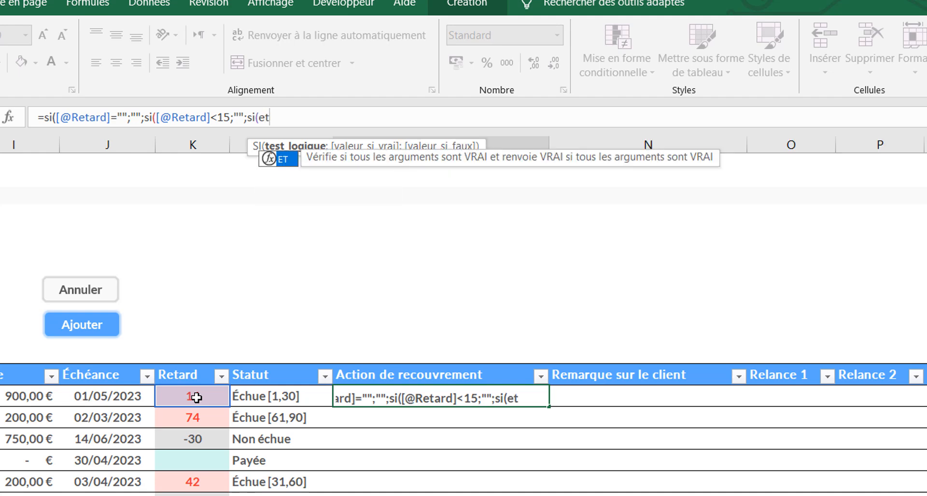
text(()
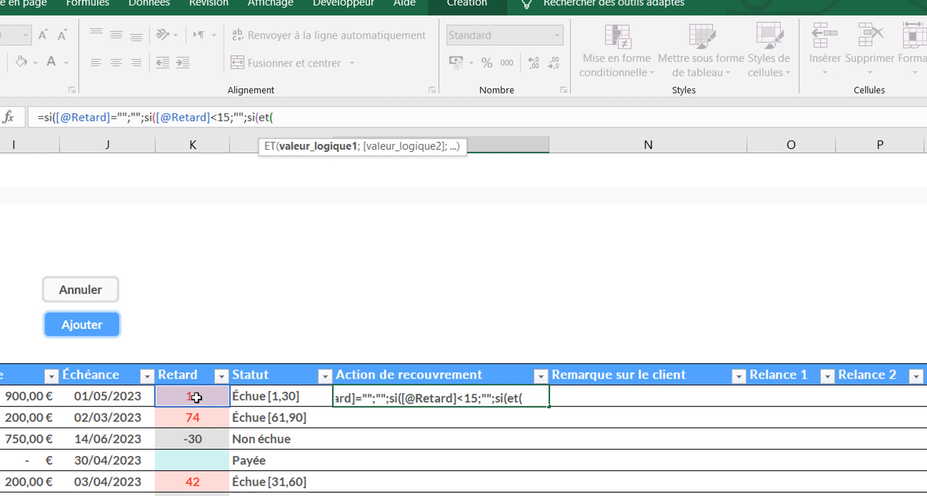
click(196, 397)
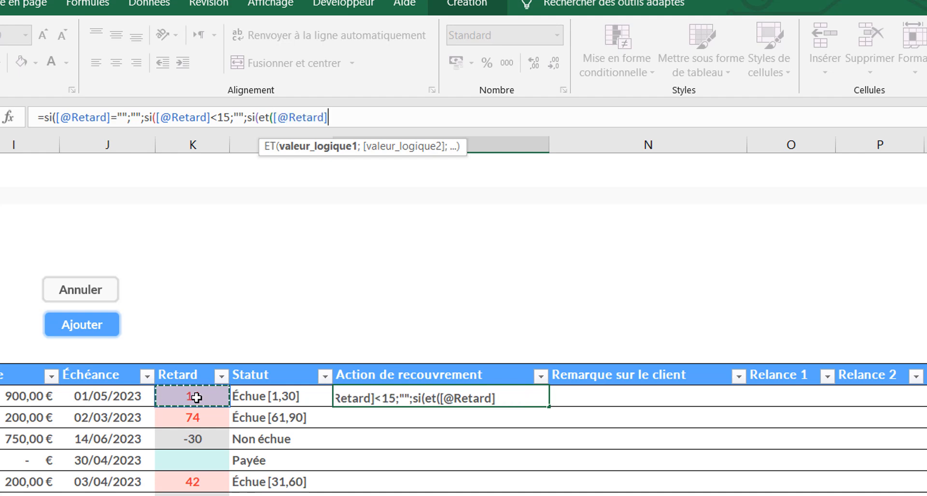
text(>=1)
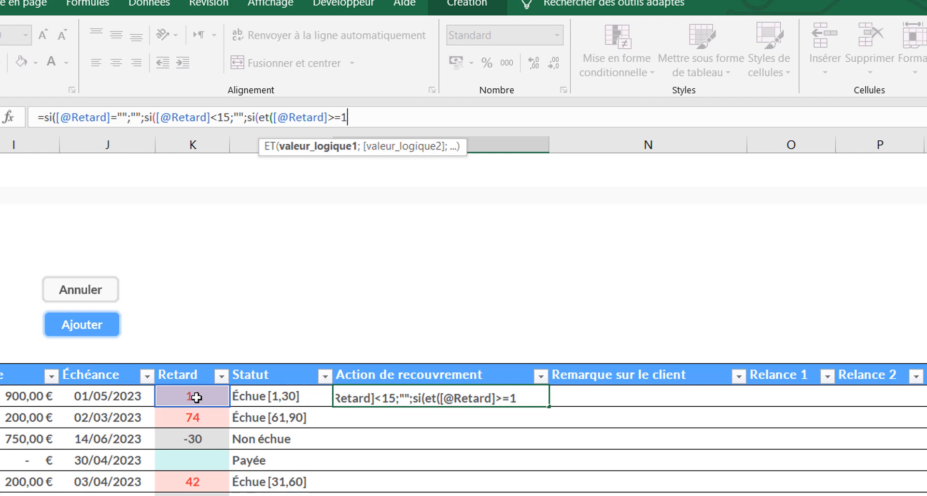
text(5;)
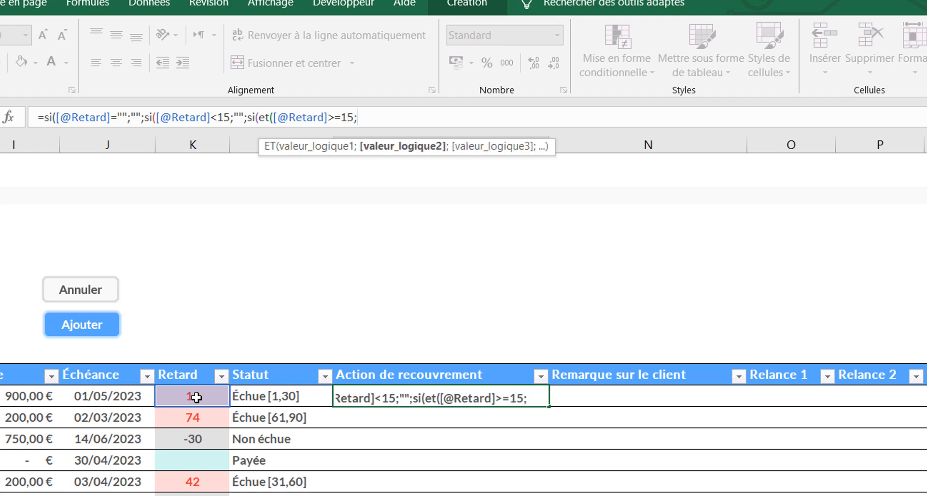
click(196, 392)
text(<)
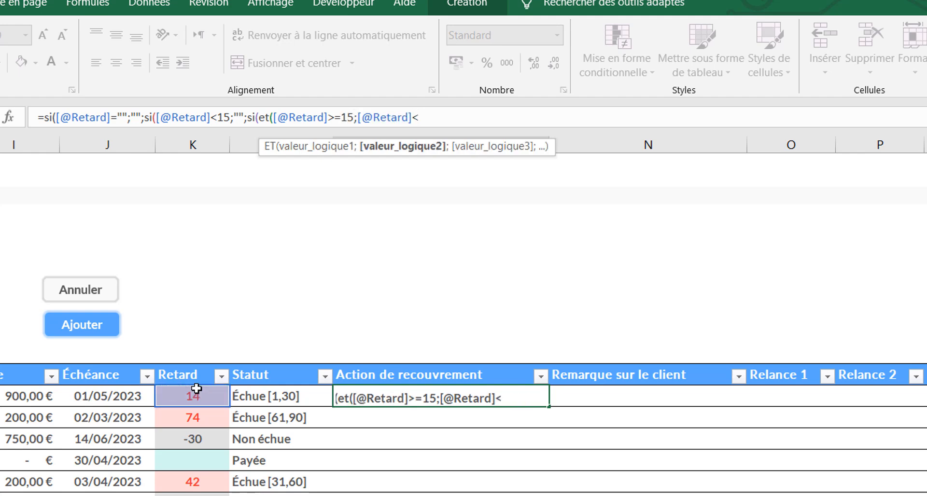
text(30;)
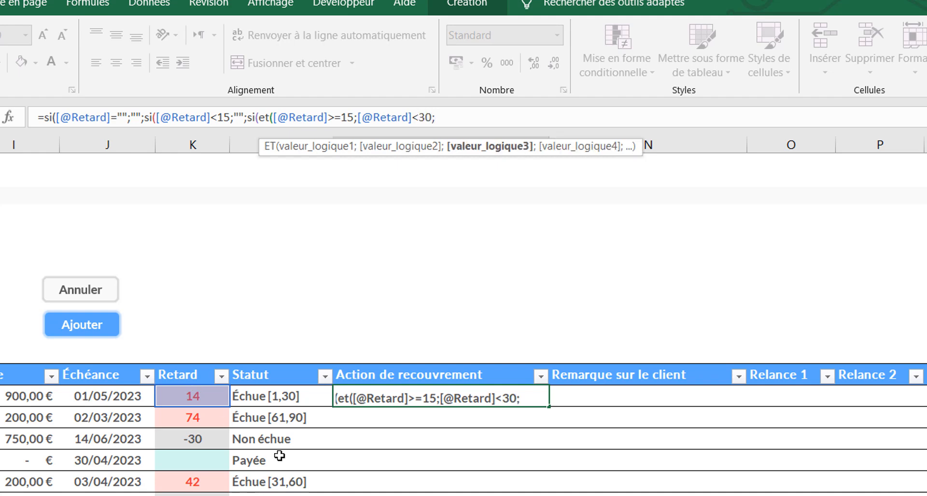
Add the condition [@[Relance 1]]="" to the ET test in M13's formula and close the ET function
click(768, 392)
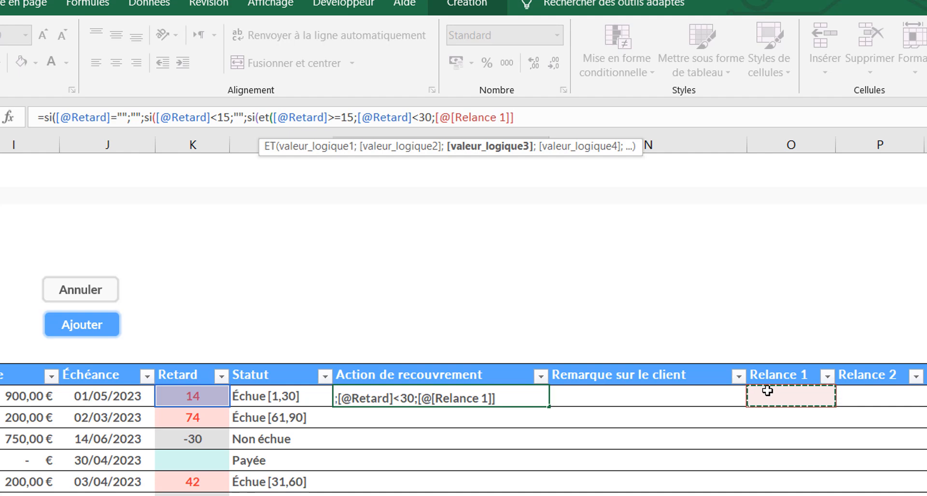
text(="")
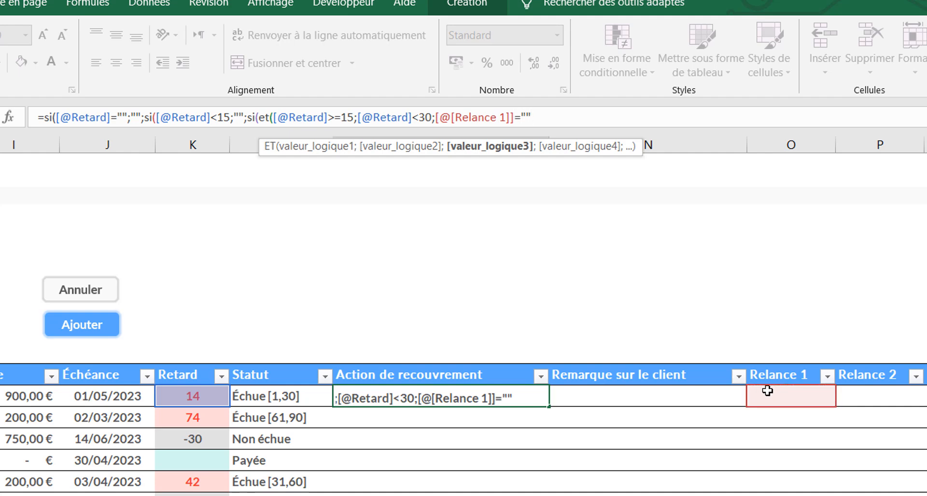
text())
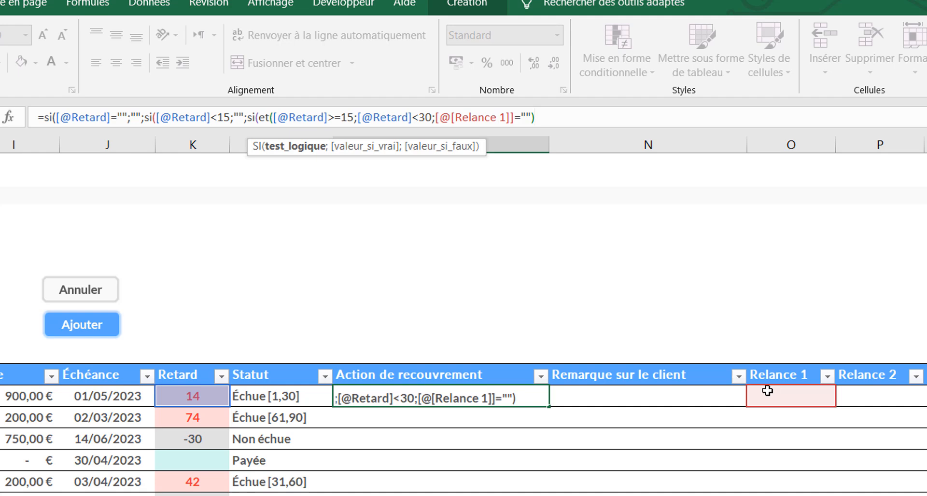
Set "Relance 1" as the value returned when the 15-to-under-30-day ET test in M13's formula is true
text(;)
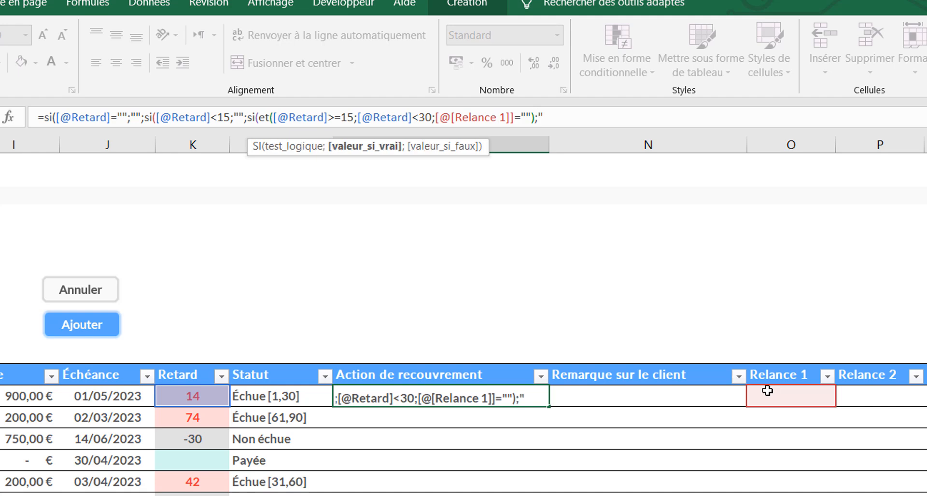
text("Rela)
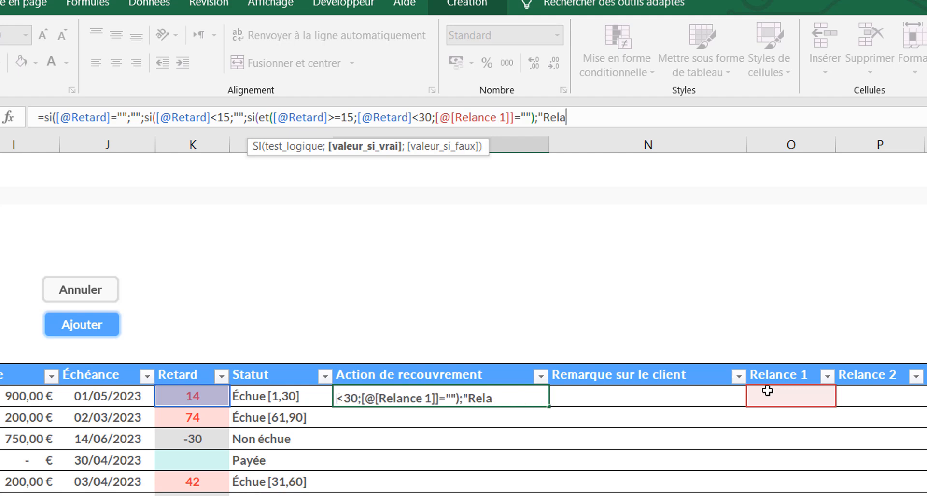
text(nce 1";s)
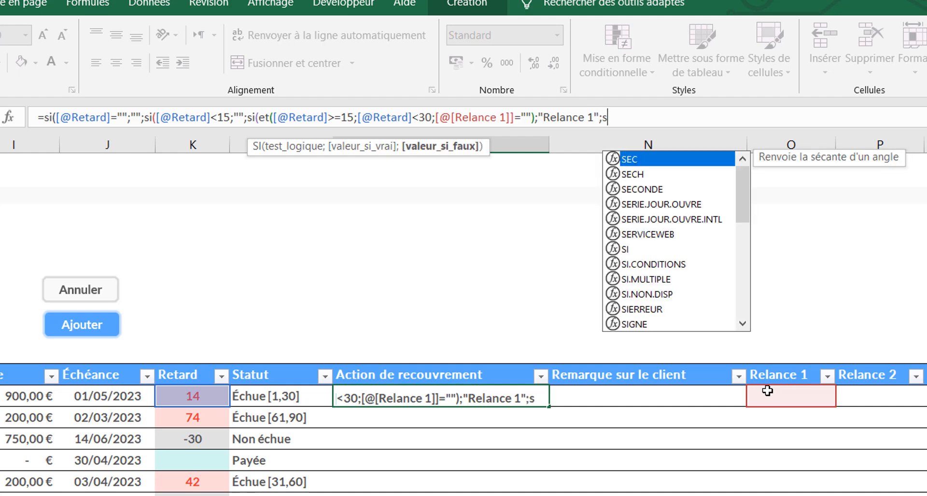
text(i()
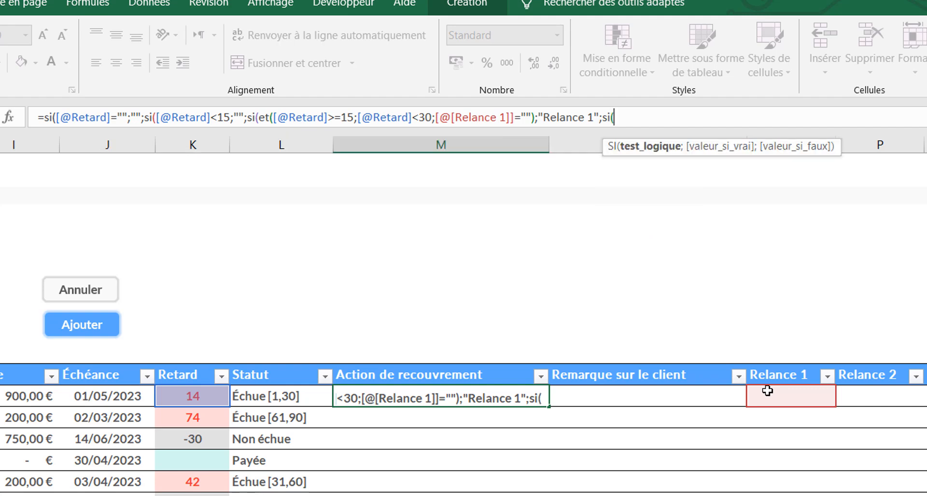
text(et)
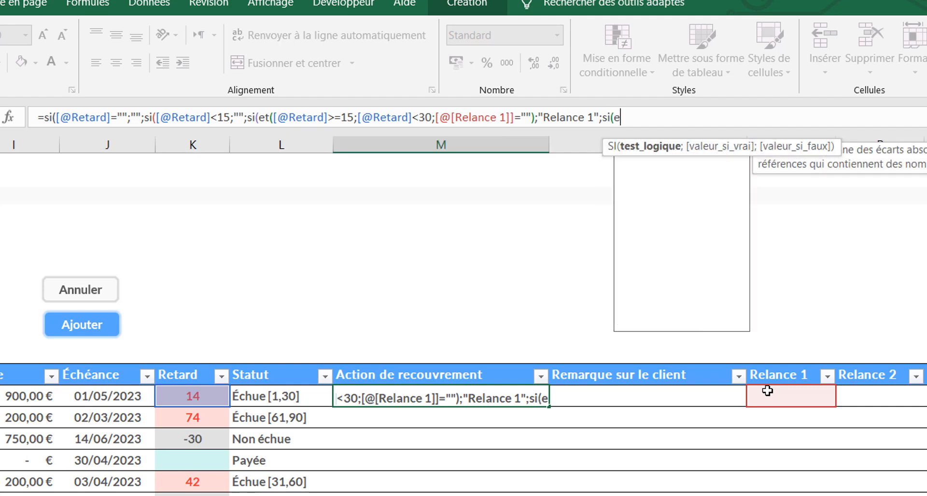
text(()
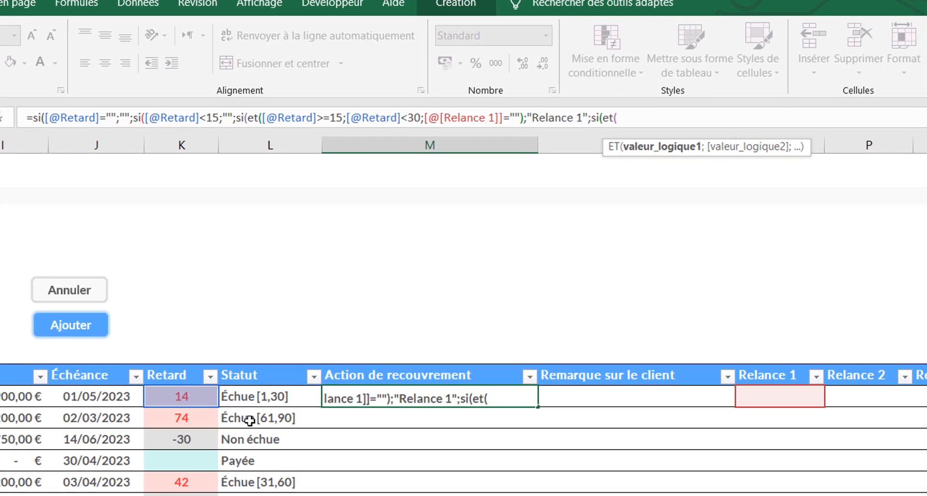
click(208, 396)
text(>=)
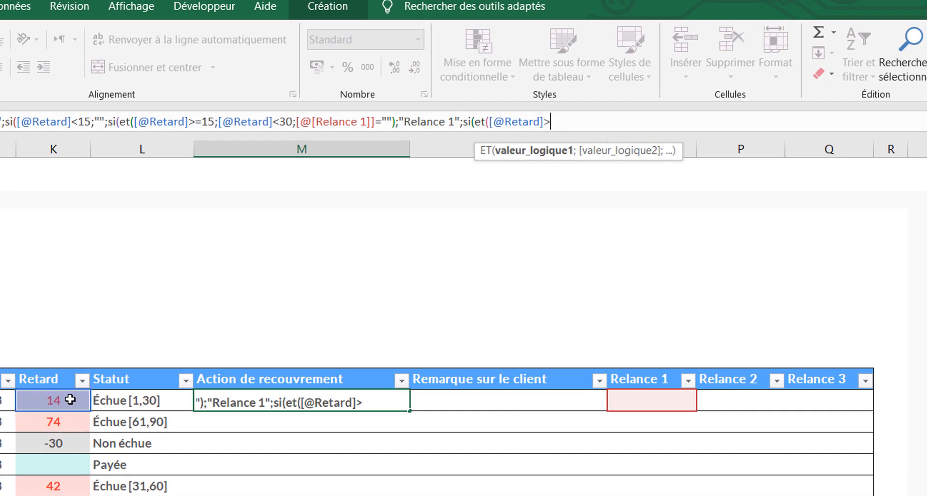
text(30;)
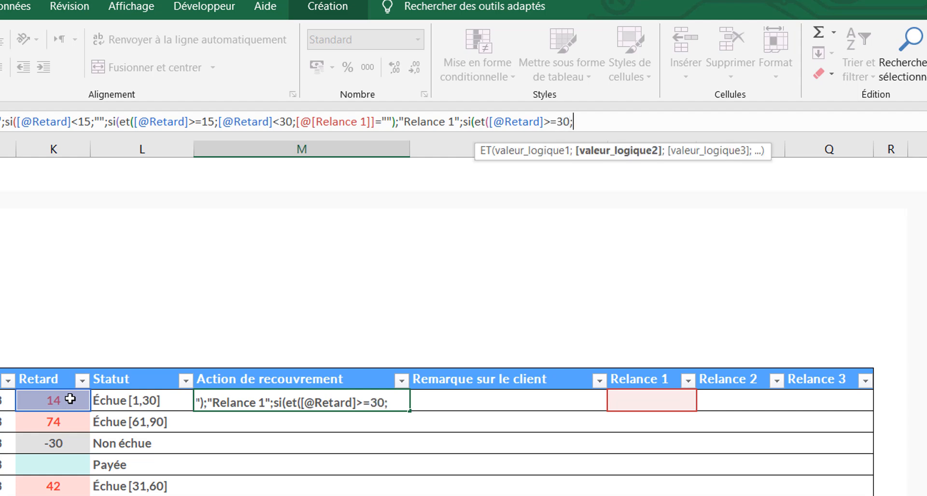
click(70, 400)
text(<)
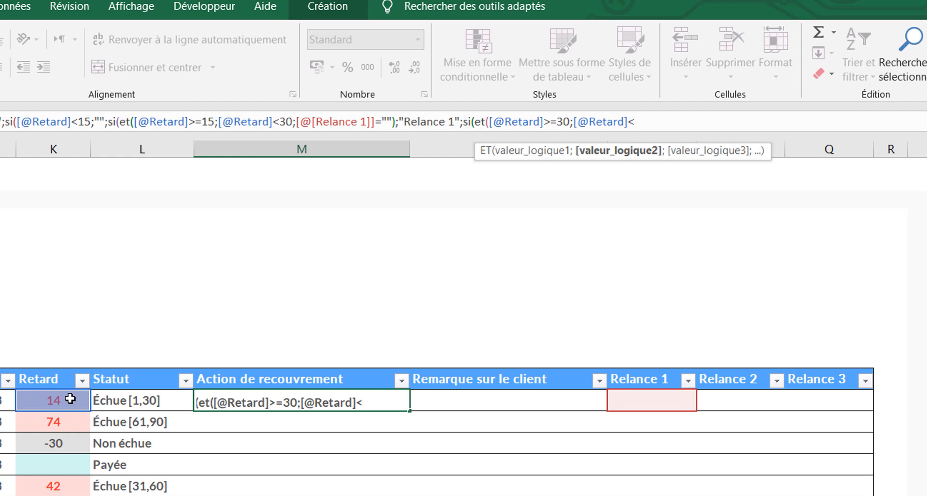
text(45;)
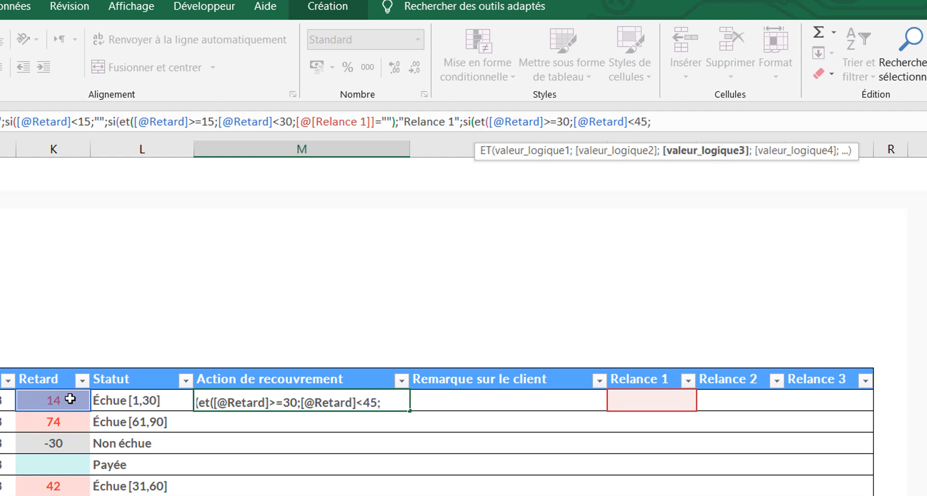
Add the condition [@[Relance 2]]="" to the ET test, close it, and return "Relance 2" when it is true
click(720, 395)
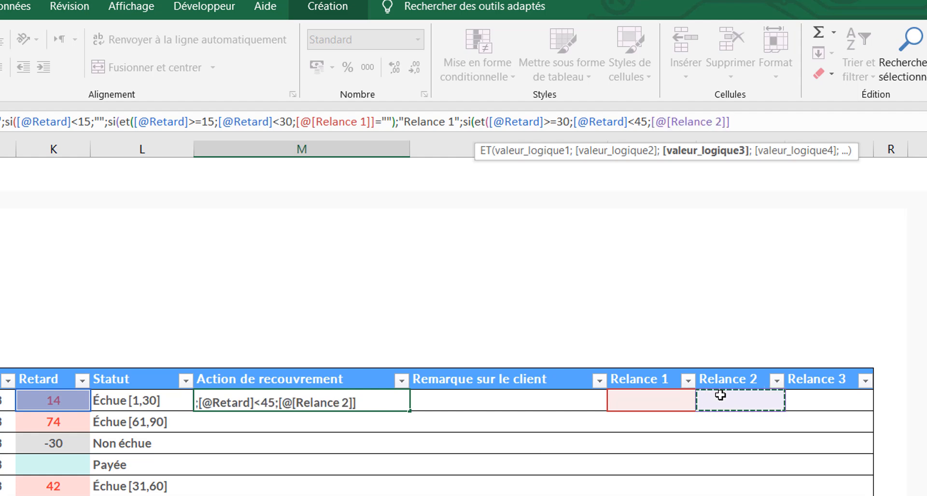
text(="")
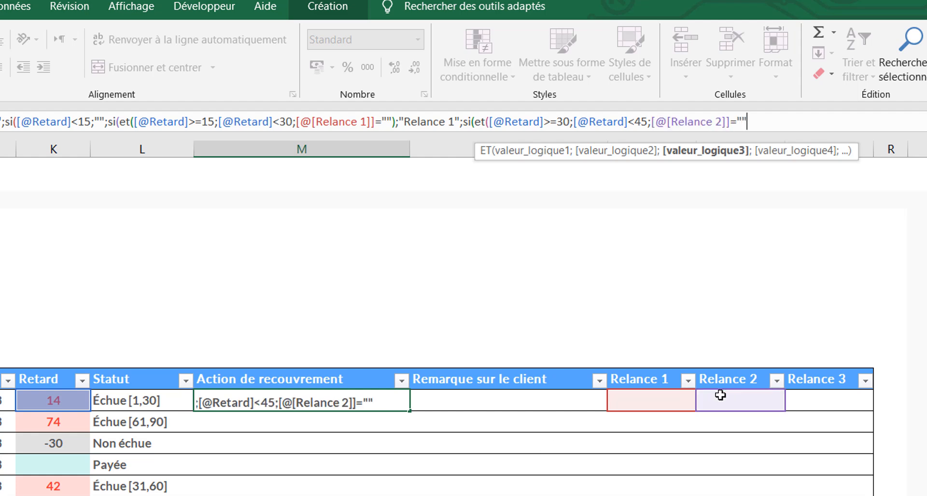
text())
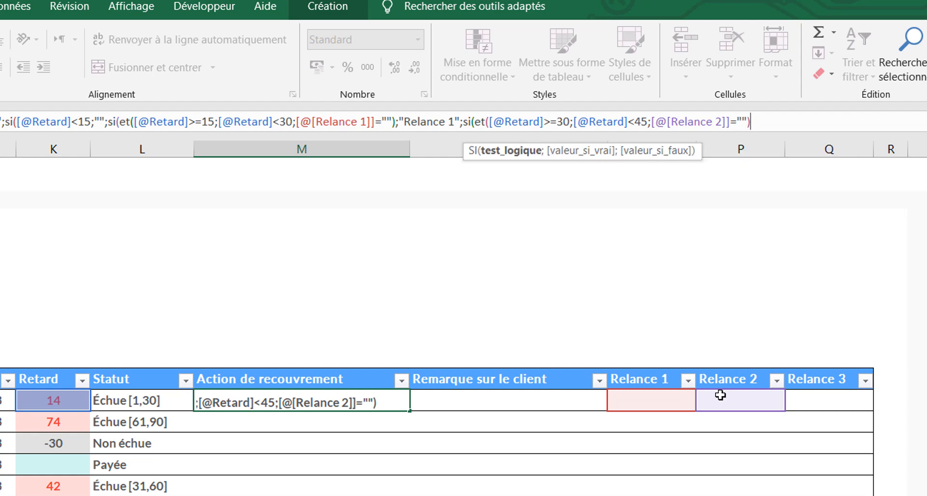
text(;)
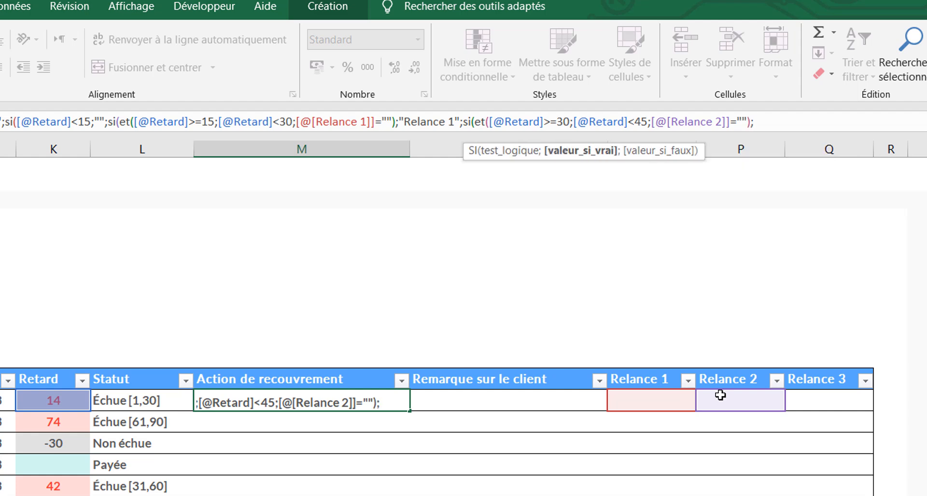
text("Relance 2")
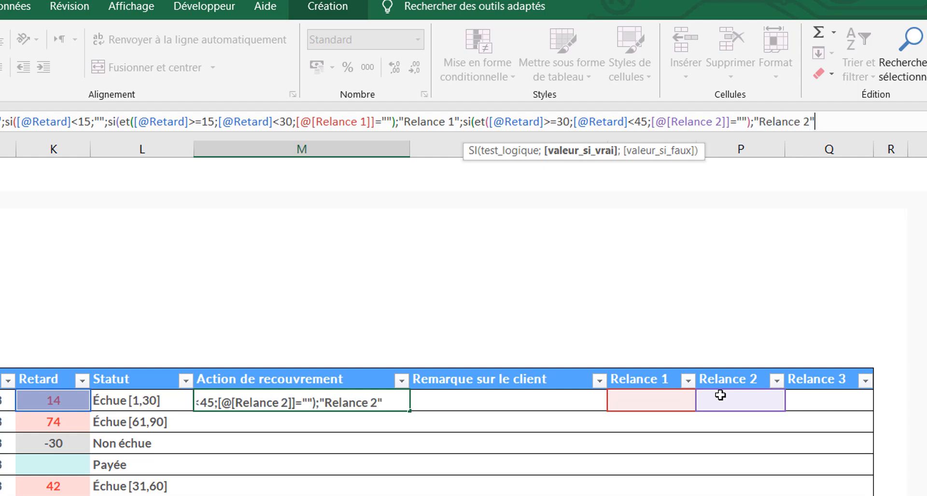
text(;)
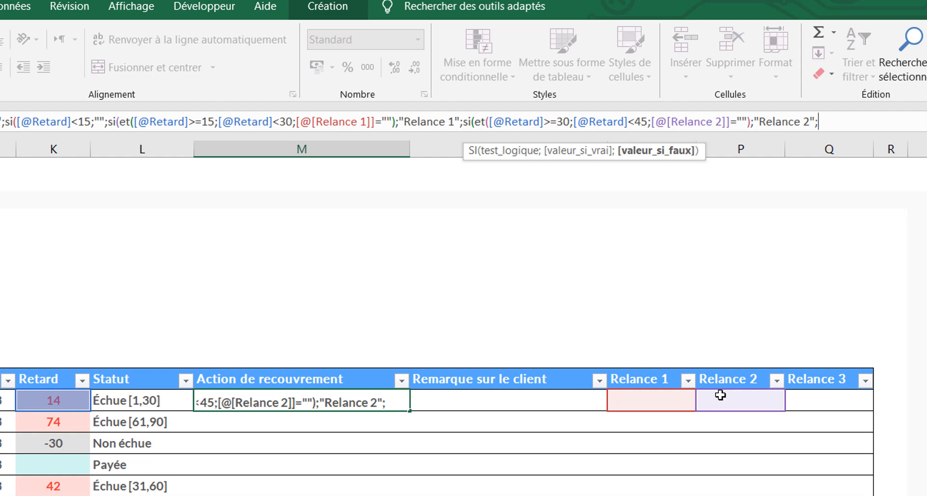
text(si)
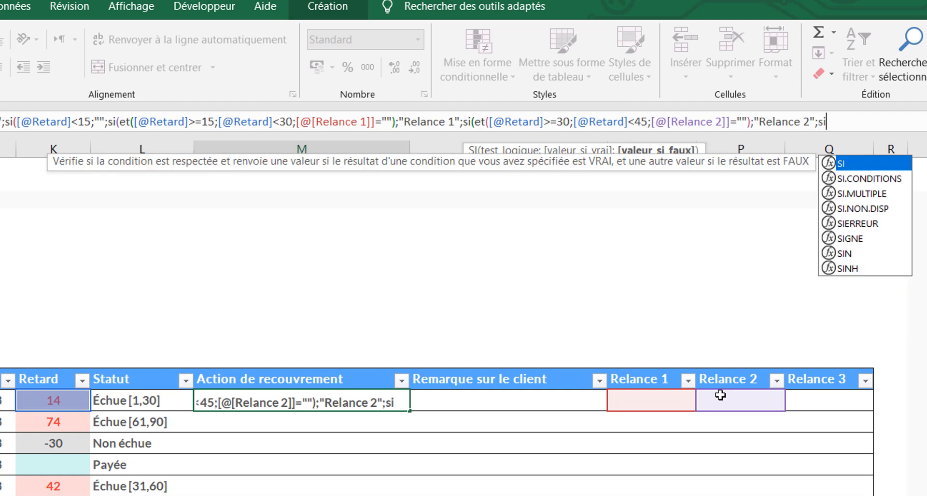
text(()
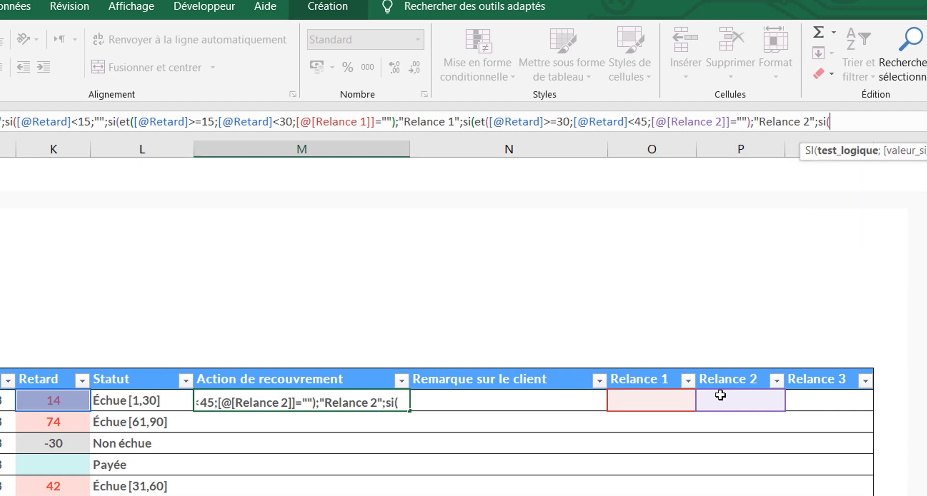
text(et)
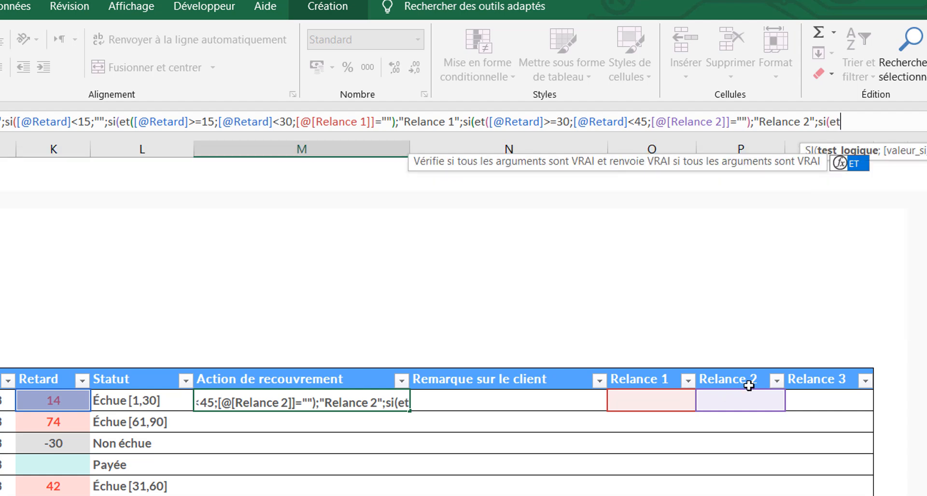
text(()
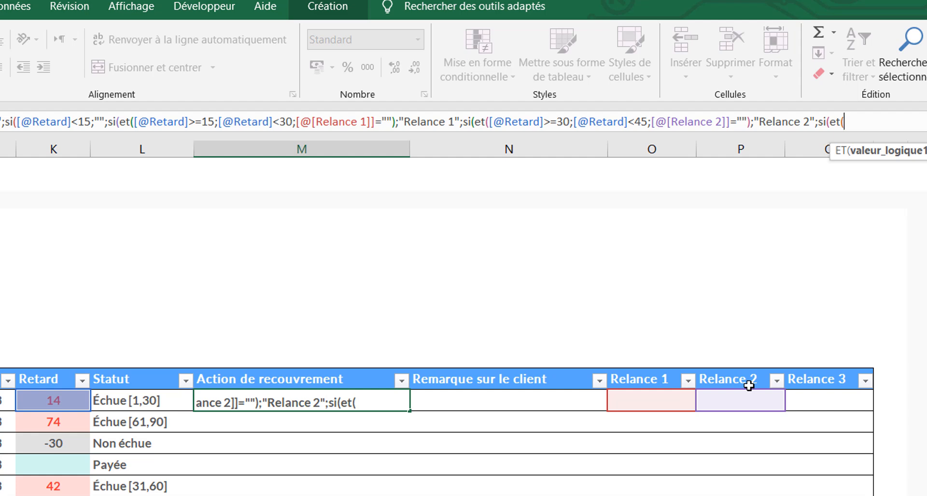
click(55, 399)
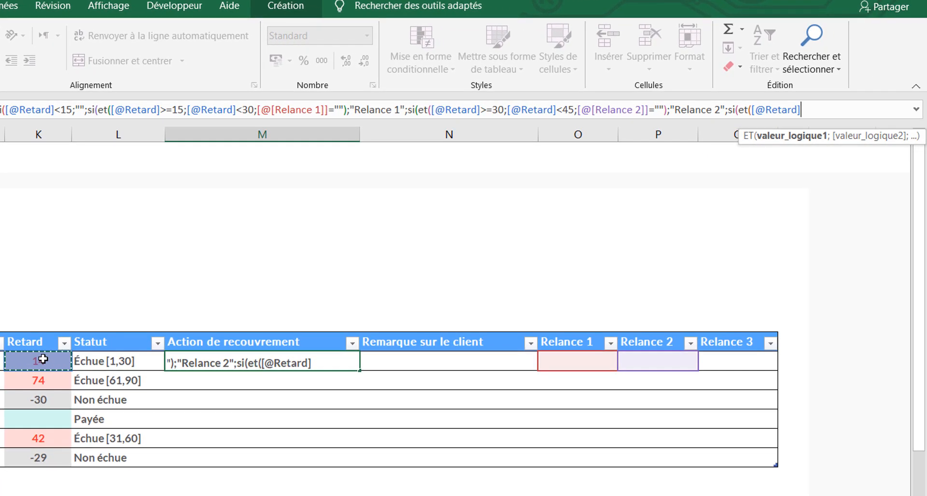
text(<)
key(BackSpace)
text(>=)
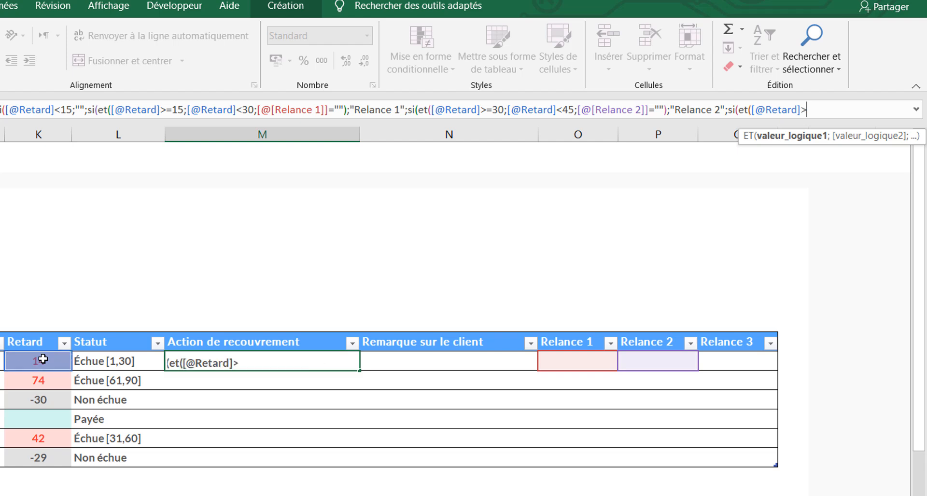
text(45;)
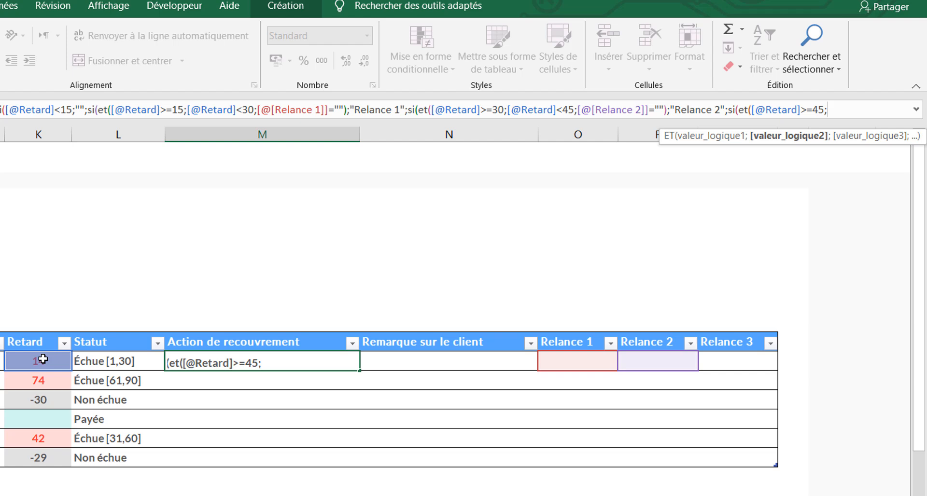
click(42, 359)
text(<)
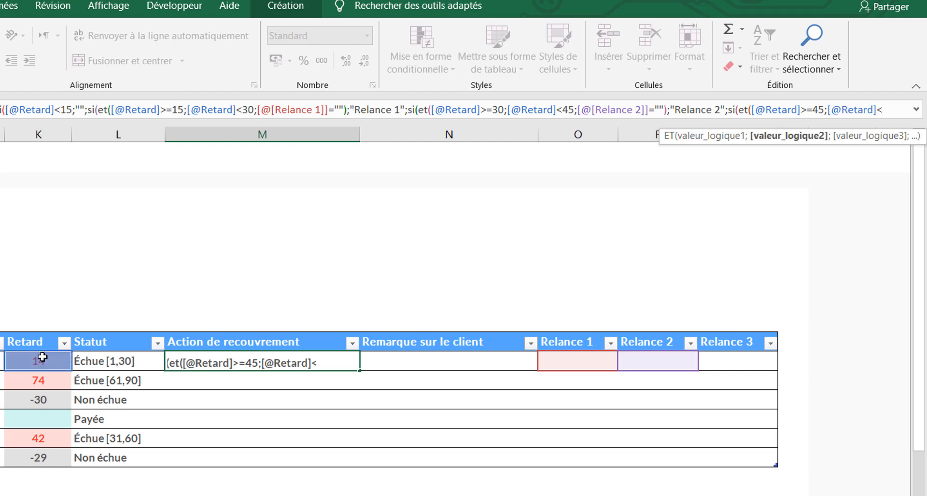
text(60;)
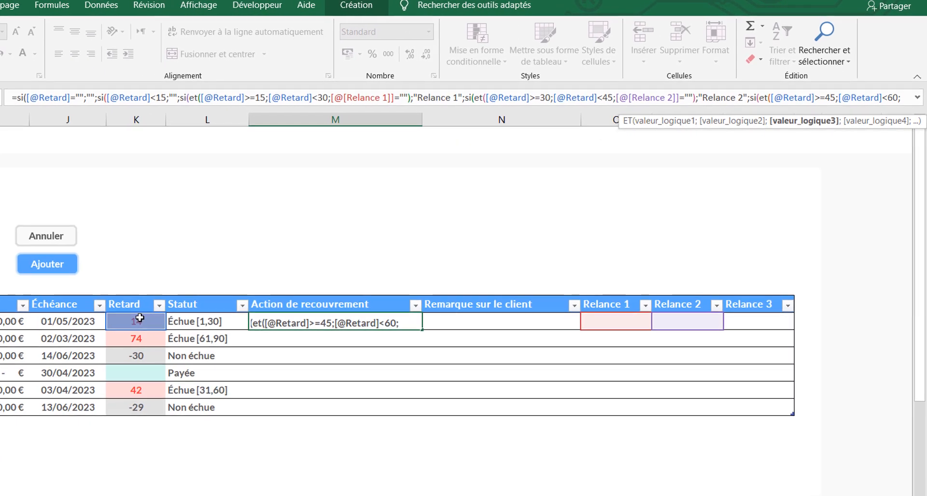
Add the condition [@[Relance 3]]="" to the 45-to-under-60-day ET test in M13's formula and close the ET function
click(739, 303)
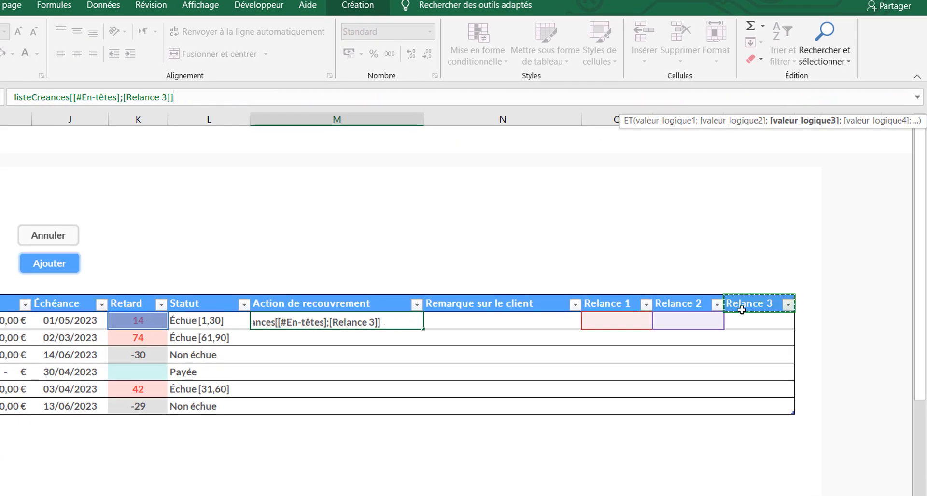
click(745, 319)
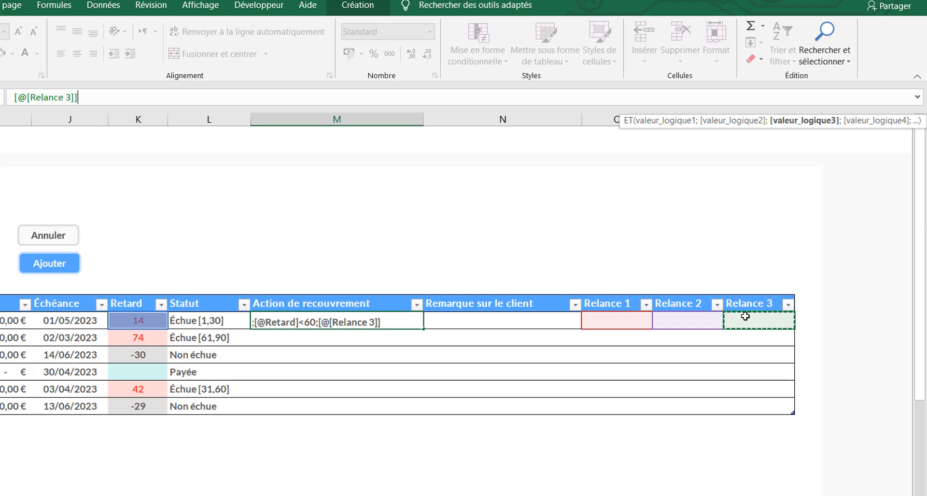
text(=""))
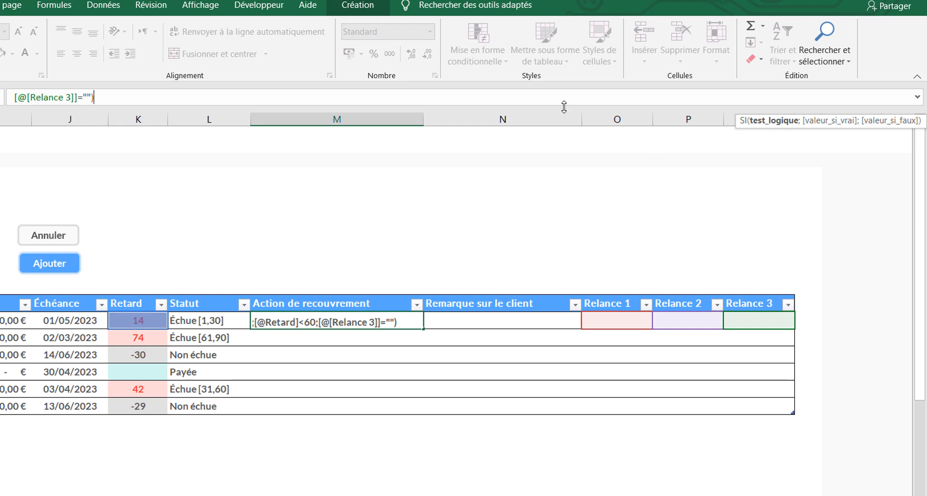
Enlarge the formula bar to two lines and set "Relance 3" as the value returned when the 45-to-under-60-day test is true
drag(565, 106, 566, 129)
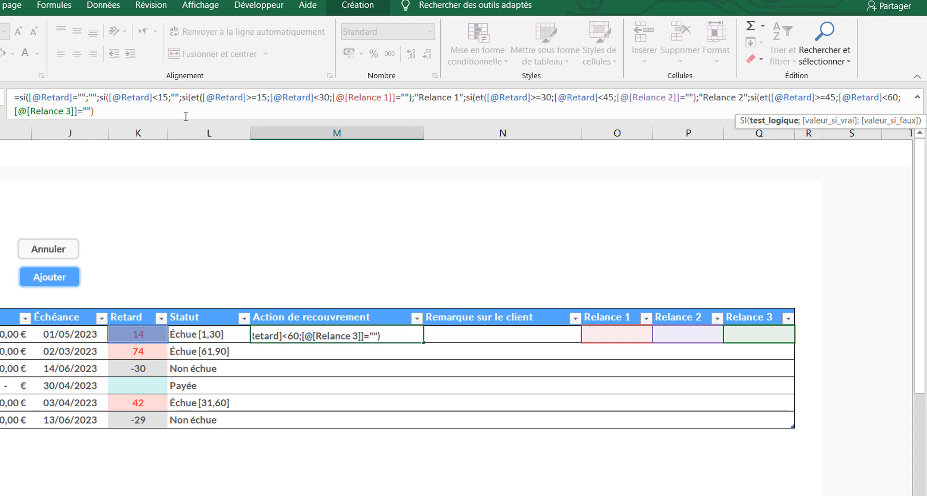
text(;")
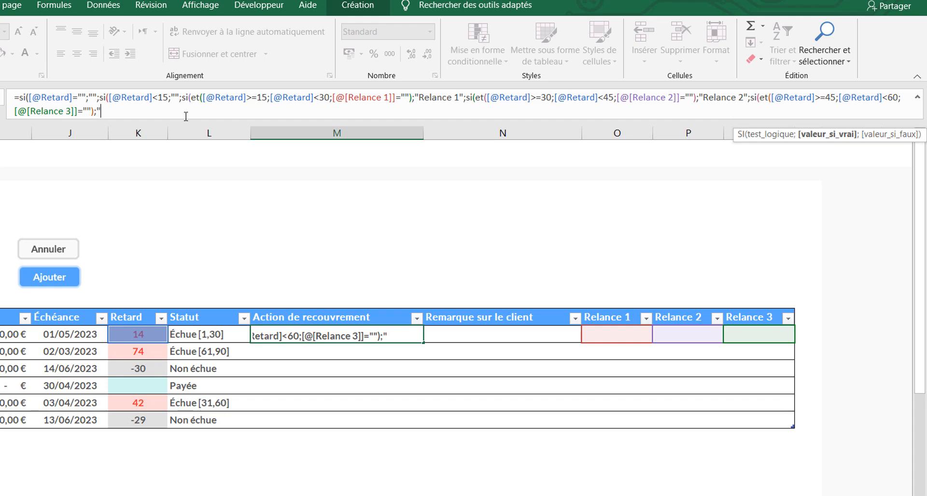
text(Relance 3)
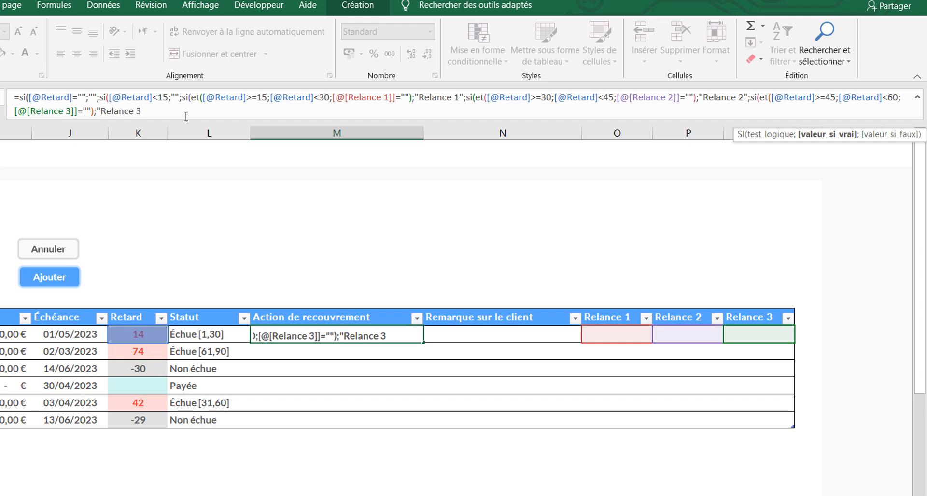
text(";)
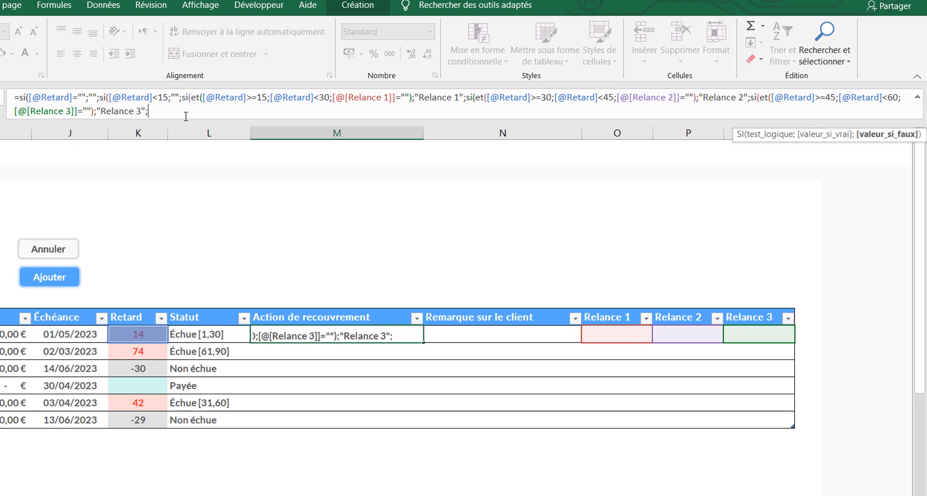
text(si)
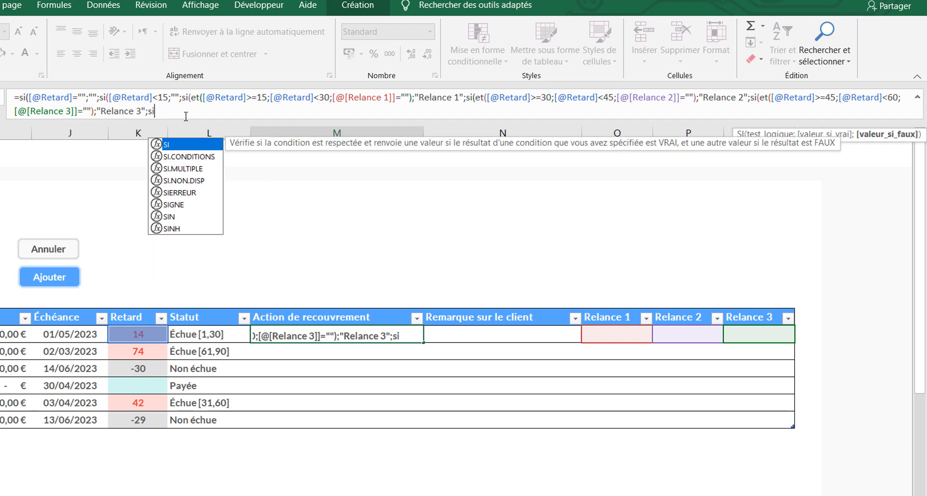
text(()
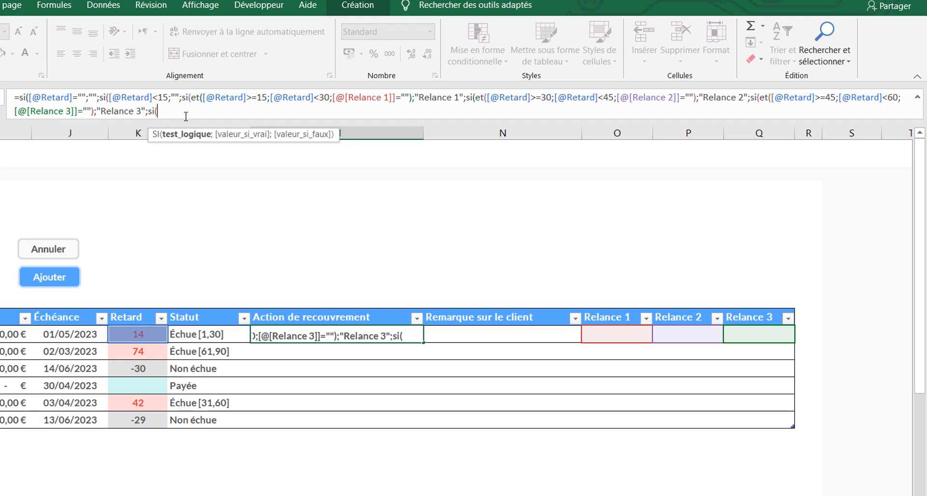
click(119, 335)
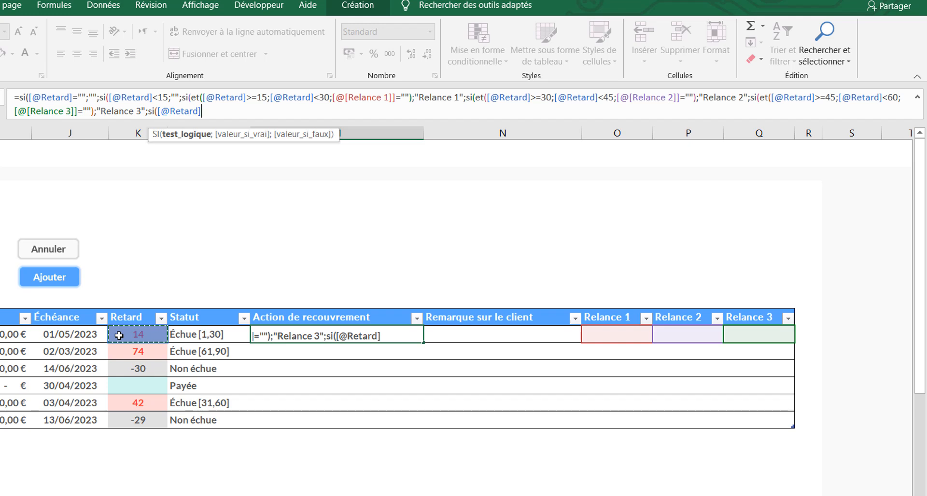
text(>=60;)
click(119, 335)
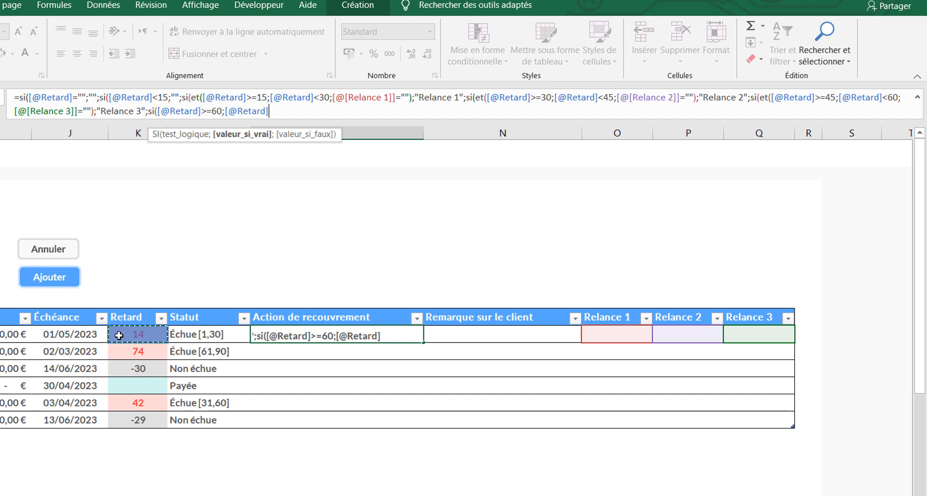
text(<90))
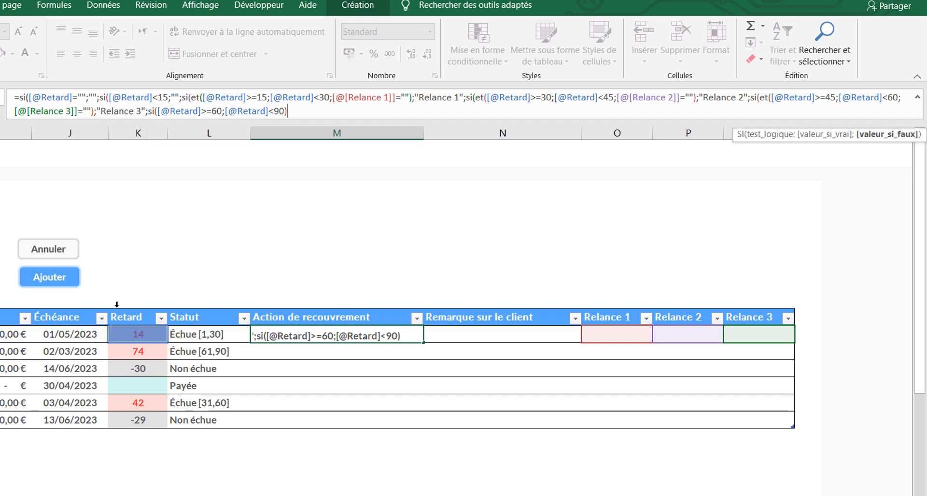
click(159, 108)
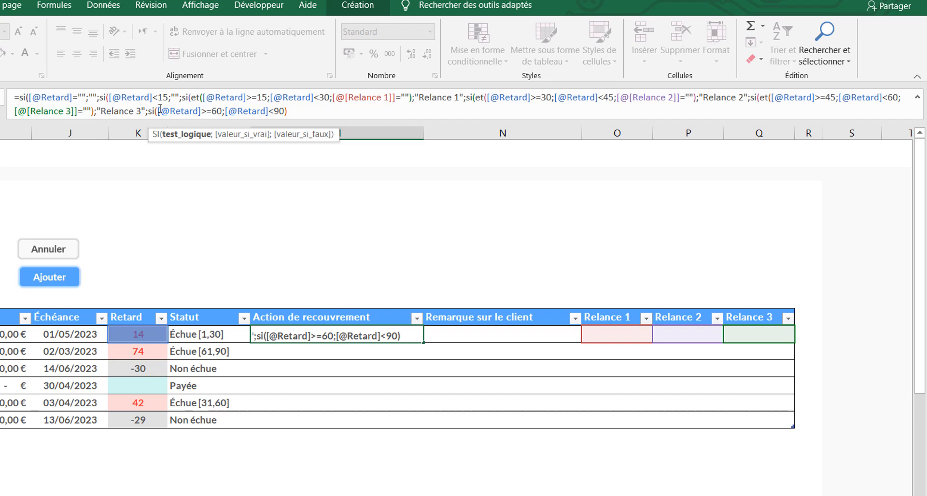
text(et()
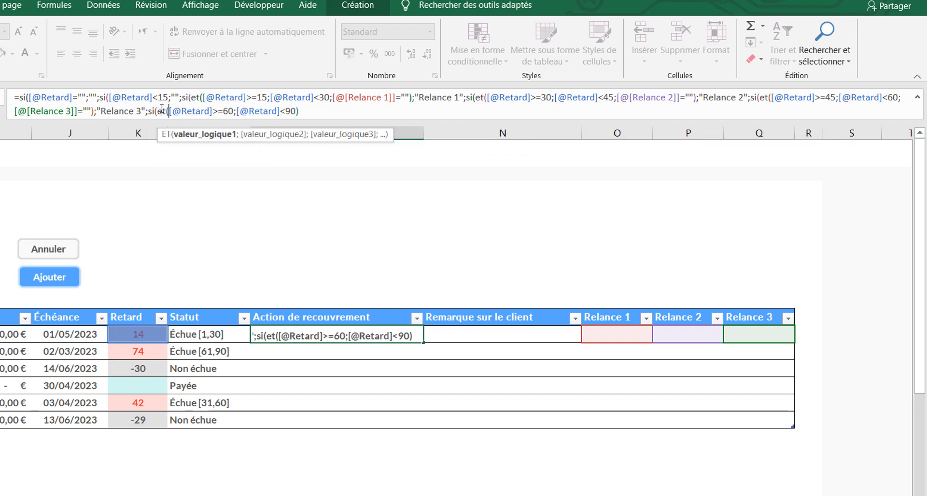
Return "Mise en demeure" when the 60-to-under-90-day test in M13's formula is true
click(314, 114)
text(;)
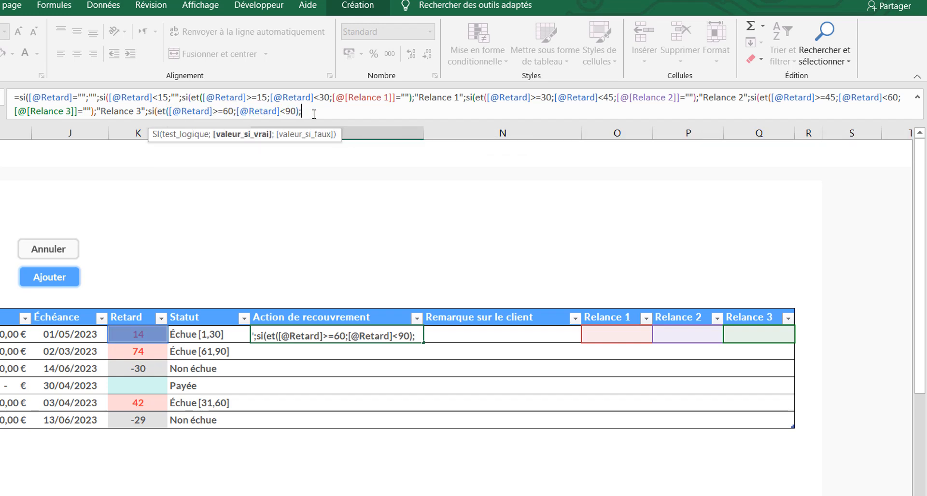
text("Mise en demeure";)
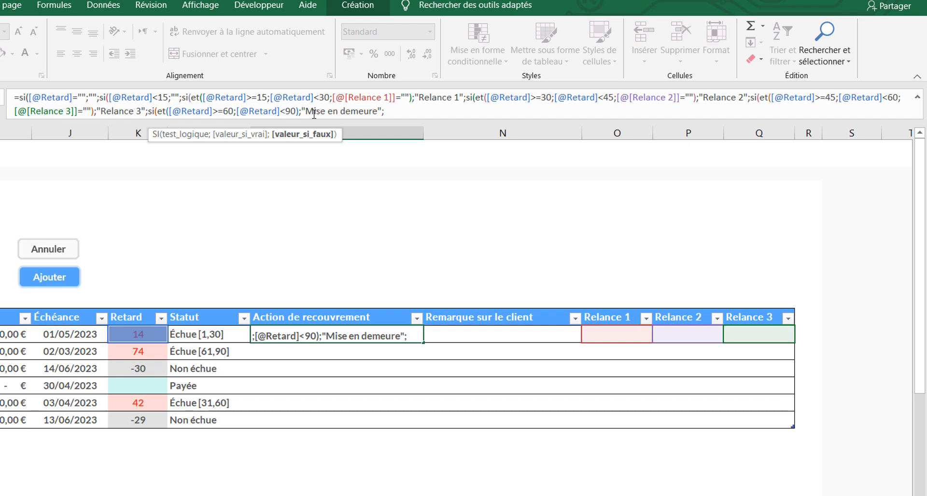
text(si)
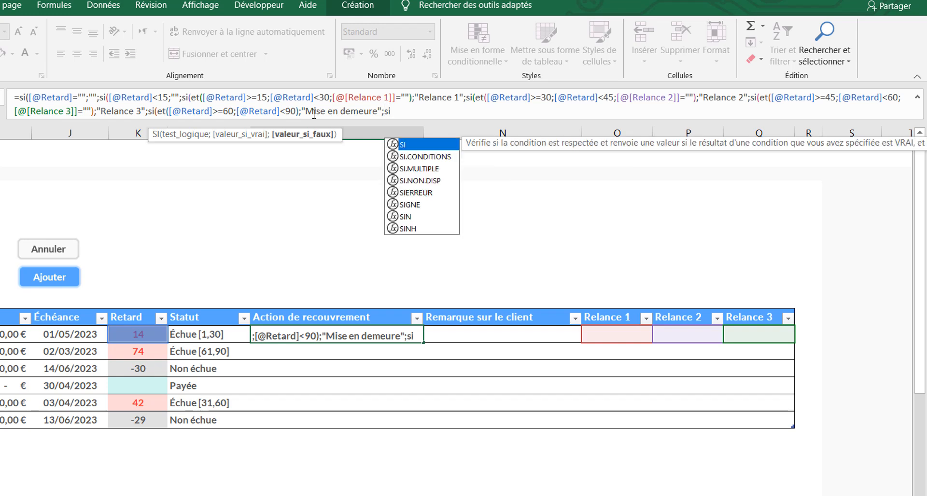
text(()
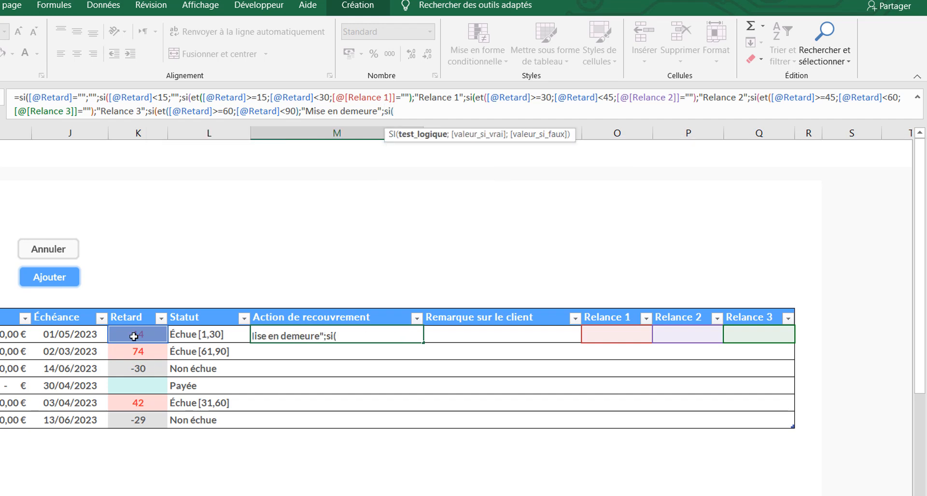
text(et()
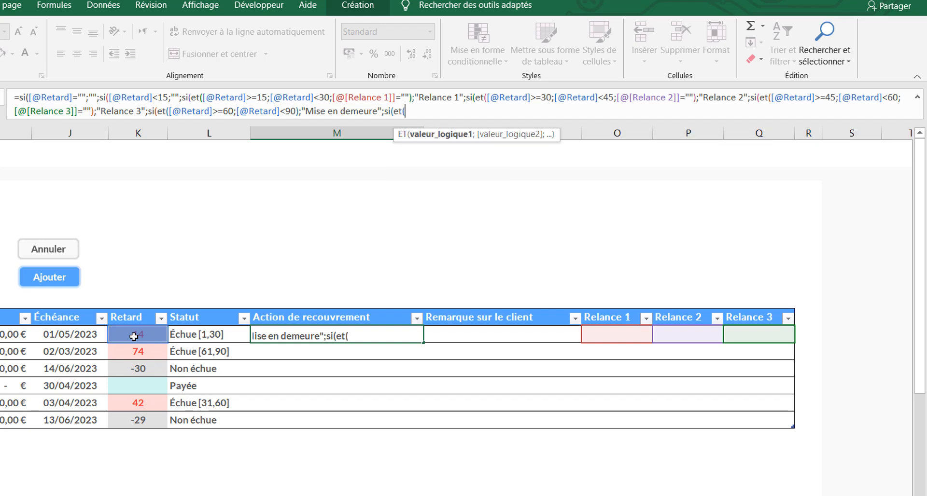
click(134, 337)
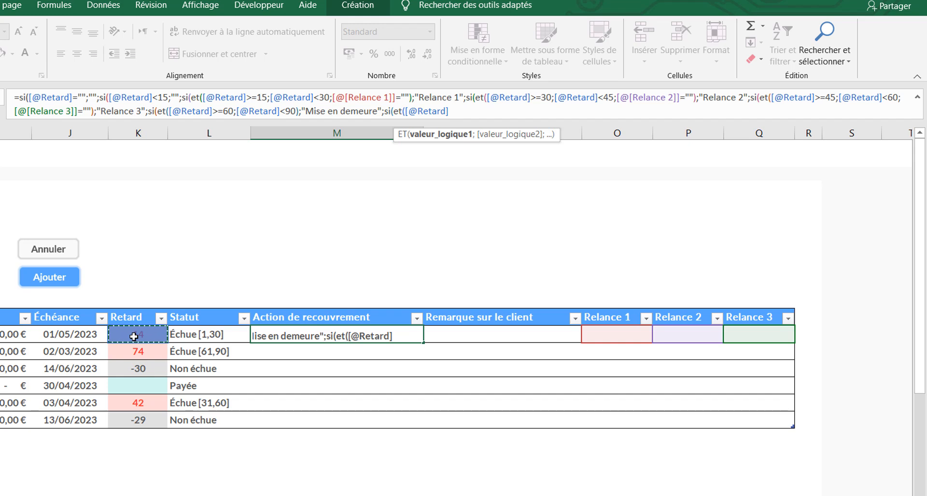
text(>=90;)
click(134, 337)
text(<10000)
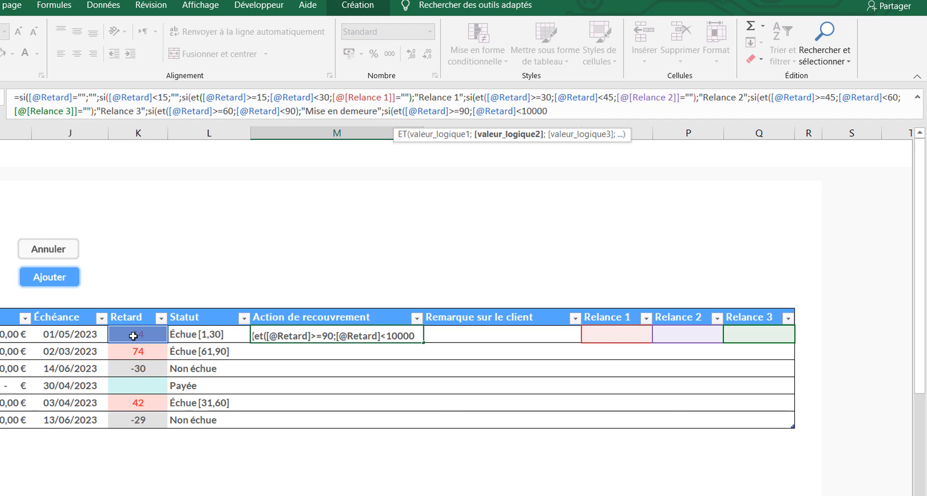
Close the 90-day-or-more ET test and return "Contentieux" when it is true
text(;)
key(BackSpace)
text();)
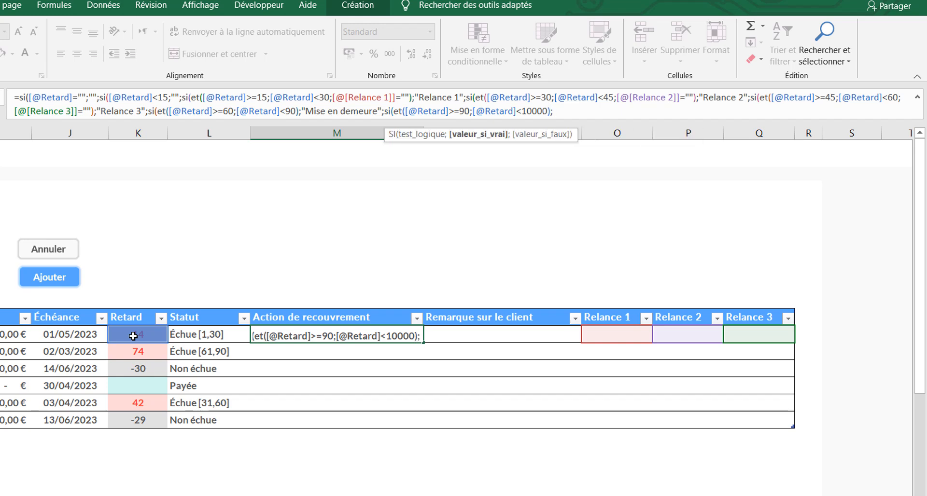
text(")
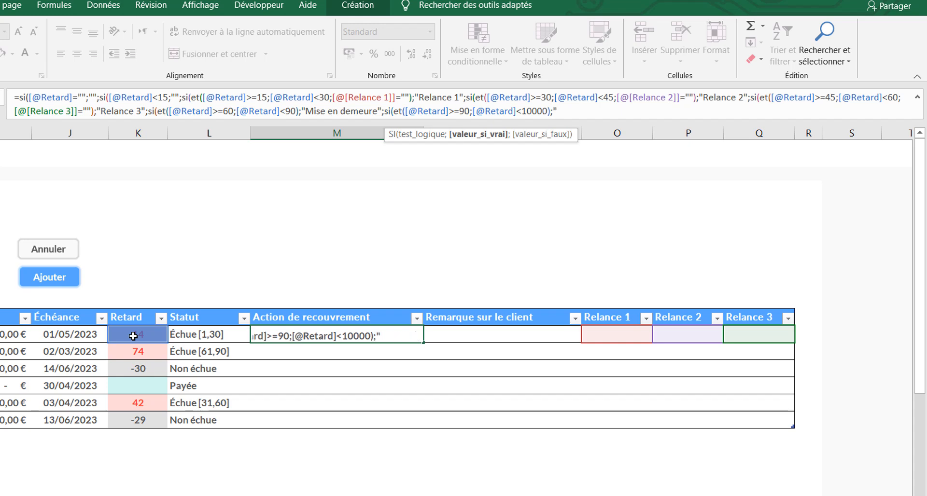
text(Contentieux")
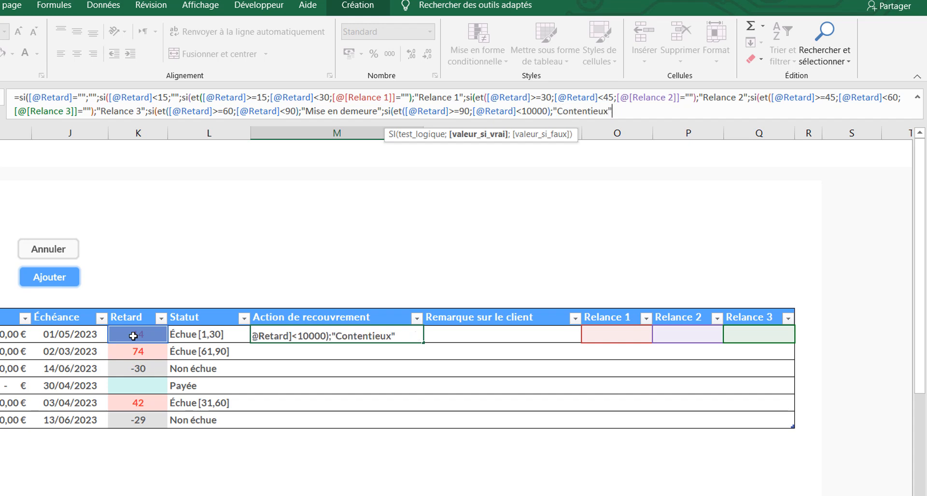
text(;)
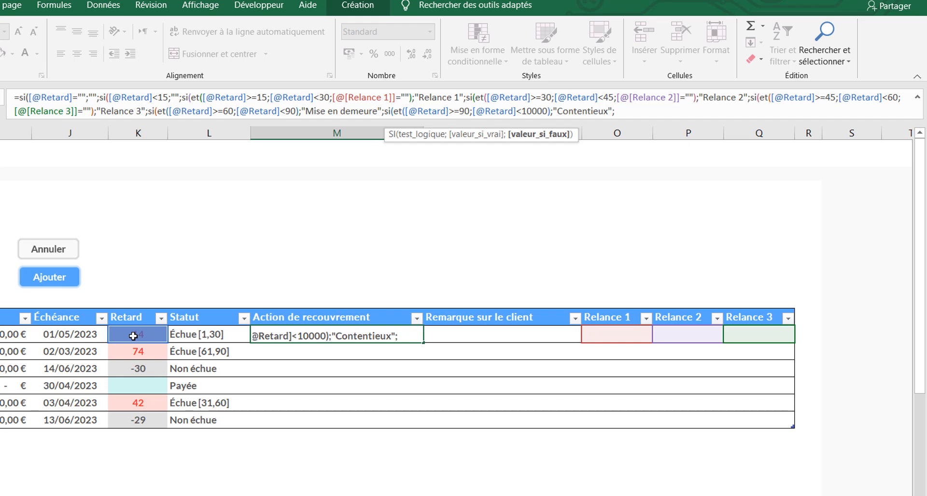
text("")
Return an empty text "" as the final false value, close all seven nested SI functions and validate M13's formula
text()))
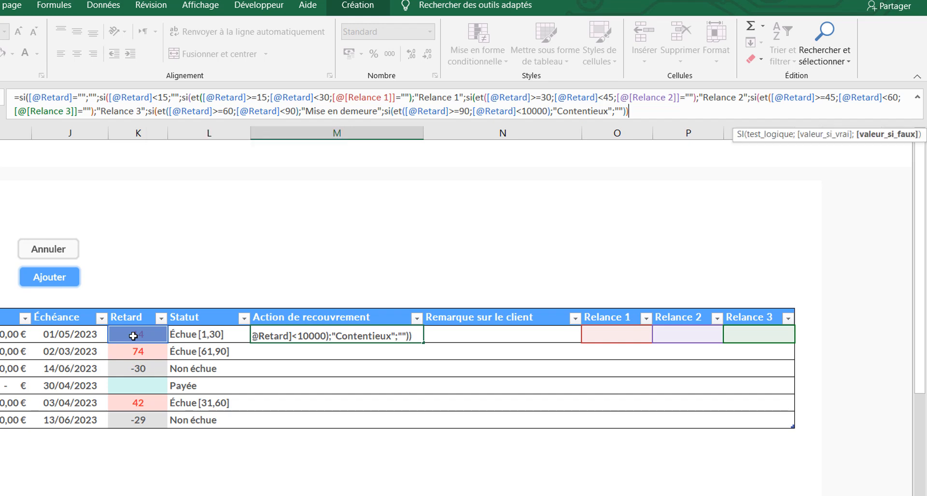
text())
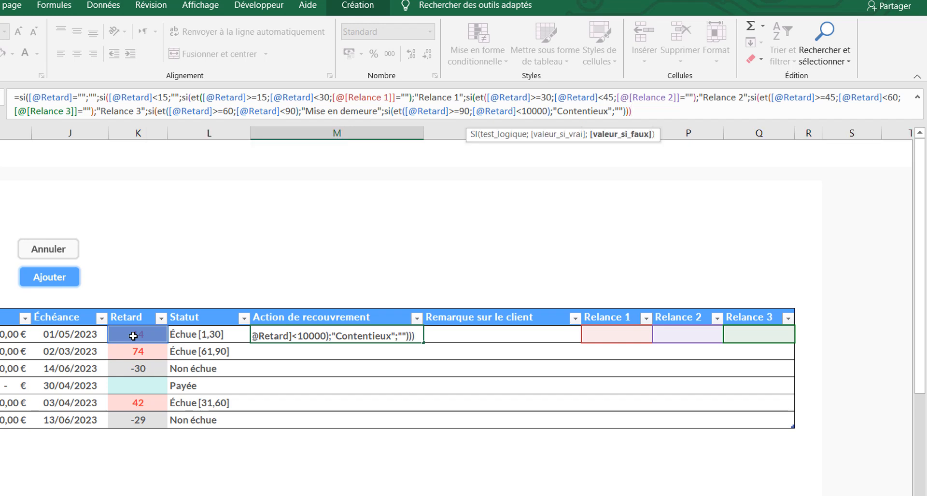
text()))
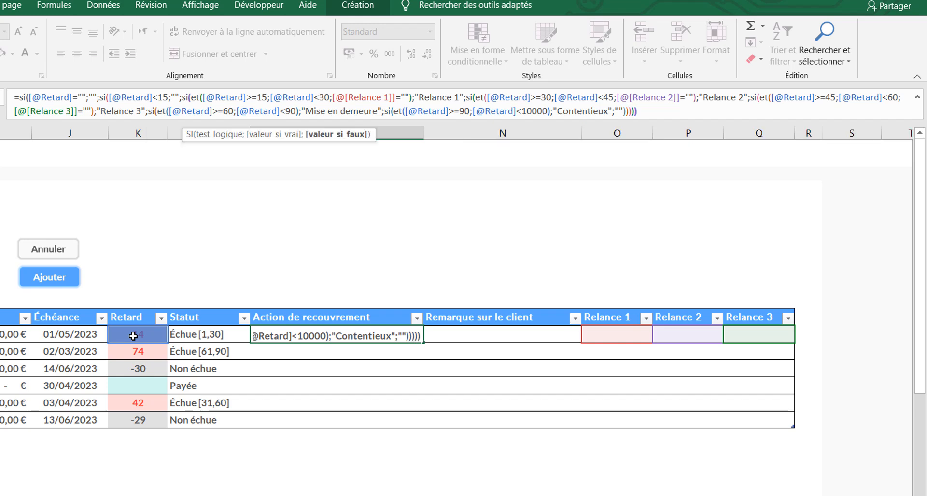
text())
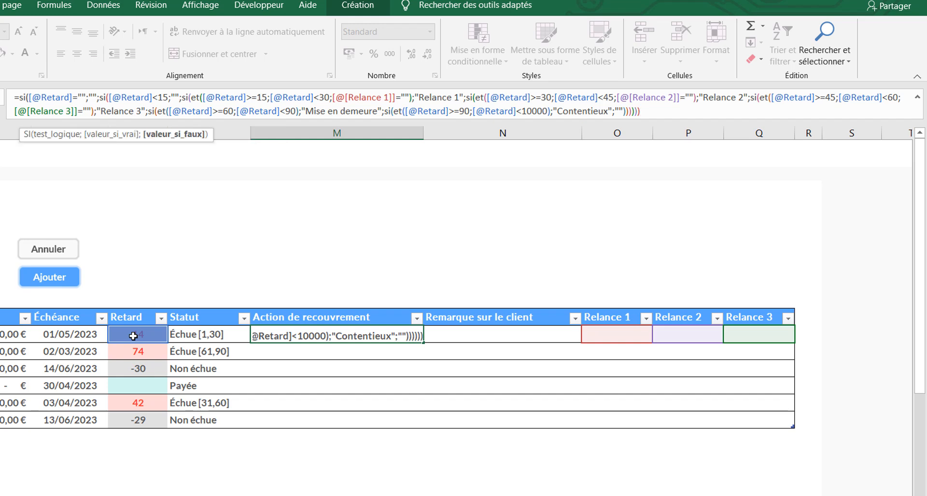
text())
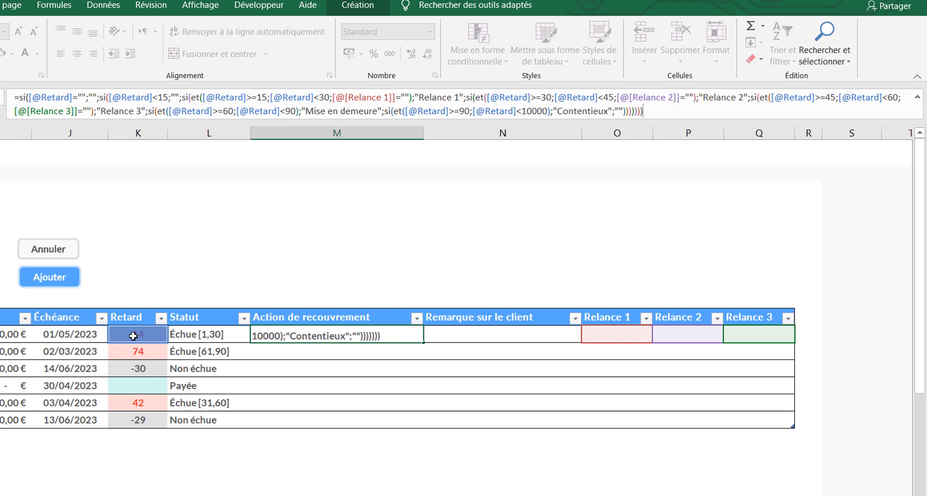
key(BackSpace)
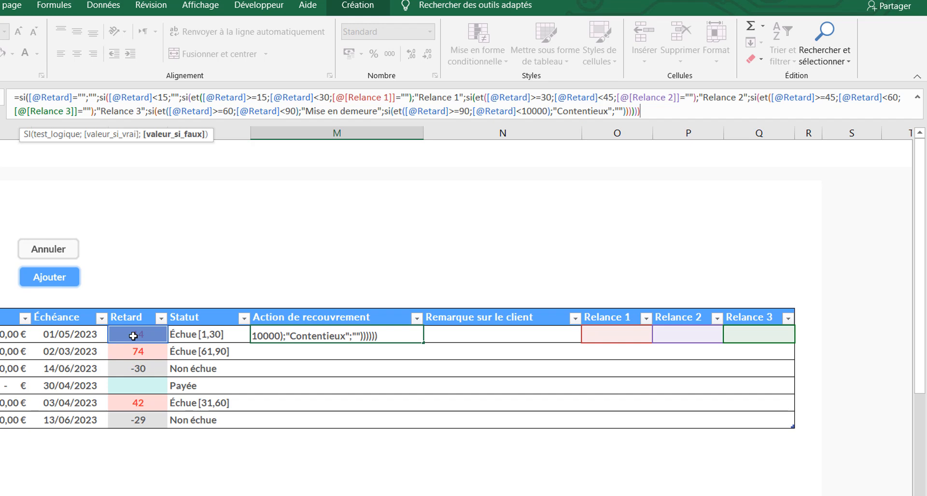
key(Return)
key(Return)
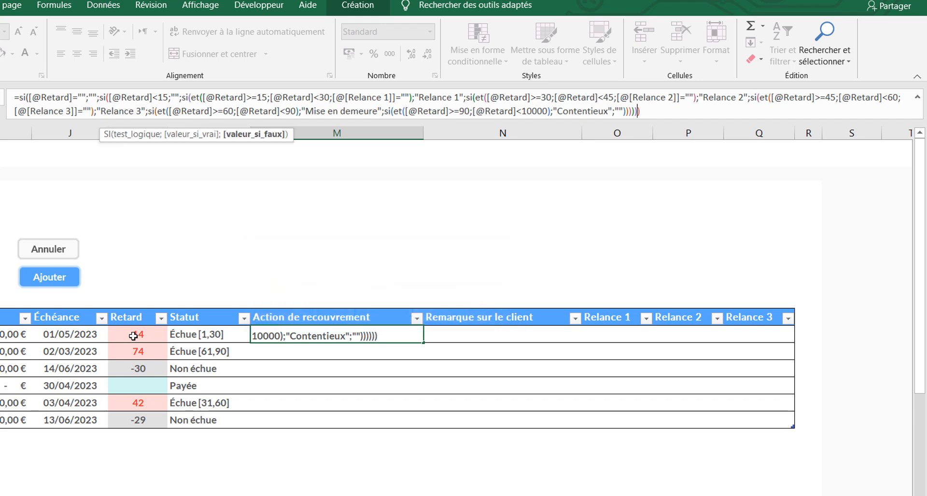
text())
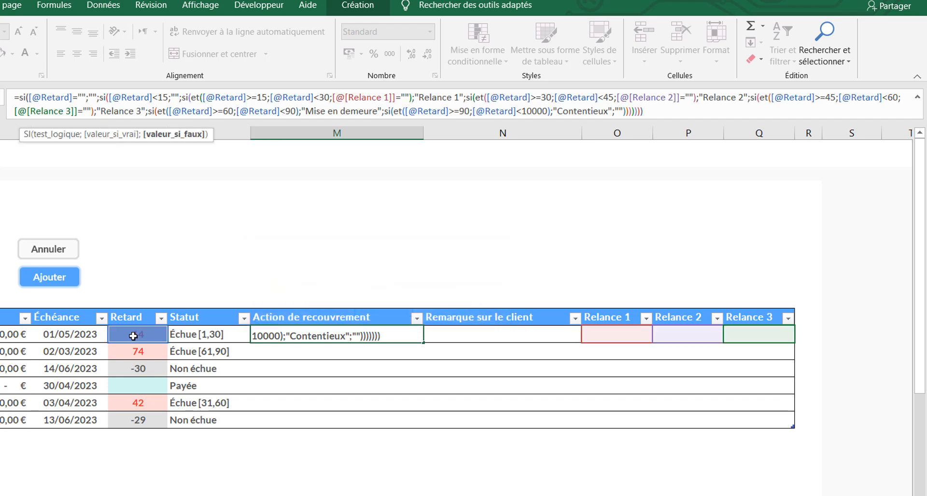
key(Return)
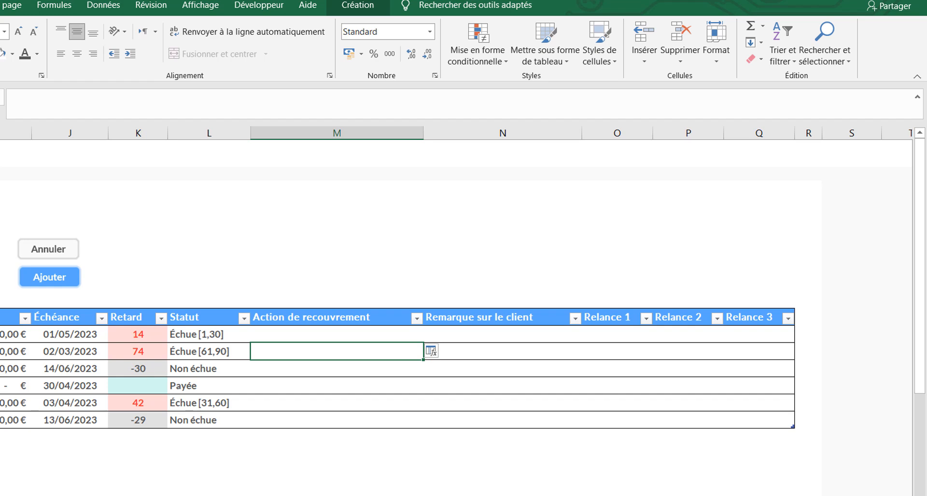
Fill M13's formula down the Action de recouvrement column and compare the resulting actions with the Retard values
click(371, 330)
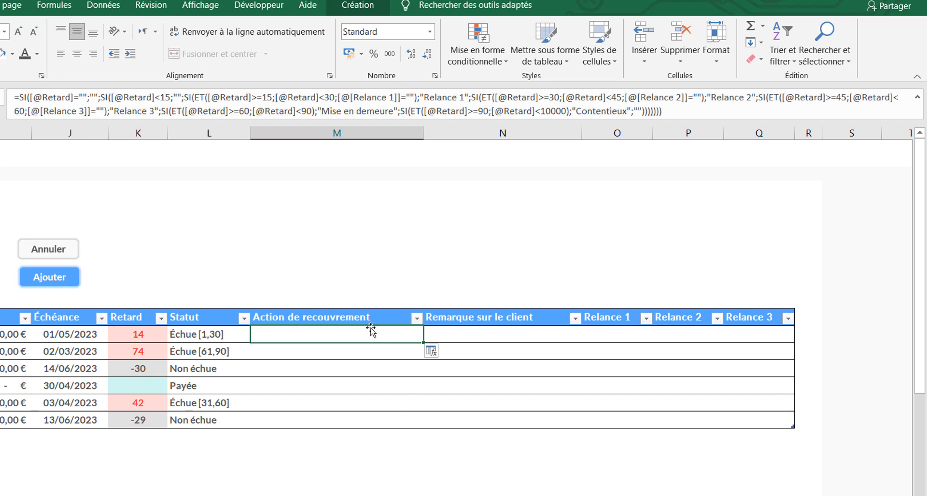
double_click(421, 343)
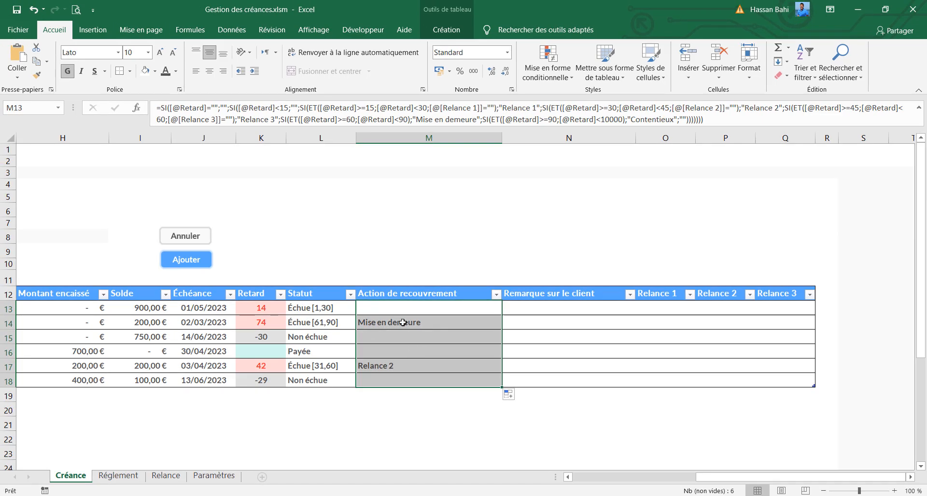
click(404, 323)
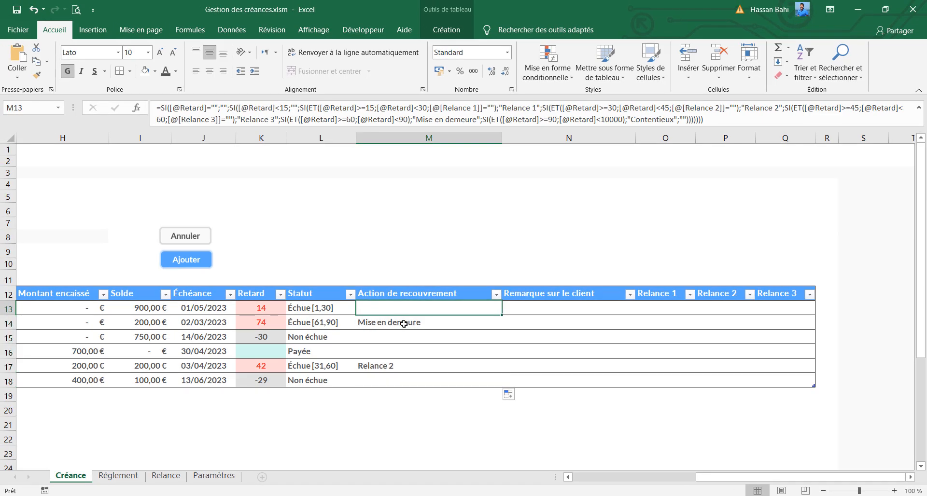
click(278, 325)
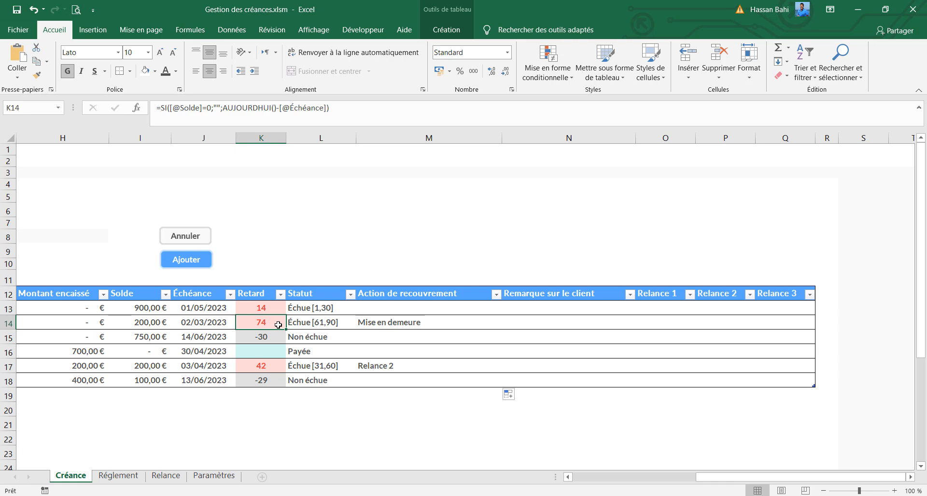
click(391, 363)
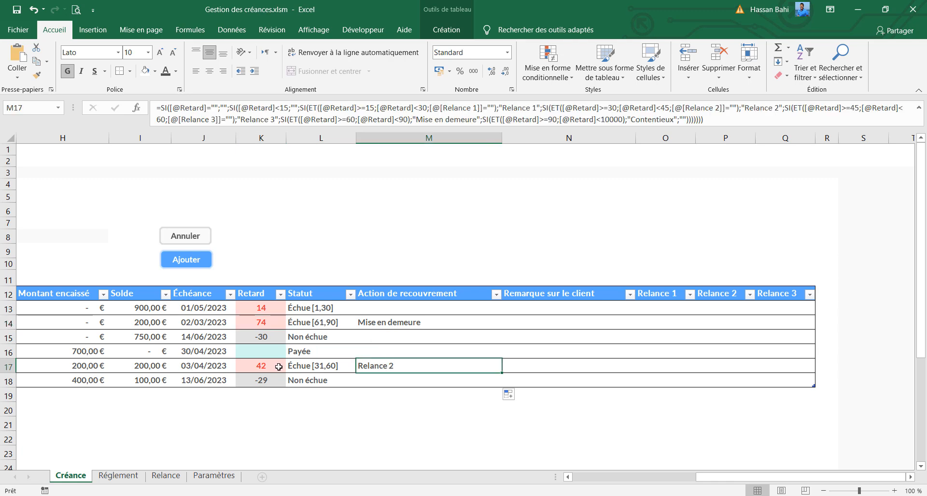
Set the Délai de règlement in F13 to 20 to test the row's recovery action
drag(771, 479, 667, 483)
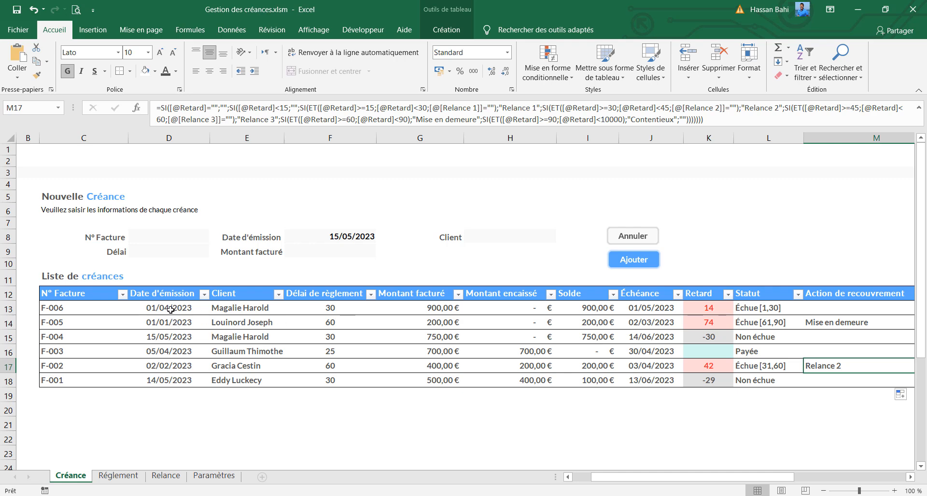
click(325, 309)
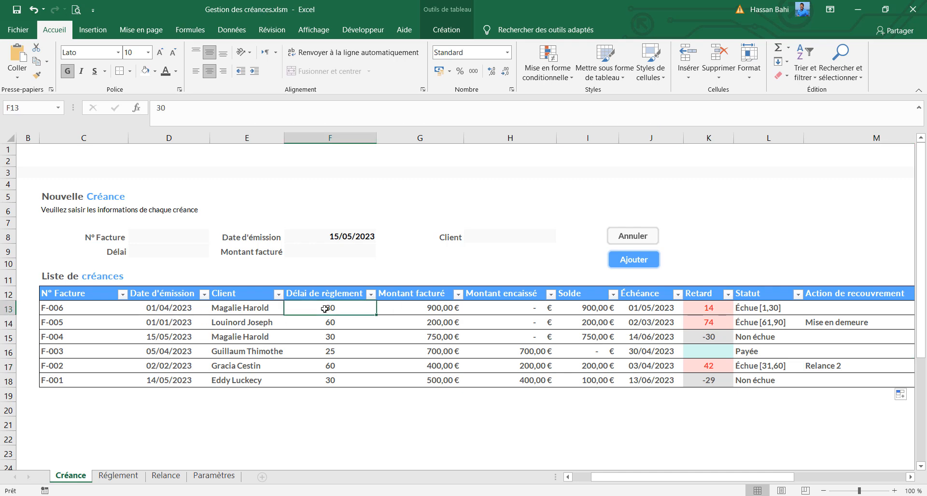
text(20)
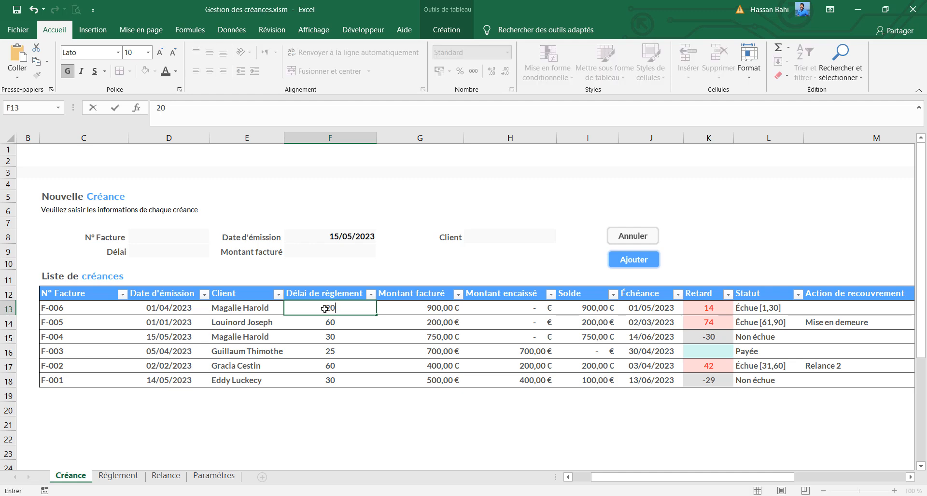
key(Return)
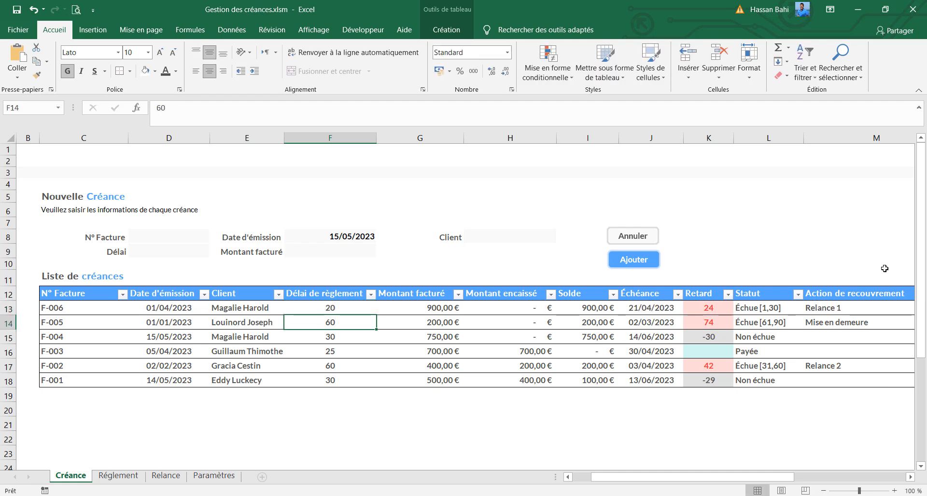
Set the Délai de règlement in F14 to 80 and check the row's Retard value
key(ctrl+z)
text(80)
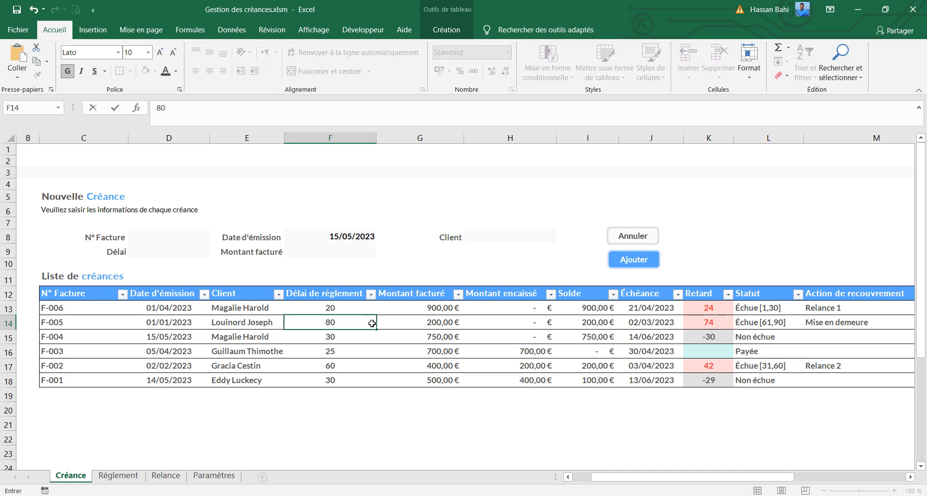
key(Return)
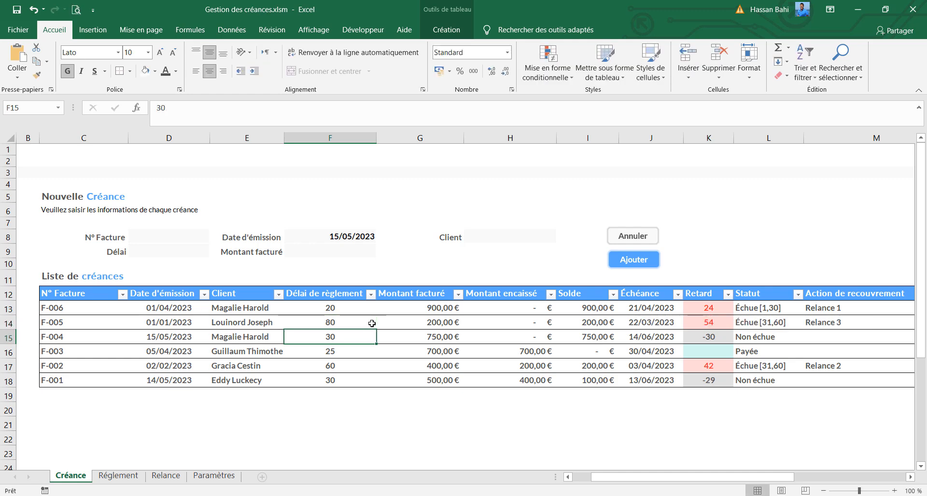
click(713, 322)
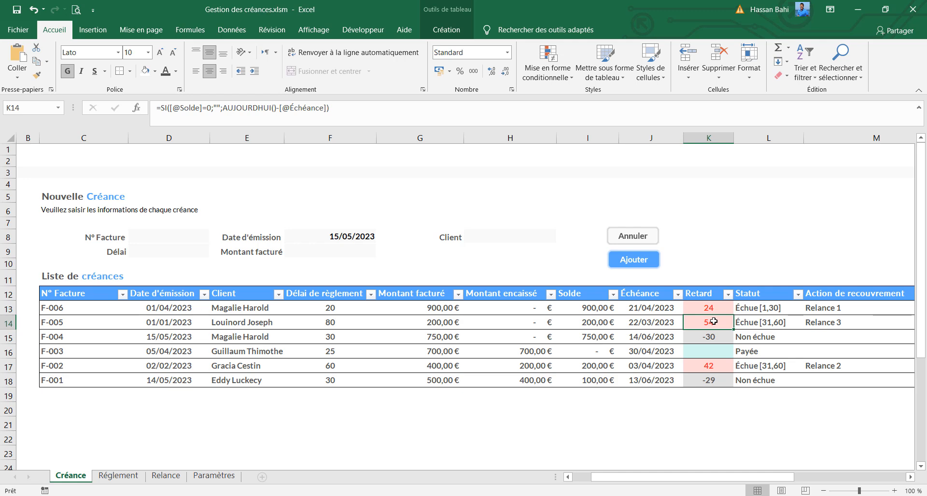
Change the Date d'émission in D15 to 15/01/2023 and check the row's Retard value
click(317, 334)
click(174, 340)
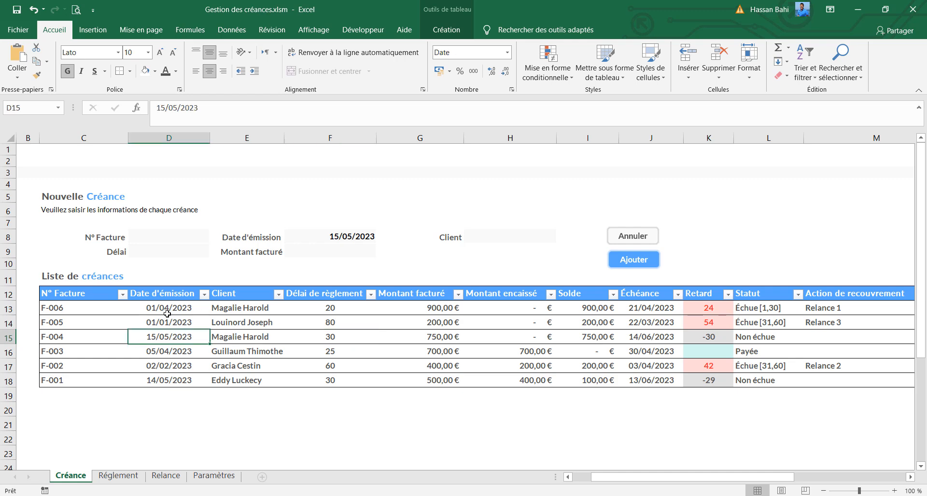
click(176, 111)
key(BackSpace)
text(1)
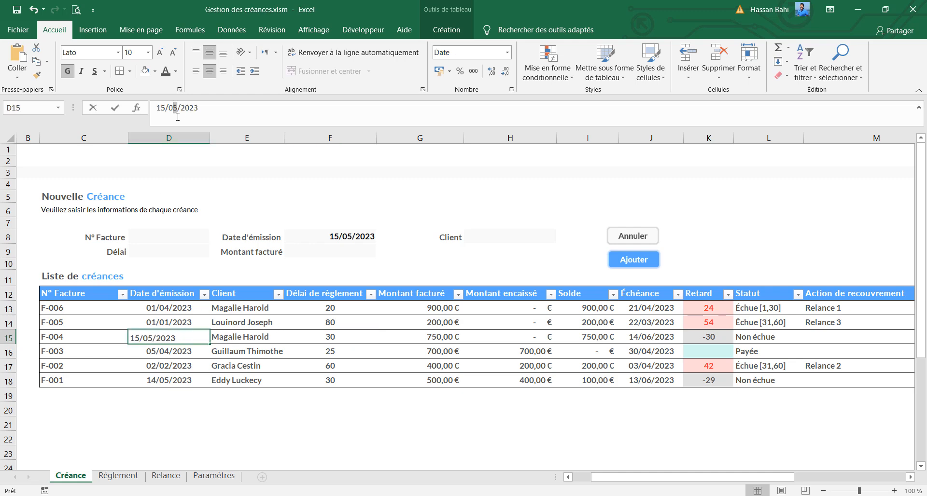
key(Return)
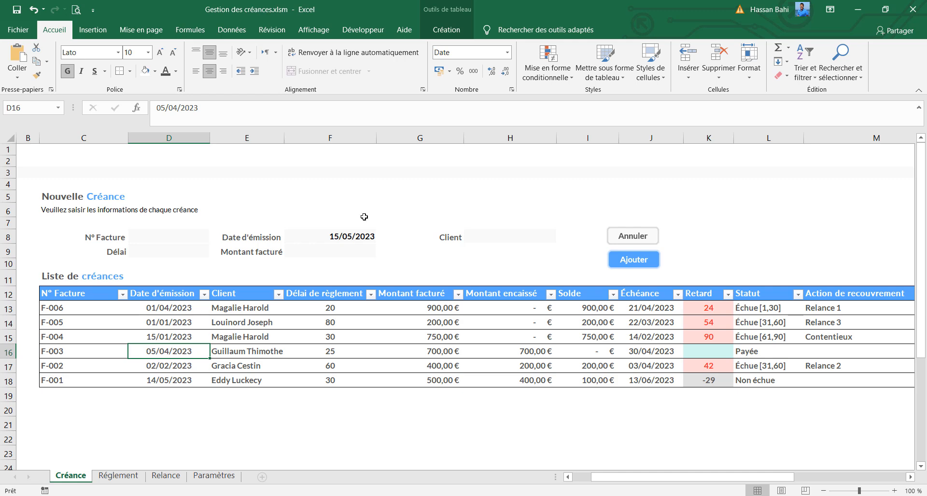
click(716, 339)
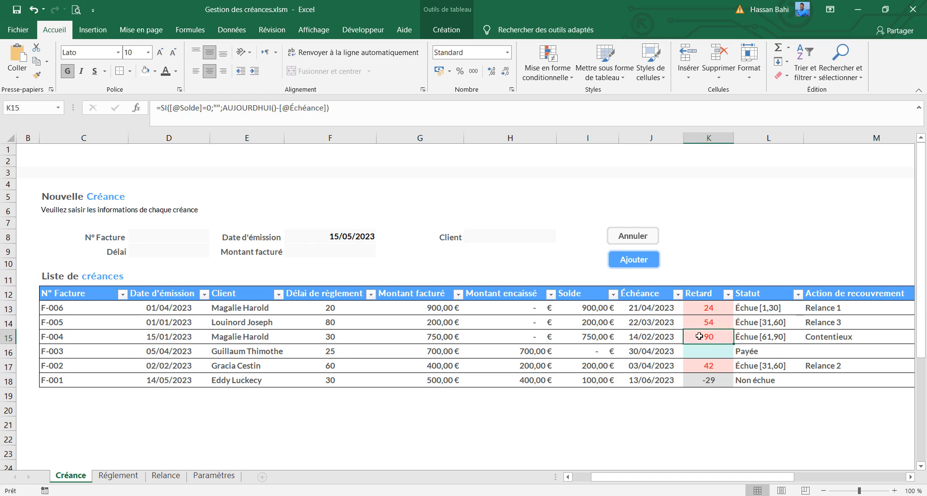
Change the Date d'émission in D15 to 16/01/2023 to test a one-day-shorter delay
click(334, 337)
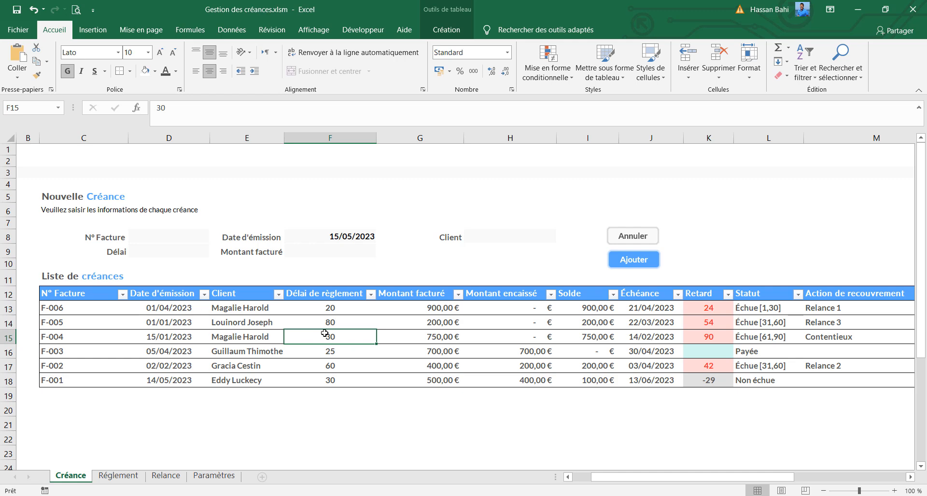
click(160, 338)
double_click(161, 108)
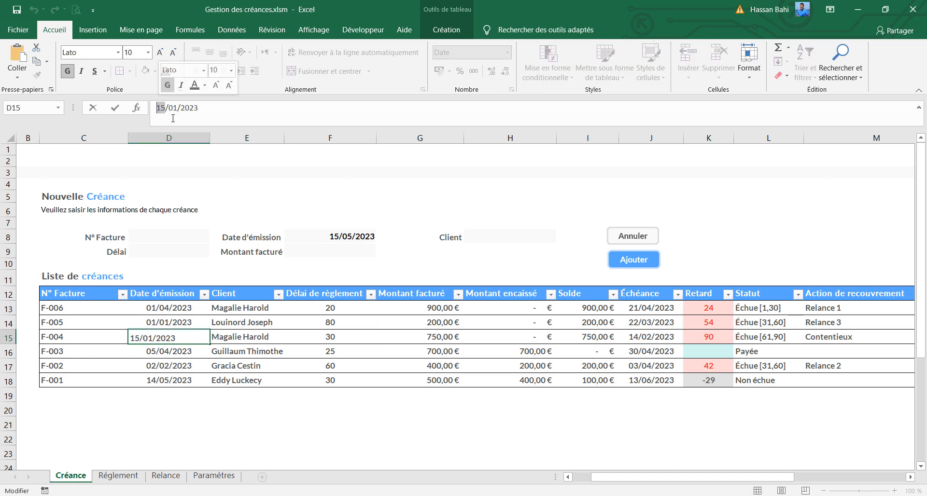
text(16)
key(Return)
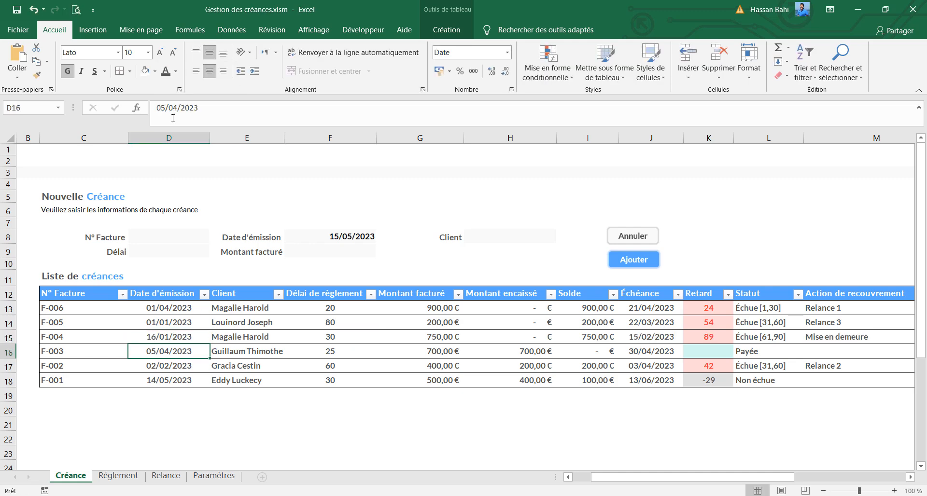
Change the Date d'émission in D15 to 13/01/2023 to test a longer delay
key(Up)
click(162, 108)
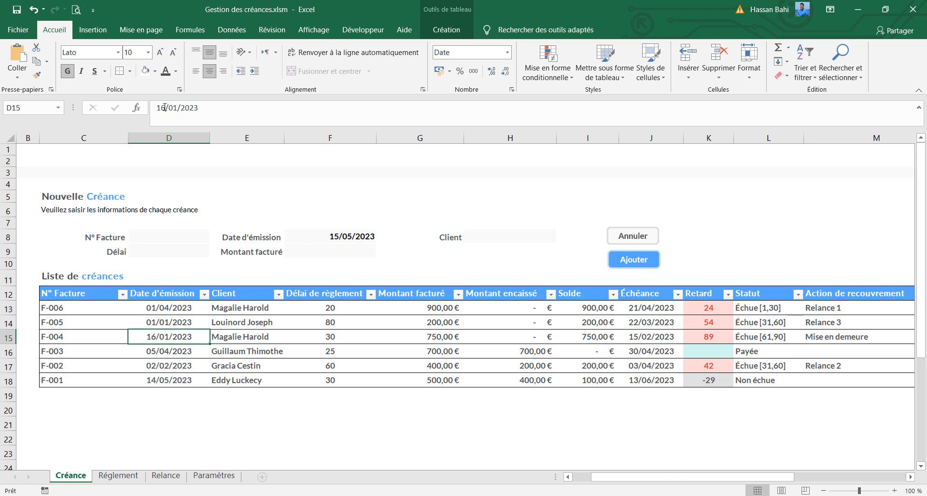
double_click(162, 108)
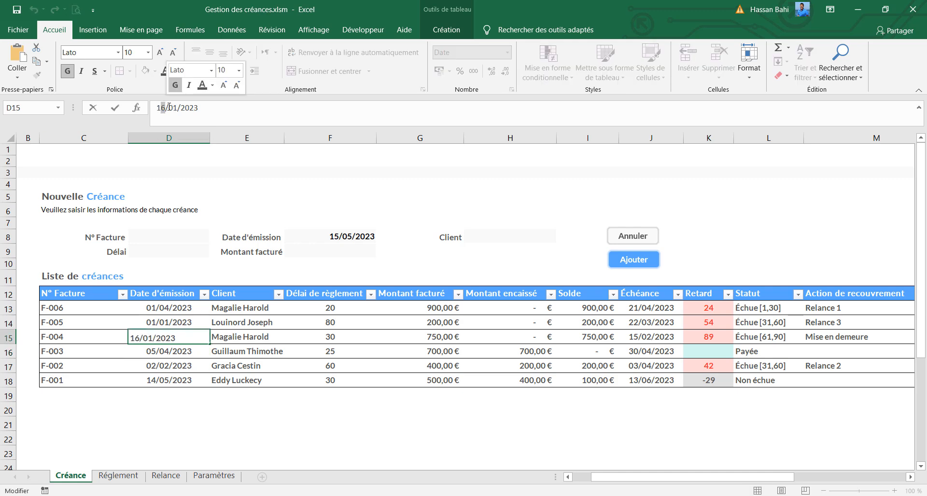
text(13)
key(Return)
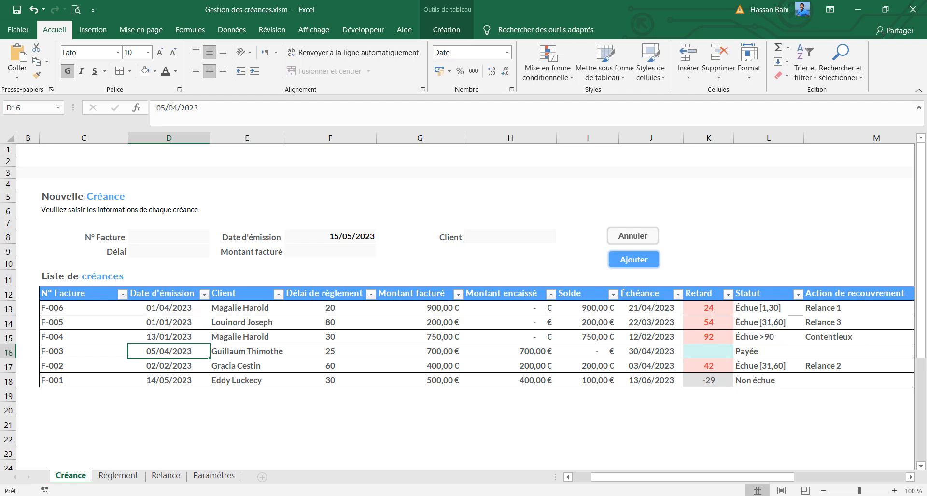
Set the Montant facturé in G16 to 800 and compare the Statut and Action de recouvrement formulas in L13 and M13
click(453, 353)
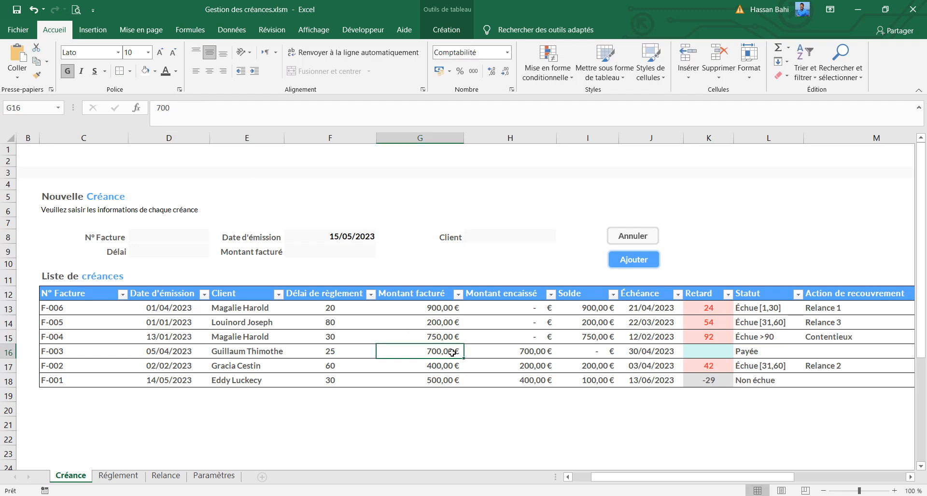
text(8000)
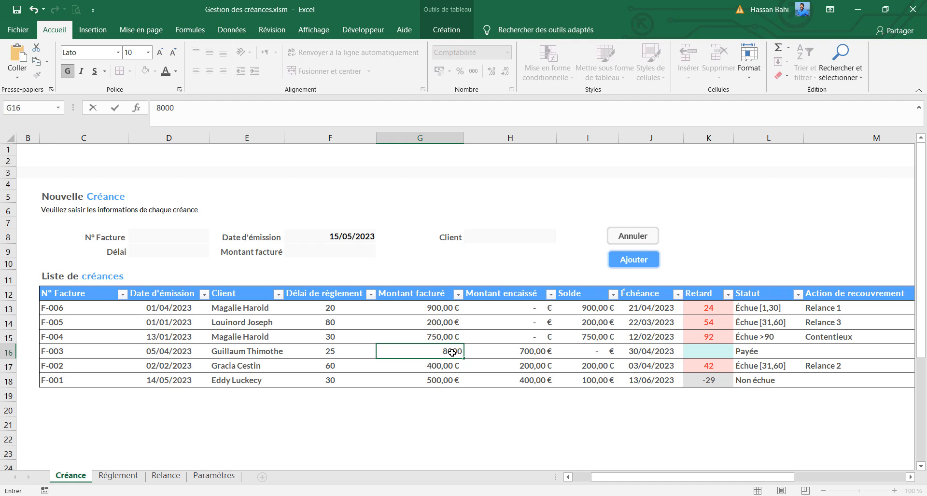
key(BackSpace)
key(Return)
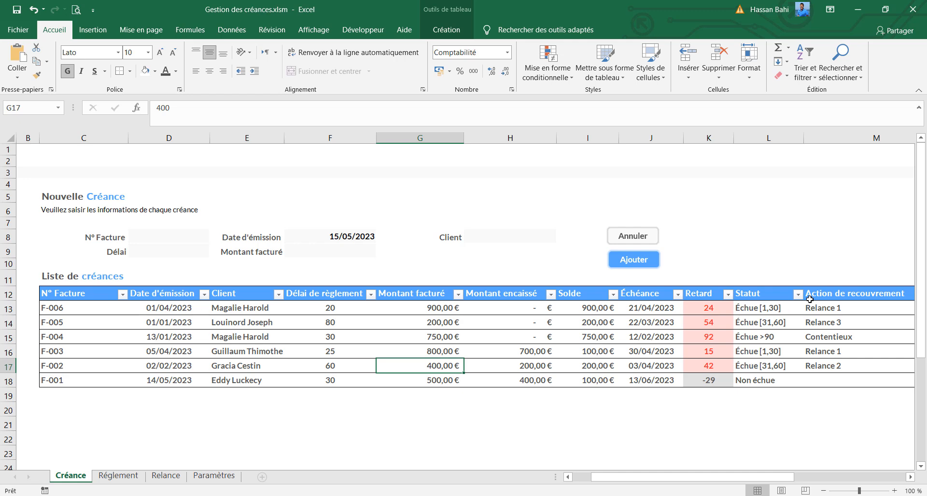
click(779, 308)
click(842, 308)
click(782, 305)
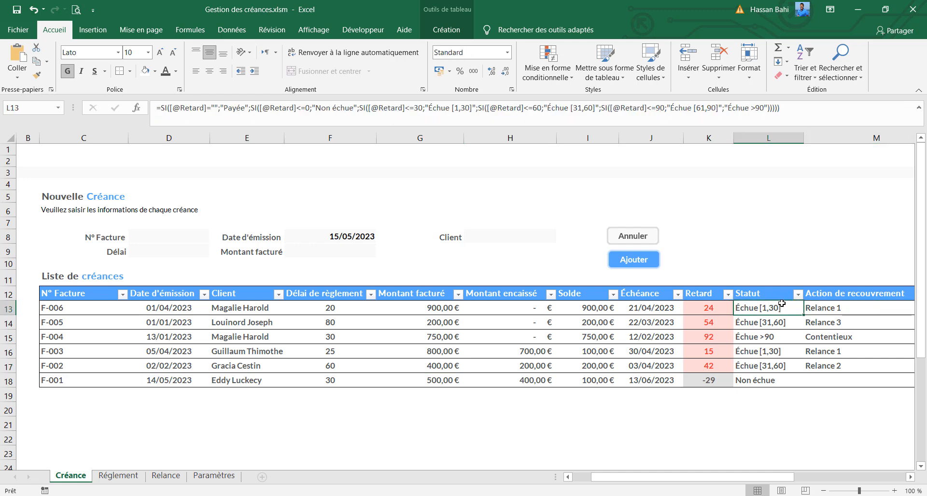
click(867, 308)
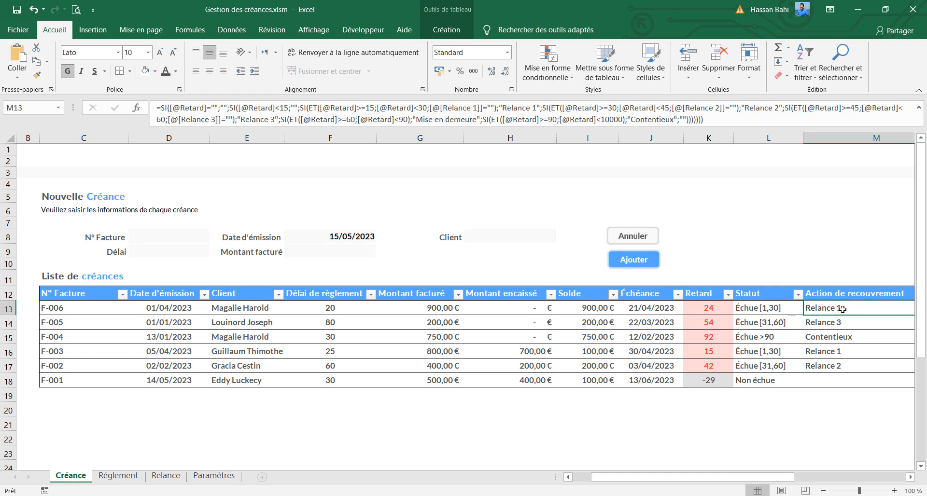
Narrow the Action de recouvrement column slightly
drag(735, 477, 825, 475)
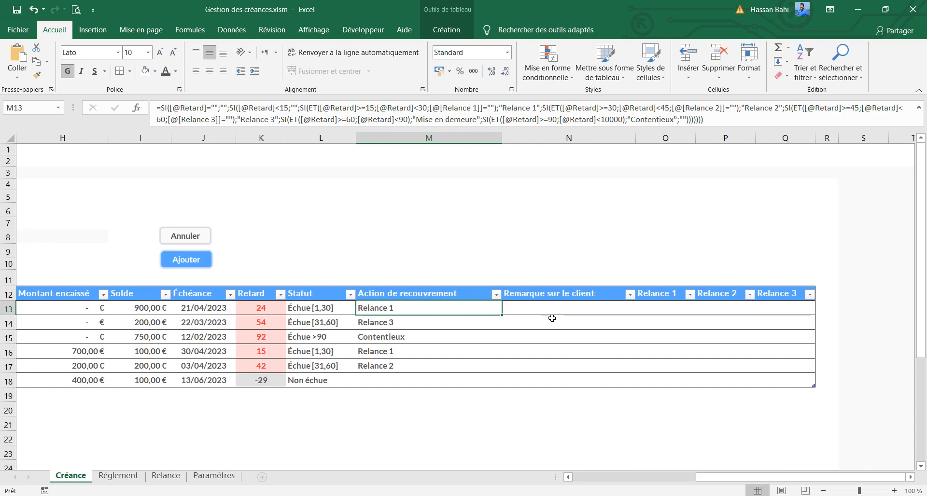
click(555, 309)
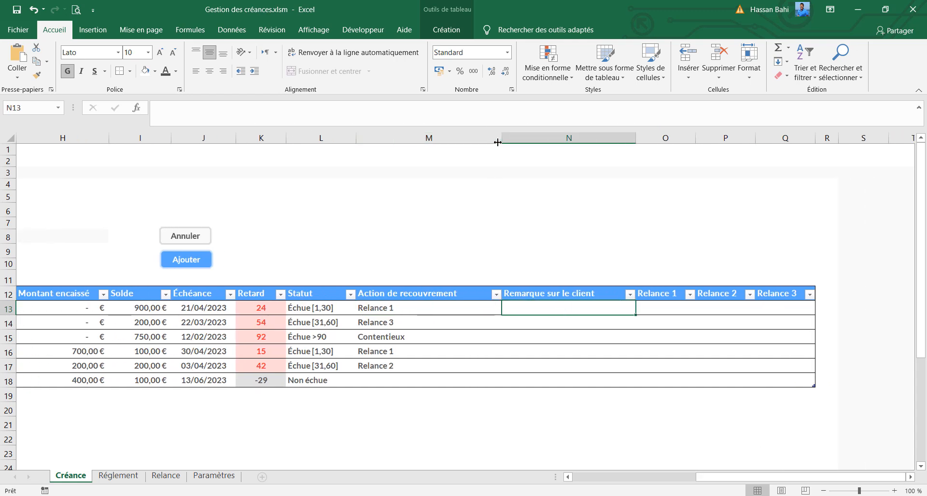
drag(502, 141, 484, 145)
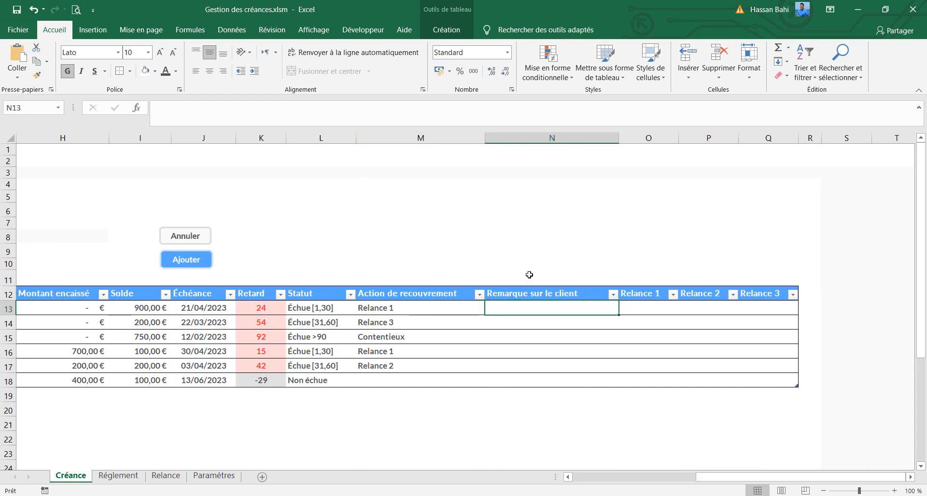
Examine the Remarque sur le client and Relance 1 columns, view the Relance sheet and return to the Créance sheet
click(541, 321)
click(543, 340)
click(650, 306)
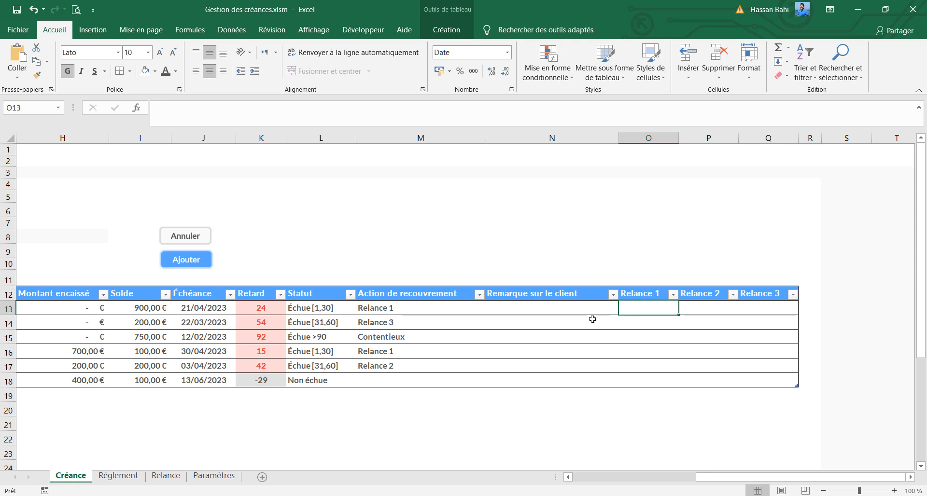
click(560, 323)
key(Down)
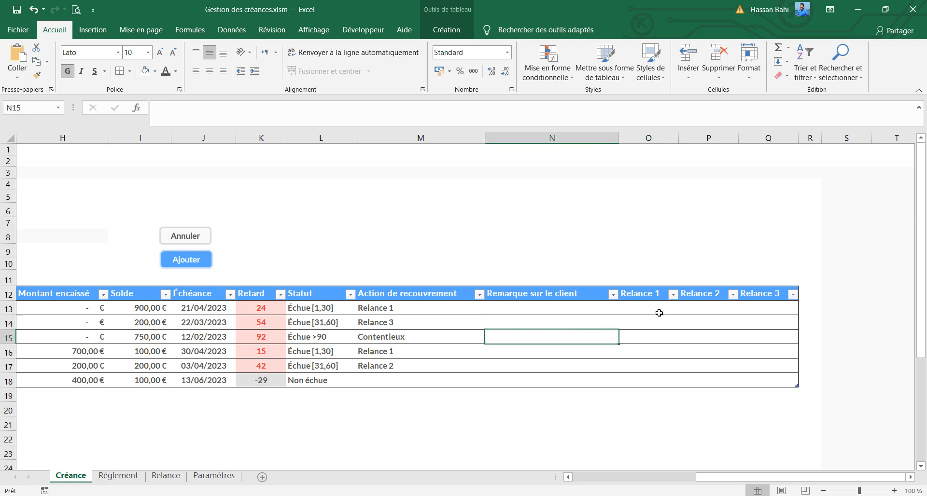
click(646, 304)
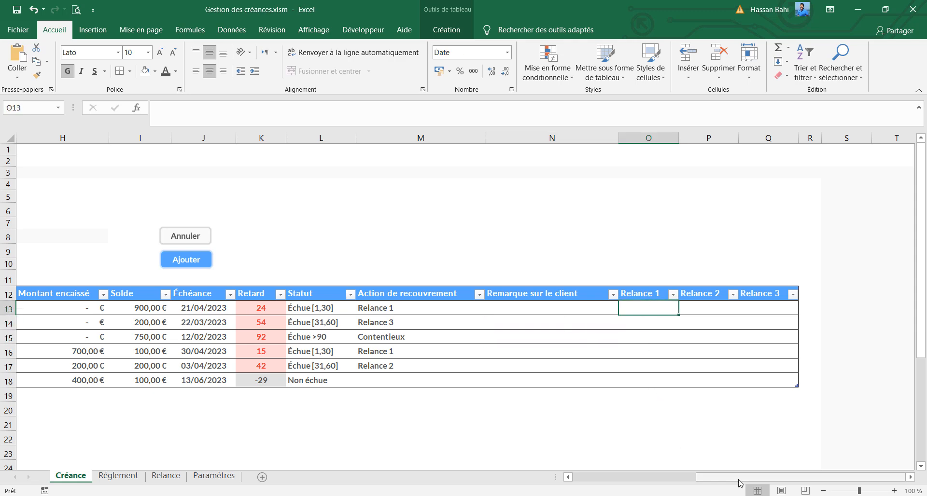
mouse_move(740, 481)
mouse_down()
mouse_move(617, 479)
mouse_move(727, 480)
mouse_up()
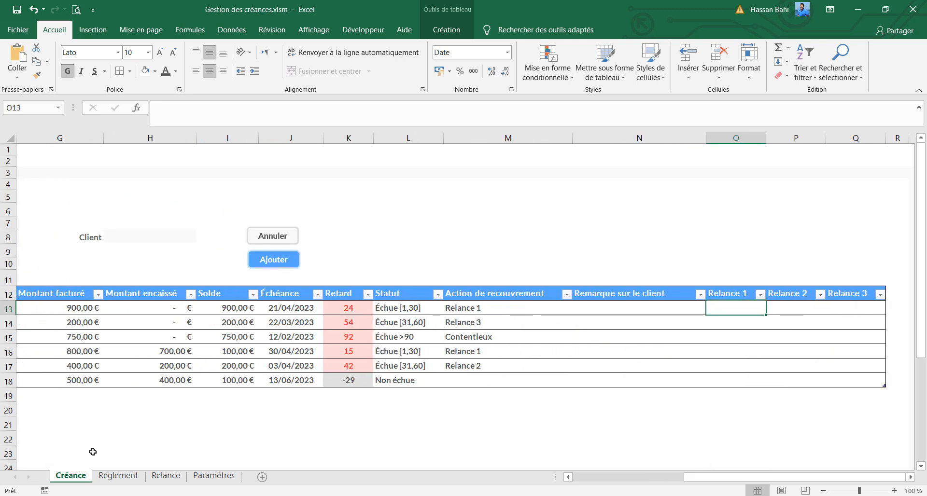
click(166, 477)
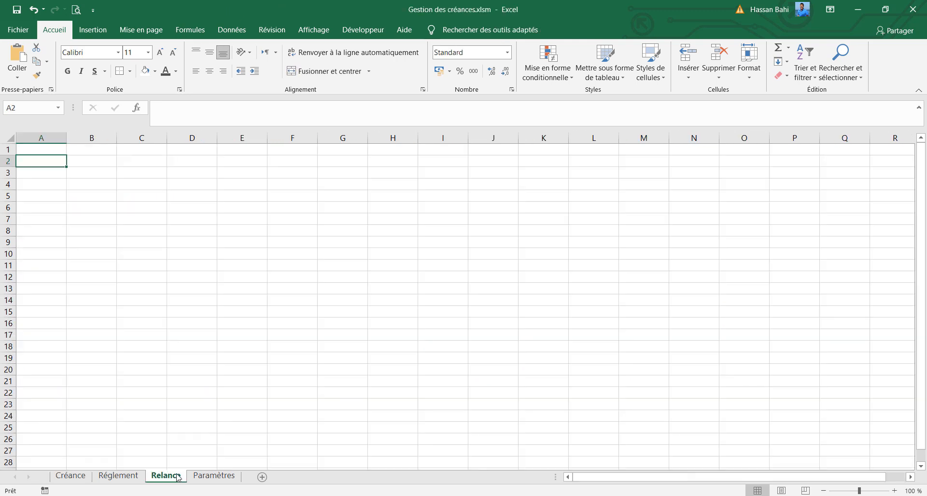
click(76, 481)
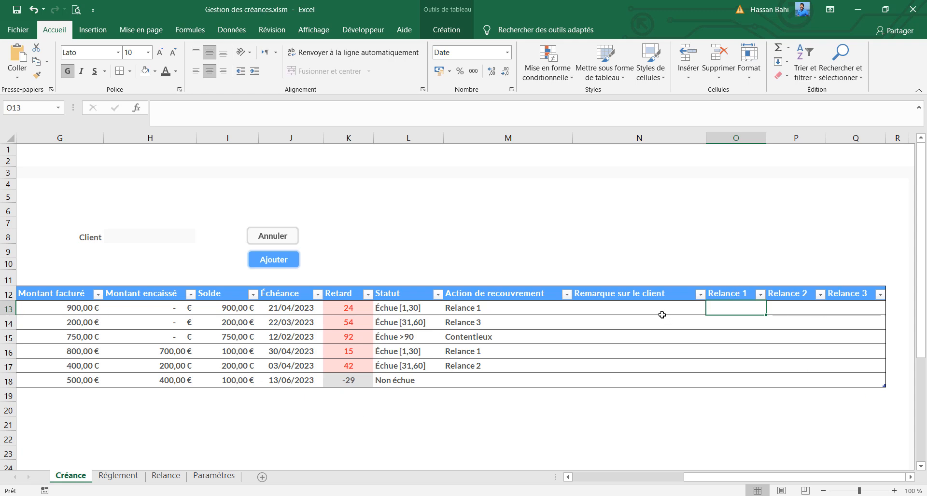
Review the recovery actions in the Action de recouvrement column and reduce the formula bar to a single line
click(464, 308)
click(473, 322)
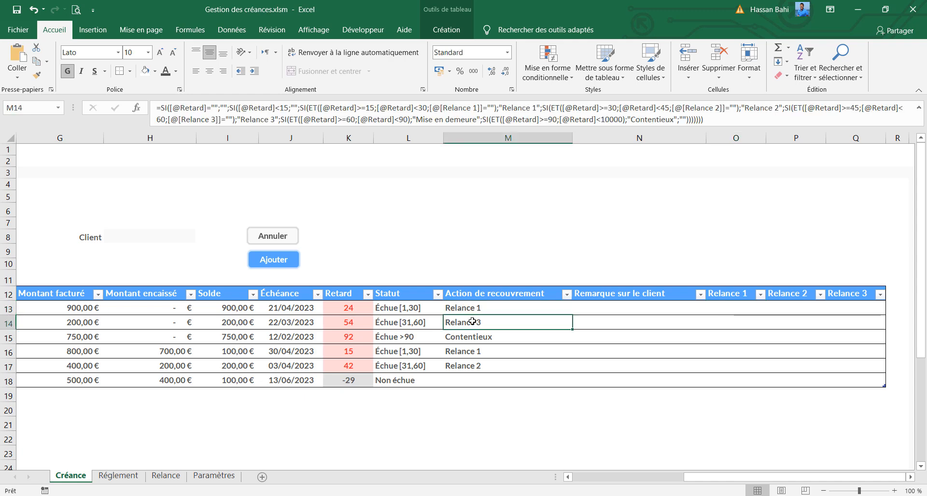
click(477, 353)
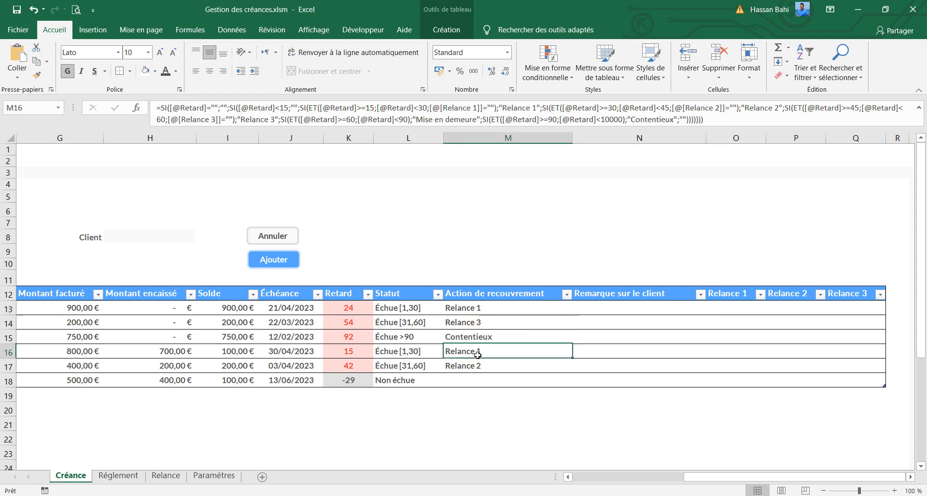
click(478, 369)
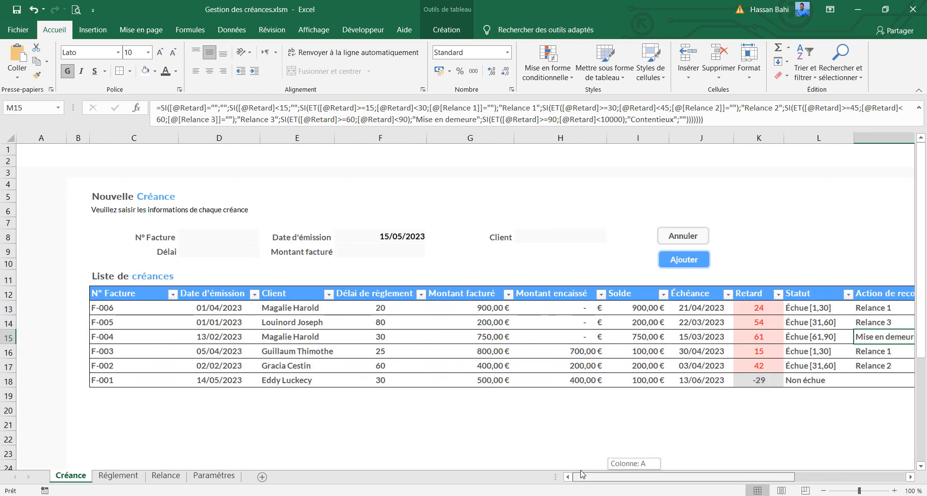
drag(820, 128, 819, 117)
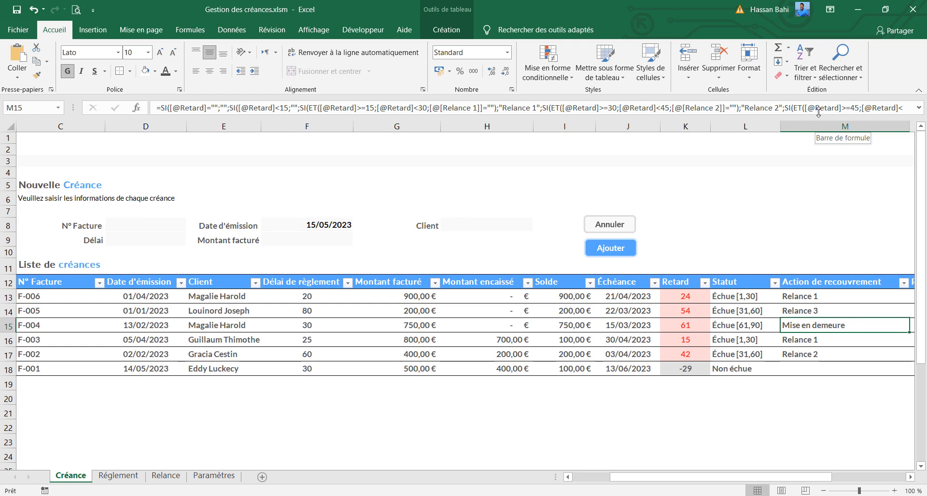
Copy the entire contents of the Réglement sheet
drag(667, 483, 630, 483)
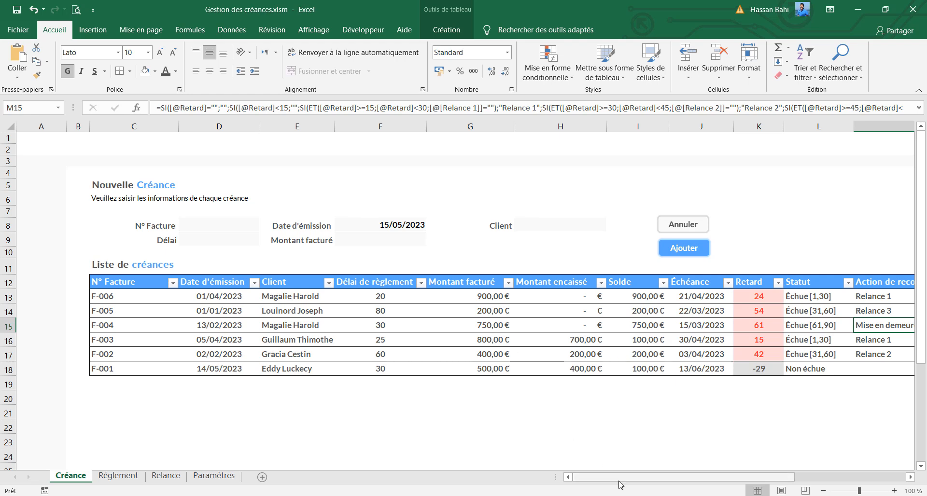
mouse_move(621, 481)
mouse_down()
mouse_move(703, 491)
mouse_move(613, 483)
mouse_up()
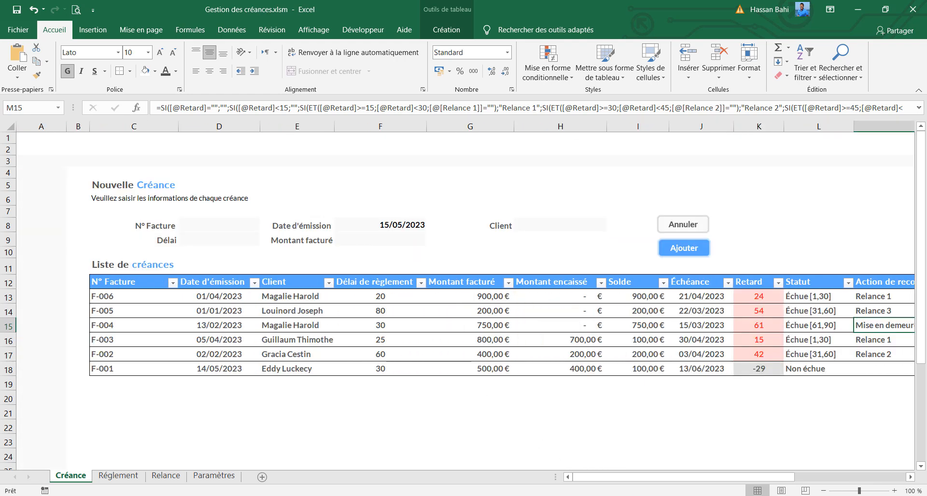
click(11, 126)
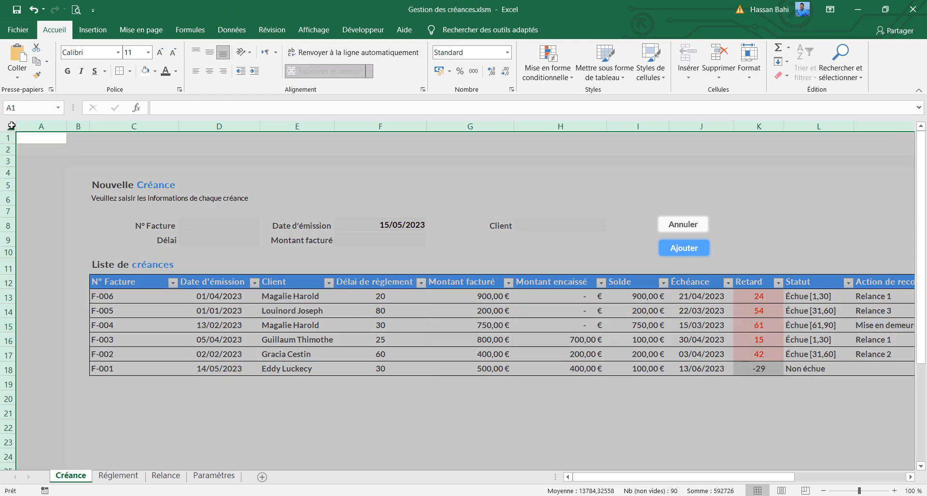
click(119, 477)
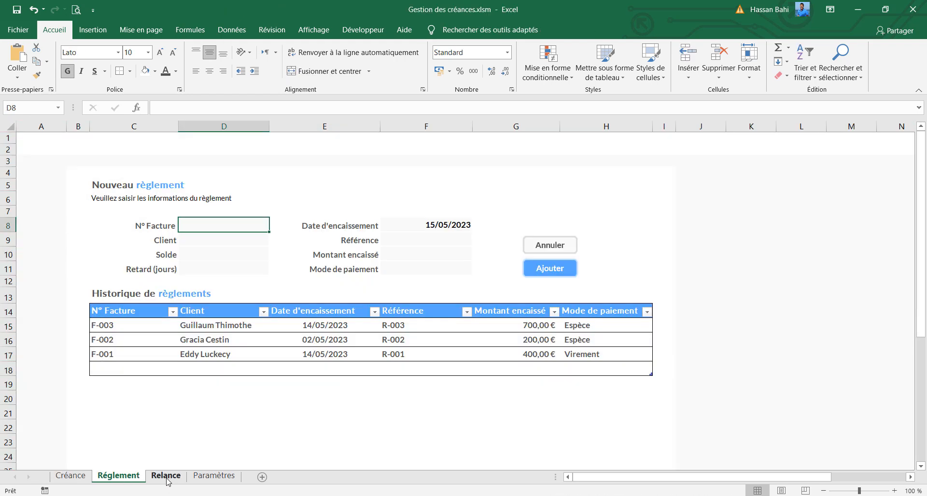
click(11, 127)
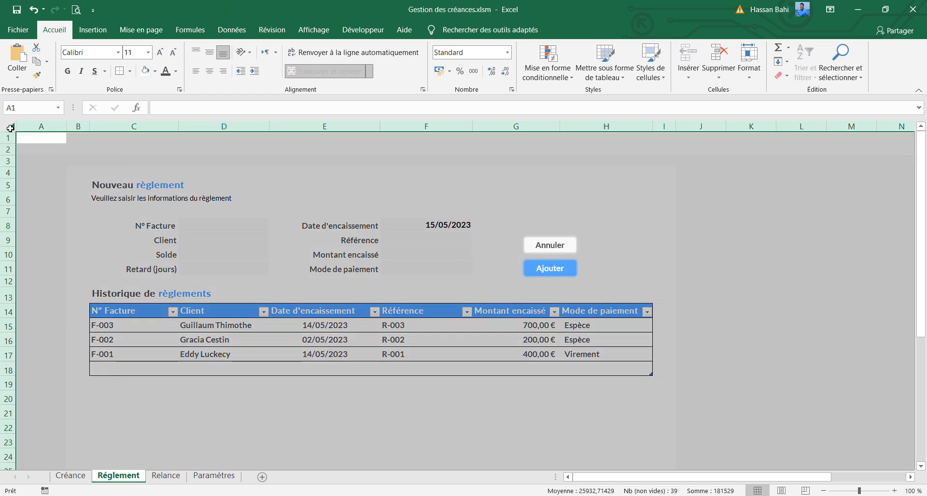
key(ctrl+c)
Hide the gridlines on the Relance sheet and paste the copied sheet starting at cell A1
click(167, 480)
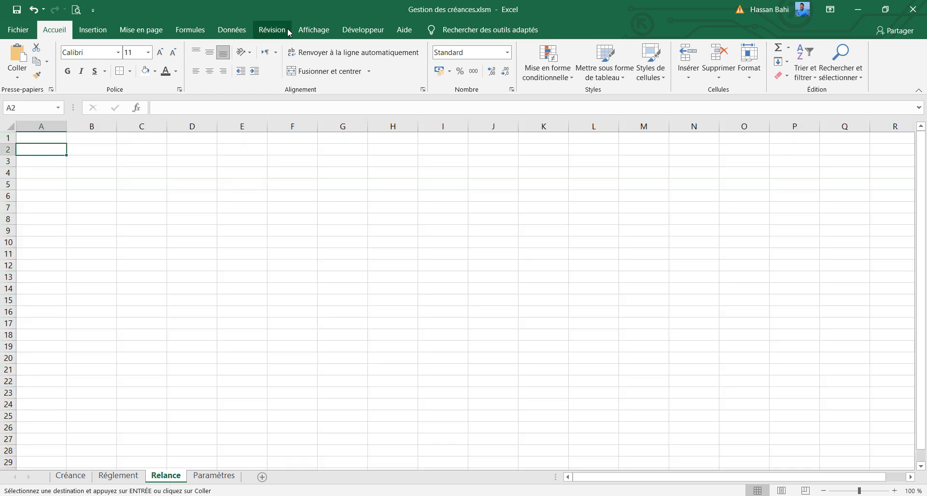
click(233, 30)
click(312, 30)
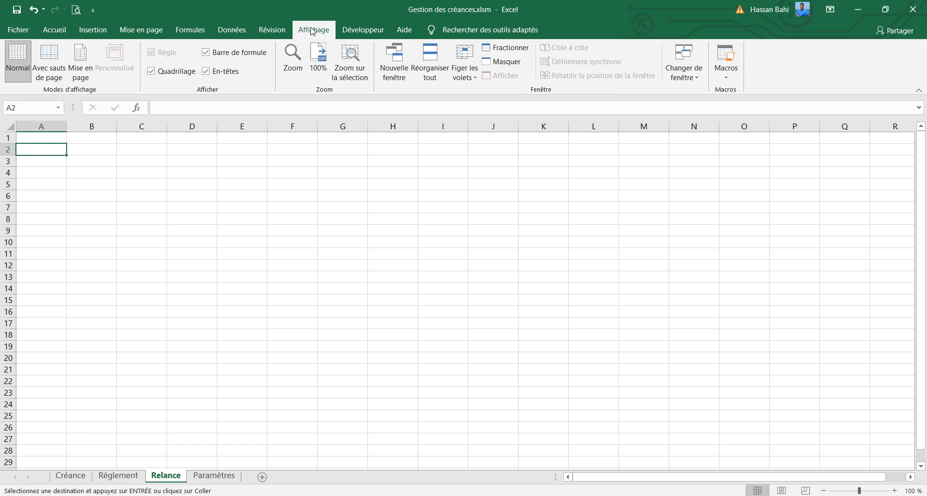
click(151, 72)
click(19, 140)
key(ctrl+v)
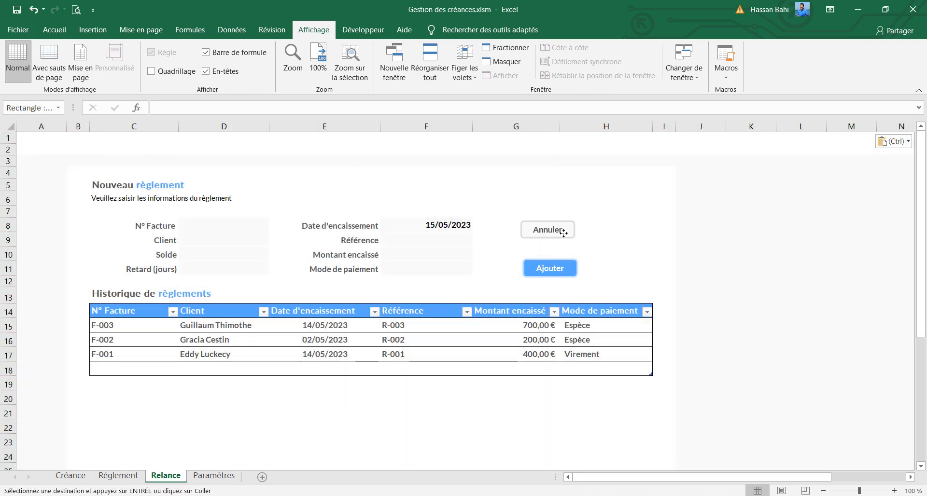
Check the macro assigned to Ajouter and place the Annuler and Ajouter buttons side by side around rows 5 and 6
drag(564, 234, 557, 195)
right_click(568, 274)
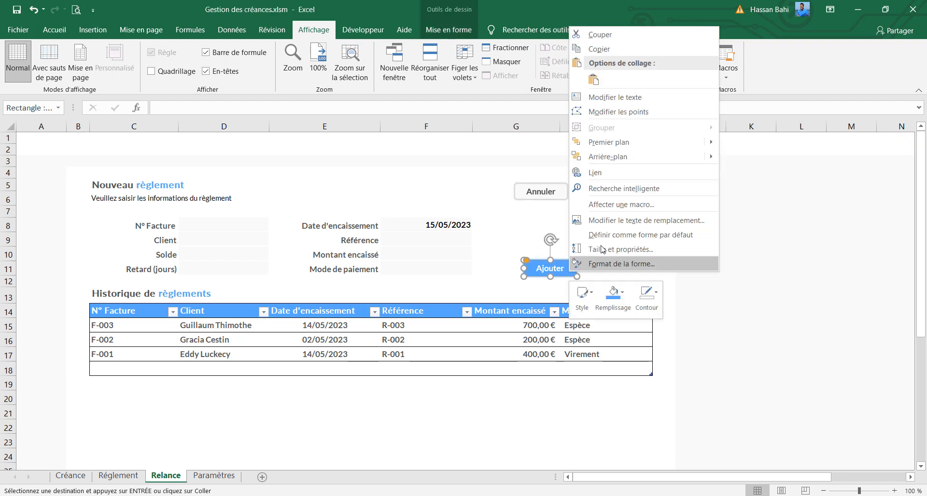
click(625, 205)
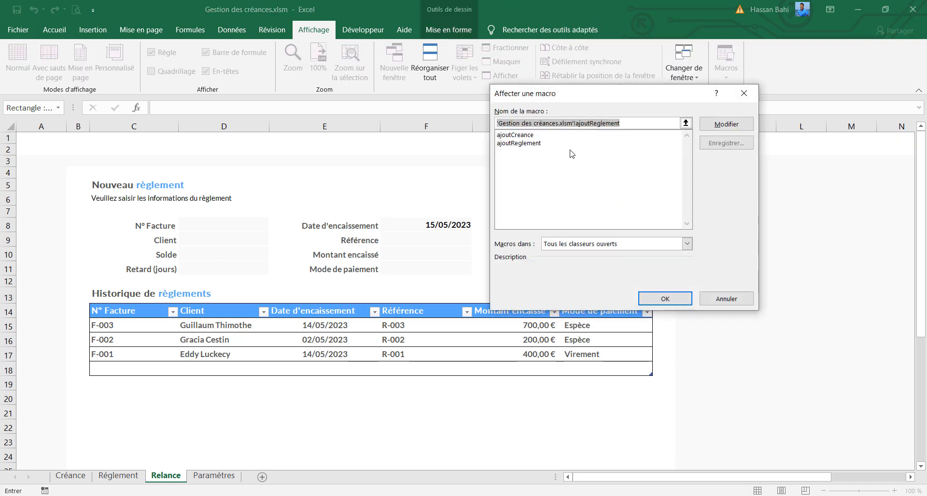
click(665, 299)
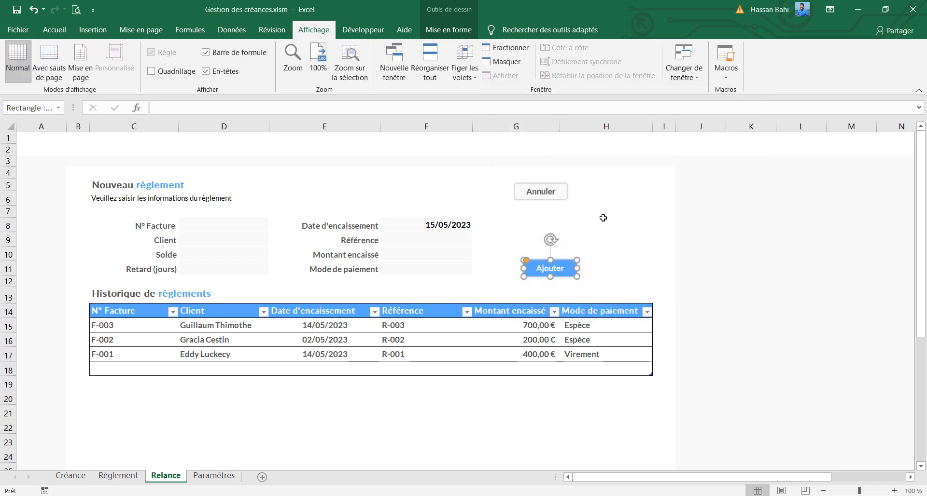
click(604, 225)
drag(560, 278, 616, 199)
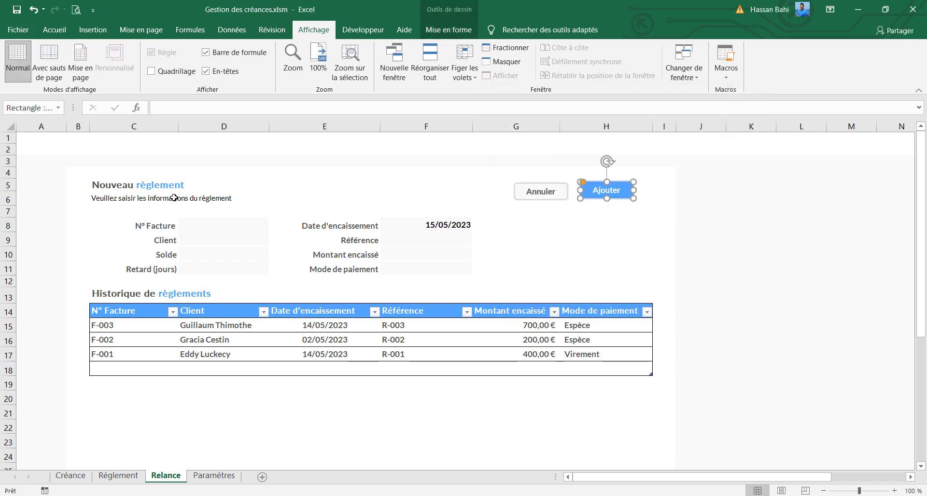
Clear the Nouveau règlement title in C5 and the instruction line in C6 of the Relance sheet
click(160, 181)
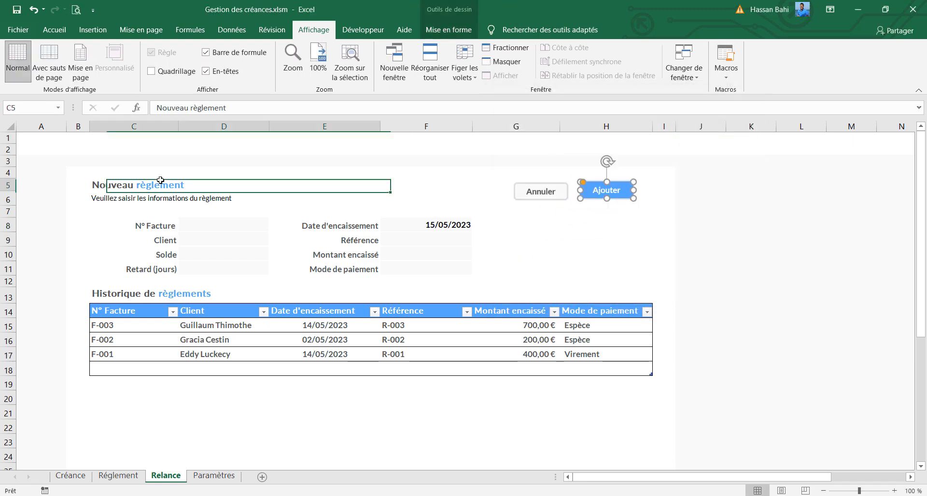
key(Delete)
click(114, 200)
key(Delete)
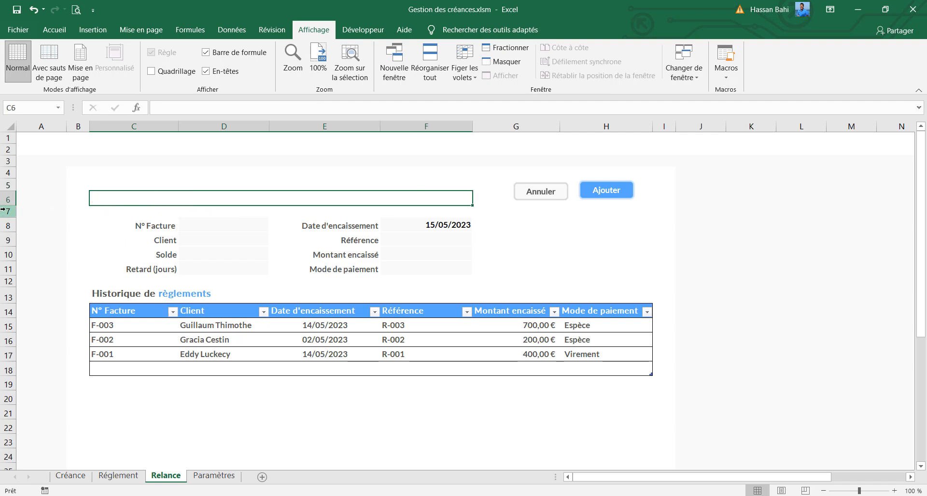
Delete the payment form rows 8 to 11 and the blank row 7 from the Relance sheet
drag(6, 205, 11, 268)
right_click(12, 268)
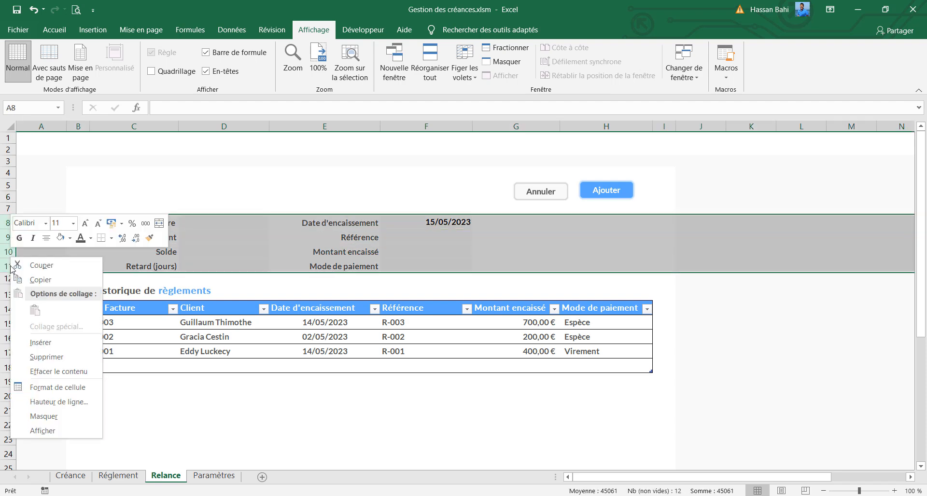
click(62, 360)
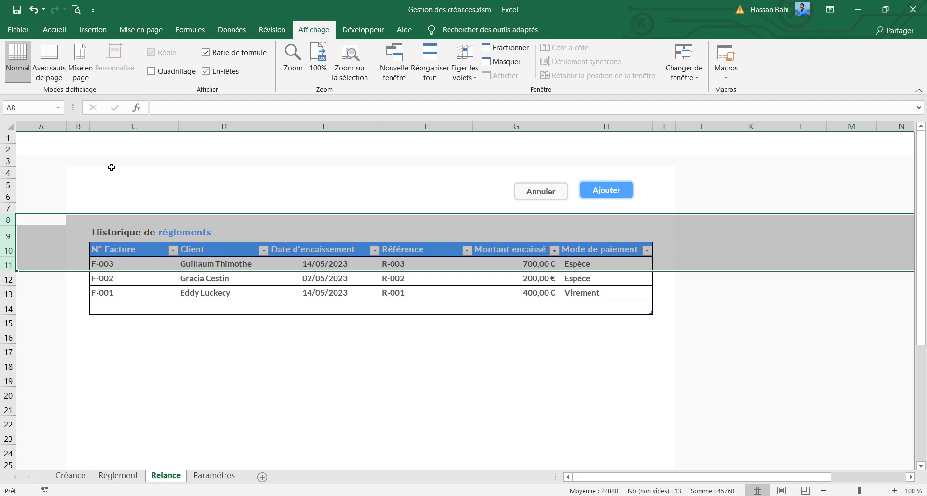
right_click(8, 208)
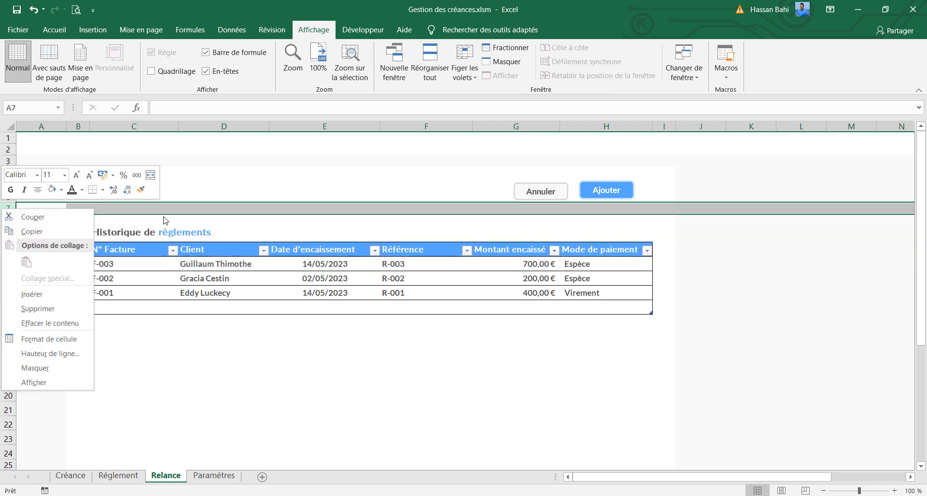
click(57, 306)
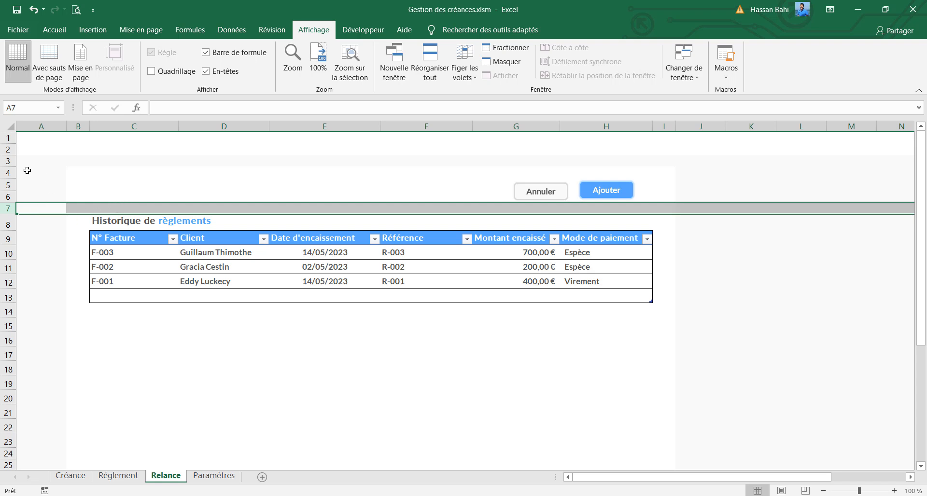
Delete the blank row 7 above the Historique de règlements title and the blank row 4
click(106, 239)
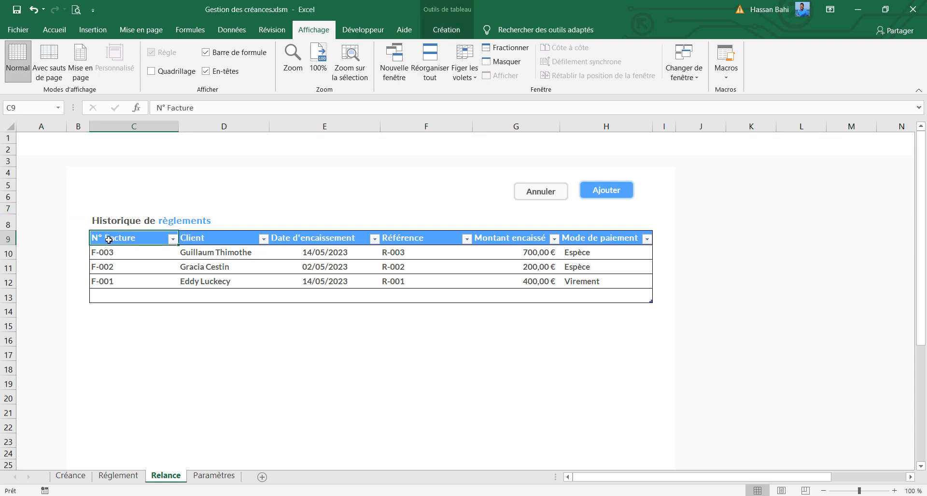
click(6, 209)
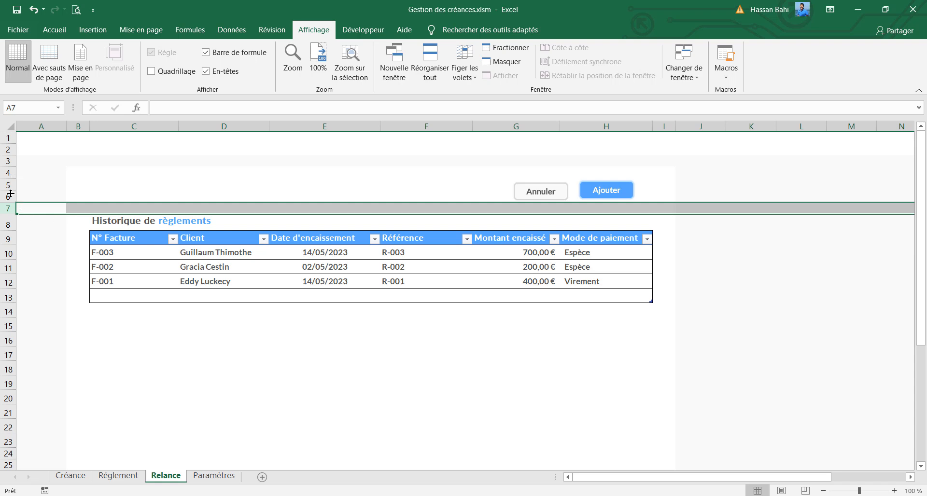
right_click(3, 207)
click(49, 306)
right_click(13, 173)
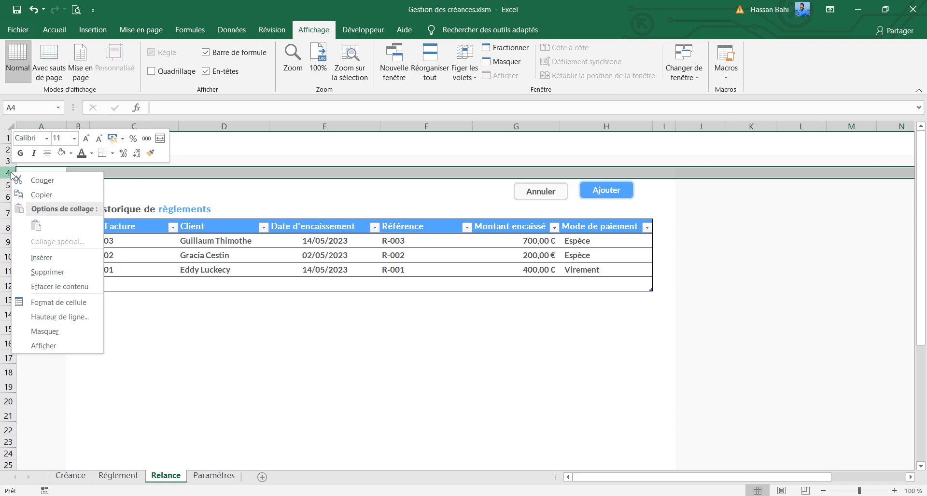
click(38, 273)
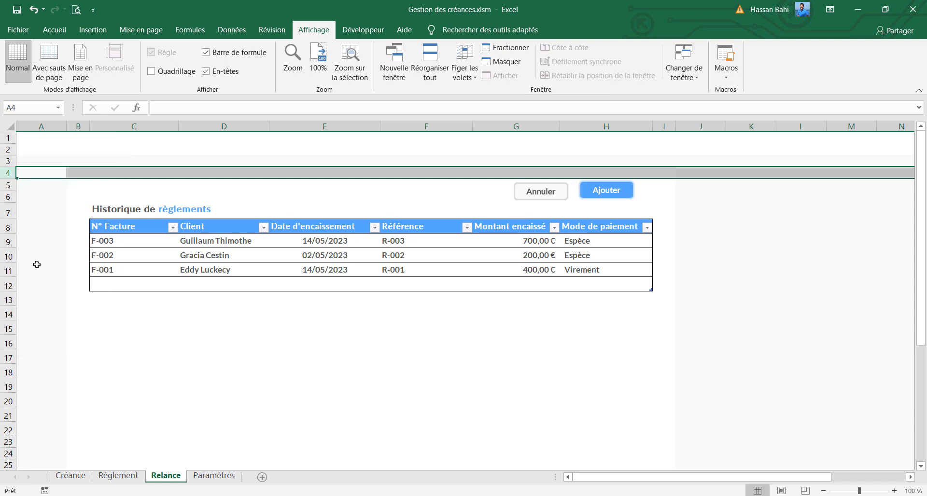
Delete the empty row 11 at the end of the table on the Relance sheet
click(10, 217)
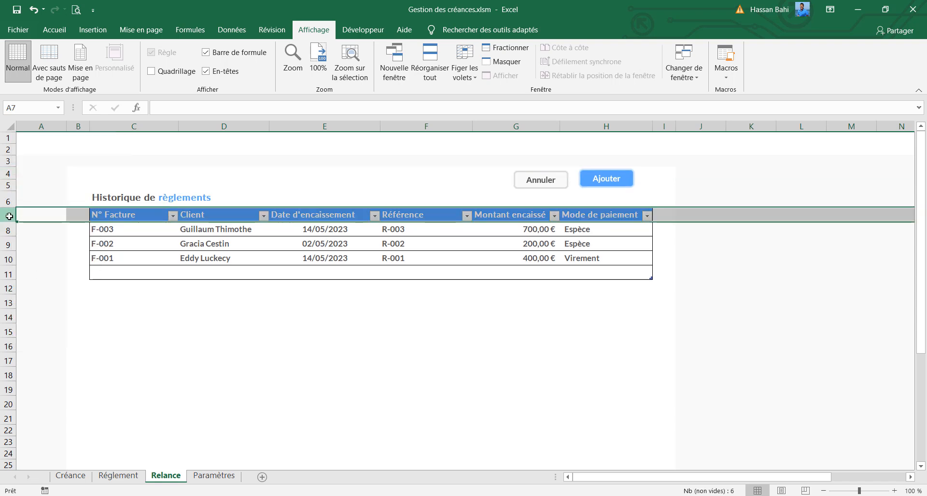
click(8, 273)
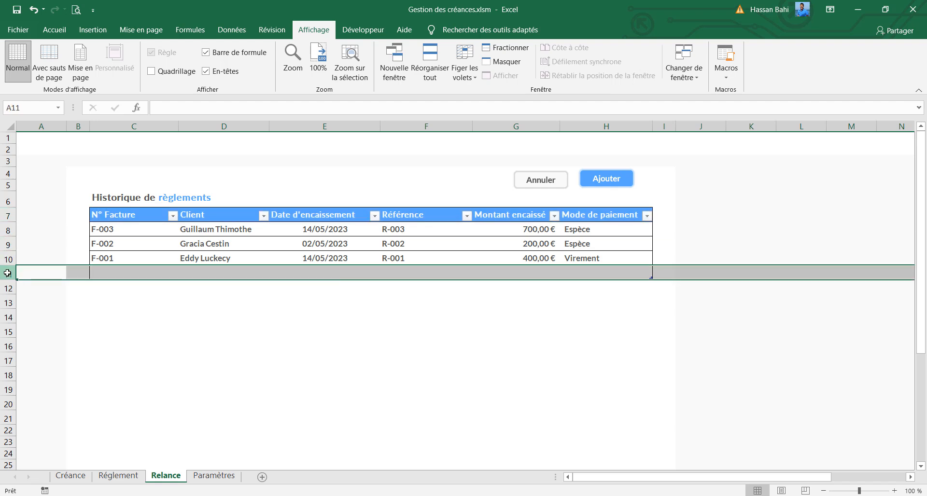
right_click(7, 273)
click(48, 373)
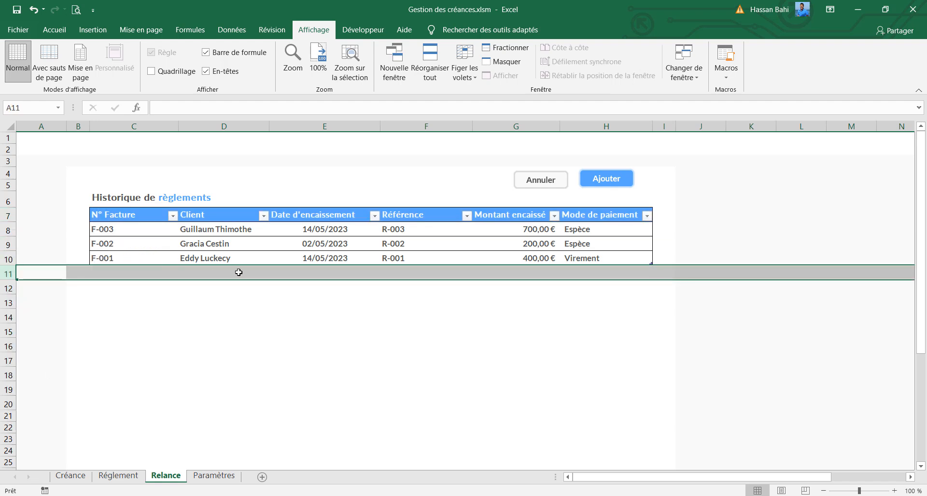
click(238, 273)
Change the table title in C6 to "Liste de relances"
click(138, 199)
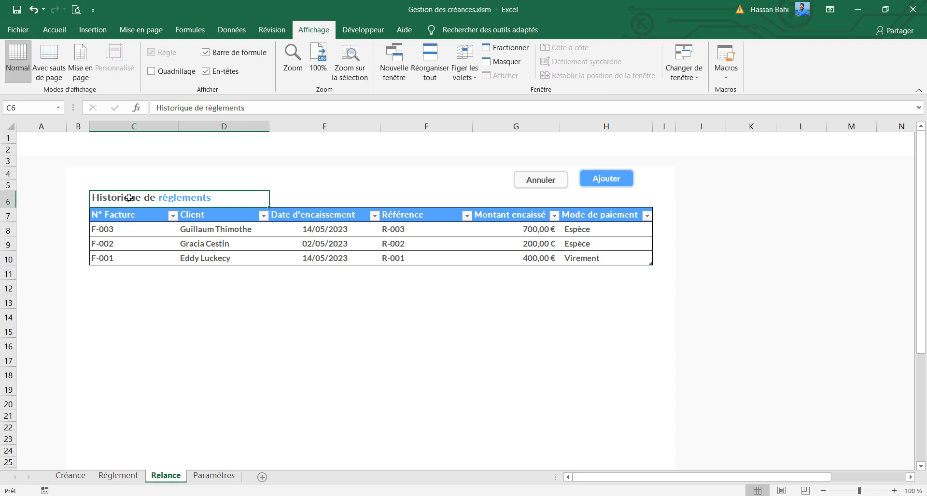
double_click(188, 107)
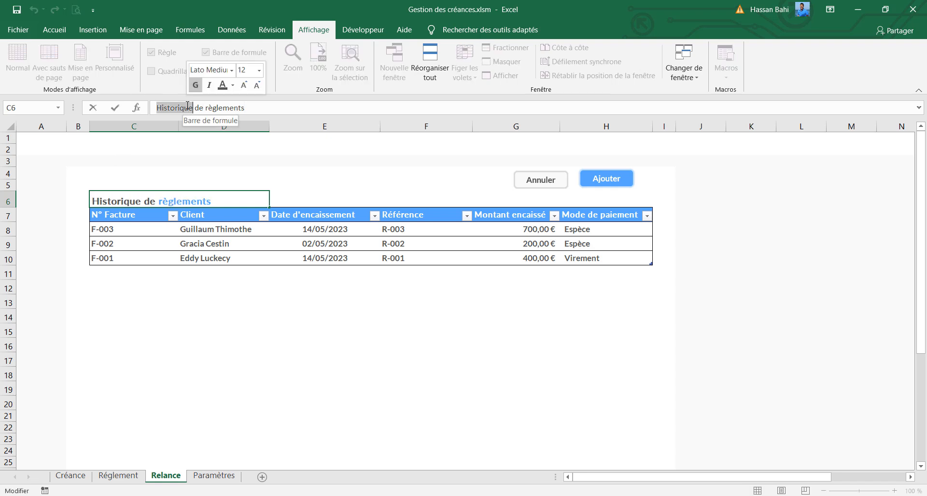
text(L)
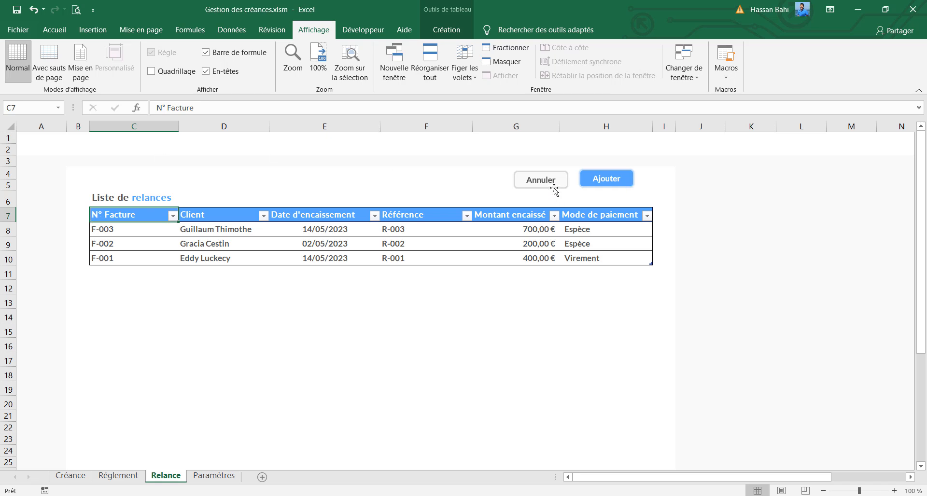
Delete the Annuler button, and move the Ajouter button above the Référence column and relabel it Relance 1
drag(554, 188, 485, 190)
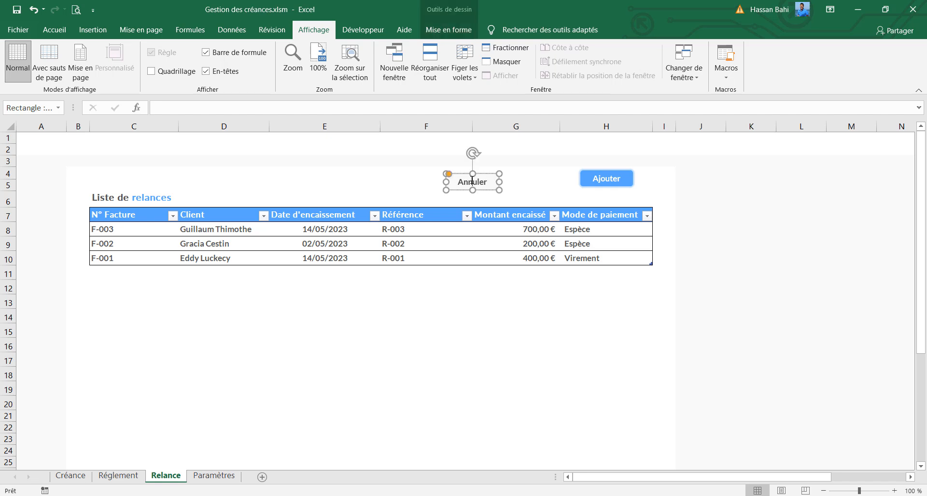
key(Delete)
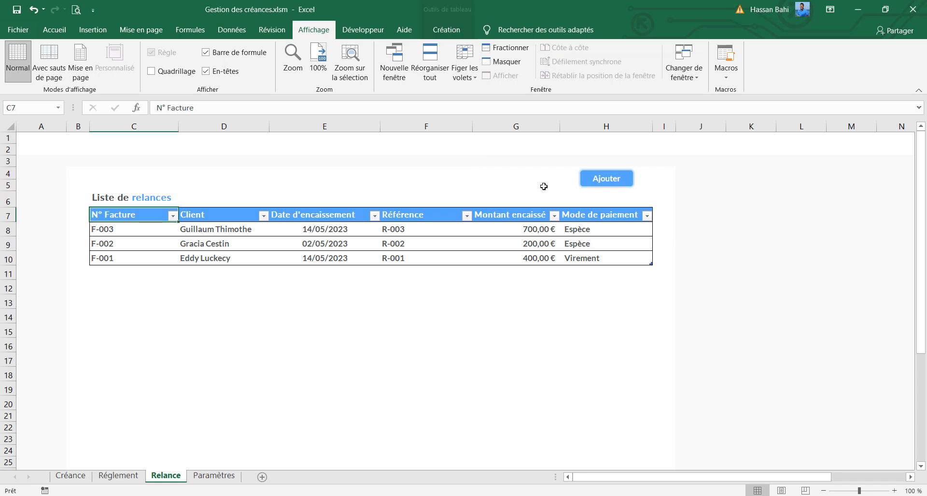
drag(602, 186, 428, 184)
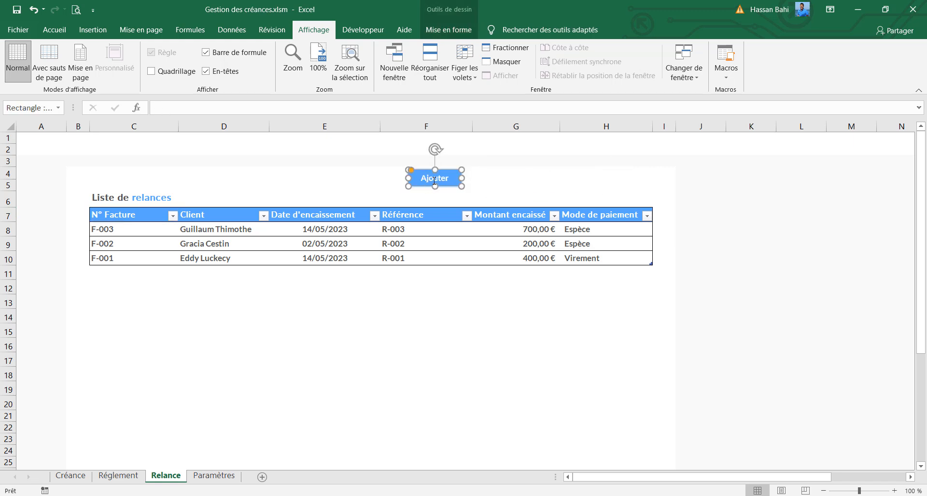
double_click(434, 180)
key(BackSpace)
text(Relance 1)
Make two copies of the Relance 1 button in a row to its right, labelled Relance 2 and Relance 3
drag(449, 187, 503, 194)
key(ctrl+d)
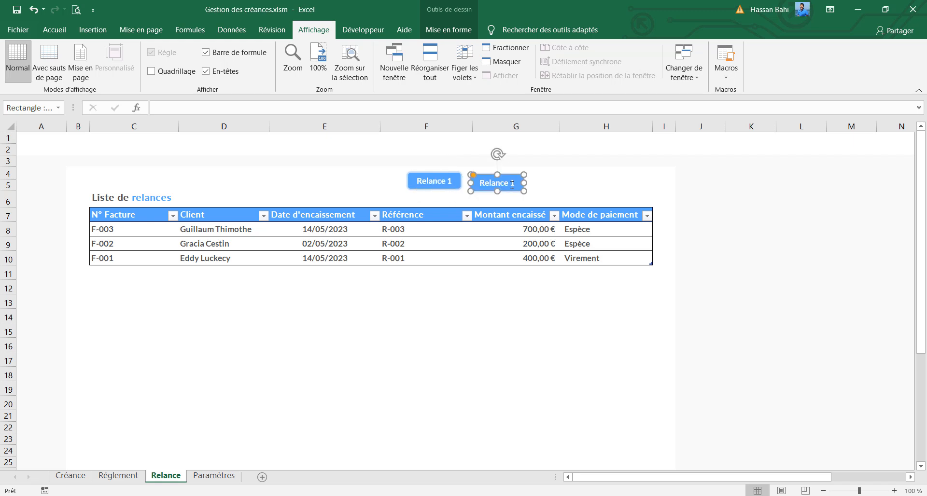
text(2)
key(ctrl+d)
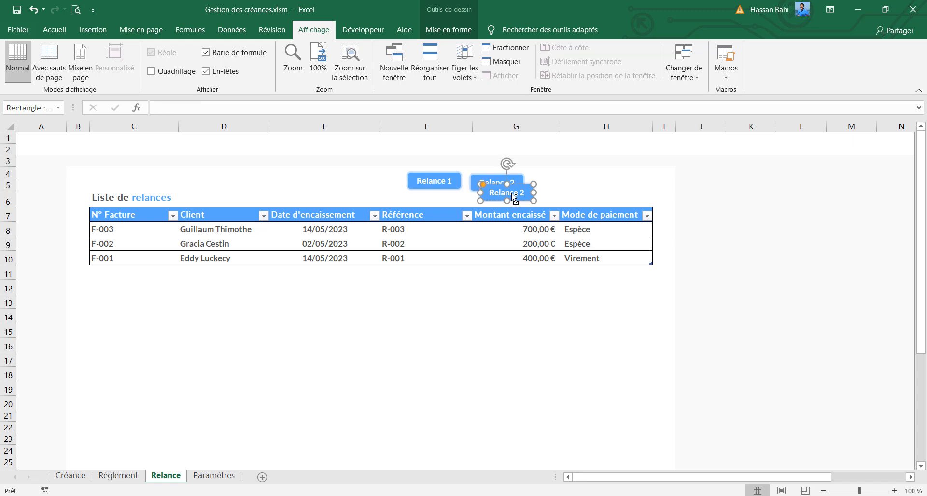
drag(514, 198, 568, 191)
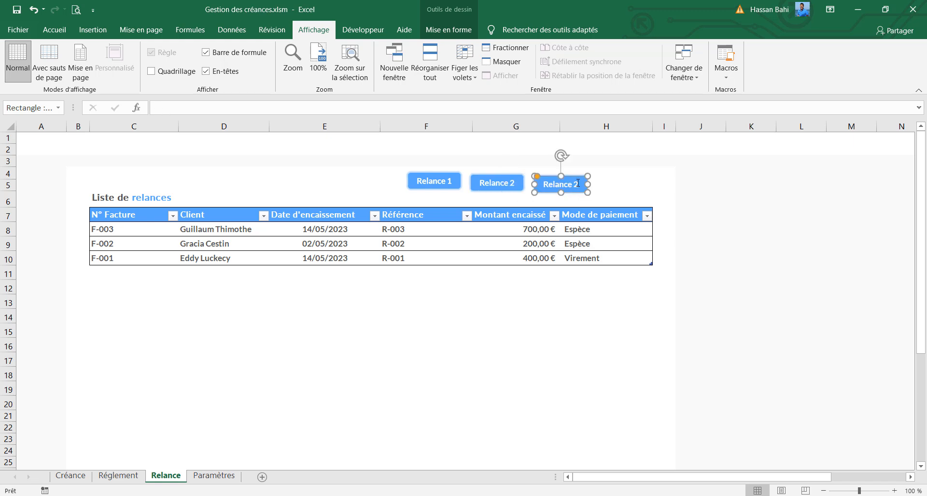
double_click(575, 184)
key(BackSpace)
text(3)
Shift the three Relance buttons left and add a copy of Relance 3 at the end of the row, labelled Envoyer
drag(433, 187, 419, 189)
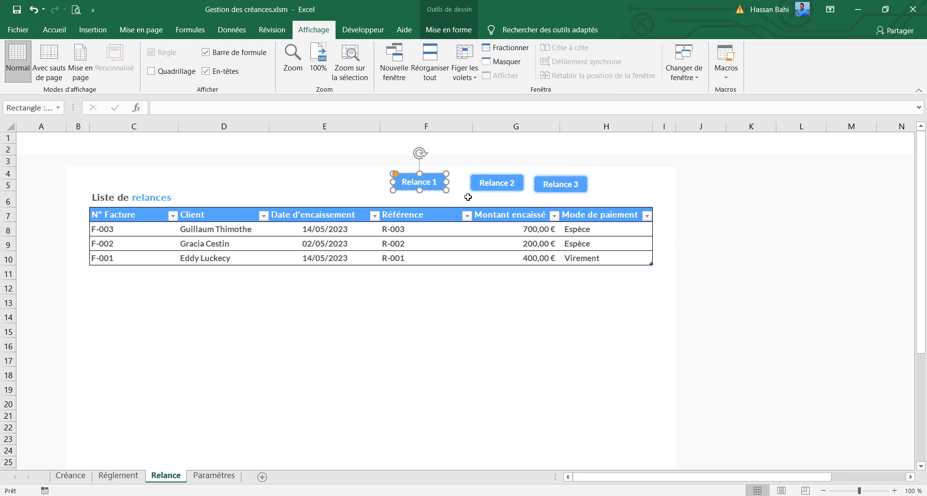
drag(496, 185, 479, 186)
click(569, 188)
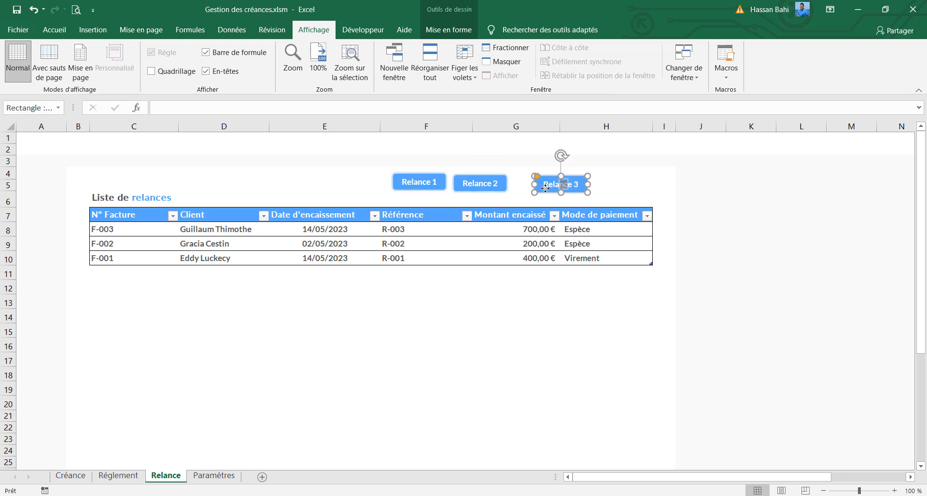
drag(552, 188, 608, 187)
click(608, 188)
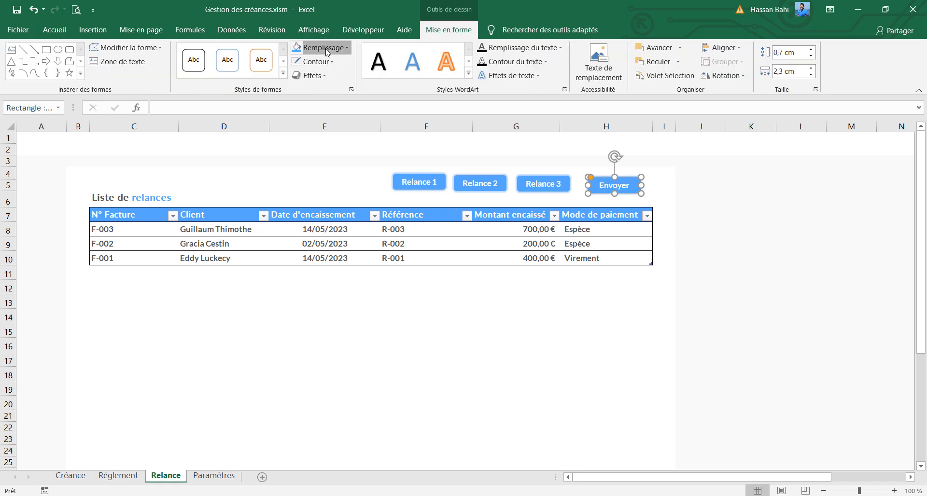
Fill the Envoyer button with the custom RGB colour 44, 221, 199
click(320, 48)
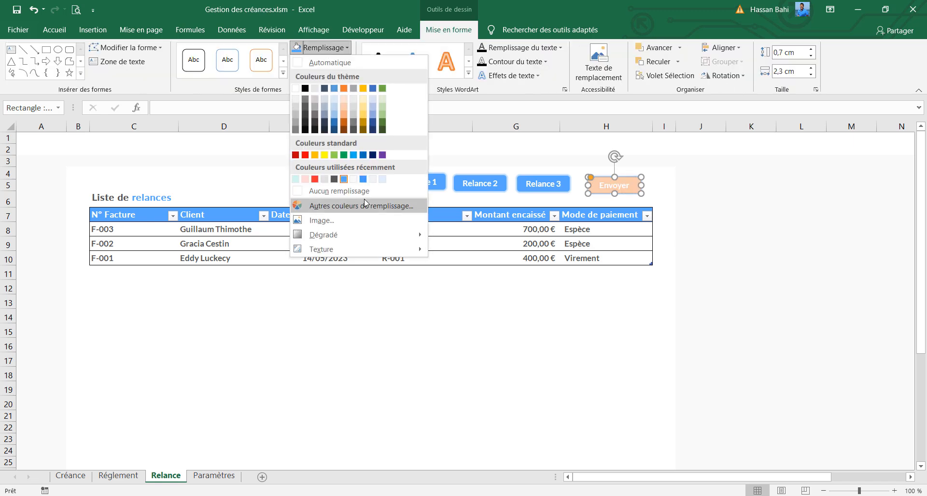
click(363, 206)
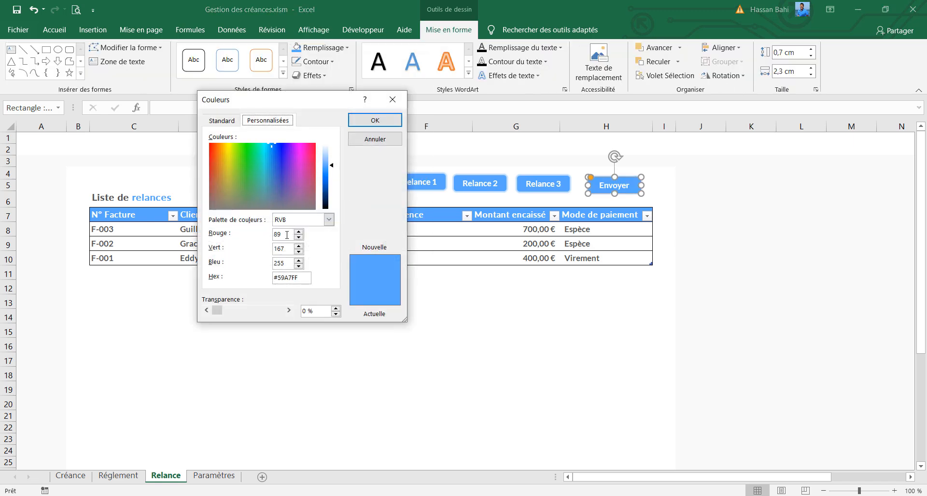
text(44)
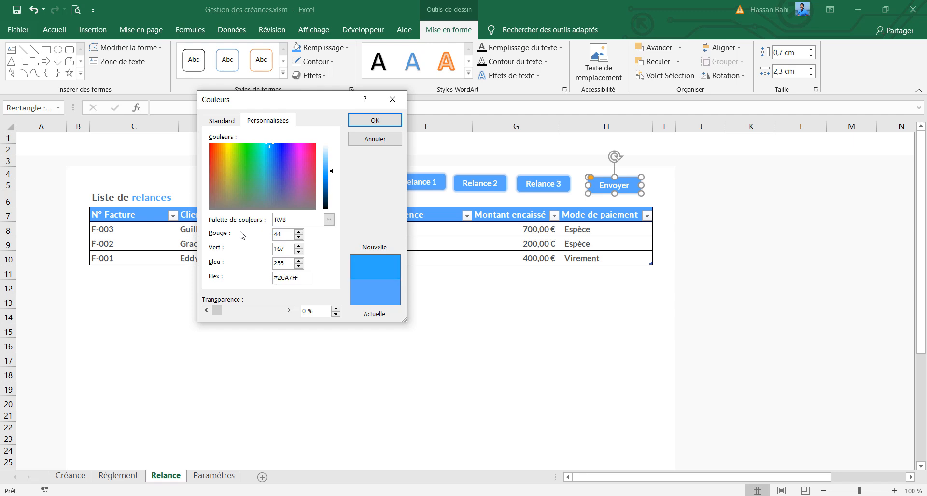
key(Tab)
text(221)
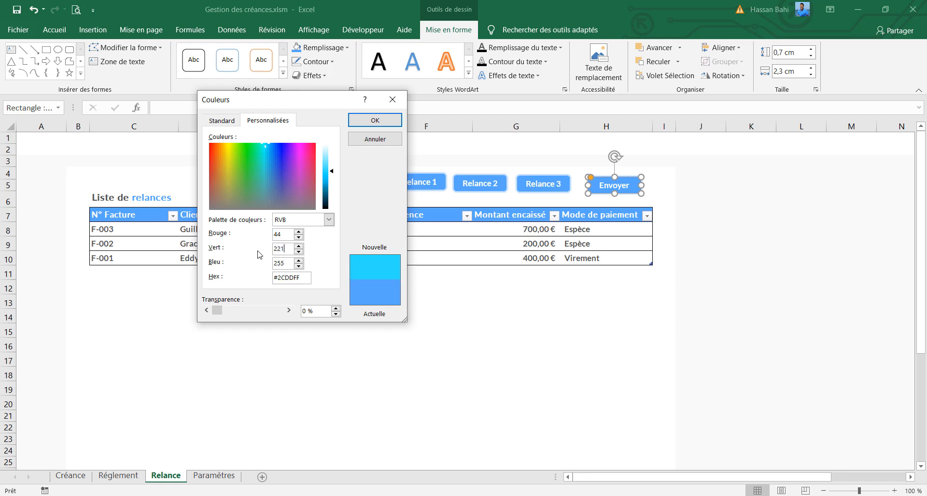
key(Tab)
text(199)
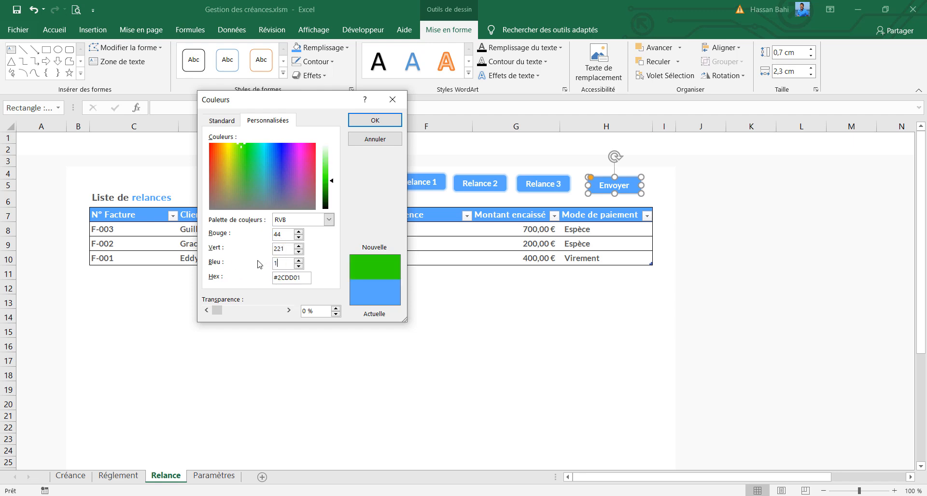
click(349, 125)
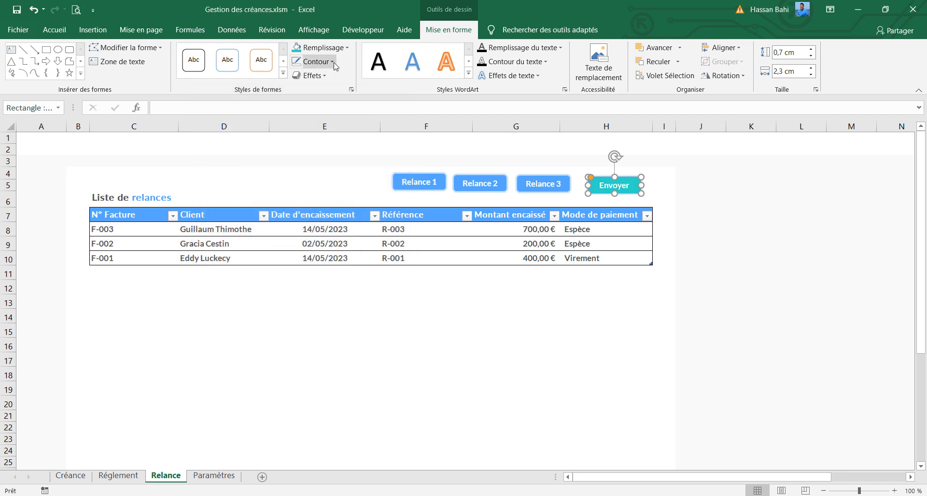
Change the Envoyer button's glow colour to turquoise, matching its fill
click(314, 61)
click(321, 77)
mouse_move(358, 180)
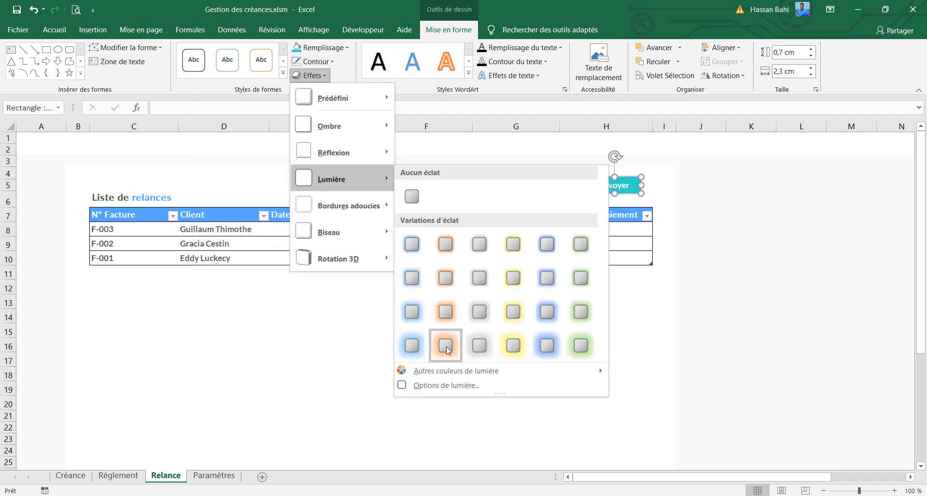
click(582, 389)
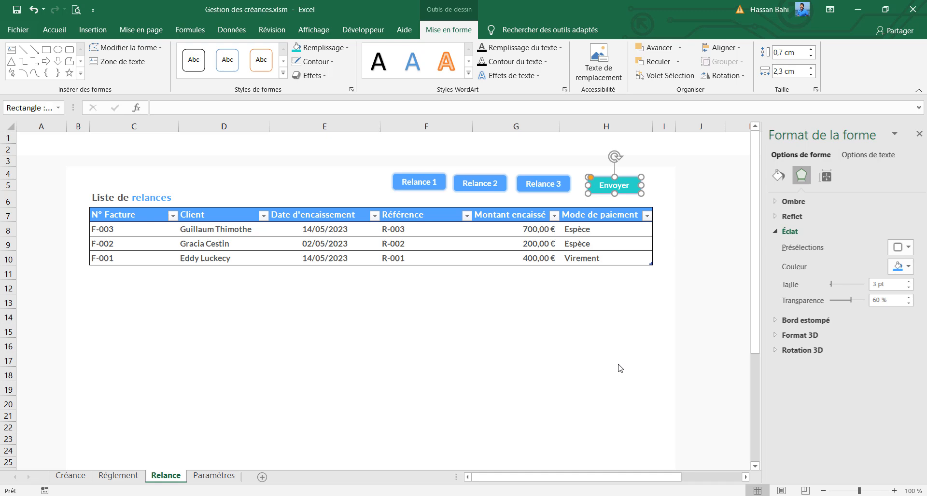
click(902, 266)
click(823, 385)
click(702, 233)
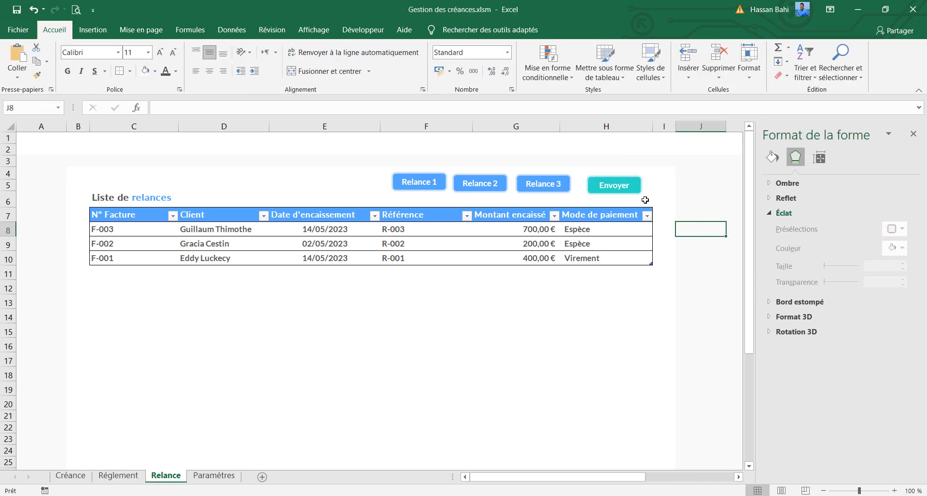
Align the tops of the Relance 1, Relance 2, Relance 3 and Envoyer buttons and distribute them horizontally
click(616, 190)
shift+click(540, 187)
shift+click(480, 186)
shift+click(419, 186)
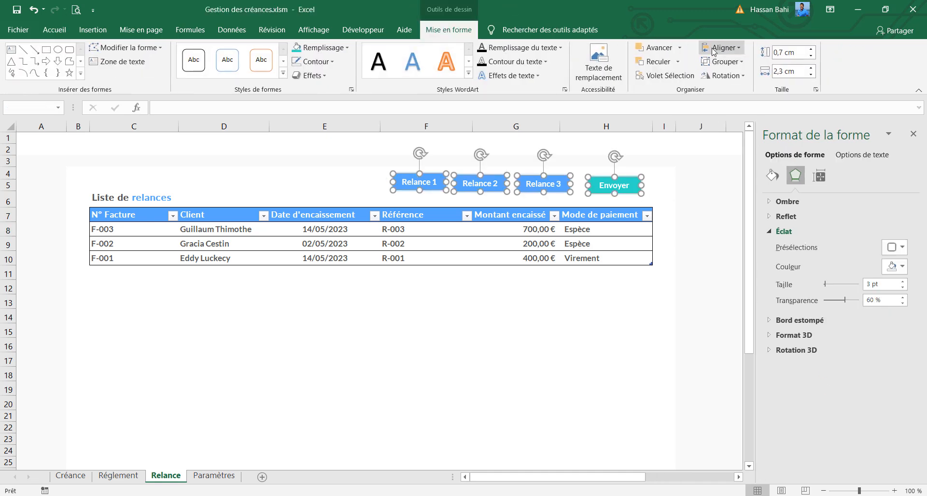
click(722, 47)
click(724, 109)
click(722, 48)
click(724, 154)
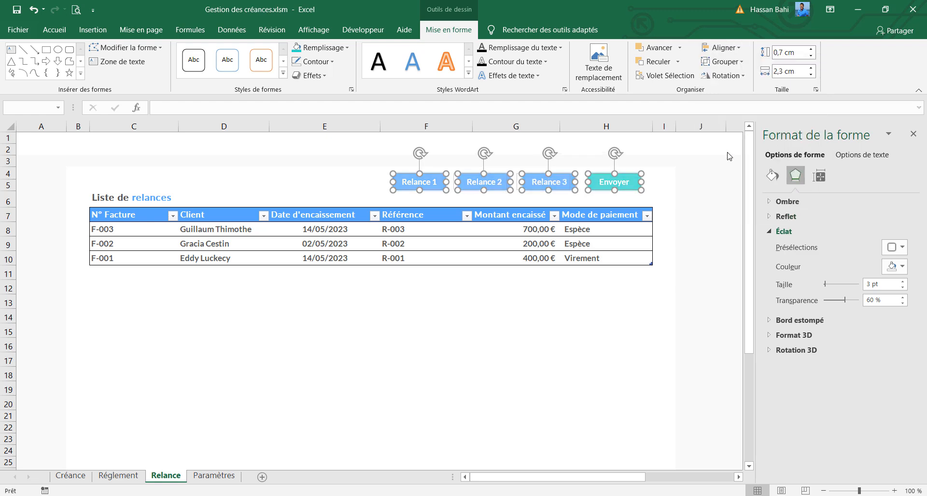
click(735, 173)
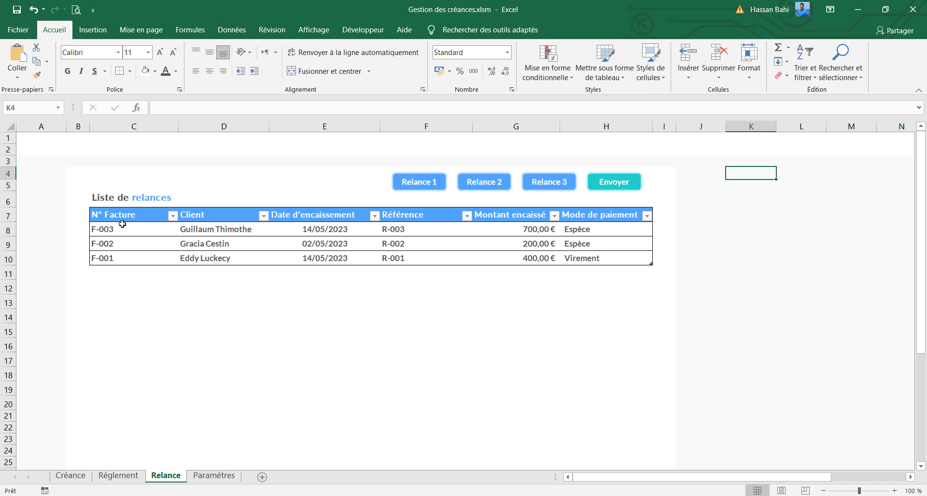
Rename the Date d'encaissement header to Date d'émission and the Référence header to Échéance
click(317, 215)
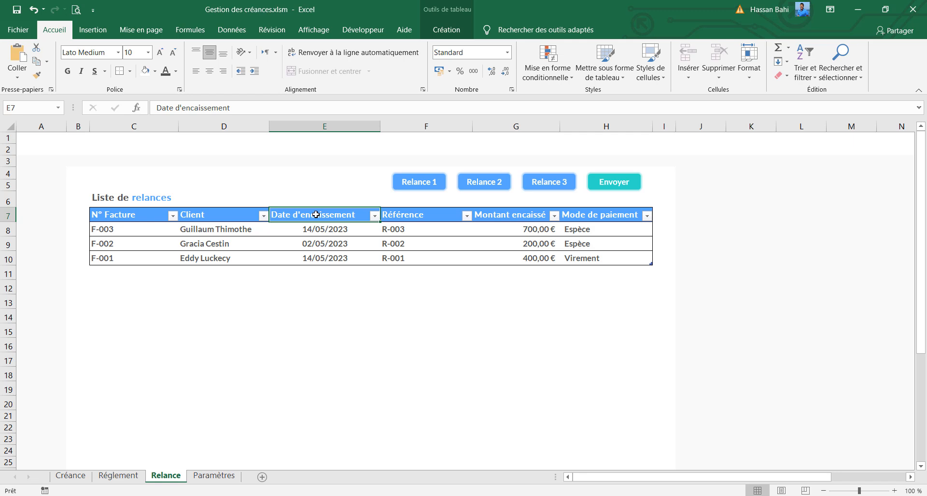
text(Date d)
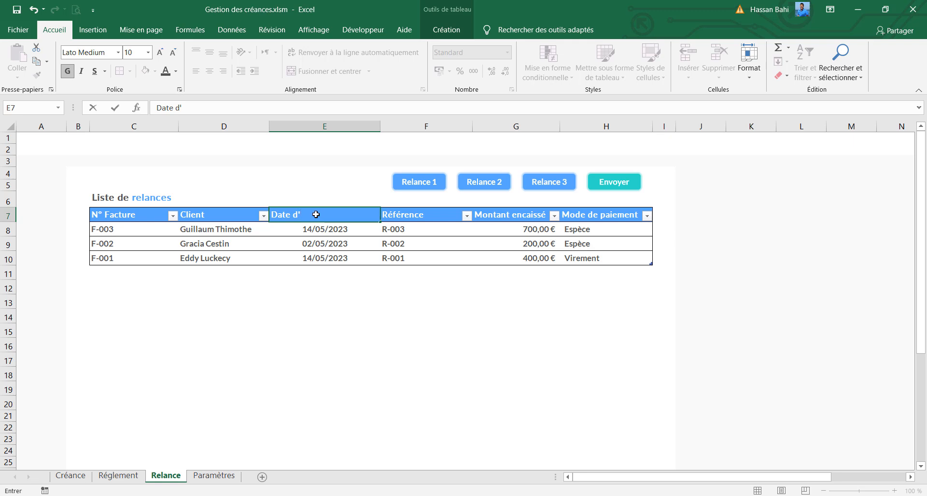
text('émission)
click(396, 215)
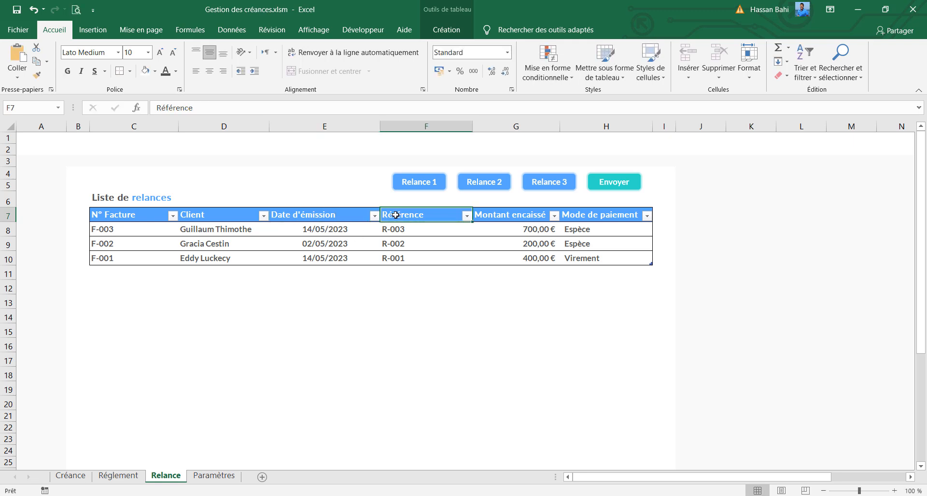
text(Echéance)
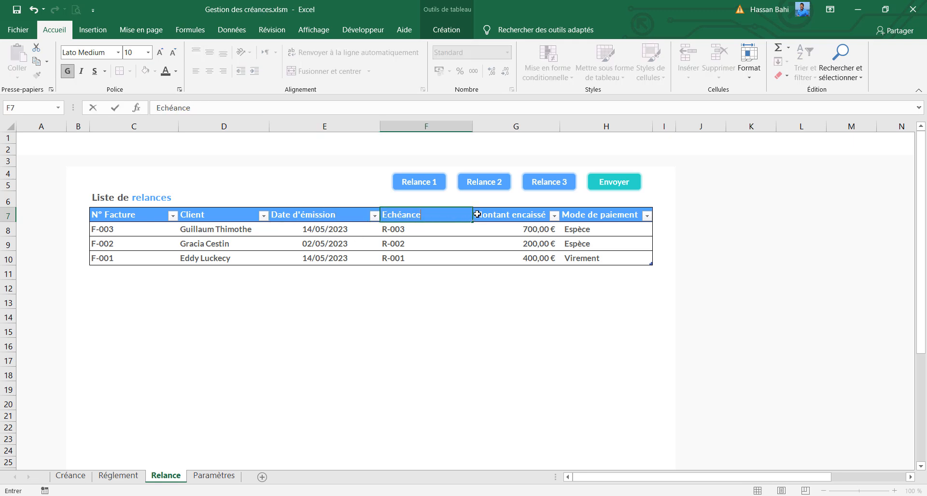
Rename the Montant encaissé header to Retard (jours) and the Mode de paiement header to Solde
click(493, 214)
text(Retard (jours)
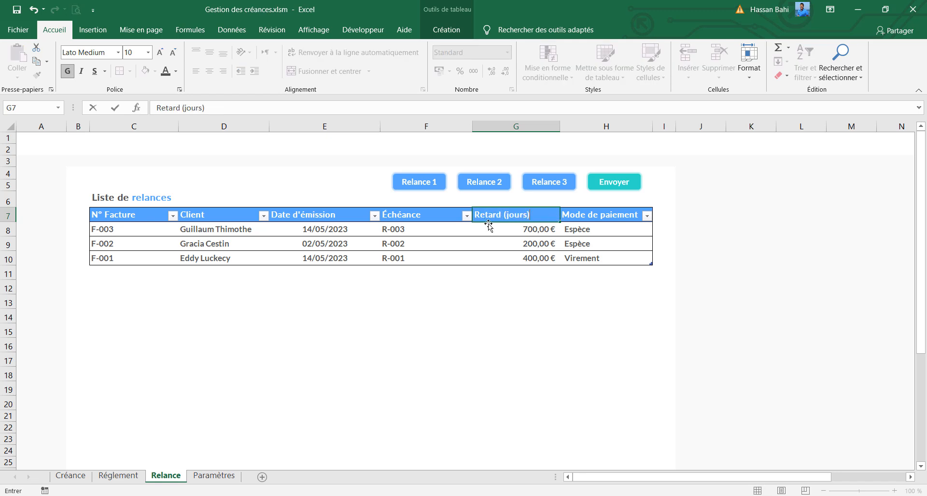
text())
click(576, 213)
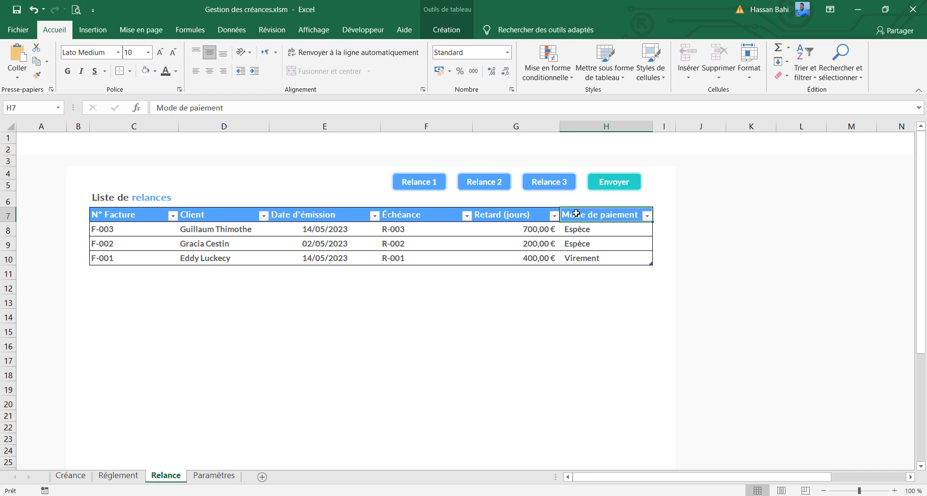
text(Solde)
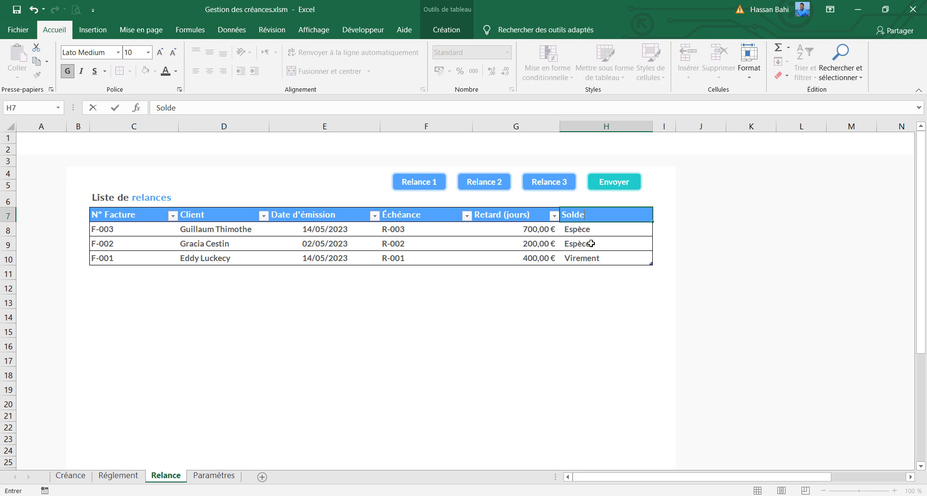
click(629, 219)
click(619, 258)
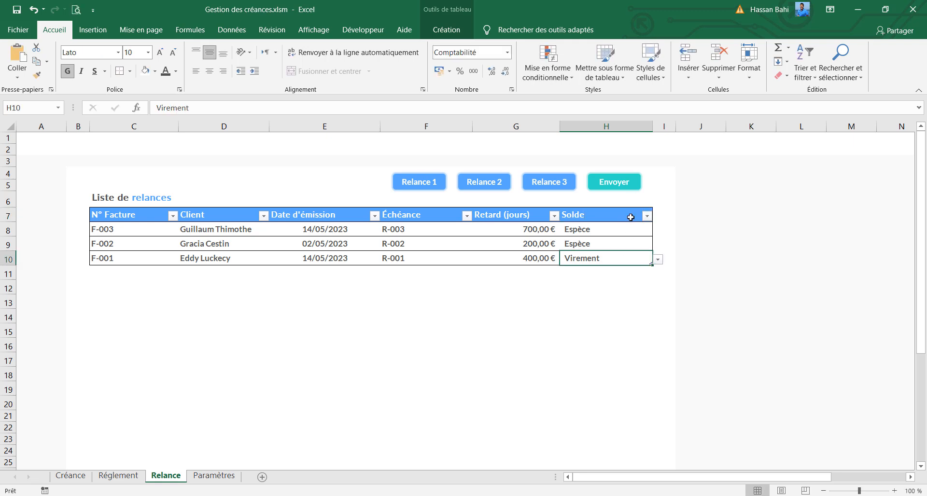
Insert a table column to the right of Solde, autofit its width and name its header Relance
click(631, 217)
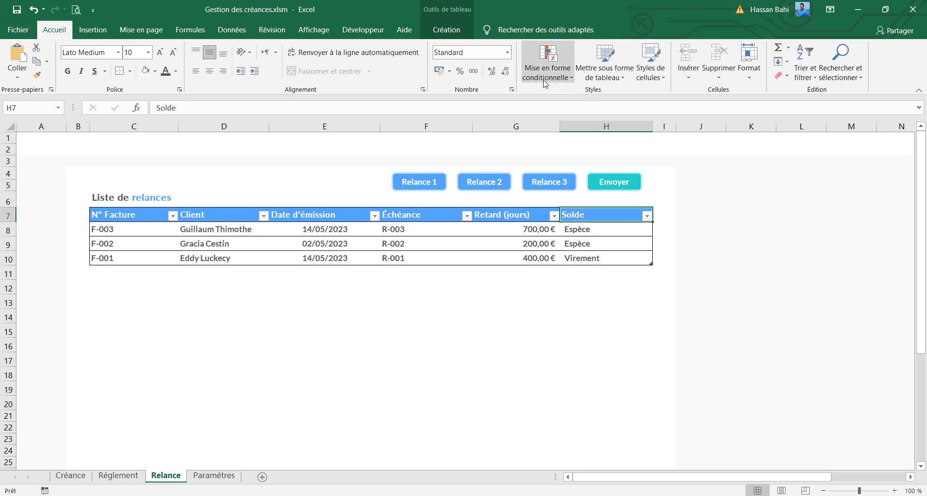
right_click(604, 222)
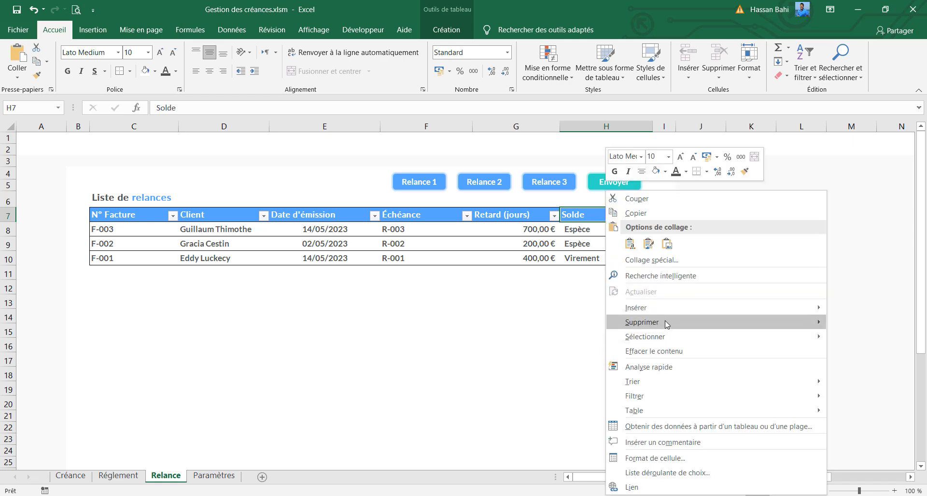
mouse_move(669, 314)
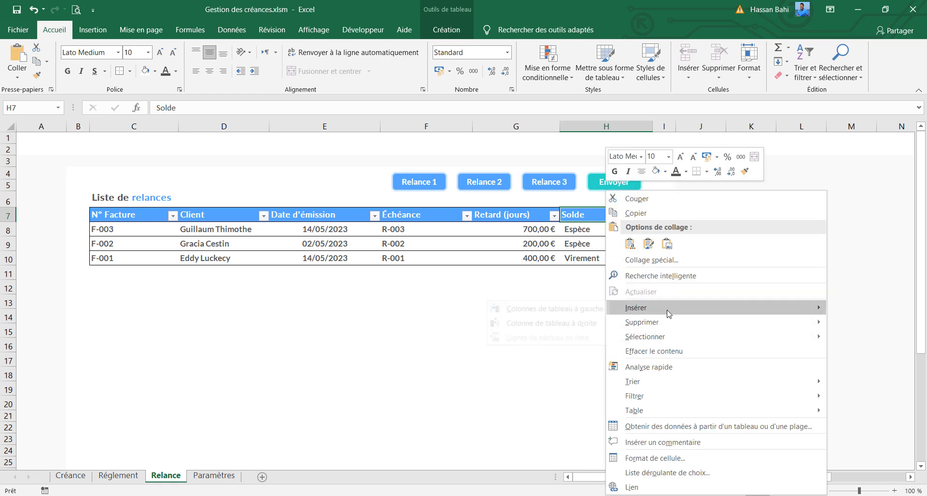
click(580, 328)
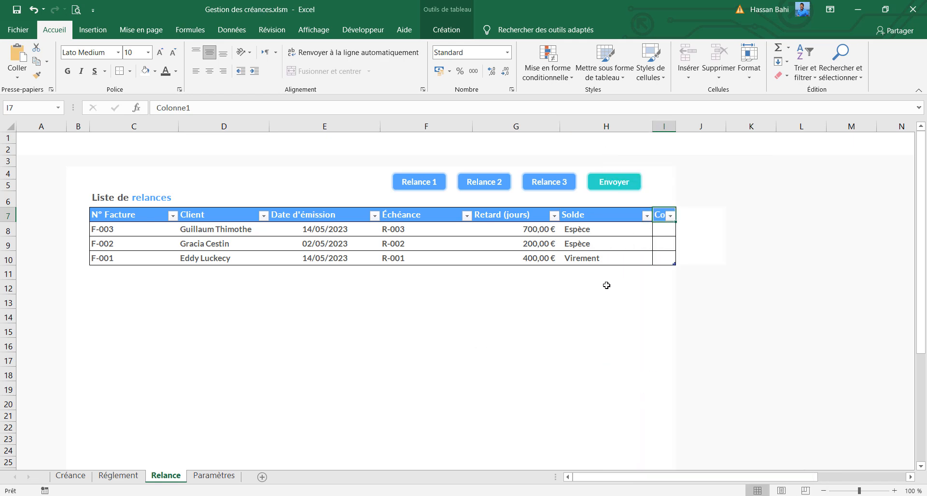
double_click(674, 125)
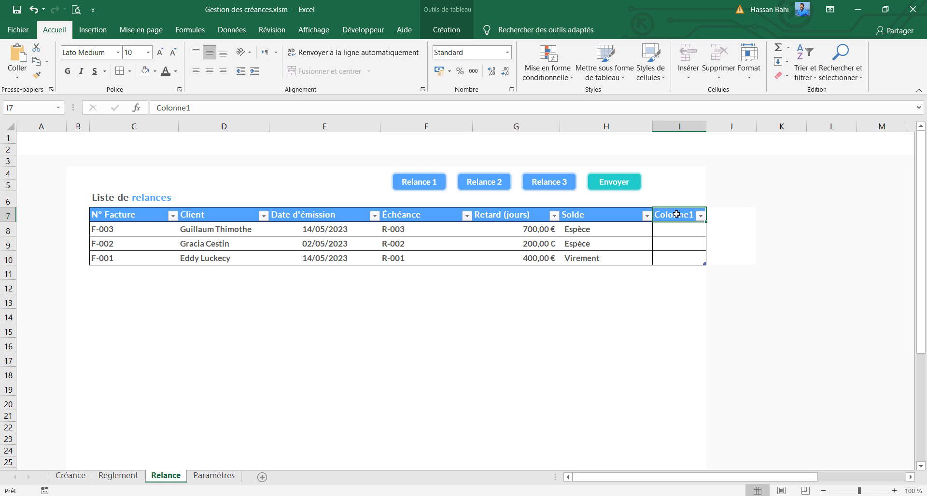
text(Relance)
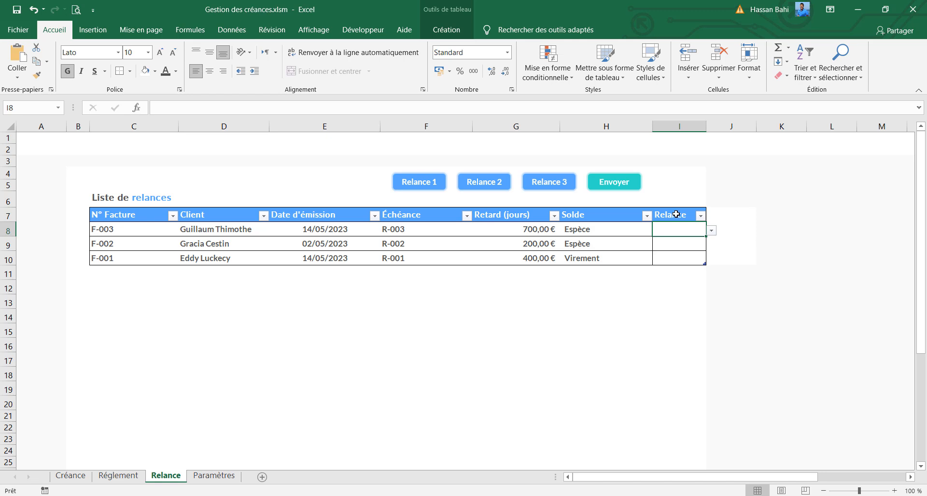
Insert two more table columns beside the Relance column
click(688, 217)
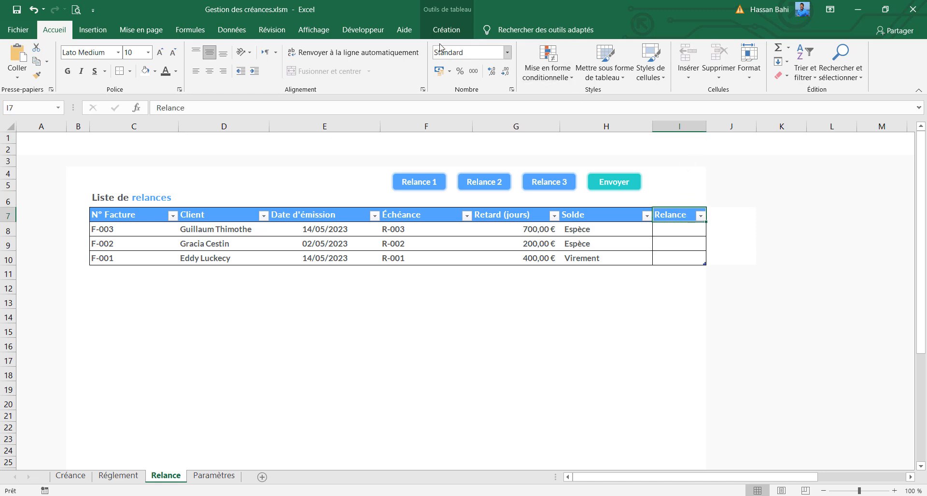
click(446, 30)
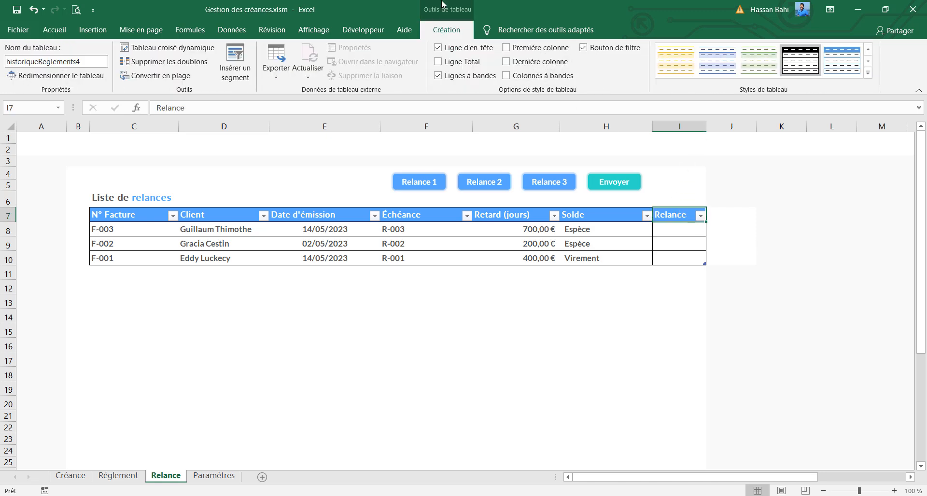
right_click(678, 217)
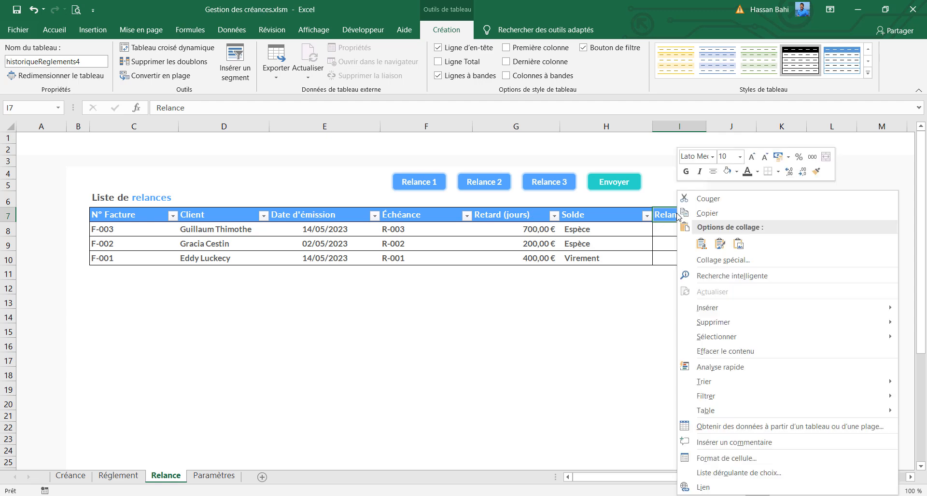
mouse_move(724, 308)
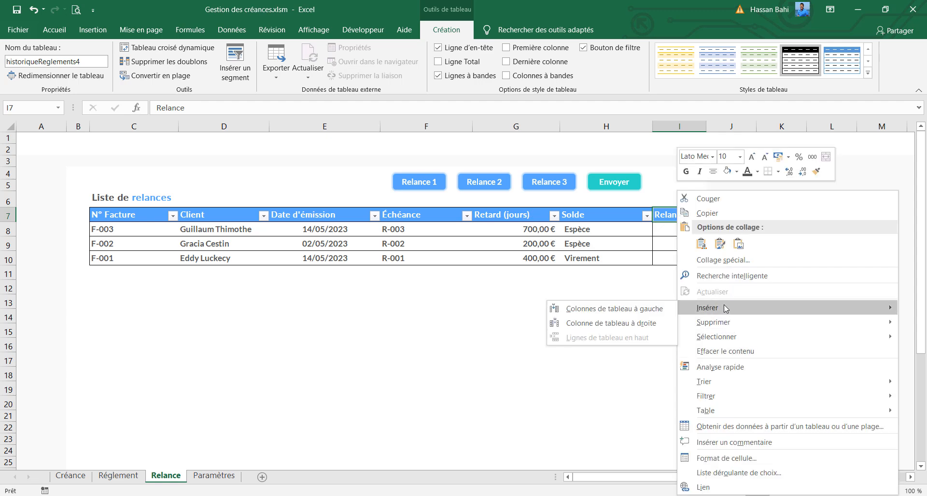
click(633, 321)
right_click(731, 215)
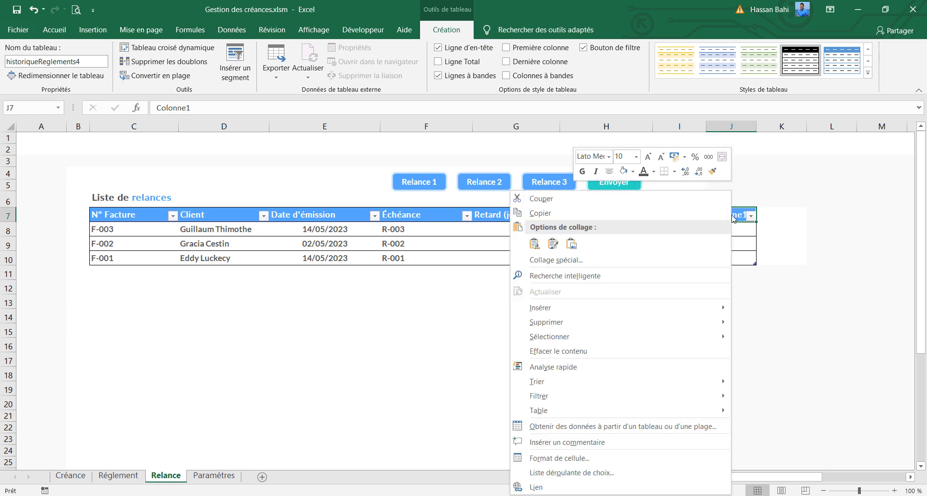
mouse_move(613, 306)
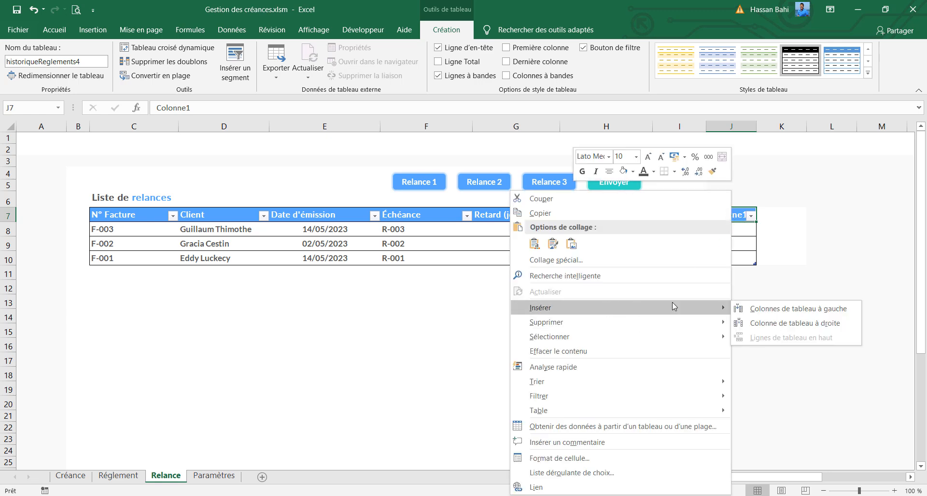
click(756, 309)
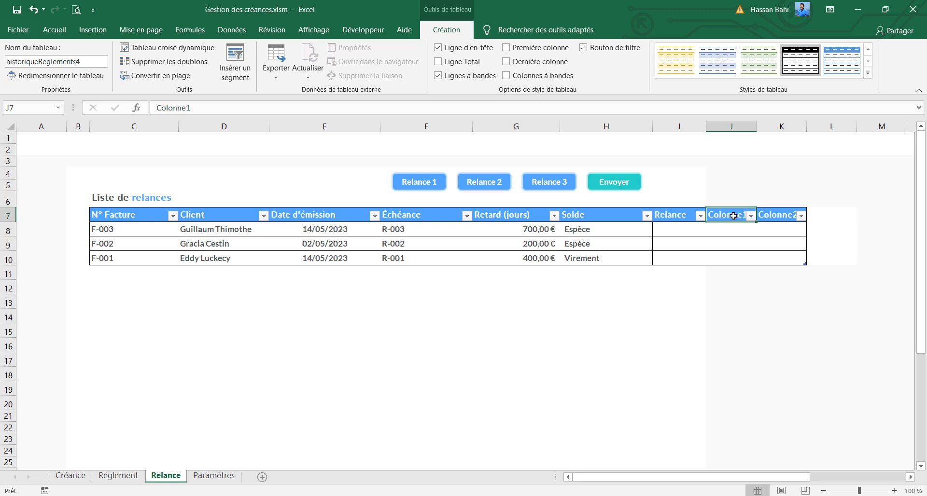
Name the two new column headers Téléphone and Email
text(Téléph)
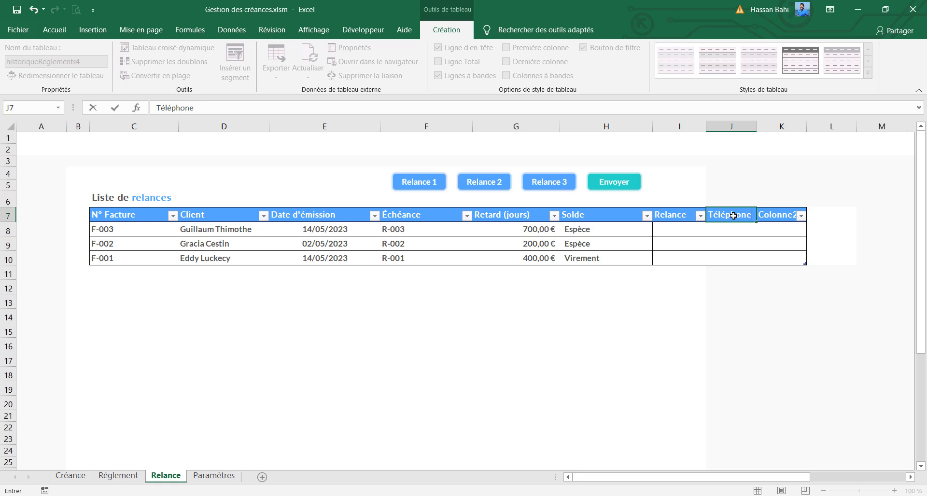
key(Tab)
text(Email)
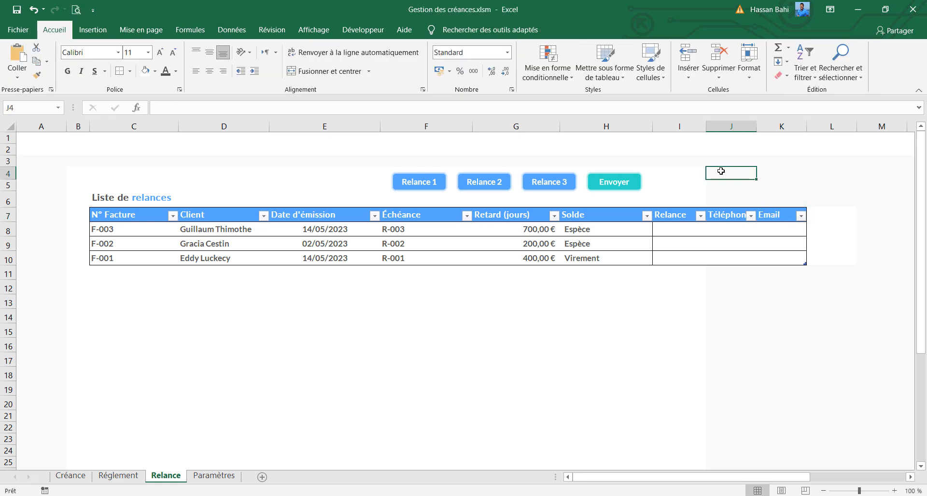
Fill columns J and K white from row 4 down and reapply the blue fill to the Téléphone and Email headers
drag(714, 171, 779, 451)
scroll(742, 271, up, 4)
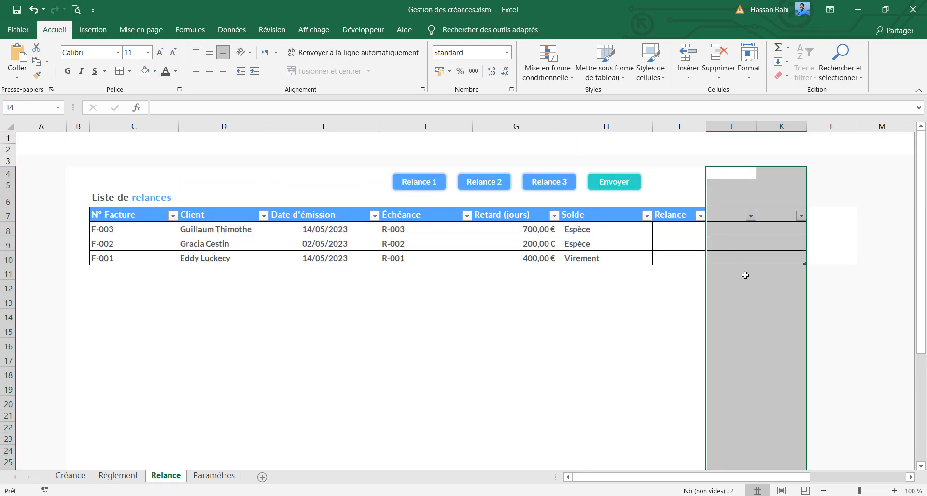
drag(731, 215, 770, 213)
click(154, 71)
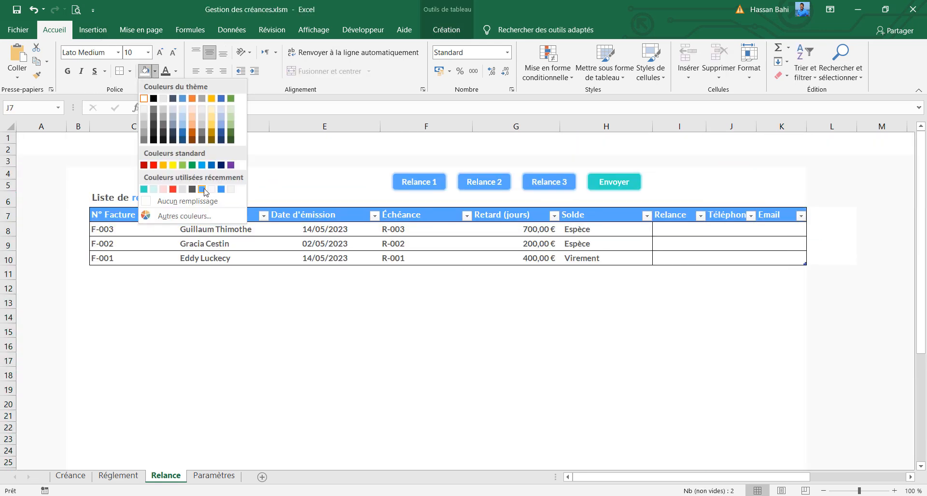
click(202, 189)
Fill column L white from row 4 down to row 34
click(821, 126)
drag(832, 173, 838, 450)
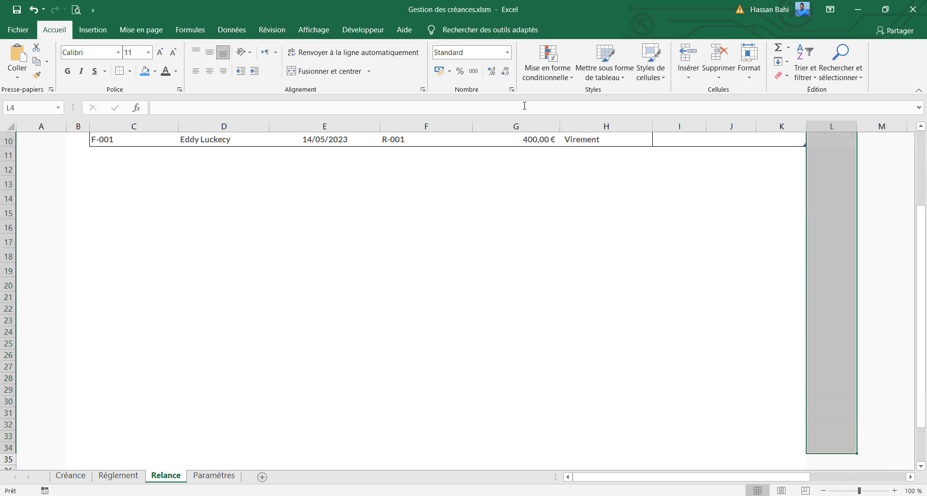
click(155, 71)
click(145, 99)
scroll(826, 282, up, 3)
click(826, 282)
Set the width of column L to 4,5
click(845, 126)
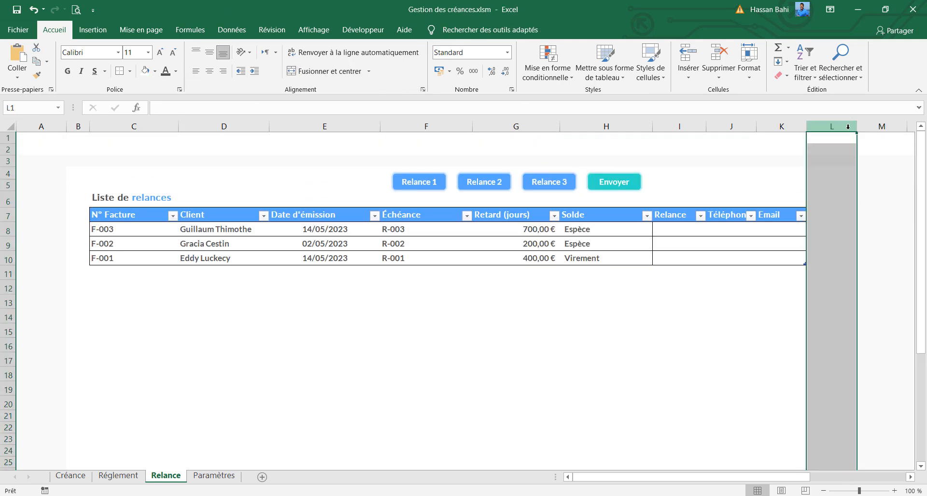
right_click(845, 127)
click(828, 274)
text(4,)
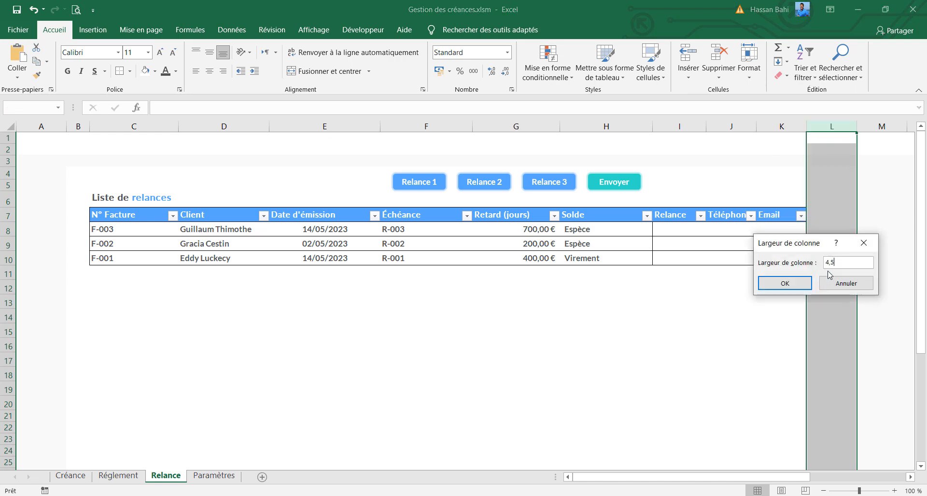
text(5)
key(Return)
click(778, 286)
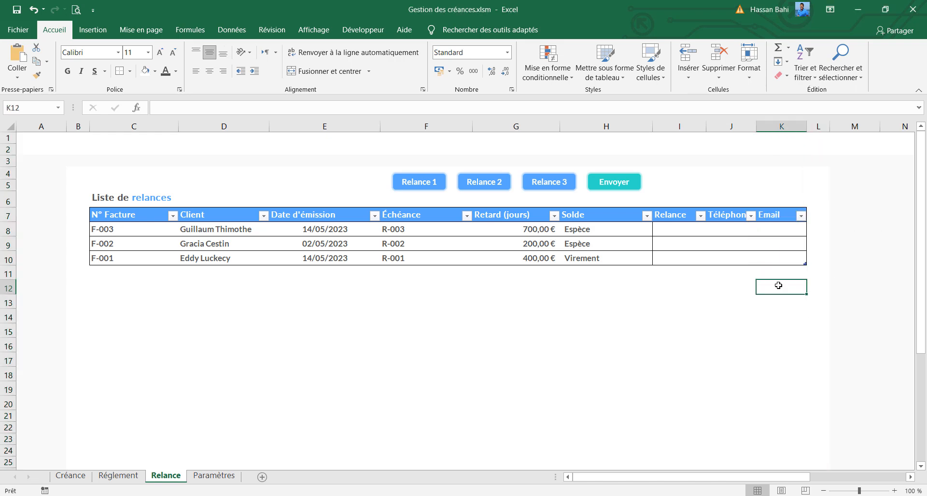
Clear the contents of all data rows in the reminders table, keeping the headers
drag(627, 228, 791, 261)
drag(98, 233, 545, 257)
key(Delete)
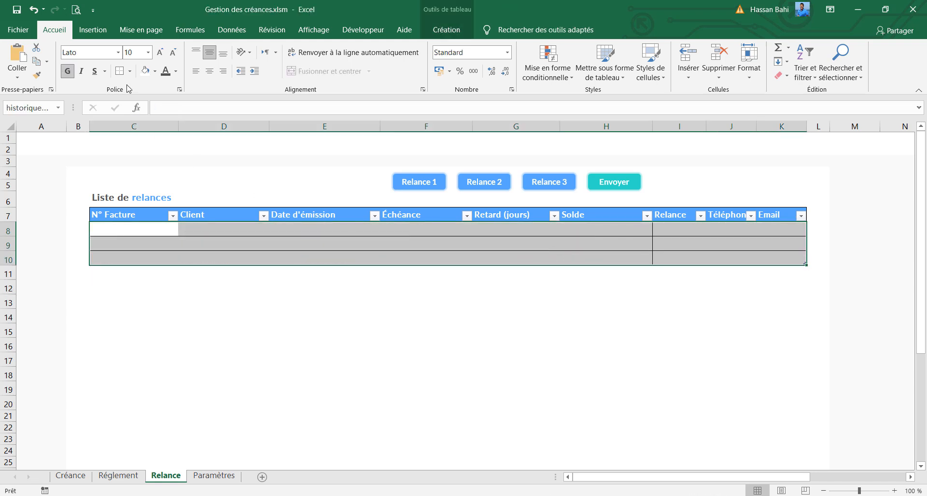
Remove the borders from the table's data rows and apply outside borders to them instead
click(92, 55)
click(130, 72)
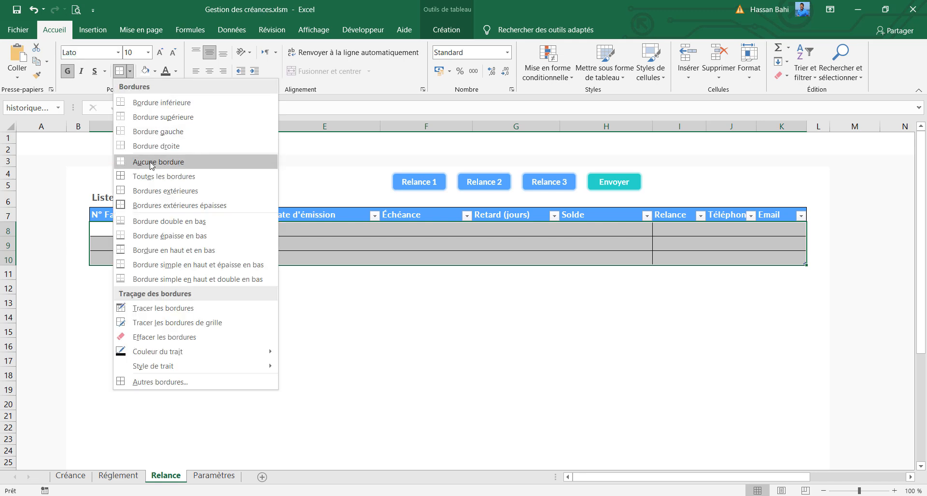
click(145, 163)
click(130, 72)
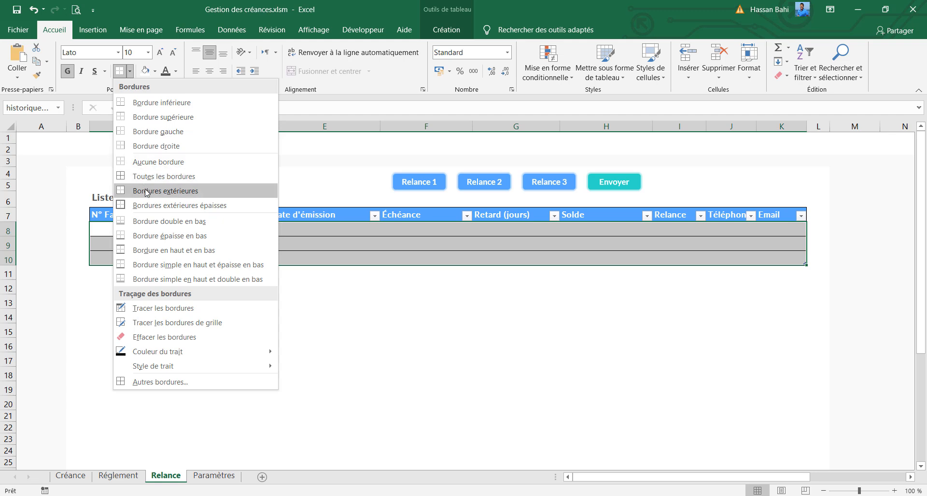
click(145, 191)
Set the data rows' font to the recently used dark brown-grey colour and their fill to none
click(176, 72)
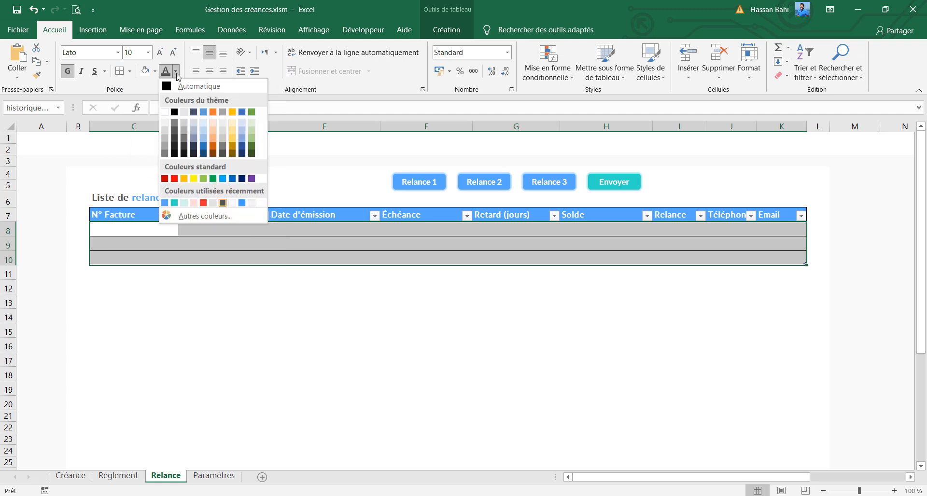
click(222, 203)
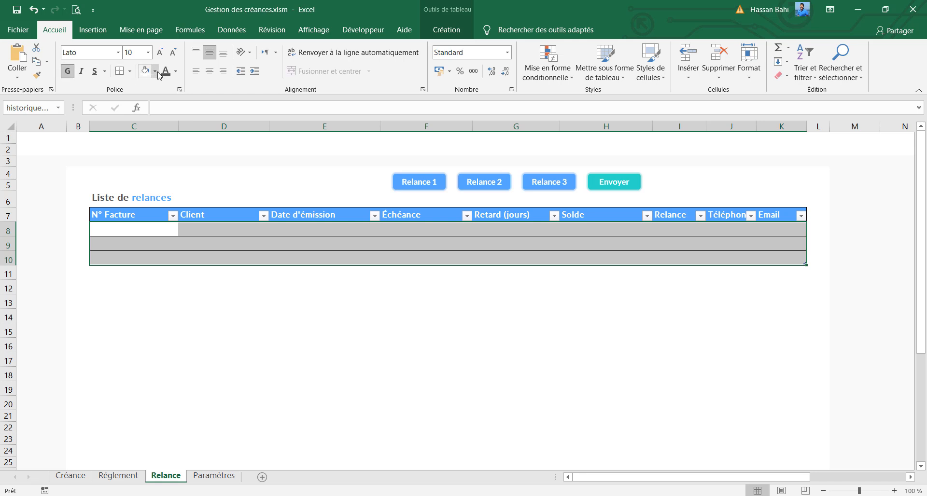
click(155, 71)
click(166, 198)
click(220, 230)
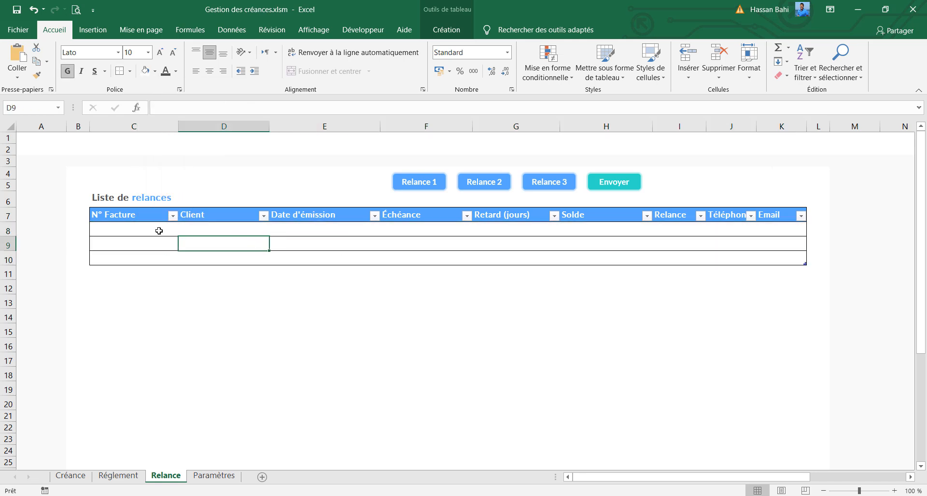
click(140, 227)
text(ff)
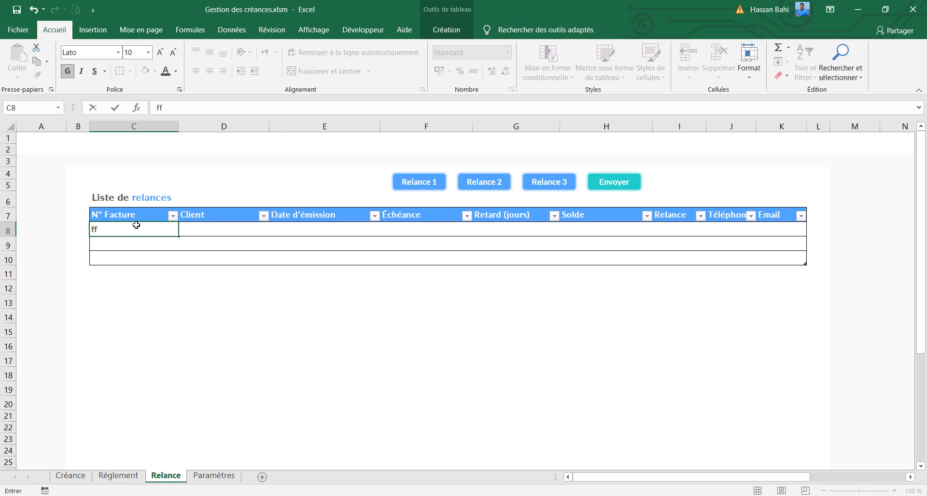
click(147, 254)
Set the number format of all the table's data cells to Standard
drag(143, 230, 768, 254)
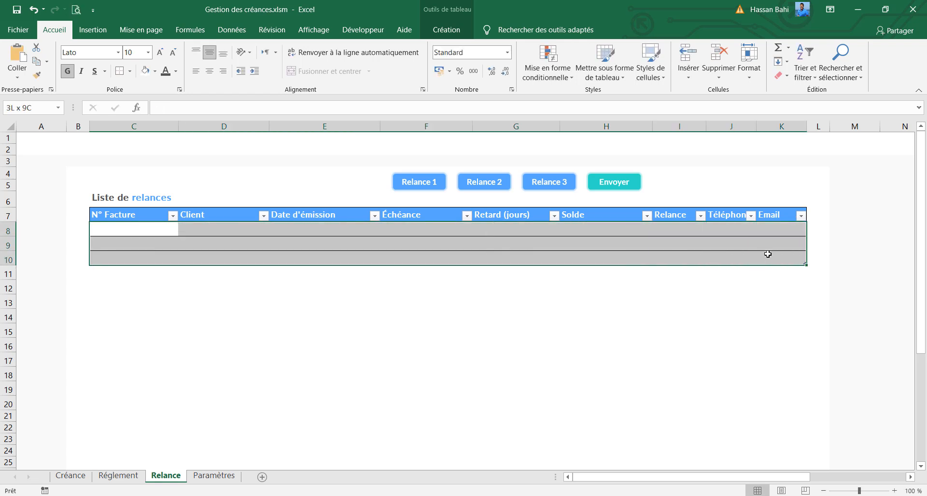
click(507, 52)
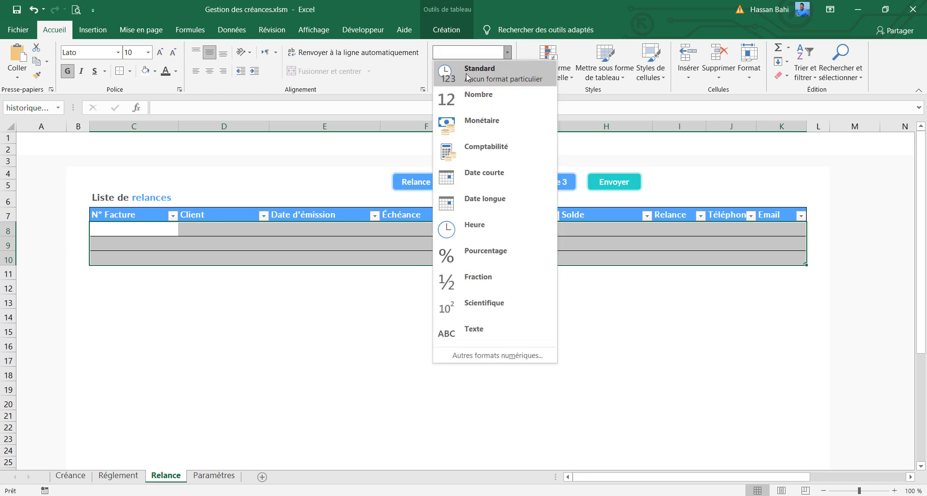
click(467, 77)
click(424, 231)
click(291, 233)
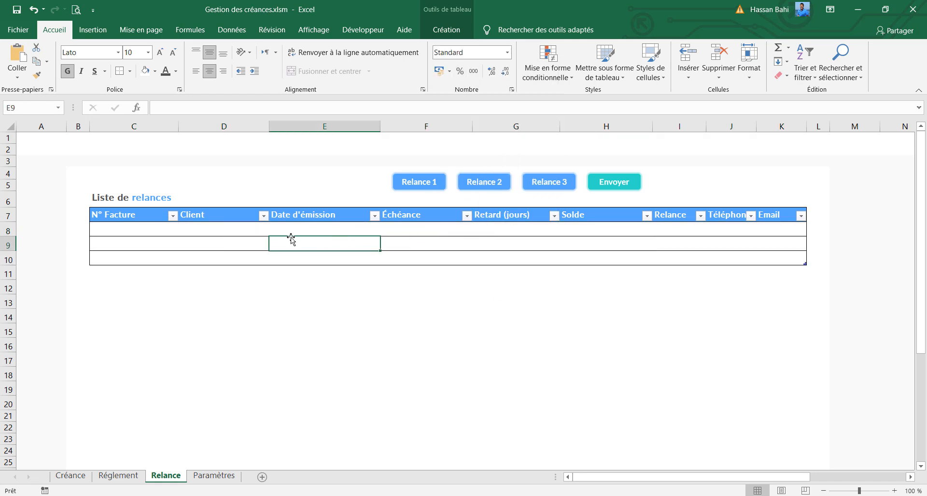
click(237, 233)
Remove the payment-mode list validation from the three Solde cells so that any value is allowed
click(587, 227)
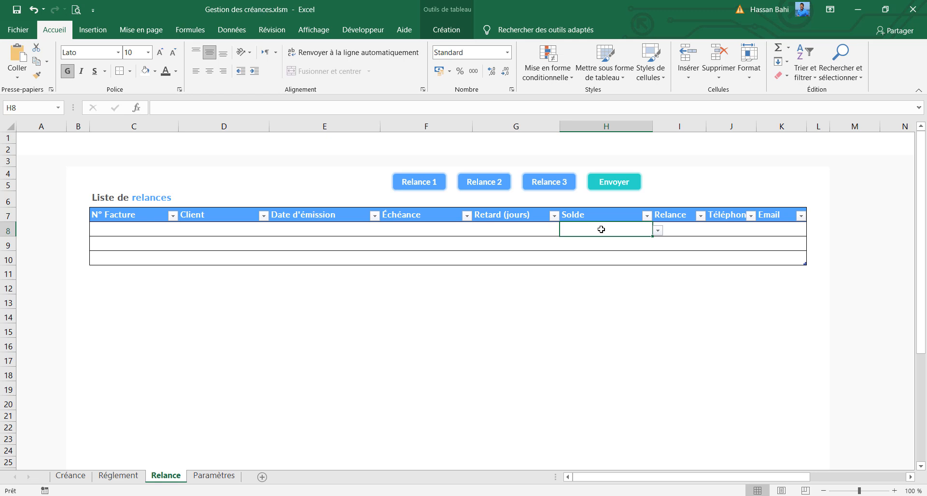
drag(602, 234, 607, 259)
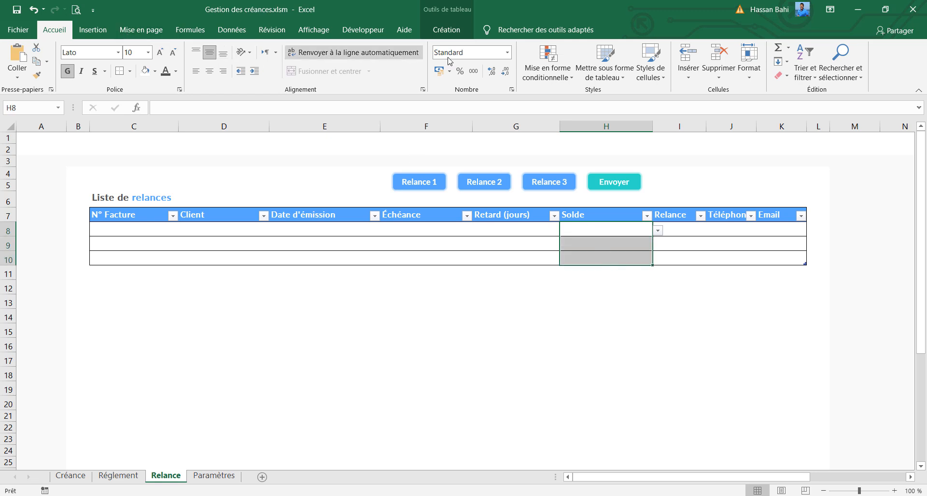
click(447, 32)
click(90, 30)
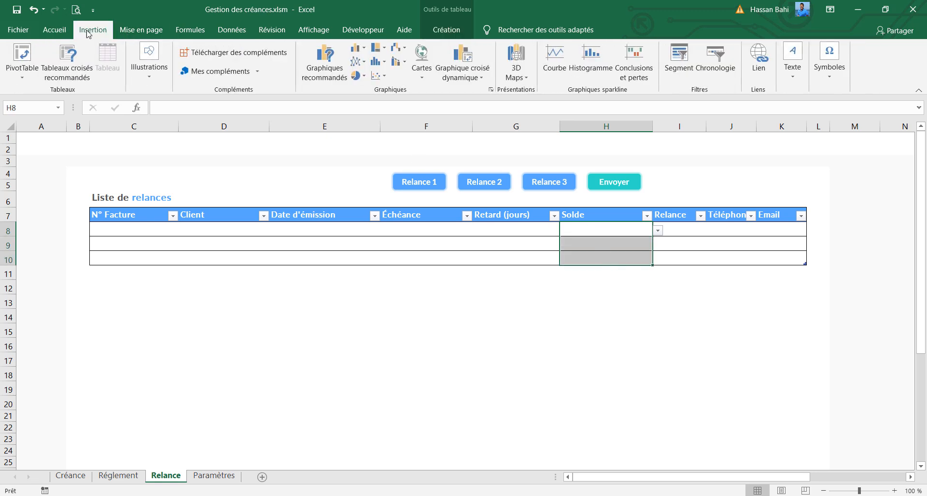
click(251, 31)
click(612, 76)
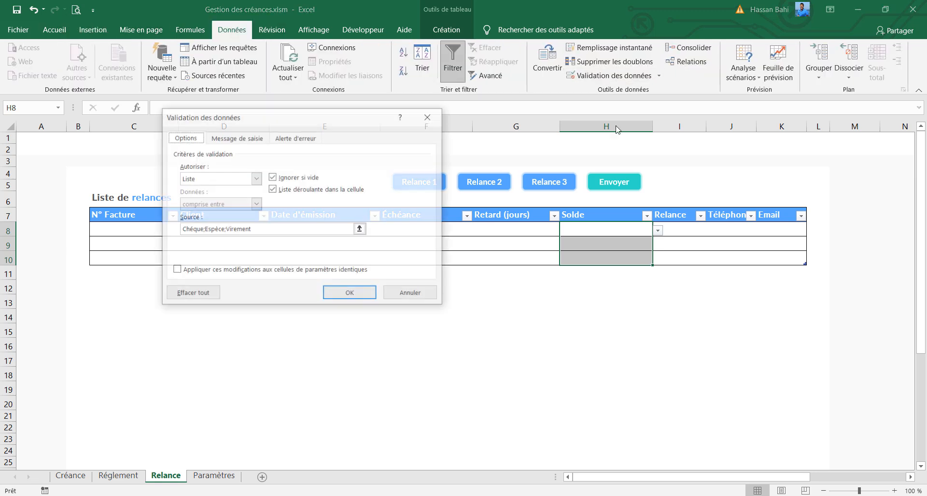
click(256, 179)
click(232, 190)
click(360, 294)
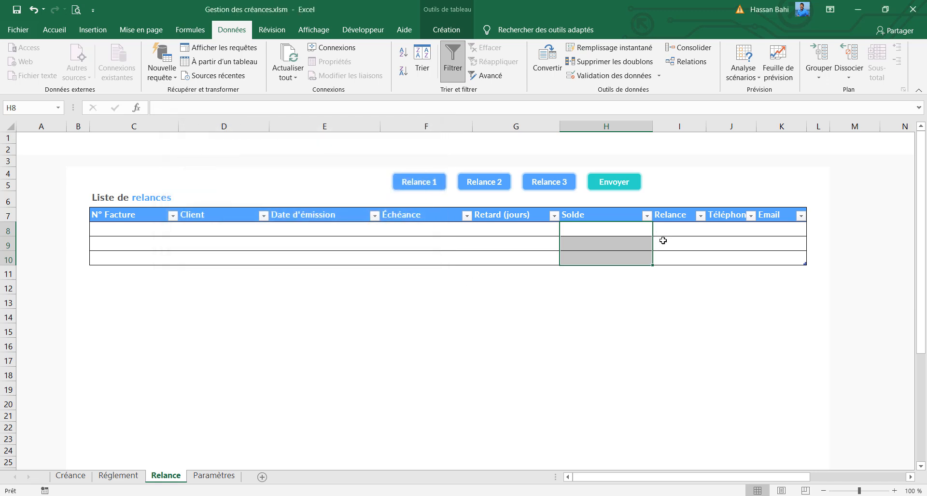
Remove the payment-mode list validation from the Relance, Téléphone and Email data cells so that any value is allowed
click(681, 231)
click(692, 260)
click(682, 221)
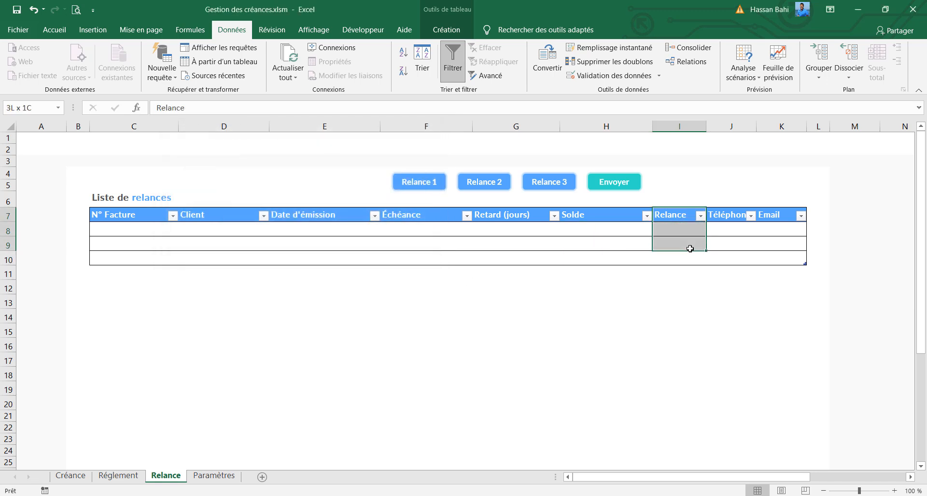
click(681, 225)
click(733, 226)
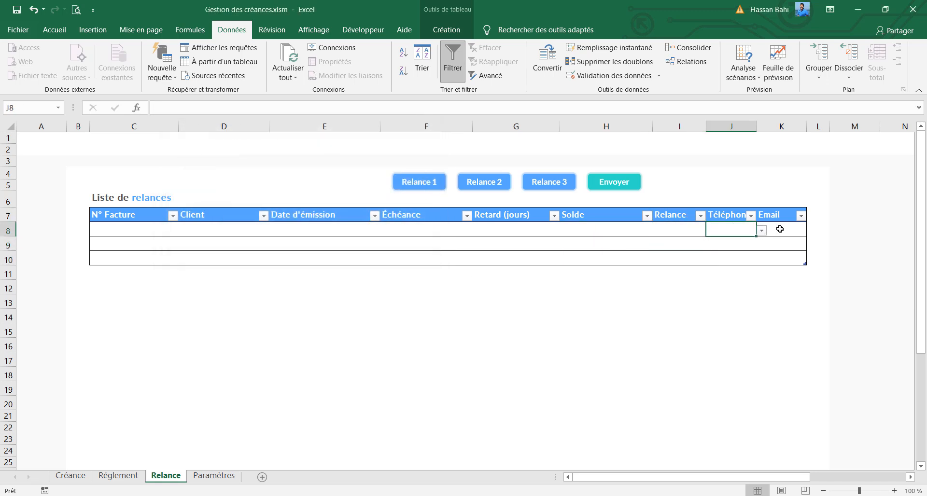
click(778, 232)
drag(666, 232, 765, 257)
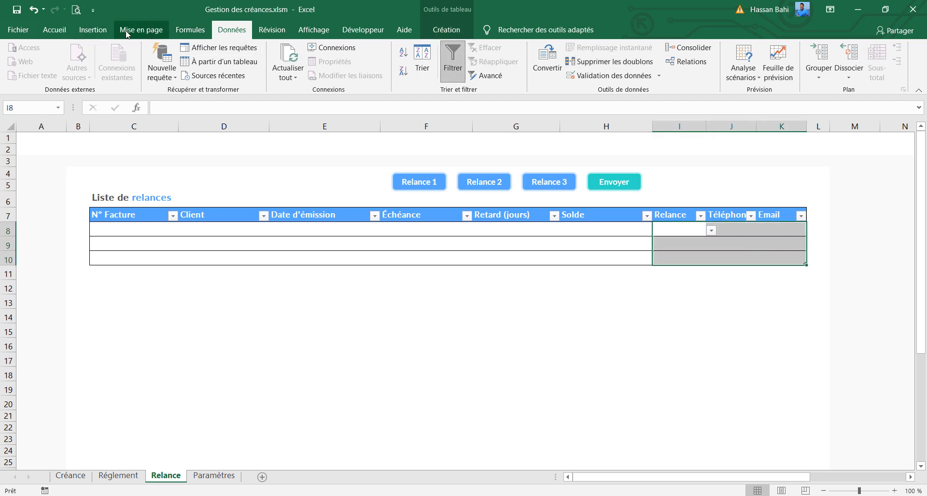
click(92, 29)
click(139, 30)
click(229, 31)
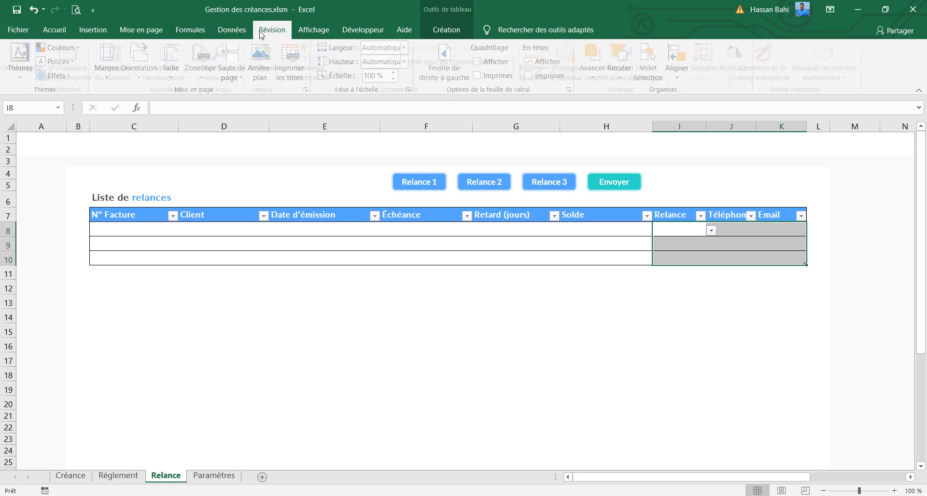
click(614, 78)
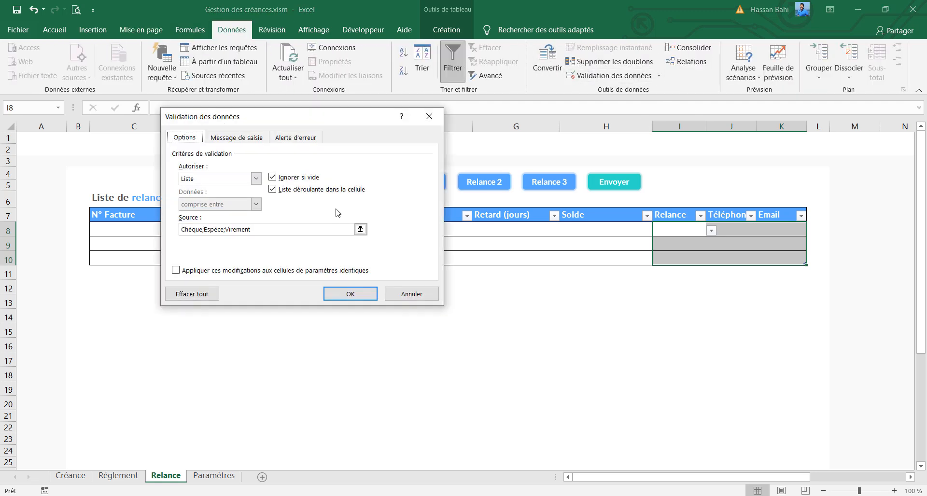
click(256, 178)
click(220, 186)
click(349, 299)
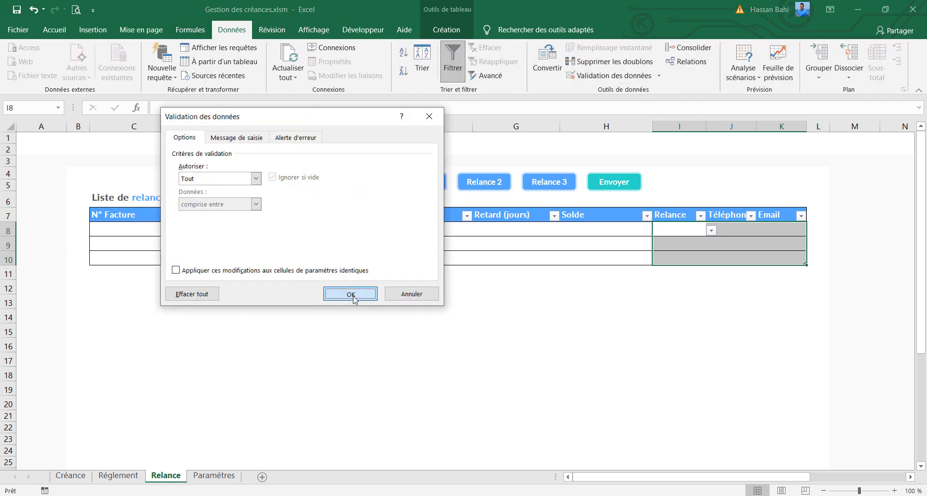
click(678, 360)
Widen the table's Relance, Téléphone and Email columns and narrow the Date d'émission column
drag(705, 127, 791, 120)
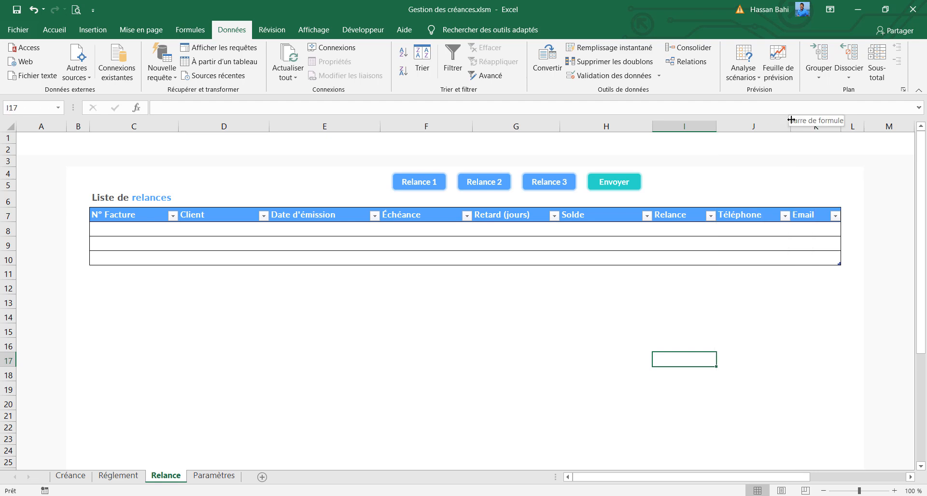
drag(379, 128, 357, 133)
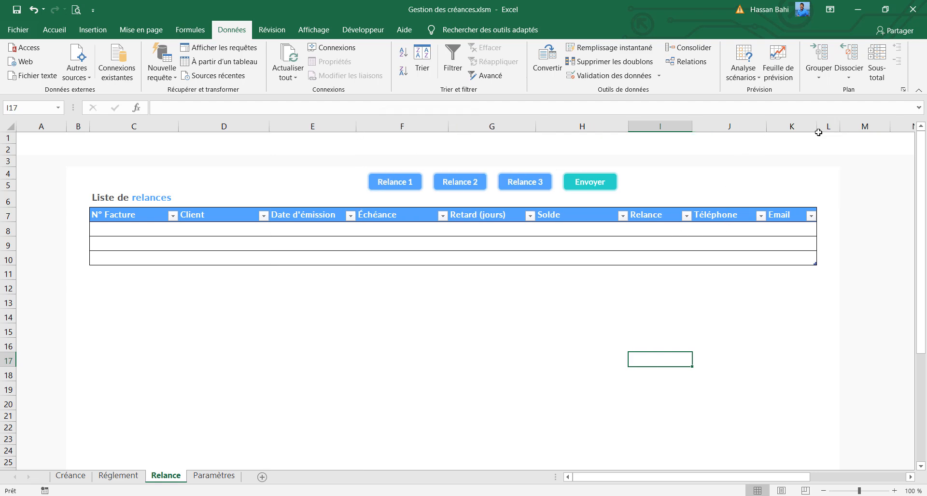
drag(818, 128, 854, 128)
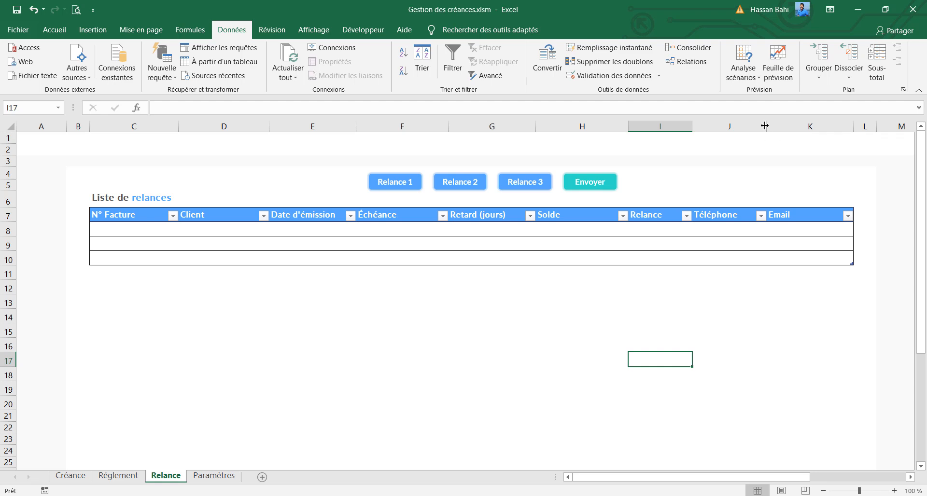
drag(766, 127, 769, 127)
drag(856, 127, 858, 128)
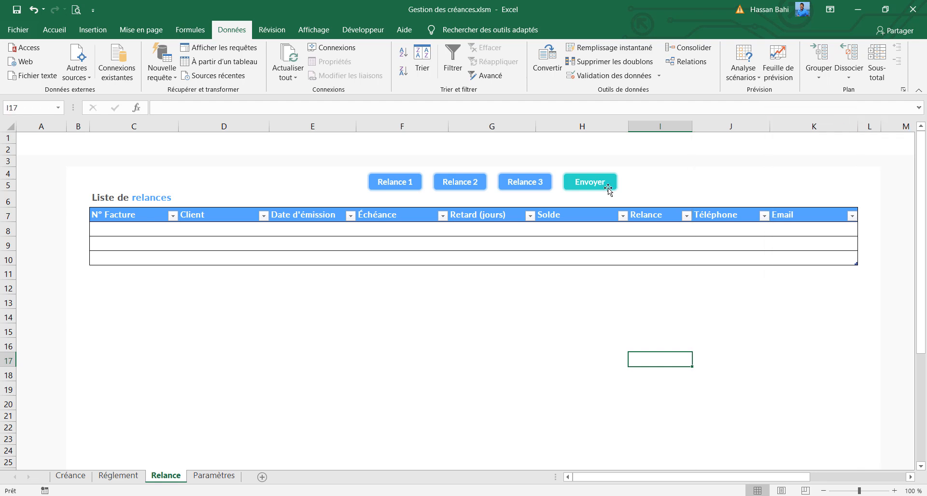
Move the three Relance buttons and Envoyer together above the table's right end, narrowing the Retard (jours) and Solde columns to fit
ctrl+click(607, 190)
ctrl+click(540, 188)
ctrl+click(476, 188)
ctrl+click(408, 190)
drag(506, 194, 407, 188)
drag(858, 127, 878, 126)
drag(580, 188, 829, 191)
drag(534, 127, 518, 130)
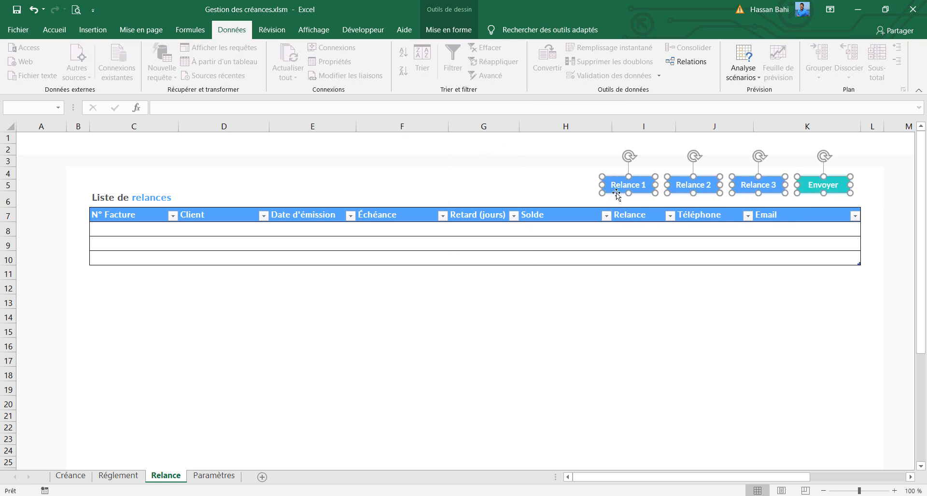
drag(611, 189, 633, 189)
drag(614, 126, 602, 126)
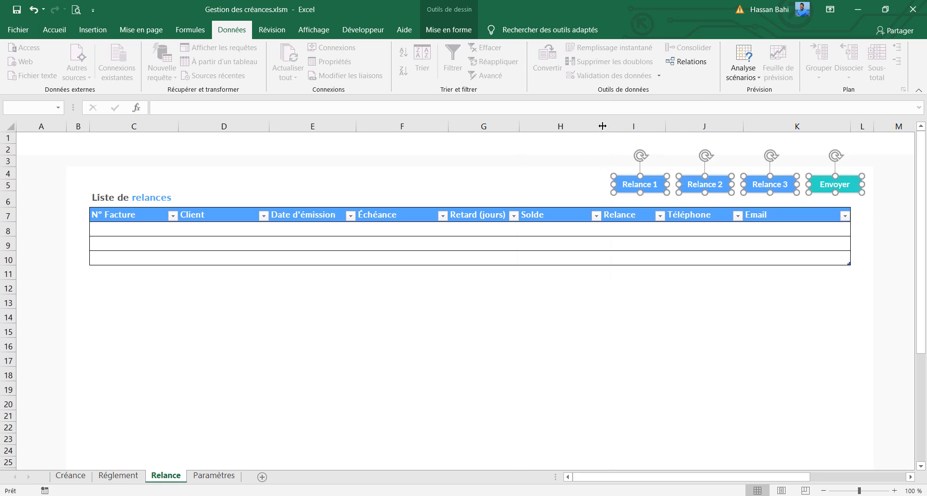
drag(820, 191, 797, 192)
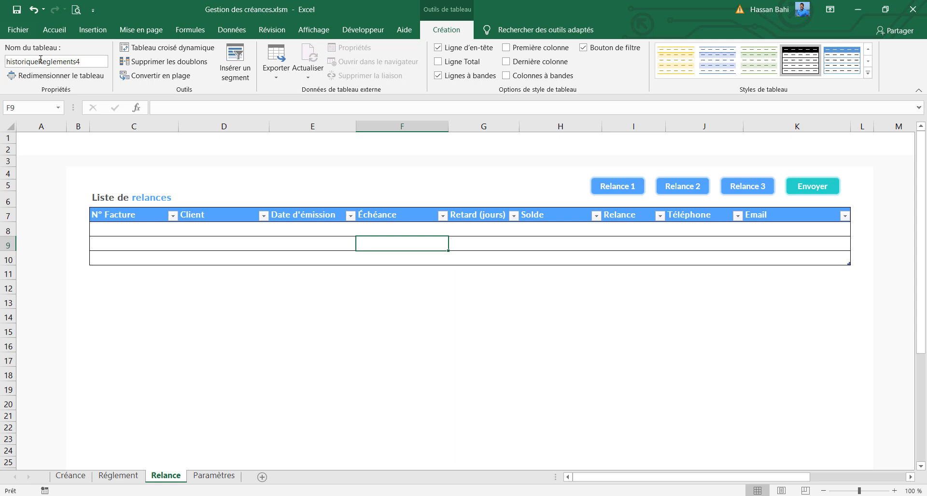
Rename the reminders table as listeRelances
click(41, 59)
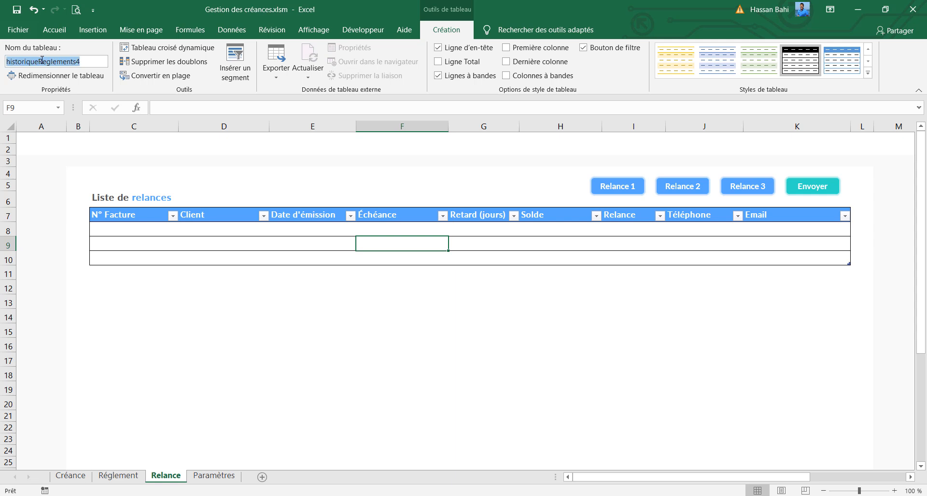
key(BackSpace)
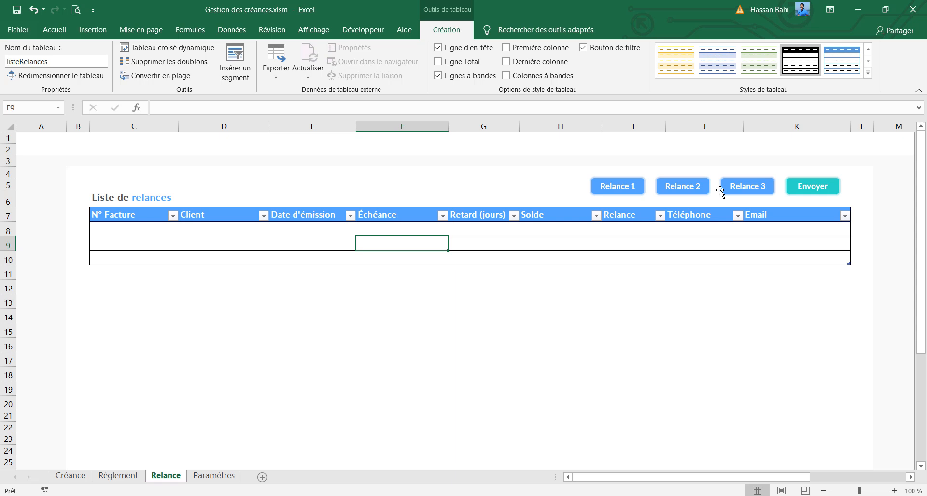
click(398, 230)
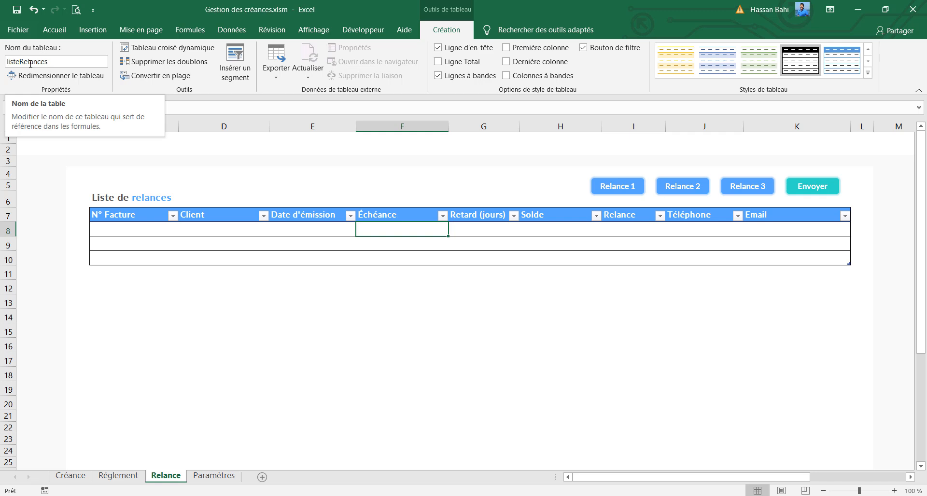
Look through the Réglement and Paramètres sheets and return to the Relance sheet
click(202, 477)
key(ctrl+Page_Up)
key(ctrl+Page_Up)
key(ctrl+Page_Up)
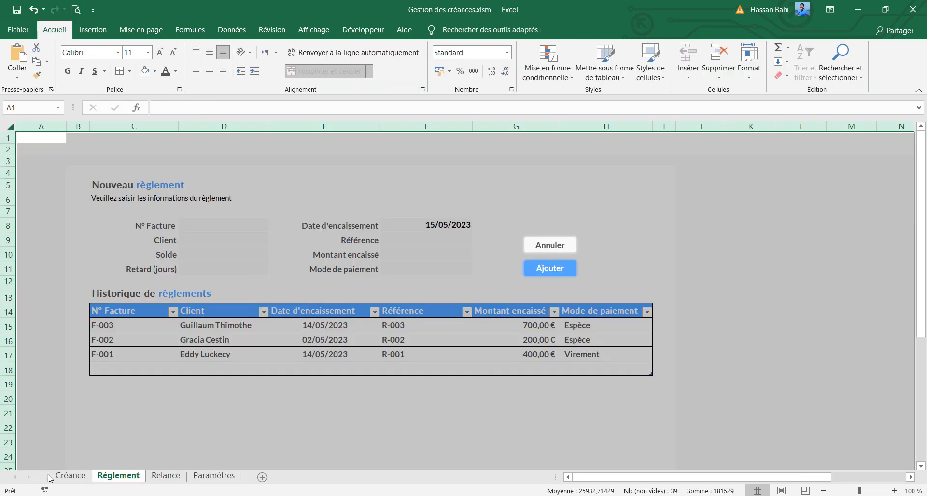
click(169, 477)
click(227, 480)
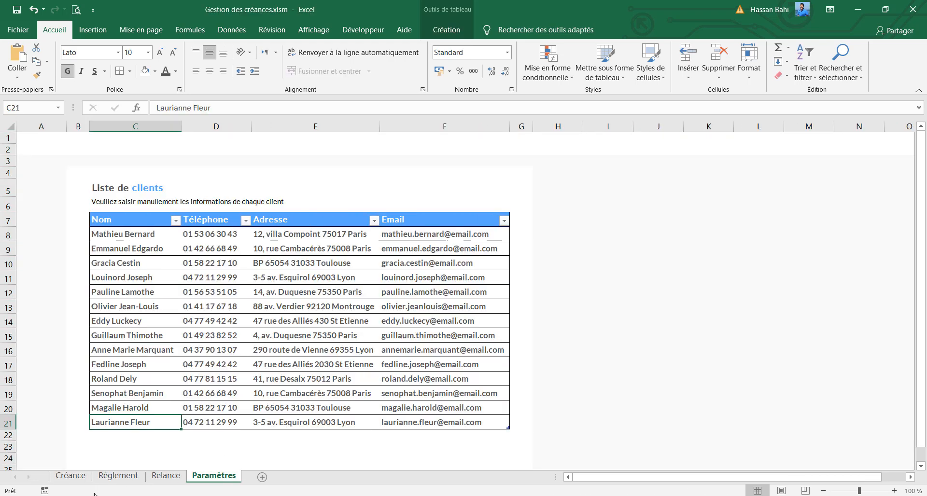
click(160, 478)
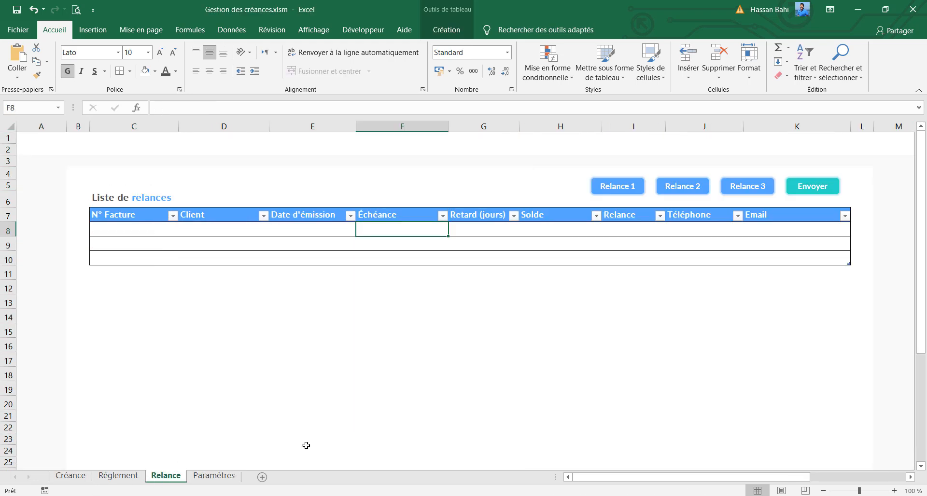
Switch to File Explorer, copy the entire code from listeRelances.txt and return to the Excel workbook
key(alt+Tab)
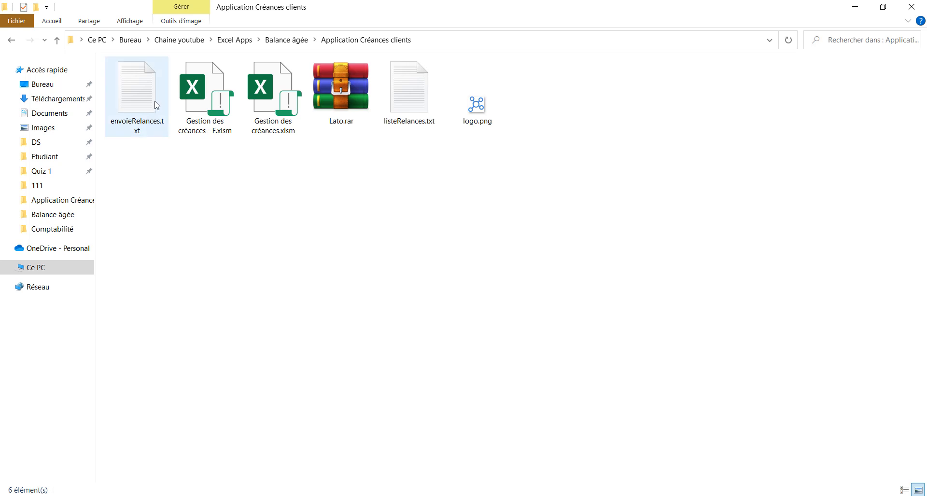
click(411, 100)
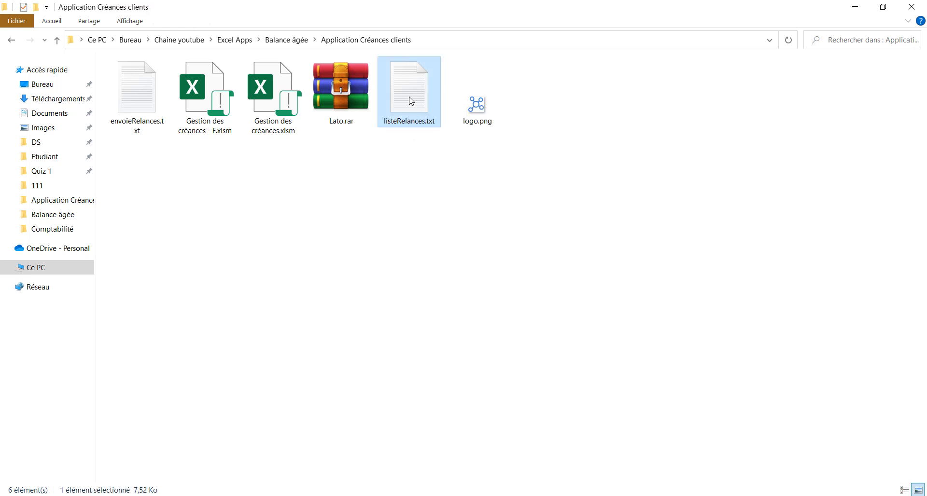
click(148, 103)
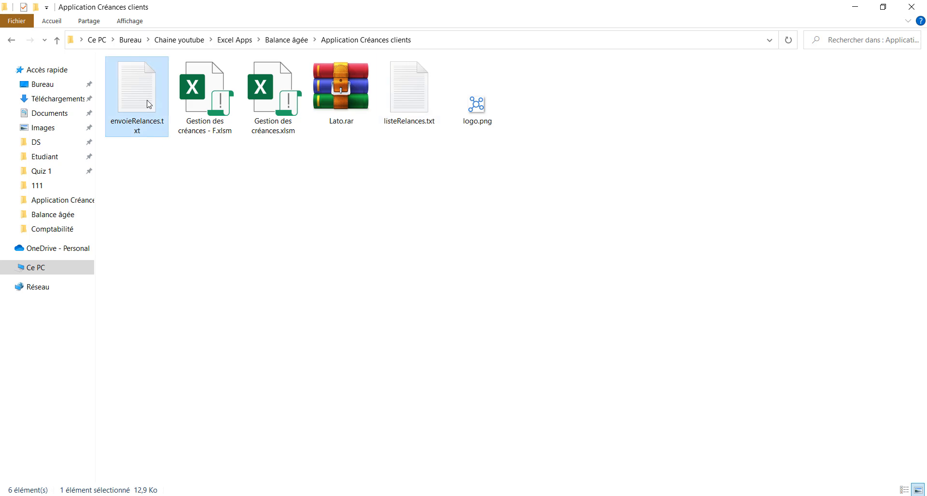
double_click(429, 103)
click(450, 191)
key(ctrl+a)
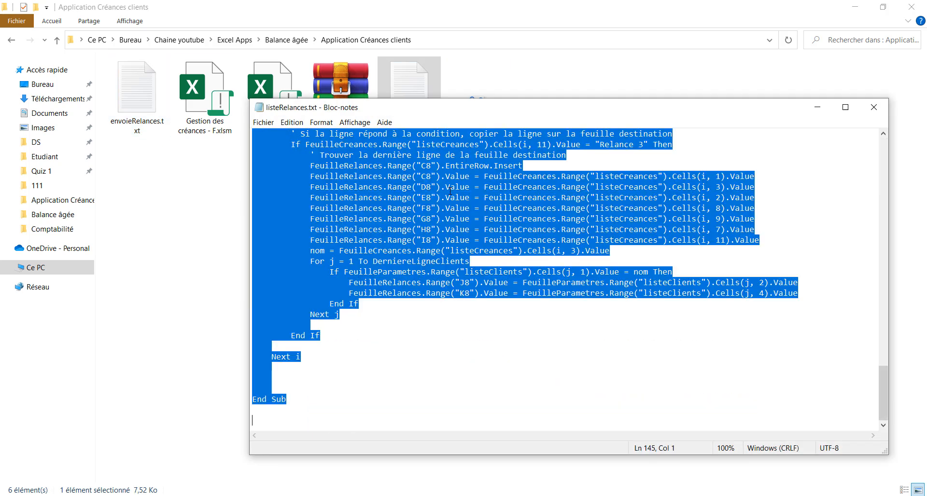
click(874, 107)
key(alt+Tab)
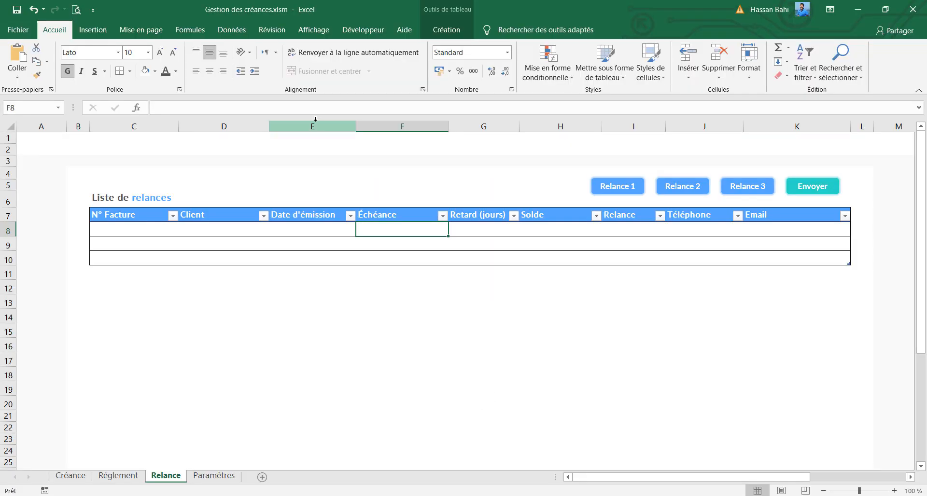
Insert a new module in the workbook's VBA project and paste the copied listeRelances code into it
click(364, 34)
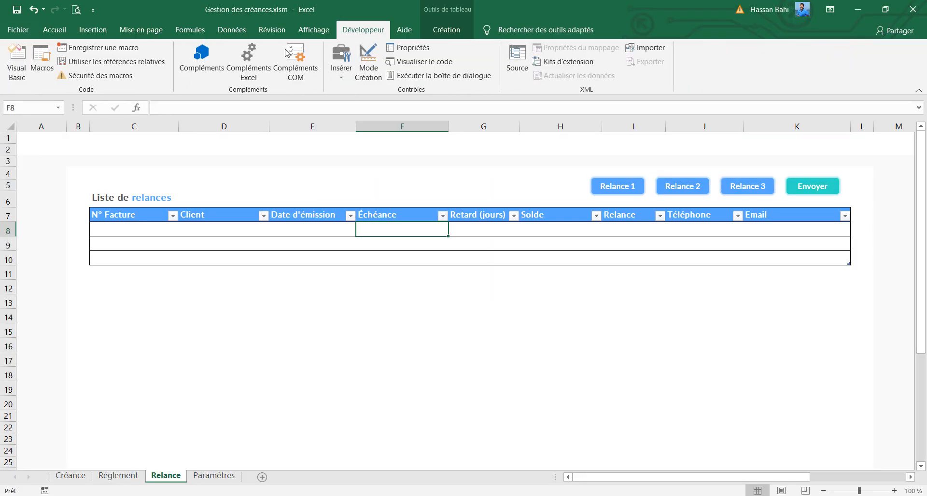
click(18, 62)
right_click(50, 153)
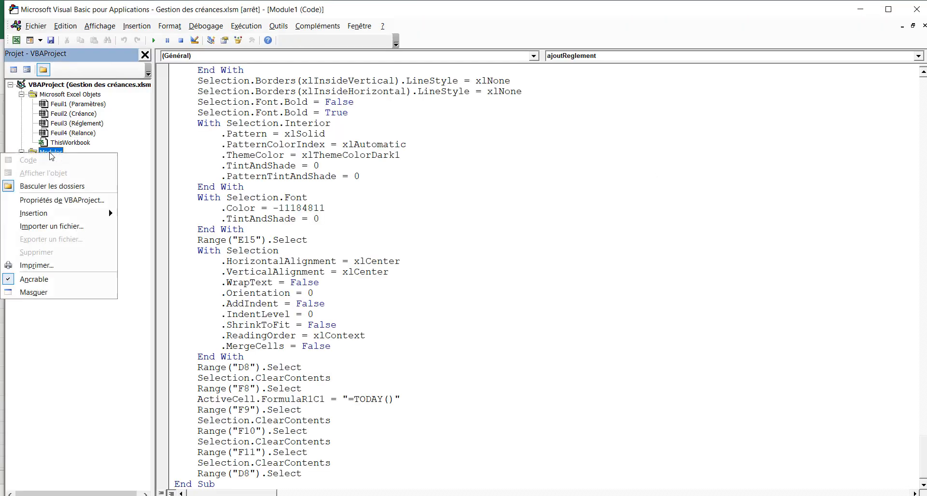
mouse_move(82, 218)
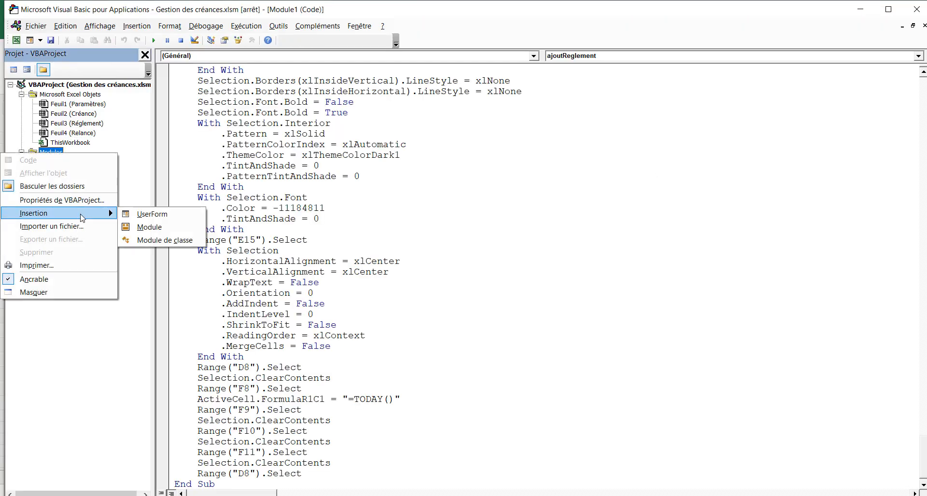
click(145, 227)
key(ctrl+v)
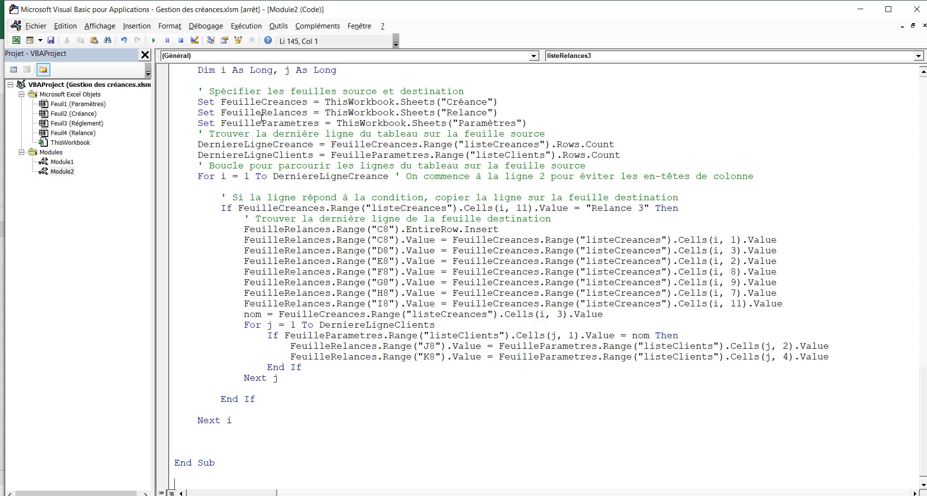
scroll(276, 130, up, 20)
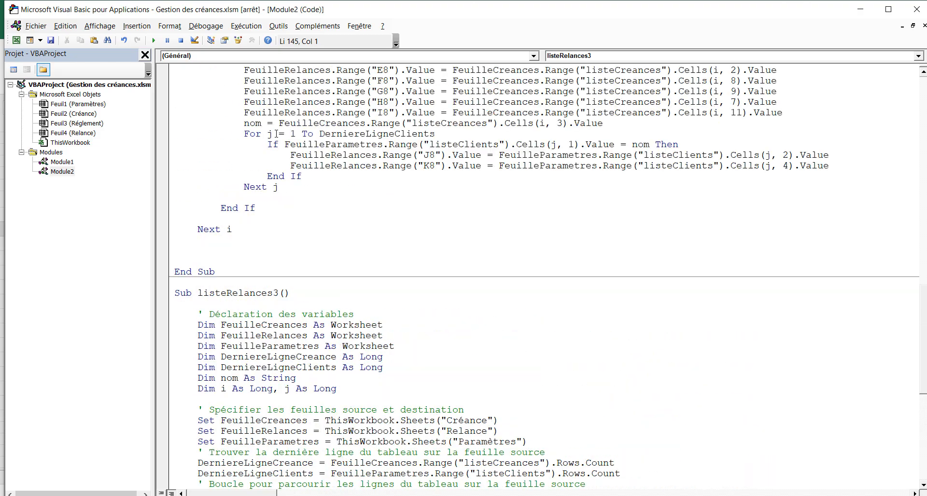
scroll(273, 139, down, 2)
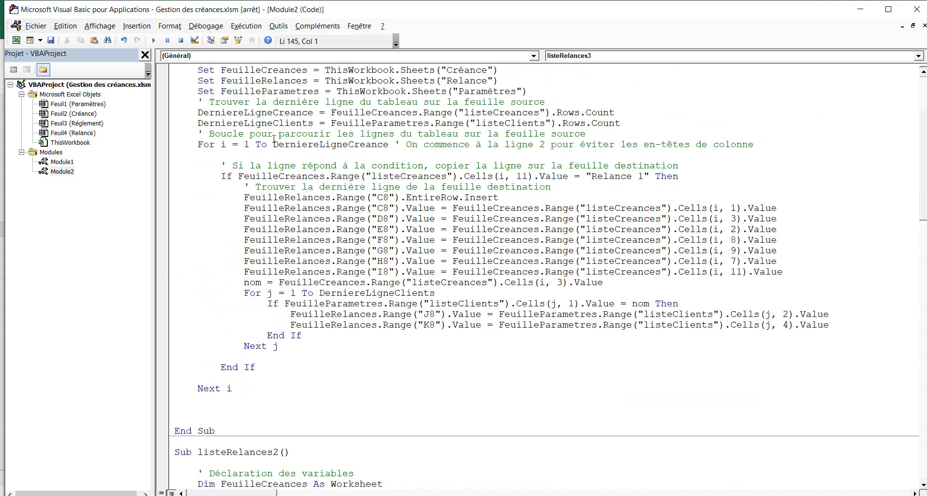
click(917, 9)
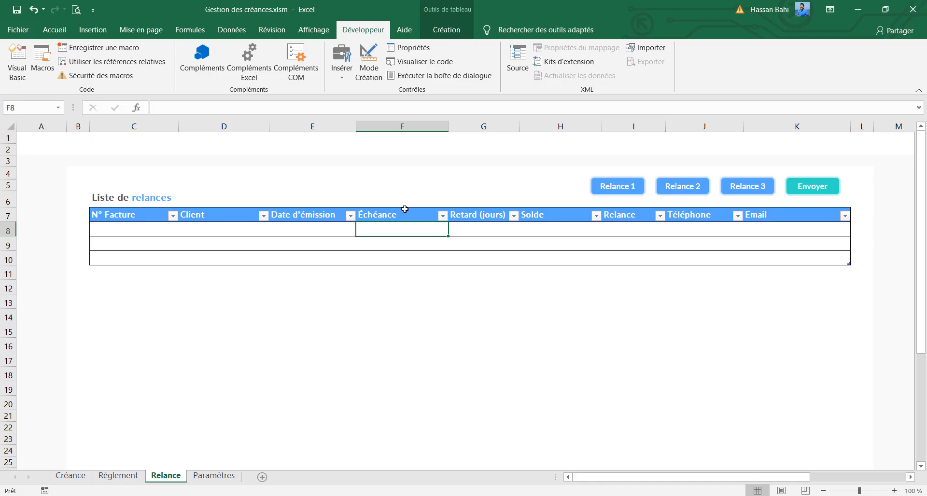
Switch to File Explorer, copy the entire code from envoieRelances.txt and return to the Excel workbook
click(857, 9)
click(152, 95)
double_click(151, 94)
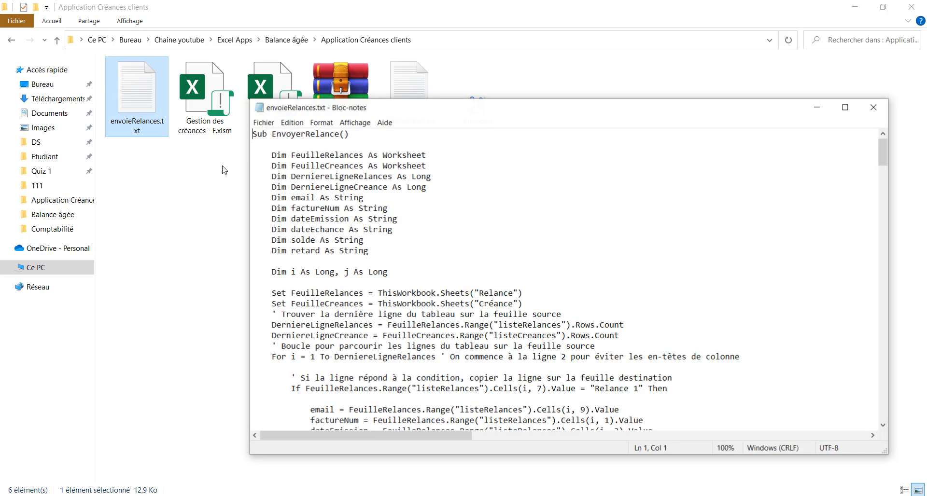
key(ctrl+a)
click(873, 108)
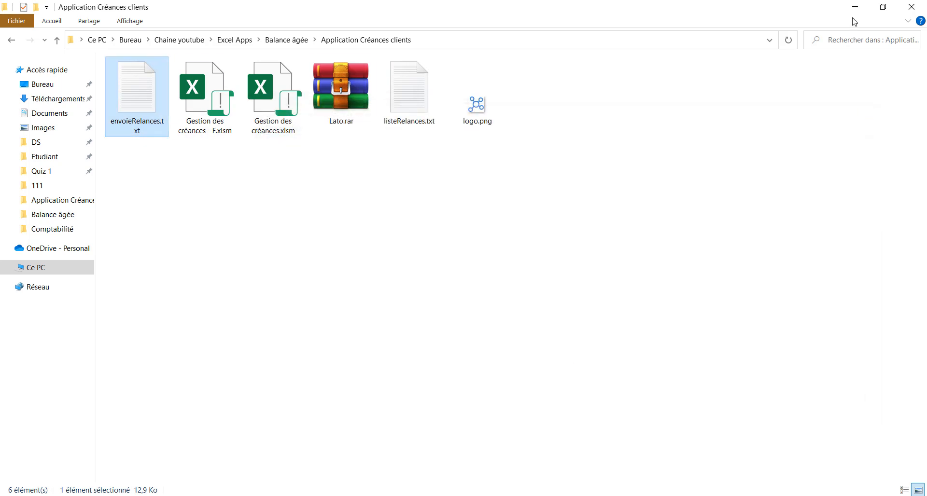
key(alt+Tab)
Insert a new module in the workbook's VBA project, paste the copied envoieRelances code into it and return to the Relance sheet
click(24, 68)
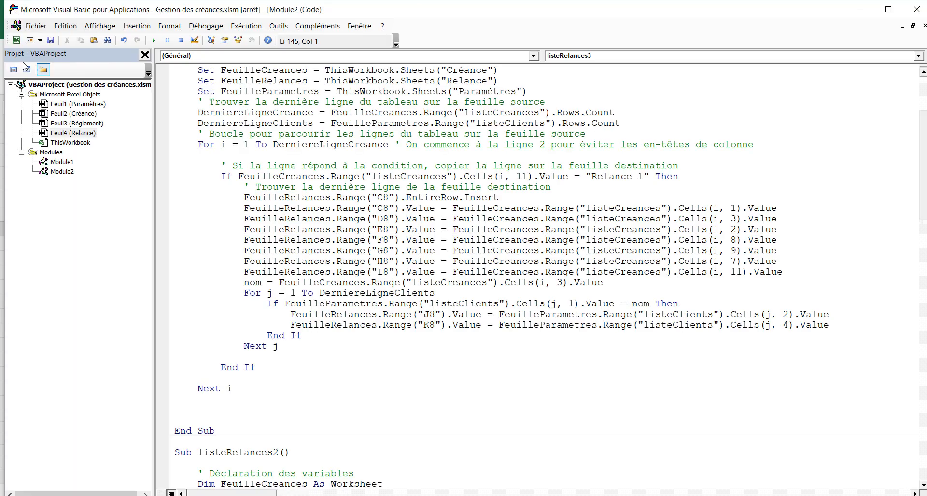
click(52, 153)
right_click(53, 152)
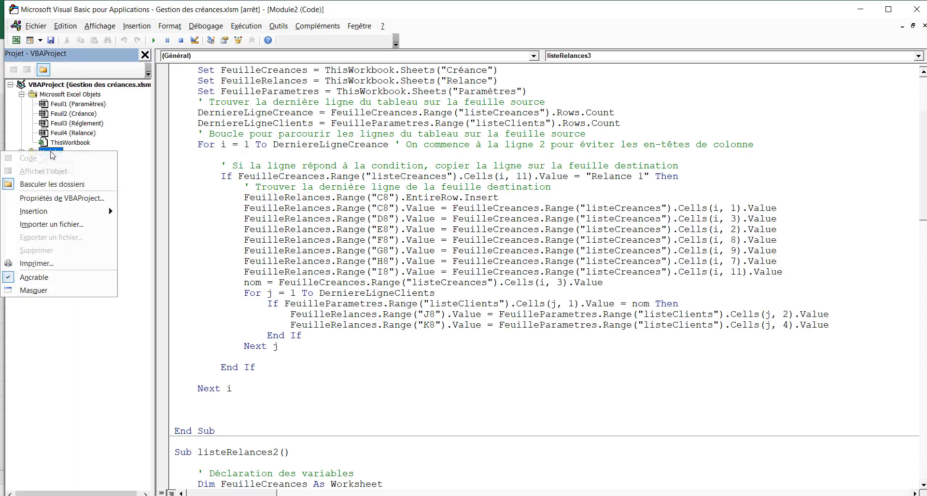
mouse_move(96, 211)
click(143, 227)
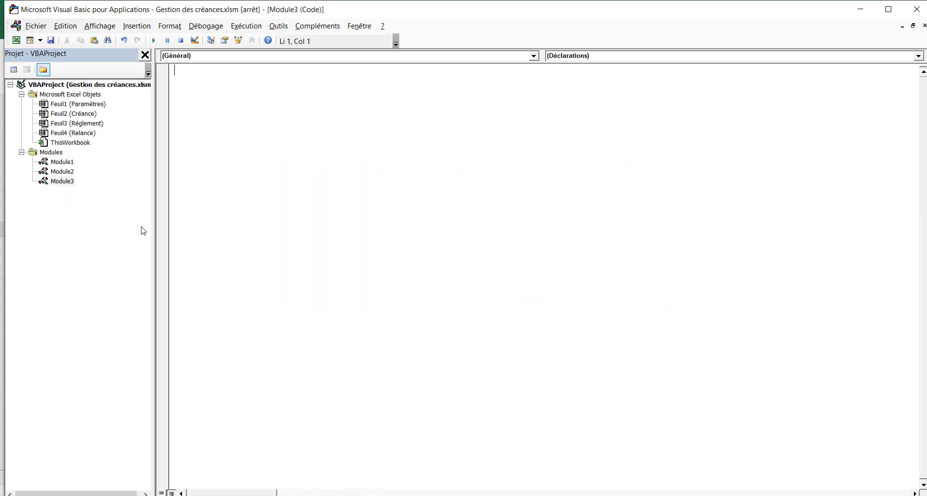
key(ctrl+v)
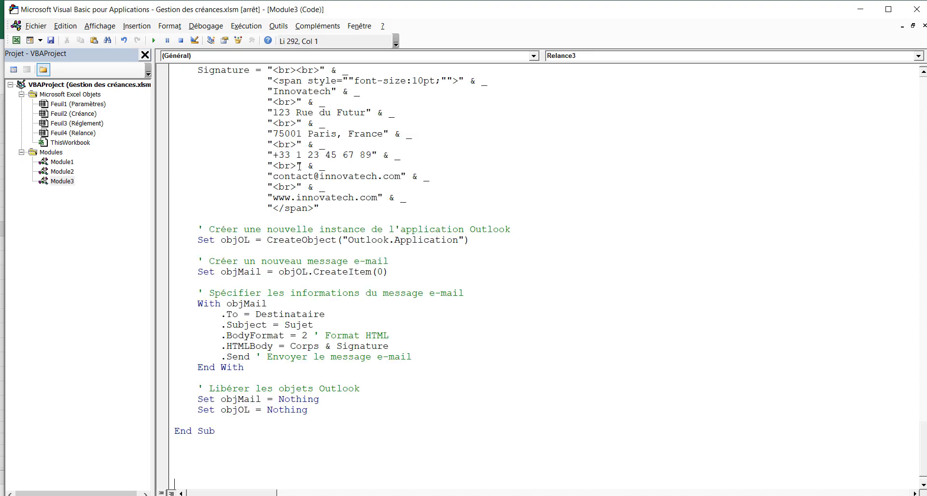
click(916, 9)
click(534, 304)
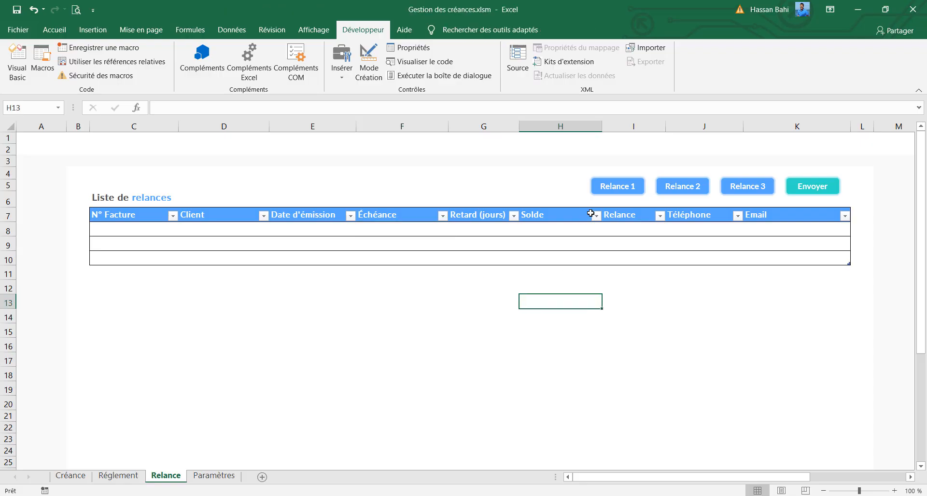
Assign the listeRelances1 macro to the Relance 1 shape above the reminders table
right_click(608, 192)
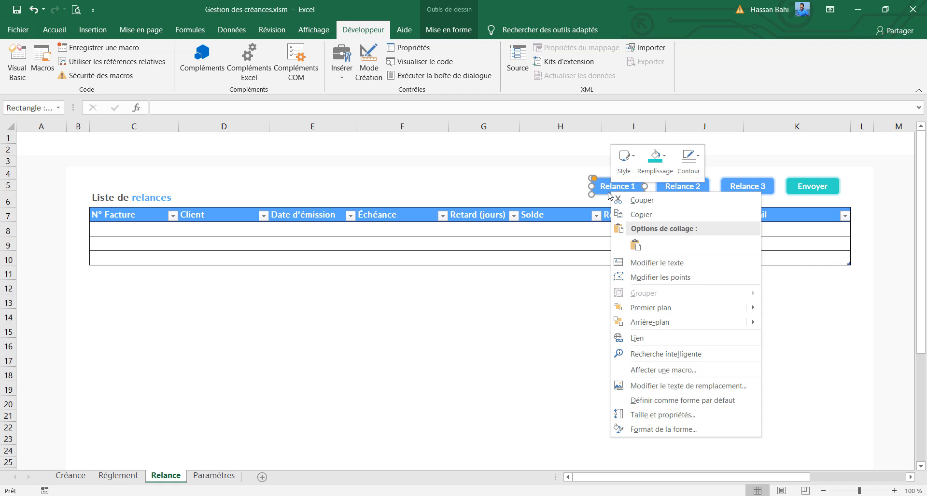
click(663, 370)
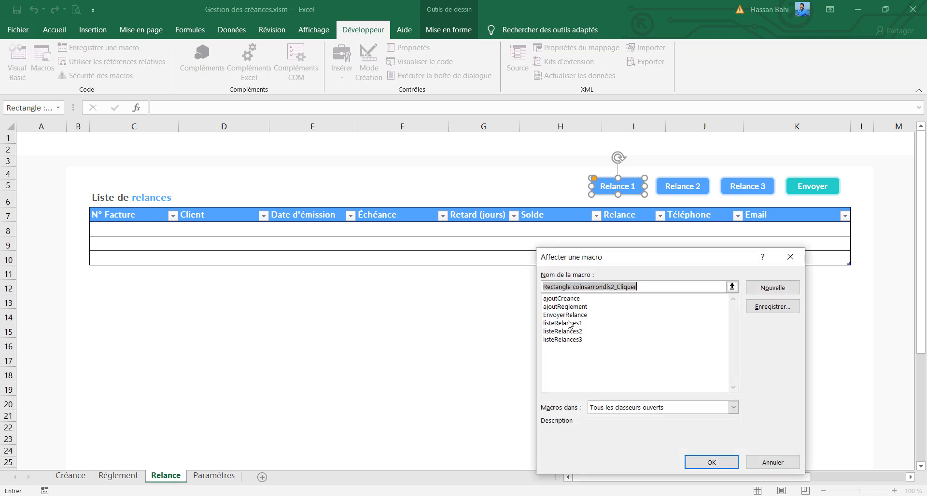
click(570, 323)
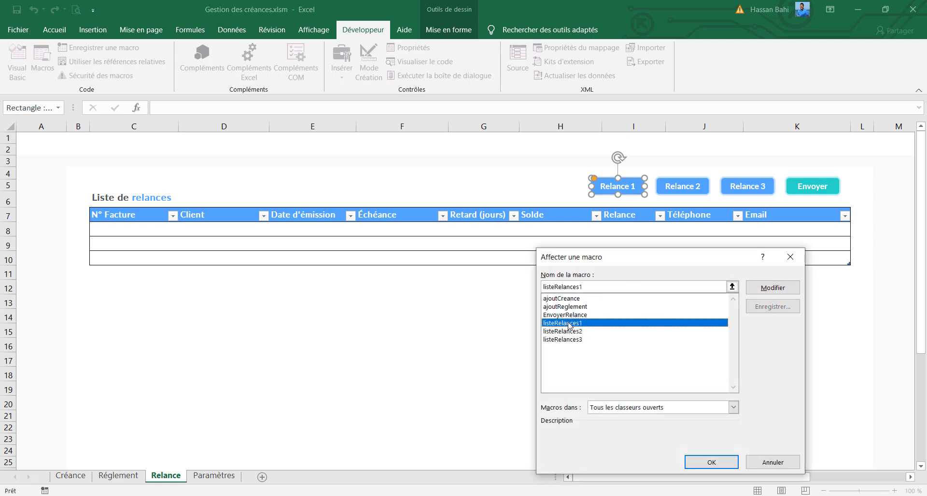
click(698, 464)
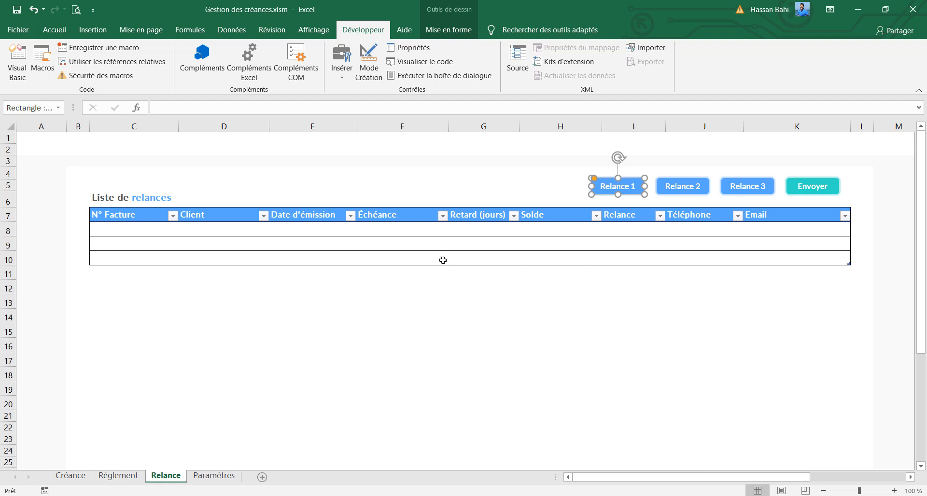
Delete rows 9 and 10 so the reminders table keeps a single empty row
drag(10, 245, 10, 258)
right_click(10, 258)
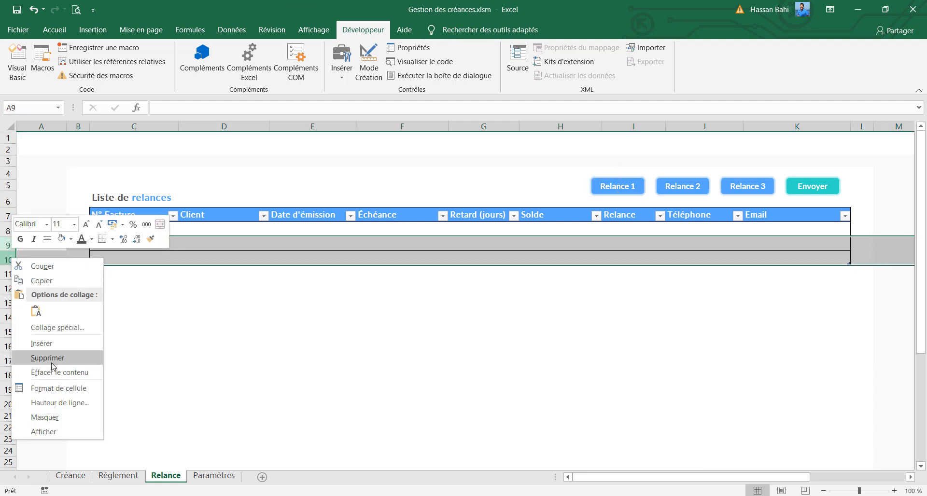
click(78, 356)
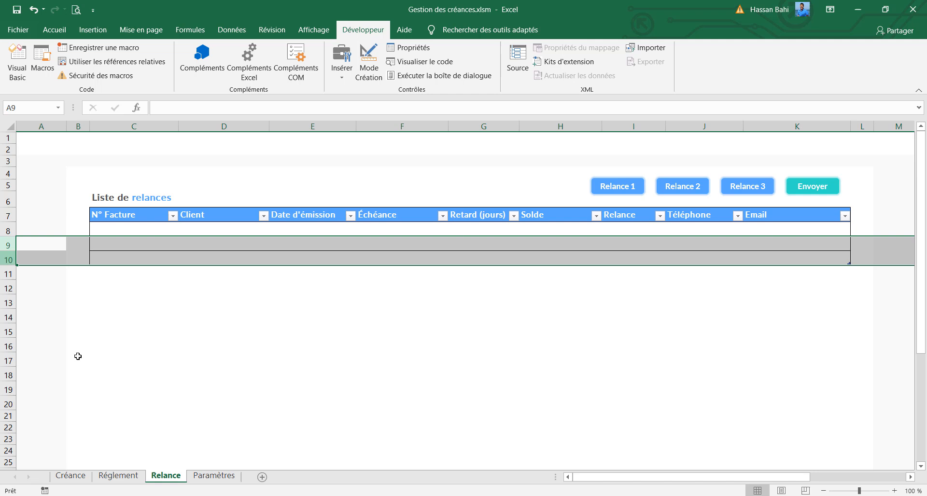
Assign the listeRelances2 macro to the Relance 2 shape above the reminders table
click(705, 191)
right_click(706, 192)
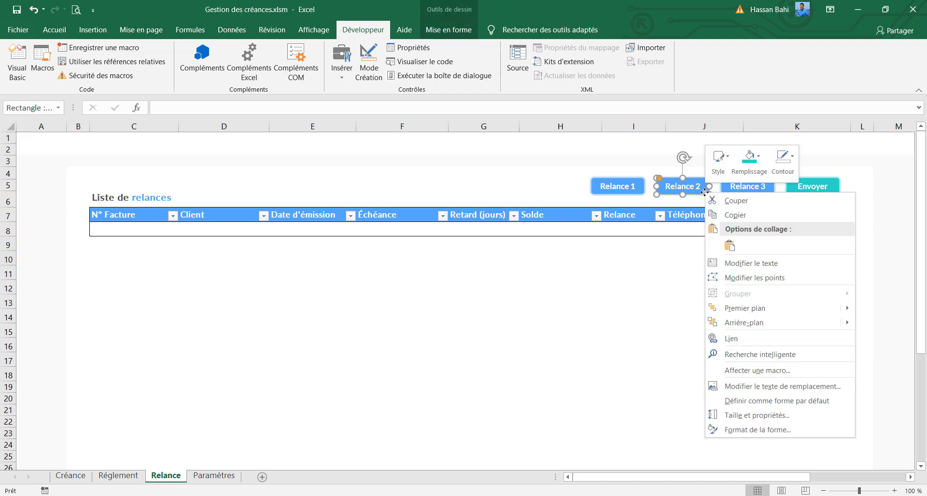
click(749, 374)
click(649, 333)
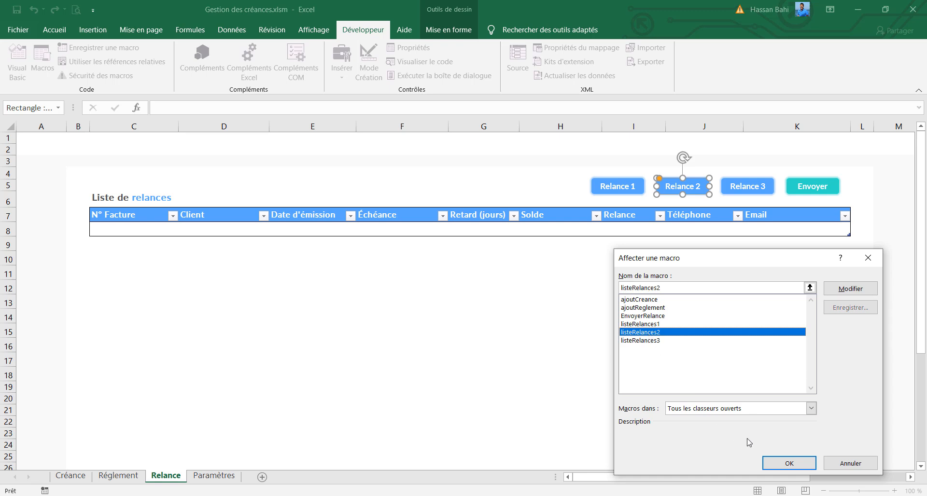
click(773, 461)
Assign the listeRelances3 macro to the Relance 3 shape above the reminders table
click(748, 191)
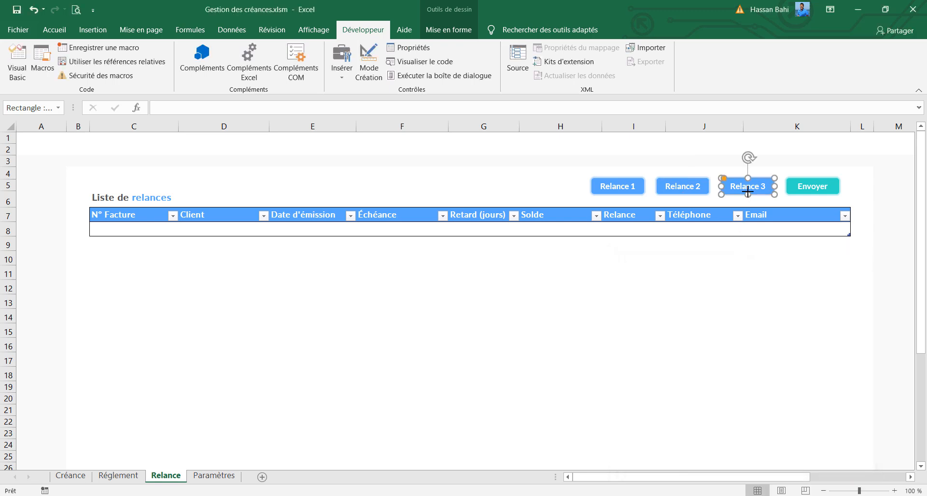
right_click(748, 192)
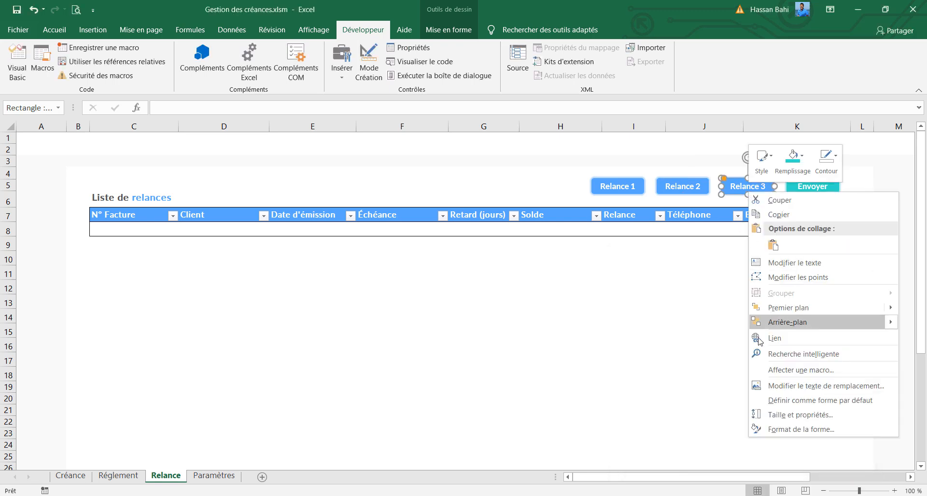
click(788, 370)
click(682, 342)
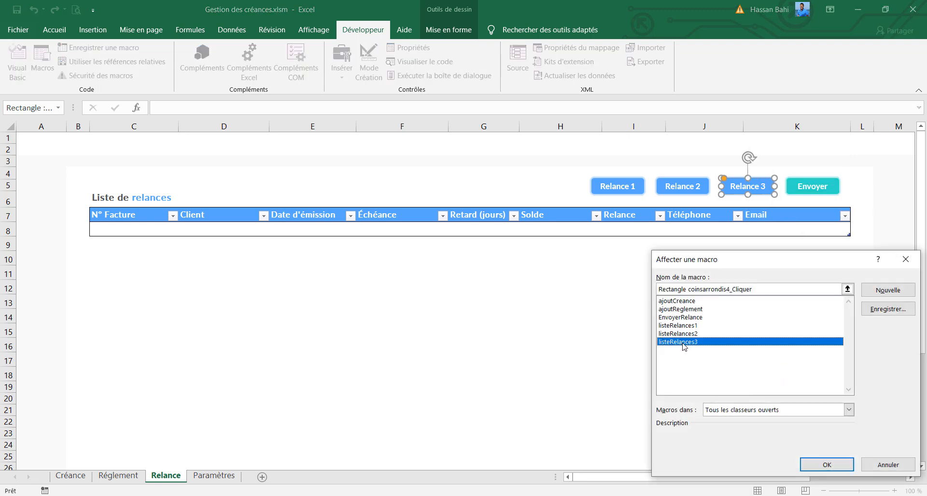
click(814, 462)
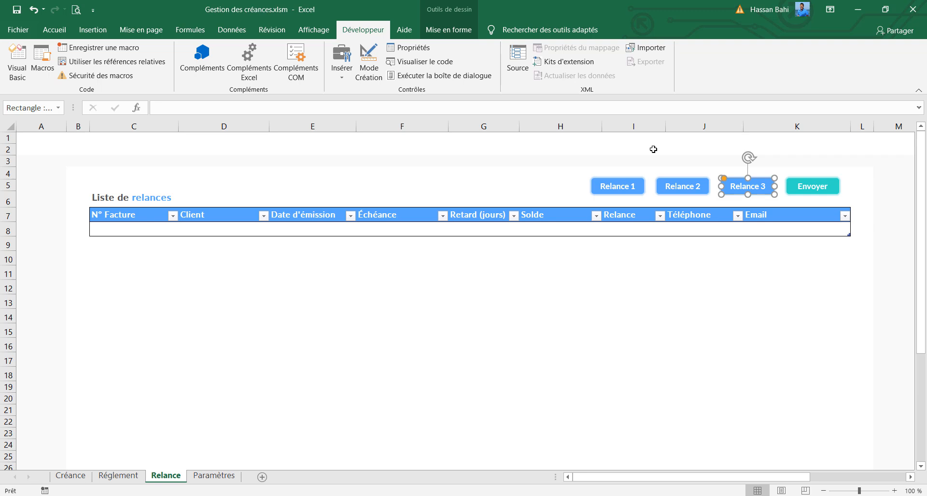
Run the macro of the Relance 1 shape to fill the reminders table and fit the Email column's width to its contents
click(613, 261)
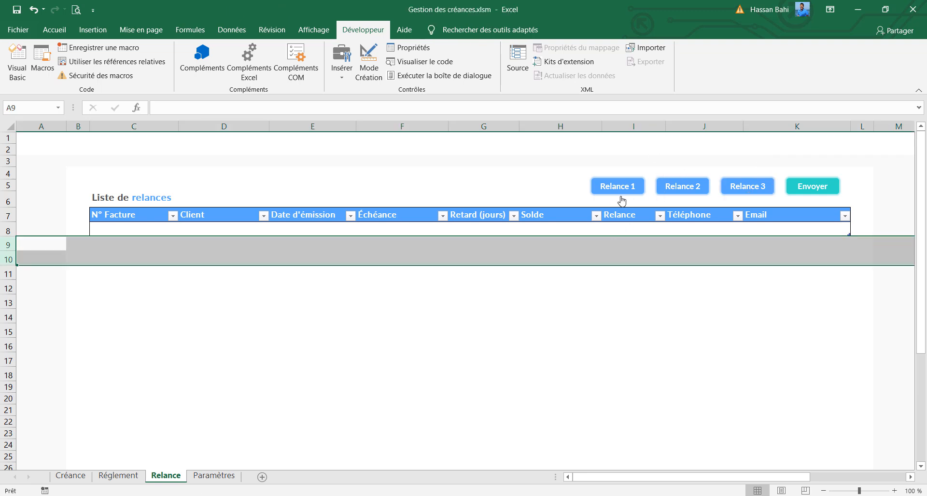
click(620, 186)
click(564, 253)
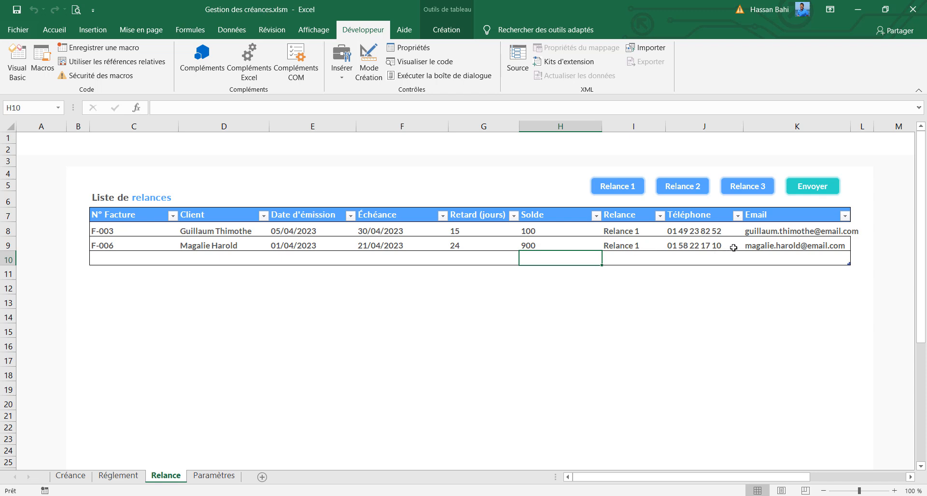
double_click(849, 129)
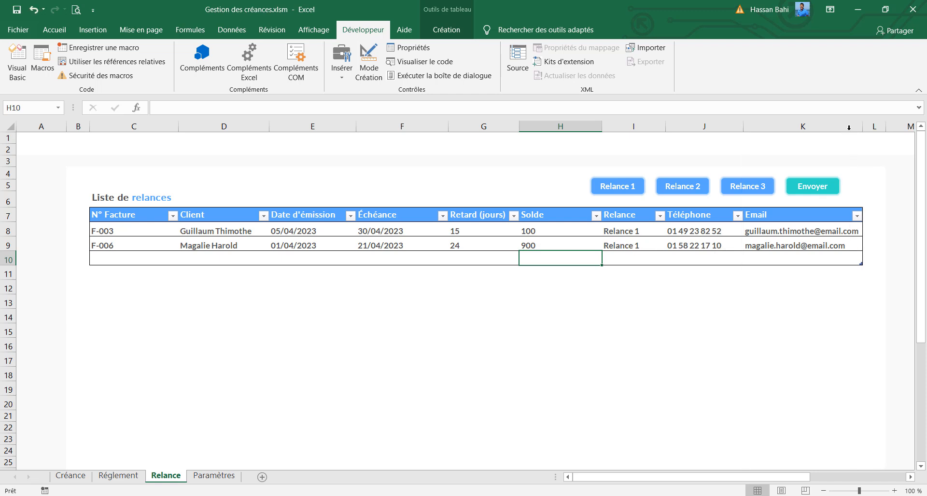
Centre the contents of the reminders table's data rows C8:K10 vertically
drag(129, 228, 782, 254)
click(54, 30)
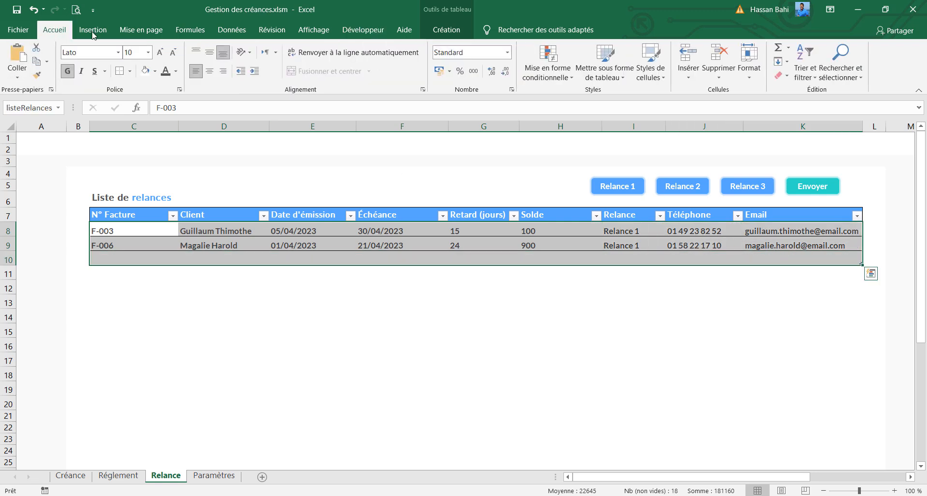
click(210, 52)
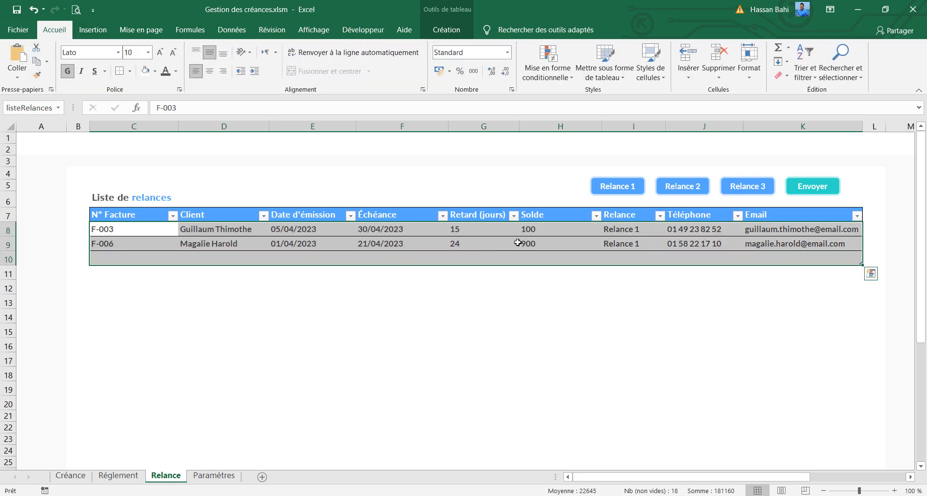
Compare the Relance column entries with the Action de recouvrement column on the Créance sheet and return to the Relance sheet
click(627, 231)
click(631, 242)
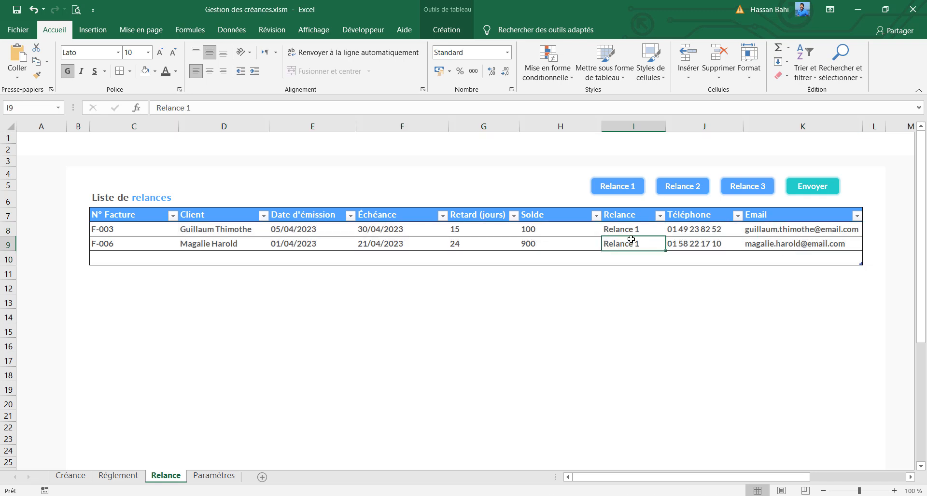
click(633, 230)
click(629, 247)
click(60, 476)
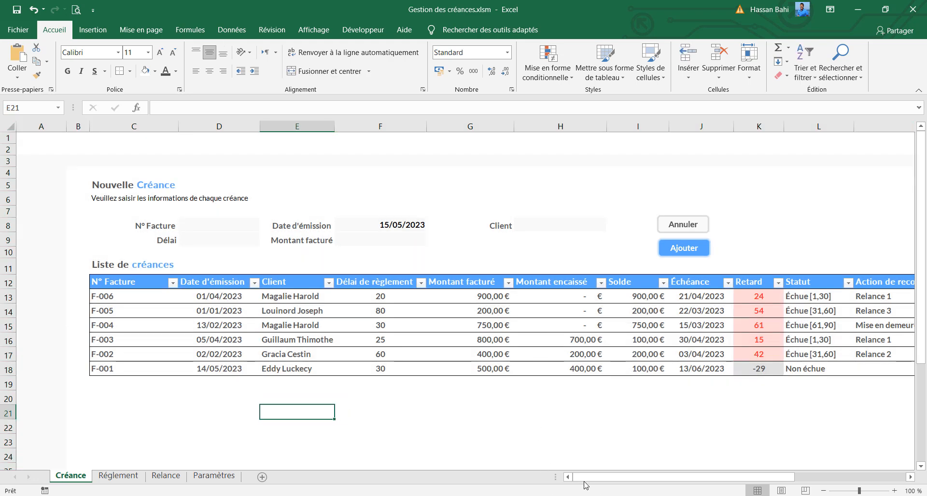
drag(585, 479, 605, 479)
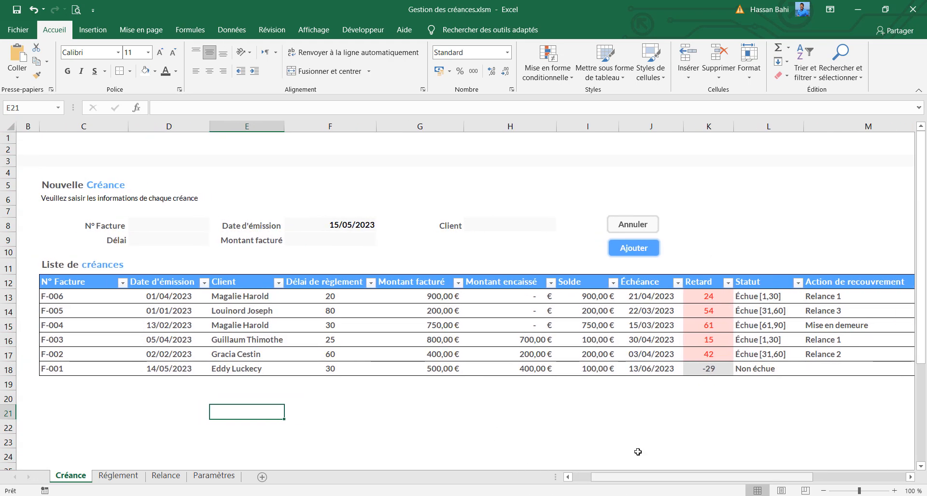
click(822, 300)
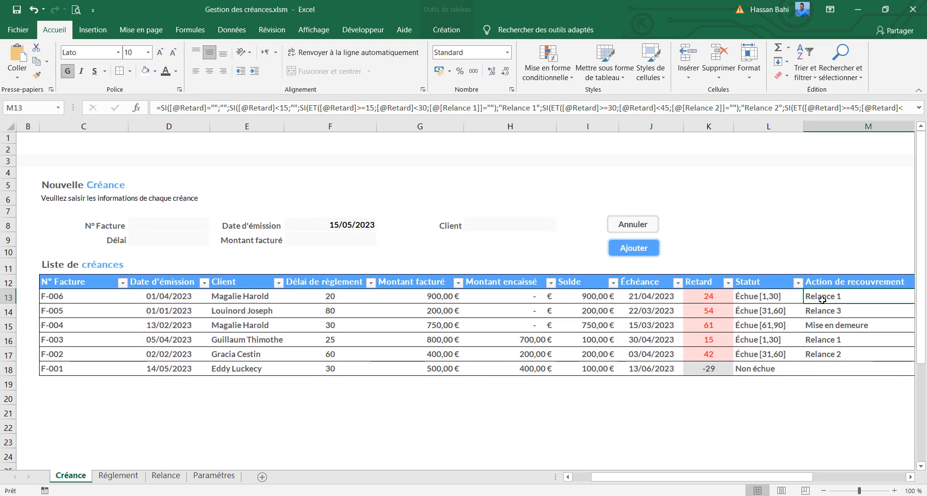
click(823, 340)
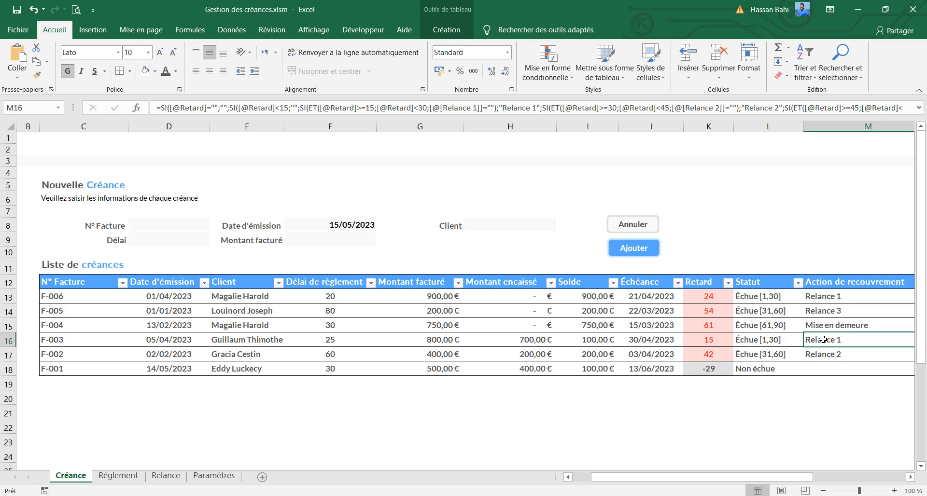
click(101, 479)
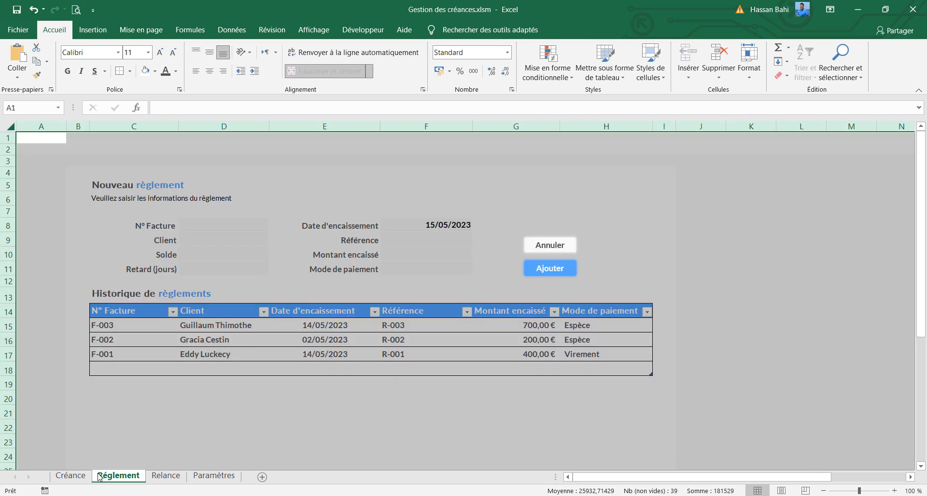
click(164, 477)
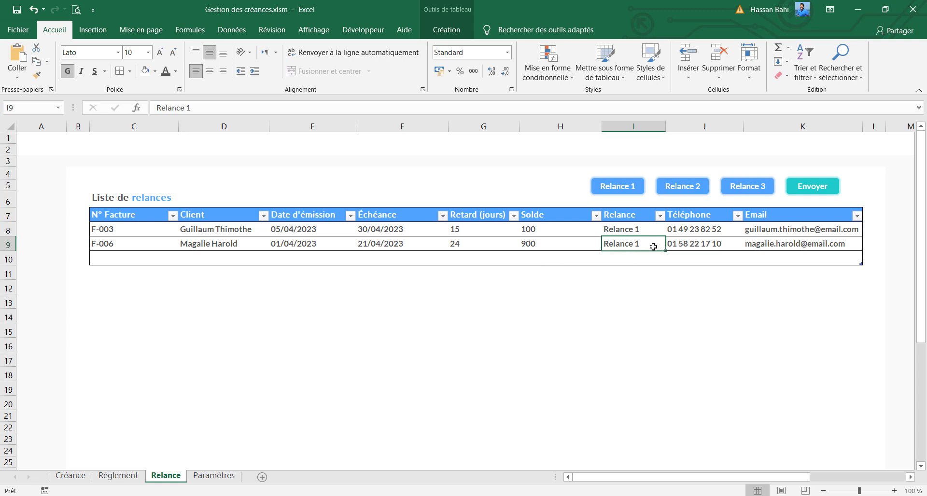
Review the invoice numbers, client names and e-mail addresses listed in the reminders table
click(139, 232)
click(133, 243)
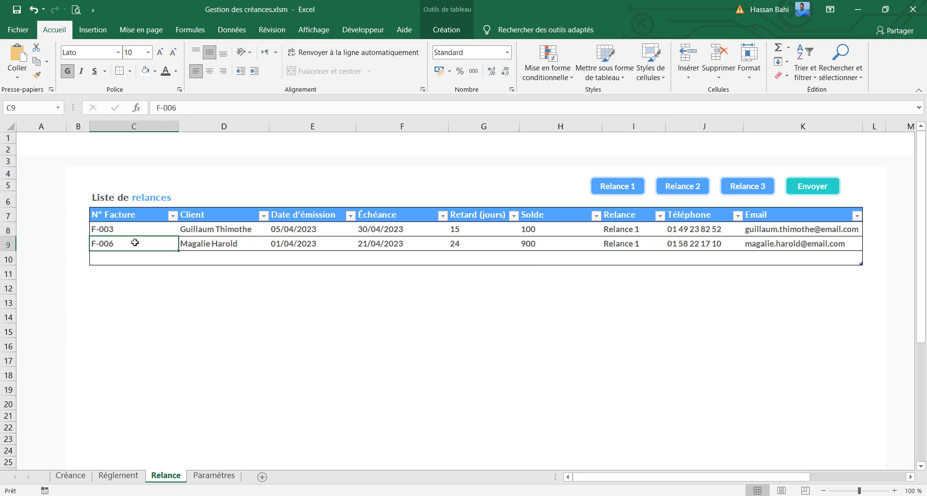
click(209, 231)
click(212, 243)
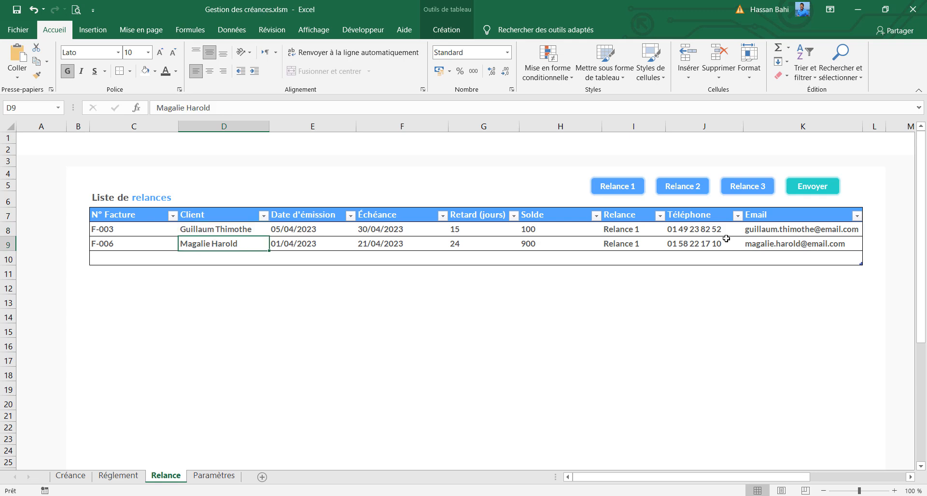
click(785, 232)
click(778, 246)
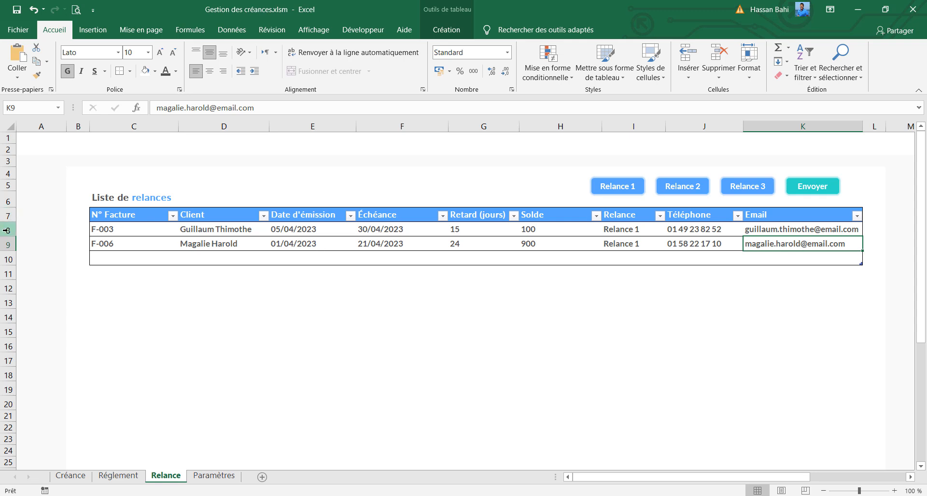
Delete rows 8 to 10 to clear the listed reminders from the table
drag(8, 231, 6, 257)
right_click(6, 256)
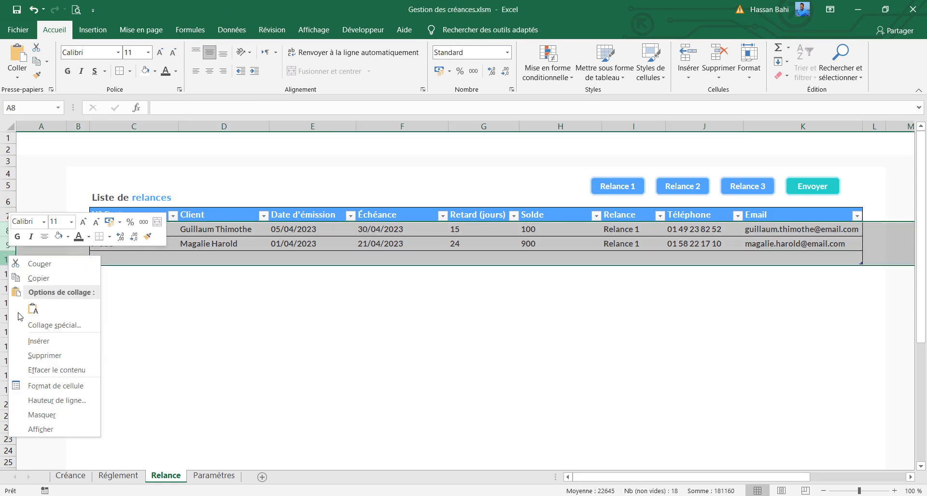
click(42, 356)
Centre the empty table row C8:K8 vertically and refill the list by running the Relance 1 shape's macro
drag(145, 230, 848, 230)
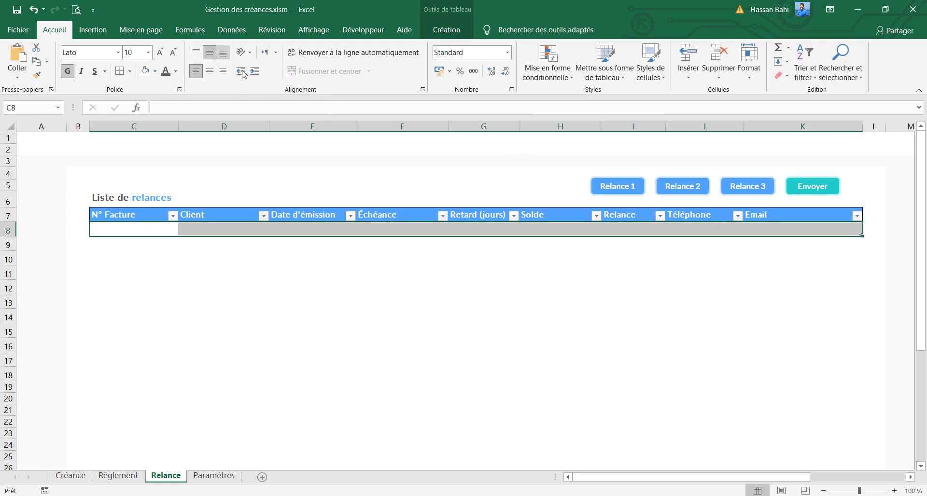
click(628, 191)
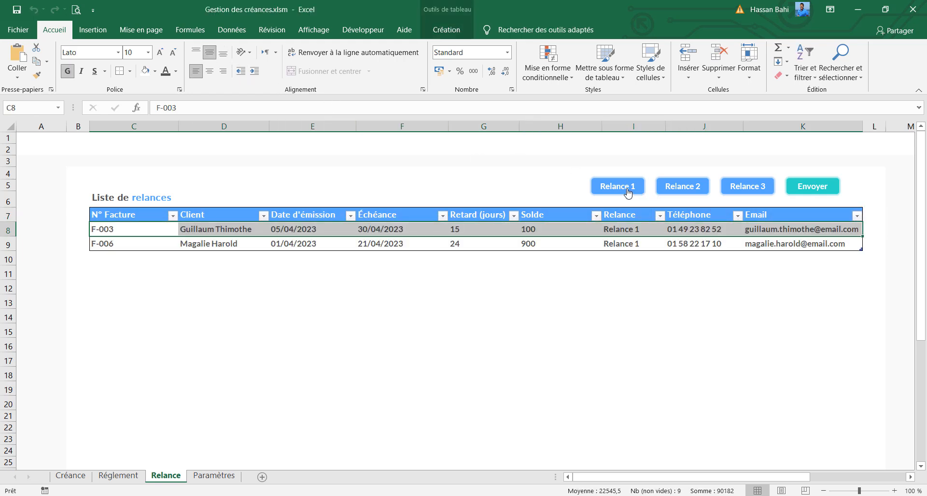
Run the Relance 2 and Relance 3 shapes' macros and check the reminder types, phone numbers and e-mails in the table
click(671, 191)
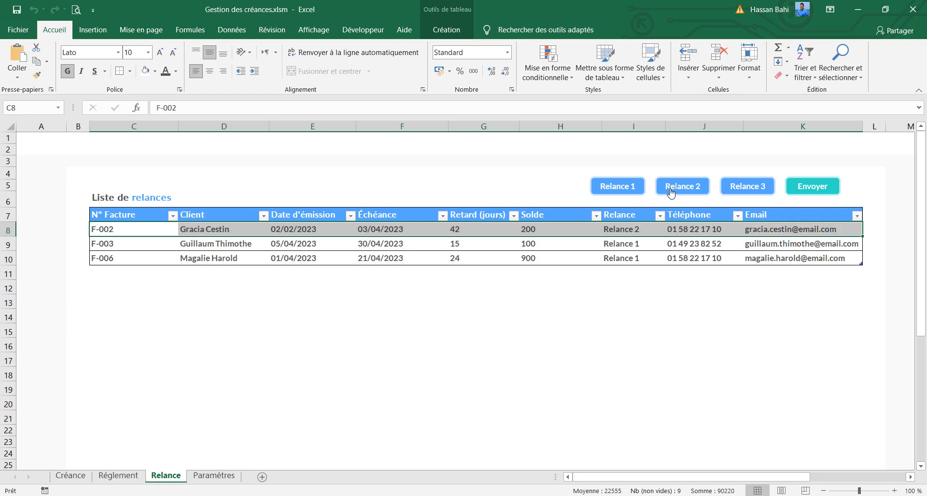
click(756, 194)
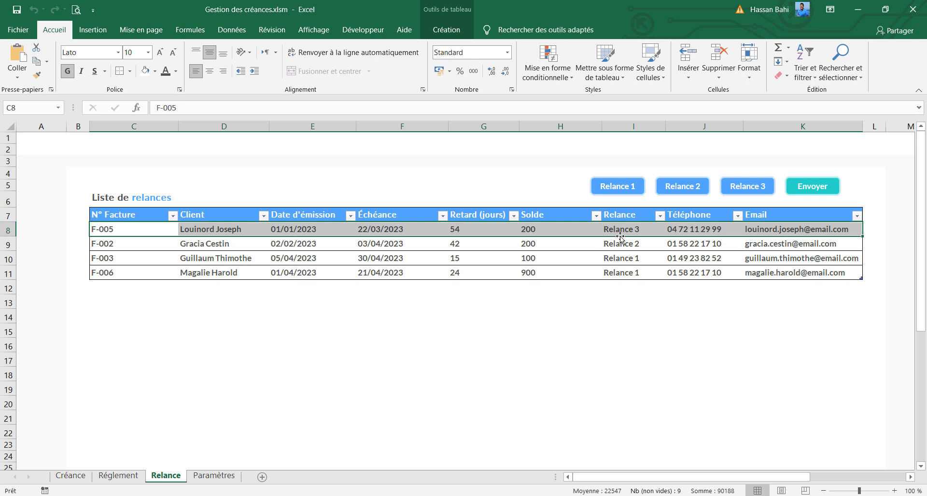
click(627, 258)
click(788, 229)
click(788, 258)
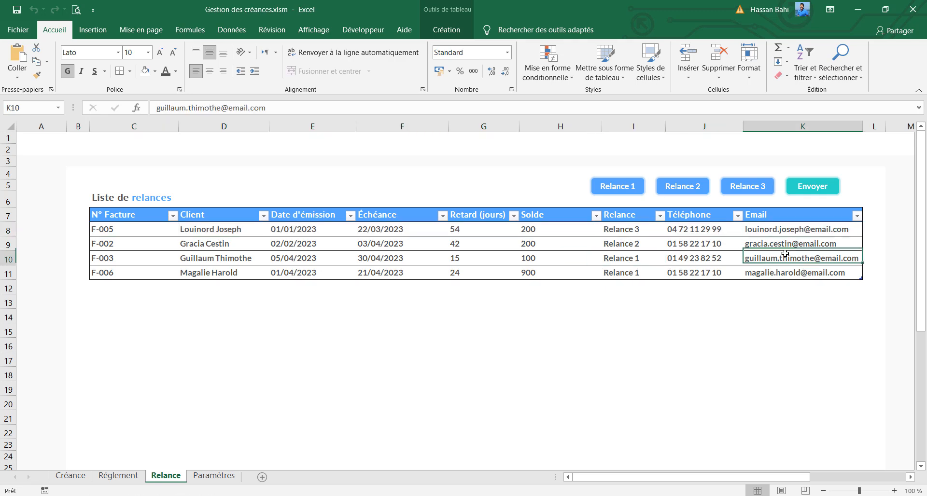
click(694, 228)
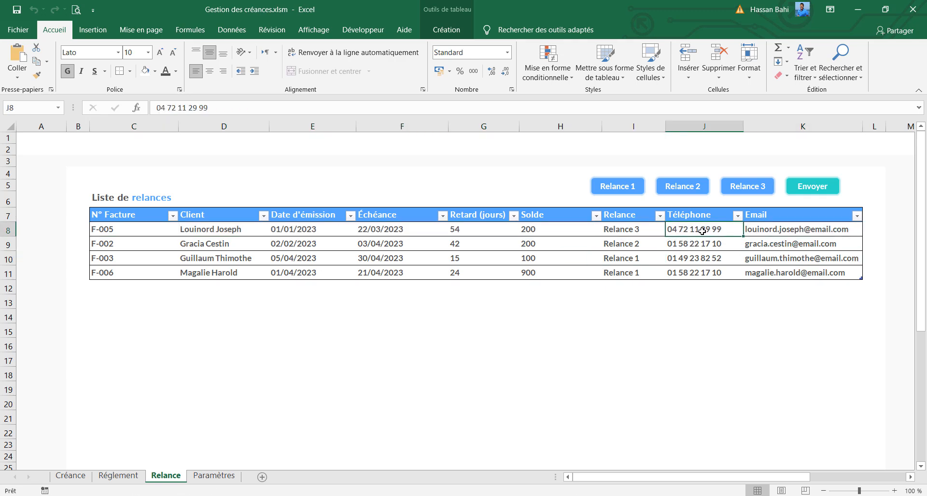
Centre the issue date, due date, delay and phone columns (E8:G11 and J8:J11) of the reminders table horizontally
click(394, 228)
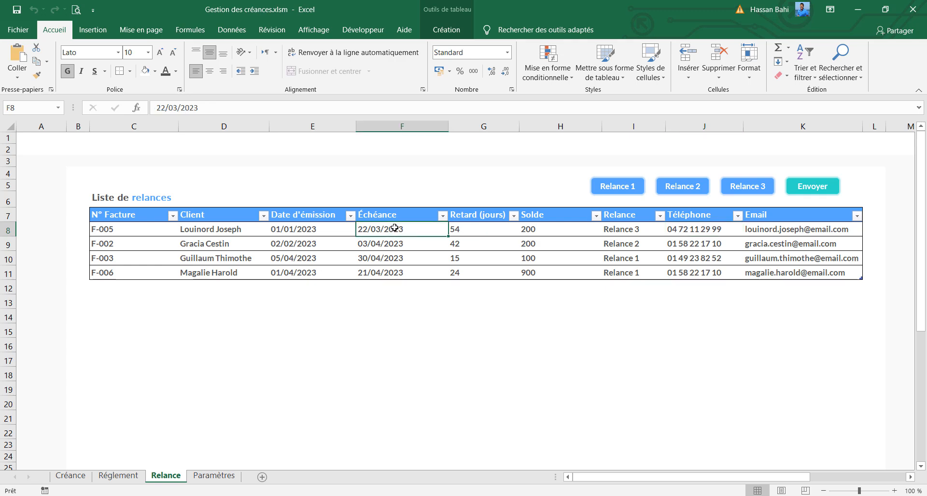
drag(394, 228, 389, 271)
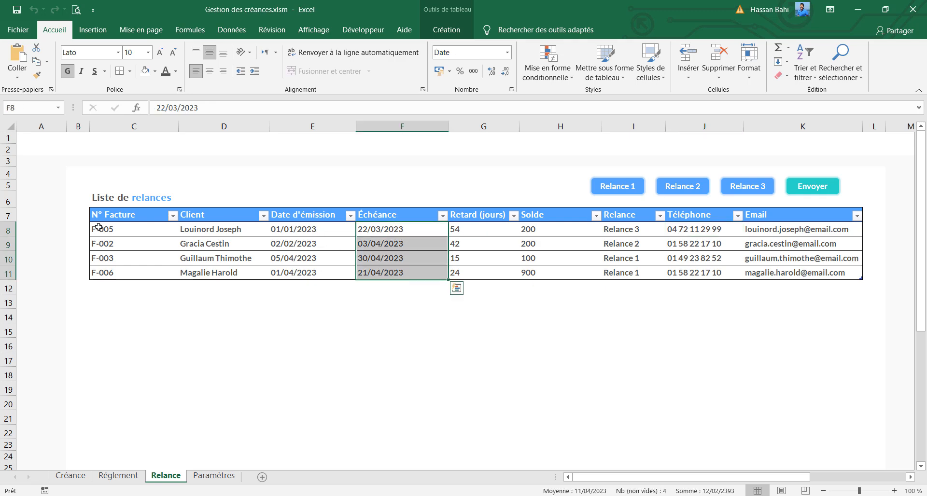
drag(274, 229, 306, 271)
drag(482, 232, 498, 273)
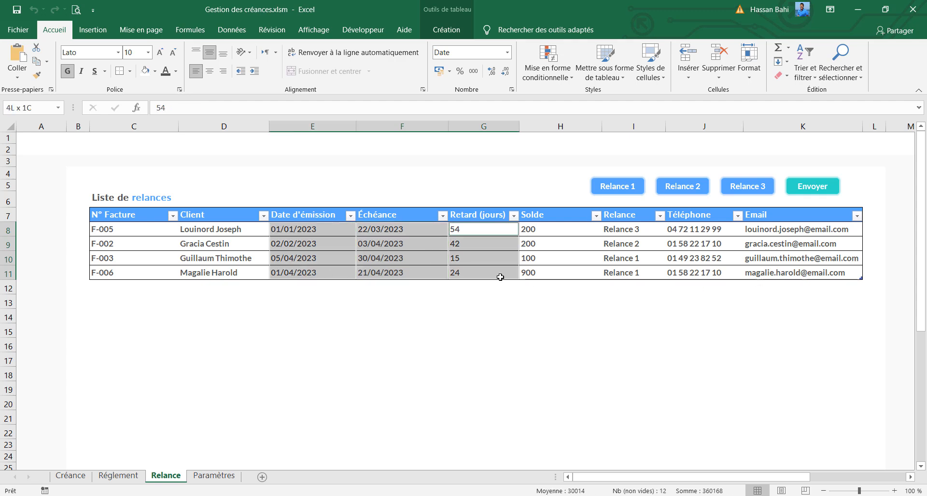
drag(704, 229, 706, 270)
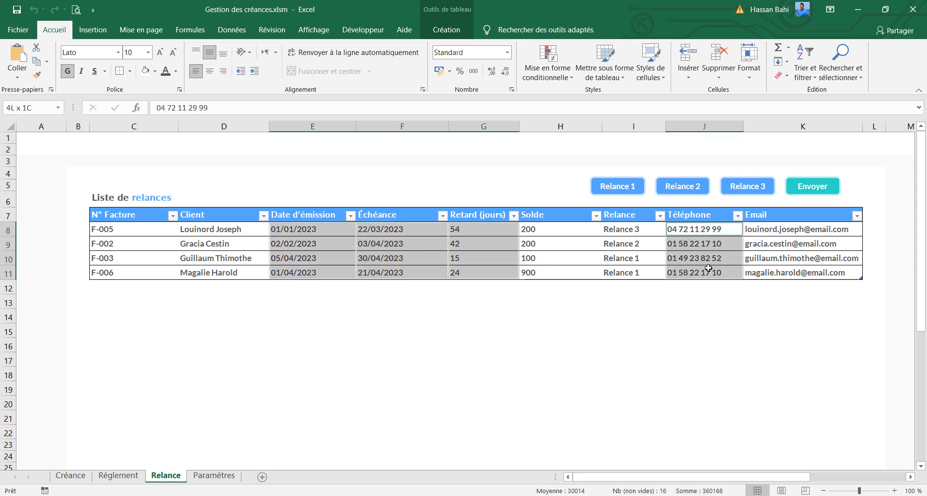
click(210, 71)
Apply the € Français (France) accounting format to the Solde values H8:H11
drag(535, 229, 574, 274)
click(450, 72)
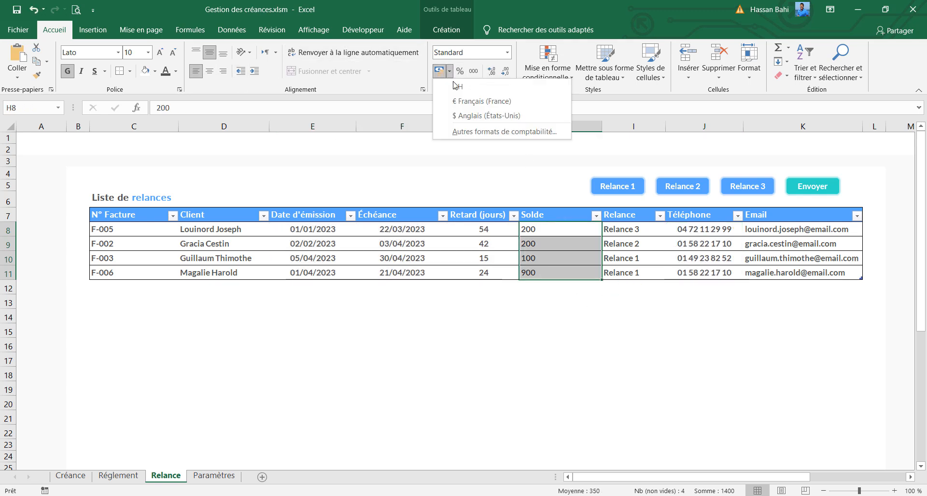
click(461, 99)
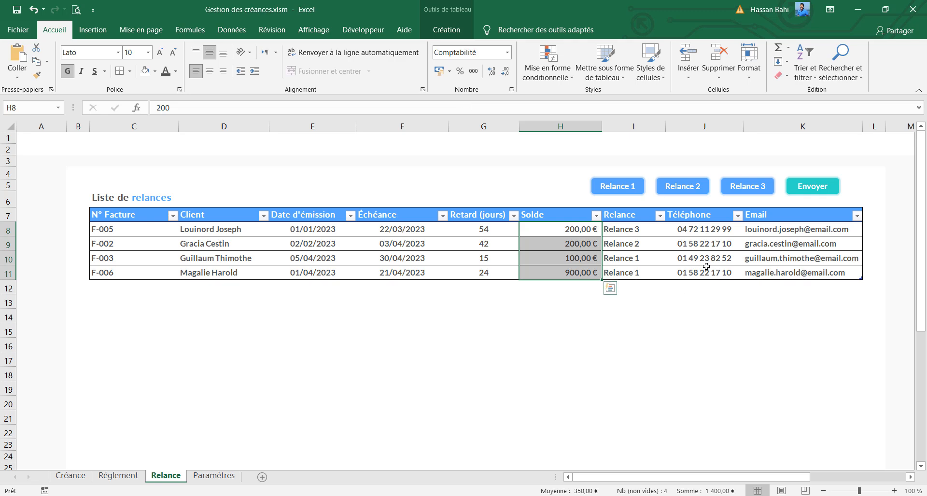
Delete rows 8 to 11 to empty the formatted reminders table
click(8, 231)
drag(10, 244, 11, 270)
right_click(5, 266)
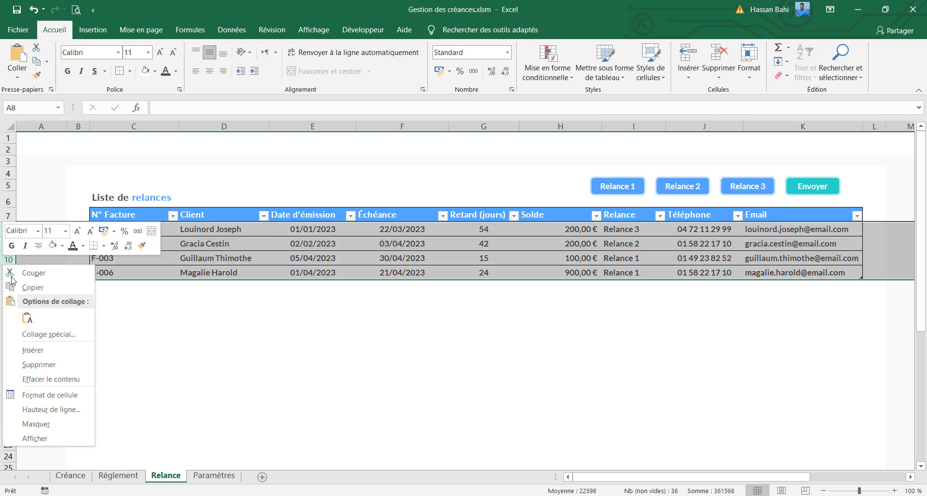
click(59, 379)
Refill the empty reminders table by running the Relance 1, Relance 2 and Relance 3 shapes' macros
click(615, 186)
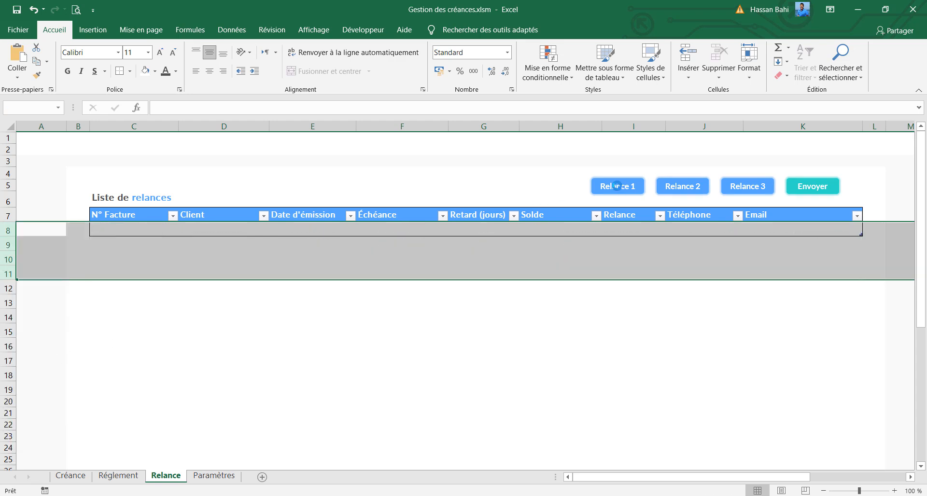
click(678, 187)
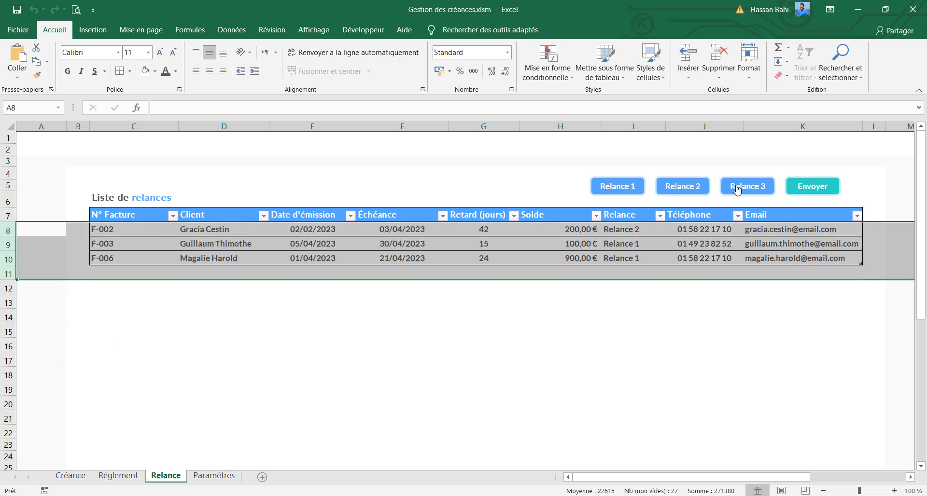
click(737, 189)
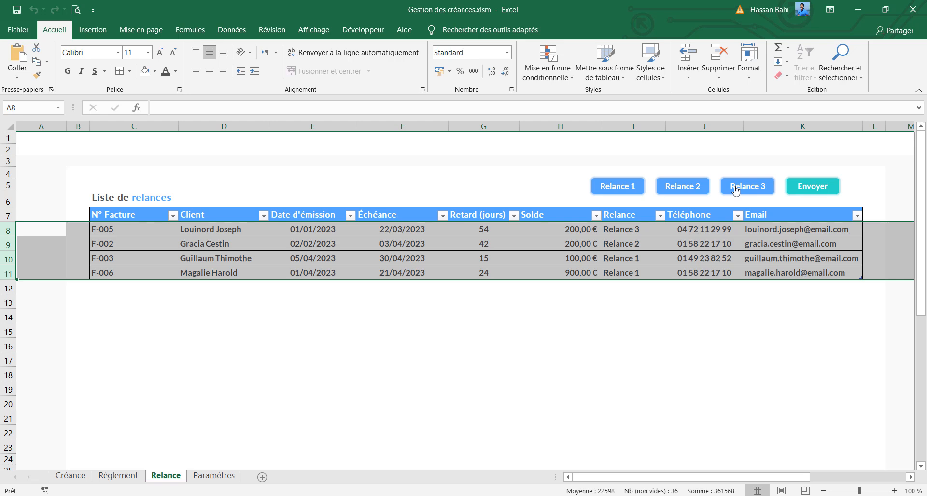
Assign the EnvoyerRelance macro to the Envoyer shape
ctrl+click(832, 194)
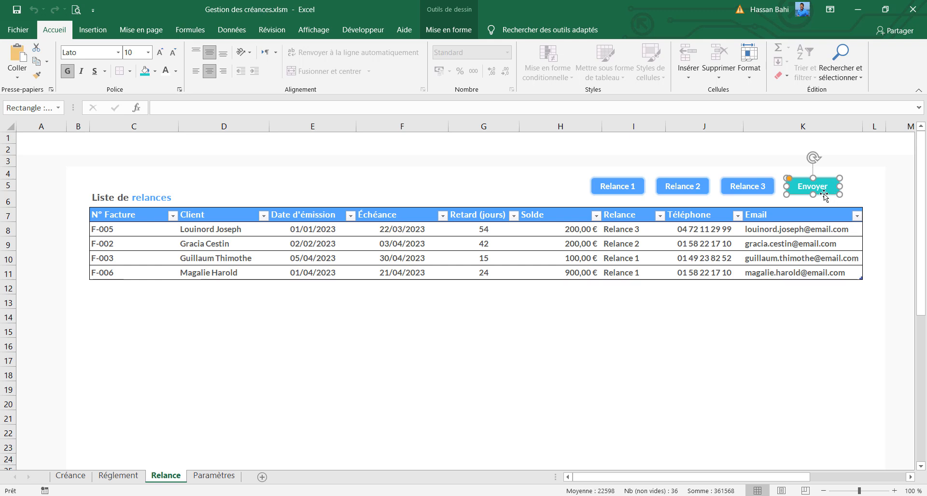
right_click(825, 193)
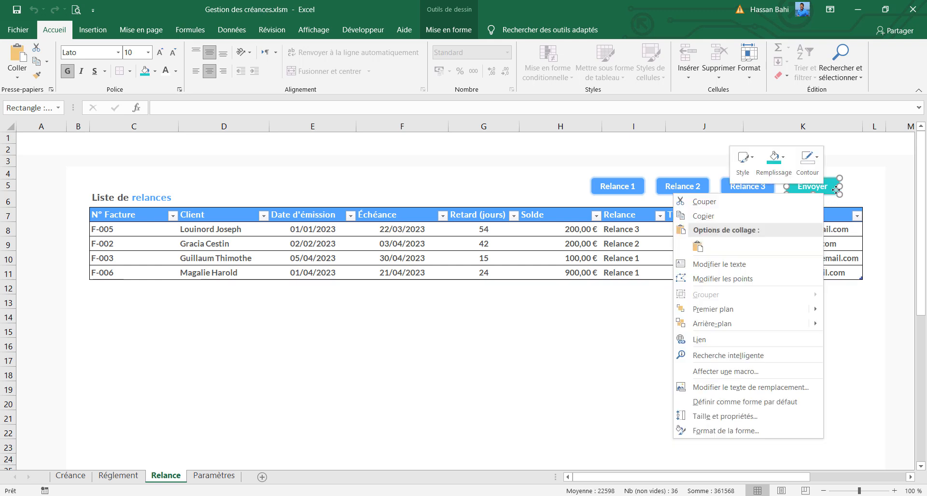
click(757, 379)
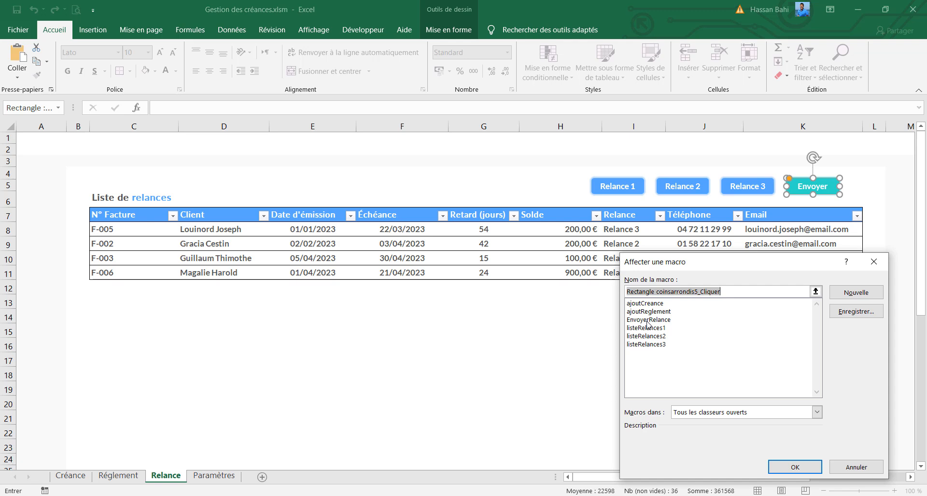
click(648, 320)
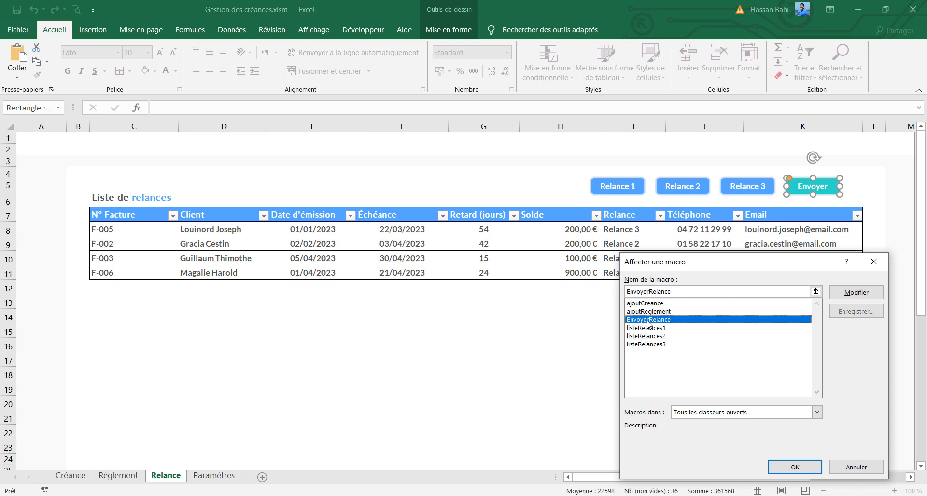
click(795, 467)
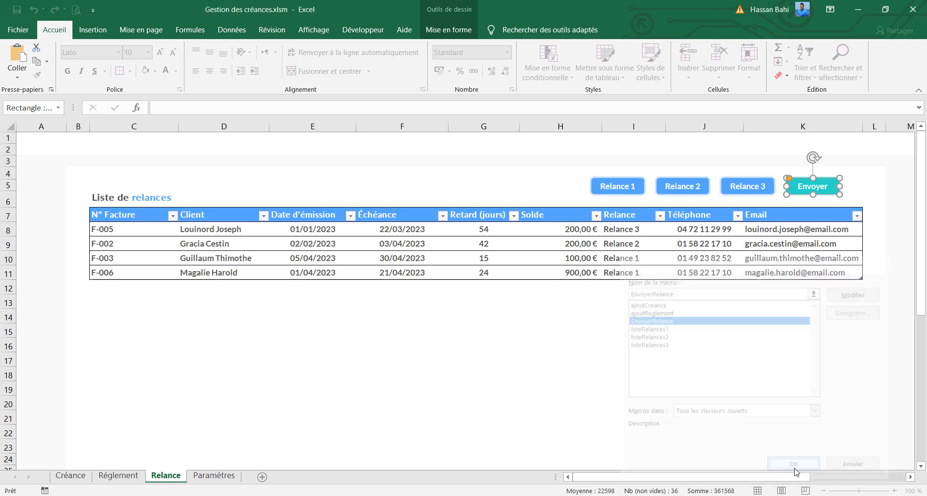
Copy the clients' e-mail addresses in F8:F21 on the Paramètres sheet
click(788, 234)
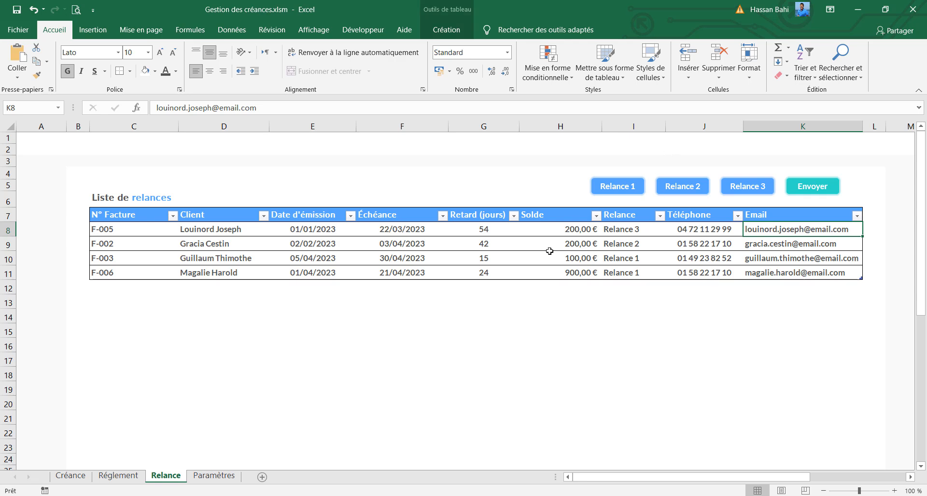
click(213, 476)
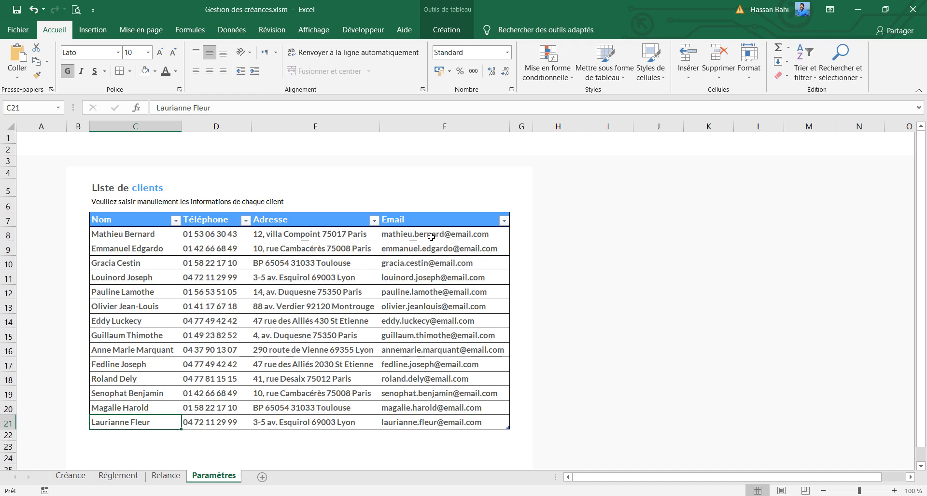
drag(431, 236, 435, 422)
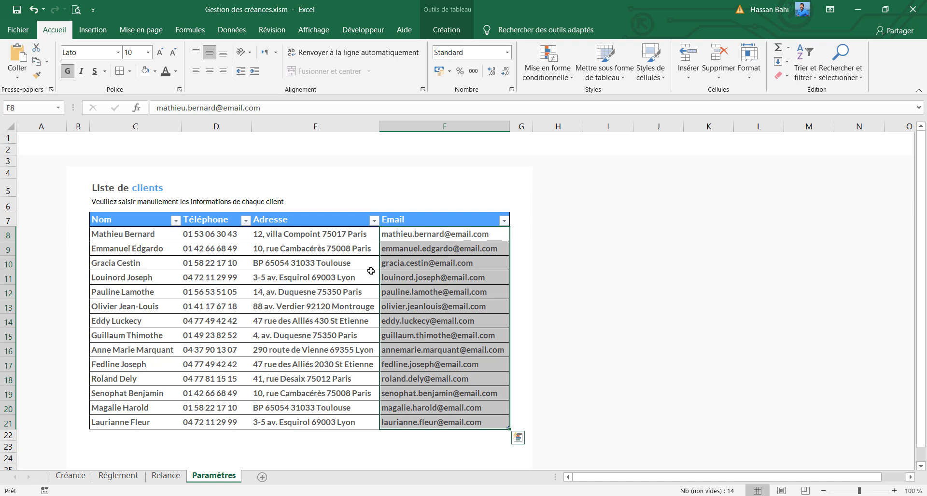
key(ctrl+c)
Delete rows 8 to 11 on the Relance sheet to clear the outdated reminders, and select cell C8
click(166, 475)
drag(8, 230, 5, 273)
right_click(6, 274)
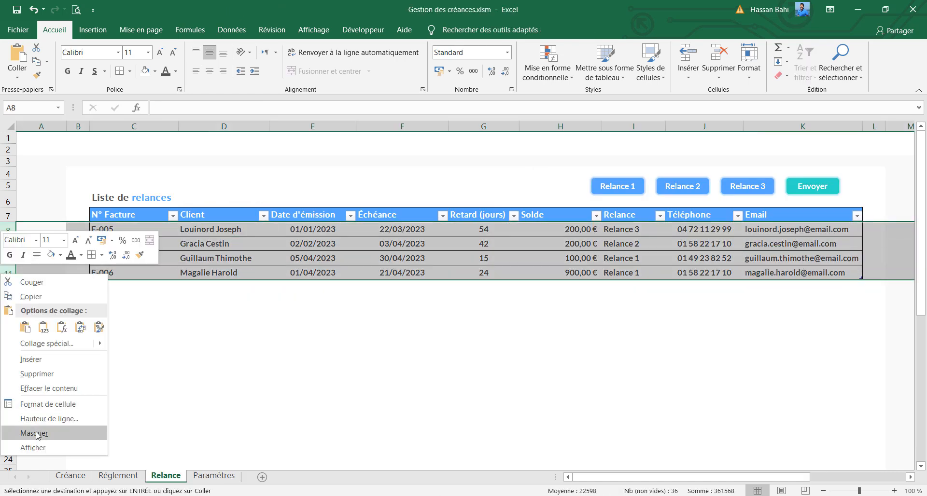
click(37, 374)
click(143, 226)
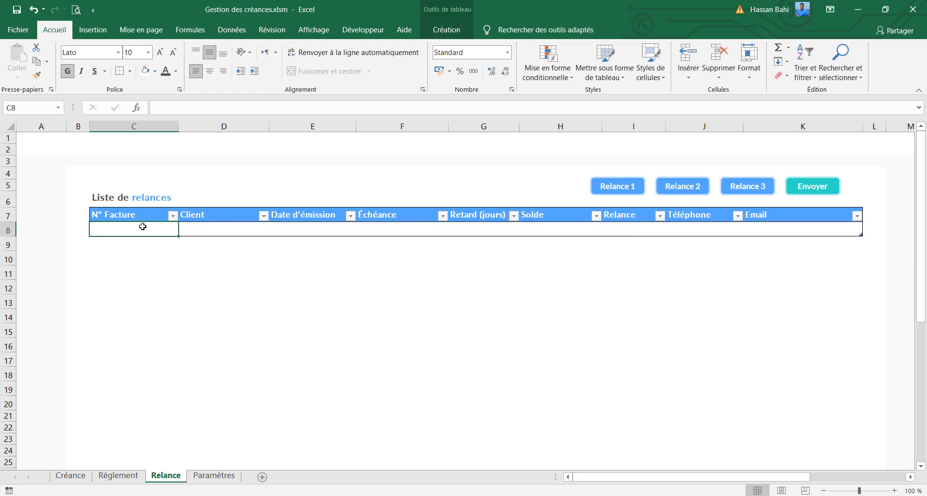
List the reminders again with the current client e-mails by running the Relance 1, 2 and 3 macros
click(612, 187)
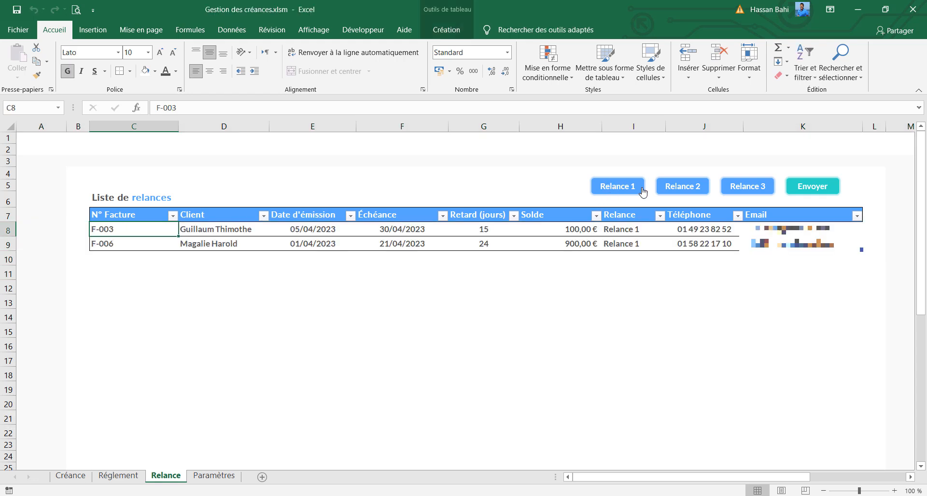
click(672, 188)
click(745, 188)
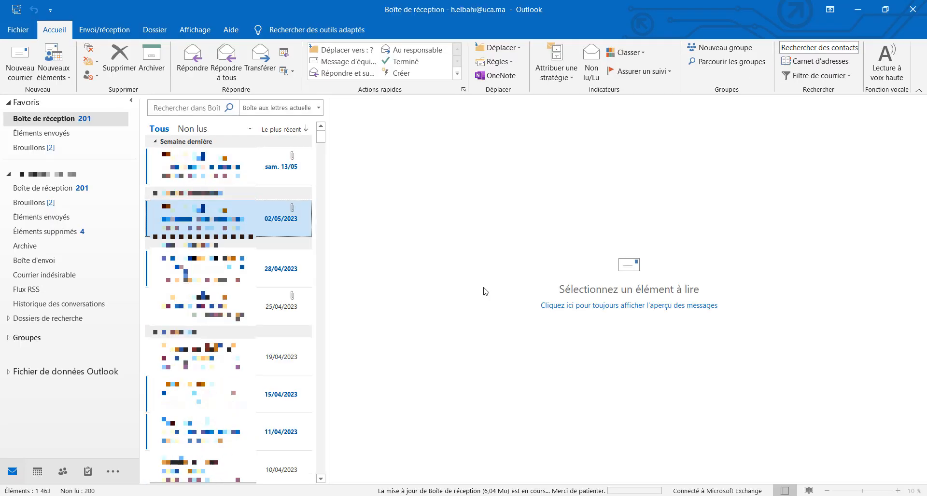
Check the Éléments envoyés folder in Outlook and return to the Relance sheet in Excel
click(44, 134)
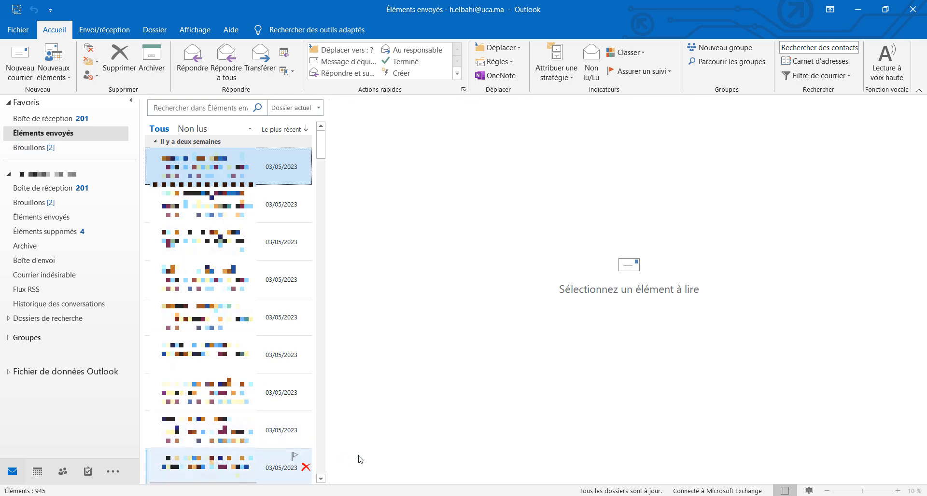
click(491, 495)
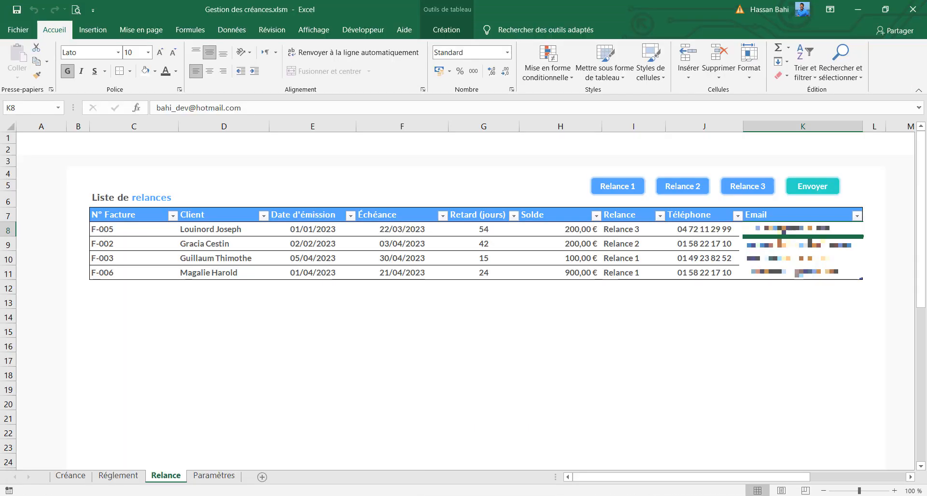
Send the listed reminders with the Envoyer shape's macro and check the Relance 1 to Relance 3 columns on the Créance sheet
click(808, 194)
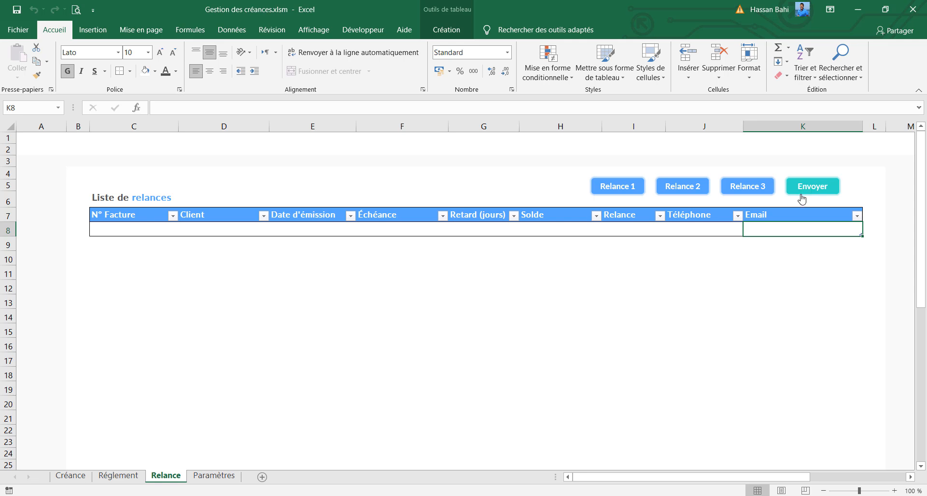
click(84, 477)
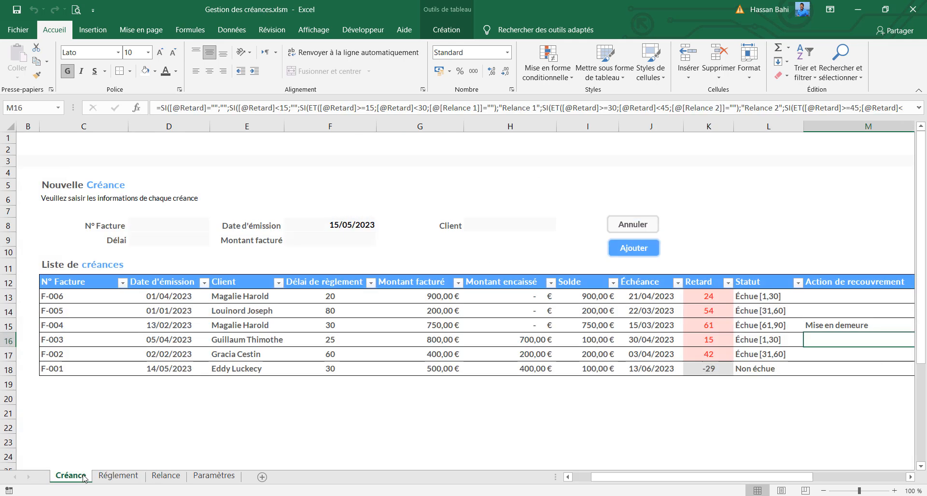
drag(706, 478, 825, 487)
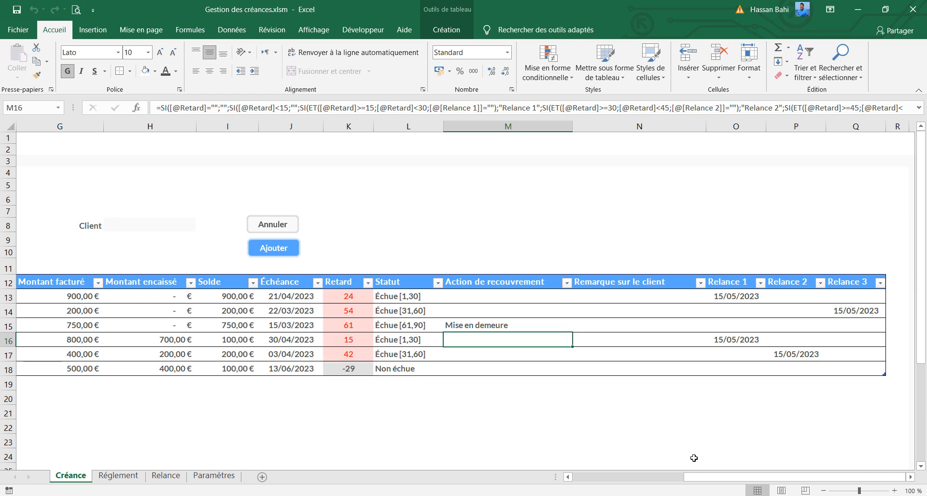
Set the Délai de règlement in cell F13 to 4 and check that row's Action de recouvrement and Relance columns
drag(702, 482, 645, 482)
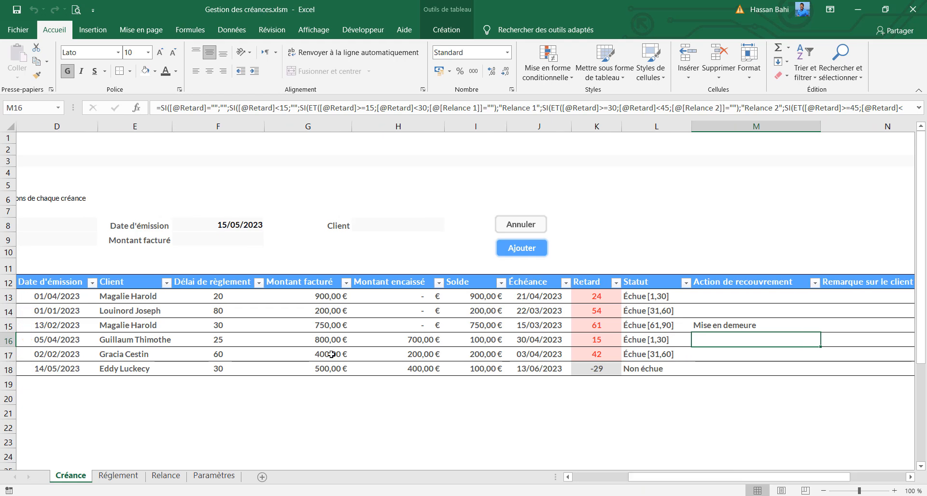
click(235, 296)
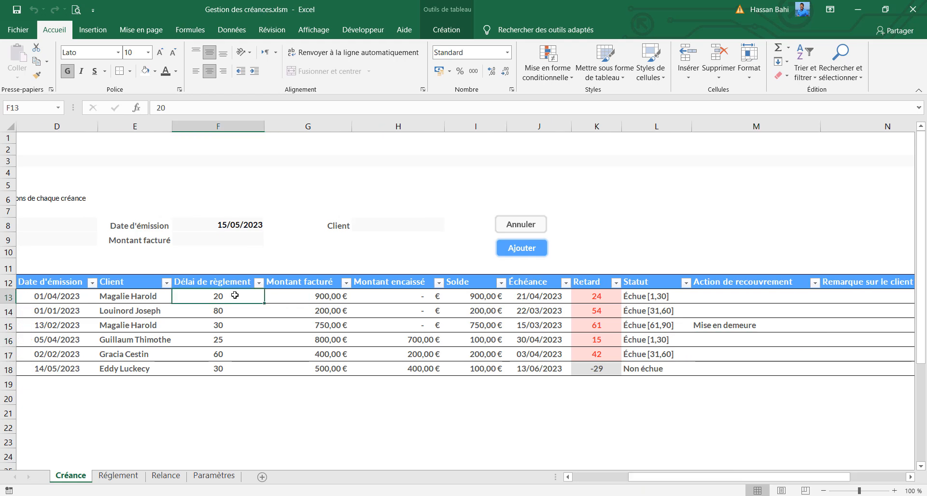
text(4)
key(Return)
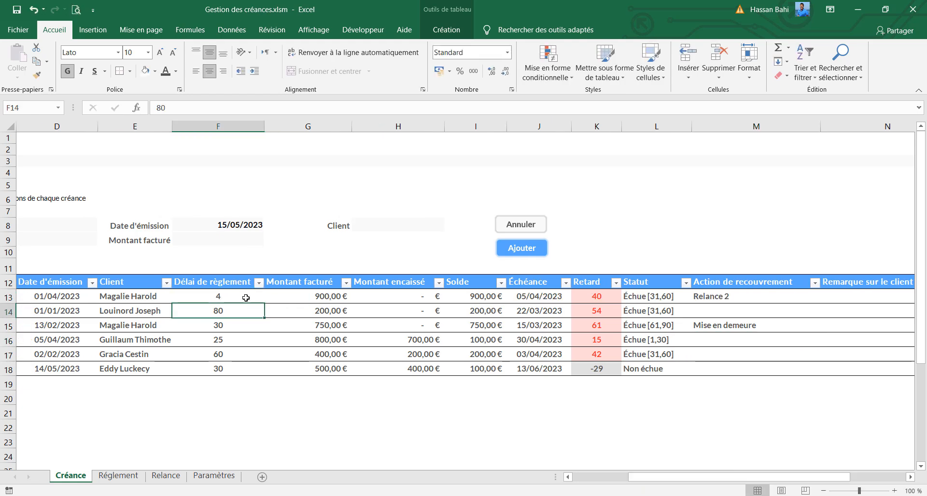
drag(714, 476, 773, 491)
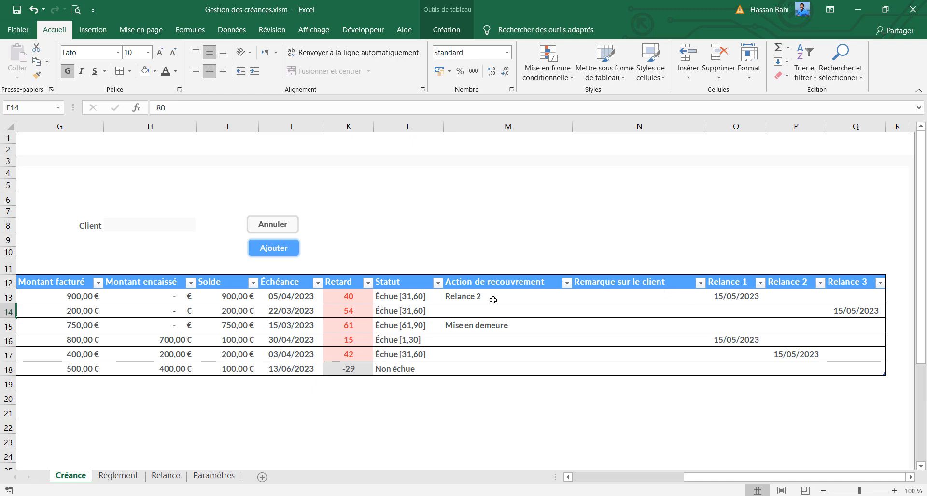
Test the Relance 2 macro on the Relance sheet and delete row 8 with the reminder it lists
click(166, 476)
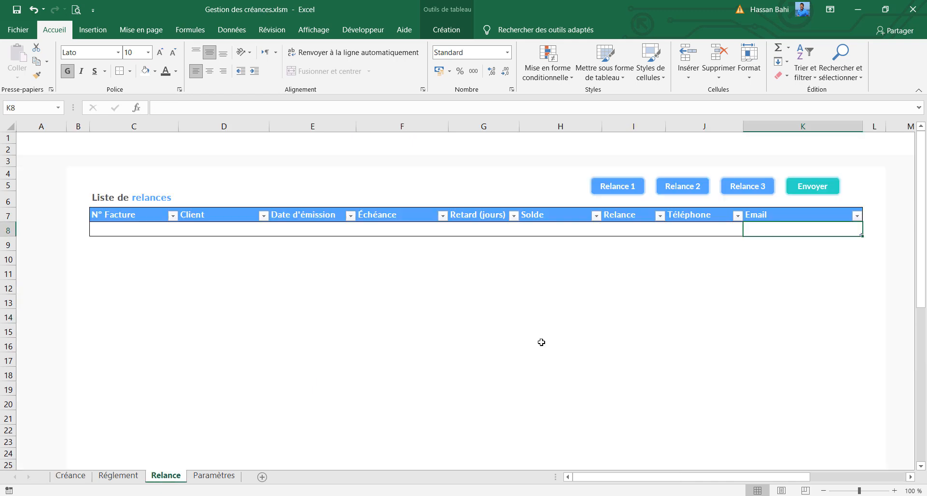
click(672, 185)
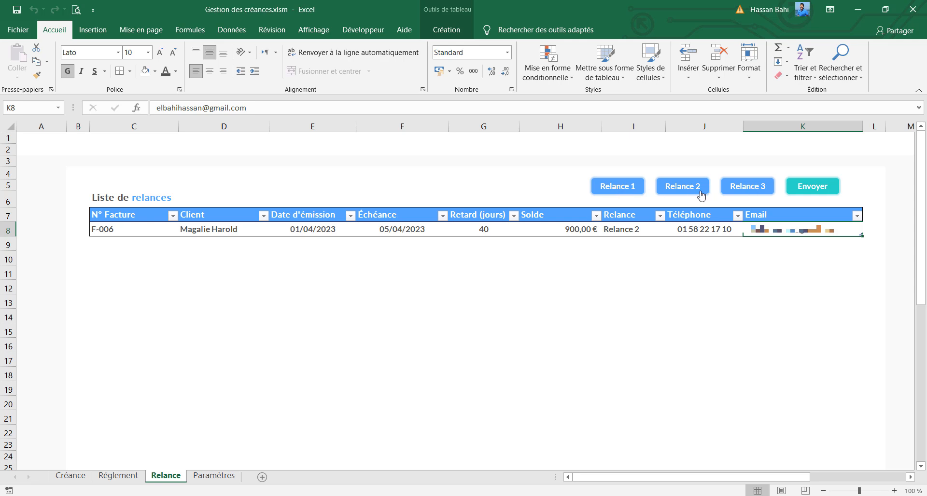
click(8, 231)
right_click(8, 230)
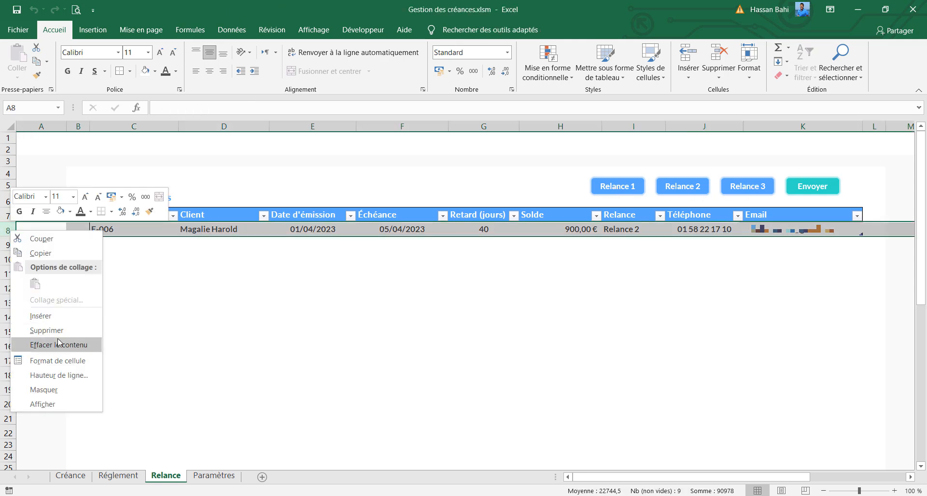
click(60, 329)
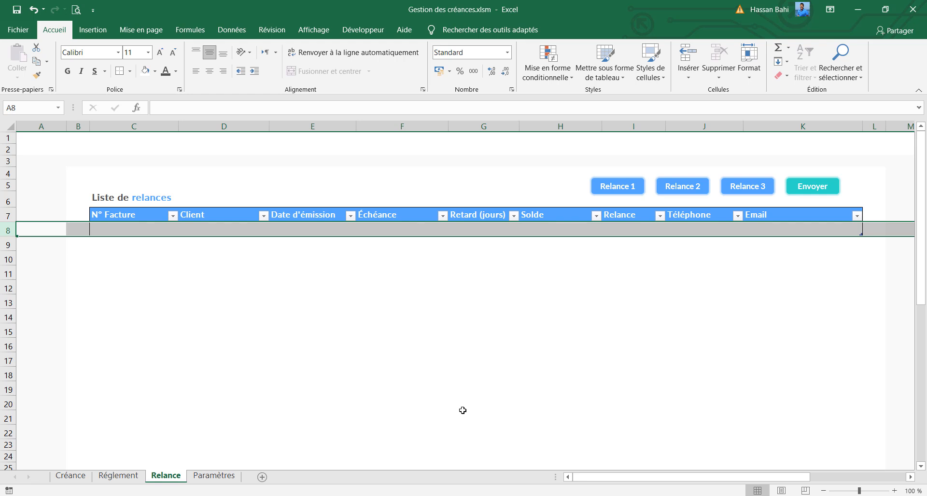
Check the sending dates in the Relance 1, Relance 2 and Relance 3 columns of the Créance sheet
click(70, 476)
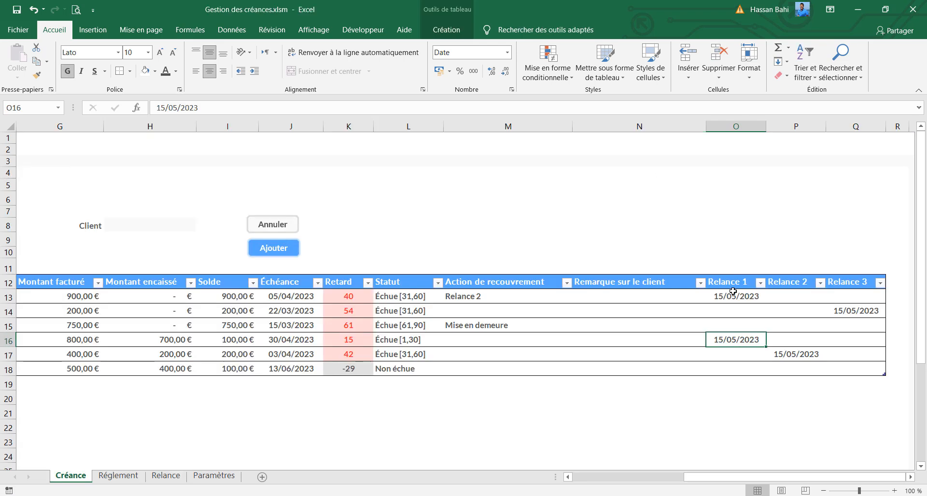
click(732, 292)
click(736, 339)
mouse_move(708, 479)
mouse_down()
mouse_move(618, 480)
mouse_move(710, 481)
mouse_up()
click(796, 354)
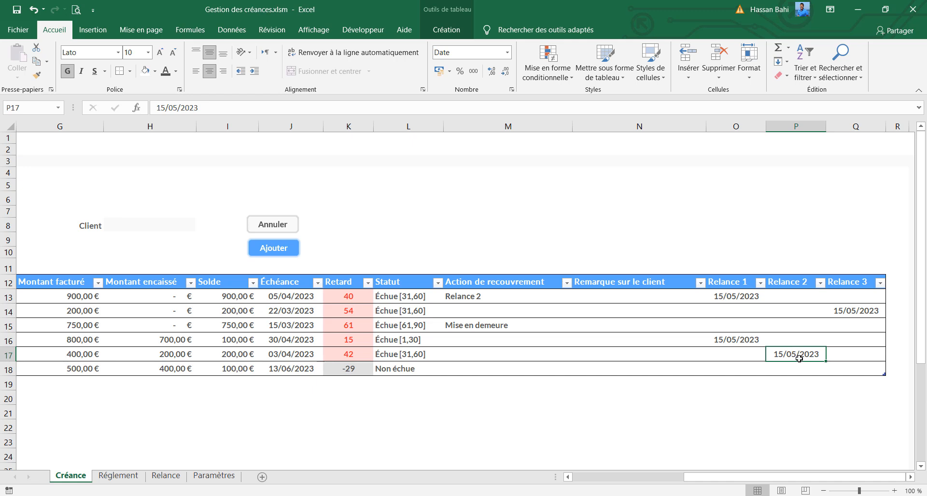
click(853, 312)
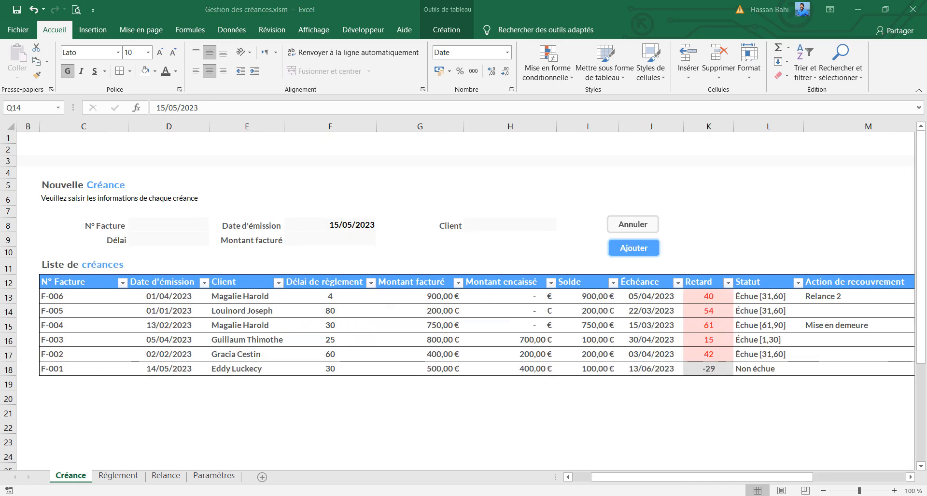
Switch to Gmail and compare the invoice number and amount due in the F-006 payment reminder with the Créance sheet in Excel
key(alt+Tab)
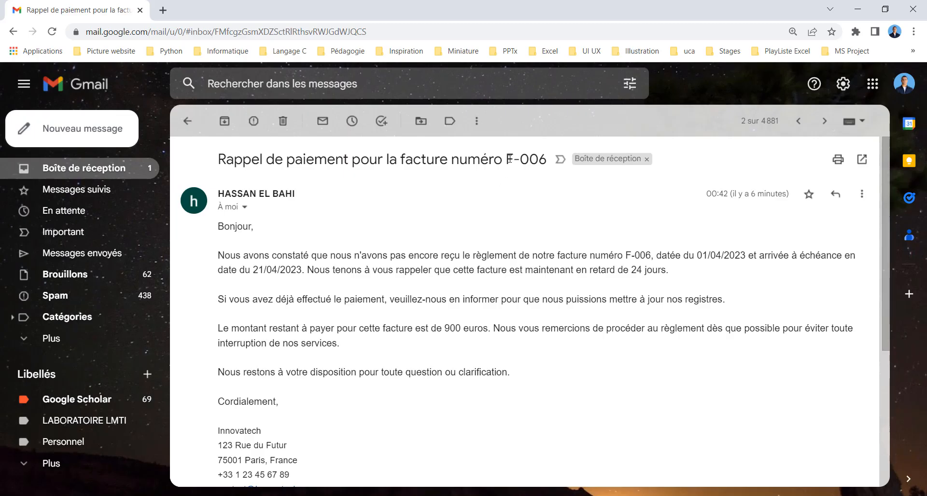
drag(509, 159, 547, 160)
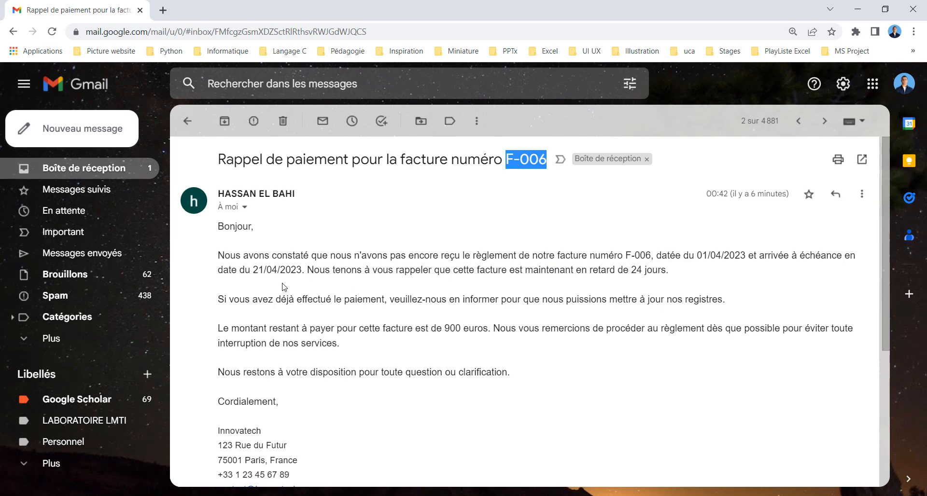
drag(445, 328, 488, 326)
click(444, 326)
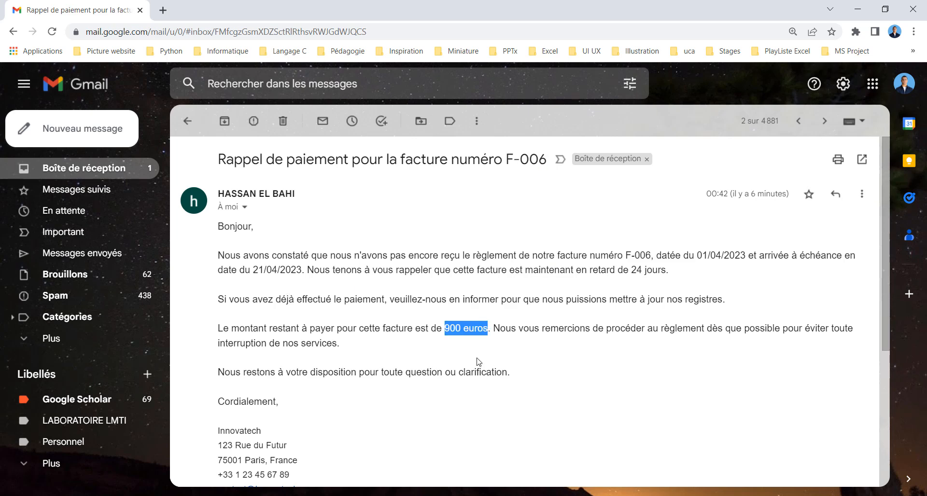
click(60, 495)
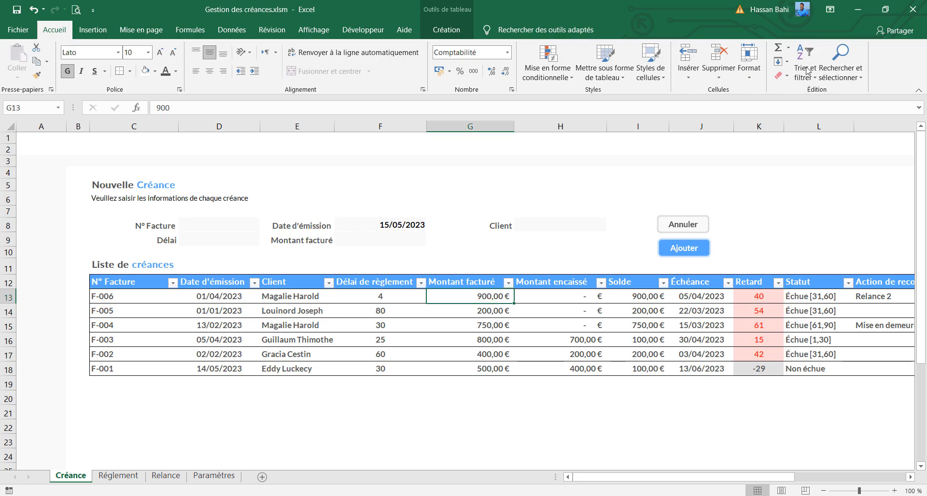
click(857, 9)
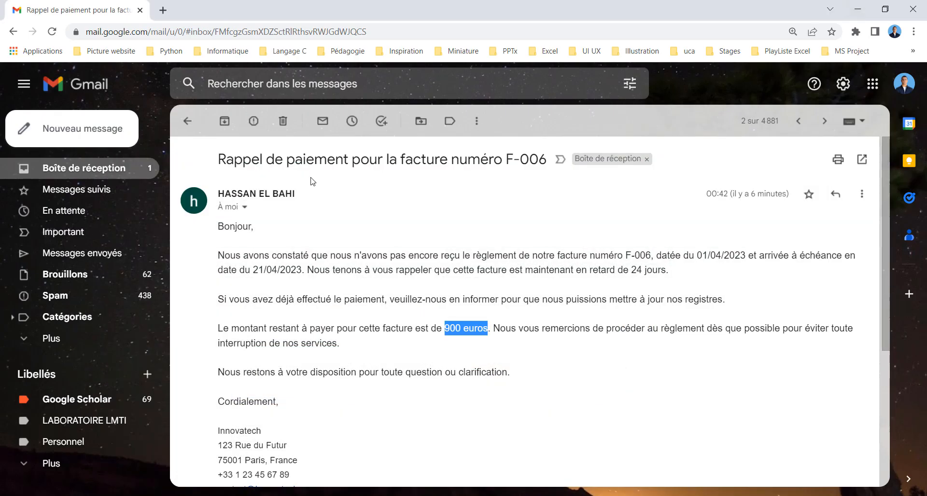
Open the second reminder for invoice F-002 from the inbox and check its subject, invoice number and balance due
click(188, 121)
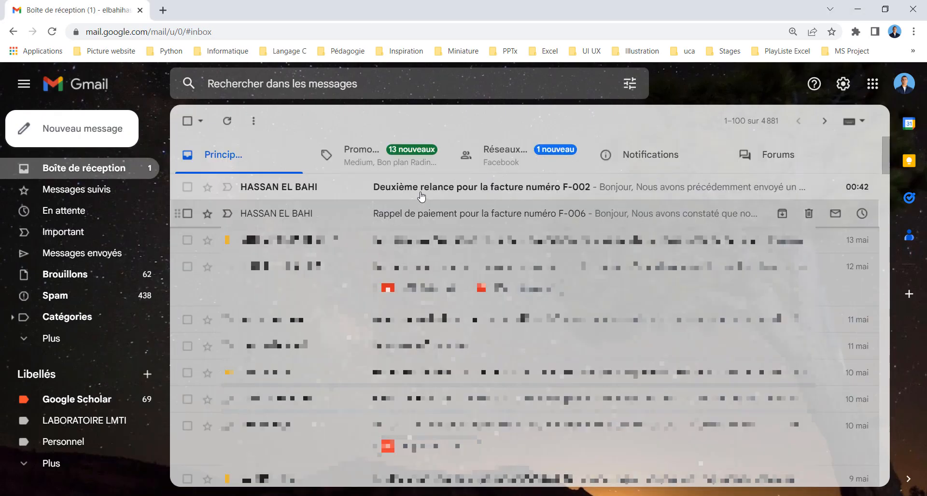
click(419, 194)
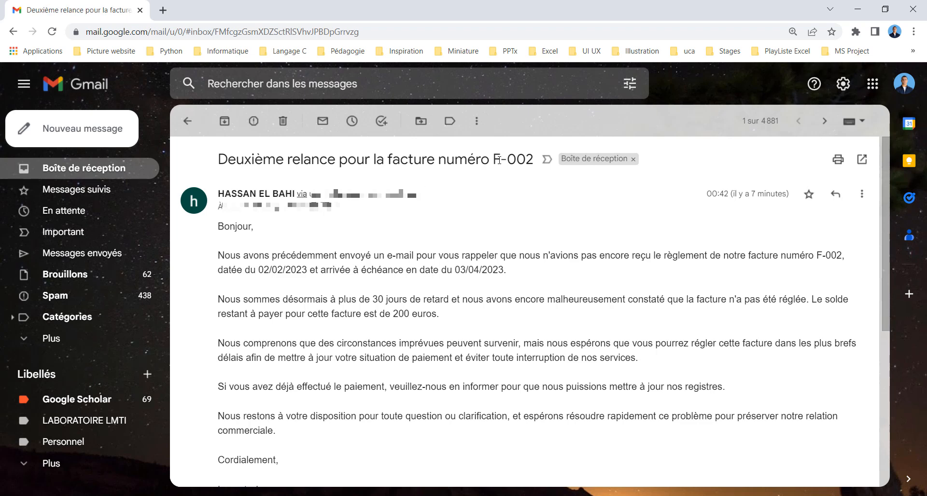
drag(494, 160, 533, 156)
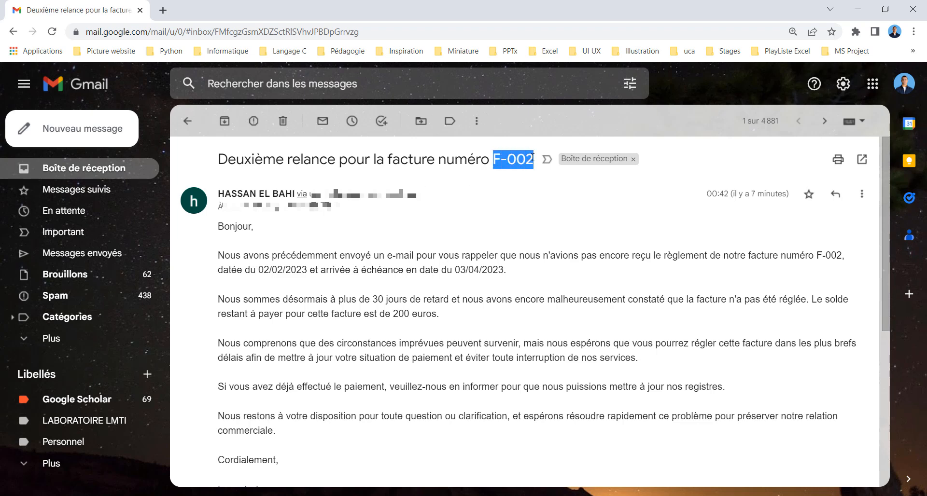
double_click(398, 315)
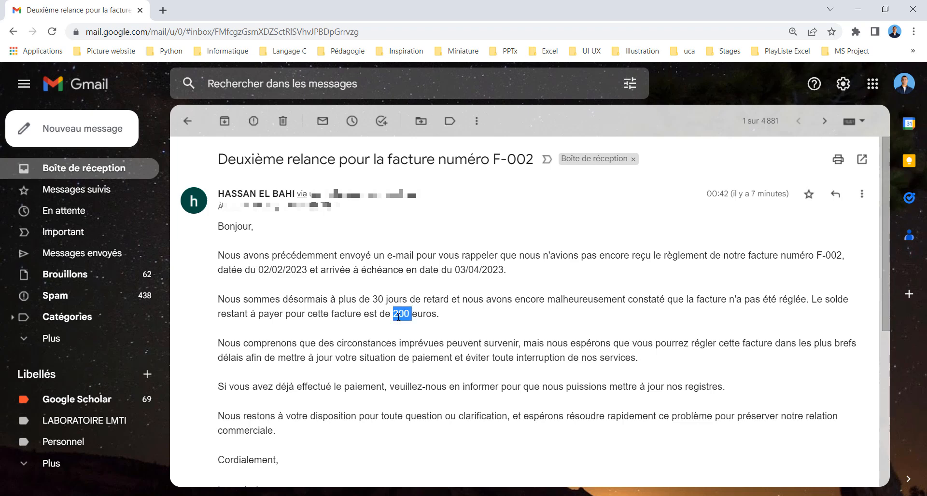
double_click(329, 159)
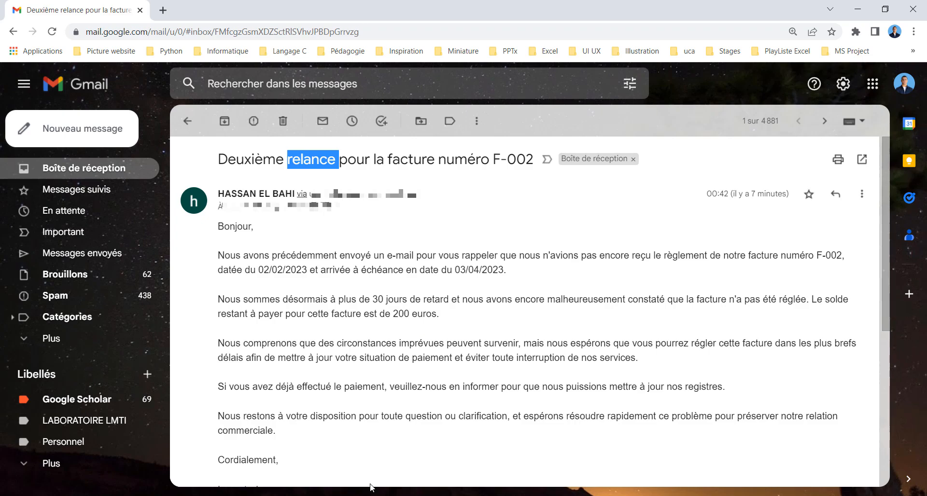
Return to the Créance sheet in Excel and check the F-002 row's amounts and its Relance 2 date
key(alt+Tab)
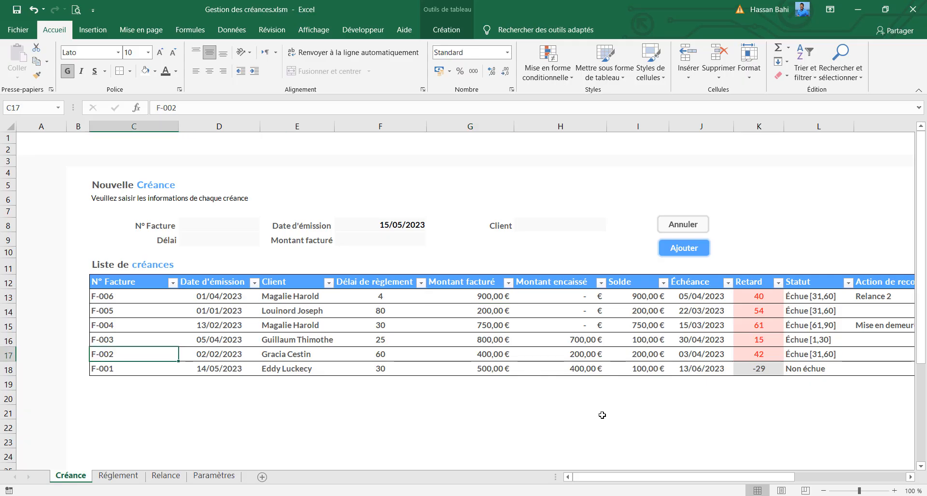
click(583, 355)
mouse_move(647, 477)
mouse_down()
mouse_move(759, 478)
mouse_move(645, 478)
mouse_up()
click(875, 352)
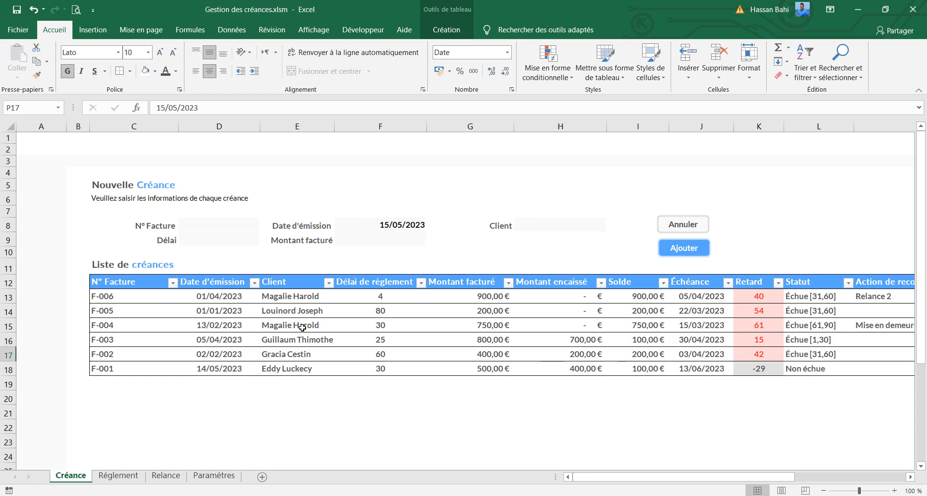
click(703, 225)
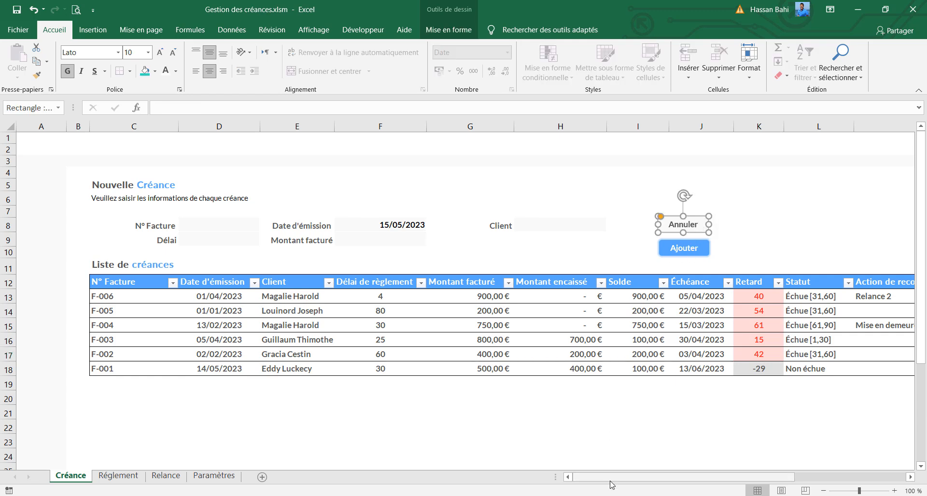
drag(613, 478, 617, 478)
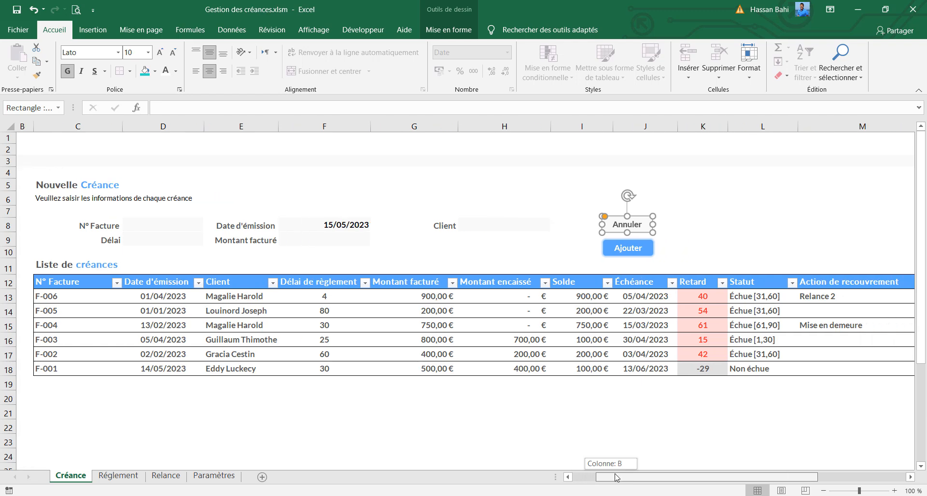
Delete the empty row 18 at the end of the payment history table on the Réglement sheet
click(118, 476)
click(285, 425)
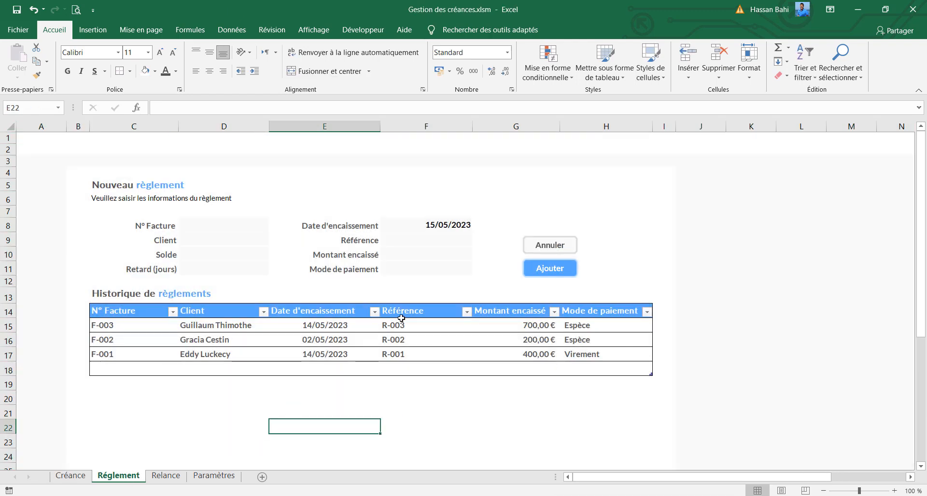
click(4, 370)
right_click(5, 370)
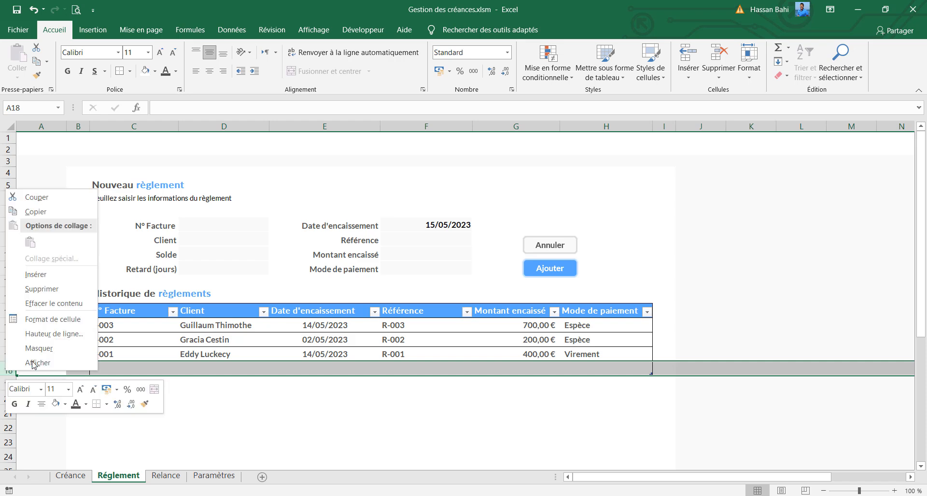
click(49, 296)
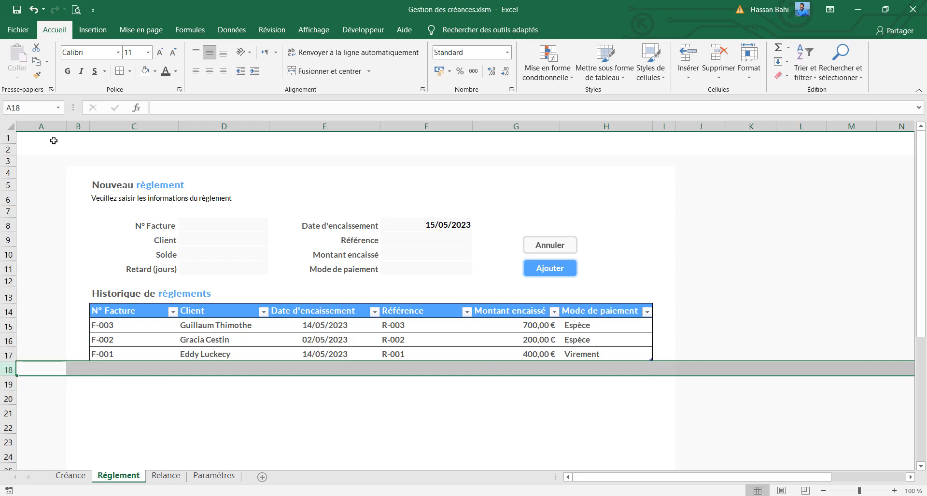
click(101, 141)
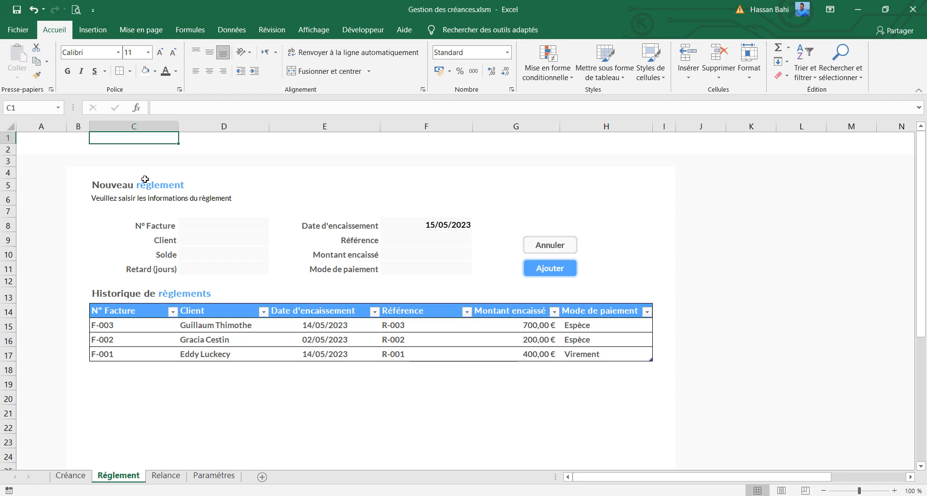
Fill in the new payment form with N° Facture F-005, Référence R-002, Montant encaissé 100 and Mode de paiement Espèce
click(234, 225)
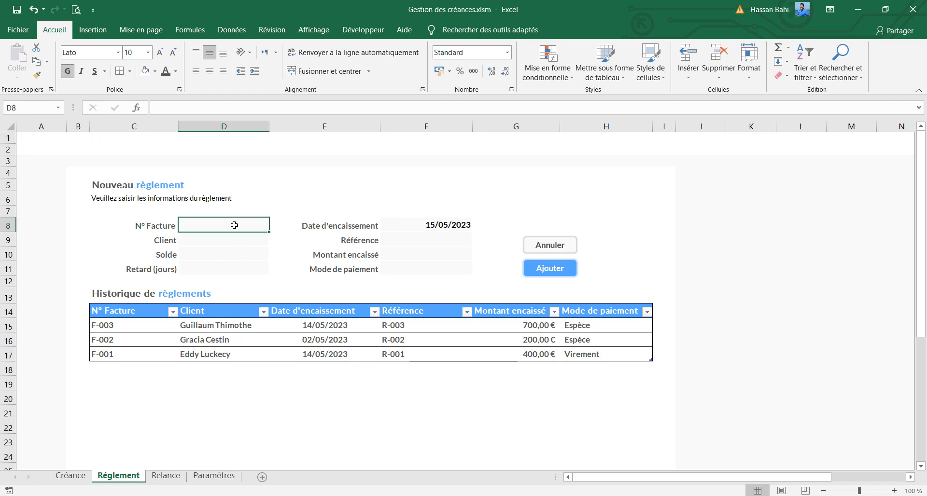
text(F-005)
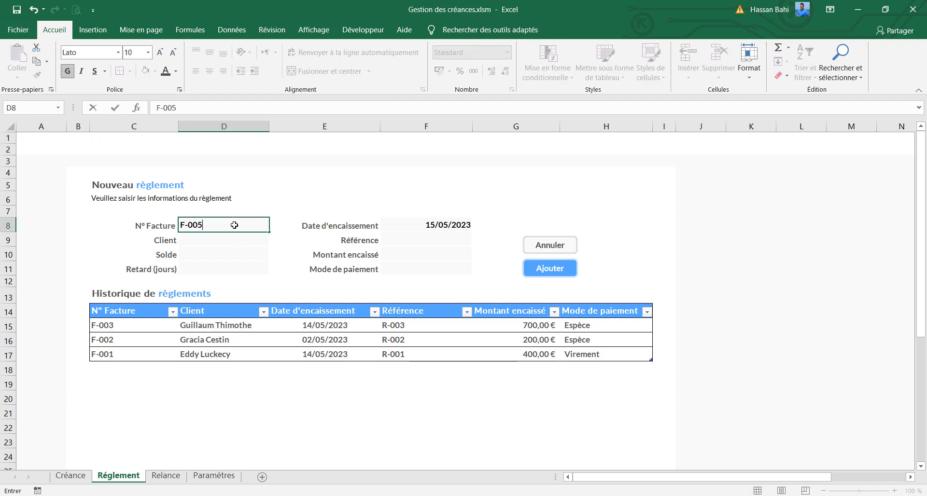
key(Return)
click(424, 239)
text(R)
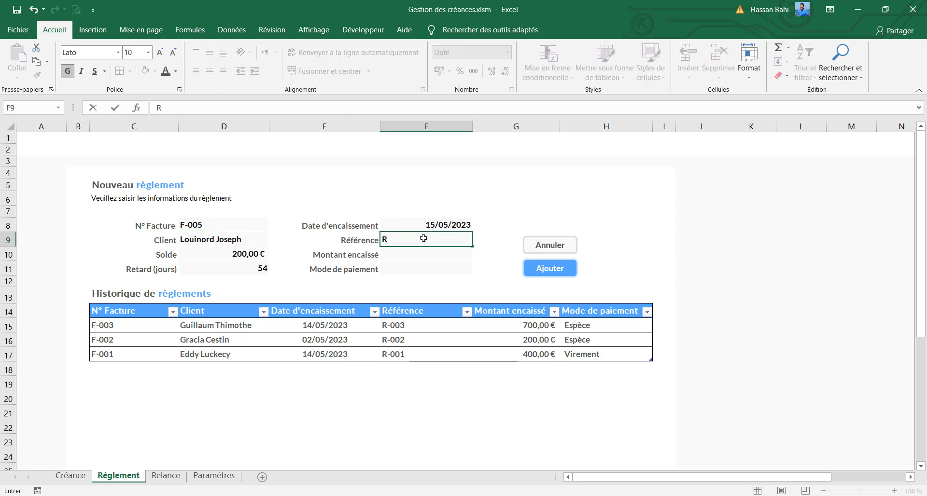
text(-002)
key(Return)
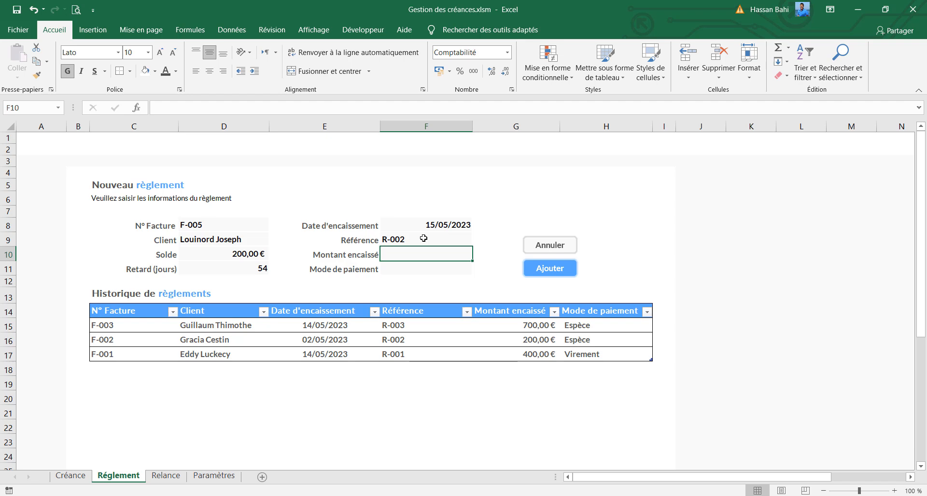
text(100)
key(Return)
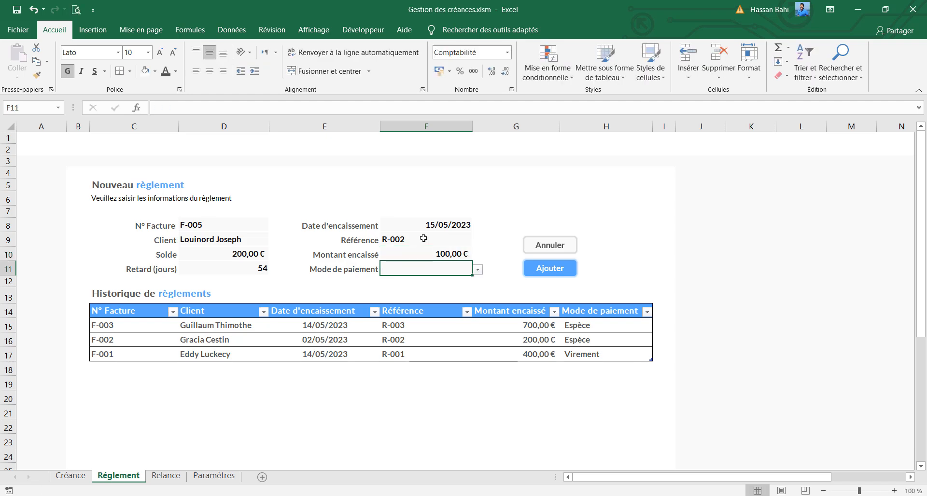
click(477, 269)
click(464, 279)
Start recording a macro named annulerReglement, stored in this workbook
click(363, 29)
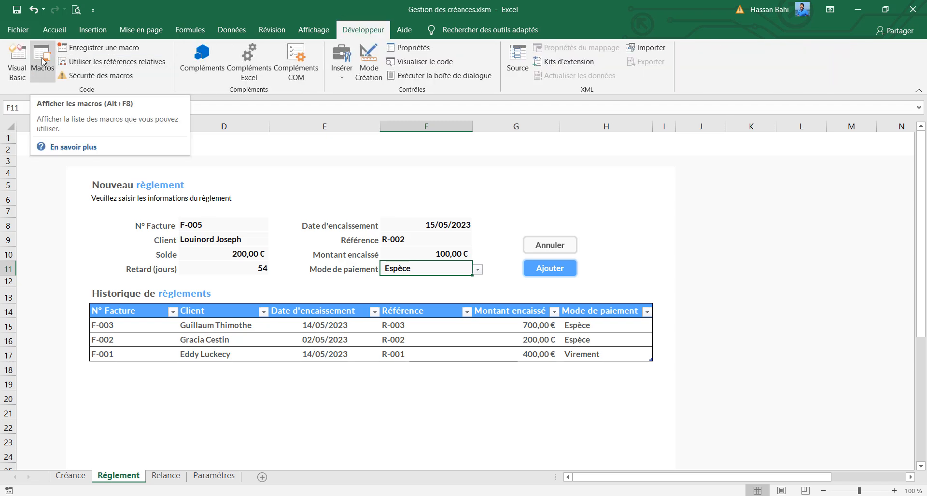
click(82, 49)
text(annulerReg)
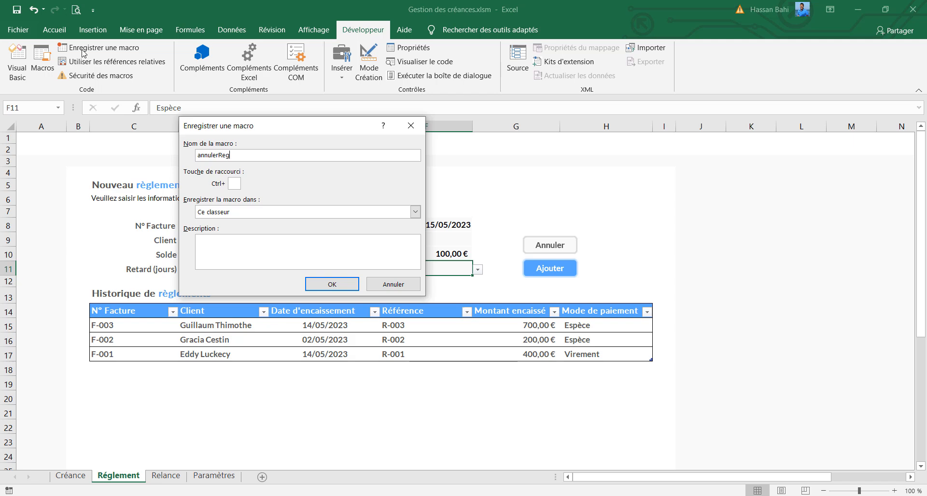
text(lement)
key(Return)
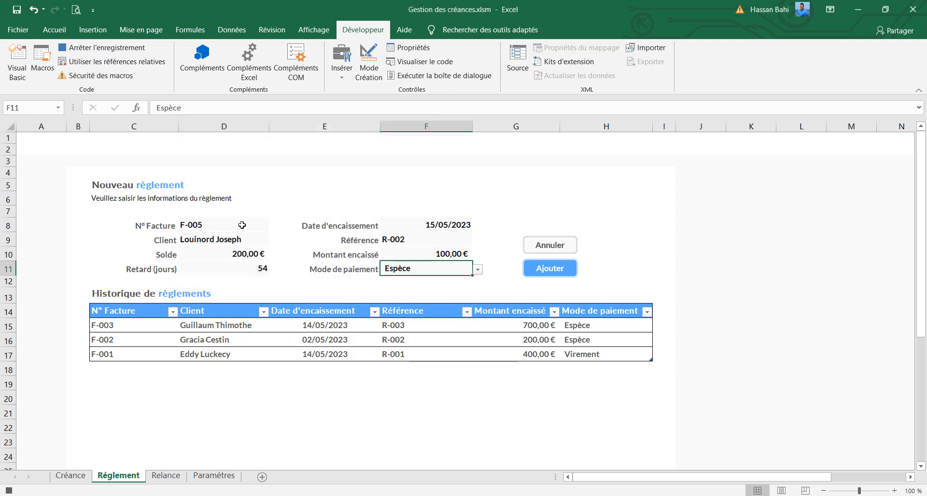
Record clearing the N° Facture cell D8 and re-entering =AUJOURDHUI() as the Date d'encaissement in cell F8
click(242, 226)
key(Delete)
click(438, 222)
drag(229, 108, 93, 109)
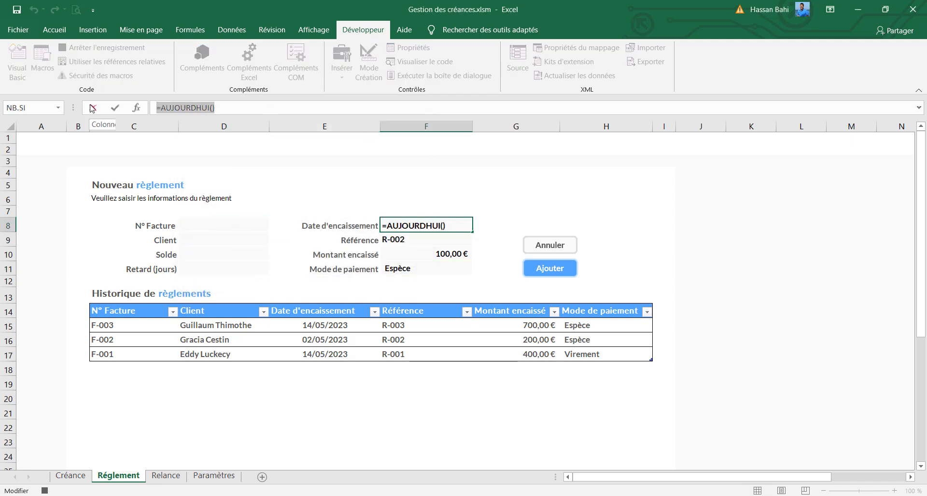
text(=AUJOURDHUI()
key(Return)
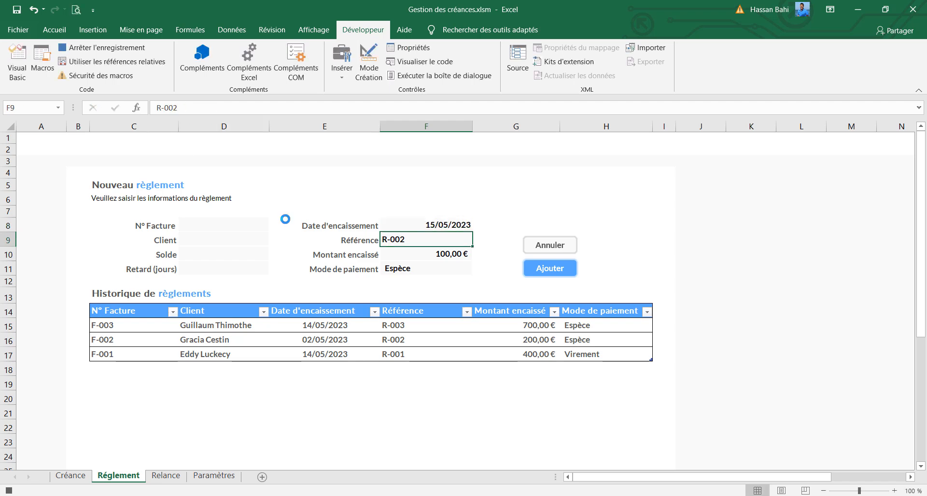
Record clearing the Référence, Montant encaissé and Mode de paiement cells and selecting D8, and stop the macro recording
key(Delete)
click(444, 254)
key(Delete)
click(414, 269)
key(Delete)
click(255, 225)
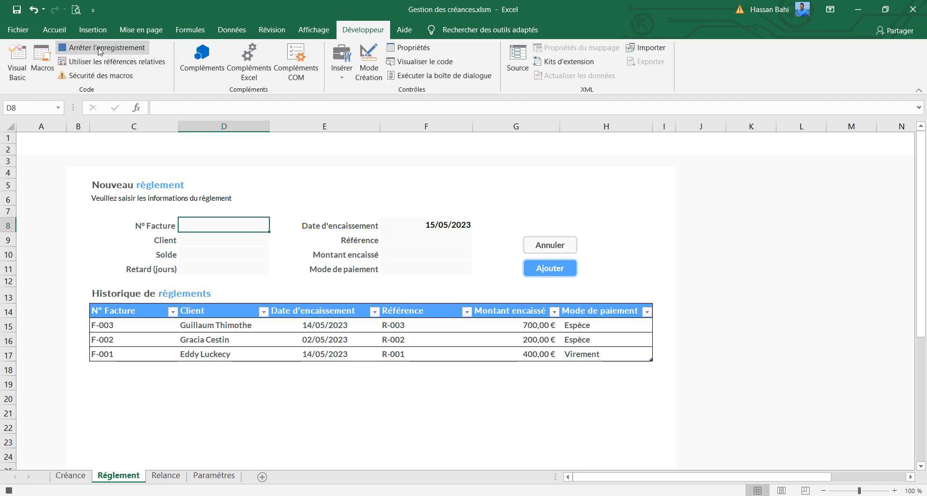
click(99, 49)
Assign the annulerReglement macro to the Annuler shape on the Réglement sheet
right_click(560, 252)
click(603, 202)
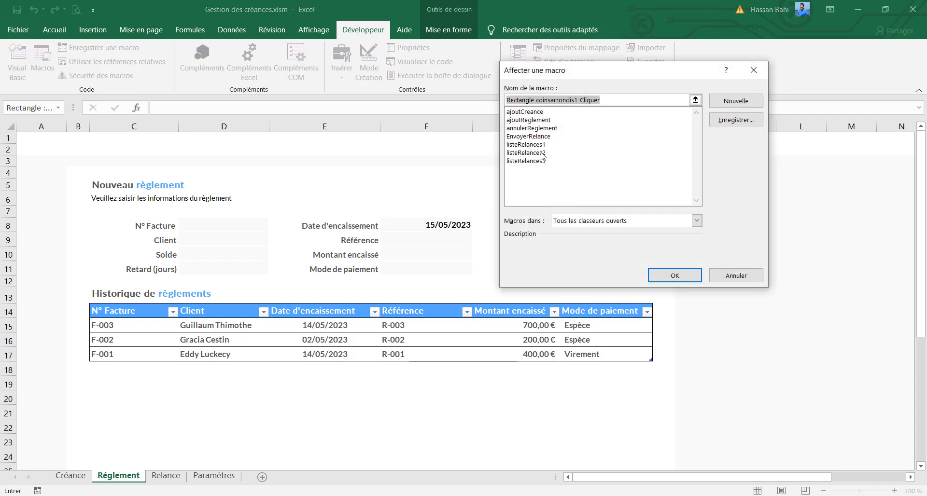
click(533, 129)
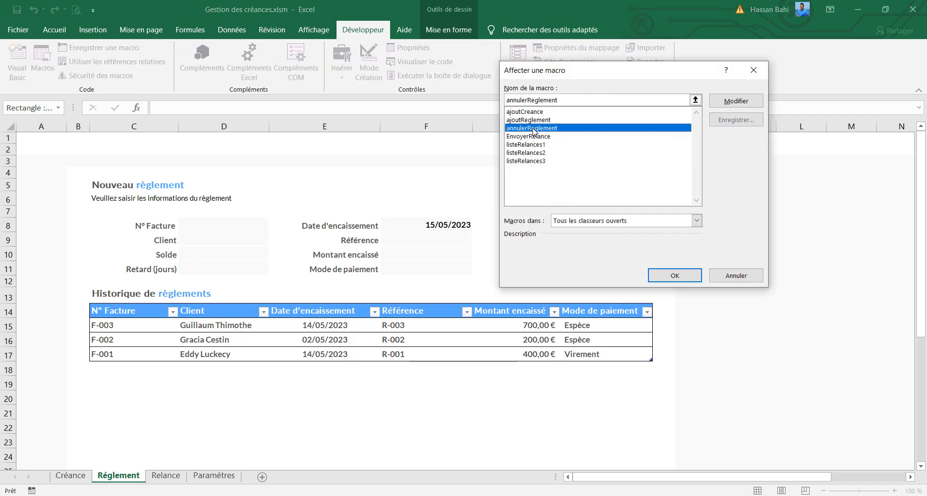
click(675, 276)
click(622, 255)
Test the Annuler macro on the payment form filled with N° Facture F-006, Référence R-002, Montant encaissé 400 and a Mode de paiement
click(217, 225)
text(F)
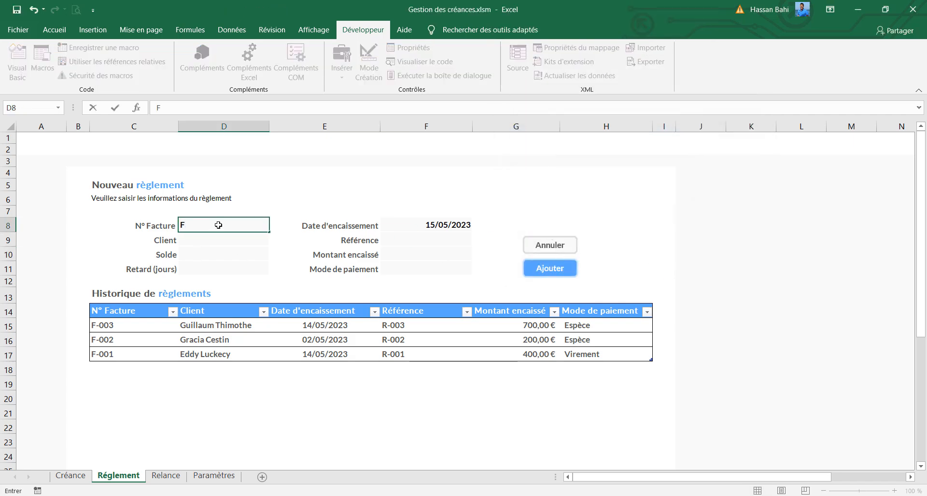
text(-006)
key(Return)
click(433, 238)
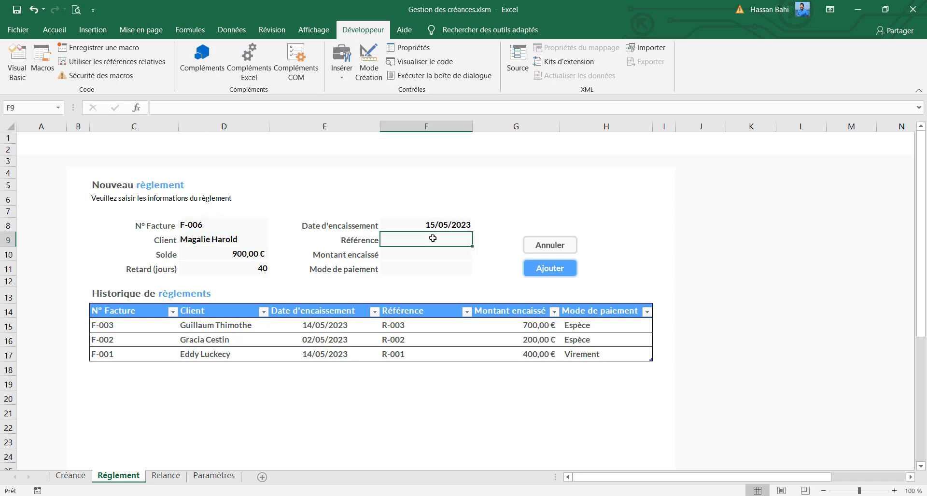
text(R-002)
key(Return)
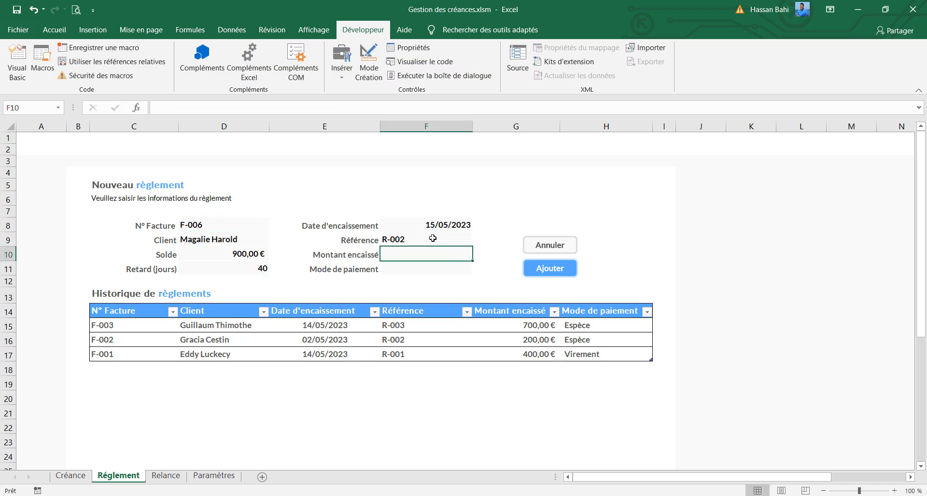
text(400)
key(Return)
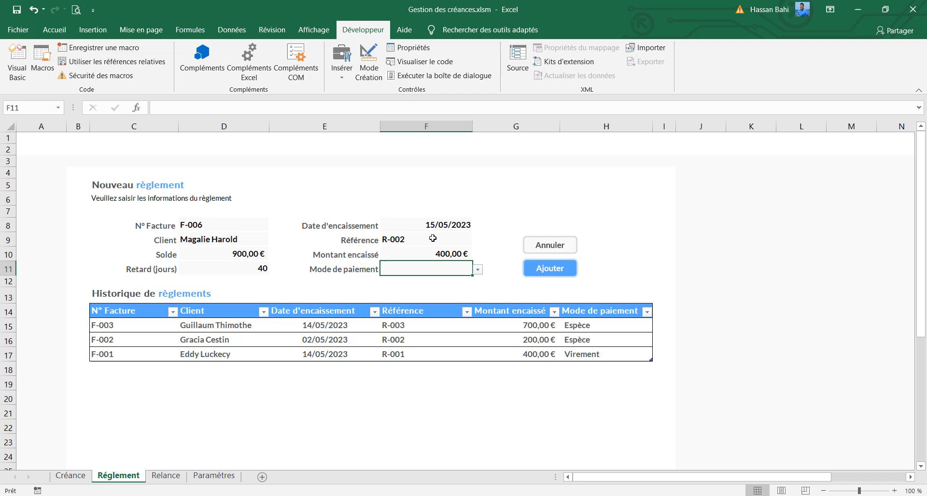
click(477, 270)
click(425, 286)
click(547, 247)
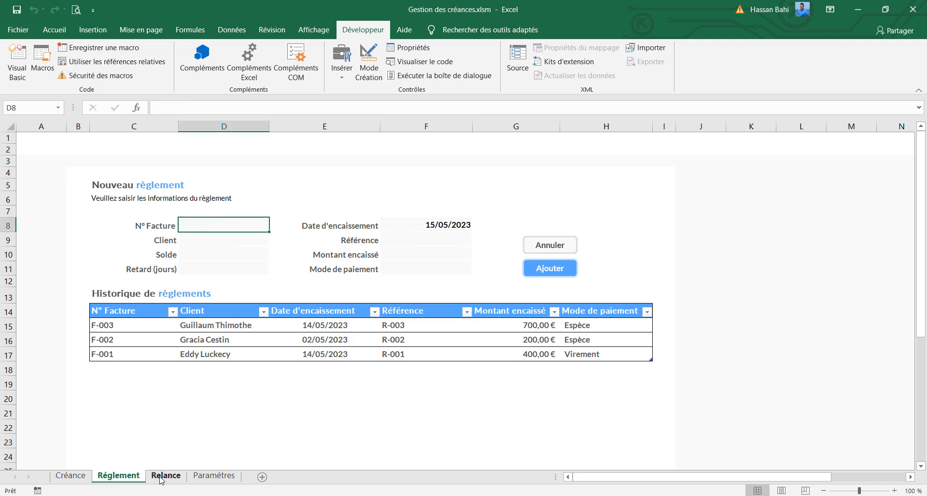
Fill in the Créance sheet's new receivable form with N° Facture F-007, Délai 30, Montant facturé 780 and a client from the list
click(77, 477)
click(233, 226)
text(F-007)
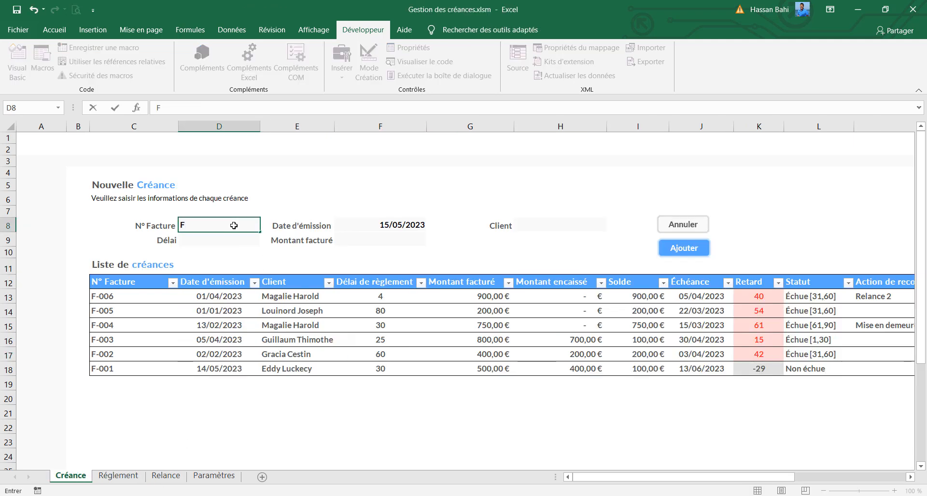
click(256, 240)
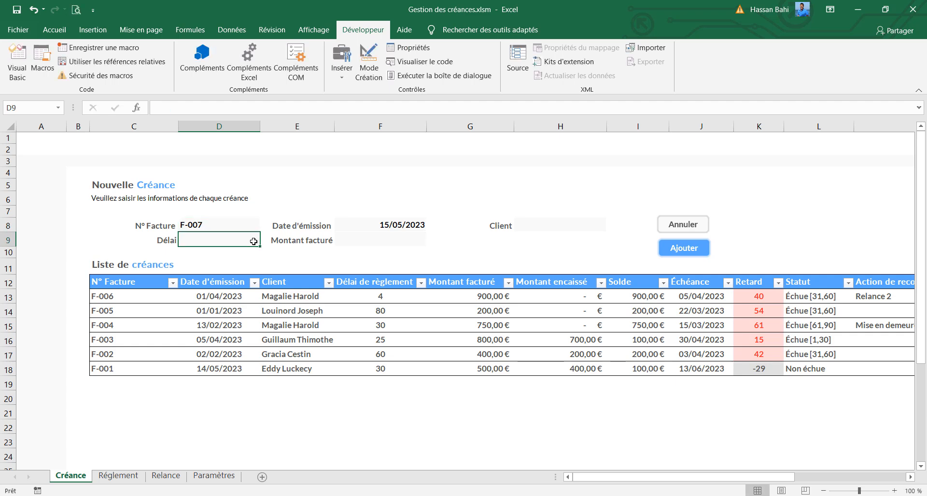
text(30)
click(381, 239)
text(78)
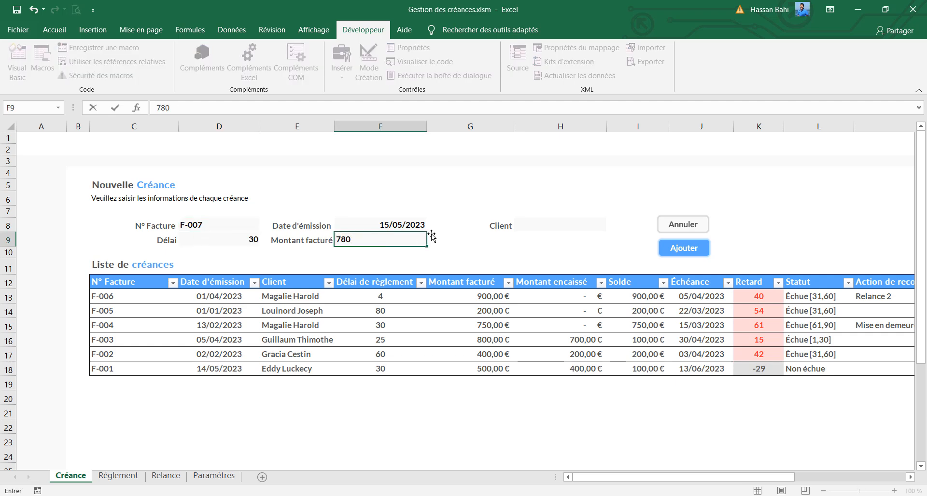
text(0)
click(556, 225)
click(611, 226)
click(551, 265)
Start recording a macro named annulerCreance, stored in this workbook
click(110, 48)
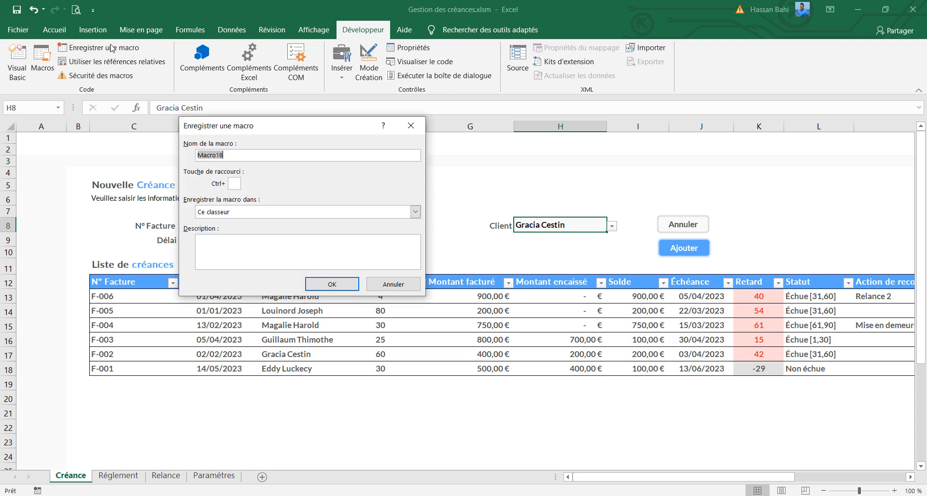
text(annulerCreance)
click(317, 285)
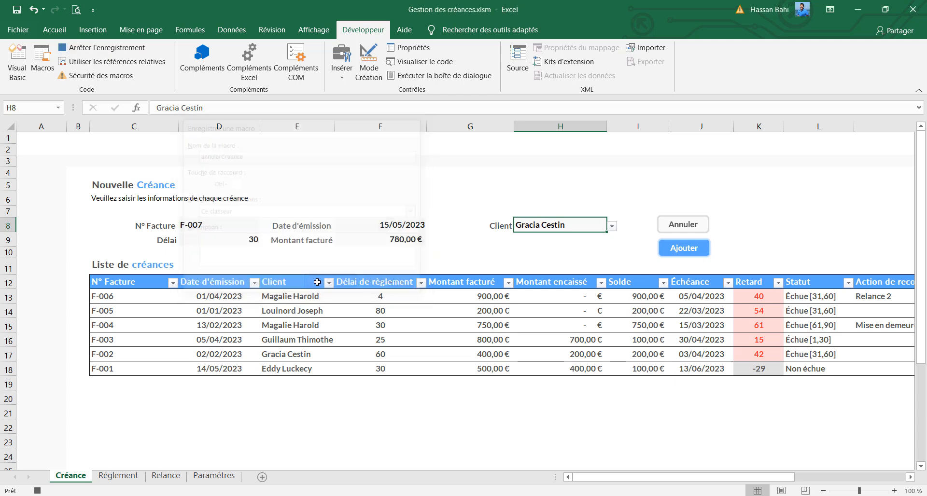
Record clearing the N° Facture and Délai cells and re-entering =AUJOURDHUI() as the Date d'émission in F8
click(207, 221)
key(Delete)
click(222, 241)
key(Delete)
click(363, 223)
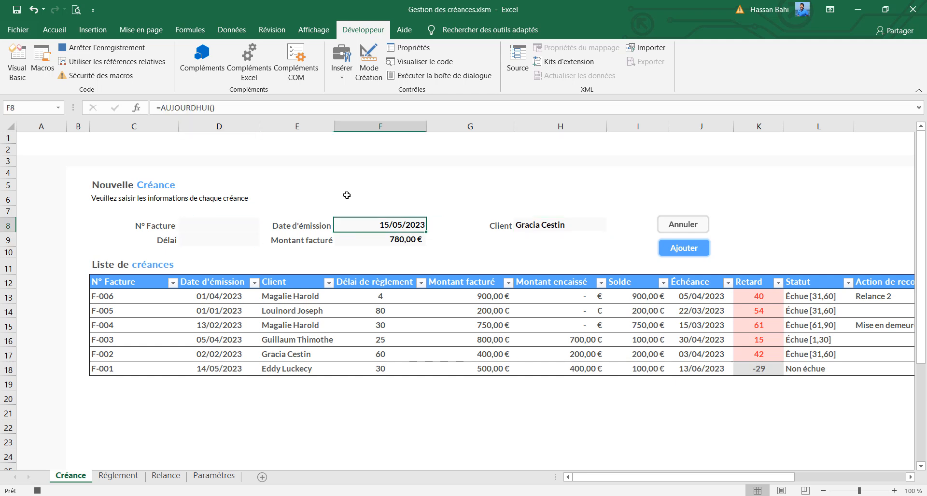
drag(225, 111, 144, 111)
text(=auj)
key(Tab)
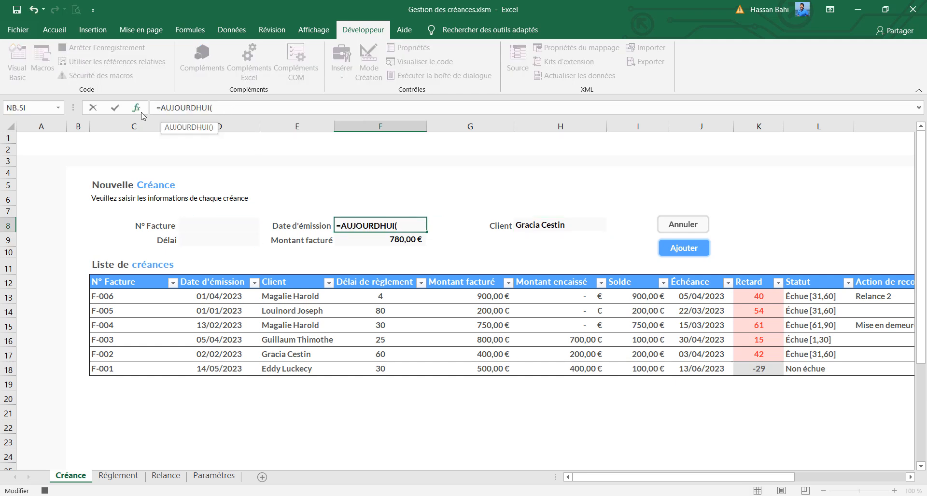
key(Return)
Record clearing the Montant facturé and Client cells and selecting D8, and stop the macro recording
key(Delete)
click(566, 231)
key(Delete)
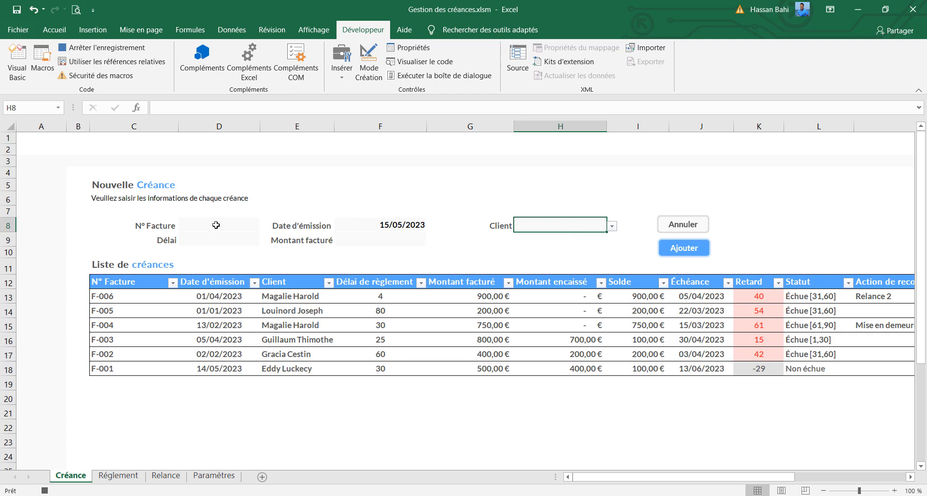
click(217, 225)
click(104, 51)
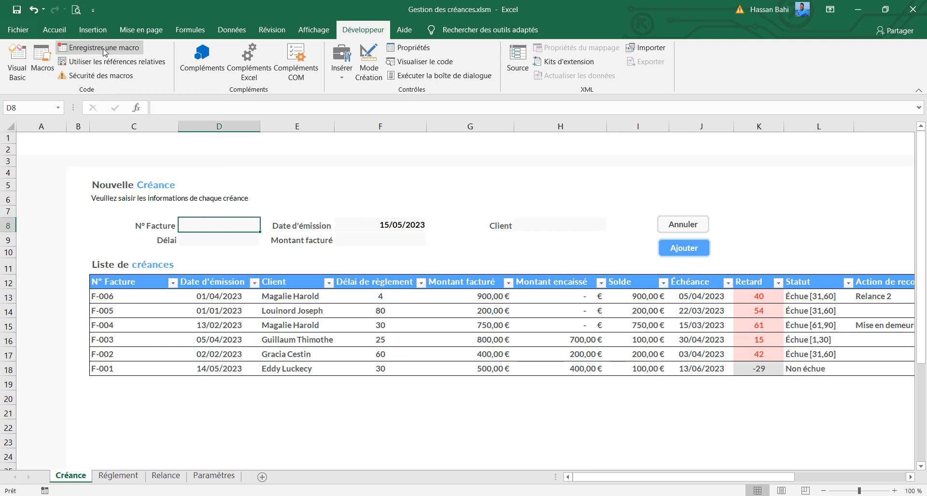
Assign the annulerCreance macro to the Annuler shape on the Créance sheet
right_click(684, 225)
click(694, 374)
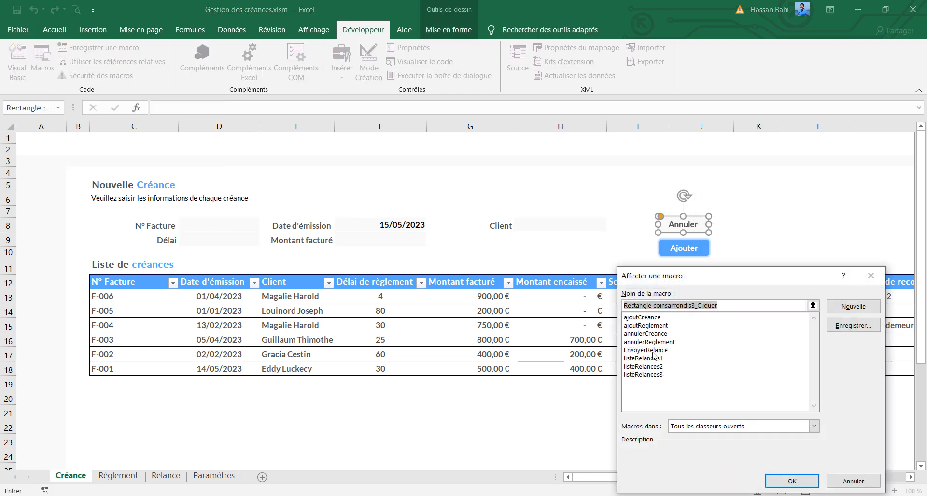
click(649, 334)
click(792, 480)
Test the Annuler macro on the receivable form filled with N° Facture F-002, Délai 30, Montant facturé 700 and a client
click(209, 223)
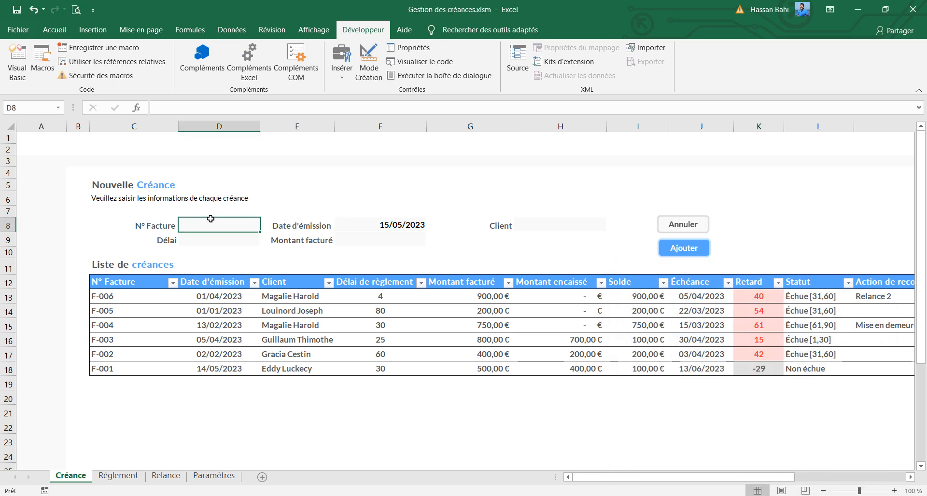
text(F-0)
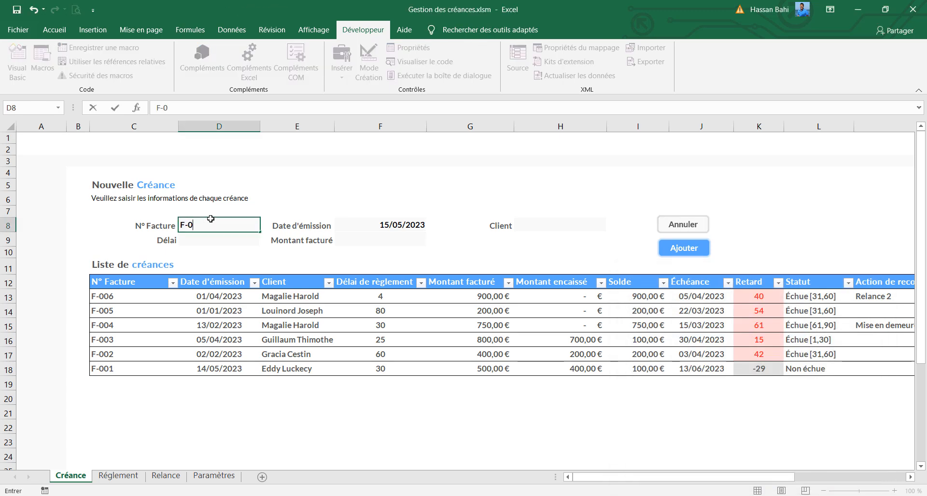
text(02)
click(211, 243)
text(30)
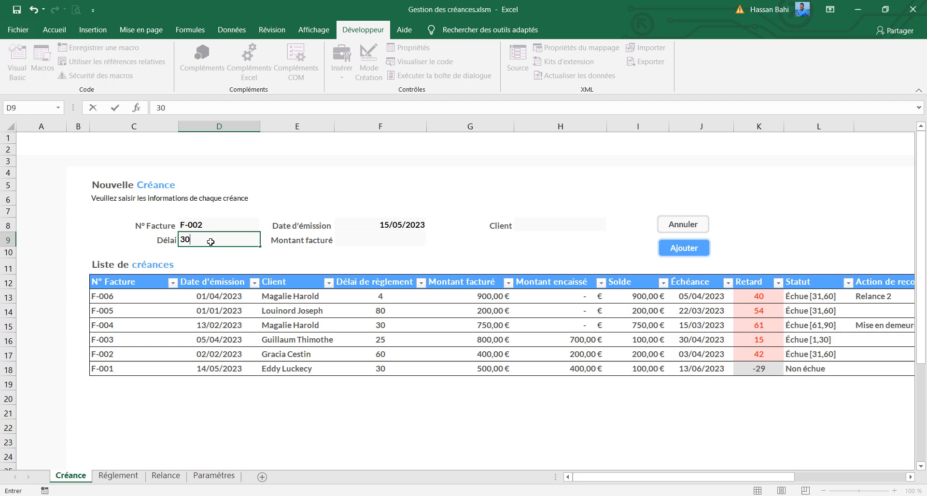
click(365, 235)
text(700)
click(530, 224)
click(612, 226)
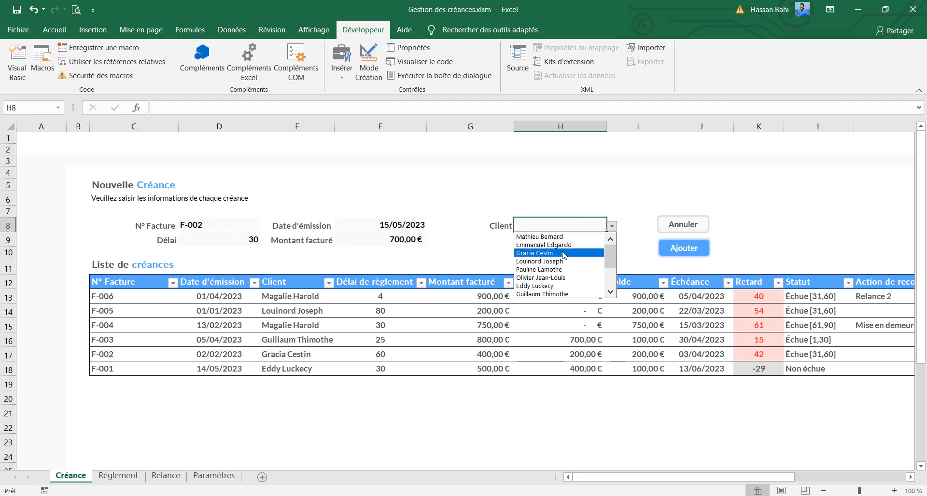
click(673, 226)
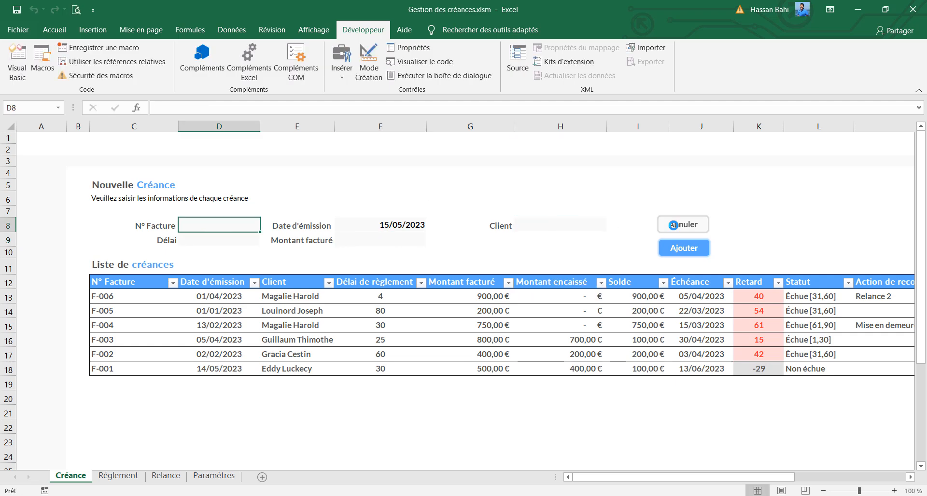
Increase the height of row 2 to about 18 on the Créance and Réglement sheets
right_click(7, 150)
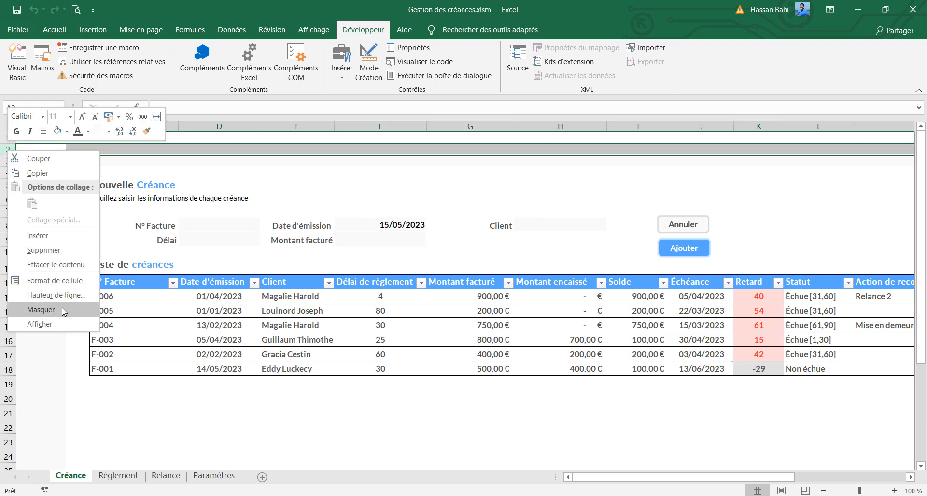
click(57, 295)
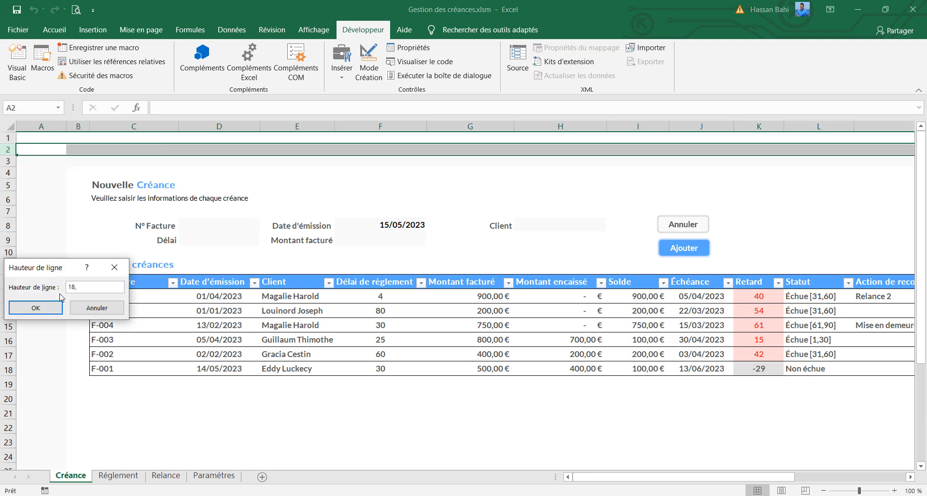
text(18,)
key(Return)
click(118, 476)
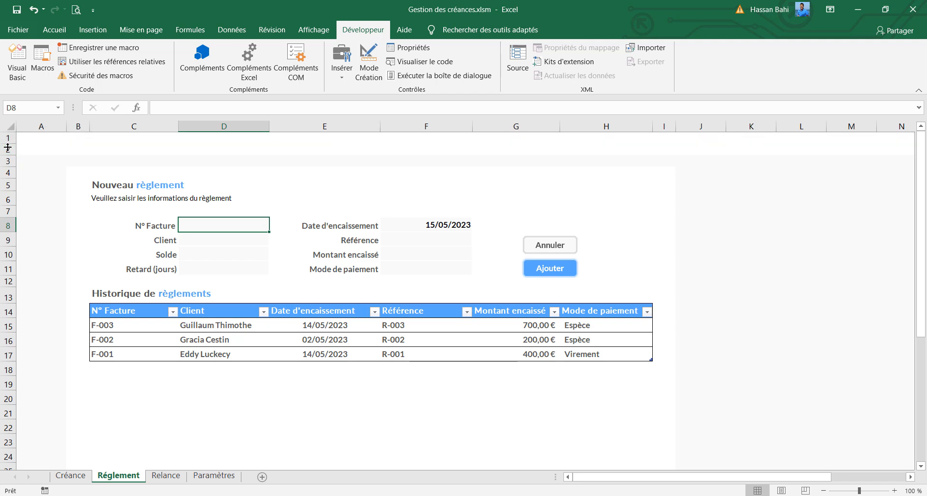
right_click(8, 149)
click(53, 295)
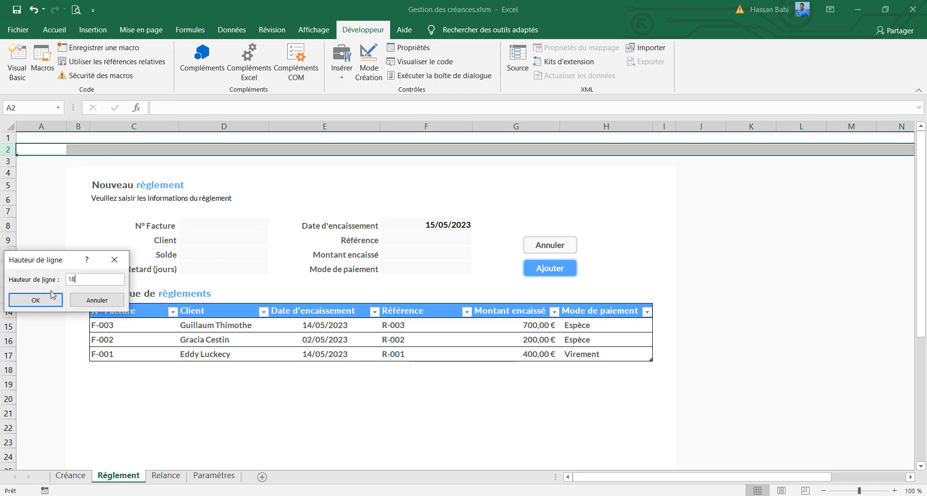
click(35, 300)
Increase the height of row 2 to about 18 on the Relance and Paramètres sheets
click(166, 475)
right_click(8, 149)
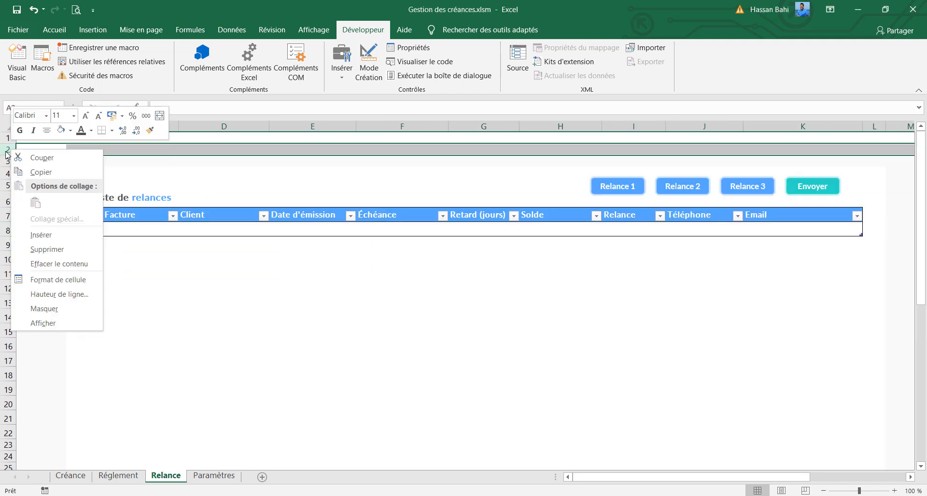
click(56, 295)
click(56, 298)
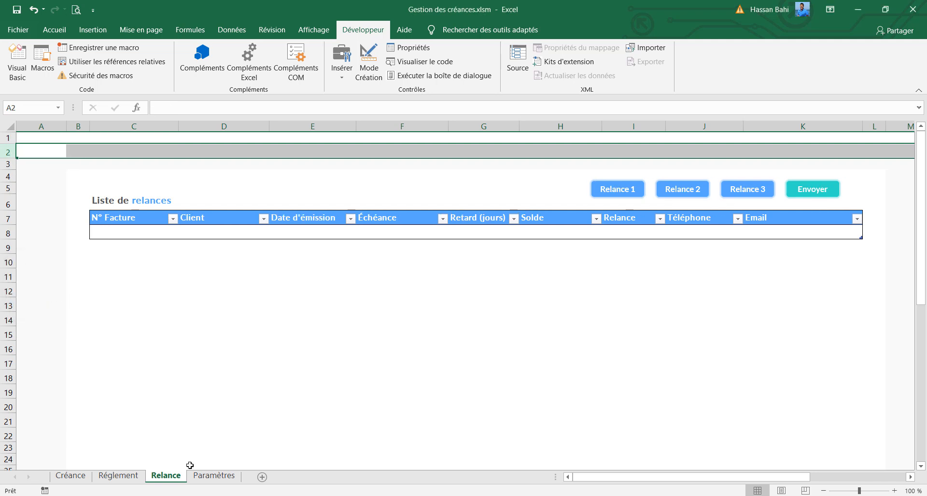
click(214, 476)
right_click(8, 149)
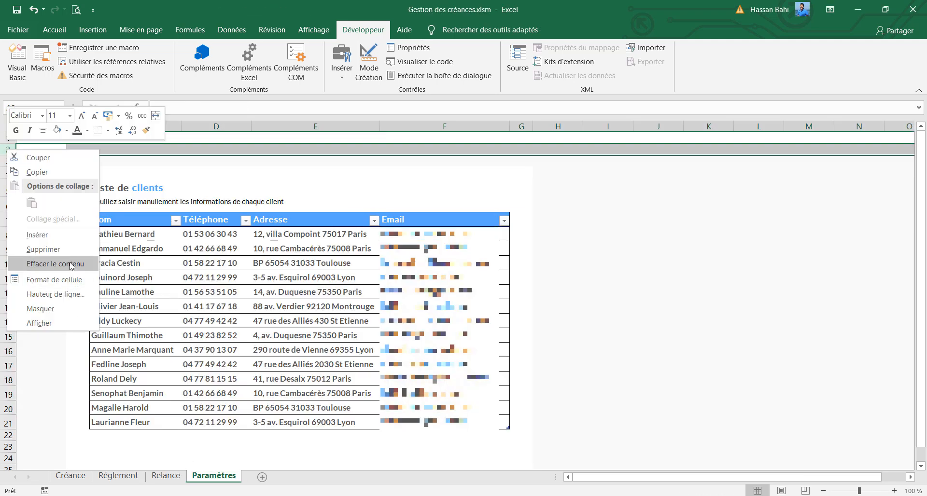
click(76, 295)
text(15)
key(BackSpace)
text(8)
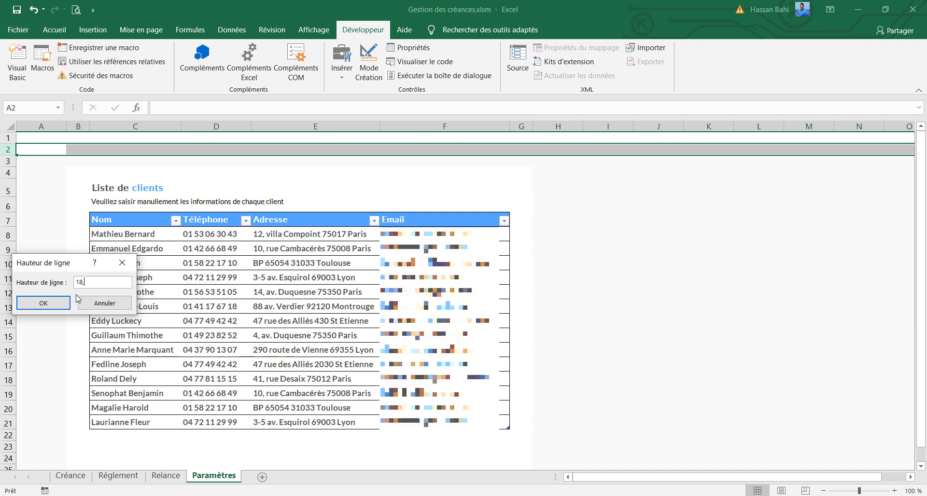
key(Return)
Draw a straight horizontal line about 64 cm long under row 2 of the Créance sheet, from column A past the table's last column
click(88, 478)
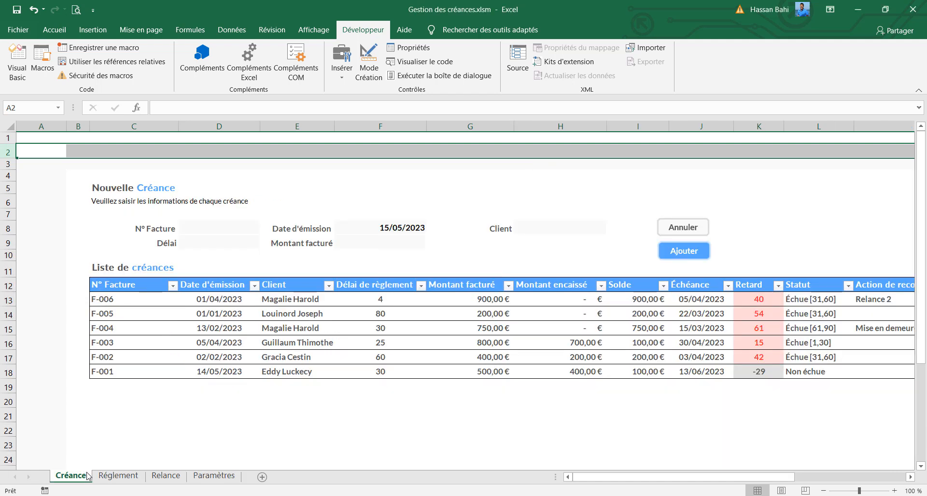
click(80, 150)
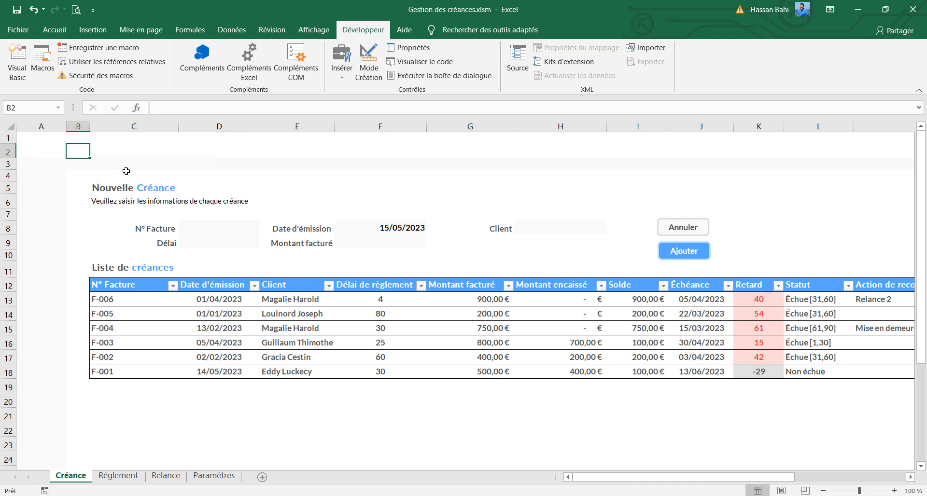
click(126, 163)
click(92, 30)
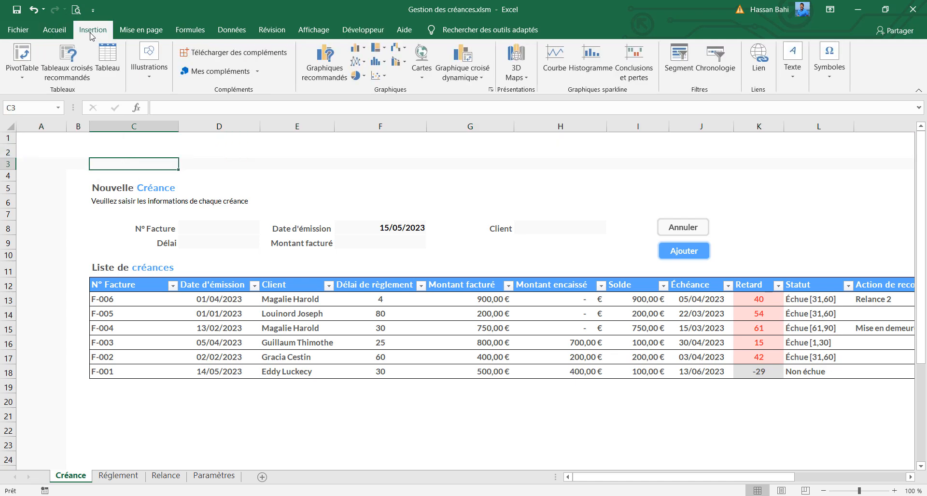
click(143, 86)
click(168, 61)
click(176, 161)
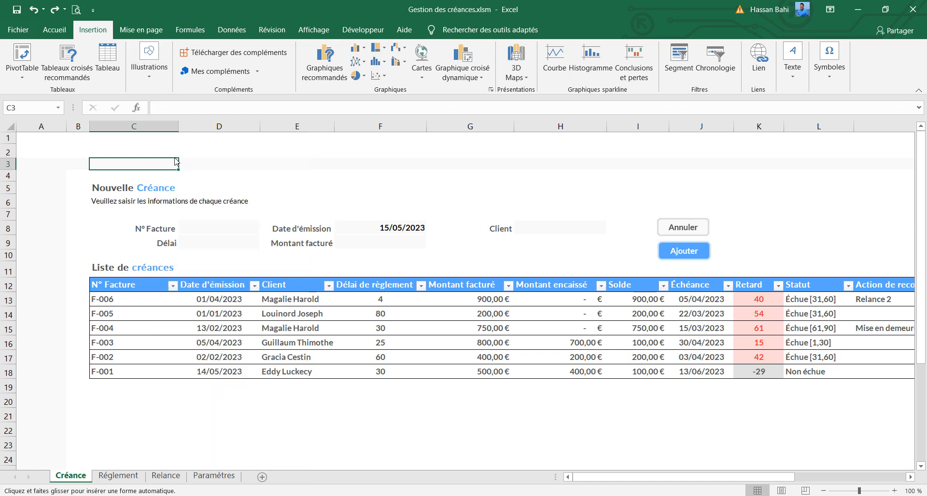
drag(19, 158, 884, 157)
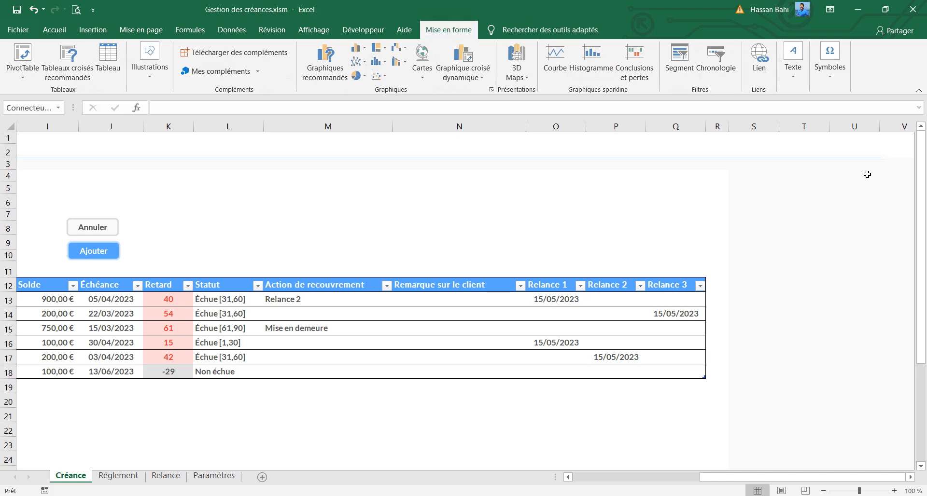
drag(714, 477, 587, 469)
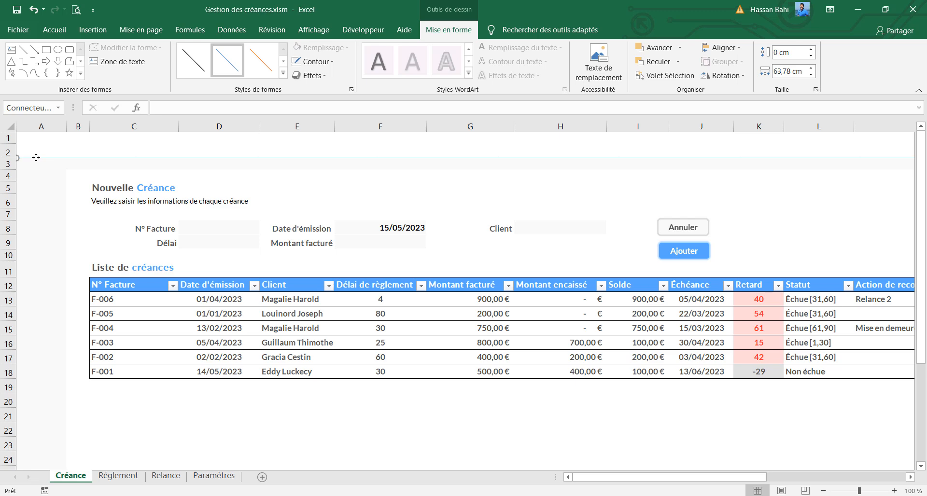
Nudge the horizontal header line slightly down so it sits along the lower edge of row 2
click(315, 61)
mouse_move(382, 242)
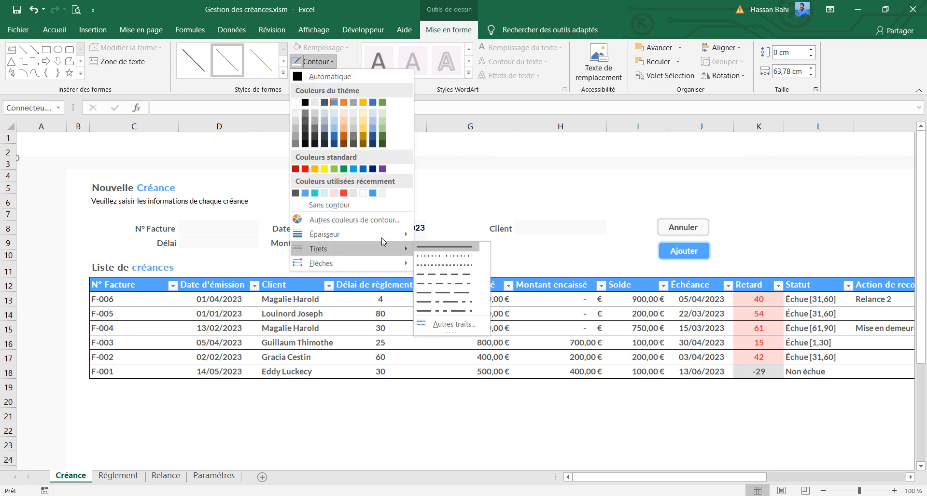
click(457, 270)
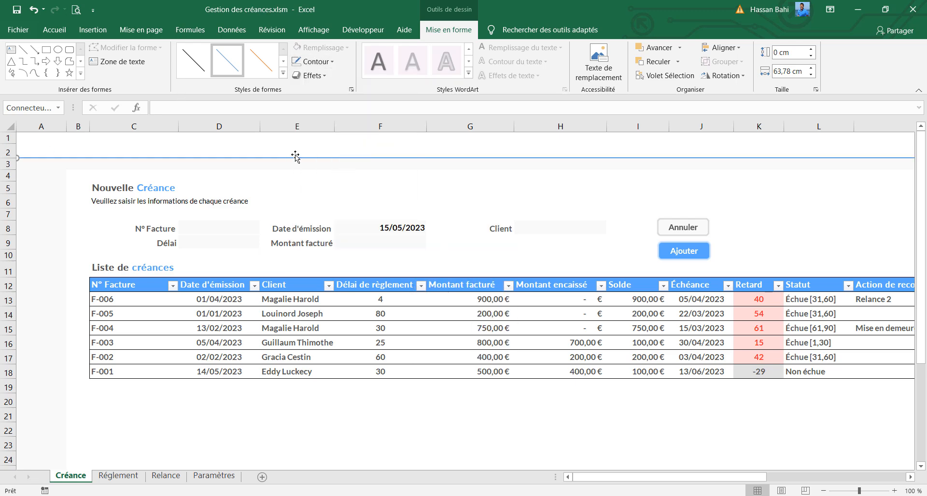
key(Down)
key(Down)
key(Down)
key(Down)
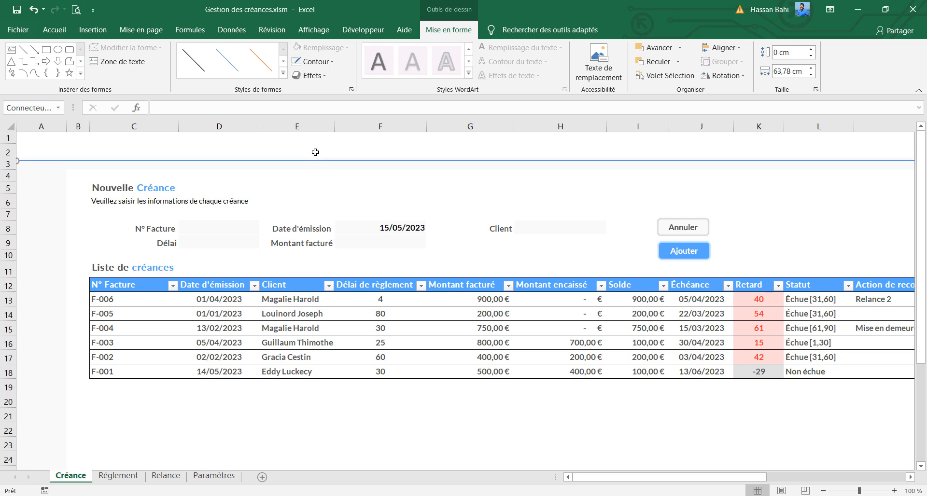
key(Up)
key(Up)
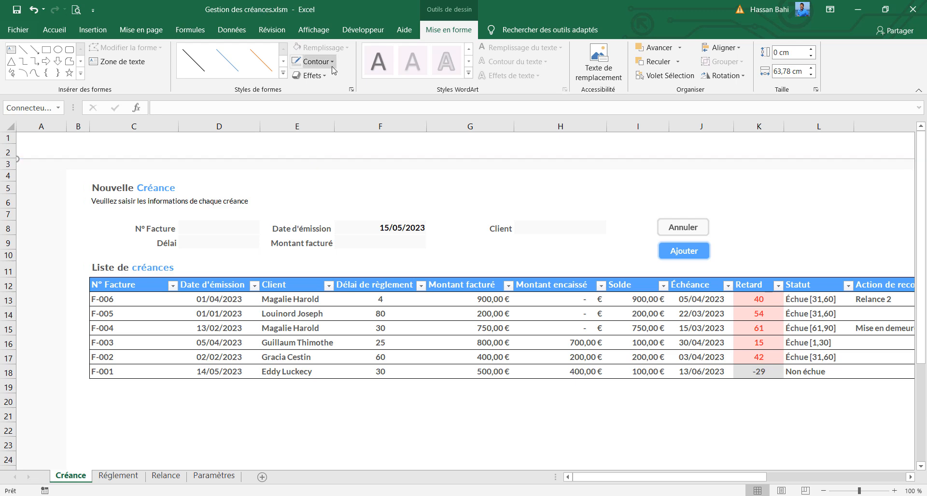
Set the header line's outline to the custom light grey RGB 229, 228, 228
click(332, 61)
click(319, 223)
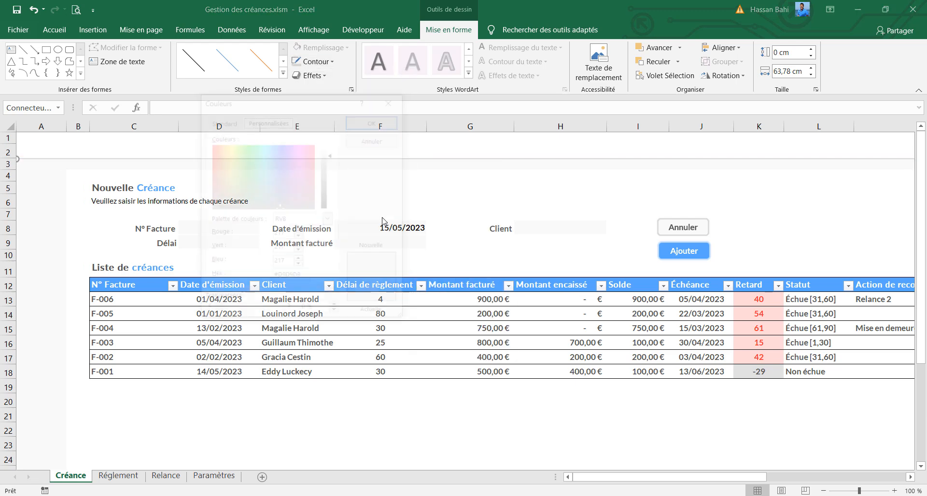
text(228)
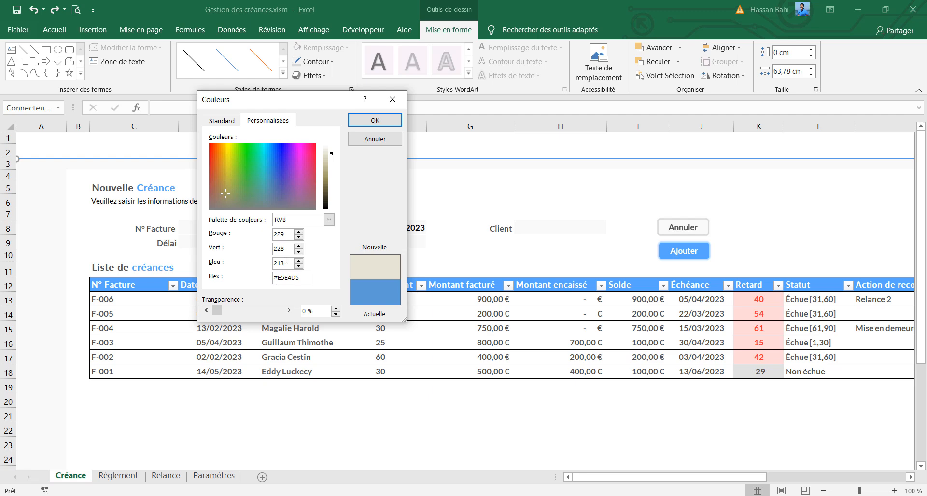
key(Tab)
click(371, 121)
Draw a rectangle about 0.83 cm high and 2.94 cm wide across rows 1 and 2 in column C
click(92, 30)
click(149, 63)
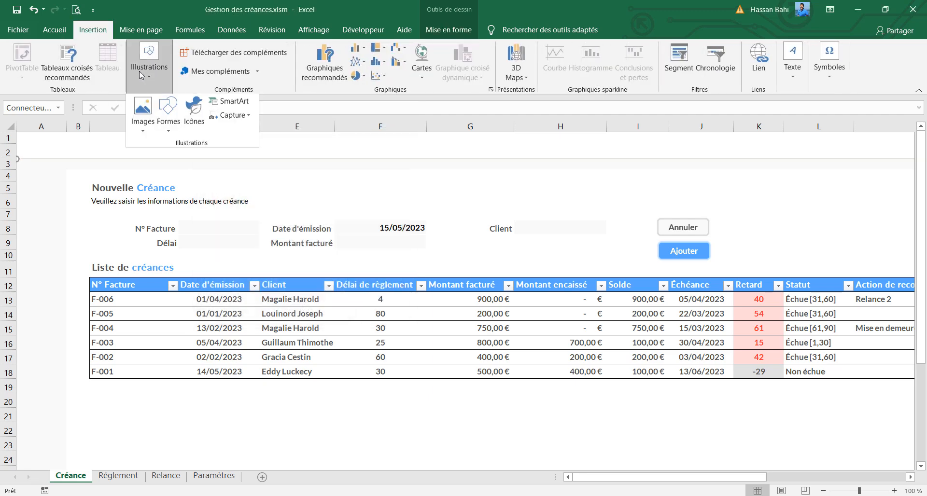
click(169, 121)
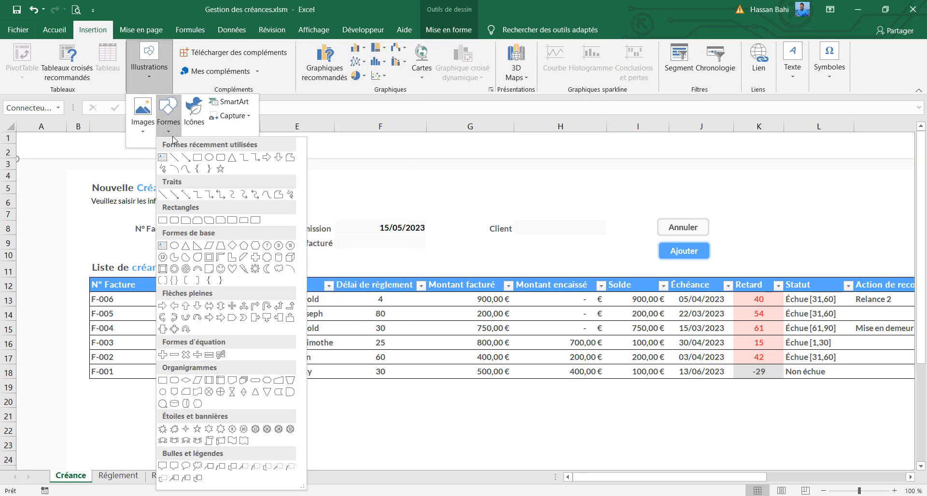
click(197, 157)
drag(102, 137, 170, 156)
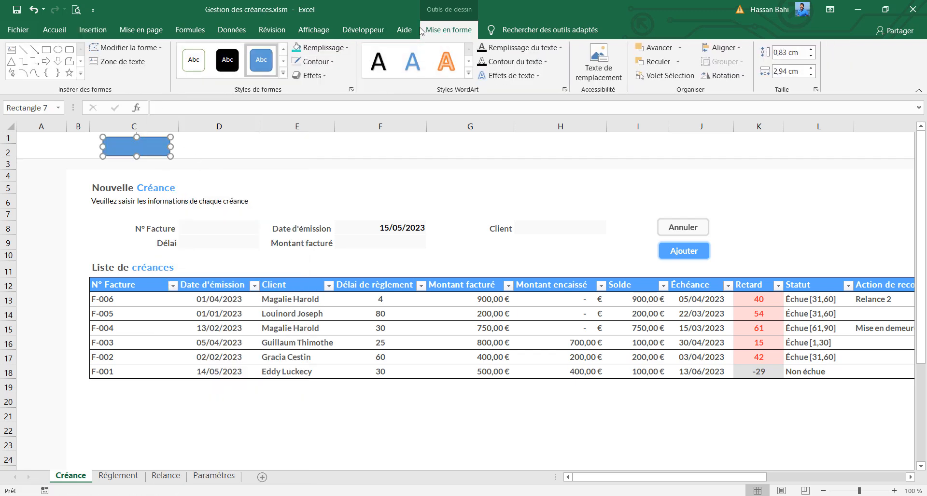
Remove the rectangle's fill and outline, and widen it to about 3.37 cm
click(322, 47)
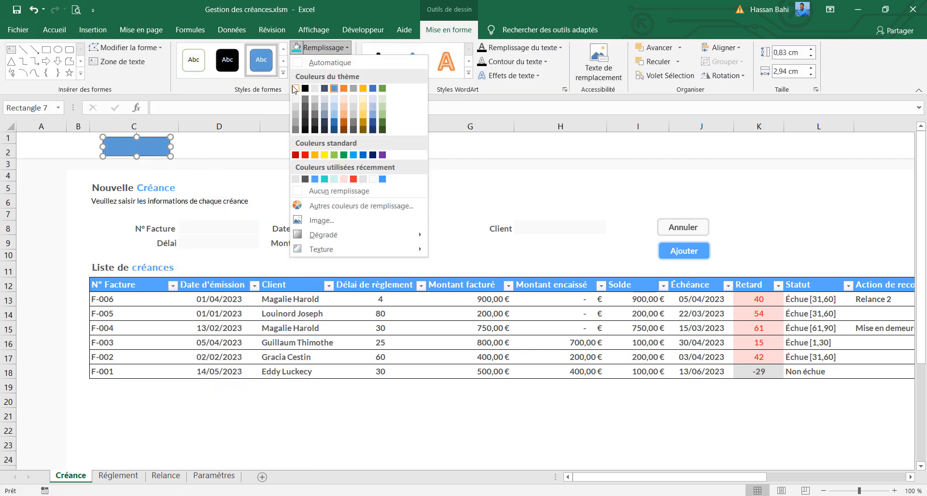
click(339, 191)
click(318, 62)
click(324, 206)
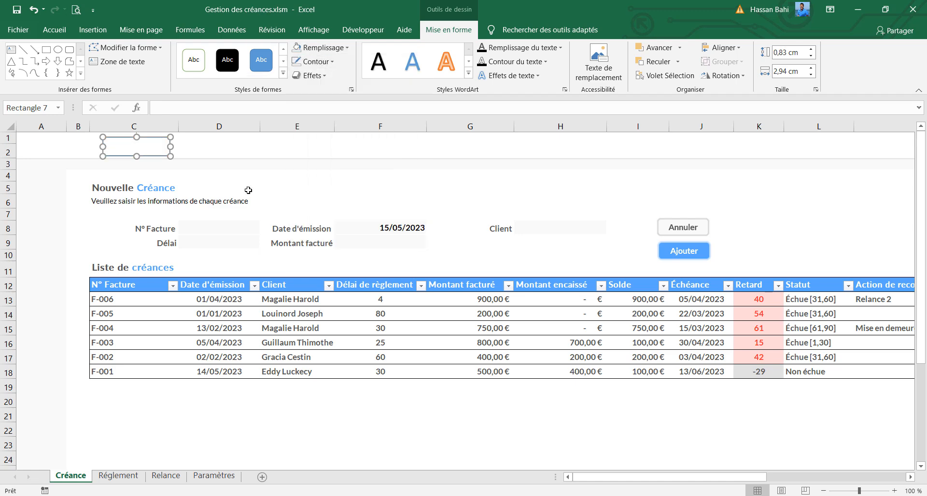
drag(170, 147, 180, 147)
Set the rectangle's font colour to the light blue used in the sheet titles and enter the text Innova Tech
right_click(150, 140)
click(215, 213)
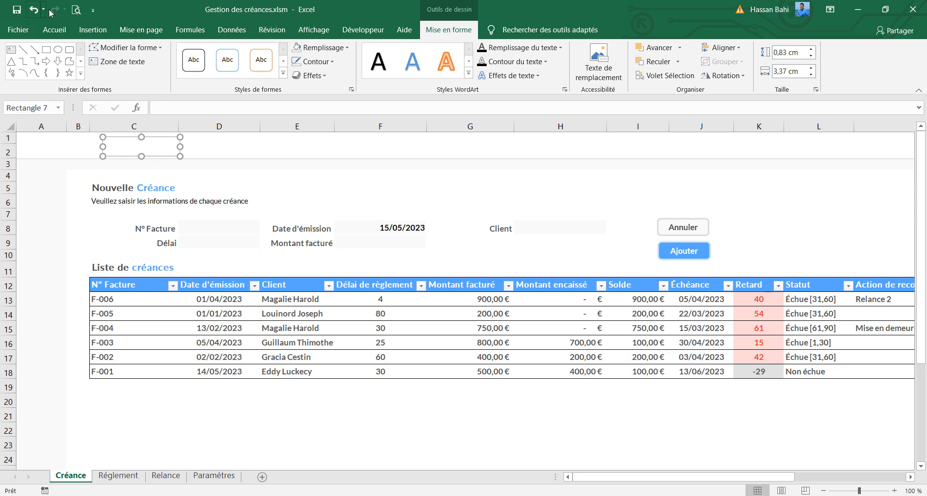
click(54, 29)
click(176, 71)
click(186, 203)
click(145, 150)
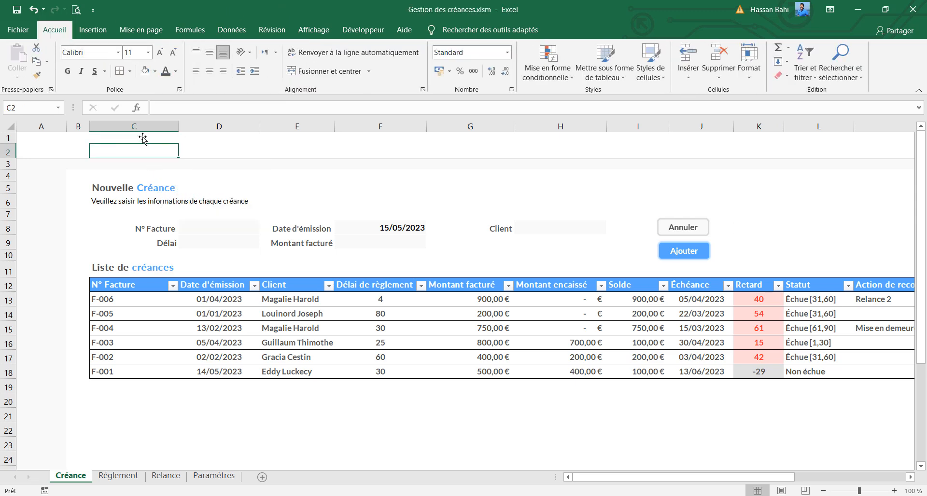
click(155, 138)
right_click(160, 138)
click(214, 208)
text(I)
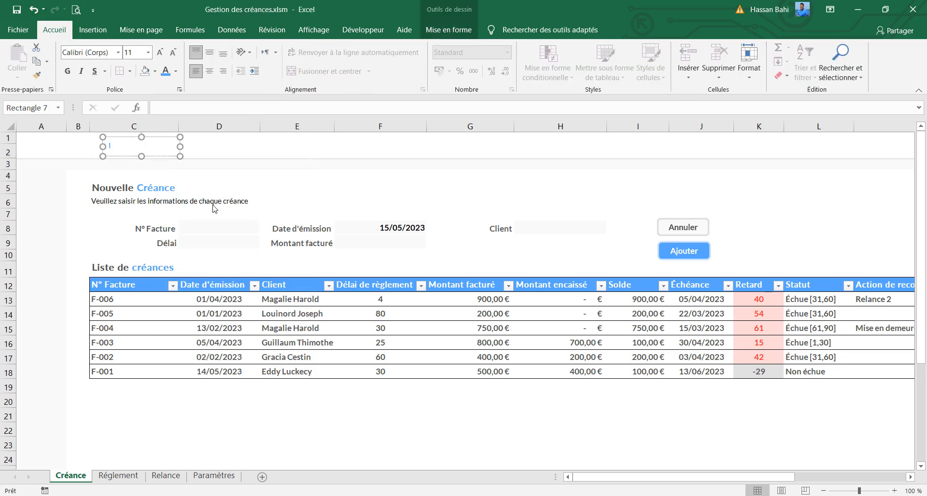
text(nnova Tech)
drag(181, 145, 182, 145)
Format the Innova Tech text in Lato at size 13 and widen its box slightly
click(105, 57)
text(Lato)
key(Return)
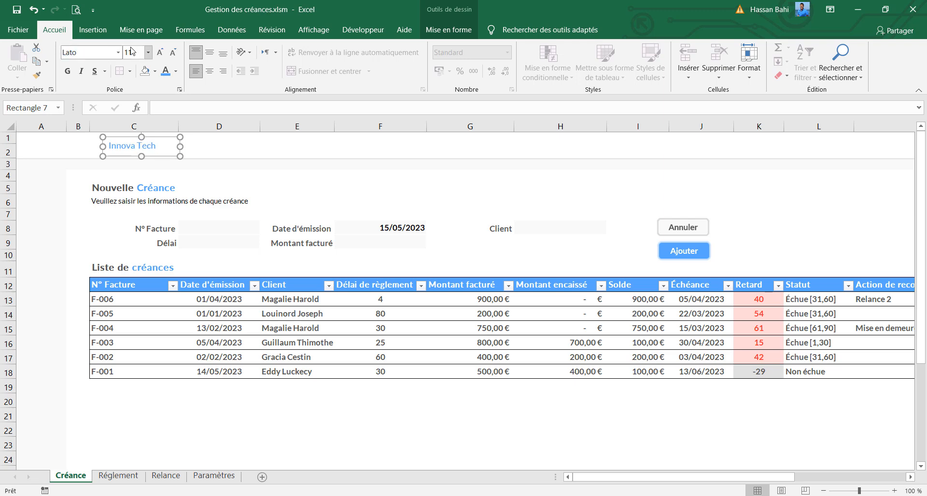
click(160, 53)
click(159, 53)
click(140, 51)
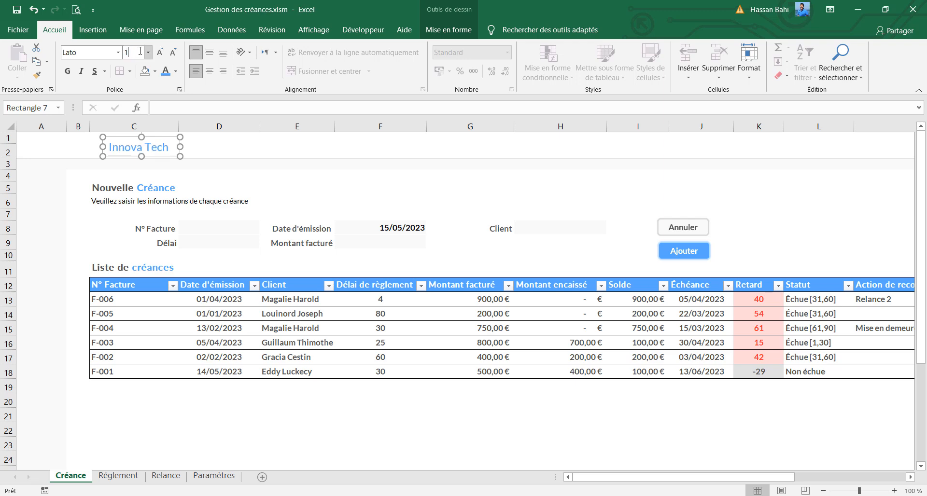
text(13)
key(Return)
drag(180, 147, 182, 147)
Set the word Tech in Lato ExtraBold and move the Innova Tech box so that it starts at column B
double_click(157, 148)
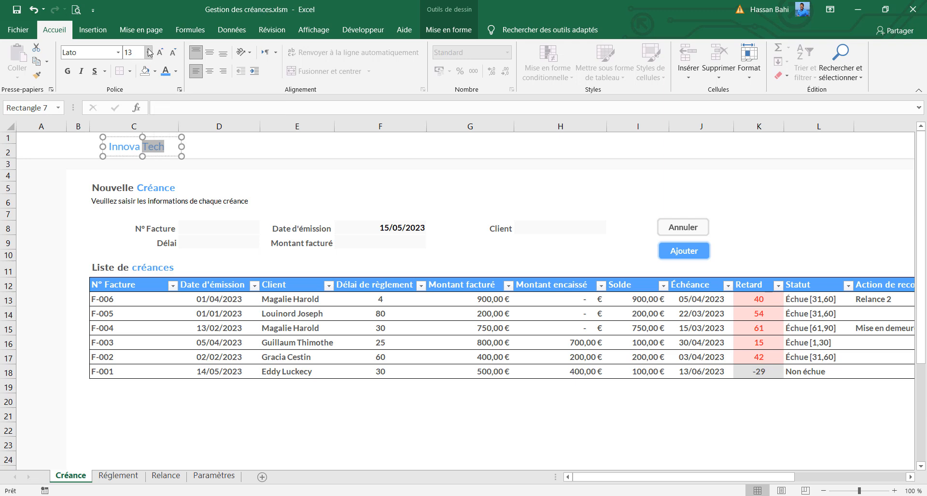
click(99, 52)
text(Lato ExtraBold)
key(Return)
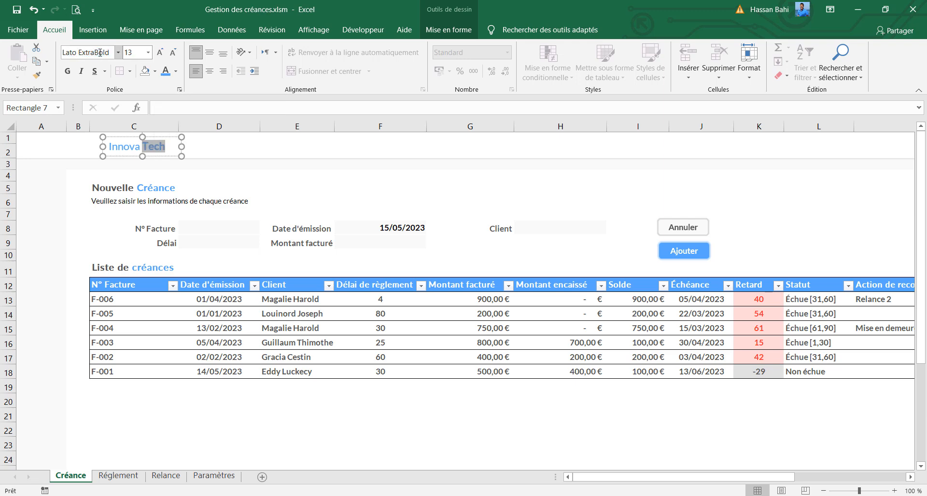
drag(158, 155, 122, 155)
Insert the logo picture from the Application Créances clients folder inside Balance âgée
click(93, 32)
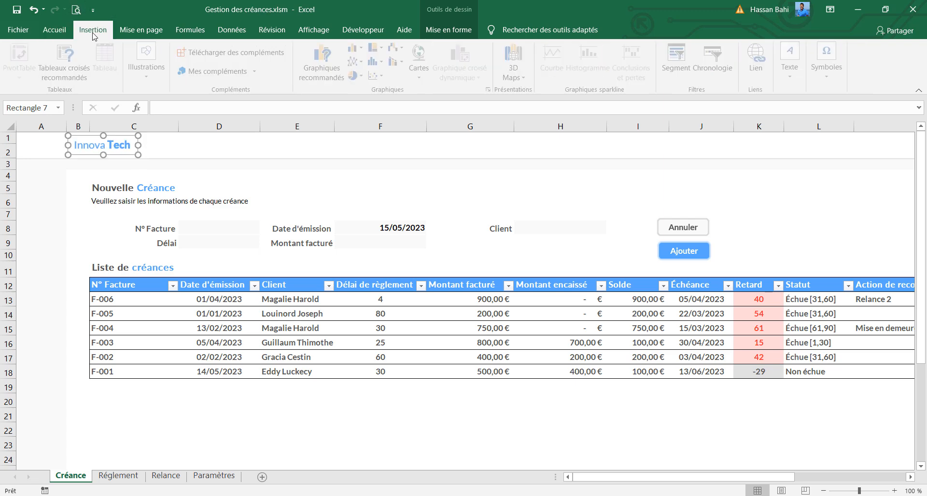
click(145, 68)
click(143, 116)
click(161, 177)
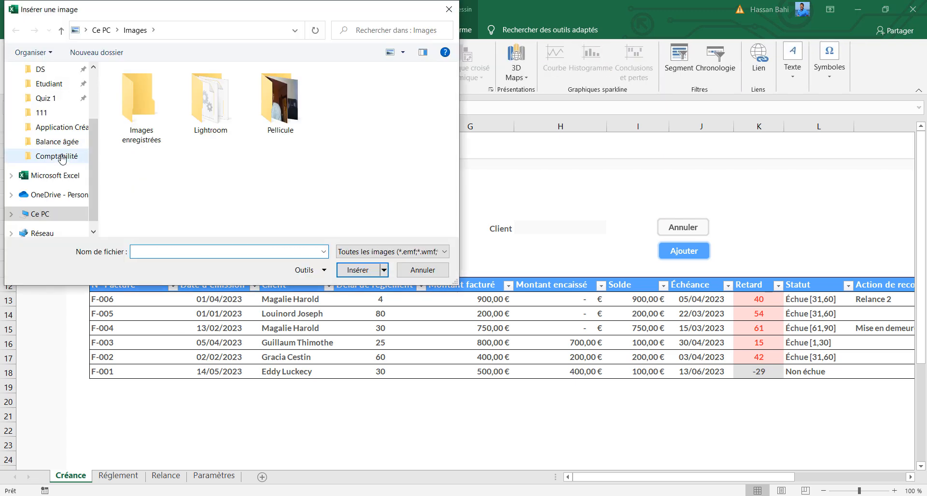
click(57, 142)
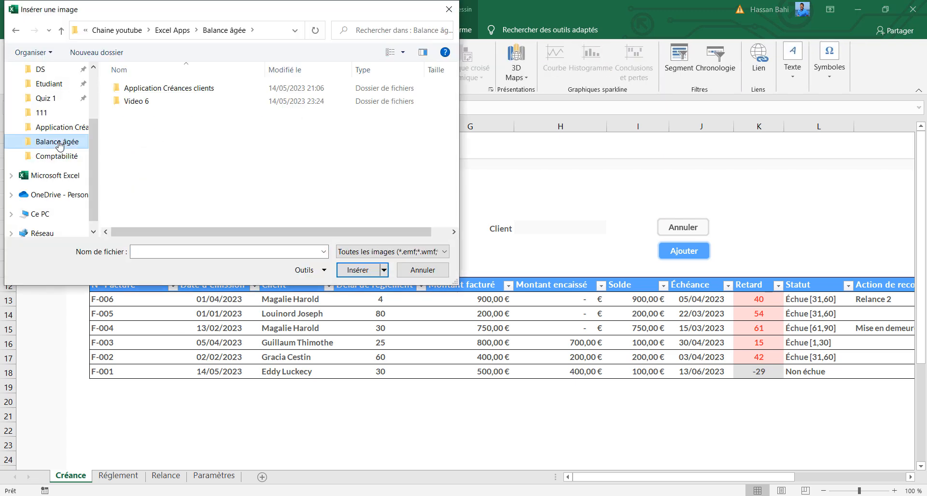
double_click(156, 89)
click(143, 104)
click(358, 270)
Shrink the logo to about 0.6 cm high and place it directly after the Innova Tech text
drag(99, 164, 149, 146)
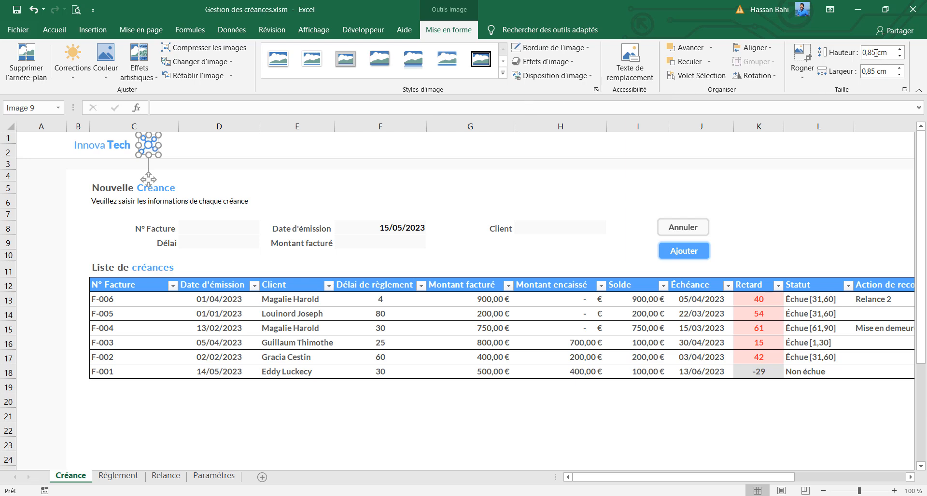
text(6)
key(Return)
drag(143, 141, 141, 145)
Copy the Innova Tech text box and place the copy over column D in the header
click(116, 152)
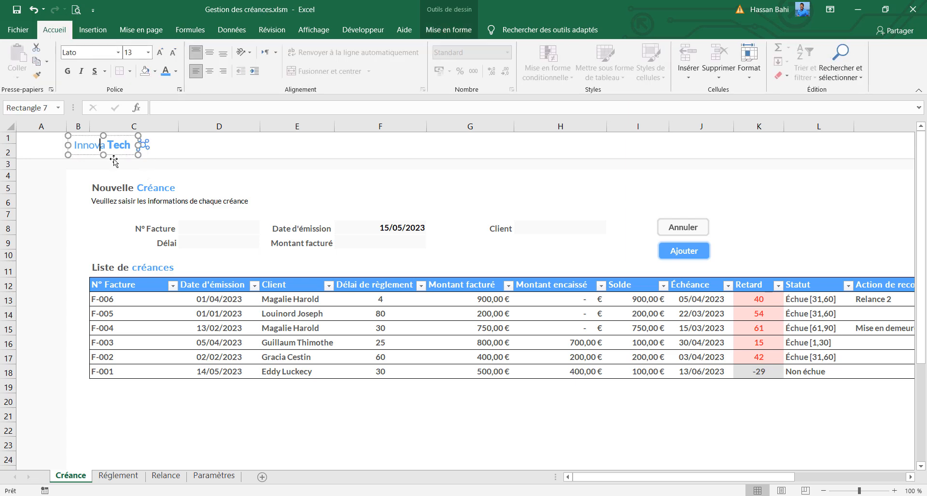
key(ctrl+c)
key(ctrl+v)
drag(127, 165, 239, 156)
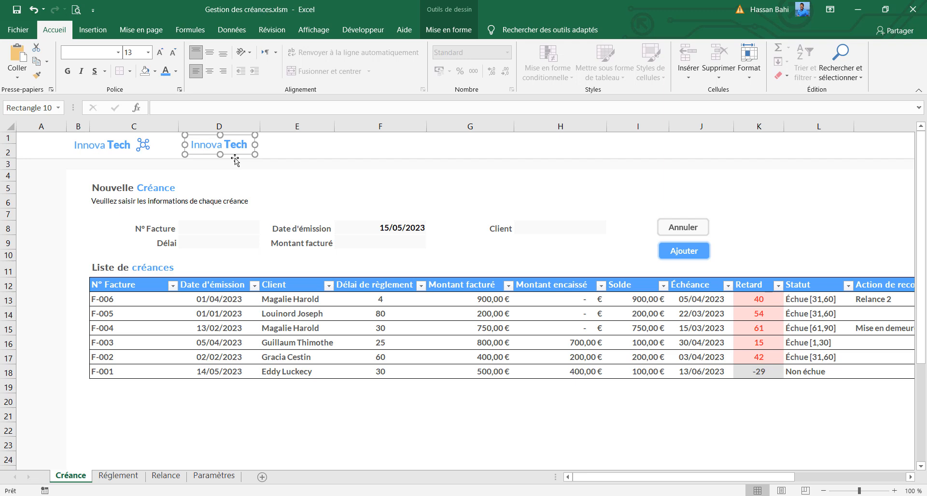
Format the copied text box in column D in Lato Medium at size 11
click(103, 56)
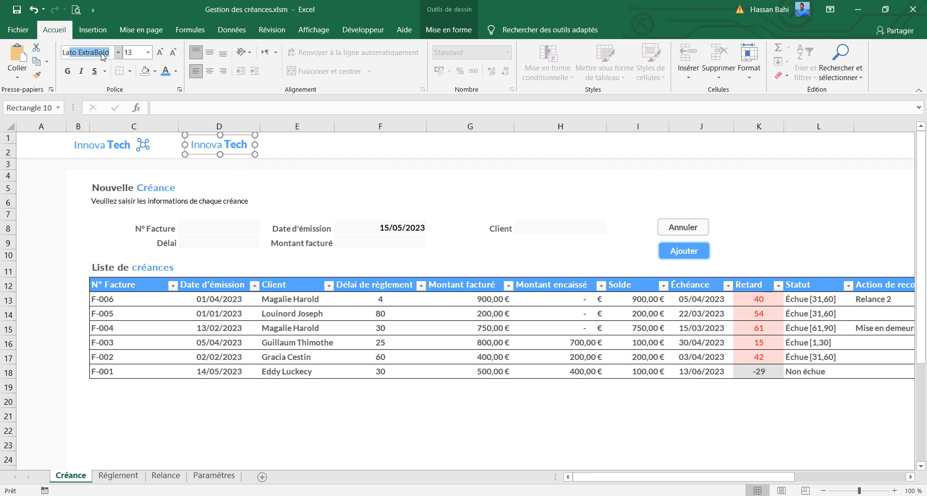
text(Lao m)
text(to Medium)
key(Return)
click(173, 54)
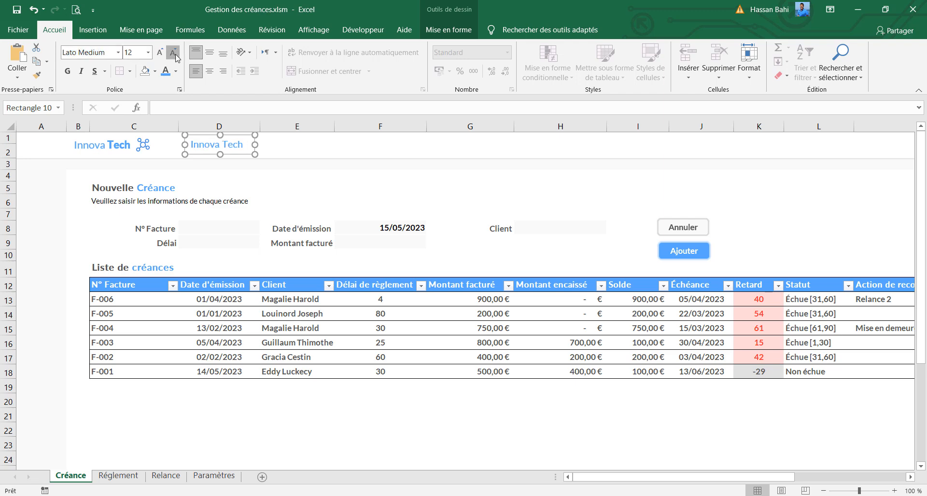
click(173, 54)
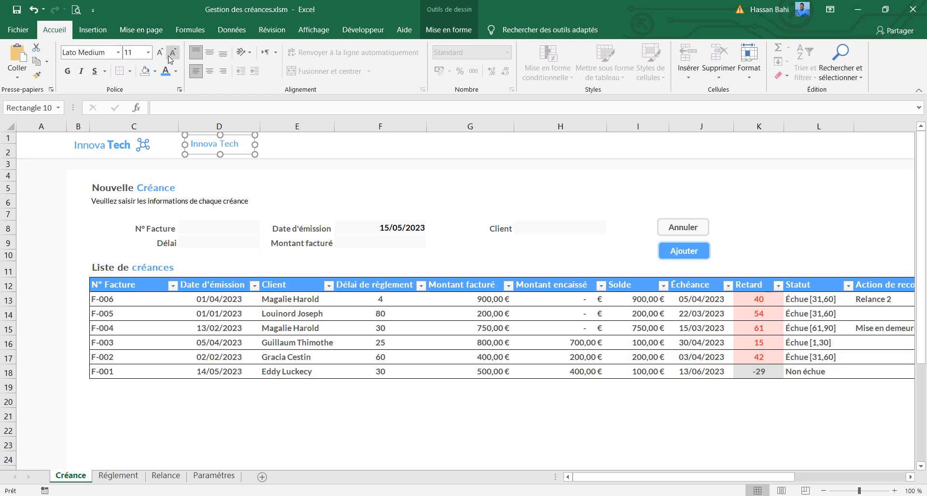
Set the copied text's font colour to the custom grey-blue RGB 132, 154, 176
click(176, 71)
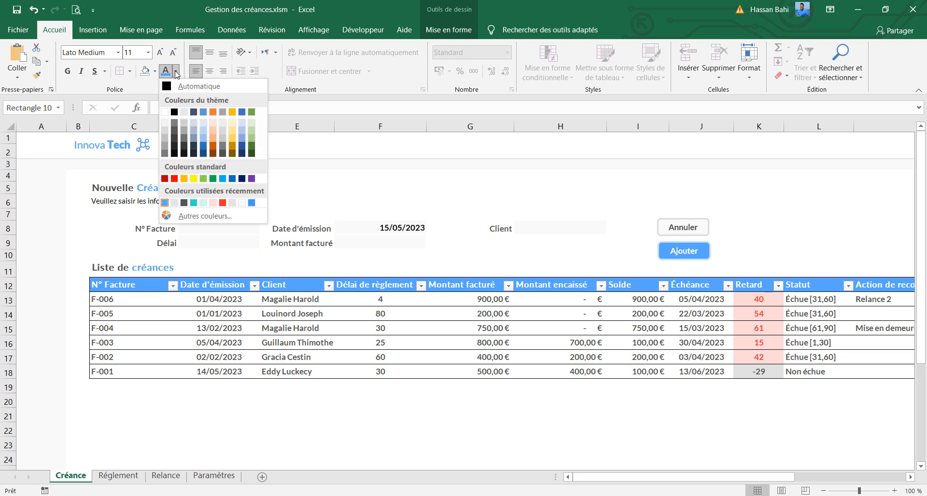
click(220, 217)
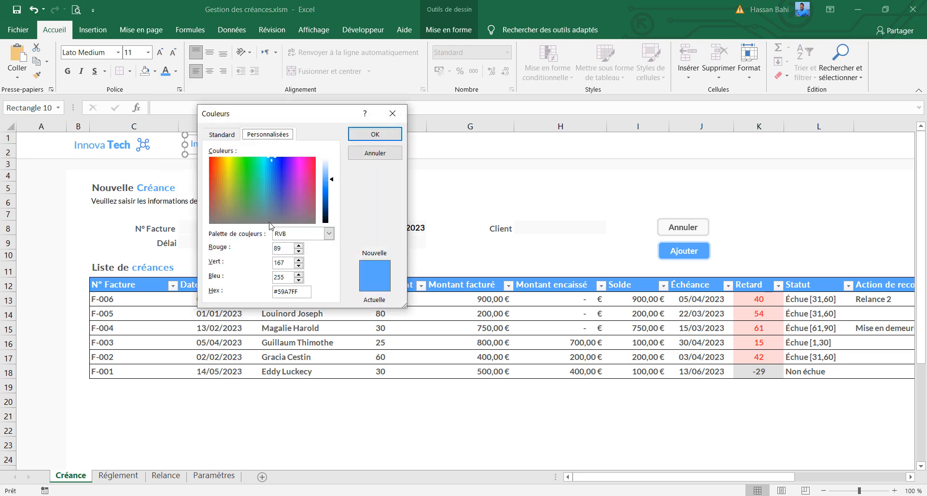
double_click(280, 248)
text(132)
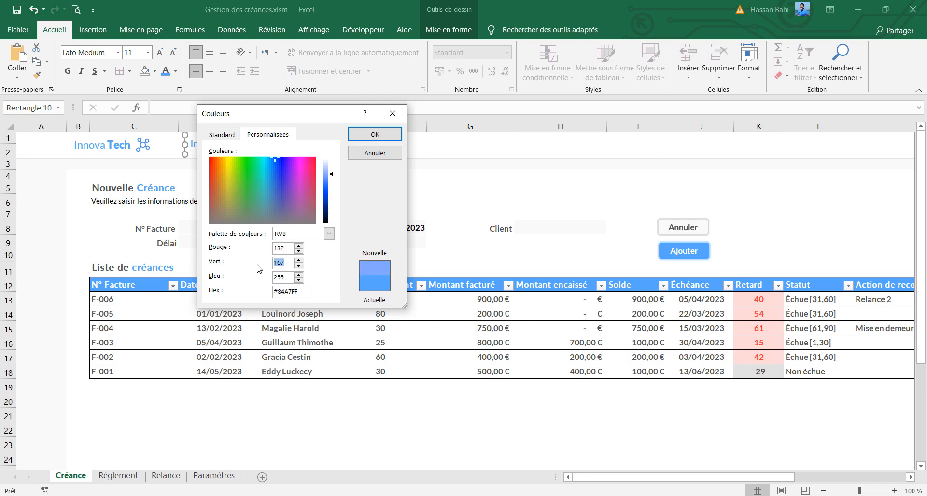
text(154176)
click(399, 137)
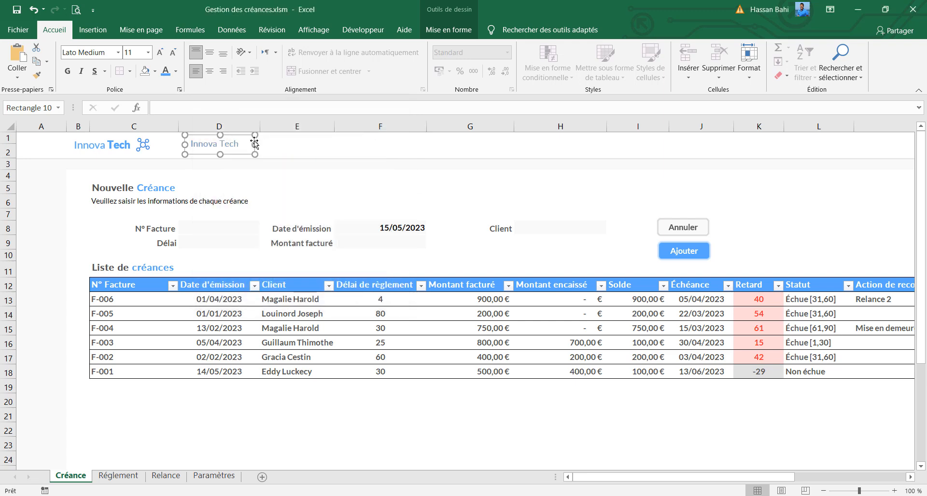
Replace the text of the copied box in column D with Dashboard
click(241, 146)
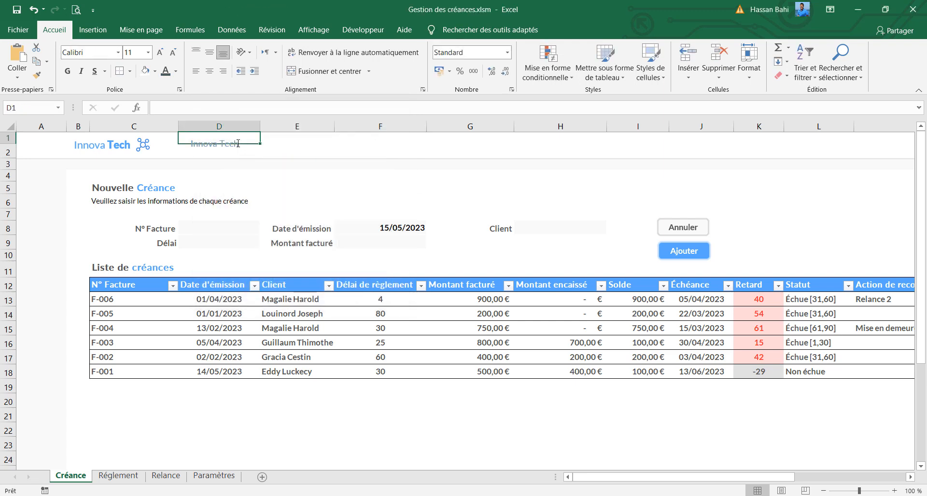
click(233, 155)
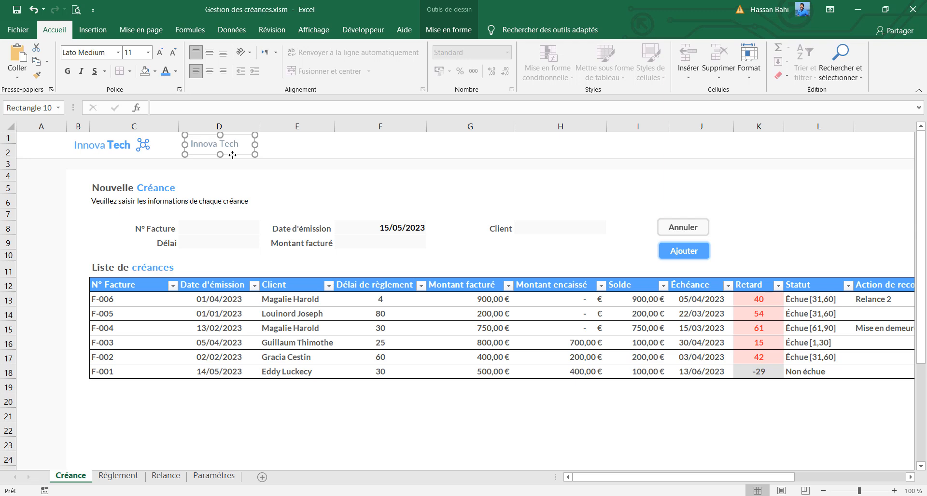
click(68, 72)
text(Dashboard)
Duplicate the Dashboard label, place the copy over column E and replace its text with Créances
drag(254, 144, 304, 156)
key(ctrl+d)
double_click(298, 146)
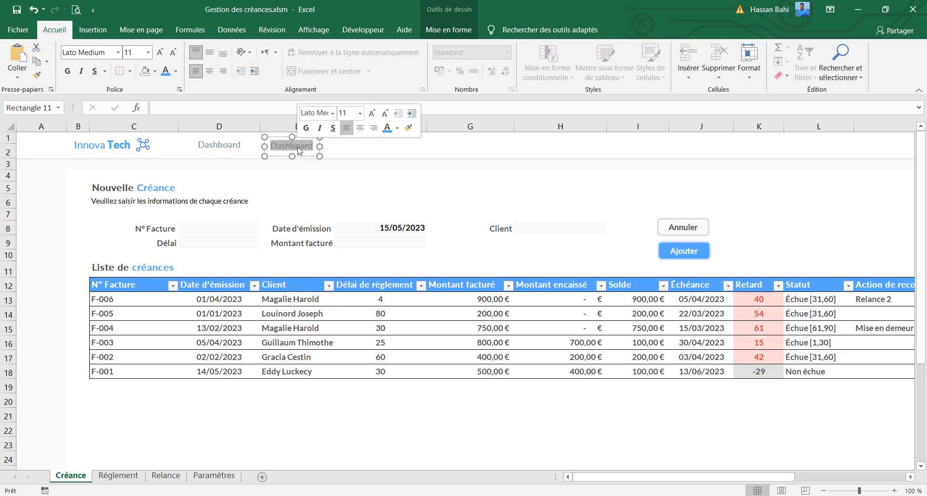
text(Crz)
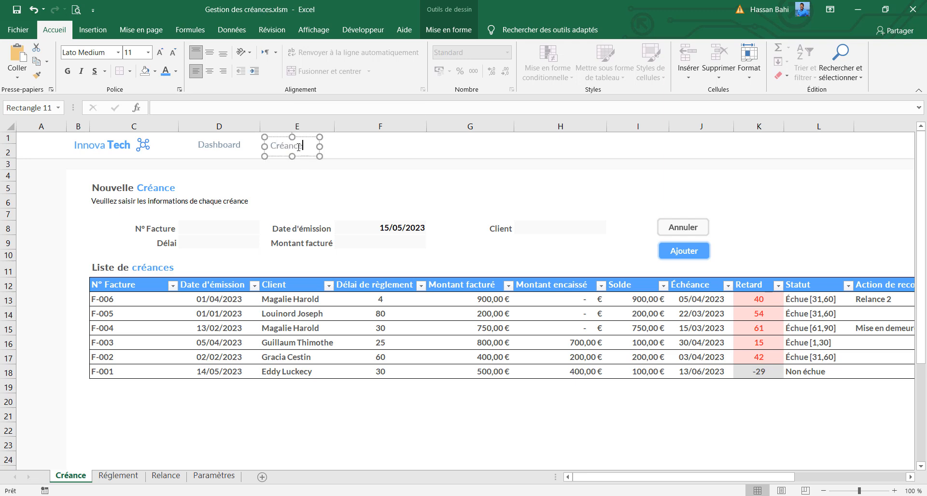
drag(311, 153, 312, 153)
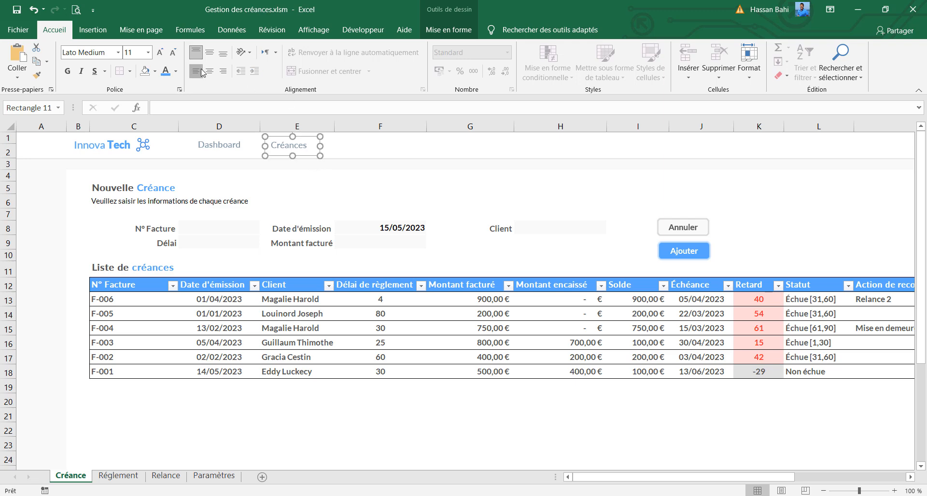
Centre the text horizontally in the Dashboard and Créances labels
click(209, 72)
click(214, 154)
click(300, 154)
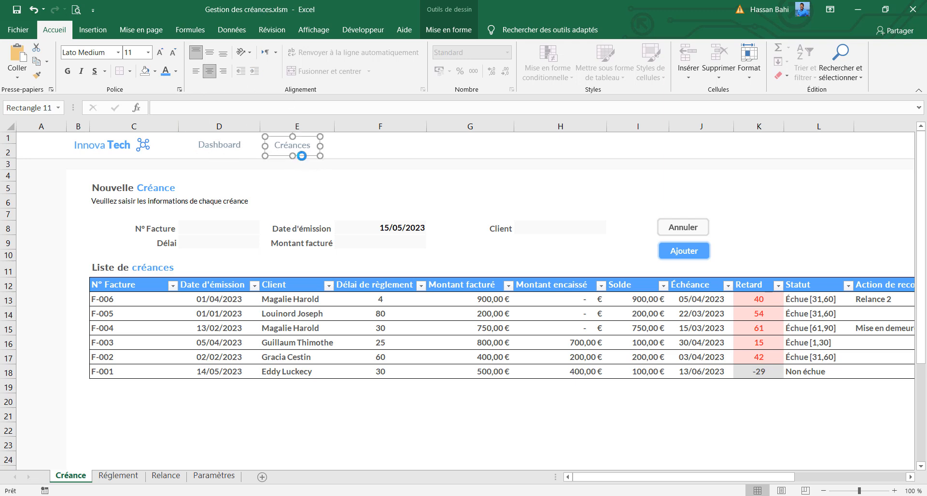
Copy the Créances label over column F and replace the copy's text with Réglements
drag(303, 155, 367, 155)
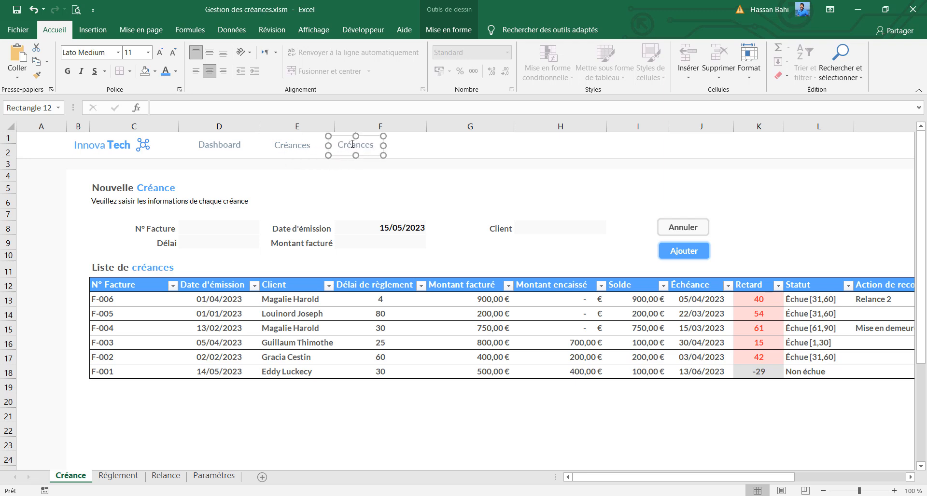
double_click(356, 145)
text(Réglements)
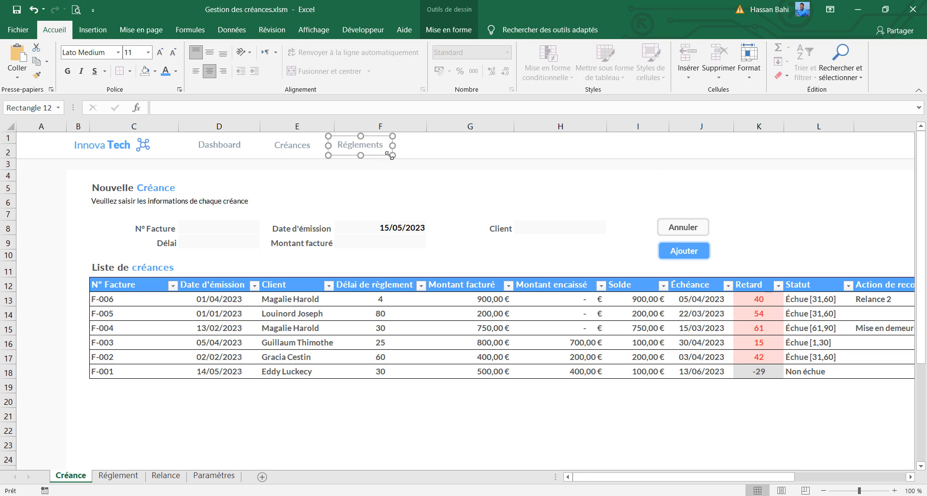
Copy the Réglements label to the start of column G and replace the copy's text with Relances
drag(381, 156, 448, 157)
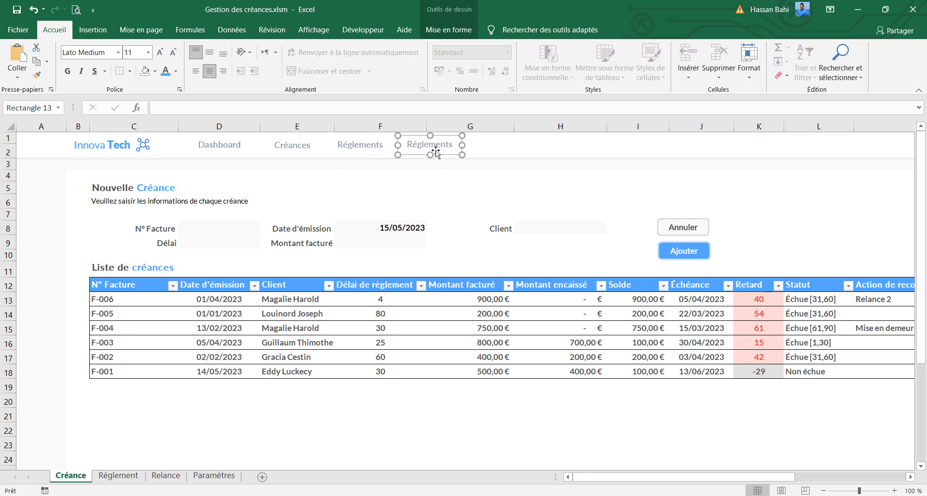
double_click(435, 151)
click(430, 145)
double_click(437, 143)
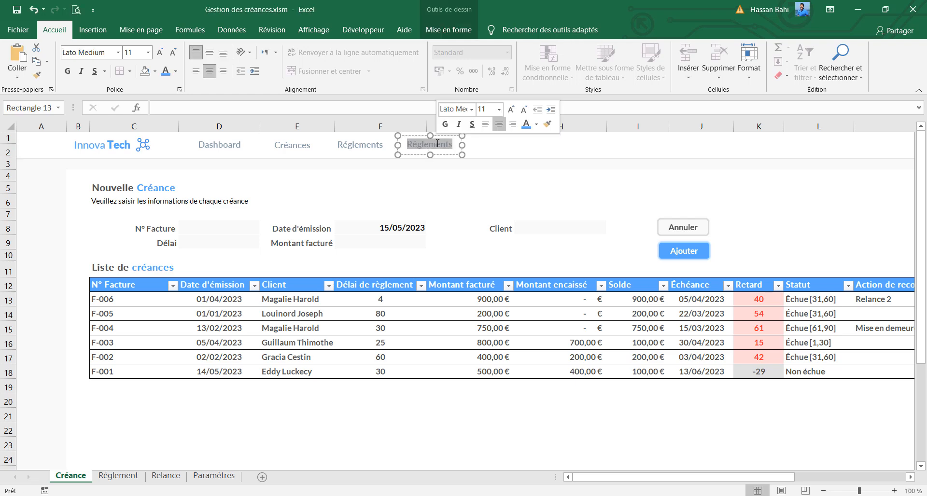
text(Relances)
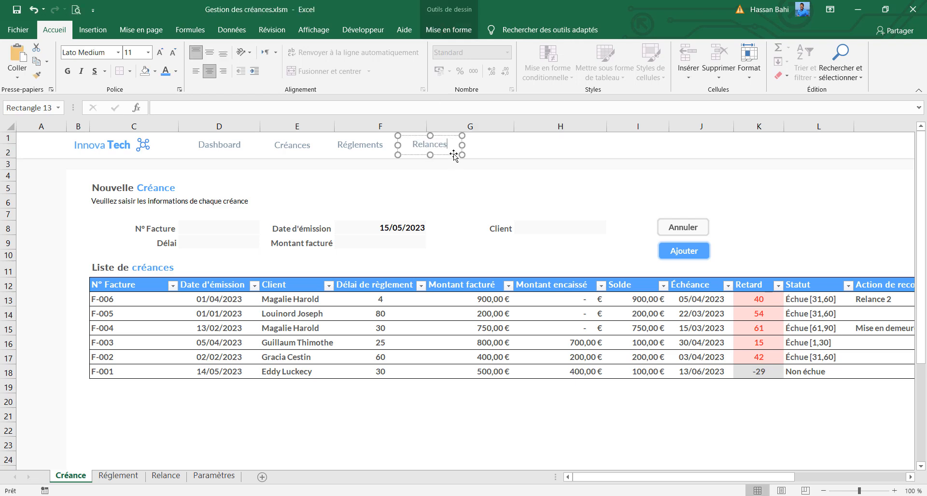
Copy the Relances label further along column G and replace the copy's text with Paramètre
drag(446, 156, 507, 154)
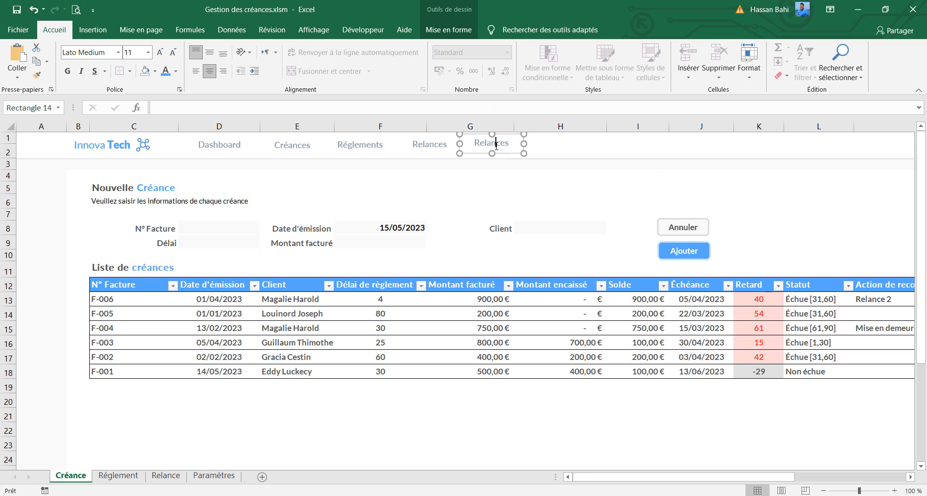
double_click(494, 145)
text(Paramètre)
Select the five navigation labels together with the Innova Tech text for arranging
shift+click(430, 144)
shift+click(361, 144)
shift+click(292, 145)
shift+click(219, 145)
shift+click(102, 144)
click(449, 29)
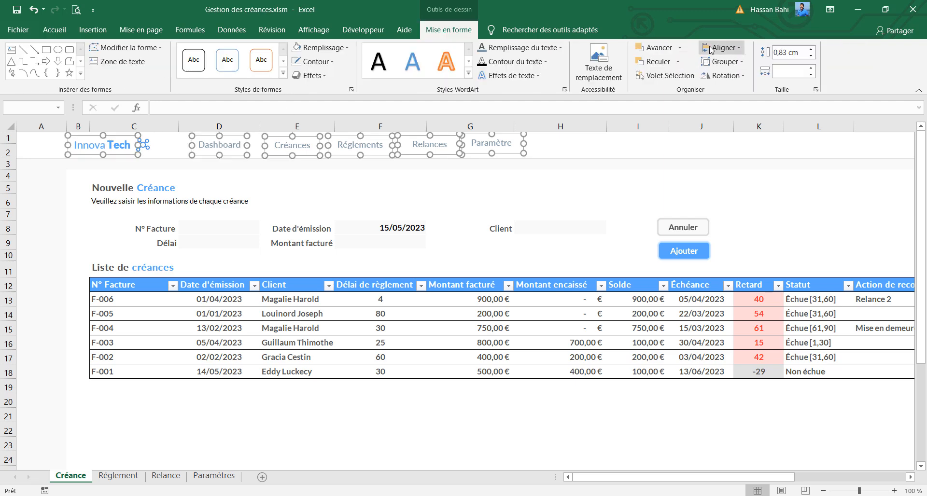
click(710, 49)
click(748, 155)
key(ctrl+z)
Align the selected header texts on one horizontal line and distribute only the five navigation labels horizontally, leaving out the Innova Tech text
click(709, 48)
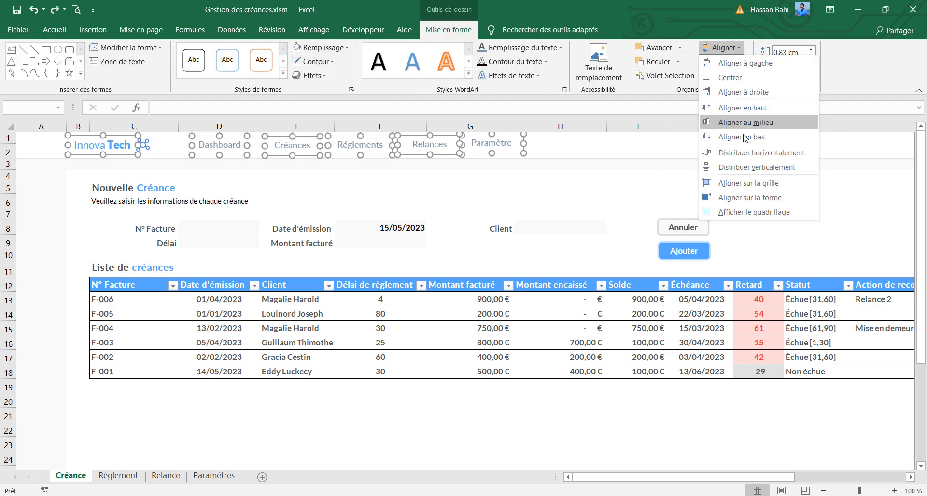
click(746, 137)
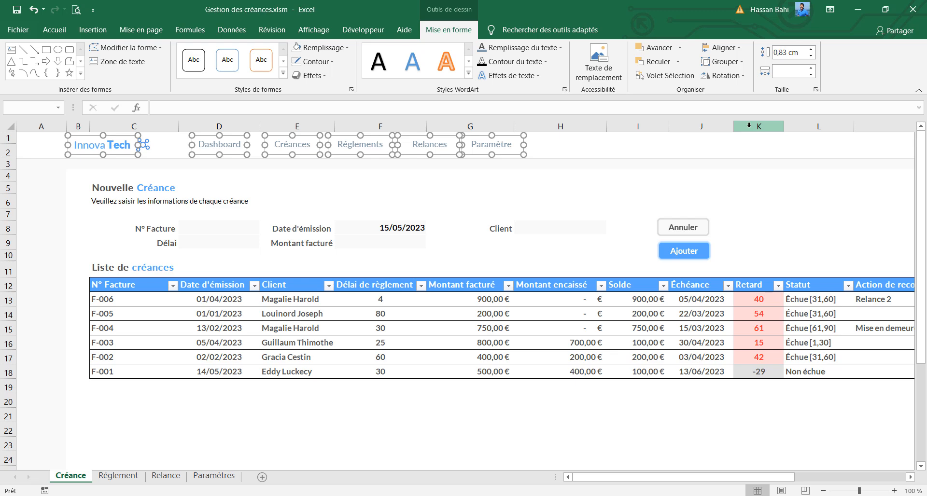
shift+click(137, 146)
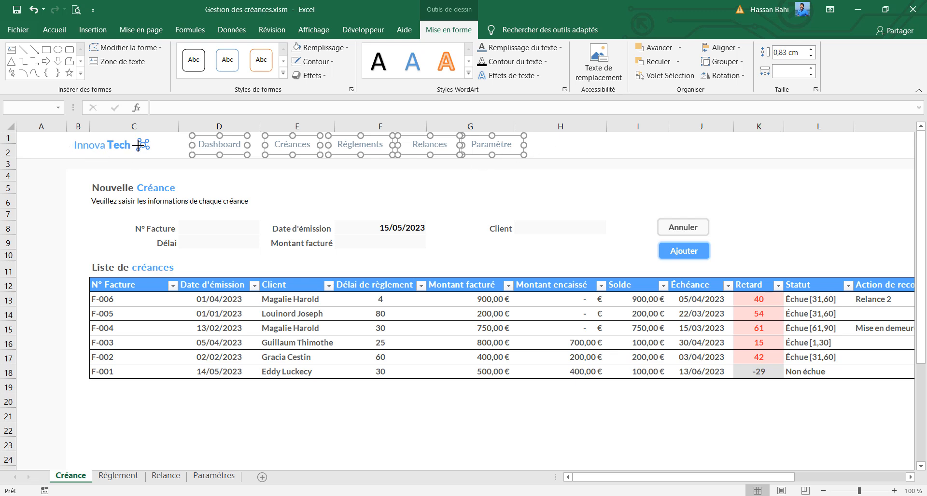
click(710, 49)
click(748, 155)
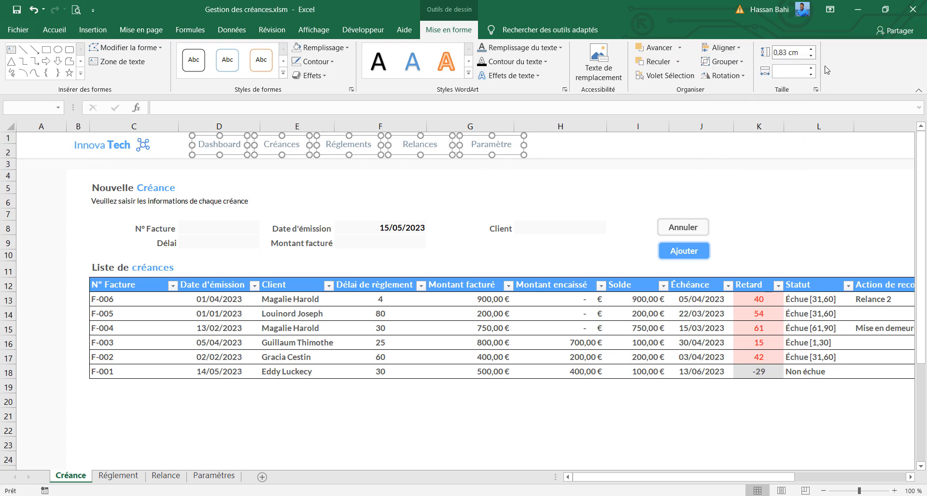
Set the width of all five navigation labels to 2,8 cm
drag(524, 145, 517, 148)
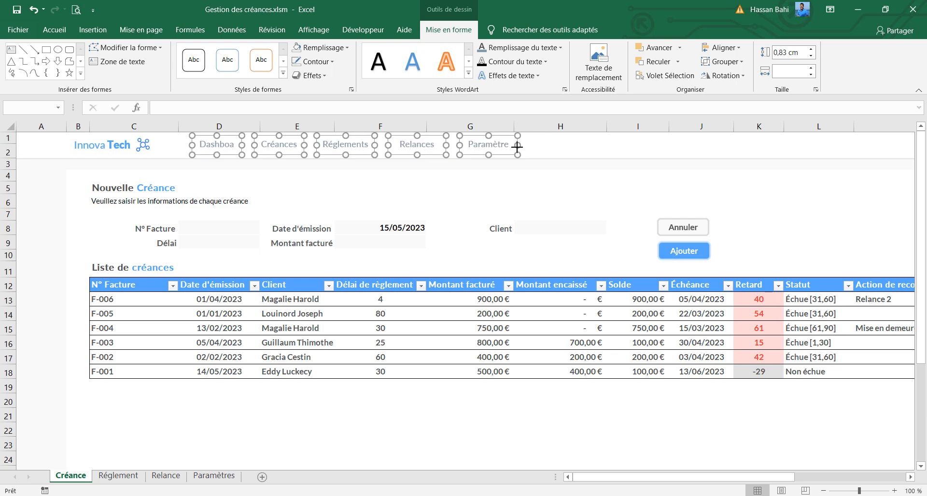
click(784, 71)
text(2,8)
key(Return)
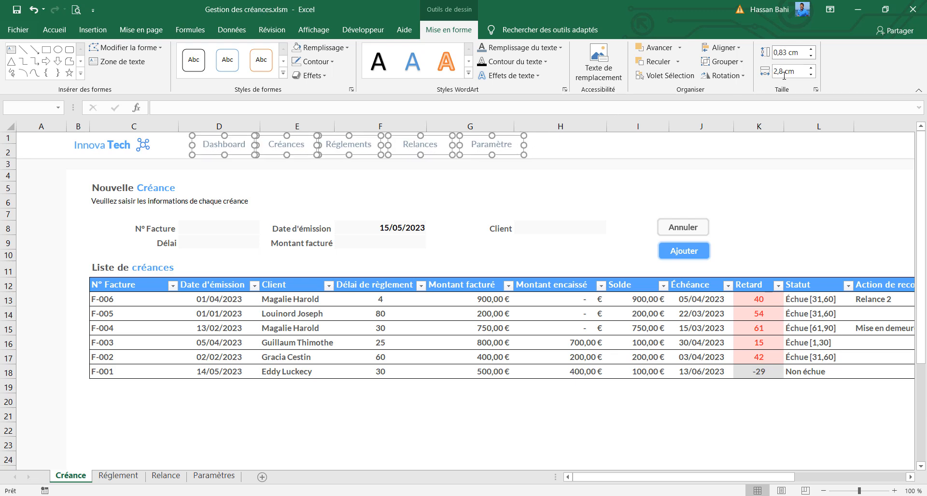
Distribute the resized navigation labels horizontally and align them on one line
click(711, 48)
click(748, 155)
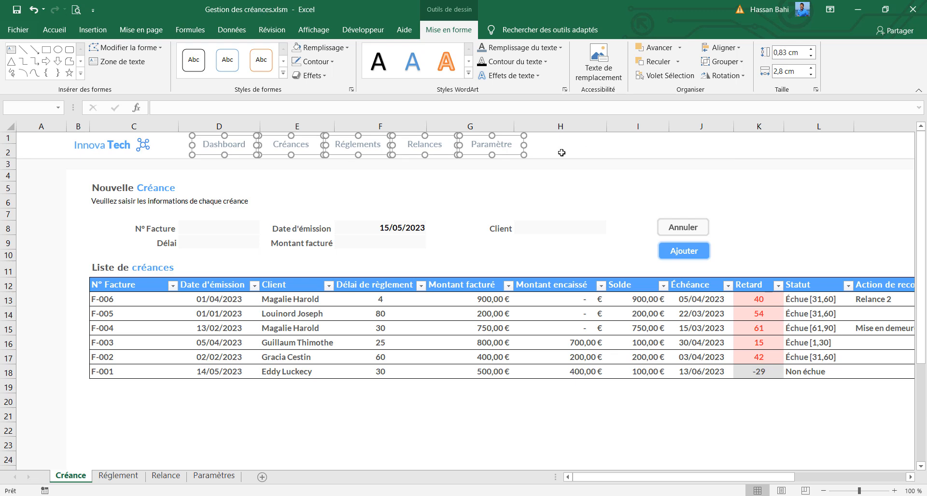
click(722, 48)
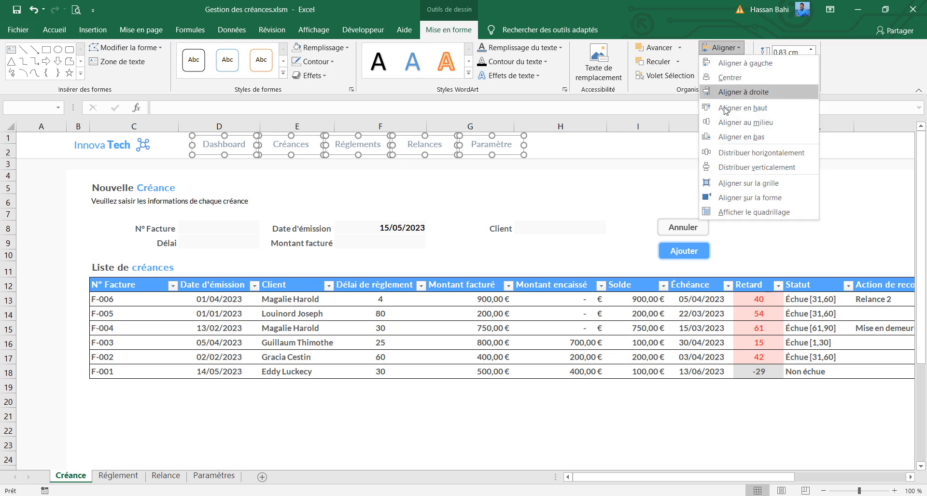
click(741, 136)
click(722, 47)
click(733, 152)
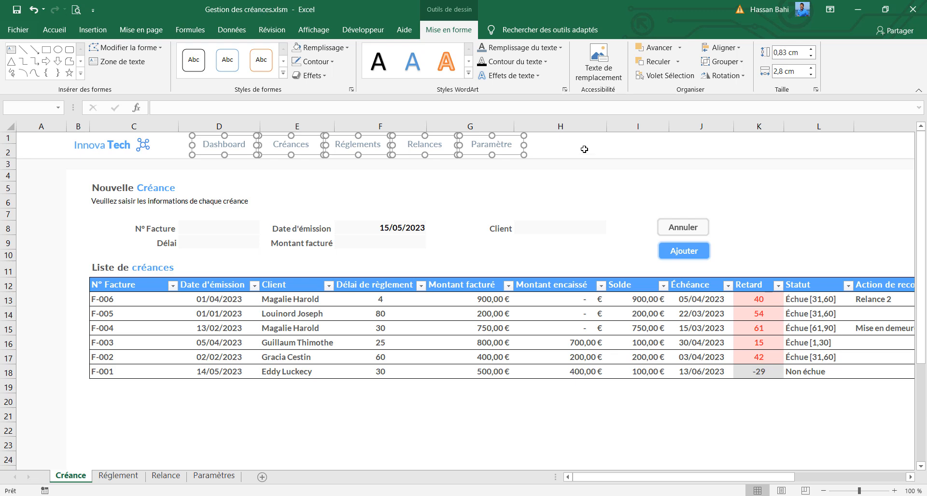
Copy the complete header from the Créance sheet to the Réglement sheet and move it to the same position in rows 1 and 2
click(584, 149)
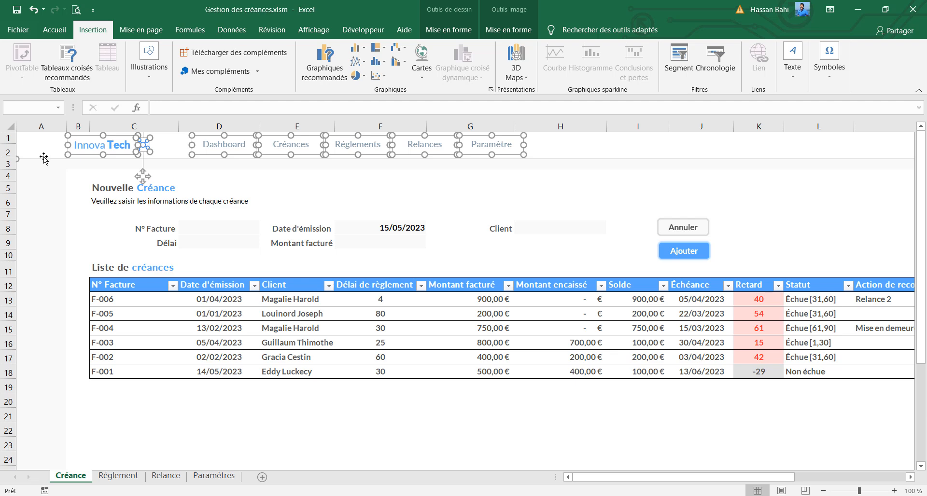
click(106, 477)
key(ctrl+v)
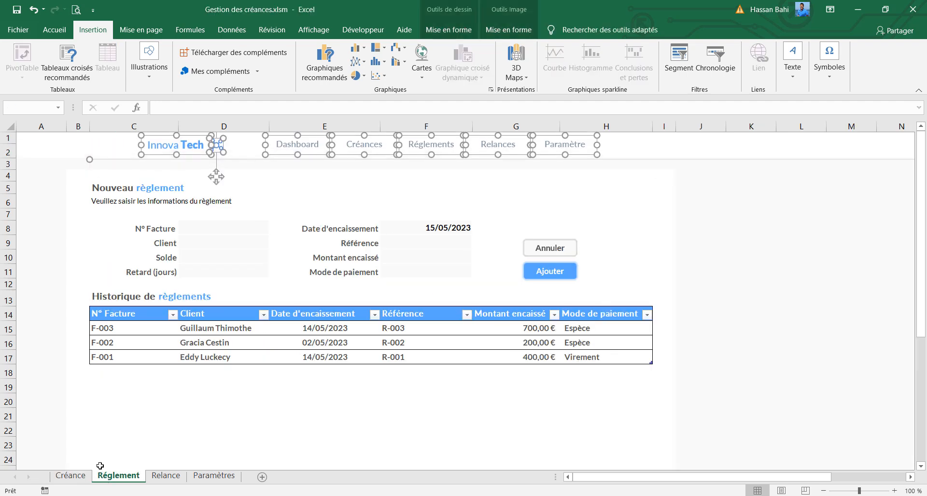
key(Left)
key(Left)
key(Left)
key(Left)
key(Left)
key(Left)
key(Left)
key(Left)
key(Left)
key(Left)
key(Left)
key(Left)
key(Left)
key(Left)
key(Left)
key(Left)
key(Left)
key(Left)
key(Left)
key(Left)
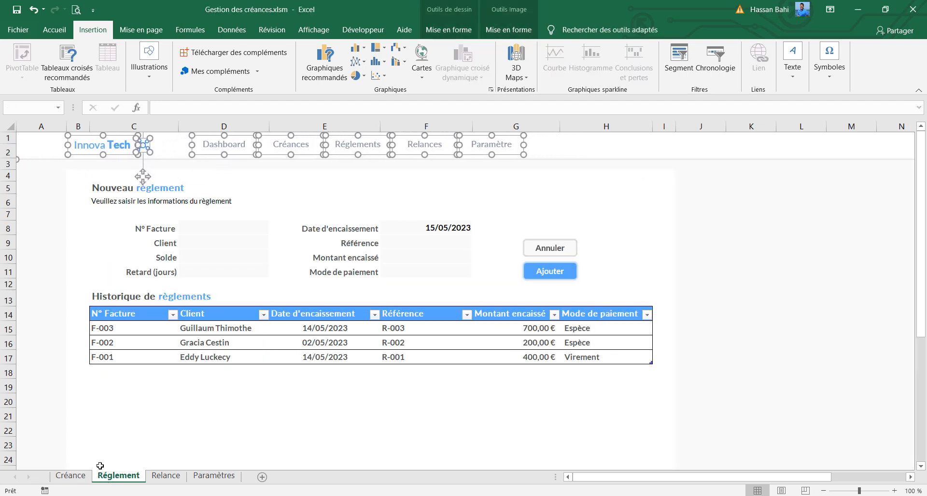
key(Up)
Paste the header onto the Relance sheet and shift it so its divider line starts at the edge of column A
click(156, 477)
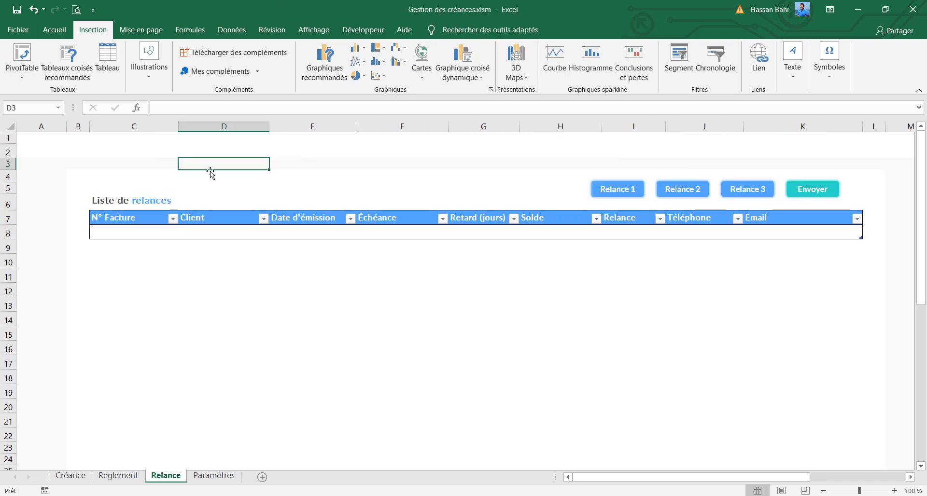
key(ctrl+v)
key(Up)
key(Up)
key(Up)
key(Up)
key(Up)
key(Up)
key(Up)
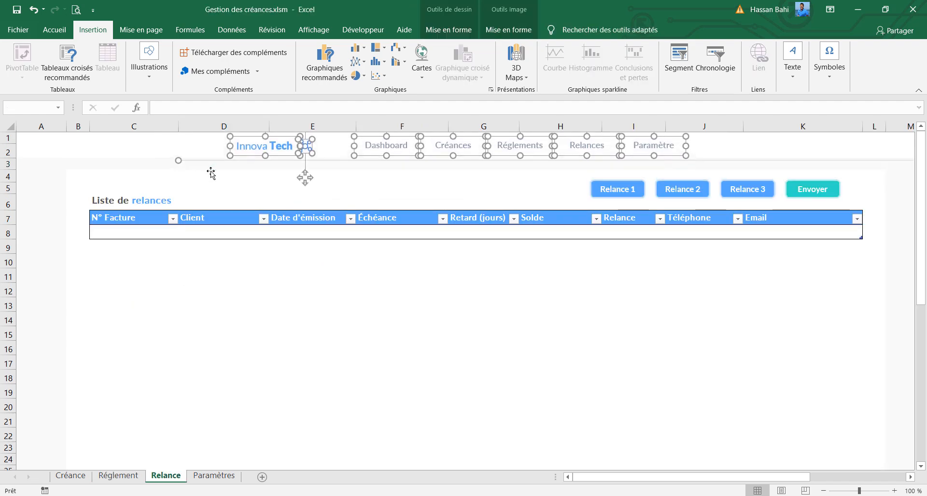
key(Left)
key(Left)
key(Left)
key(Left)
key(Left)
key(Left)
key(Left)
key(Left)
key(Left)
key(Left)
key(Left)
key(Left)
key(Left)
key(Left)
key(Left)
key(Left)
key(Left)
key(Left)
key(Left)
key(Left)
key(Left)
key(Left)
key(Left)
key(Left)
key(Left)
key(Left)
key(Left)
key(Left)
key(Left)
key(Left)
key(Left)
key(Left)
key(Left)
key(Left)
key(Left)
key(Left)
key(Left)
key(Left)
key(Left)
key(Left)
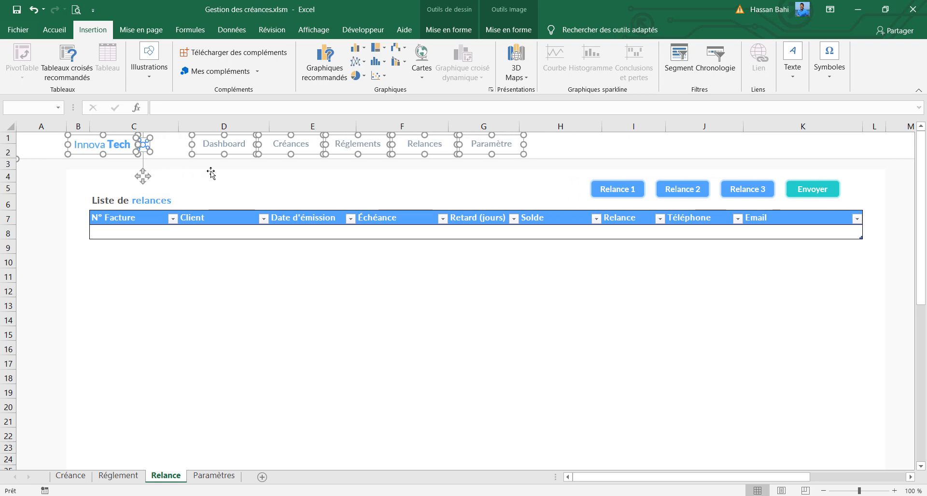
Paste the header onto the Paramètres sheet and move it into rows 1 and 2, starting at column A
click(214, 476)
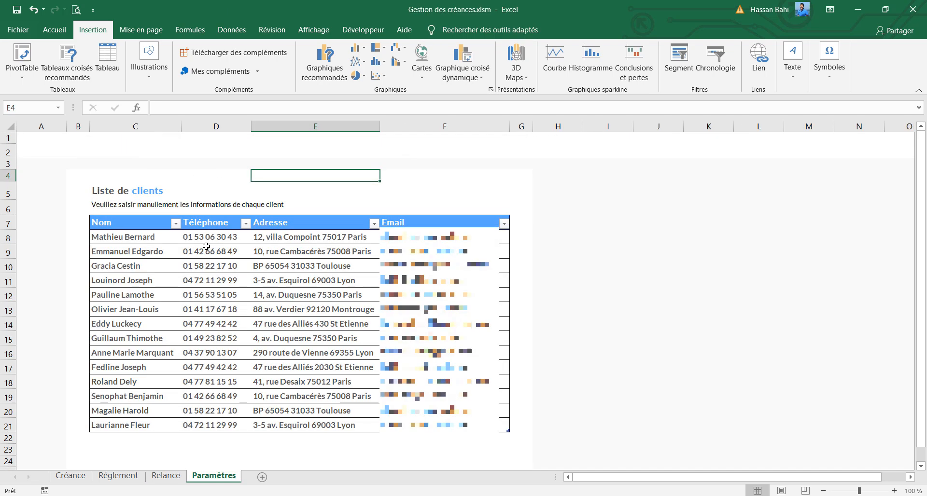
click(199, 172)
key(ctrl+v)
key(Up)
key(Up)
key(Up)
key(Up)
key(Up)
key(Up)
key(Up)
key(Up)
key(Up)
key(Up)
key(Up)
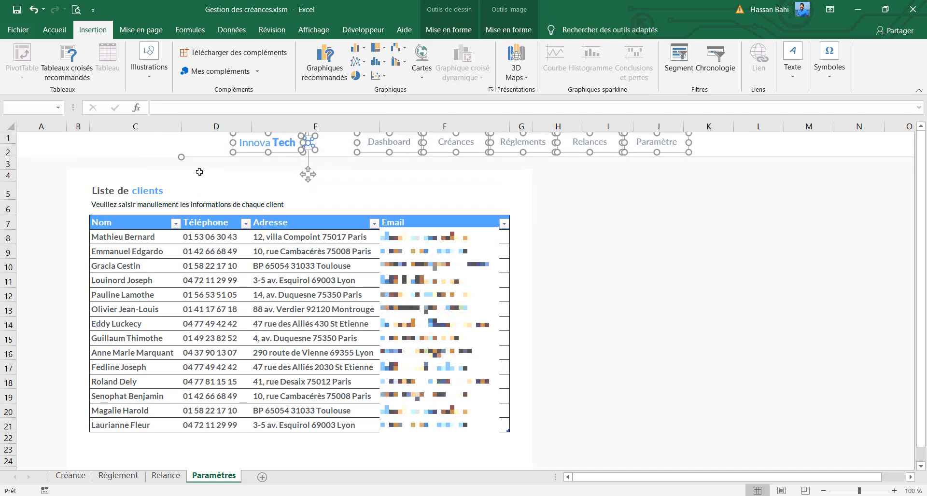
key(Left)
key(Left)
key(Left)
key(Left)
key(Left)
key(Left)
key(Left)
key(Left)
key(Left)
key(Left)
key(Left)
key(Left)
key(Left)
key(Left)
key(Left)
key(Left)
key(Left)
key(Left)
key(Left)
key(Left)
key(Left)
key(Left)
key(Left)
key(Left)
key(Left)
key(Left)
key(Left)
key(Left)
key(Left)
key(Left)
key(Left)
key(Left)
key(Left)
key(Left)
key(Left)
key(Left)
key(Left)
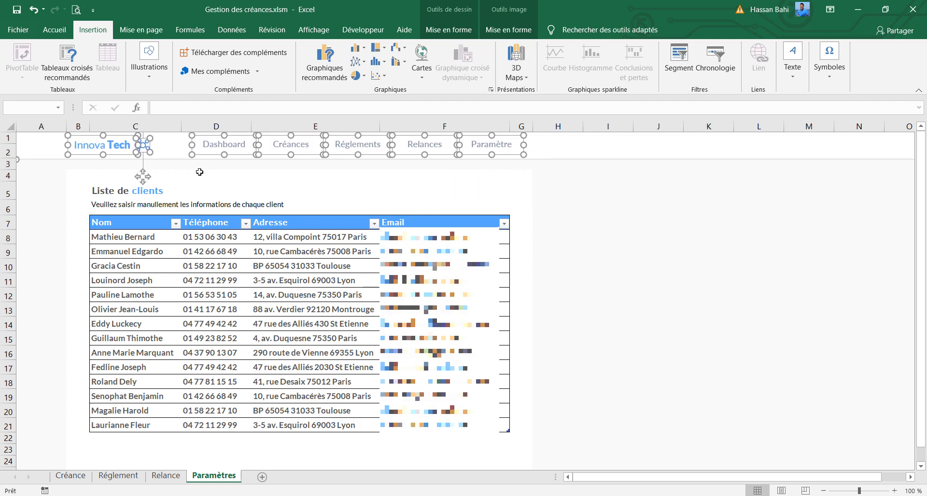
Compare the header's position across the Créance, Réglement, Relance and Paramètres sheets
key(ctrl+Page_Up)
key(ctrl+Page_Up)
key(ctrl+Page_Up)
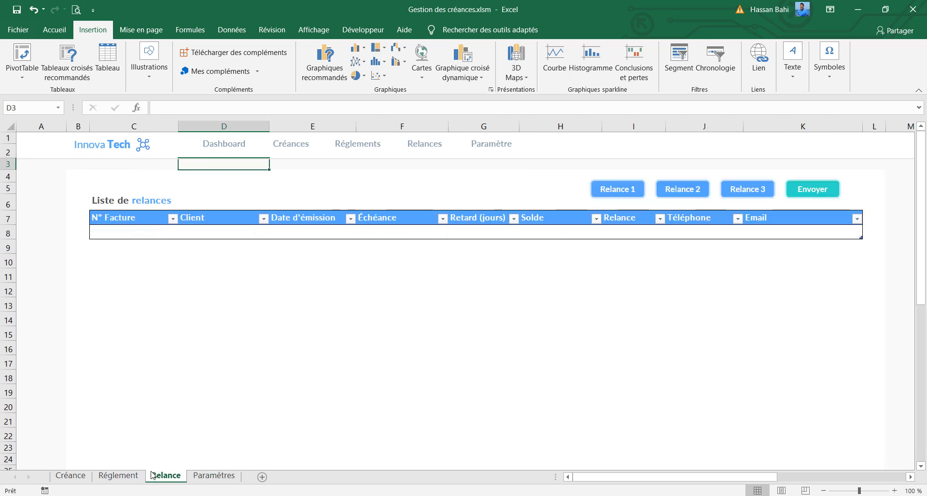
click(117, 478)
click(112, 444)
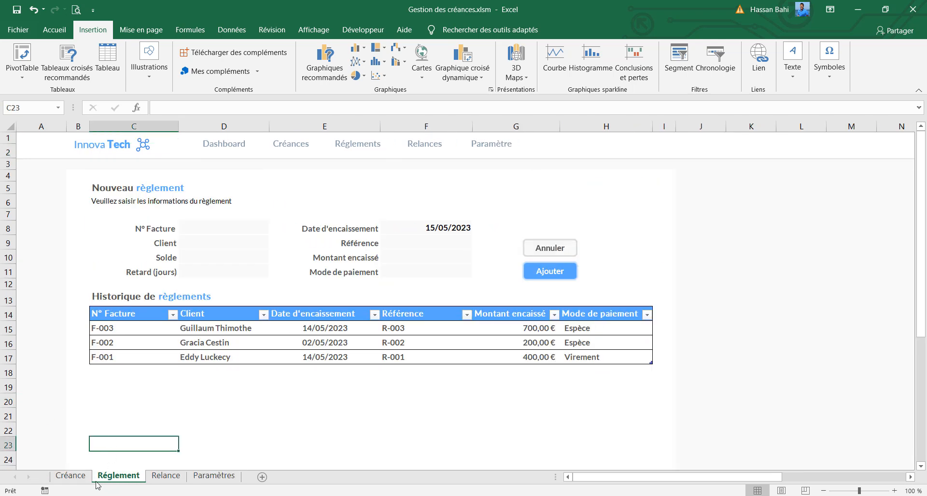
click(79, 477)
click(124, 477)
click(167, 476)
click(235, 477)
click(159, 477)
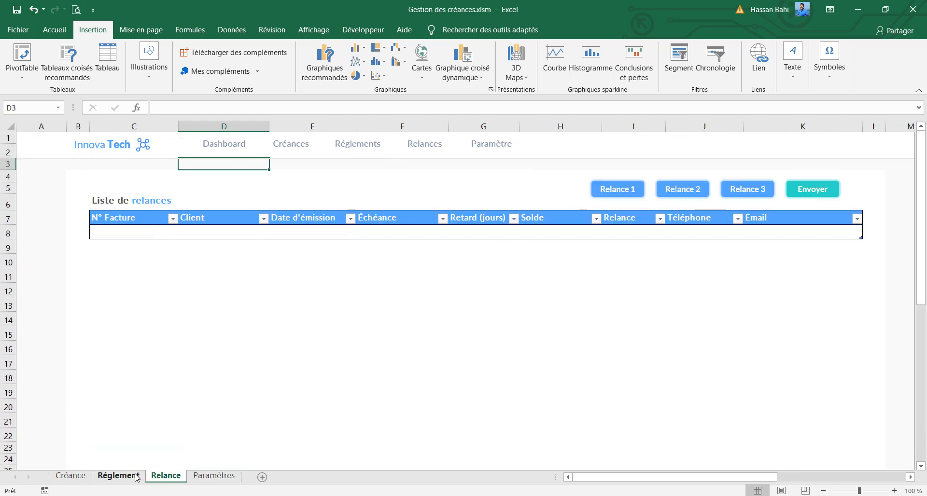
click(126, 477)
click(81, 477)
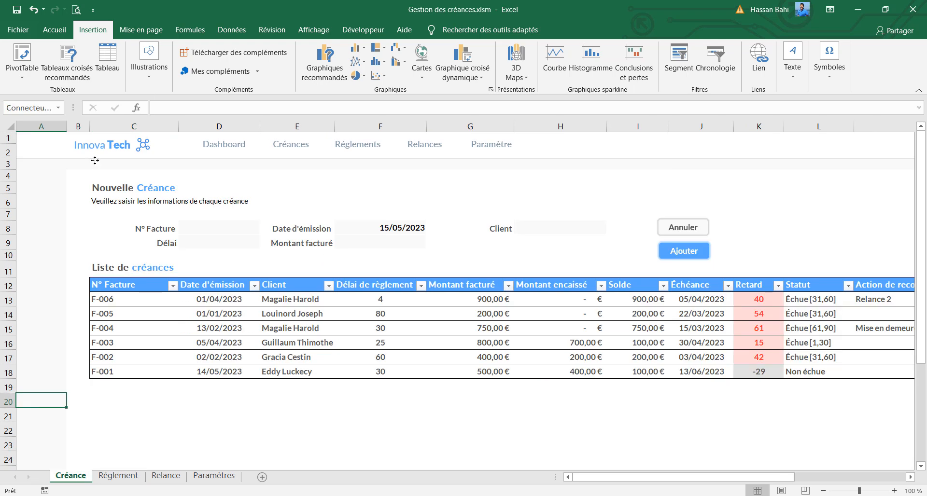
Select the divider line, logo and all navigation labels on the Créance sheet and nudge the header up slightly
click(99, 146)
ctrl+click(143, 145)
ctrl+click(224, 145)
ctrl+click(285, 143)
ctrl+click(358, 144)
ctrl+click(425, 144)
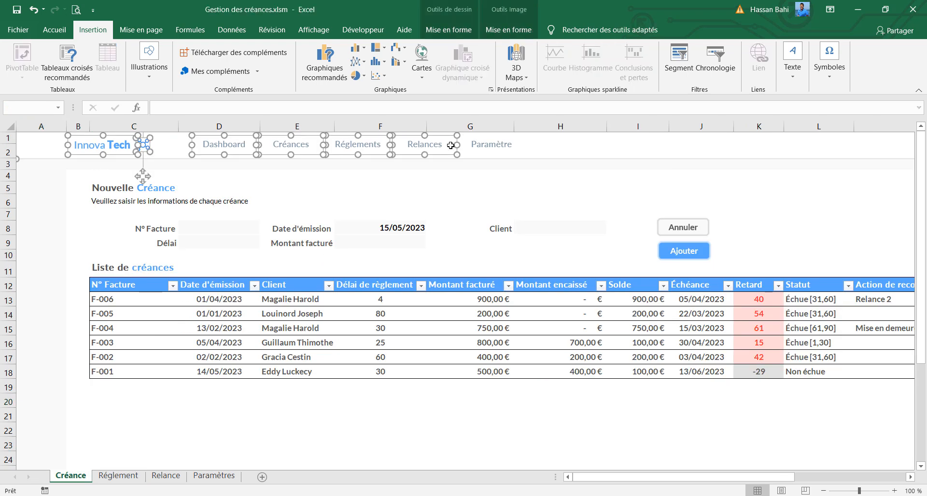
ctrl+click(484, 146)
key(Up)
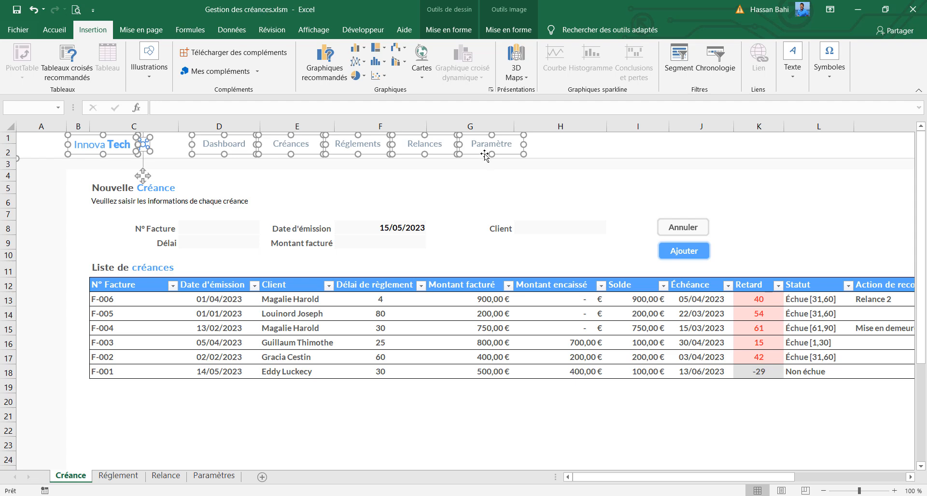
Check the header's alignment across the Créance, Réglement and Paramètres sheets
click(64, 203)
click(118, 476)
click(214, 475)
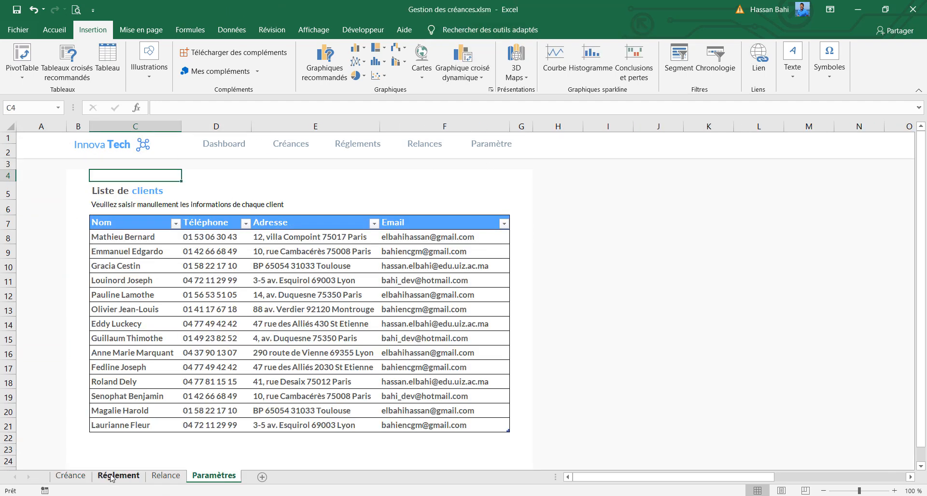
click(83, 477)
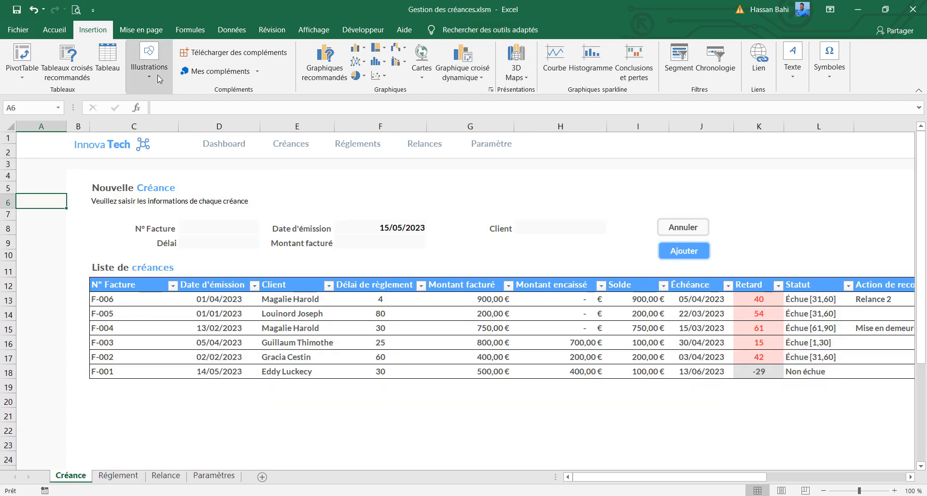
Draw a rounded rectangle about 0.78 cm high and 2.79 cm wide below the Créances label, with light blue fill and no outline
click(149, 63)
click(168, 114)
click(224, 168)
drag(267, 164, 333, 183)
click(330, 49)
click(297, 178)
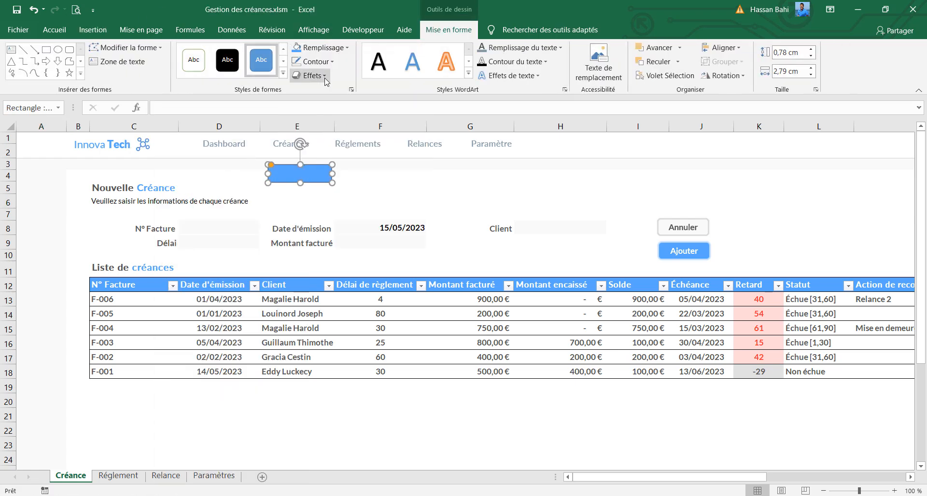
click(325, 62)
click(296, 194)
Move the blue rounded rectangle onto the Créances label and send it behind the label text
drag(285, 169, 303, 144)
right_click(311, 150)
click(359, 279)
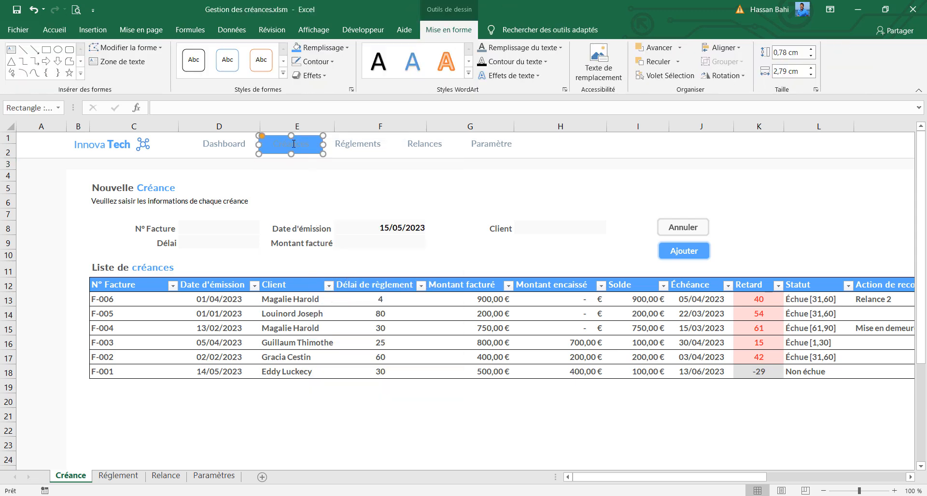
drag(304, 150, 308, 152)
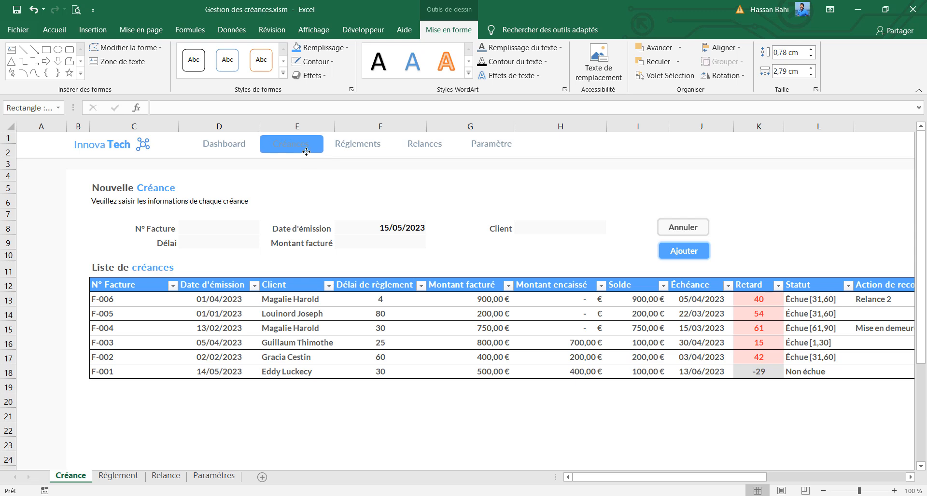
Set the Créances navigation label's font color to white
click(306, 151)
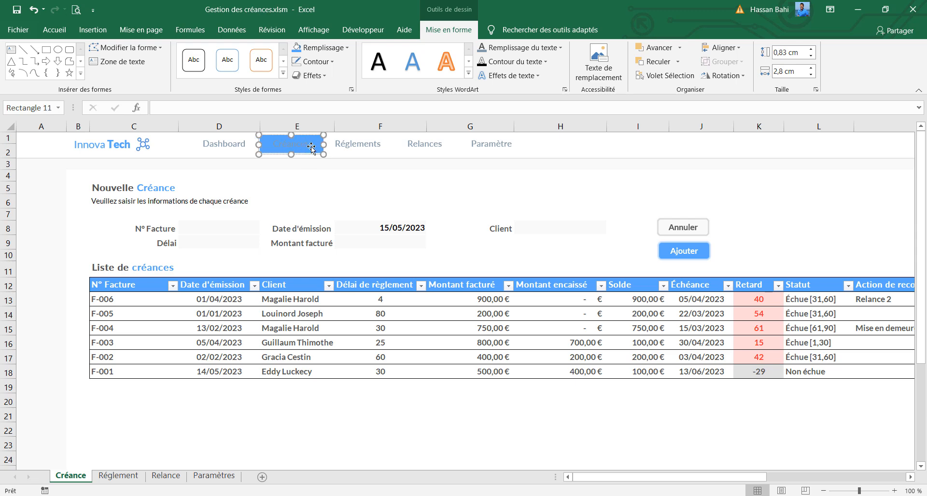
click(54, 30)
click(176, 71)
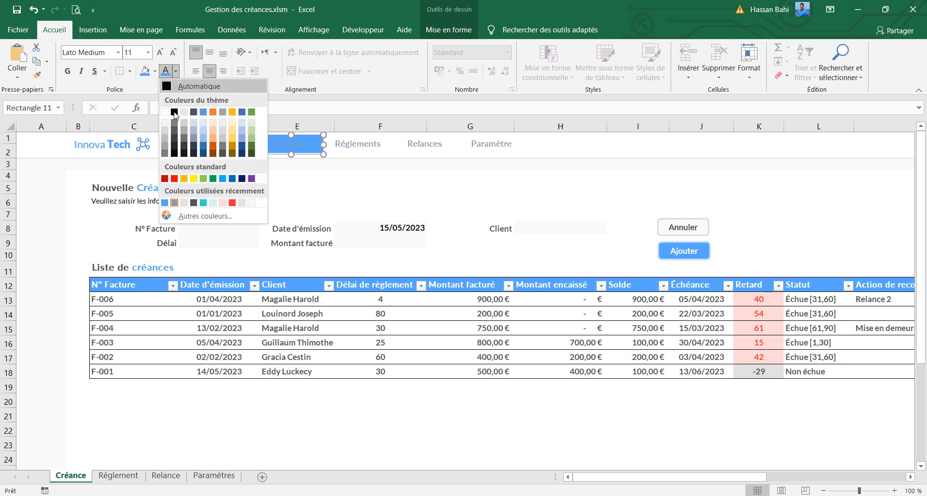
click(166, 108)
click(297, 177)
Copy the blue rounded rectangle to the Réglement sheet and fit it behind the Réglements label
click(312, 153)
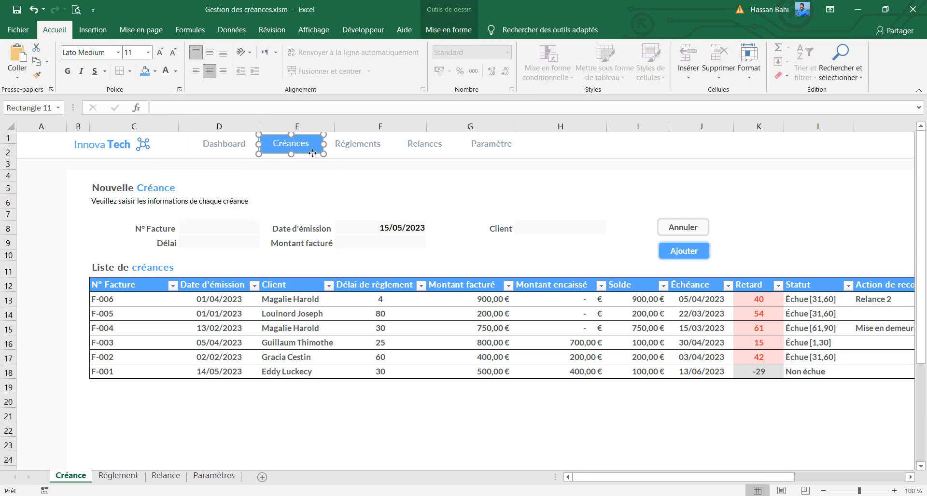
click(313, 144)
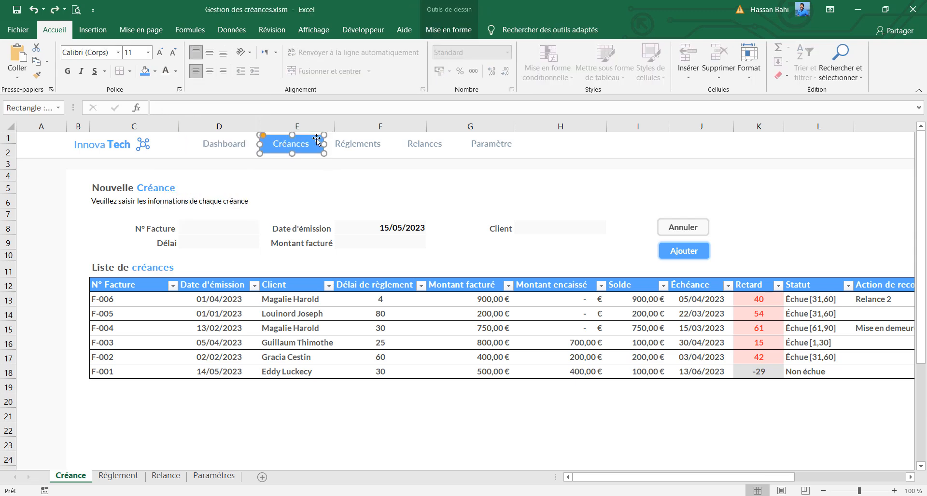
key(ctrl+c)
click(118, 475)
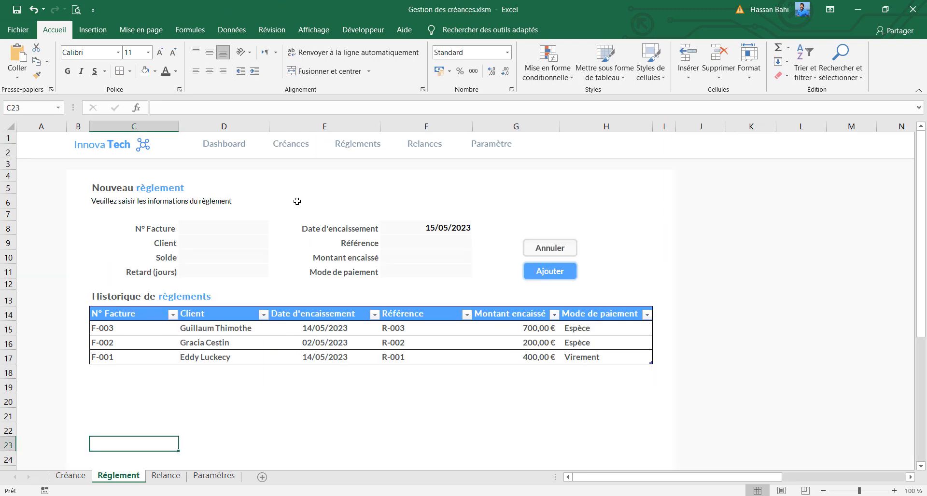
key(ctrl+v)
drag(120, 440, 354, 148)
right_click(354, 148)
click(392, 277)
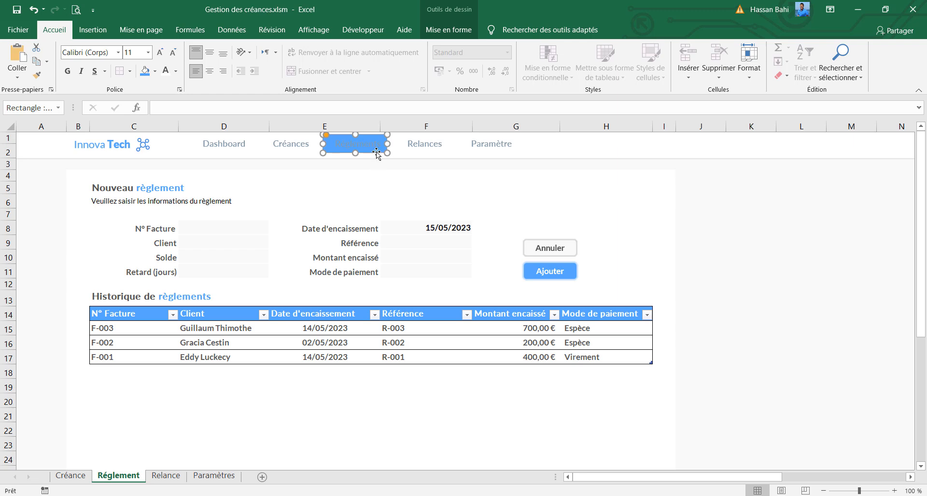
key(Right)
key(Up)
key(Down)
Make the Réglements label text white and nudge its blue rectangle slightly to the right
click(363, 143)
click(167, 75)
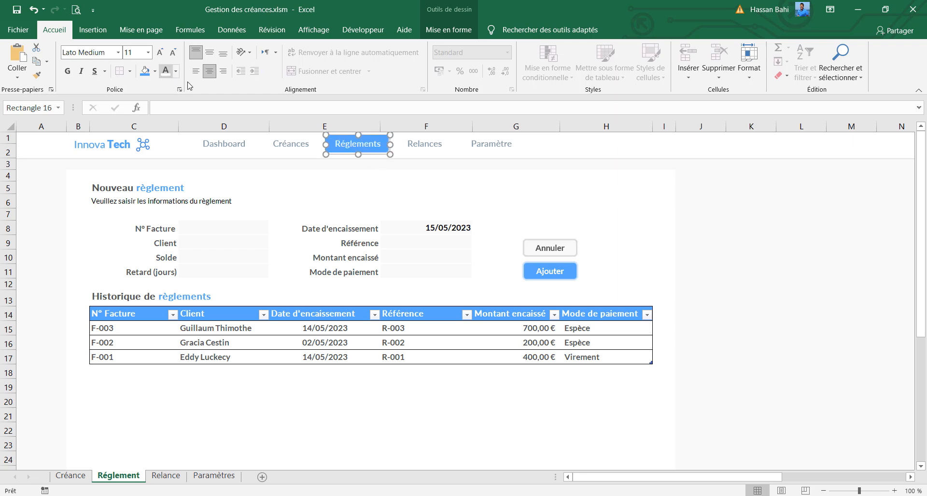
click(352, 165)
click(386, 144)
key(Right)
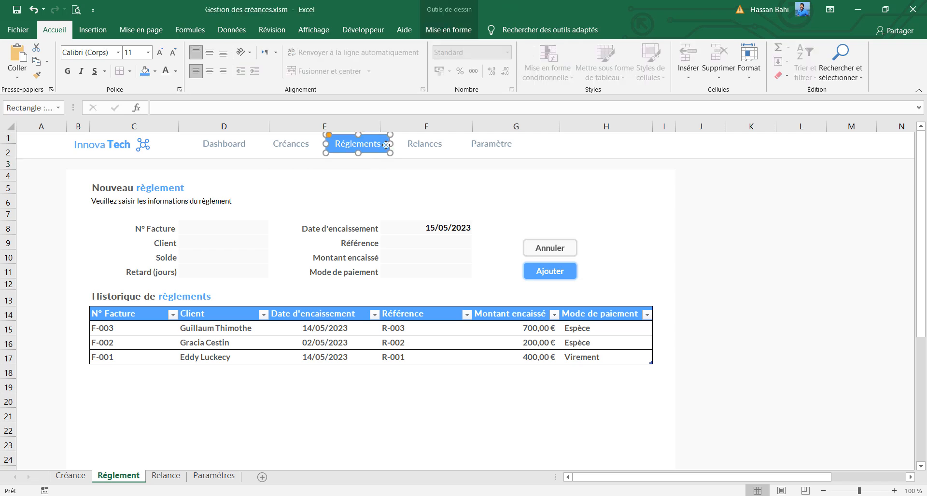
Paste the blue rounded rectangle onto the Relance sheet and place it behind the Relances label
click(166, 476)
key(ctrl+v)
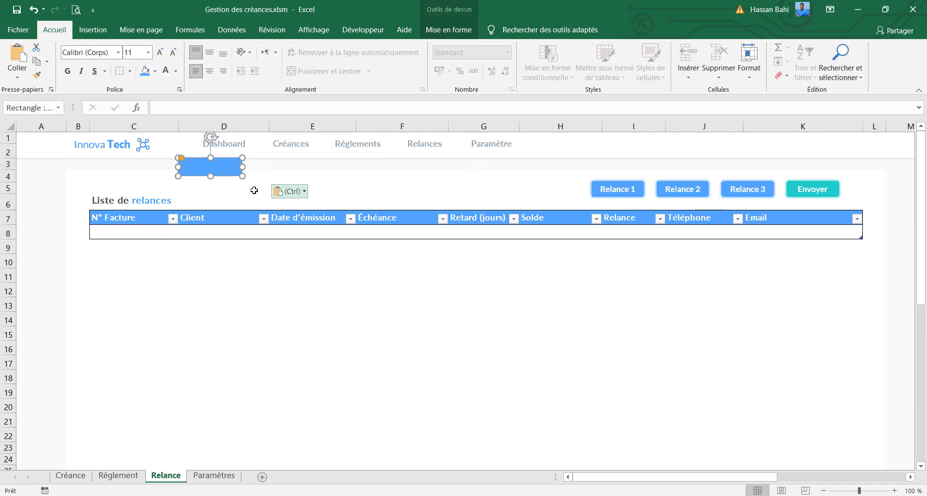
drag(220, 171, 435, 151)
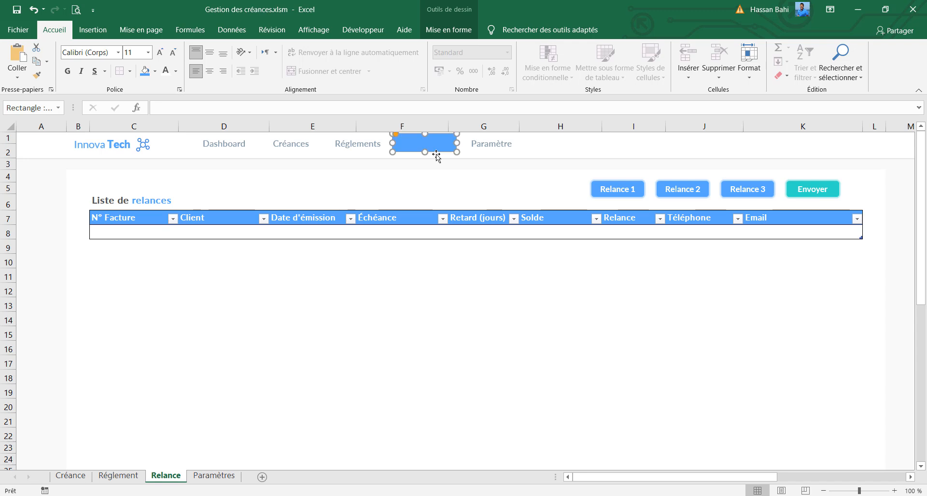
right_click(436, 155)
click(475, 284)
key(Right)
Set the Relances label's font color to white on the Relance sheet
click(457, 150)
click(166, 71)
click(430, 170)
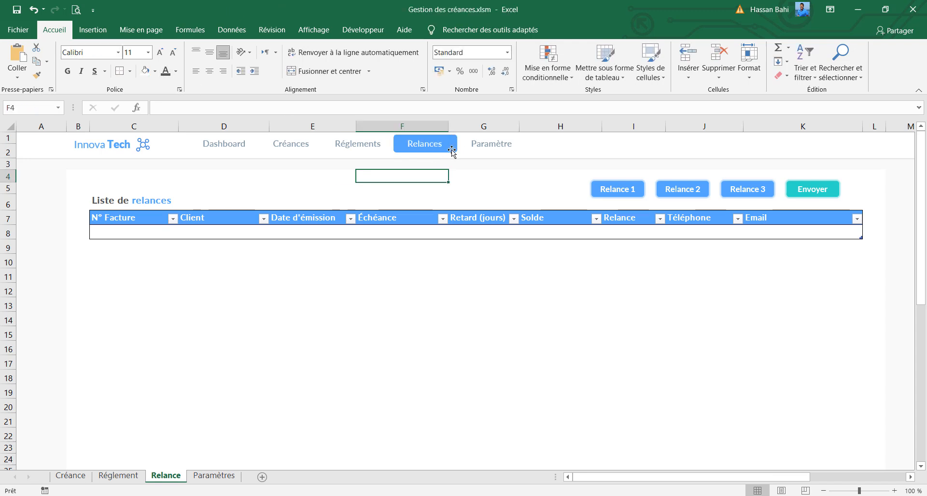
Copy the blue rounded rectangle to the Paramètres sheet and position it behind the Paramètre label
click(451, 150)
key(ctrl+c)
click(214, 476)
key(ctrl+v)
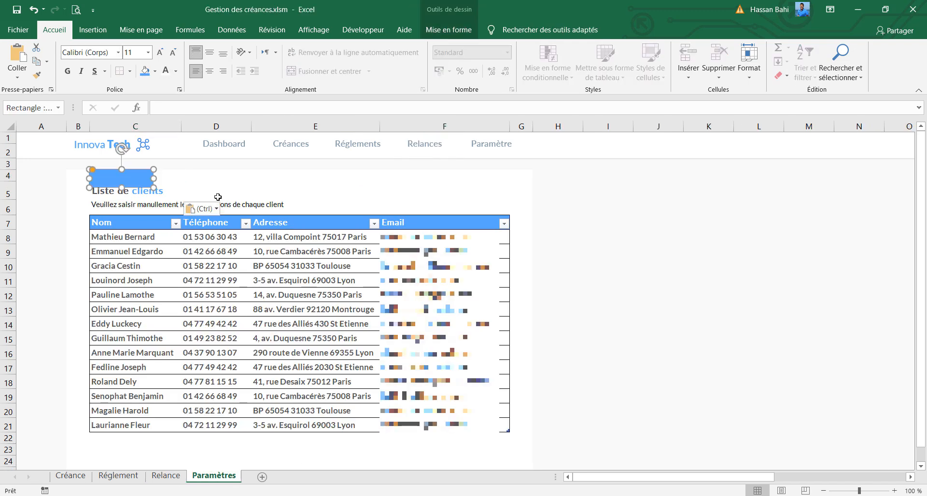
drag(129, 182, 498, 143)
right_click(498, 143)
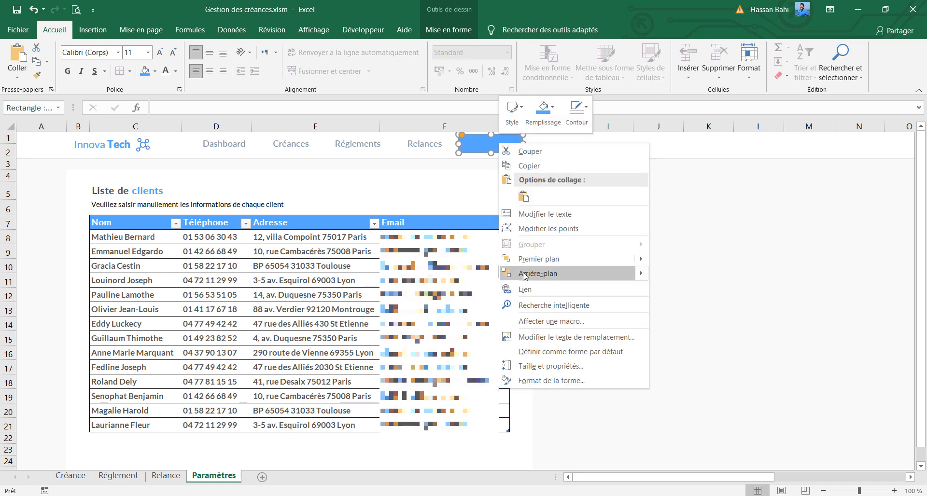
click(531, 274)
drag(507, 153, 508, 155)
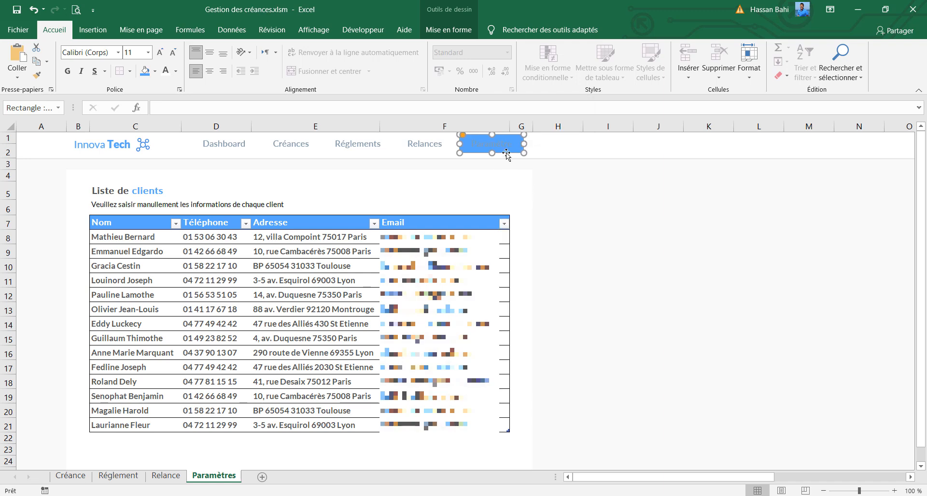
Make the Paramètre label text white and align its blue rectangle with the label
click(500, 143)
click(165, 71)
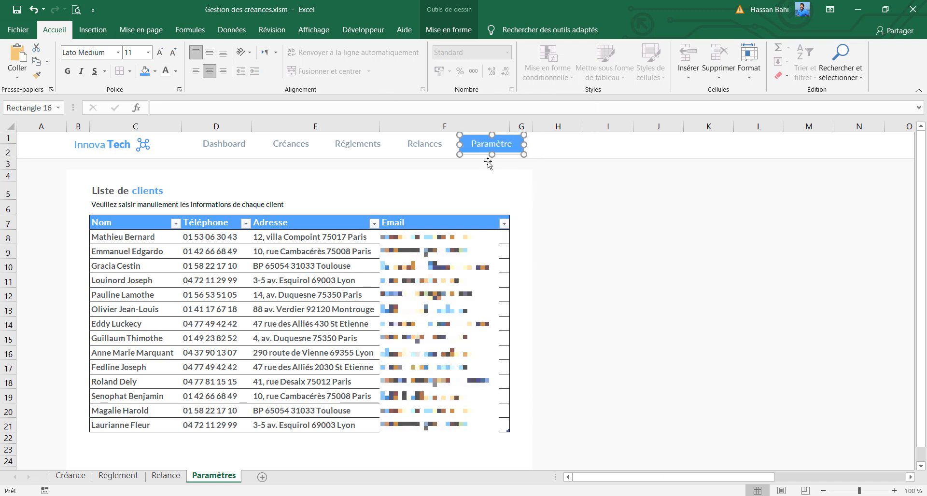
click(519, 149)
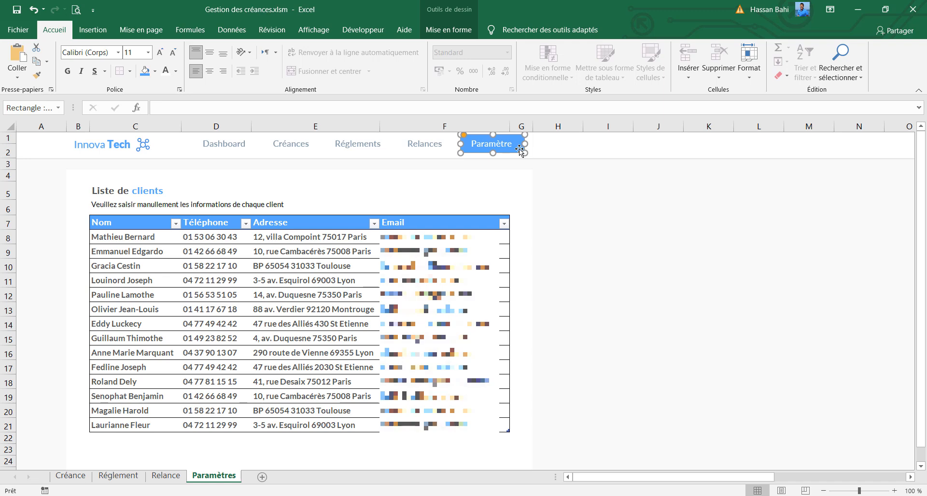
click(560, 243)
Starting from the Créance sheet, record a macro named versRelance in this workbook that switches to the Relance sheet
click(71, 477)
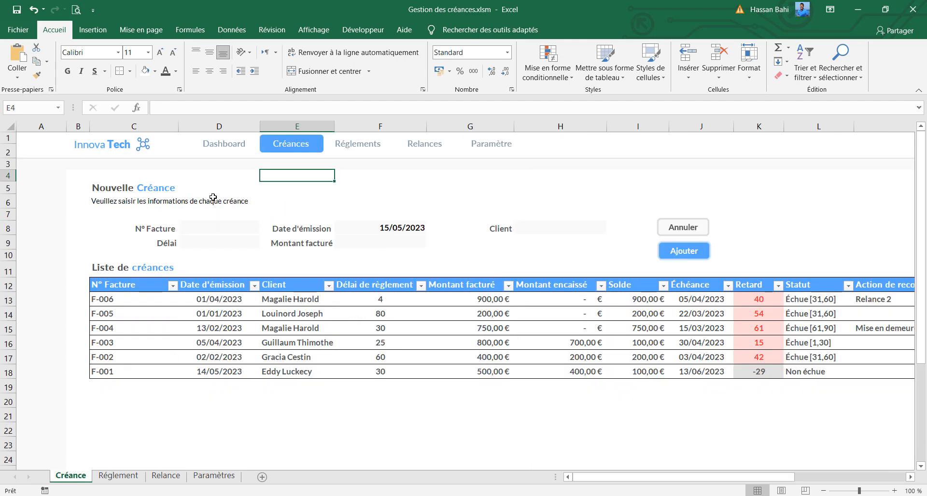
click(216, 227)
click(363, 30)
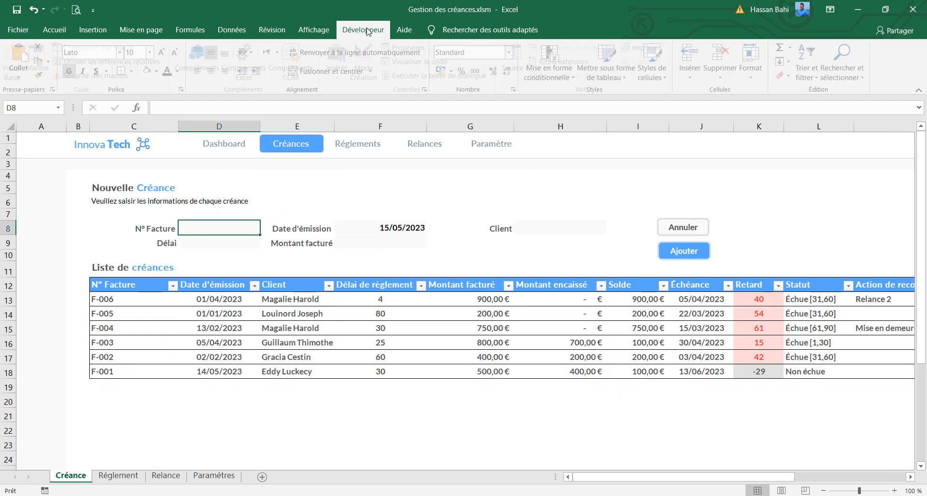
click(132, 48)
text(versRelance)
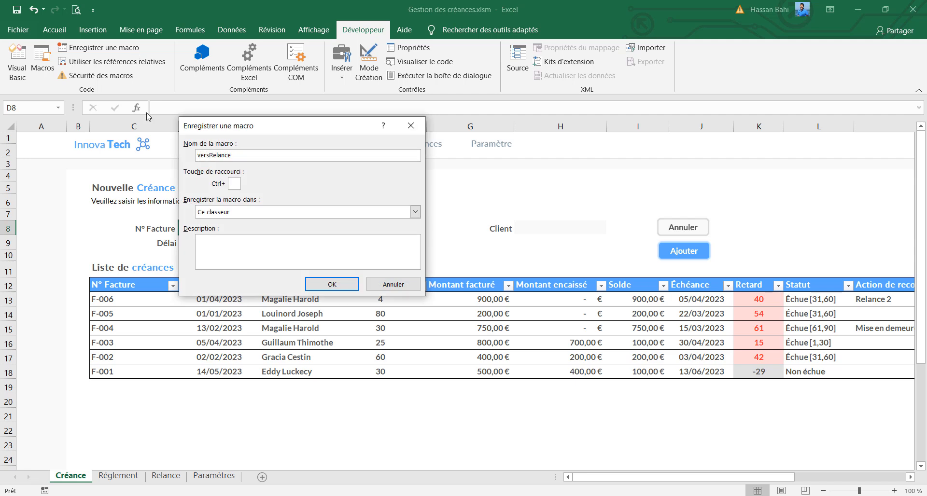
click(332, 284)
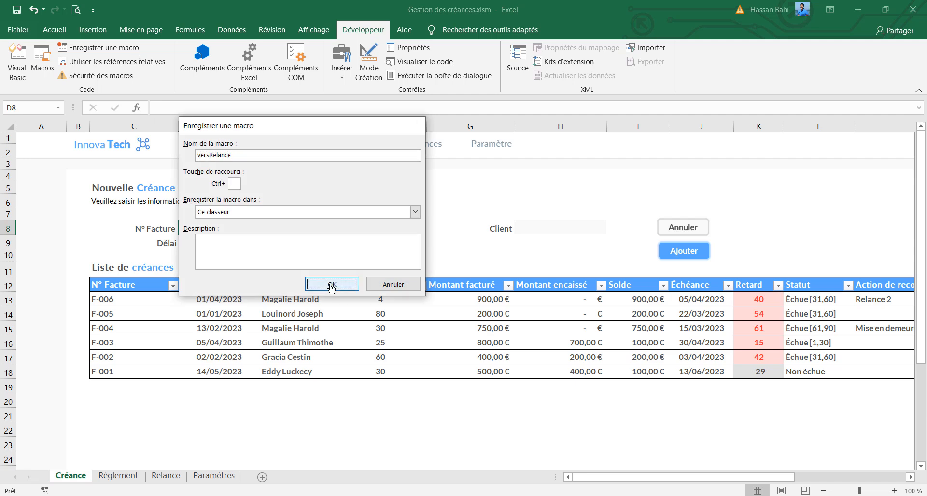
click(166, 476)
click(93, 47)
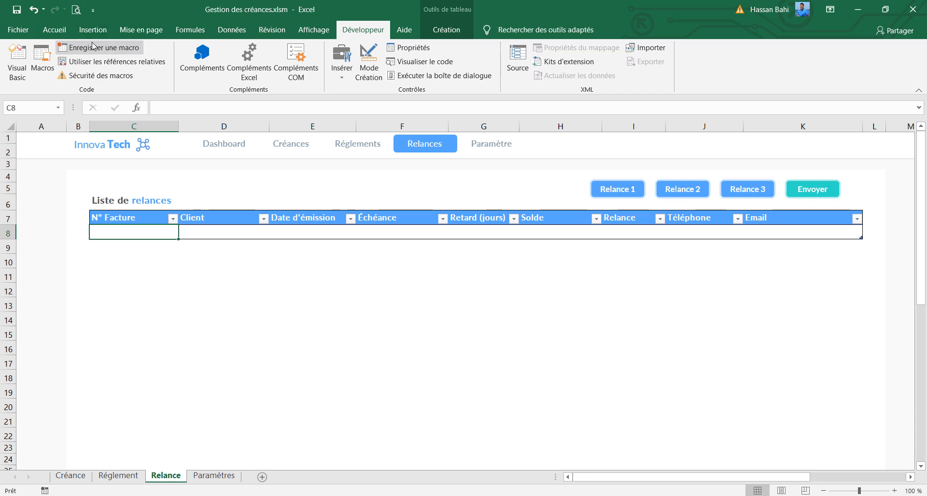
Assign the versRelance macro to the Relances label on the Créance sheet
click(112, 478)
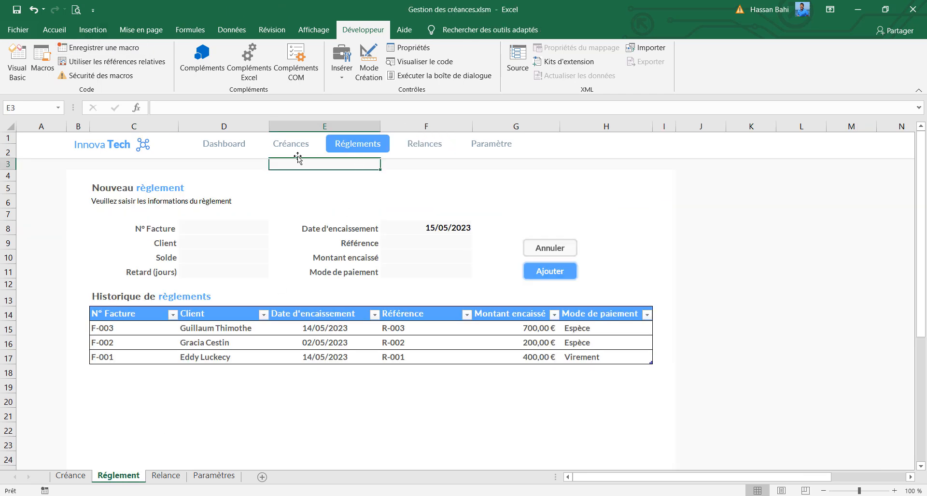
click(71, 476)
click(425, 144)
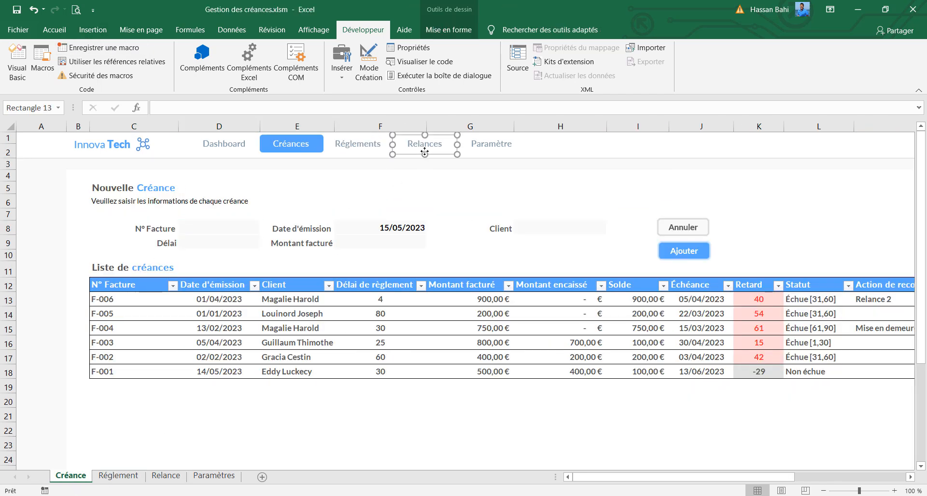
right_click(425, 143)
click(494, 330)
click(386, 321)
click(532, 421)
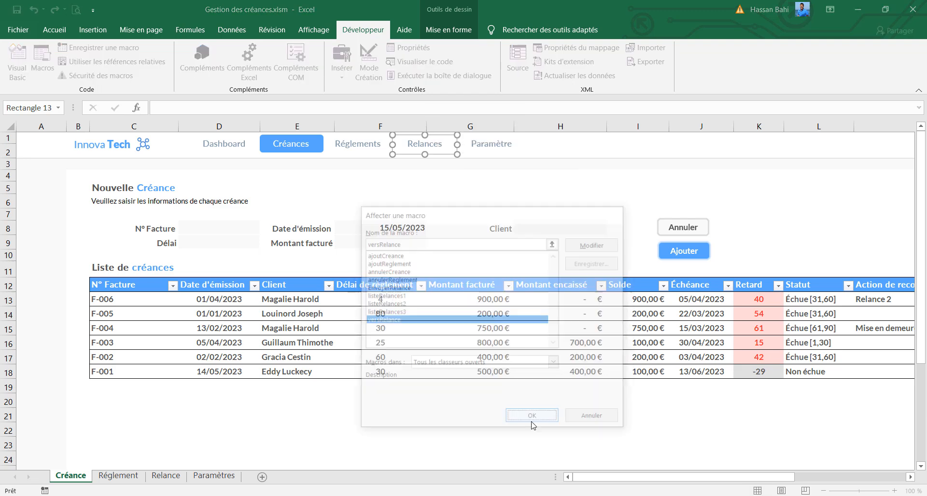
Assign the versRelance macro to the Relances label on the Réglement sheet
click(135, 477)
right_click(431, 155)
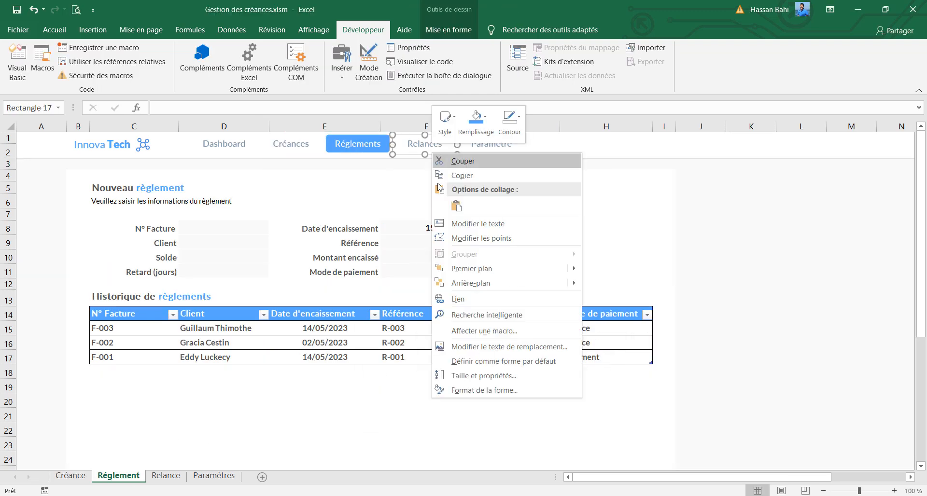
click(472, 332)
click(387, 327)
click(513, 426)
Assign the versRelance macro to the Relances label on the Paramètres sheet and test the link
click(214, 476)
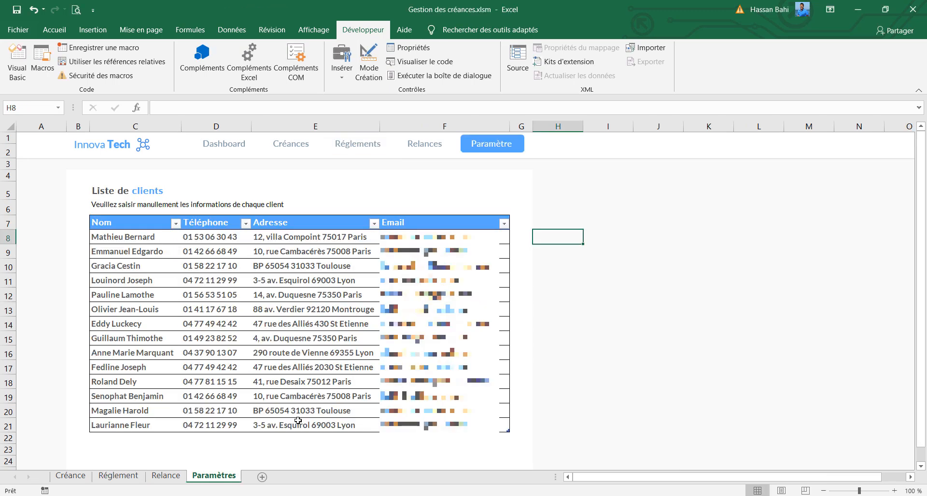
right_click(421, 147)
click(463, 332)
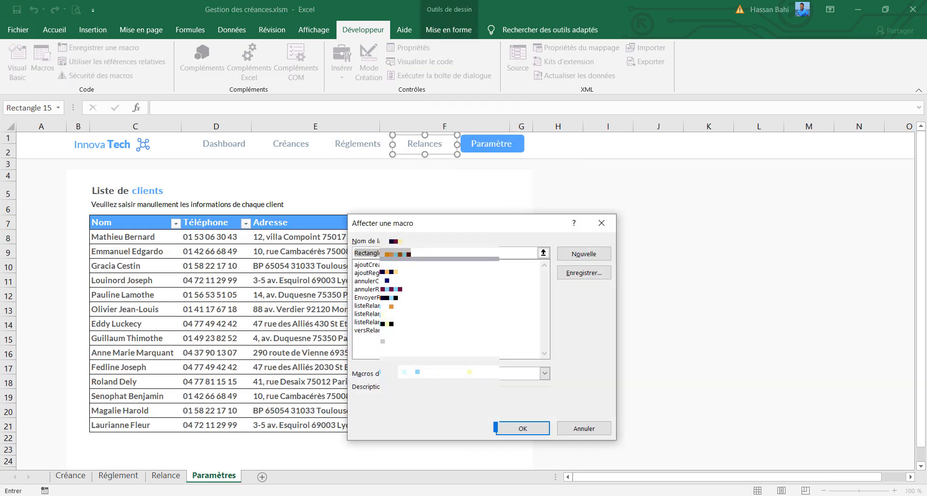
click(386, 330)
click(523, 428)
click(441, 151)
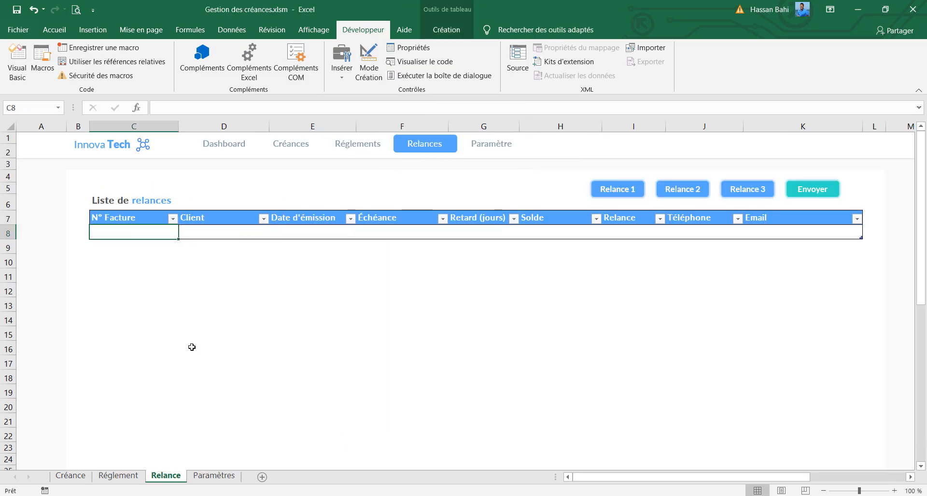
Starting from the Créance sheet, record a macro named versReglement that switches to the Réglement sheet and selects cell D8
click(70, 475)
click(135, 48)
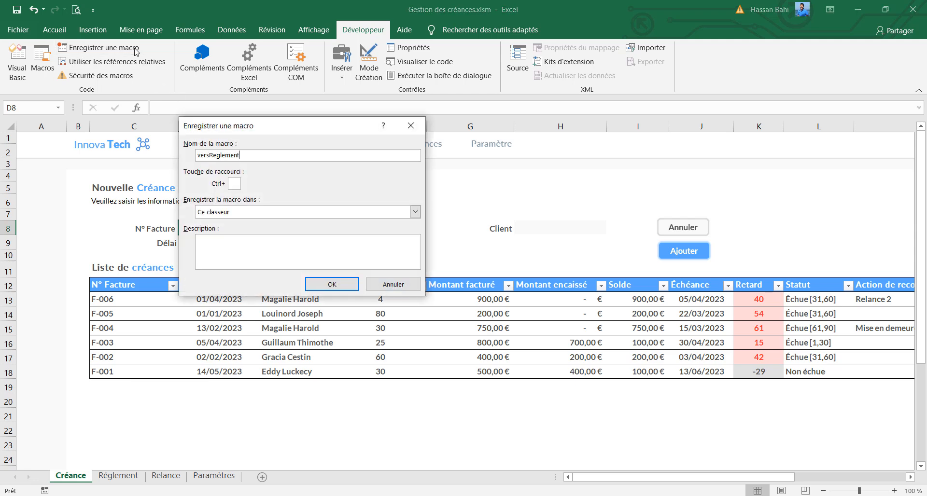
click(338, 283)
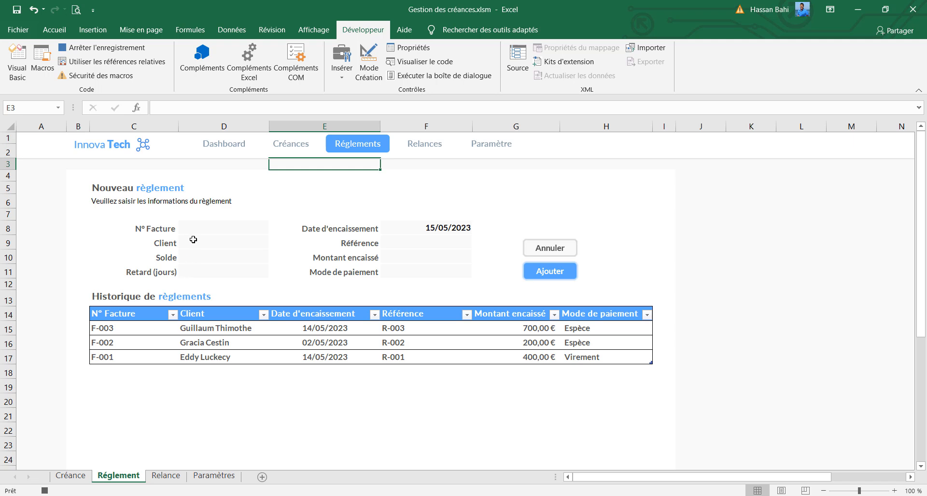
click(194, 229)
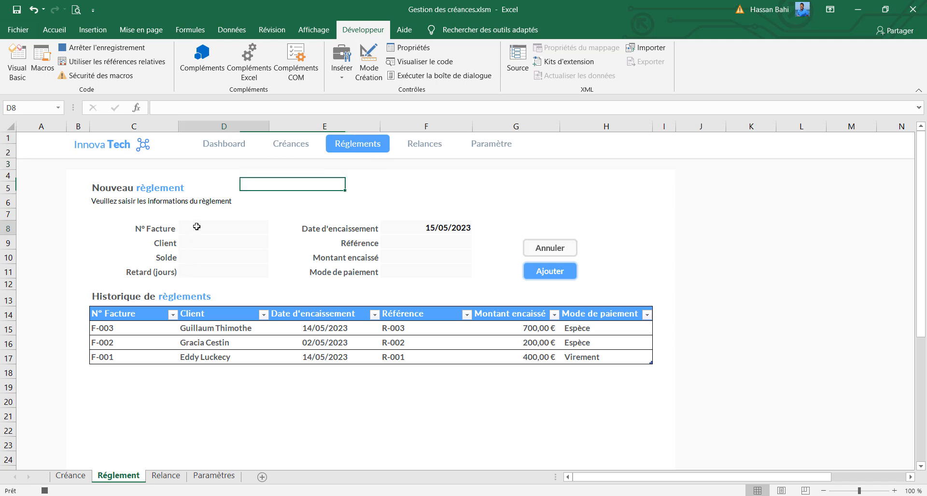
click(124, 48)
Assign the versReglement macro to the Réglements label on the Créance sheet and test the link
click(71, 476)
right_click(359, 150)
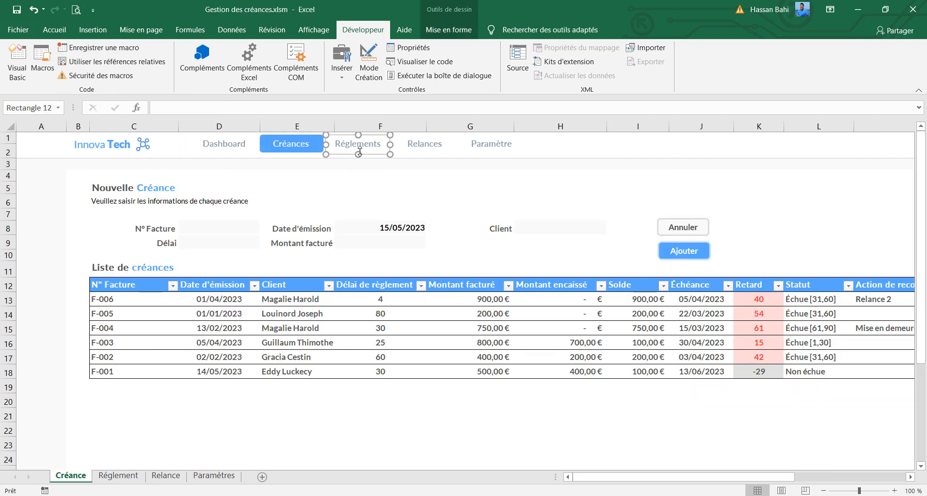
click(412, 330)
click(377, 323)
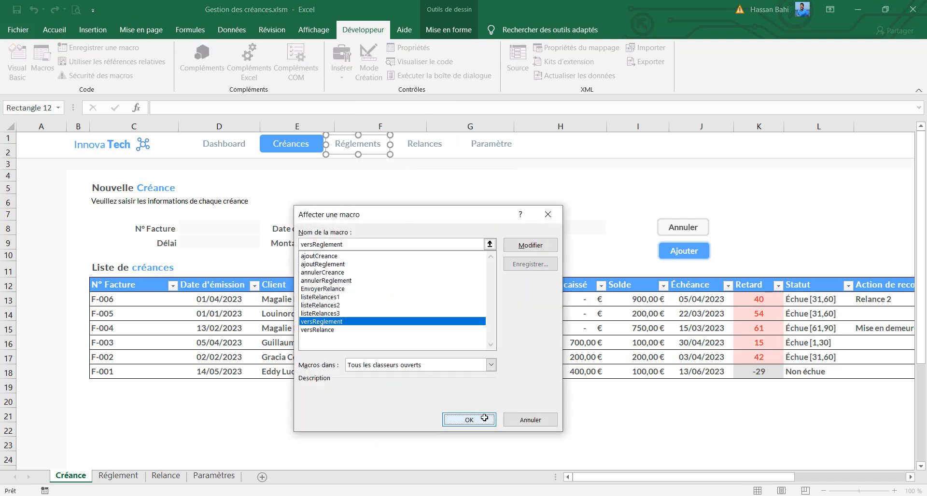
click(472, 419)
click(380, 188)
click(360, 155)
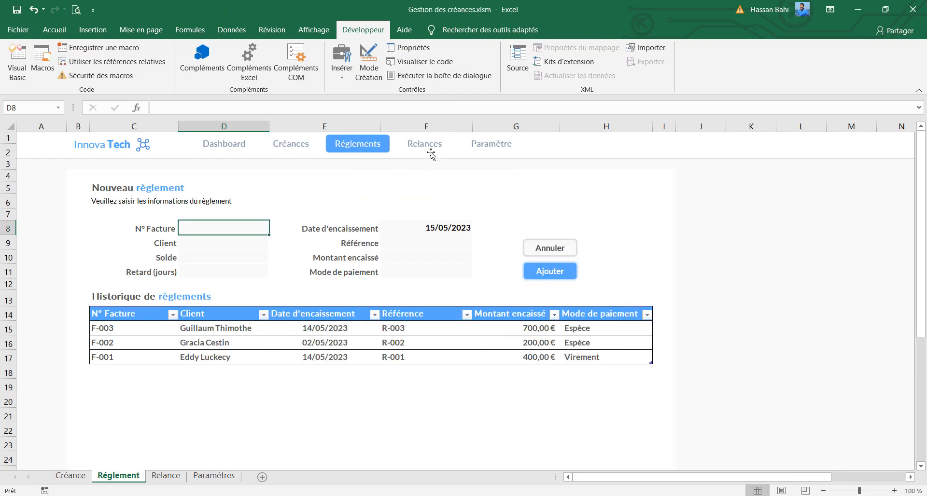
Assign the versReglement macro to the Réglements label on the Relance sheet
click(428, 148)
ctrl+click(364, 152)
right_click(364, 152)
click(413, 327)
click(290, 327)
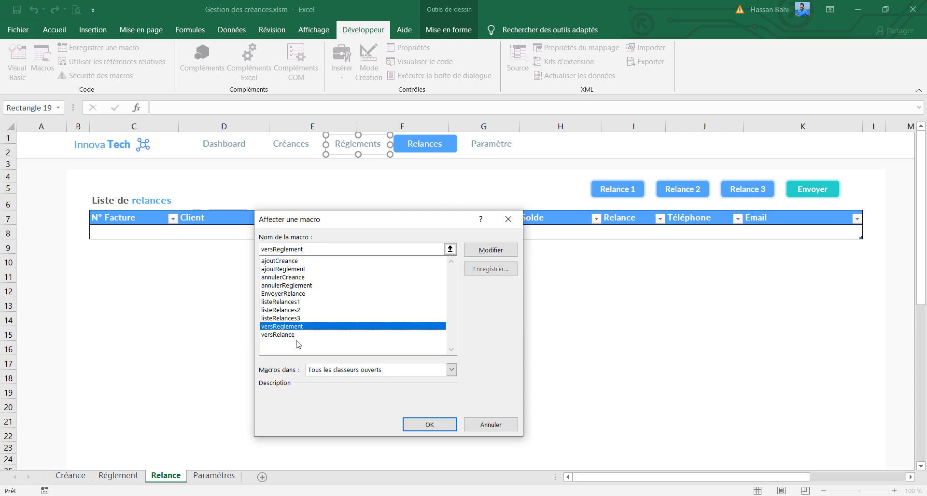
click(429, 434)
Assign the versReglement macro to the Réglements label on the Paramètres sheet
click(214, 475)
right_click(358, 153)
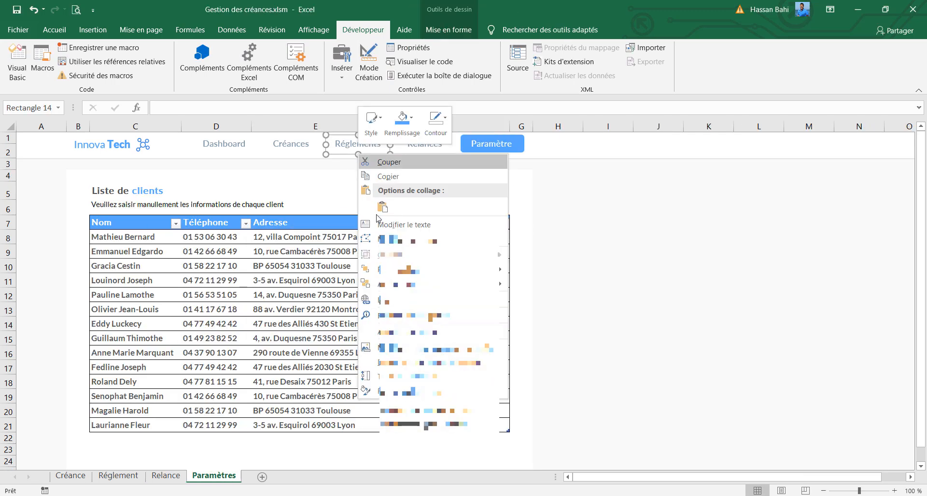
click(404, 332)
click(290, 329)
click(428, 424)
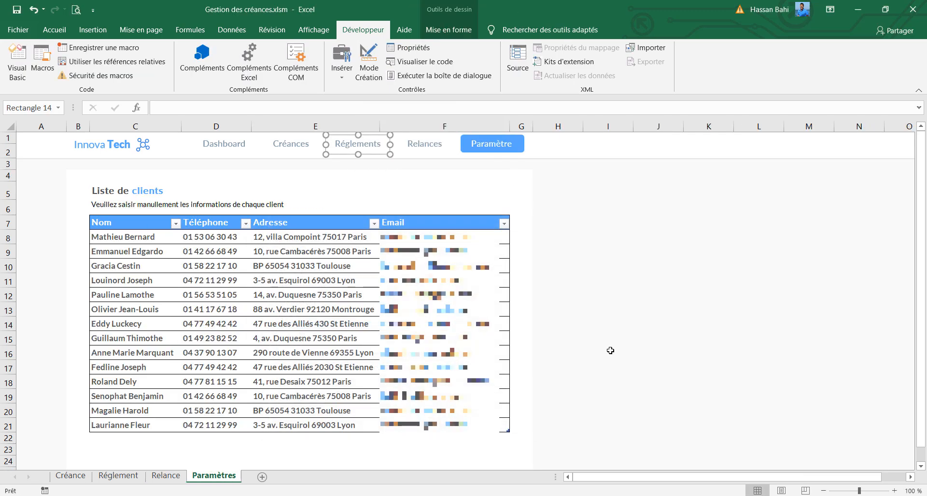
click(608, 351)
Starting from the Créance sheet, record a macro named versParam that switches to the Paramètres sheet and selects cell C8
click(70, 476)
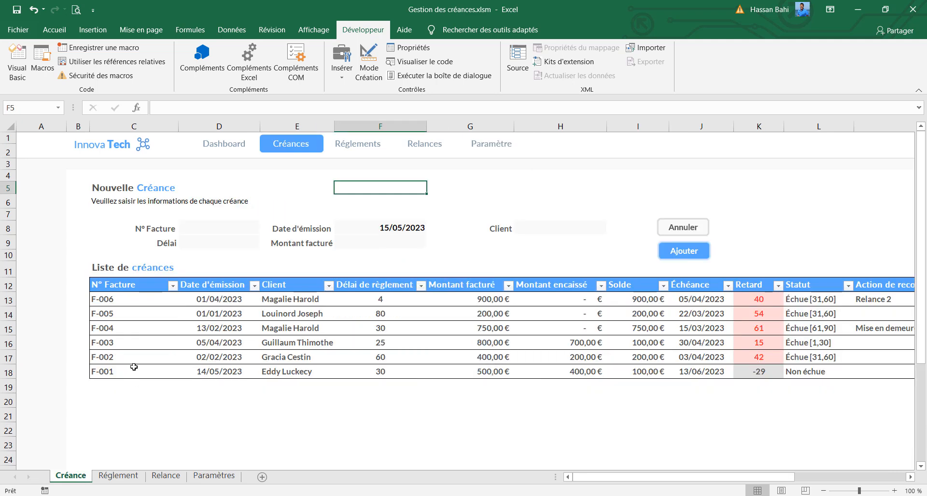
click(88, 49)
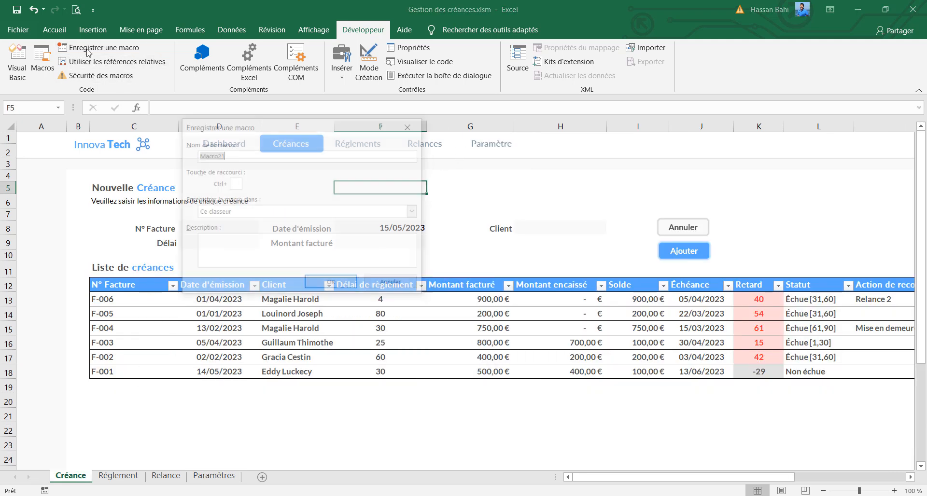
text(verscreance)
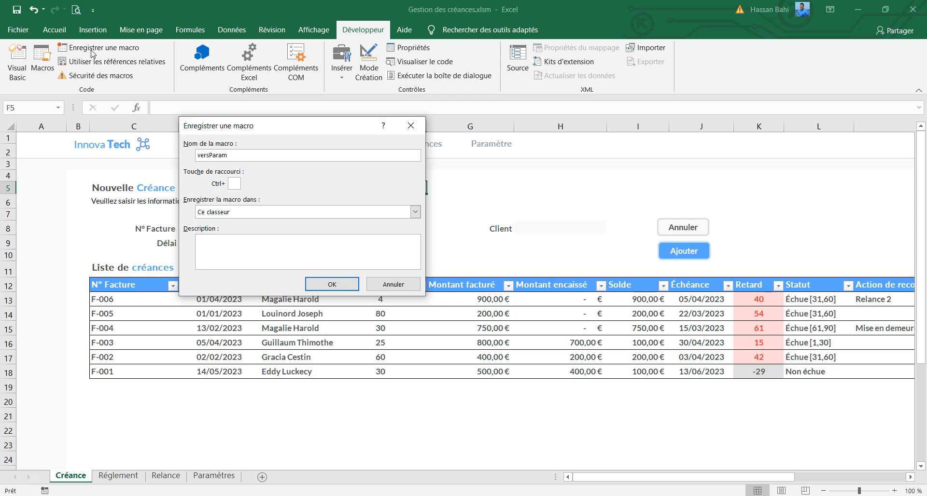
click(335, 284)
click(214, 476)
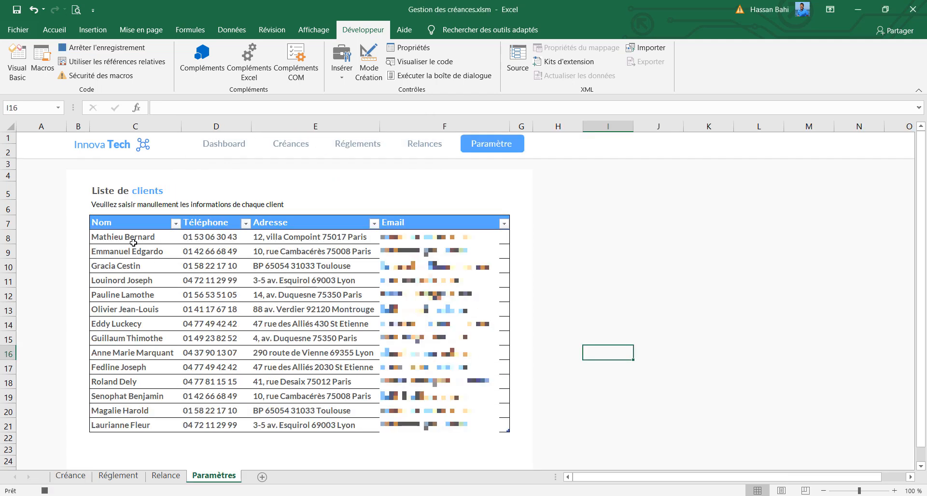
click(136, 237)
click(84, 47)
Assign the versParam macro to the Paramètre label on the Créance sheet
click(71, 476)
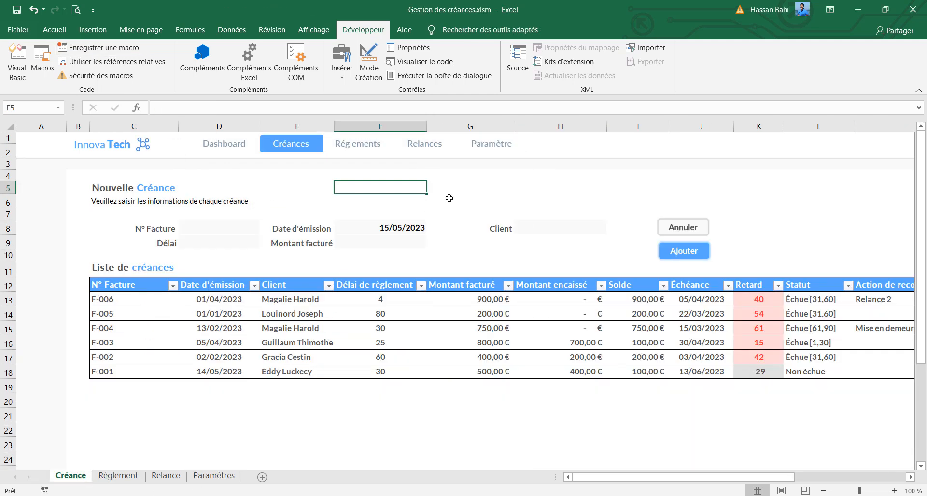
right_click(485, 152)
click(512, 331)
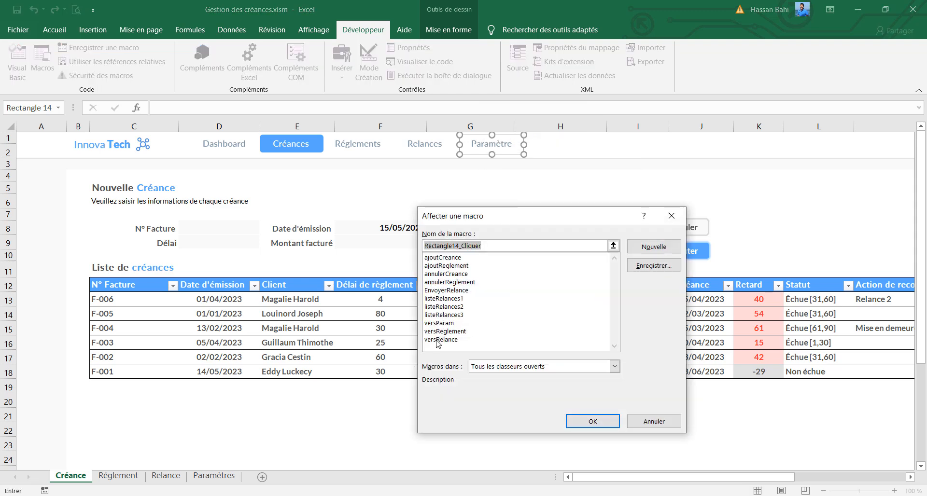
click(437, 327)
click(592, 422)
Assign the versParam macro to the Paramètre label on the Réglement sheet
click(119, 476)
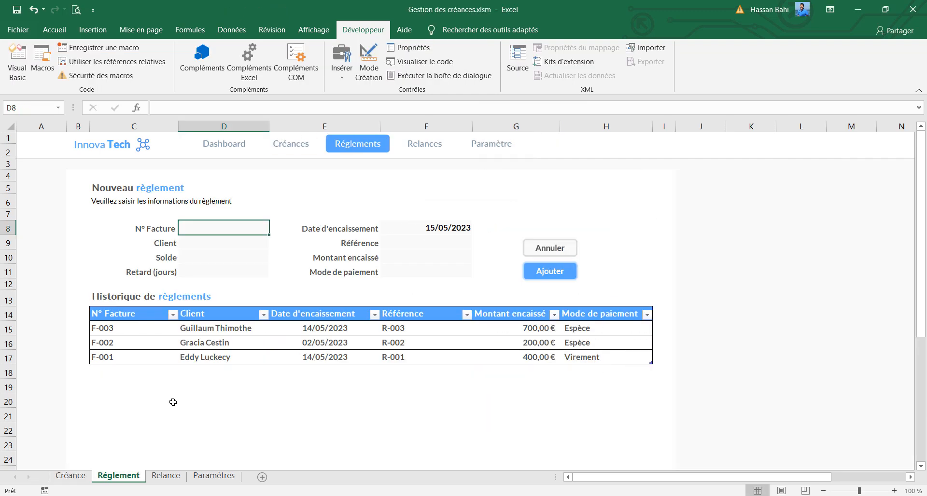
right_click(481, 155)
click(515, 333)
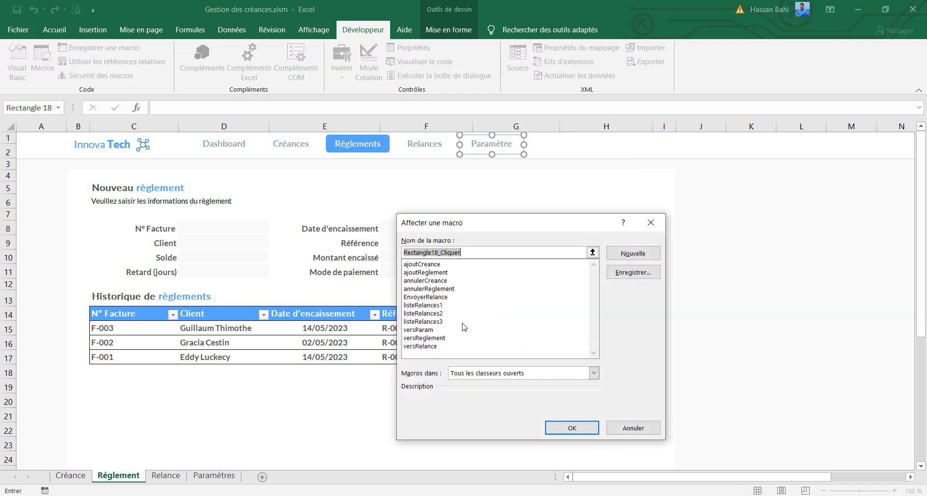
click(428, 331)
click(548, 432)
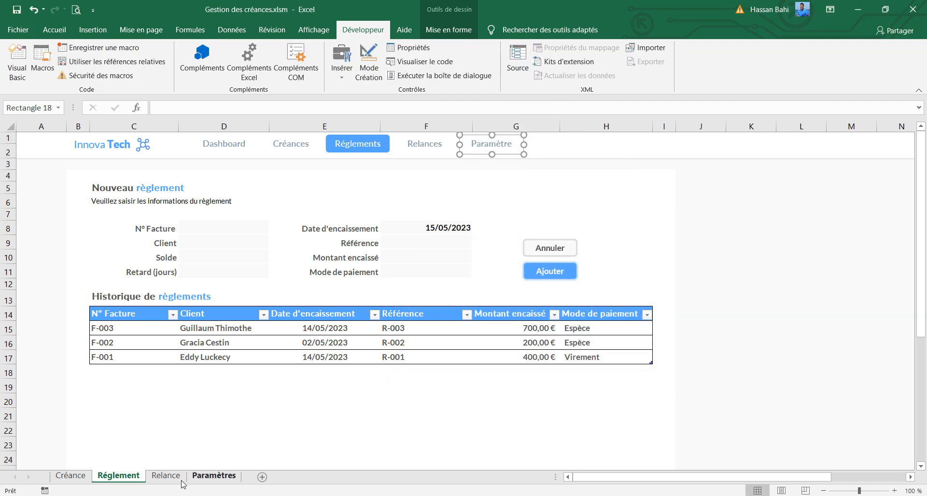
Assign the versParam macro to the Paramètre label on the Relance sheet
click(175, 480)
right_click(512, 149)
right_click(512, 149)
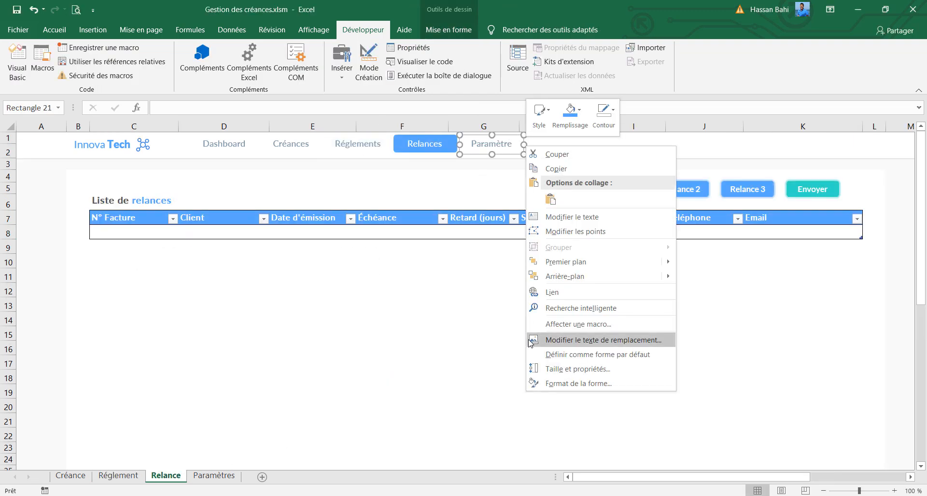
click(555, 338)
click(450, 321)
click(595, 419)
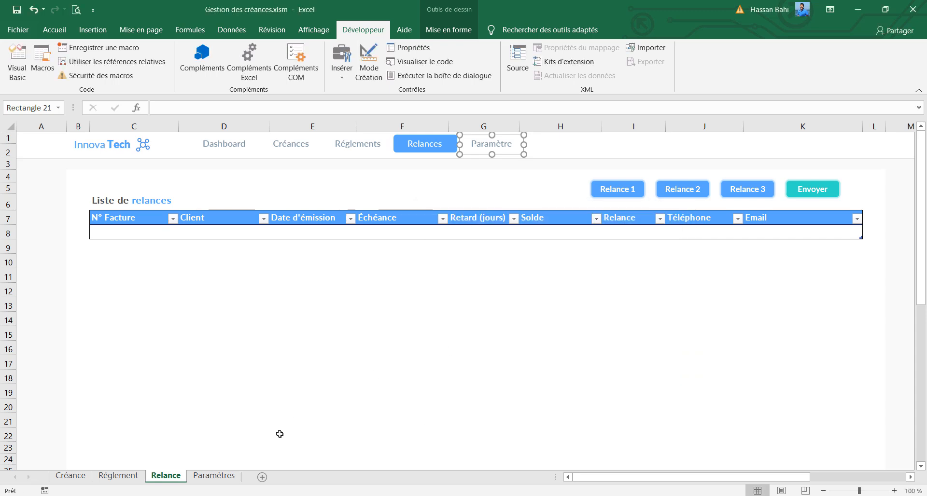
Change the Paramètre label's text to Paramètres on the Créance and Réglement sheets
click(77, 477)
right_click(509, 144)
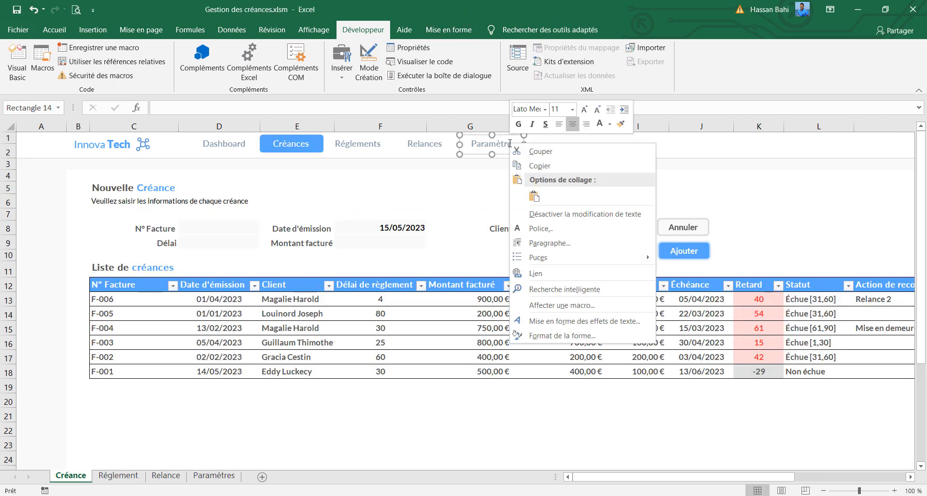
key(Escape)
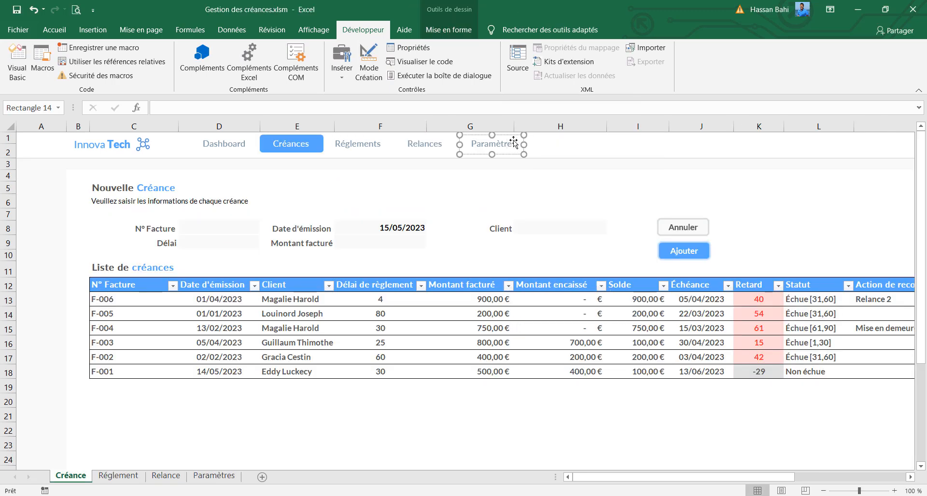
click(119, 477)
right_click(476, 145)
key(Escape)
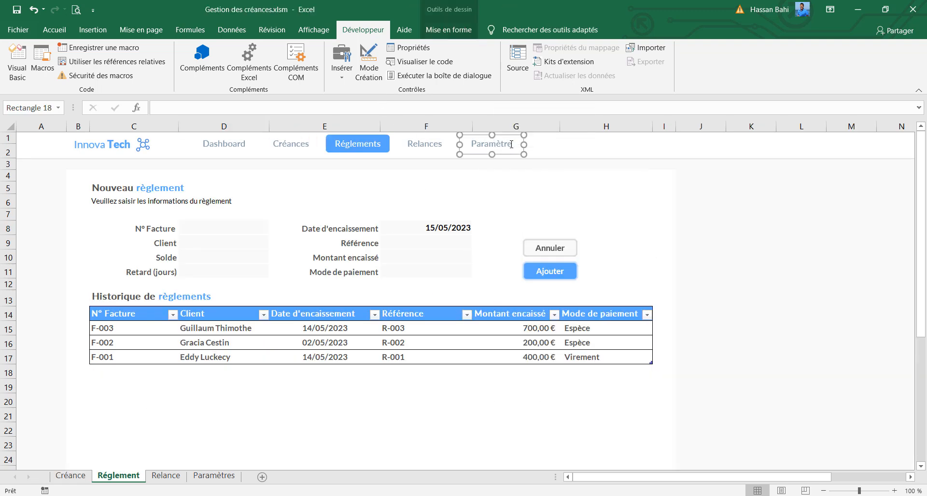
Change the Paramètre label's text to Paramètres on the Relance and Paramètres sheets
click(166, 476)
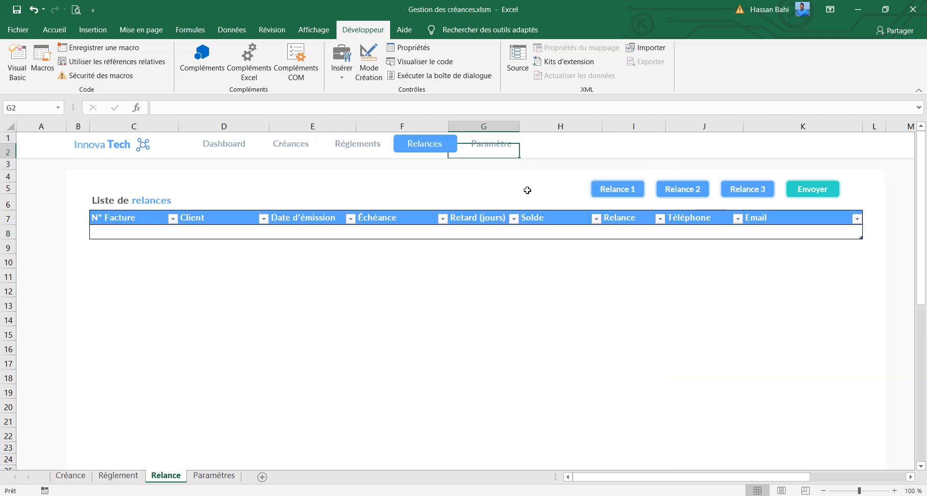
right_click(521, 141)
click(552, 210)
click(508, 143)
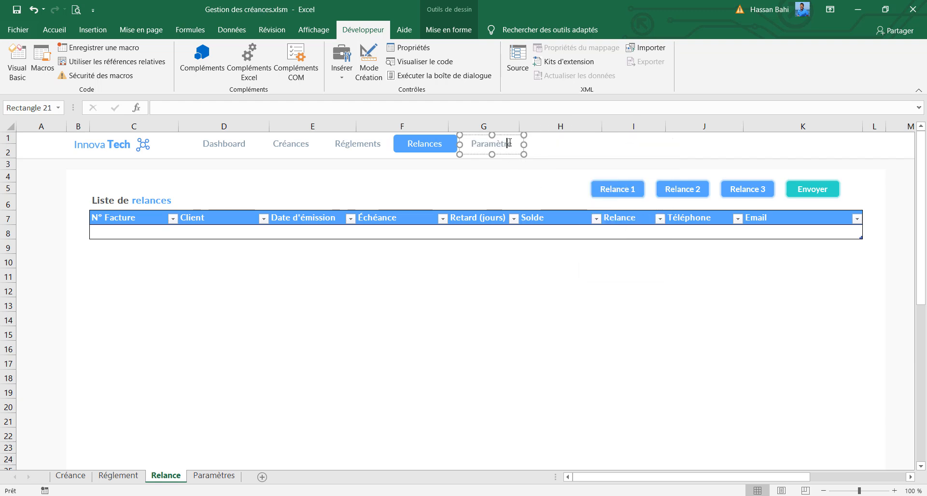
text(s)
click(214, 476)
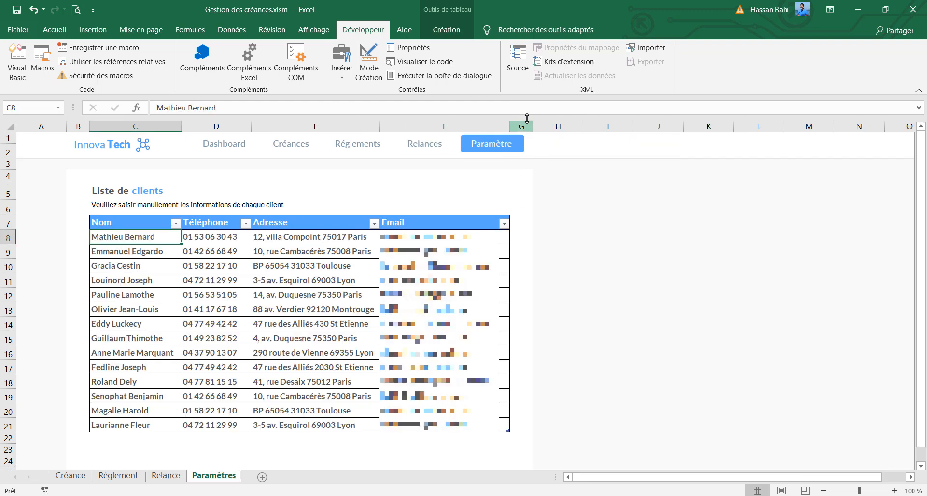
click(594, 185)
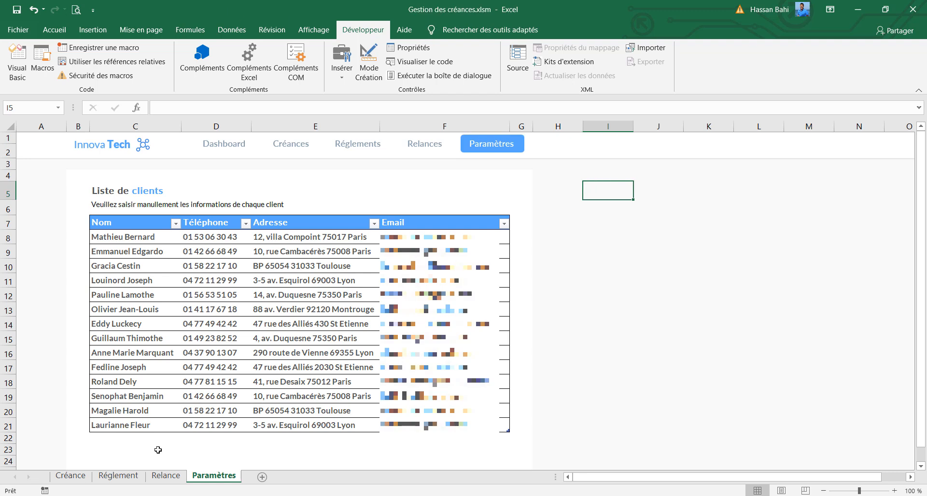
Starting from the Créance sheet, test the Réglements, Relances and Paramètres navigation links, ending on the Réglement sheet
click(77, 477)
click(357, 152)
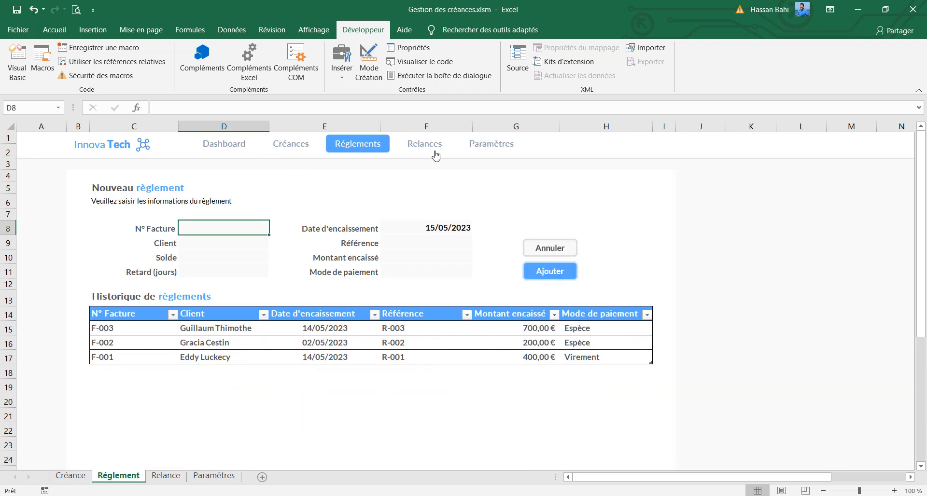
click(434, 155)
click(483, 152)
click(428, 152)
click(341, 152)
ctrl+click(300, 153)
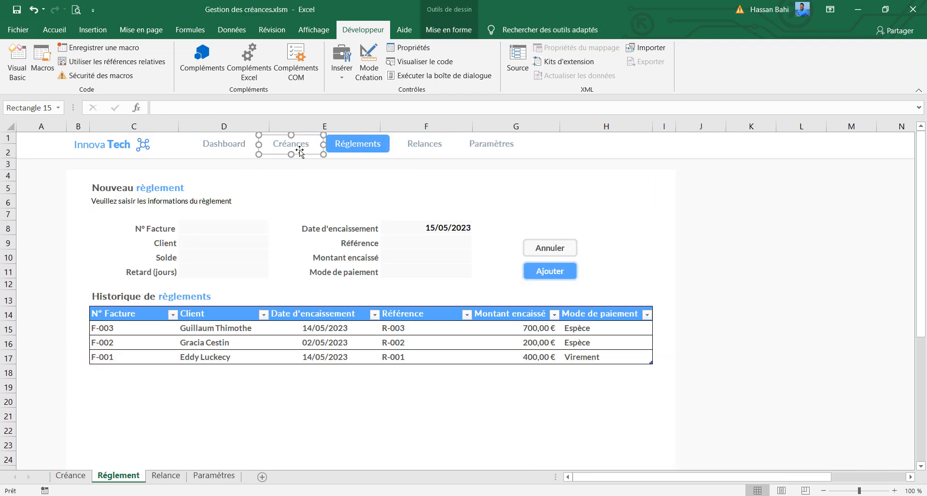
Starting from the Réglement sheet, record a macro named versCreance that switches to the Créance sheet and selects cell D8
click(102, 48)
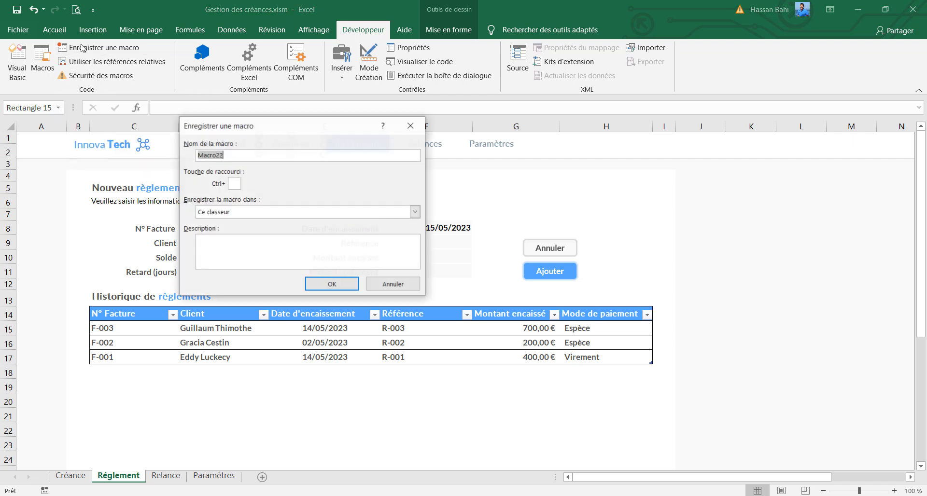
text(versCrean)
key(Return)
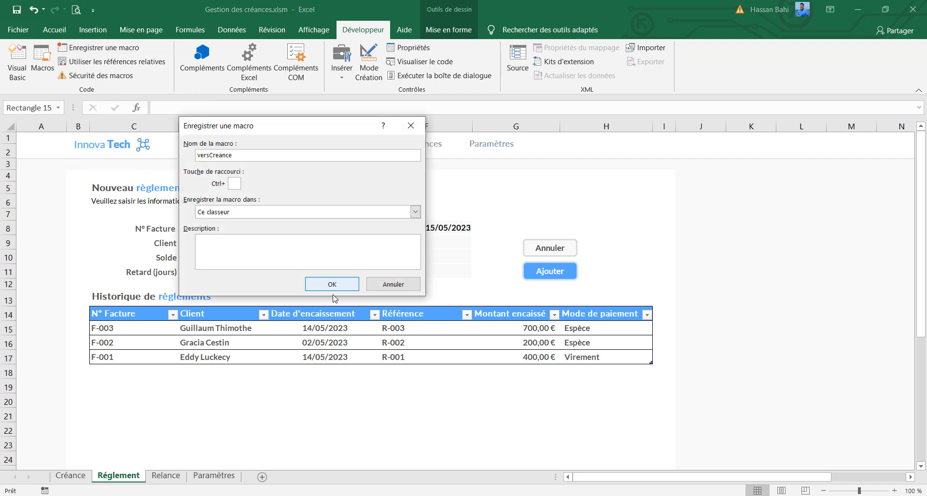
click(84, 475)
click(192, 233)
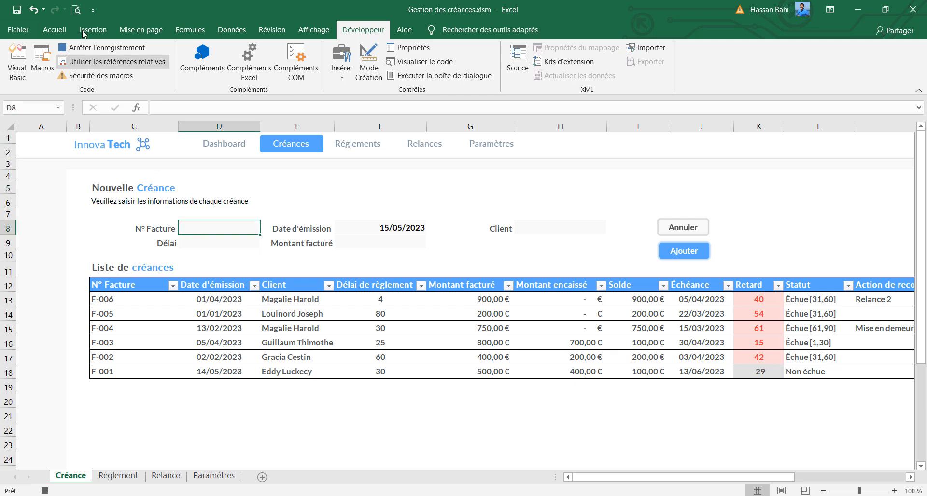
click(96, 48)
Assign the versCreance macro to the Créances label on the Réglement sheet
click(116, 476)
right_click(280, 154)
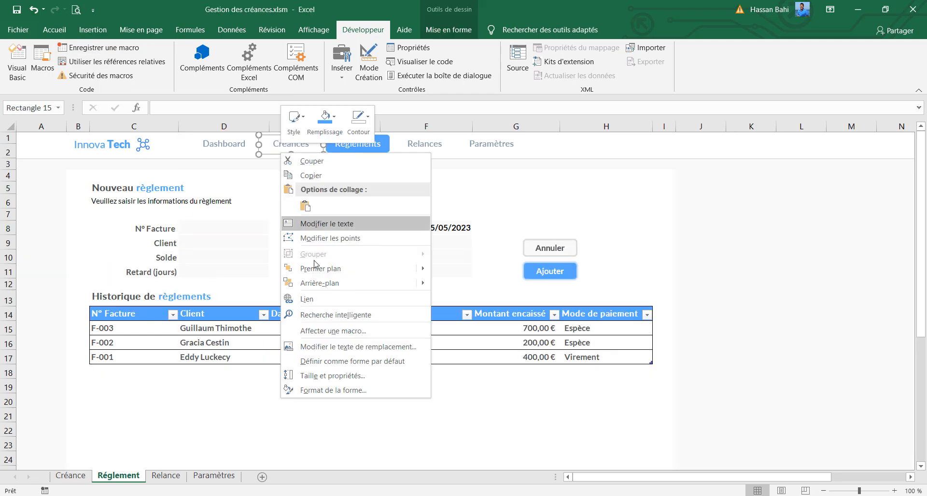
click(309, 333)
click(230, 351)
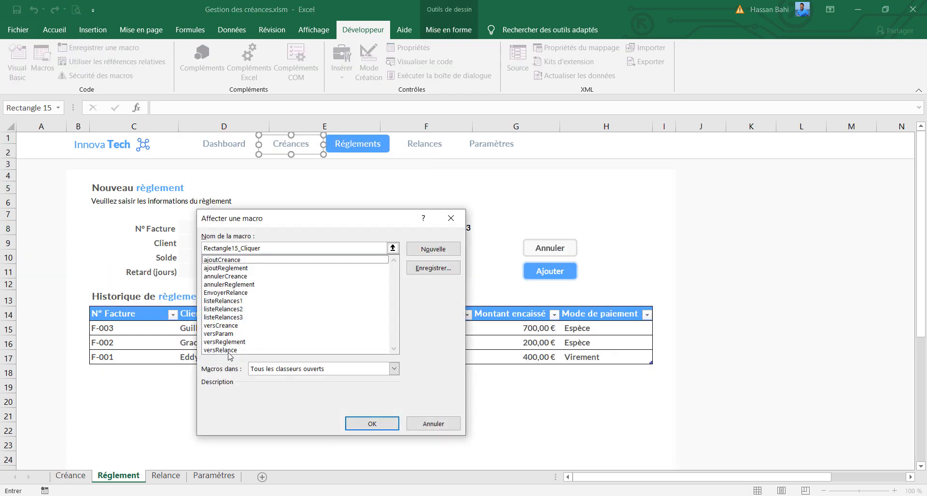
click(354, 423)
Assign the versCreance macro to the Créances label on the Relance sheet
click(166, 477)
click(307, 152)
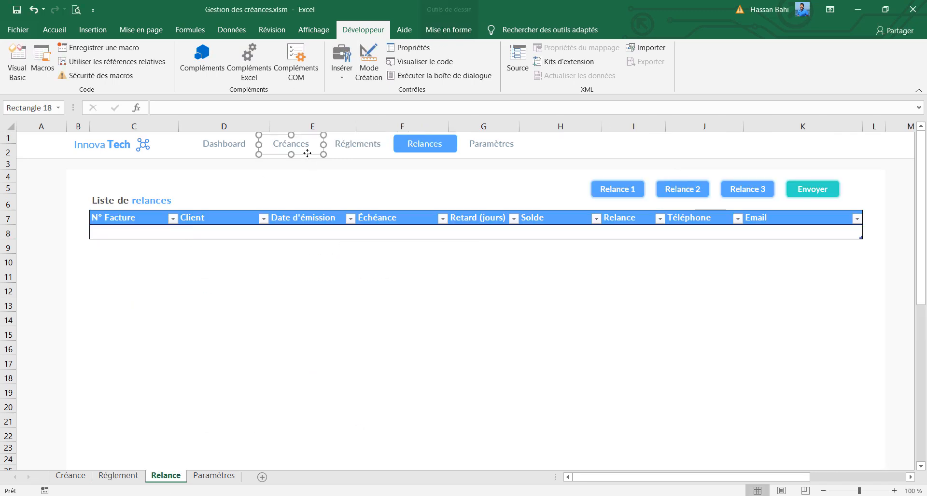
right_click(308, 153)
click(352, 333)
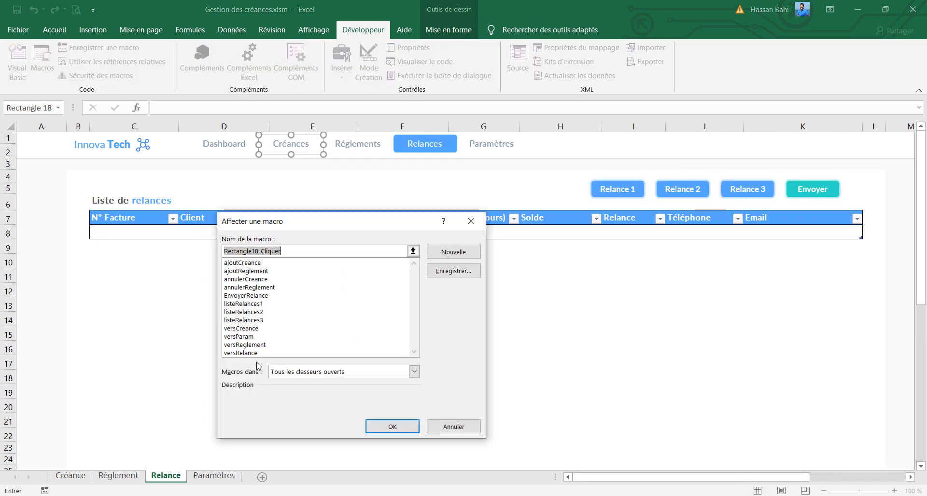
click(242, 329)
click(392, 427)
Return to the Réglement sheet and assign the versCreance macro to its Créances label again
click(118, 476)
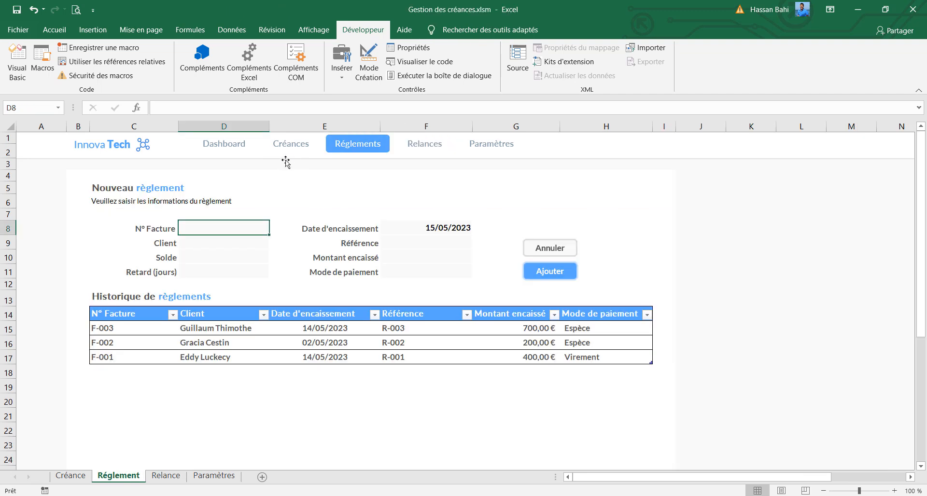
click(288, 150)
right_click(289, 150)
click(269, 155)
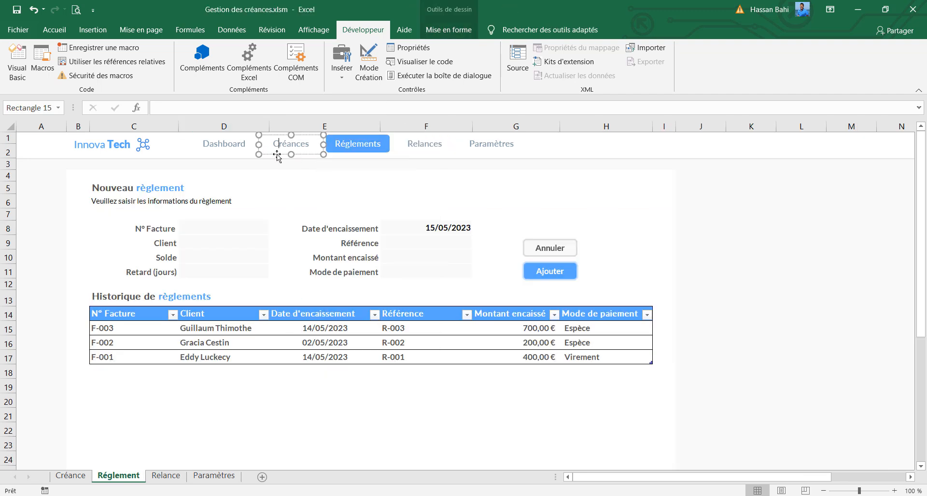
right_click(280, 152)
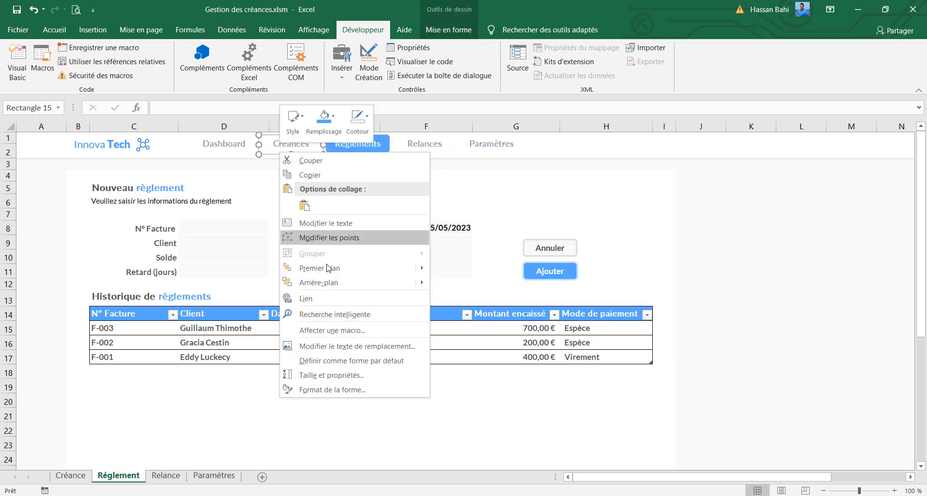
click(332, 330)
click(221, 322)
click(359, 413)
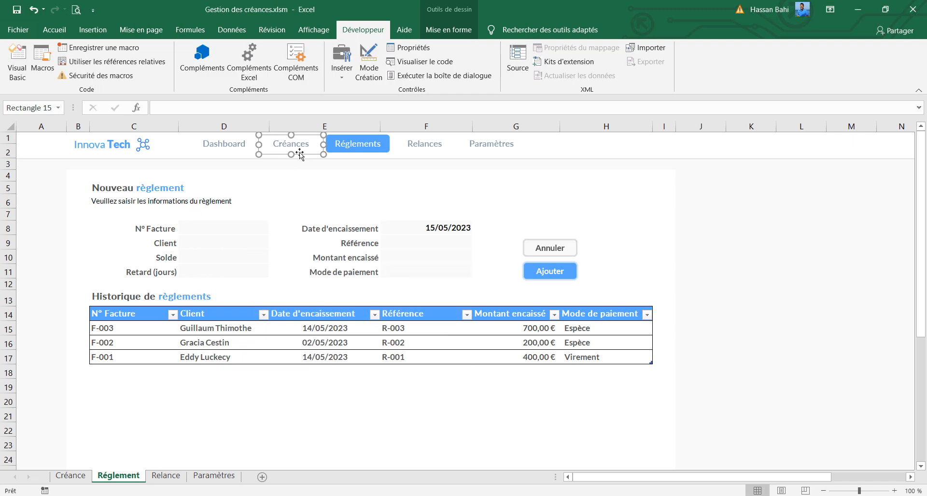
Test the Créances navigation link from the Réglement sheet and from the Relance sheet
click(303, 185)
click(291, 151)
click(130, 478)
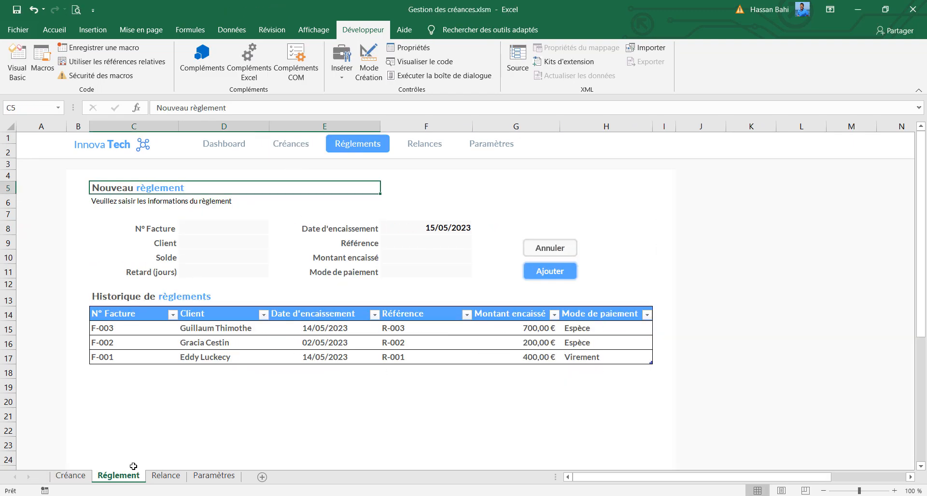
click(299, 144)
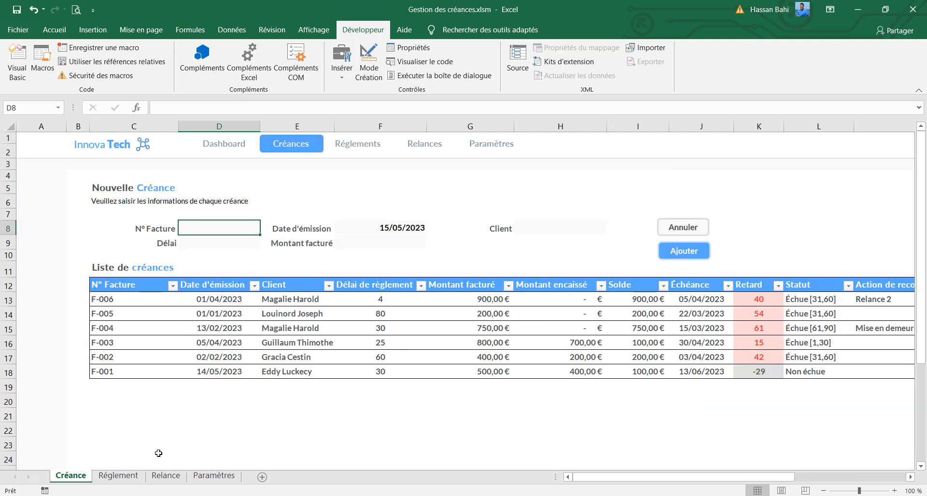
click(166, 477)
click(285, 149)
Assign the versCreance macro to the Créances label on the Paramètres sheet
click(213, 477)
right_click(291, 144)
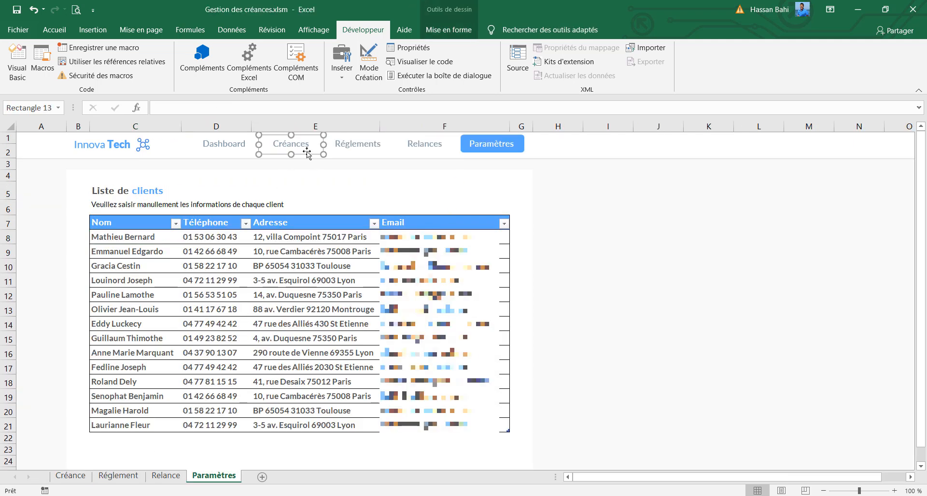
click(333, 330)
click(279, 320)
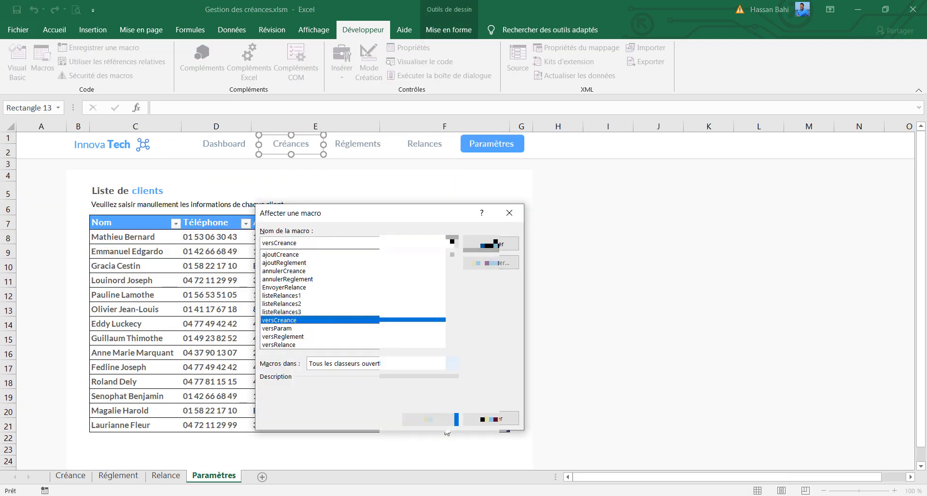
click(430, 420)
Starting from the Paramètres sheet, test the Créances, Réglements, Relances and Paramètres navigation links, ending on the Créance sheet
click(294, 164)
click(309, 144)
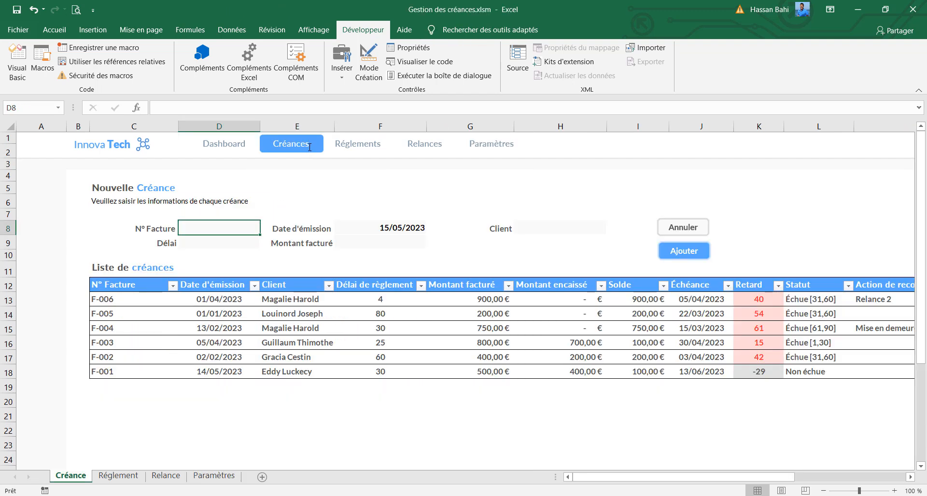
click(354, 146)
click(440, 148)
click(503, 144)
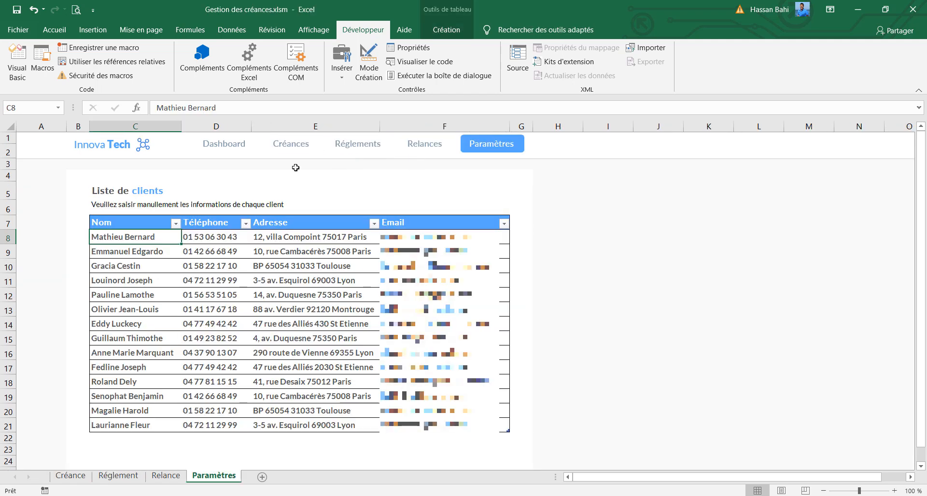
click(294, 152)
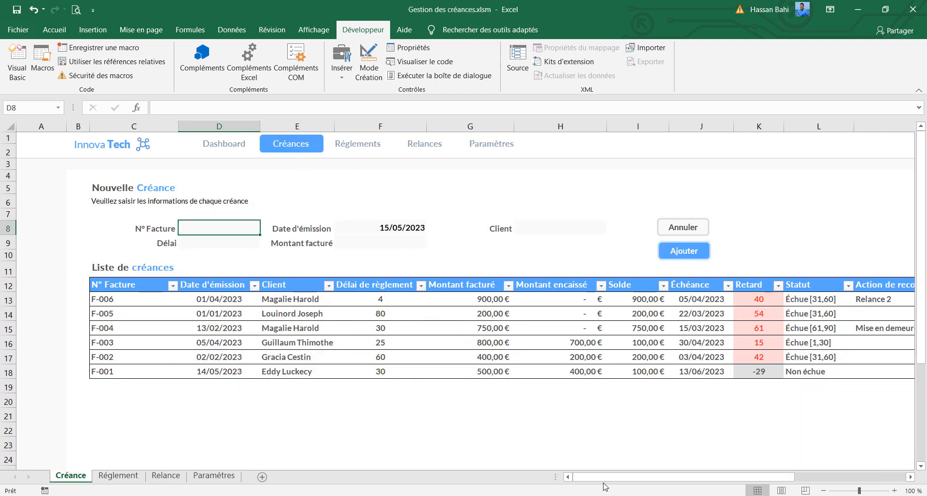
In the new receivable form, enter invoice number F-007, a payment term of 60 and the issue date 12/05/2023
drag(604, 480, 731, 480)
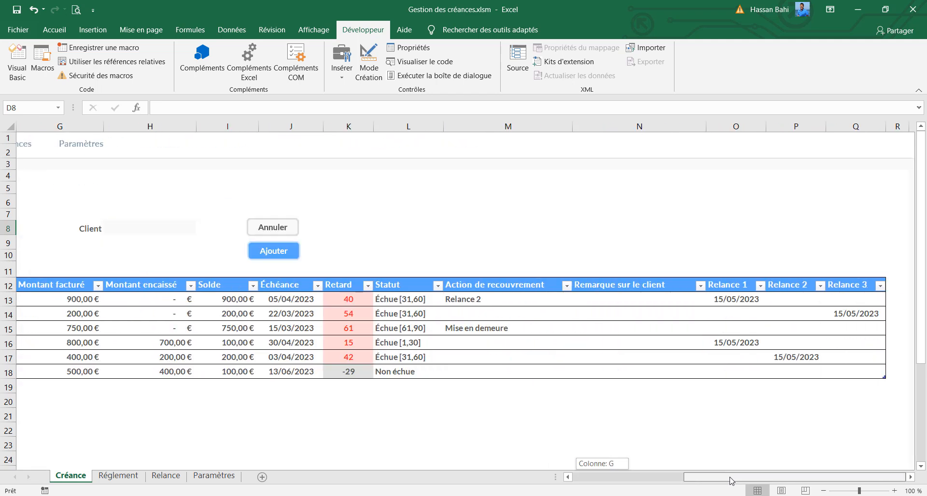
drag(635, 483, 549, 486)
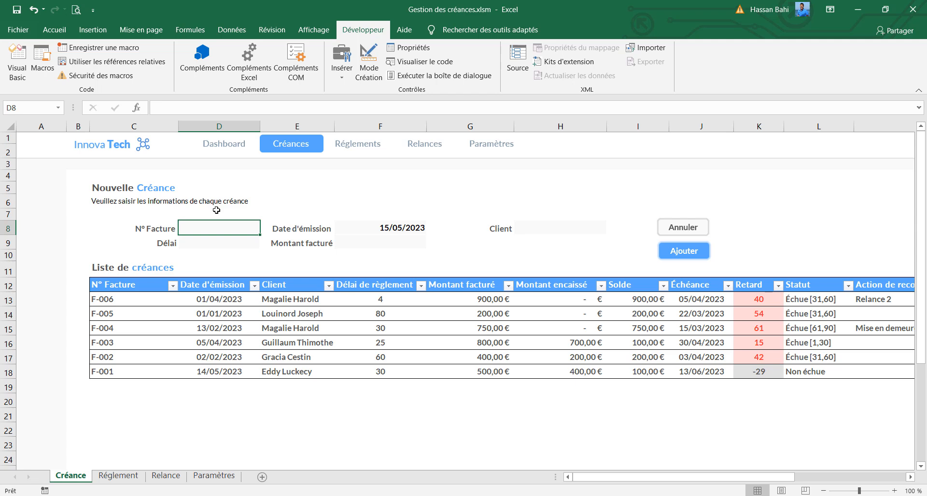
text(F-007)
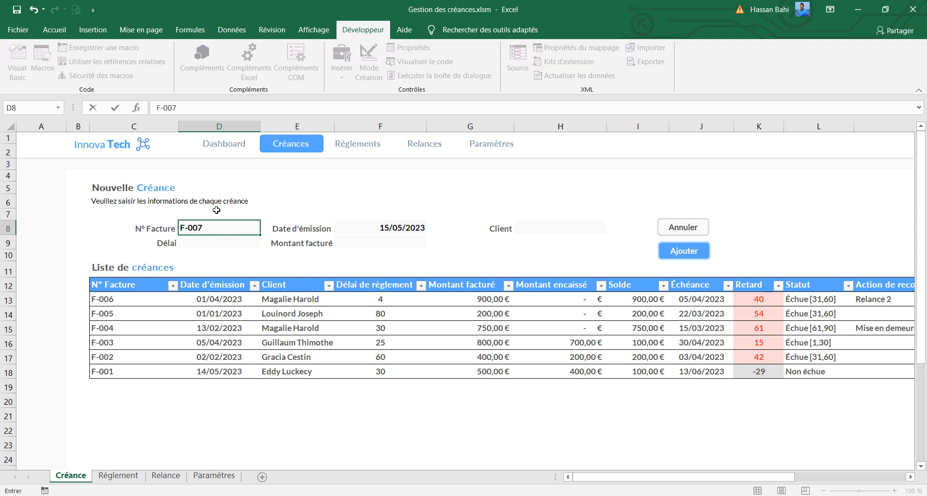
key(Return)
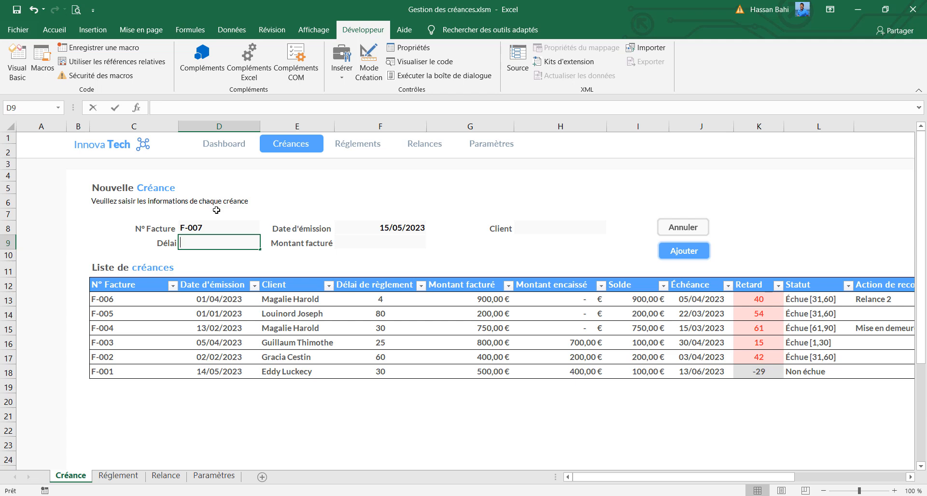
text(60)
click(373, 228)
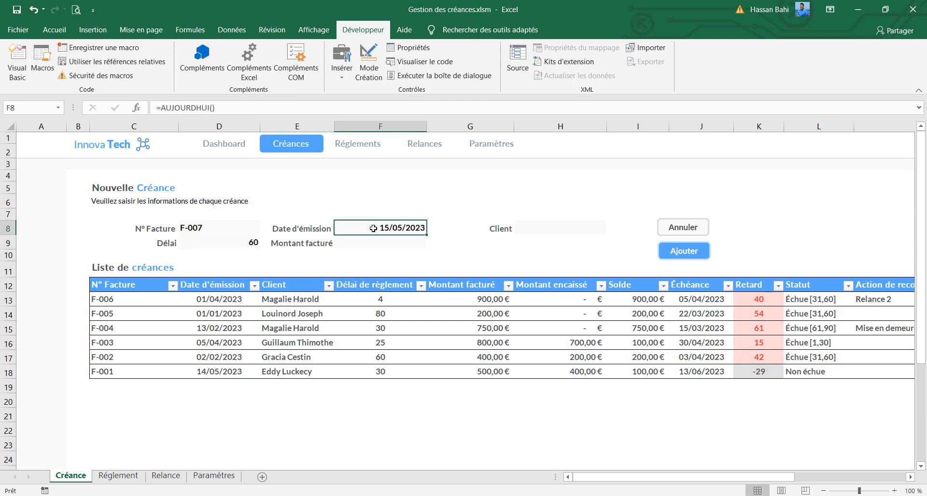
text(12/)
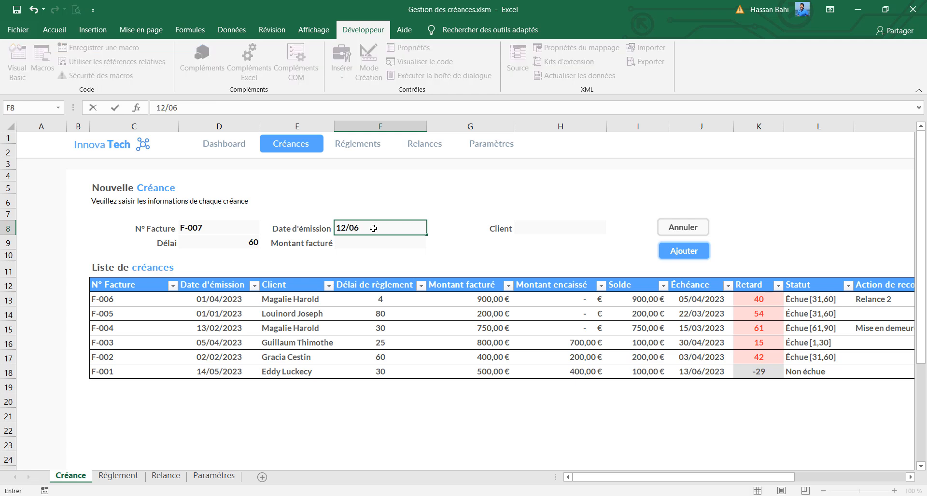
text(05/2023)
Set the invoiced amount to 300, choose the fourth client in the list and add the receivable
click(399, 237)
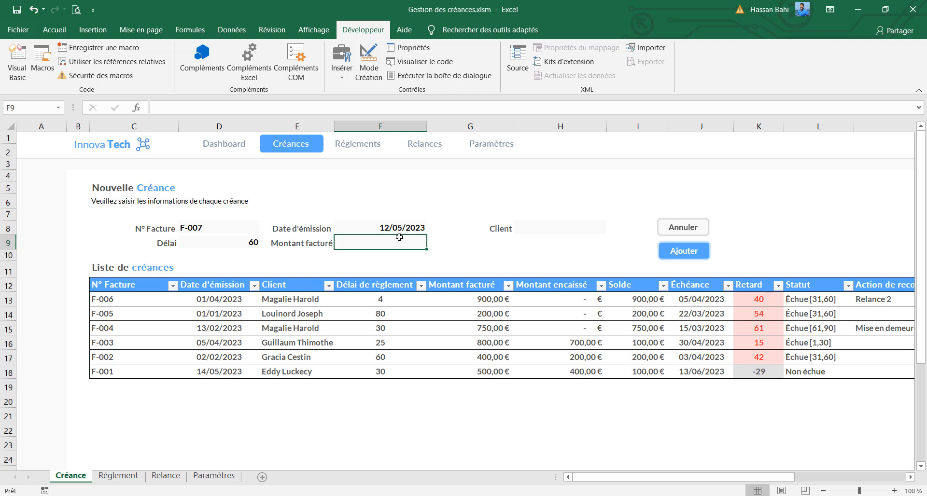
text(300)
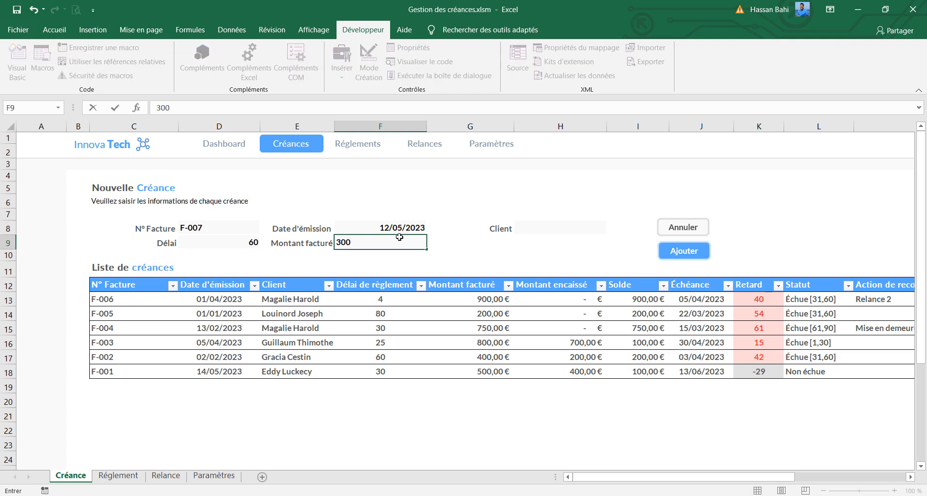
click(554, 231)
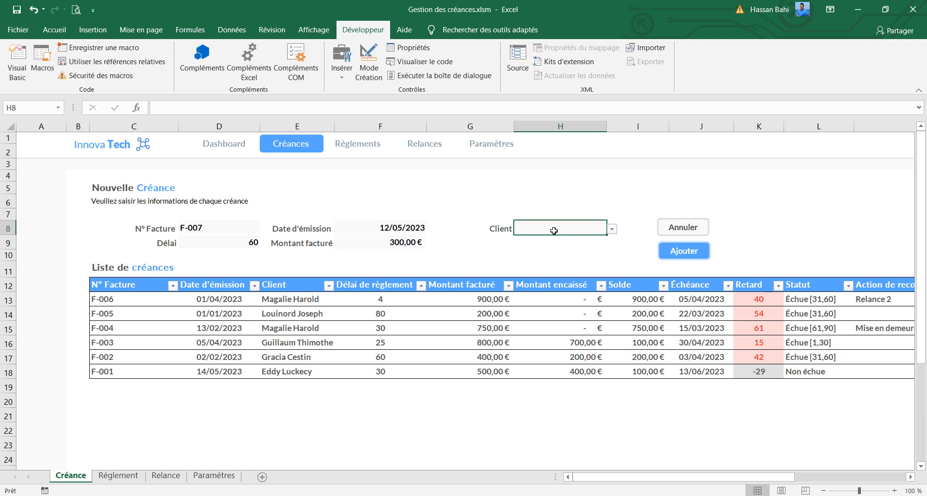
click(611, 230)
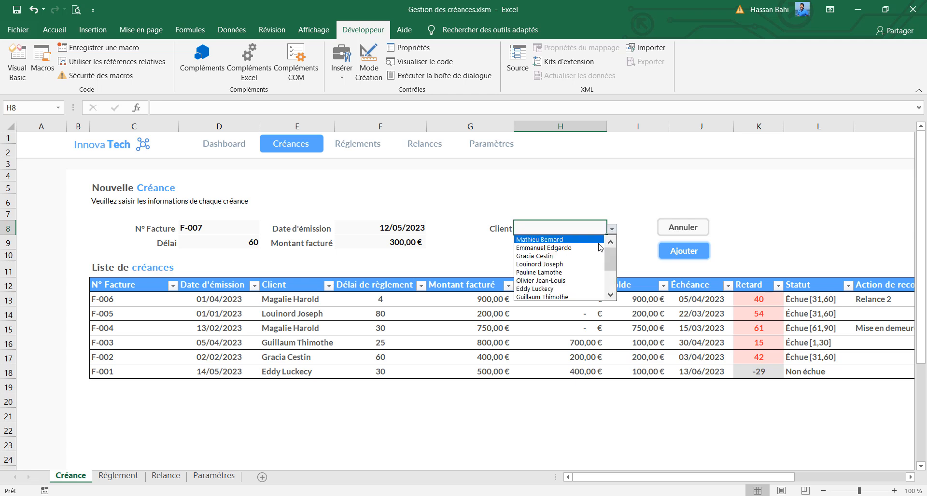
click(560, 264)
click(681, 251)
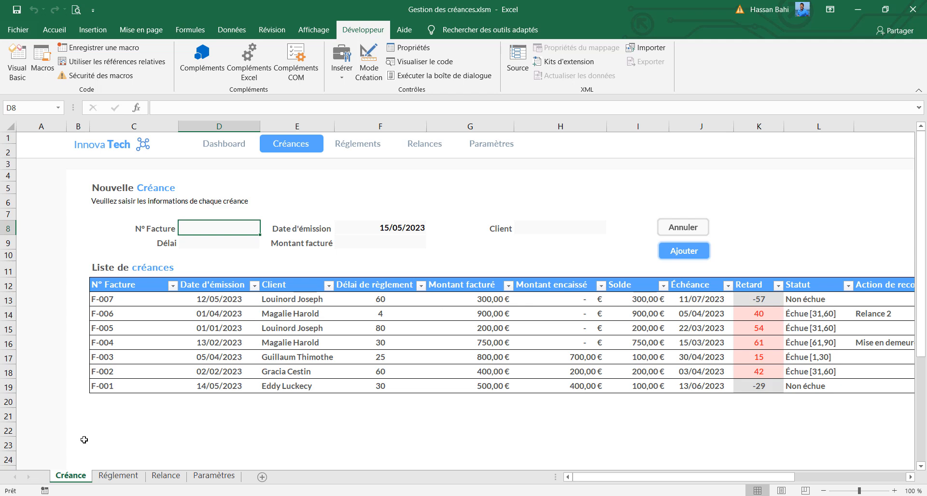
On the Réglement sheet, start a new payment for invoice F-007 with reference R-004
click(130, 479)
text(F-007)
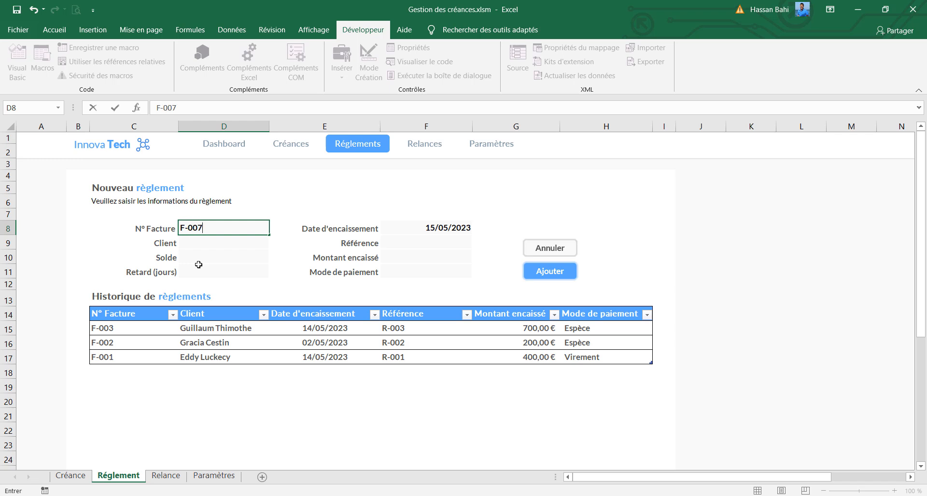
key(Return)
click(402, 242)
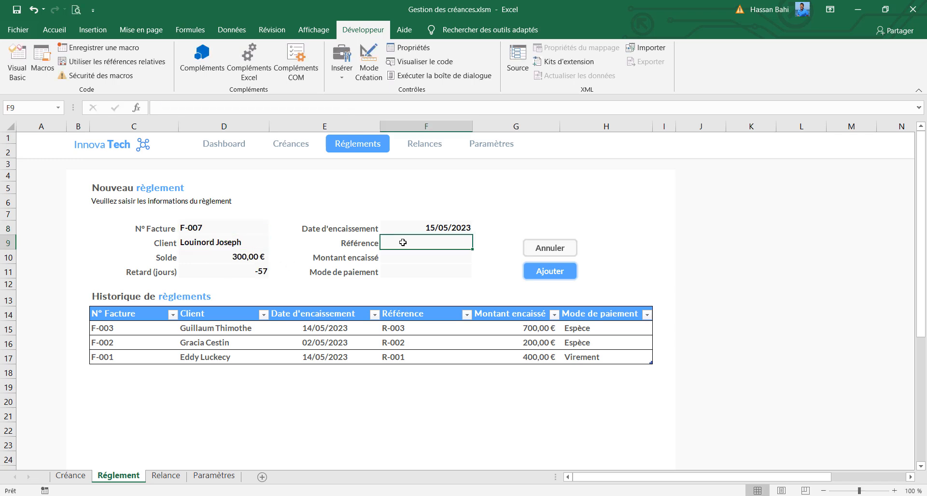
text(R)
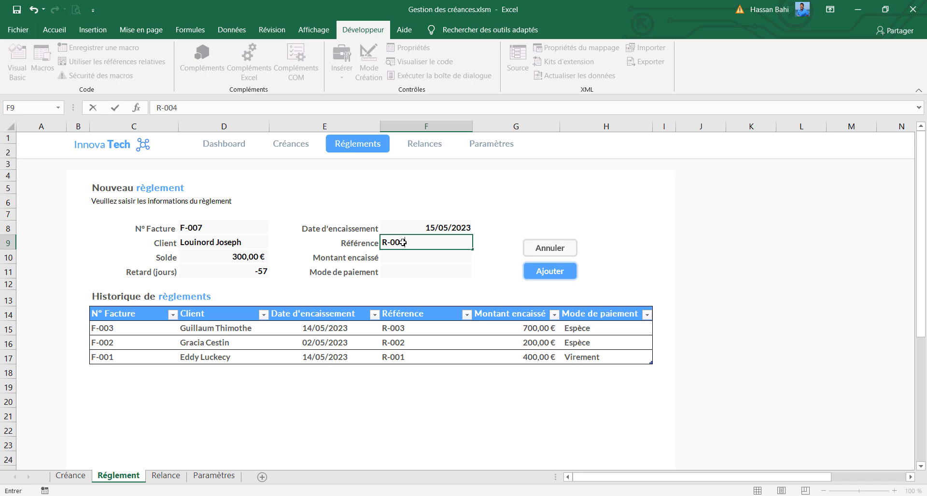
text(-004)
key(Return)
Set the collected amount to 300, choose Espèce as the payment method and add the payment
text(300)
key(Return)
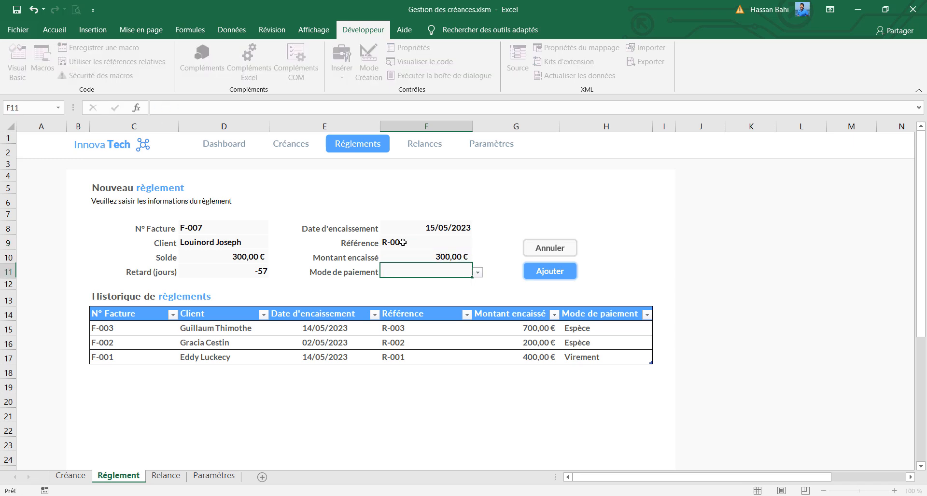
click(478, 273)
click(425, 283)
click(550, 272)
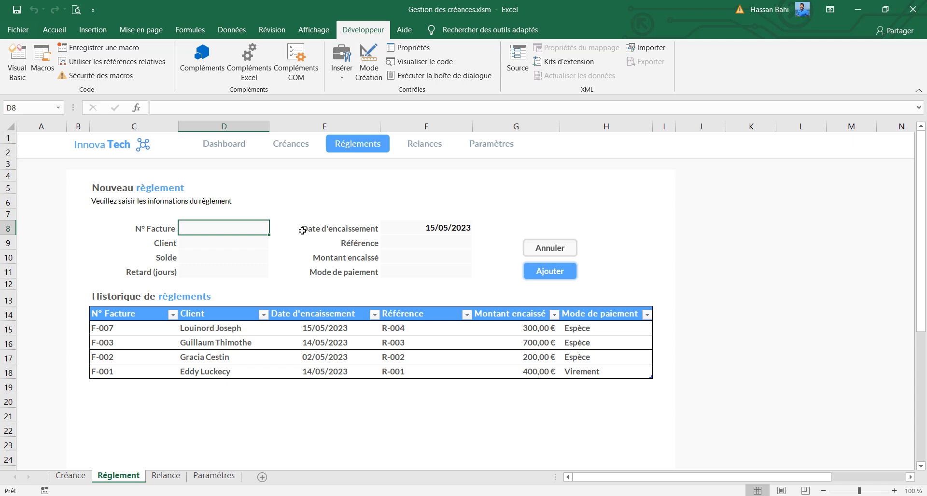
Look up invoice F-007 in the payment form to check its balance, and clear the form
text(F-007)
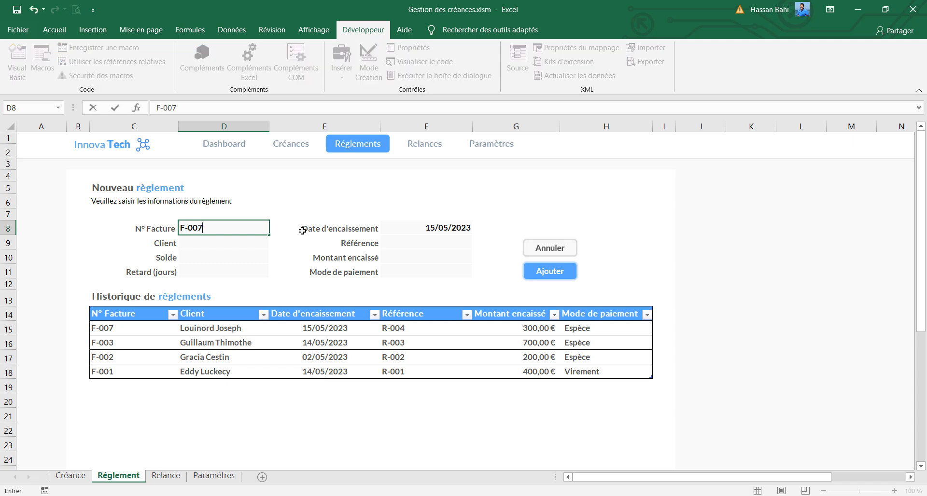
key(Return)
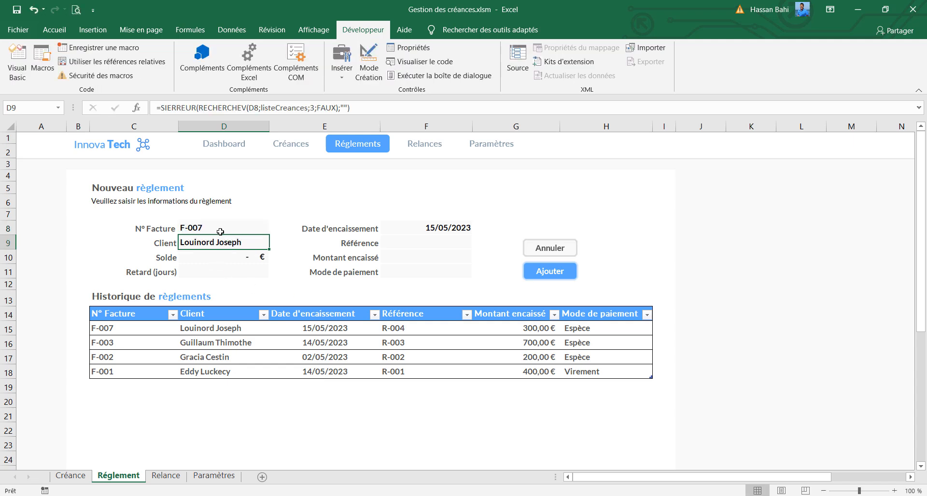
click(555, 251)
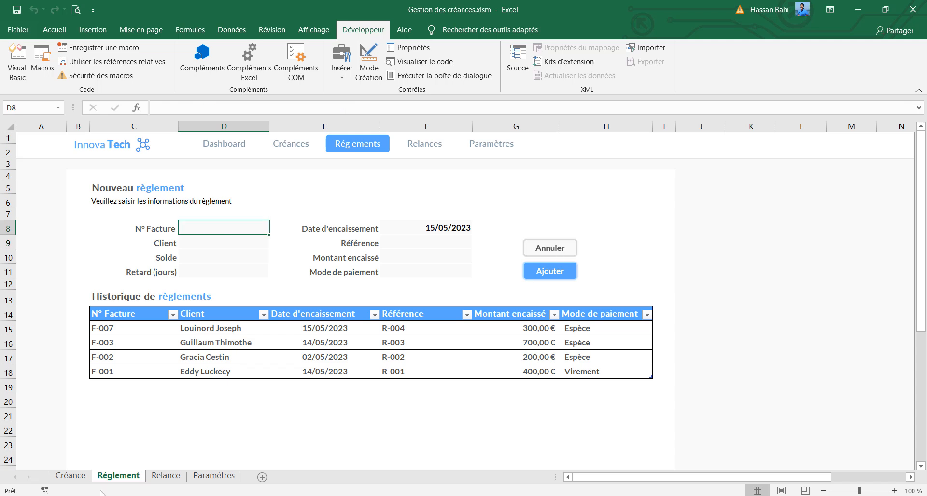
Examine the F-007 row across the columns of the receivables list on the Créance sheet
click(71, 476)
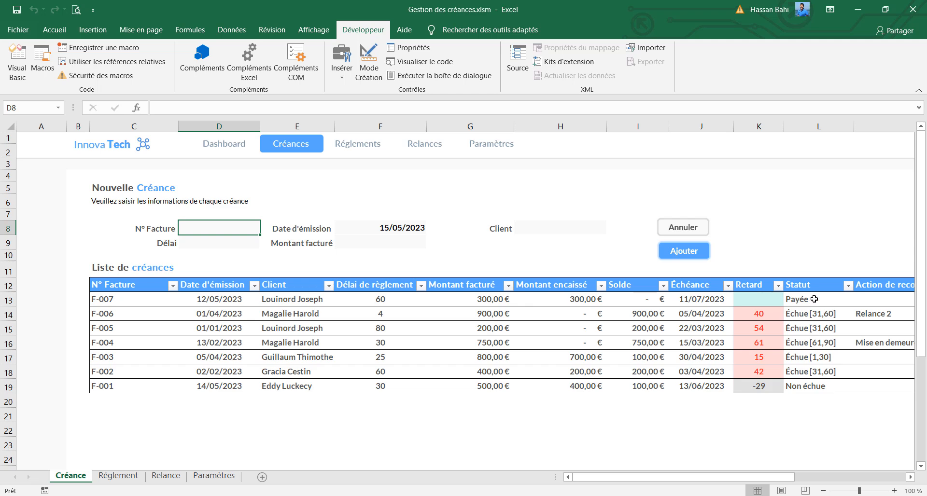
drag(733, 477, 852, 470)
drag(726, 478, 650, 473)
Use the header navigation links to go to the Réglement sheet and on to the Relance sheet
click(349, 143)
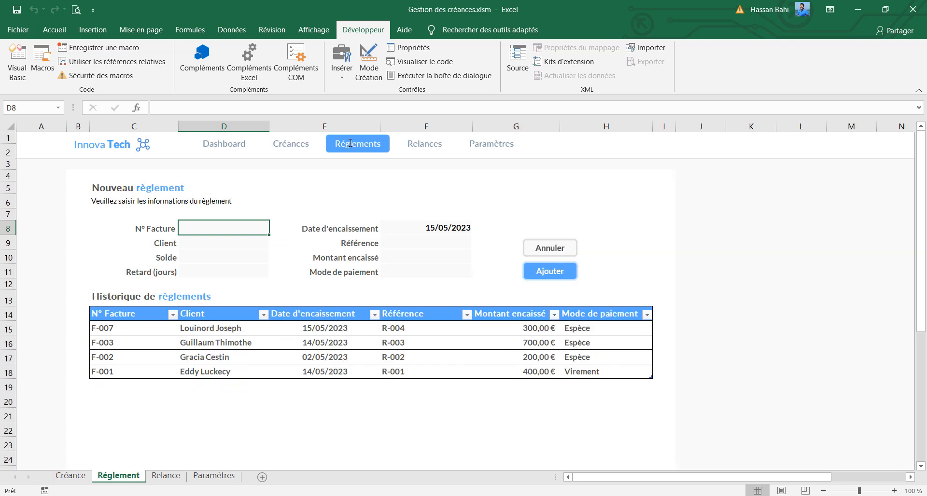
click(426, 148)
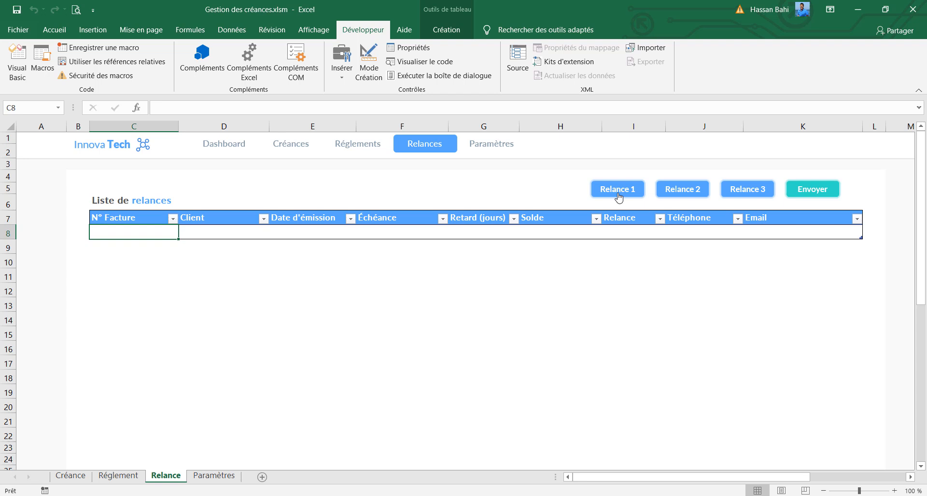
List the receivables due for Relance 2 on the Relance sheet and send their reminder
click(676, 196)
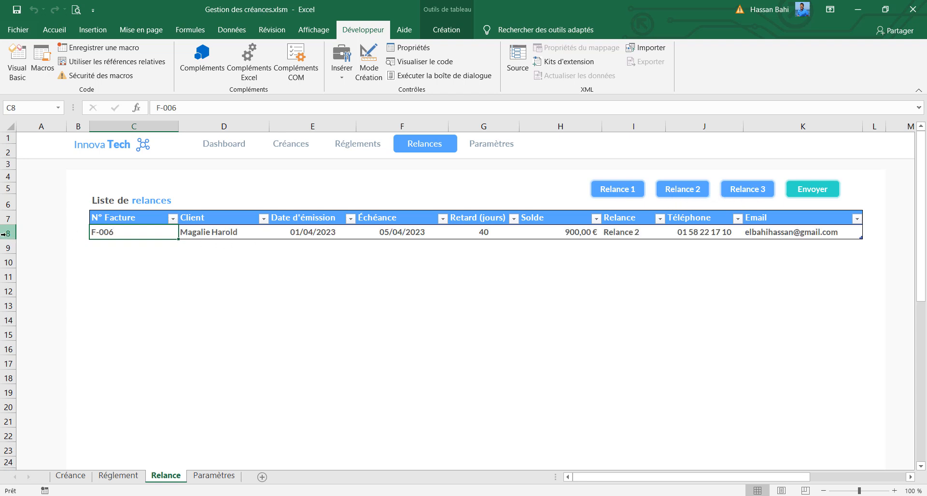
click(835, 192)
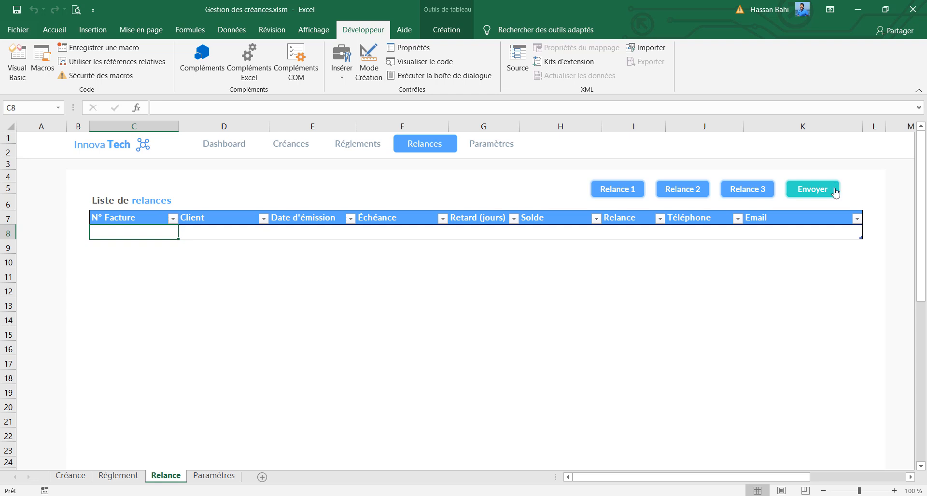
Use the header links to visit the Paramètres and Créance sheets, and return to the Relance sheet
click(501, 151)
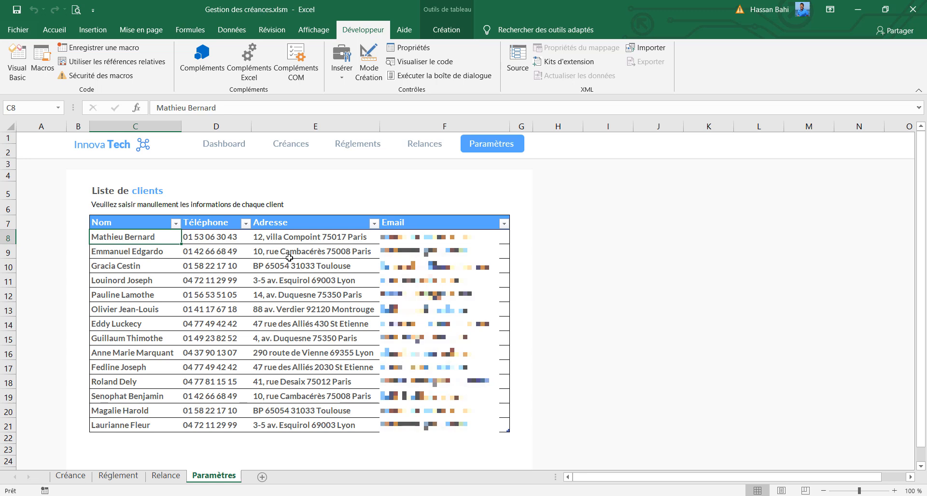
click(273, 147)
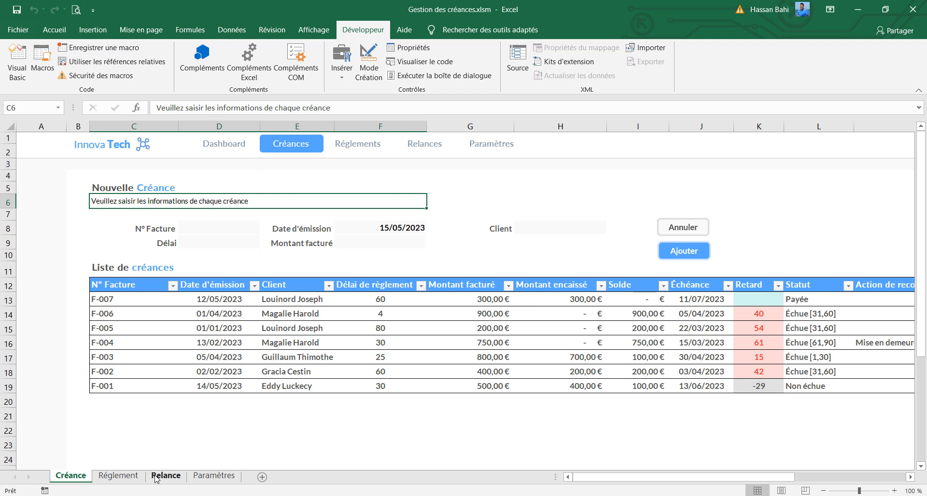
click(156, 478)
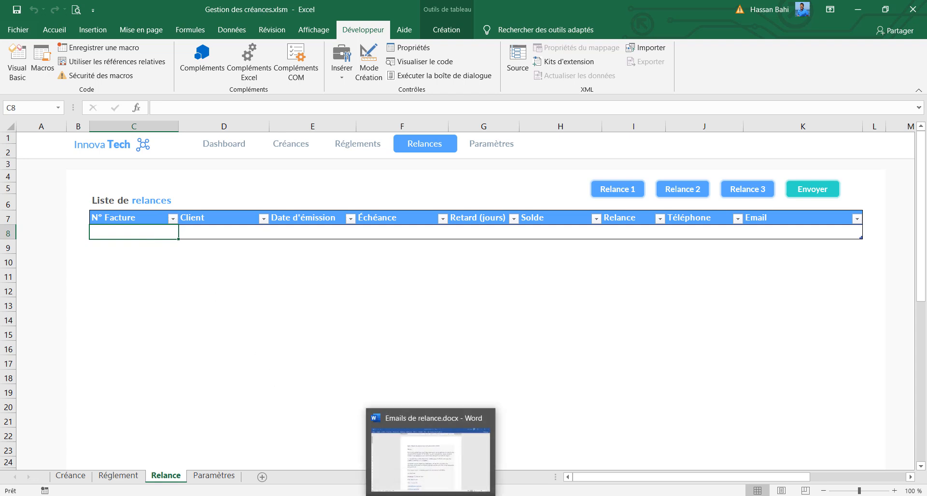
Switch to Emails de relance.docx in Word and read the first, second and final reminder email templates
click(432, 495)
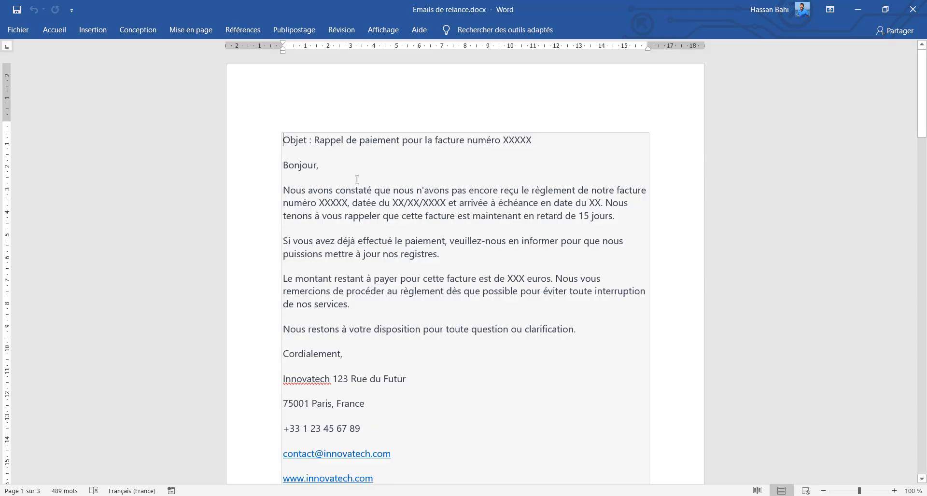
scroll(356, 180, down, 3)
drag(922, 115, 921, 96)
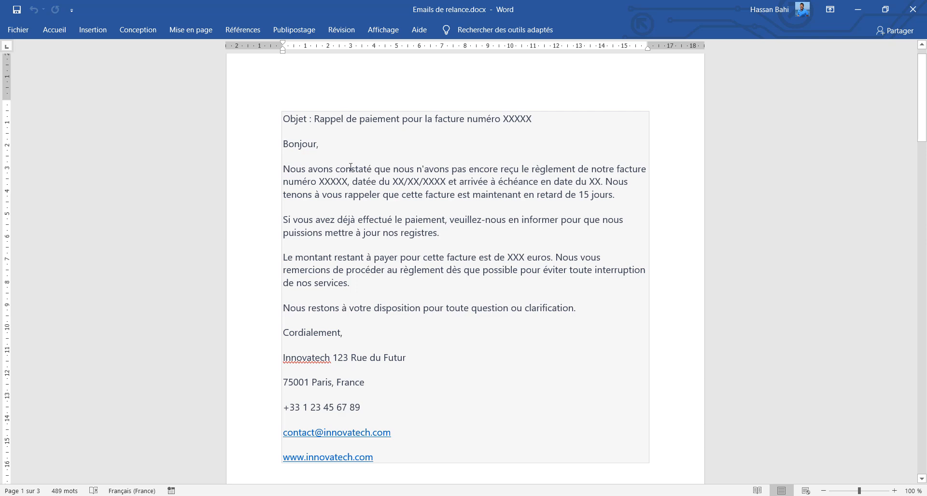
scroll(350, 187, down, 1)
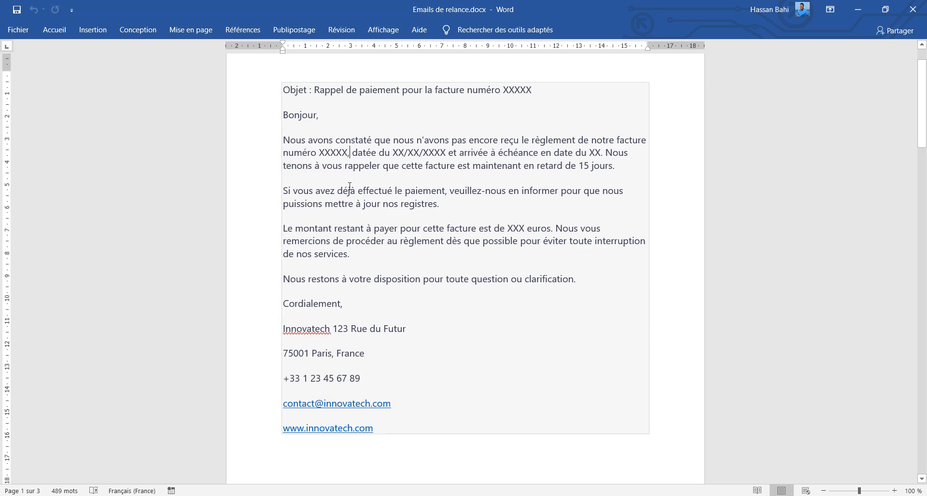
scroll(350, 186, down, 20)
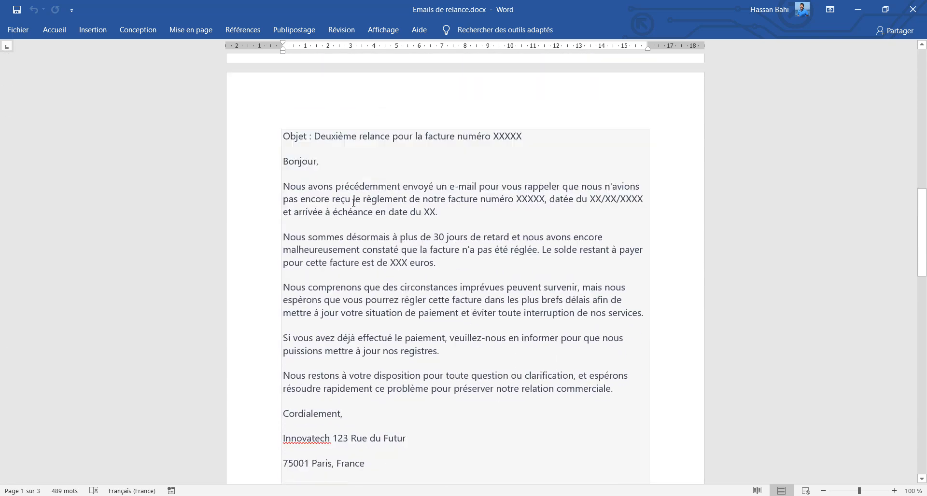
scroll(353, 203, up, 2)
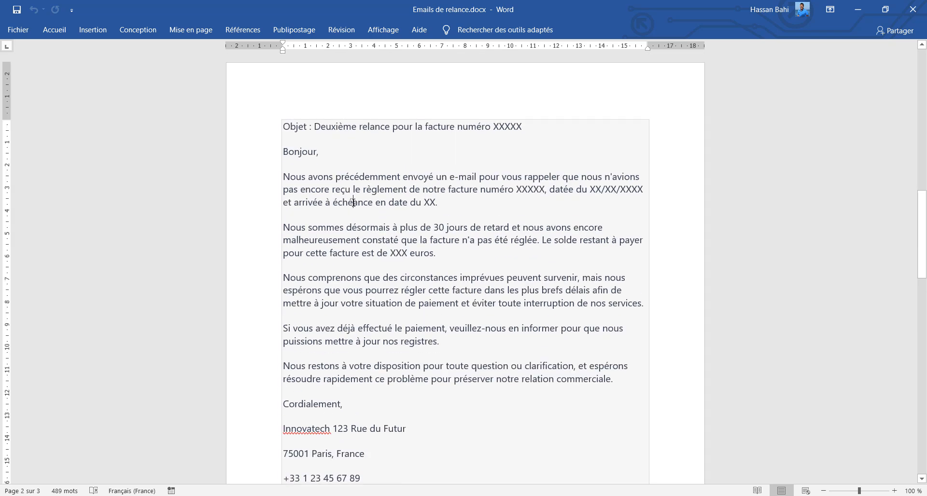
scroll(354, 203, down, 20)
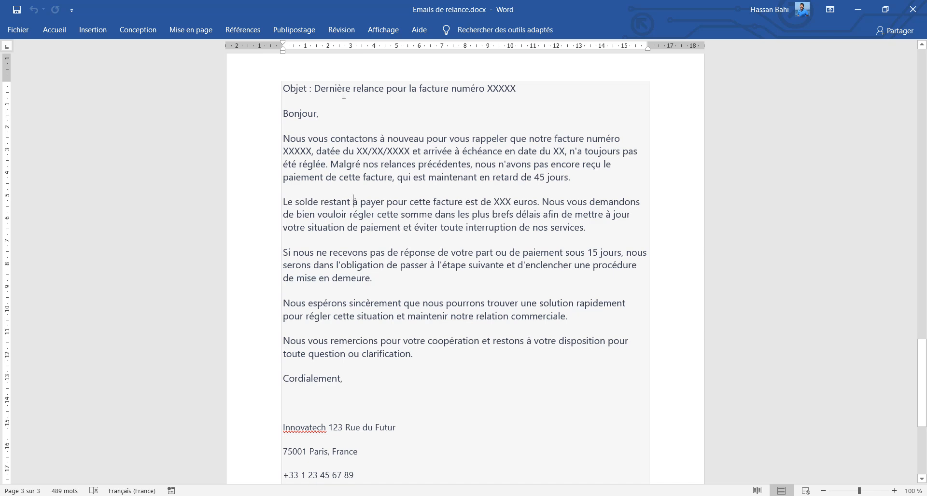
drag(344, 92, 387, 92)
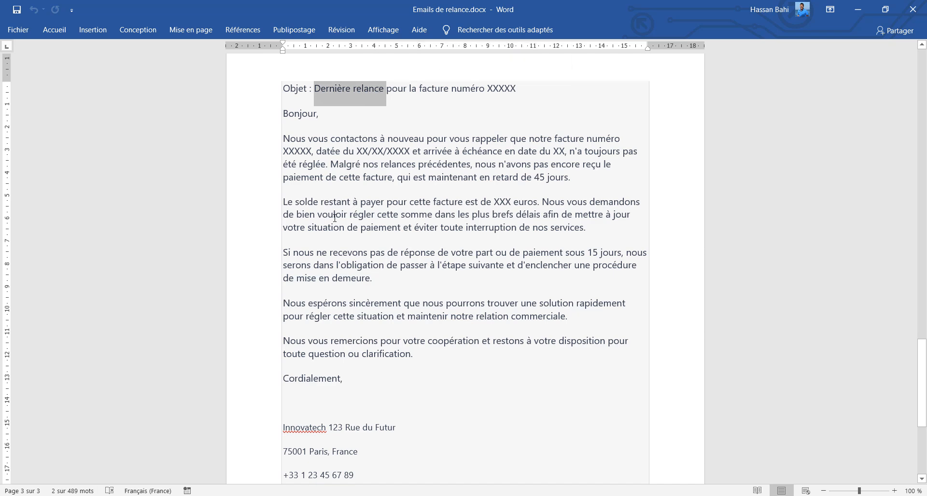
drag(333, 215, 347, 215)
scroll(348, 219, down, 1)
scroll(348, 219, down, 1)
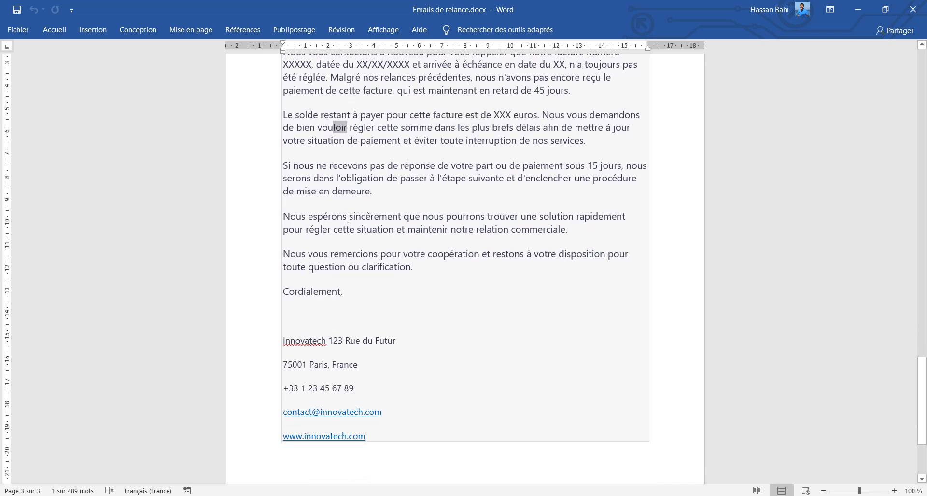
scroll(348, 219, up, 3)
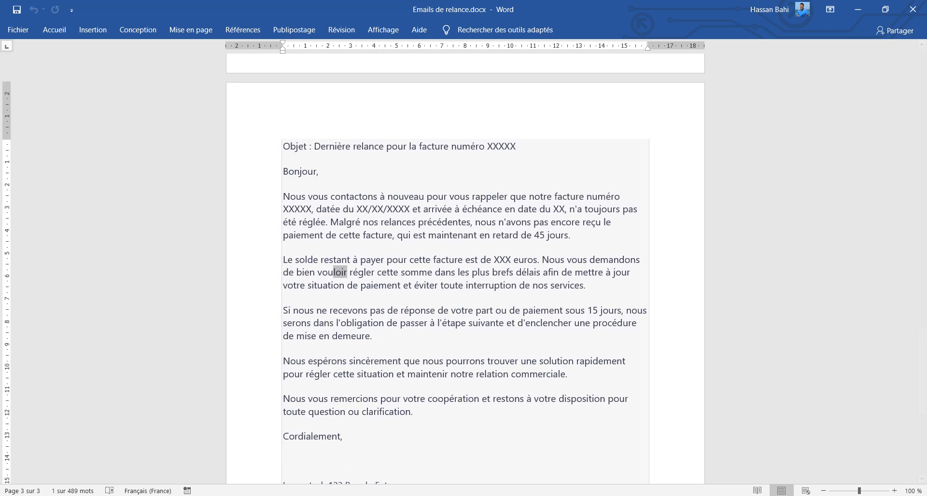
Switch back to the Excel workbook and open the start of Module3's code in the Visual Basic editor
click(401, 495)
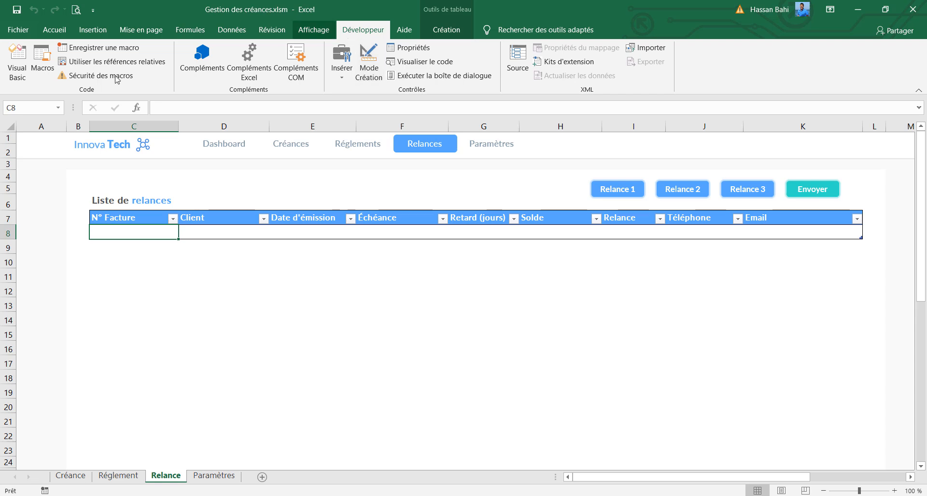
click(22, 60)
double_click(64, 172)
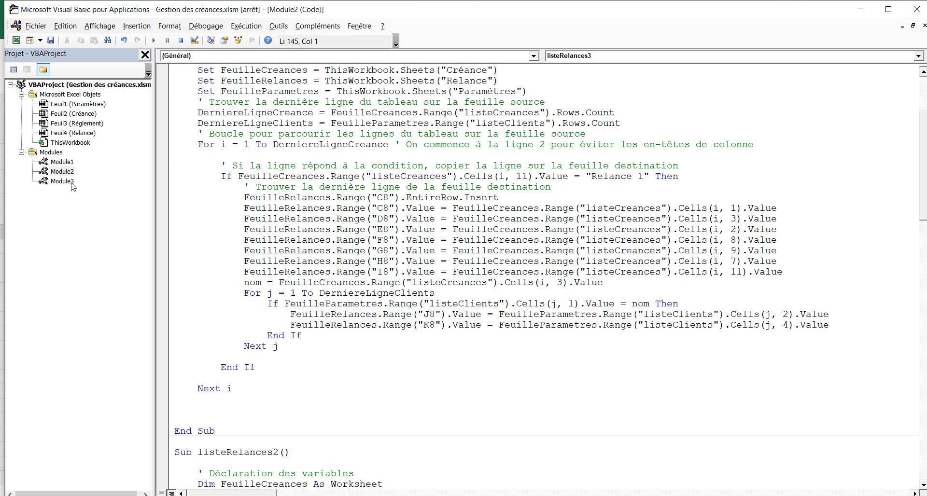
click(71, 184)
double_click(72, 184)
scroll(317, 166, up, 15)
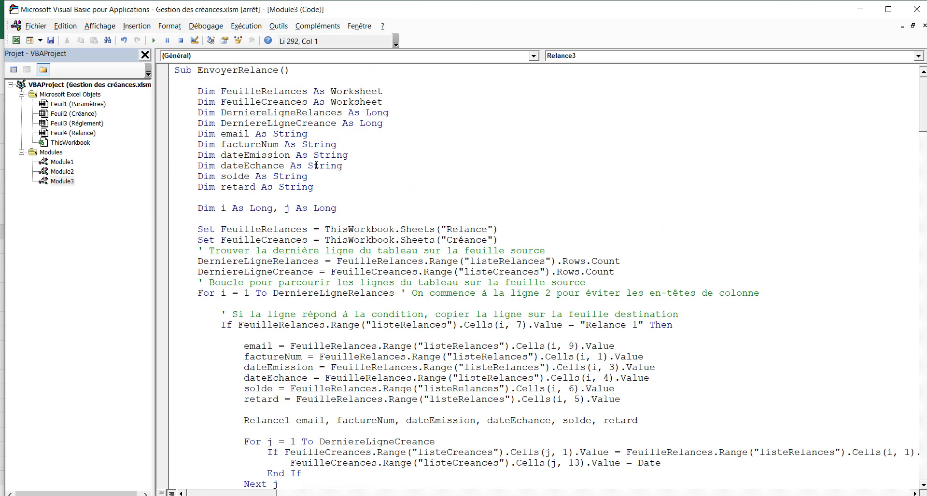
Examine the EnvoyerRelance macro's Relance 1, Relance 2 and Relance 3 conditions and its row-deletion loop
click(233, 71)
scroll(303, 161, down, 4)
scroll(308, 169, down, 11)
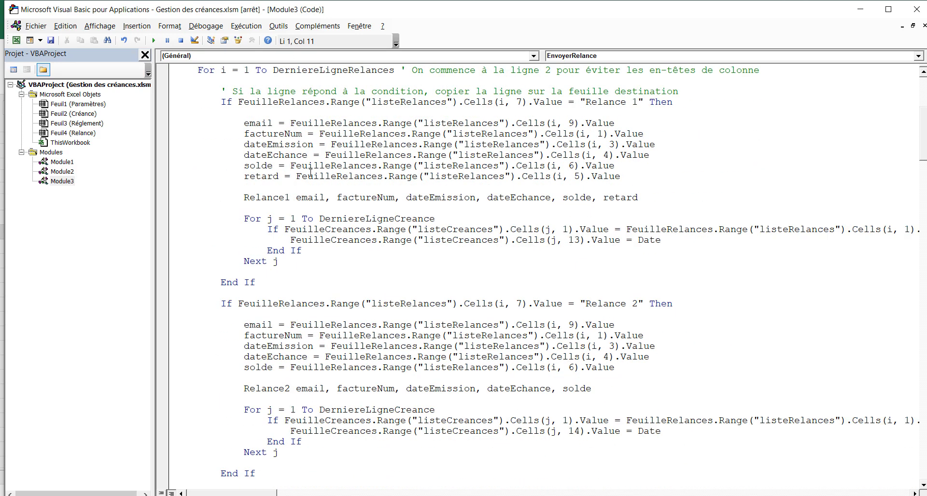
scroll(315, 185, down, 1)
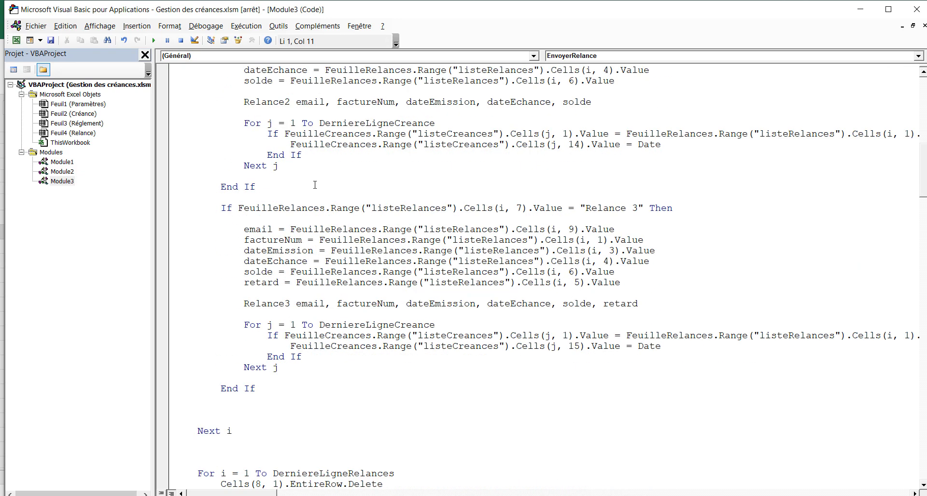
scroll(315, 185, up, 13)
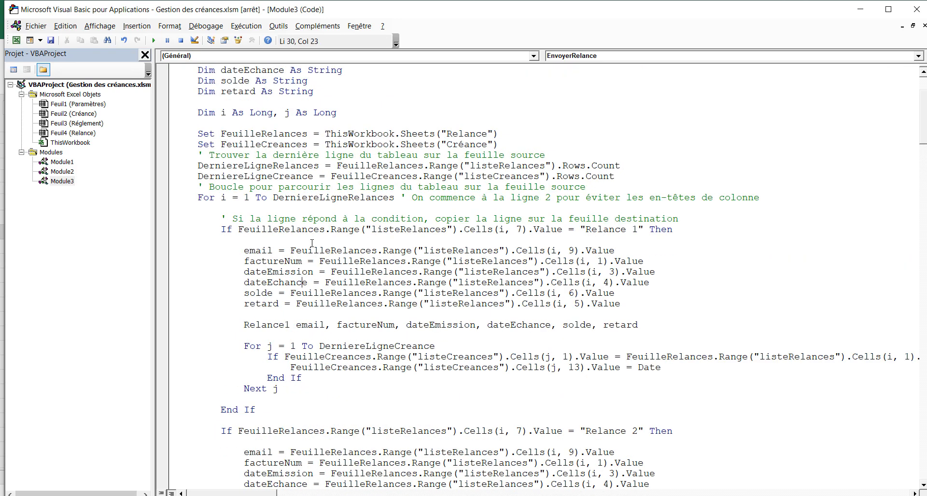
scroll(338, 241, down, 5)
click(348, 144)
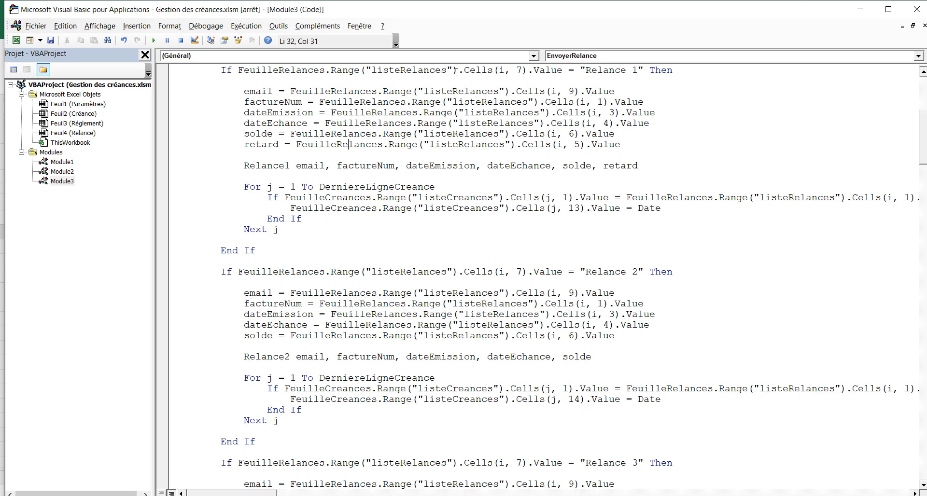
click(624, 272)
scroll(617, 272, down, 2)
scroll(616, 271, down, 3)
click(597, 304)
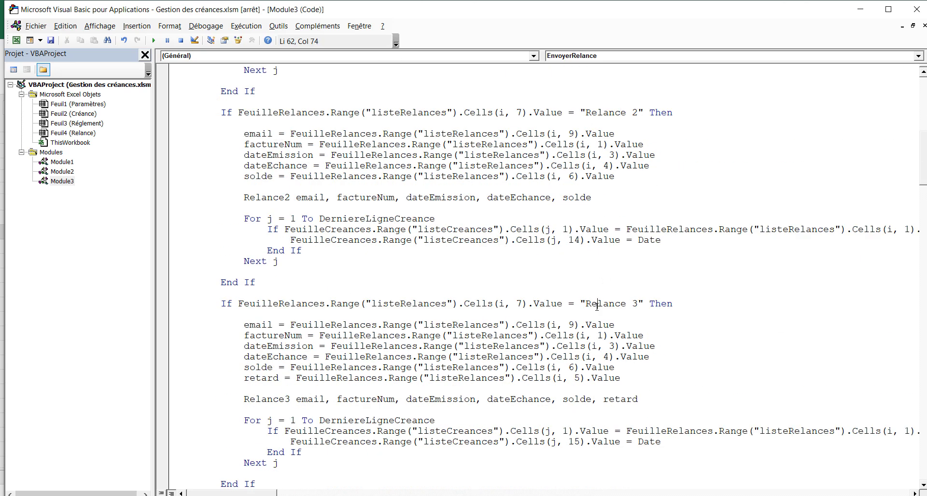
scroll(599, 304, down, 6)
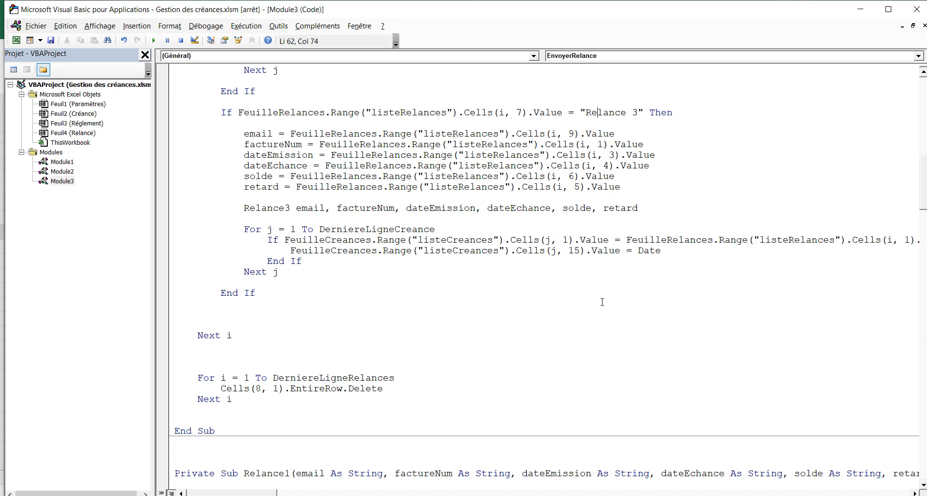
Examine the Relance1 procedure's email subject with the factureNum variable, its message body and its signature
scroll(602, 302, down, 15)
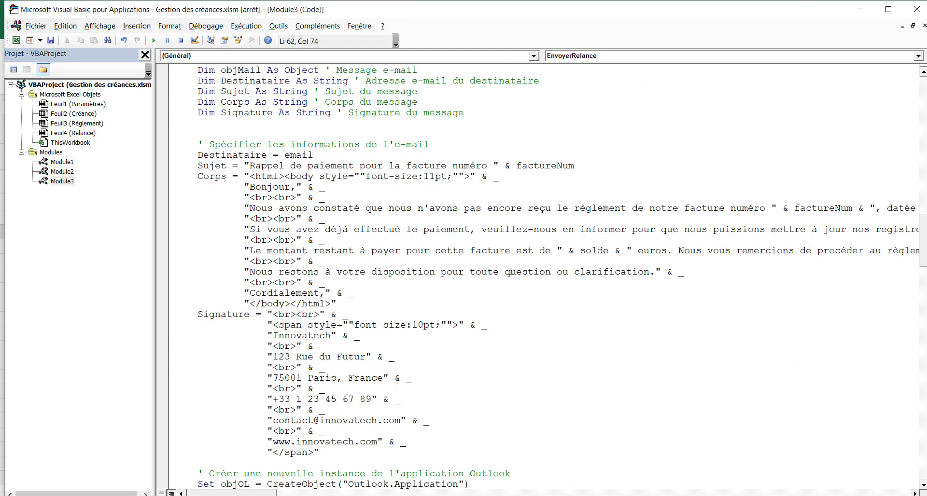
scroll(509, 271, up, 4)
double_click(266, 155)
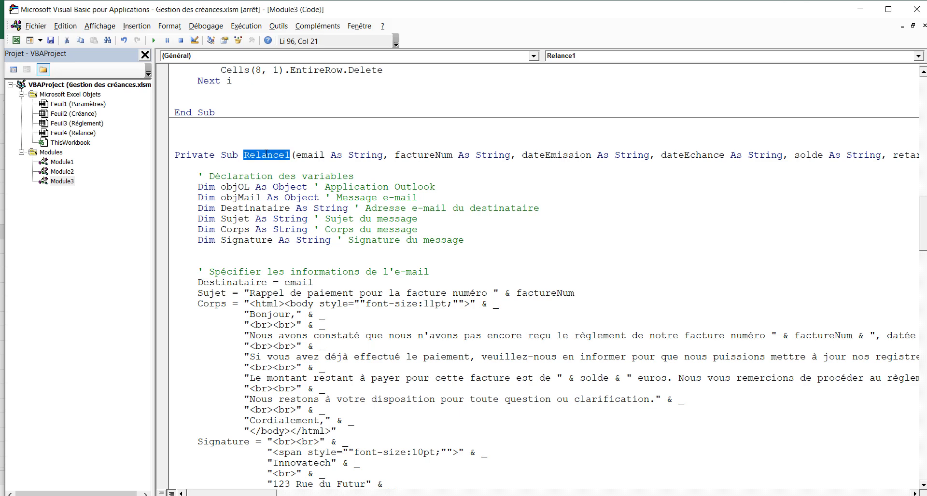
scroll(338, 357, down, 4)
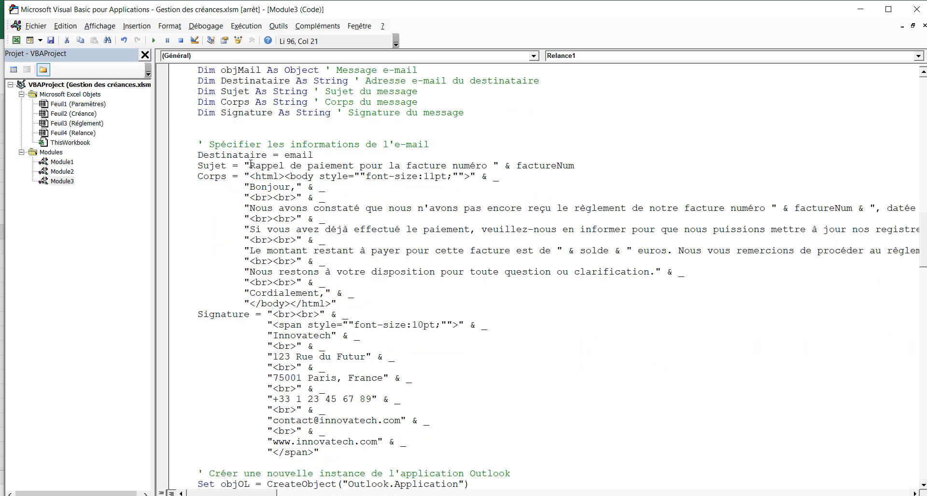
drag(252, 166, 489, 166)
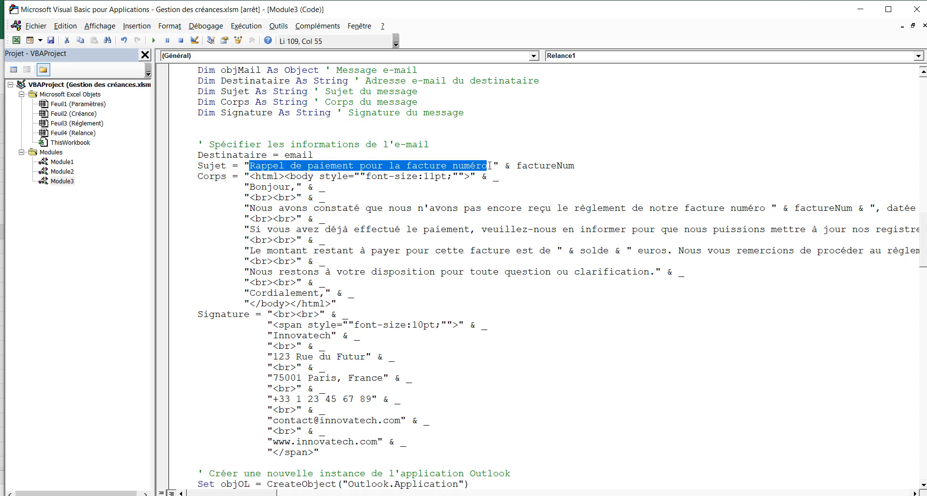
double_click(540, 165)
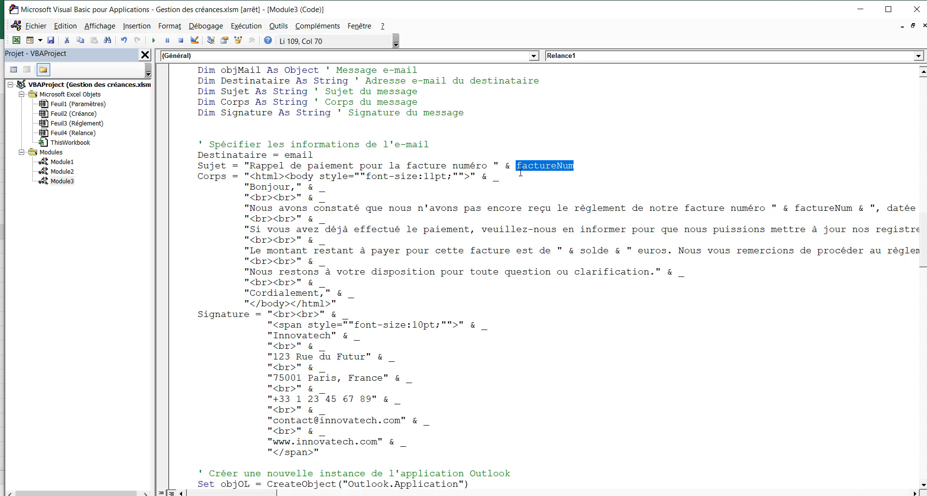
scroll(465, 211, down, 2)
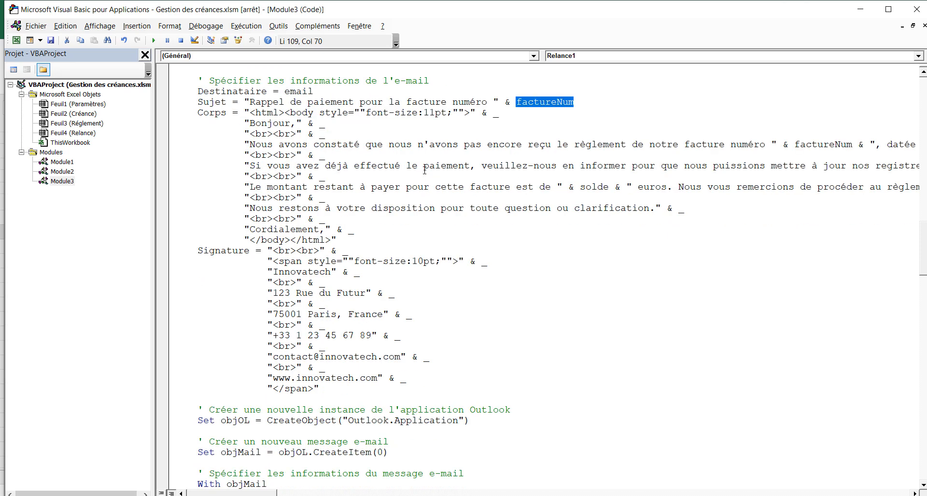
click(410, 165)
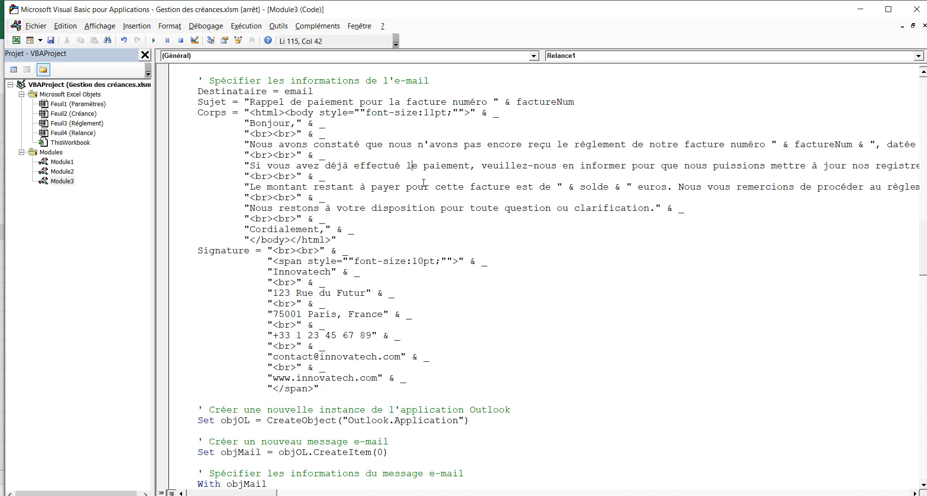
scroll(428, 187, down, 5)
scroll(428, 187, up, 2)
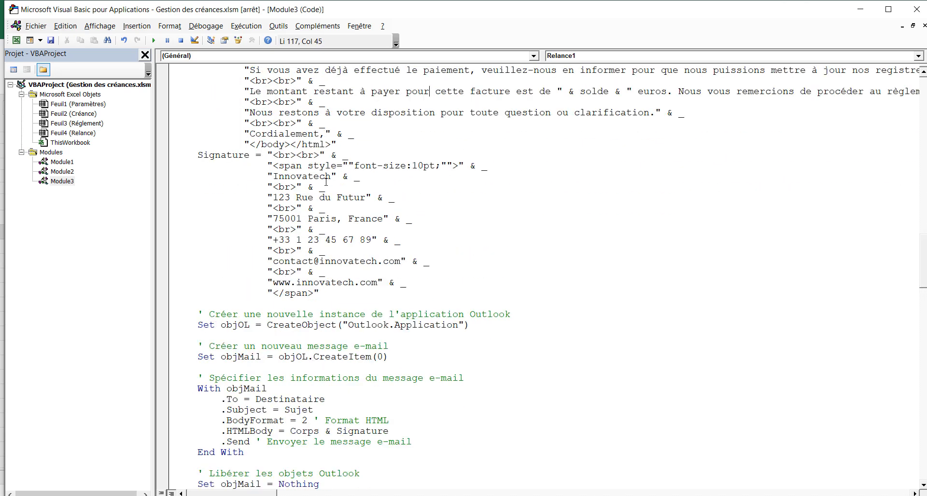
click(321, 198)
click(325, 261)
Review the email text and Outlook sending code of the Relance2 and Relance3 procedures through to the module's end
scroll(326, 240, down, 20)
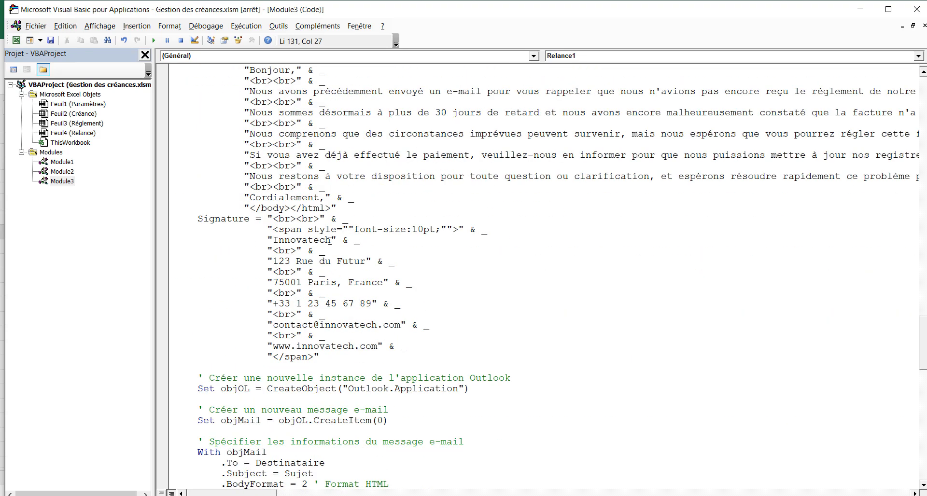
scroll(330, 241, up, 6)
click(330, 241)
scroll(330, 241, down, 9)
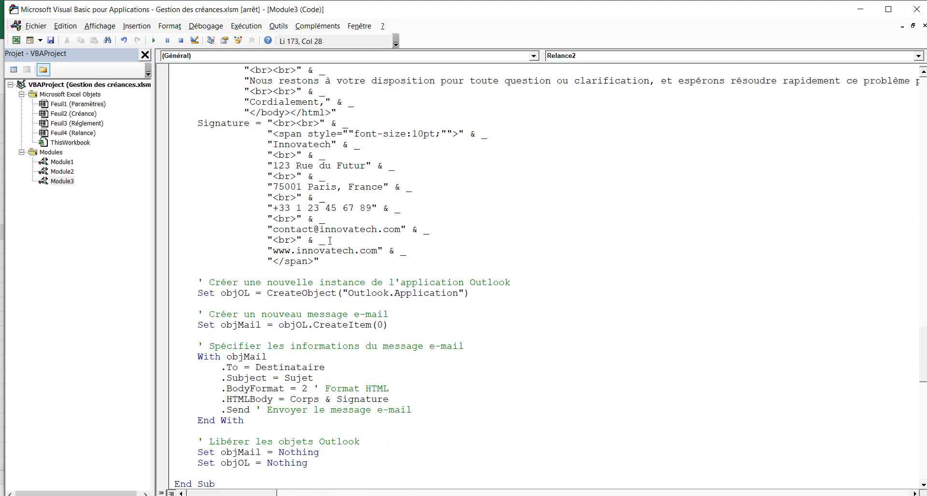
scroll(330, 240, down, 14)
click(330, 240)
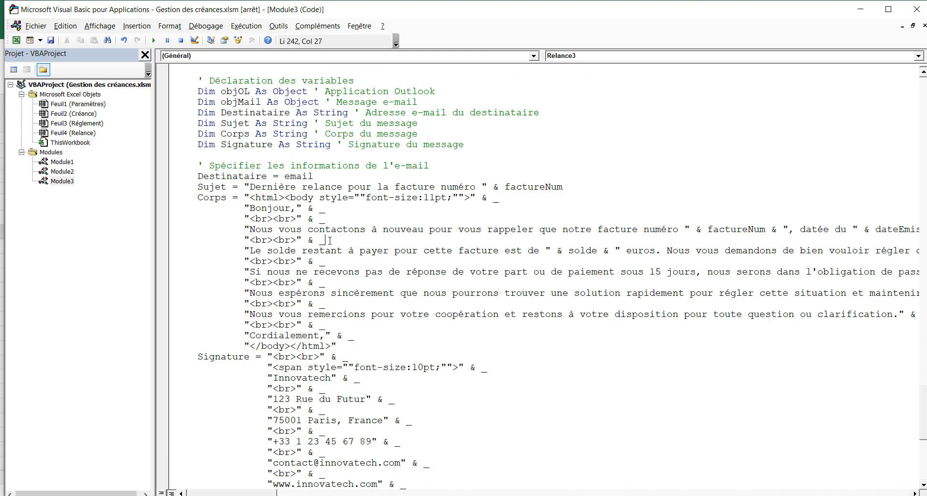
scroll(330, 240, down, 10)
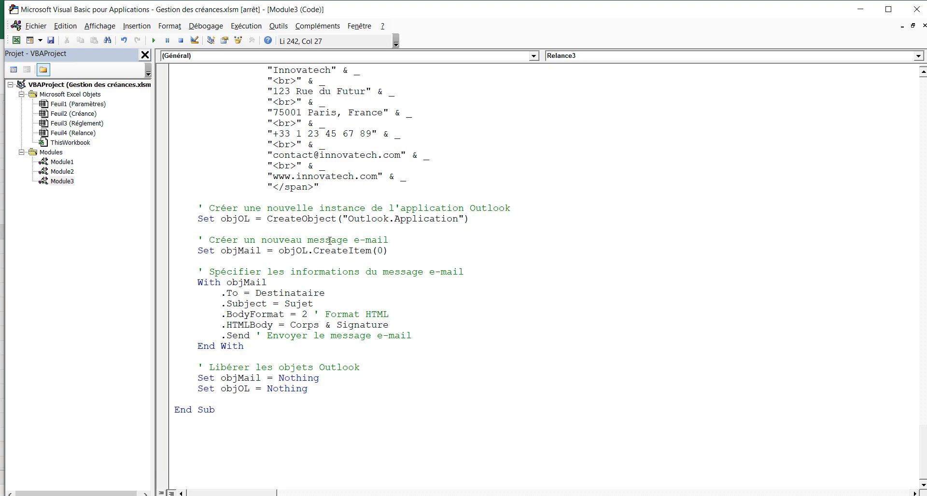
Close the Visual Basic editor and go through the Paramètres and Réglement sheets to the Créance sheet
click(917, 9)
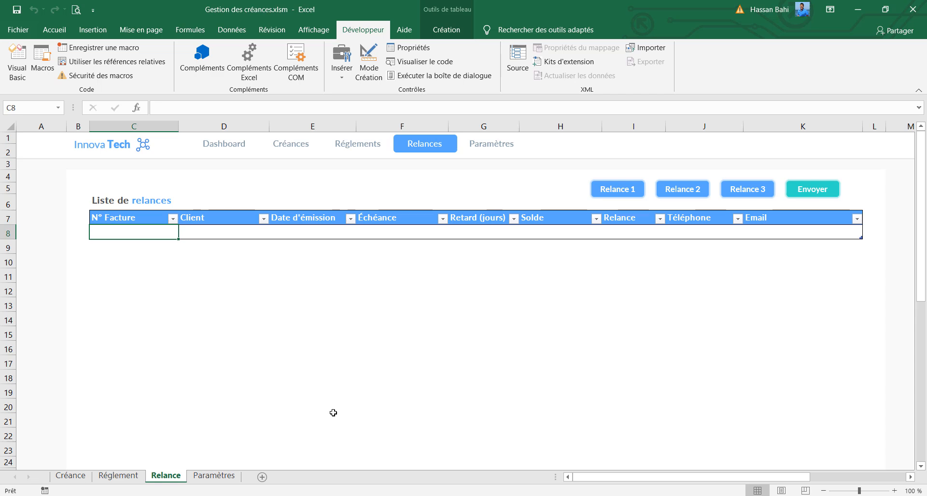
click(215, 467)
click(215, 478)
click(121, 477)
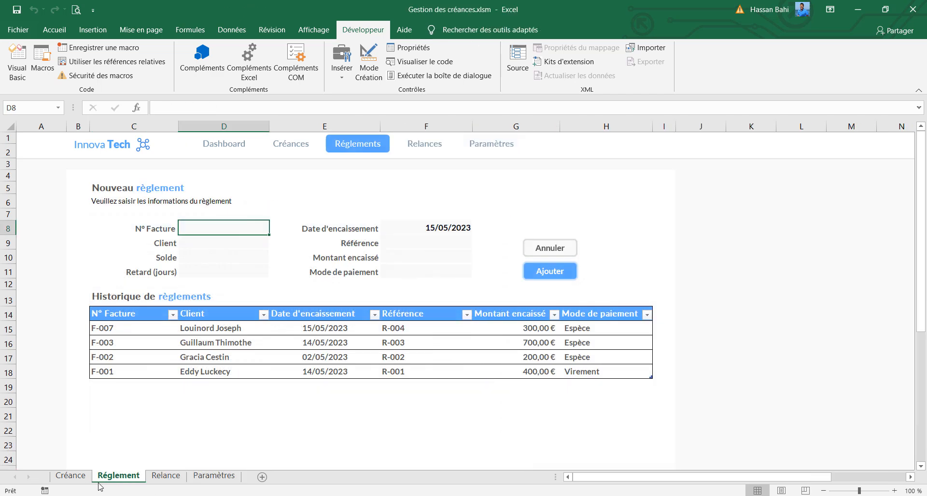
click(72, 477)
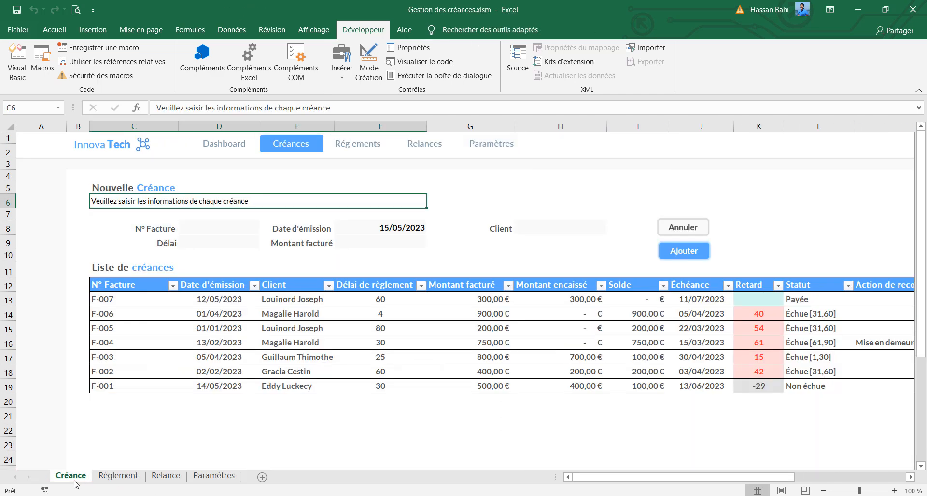